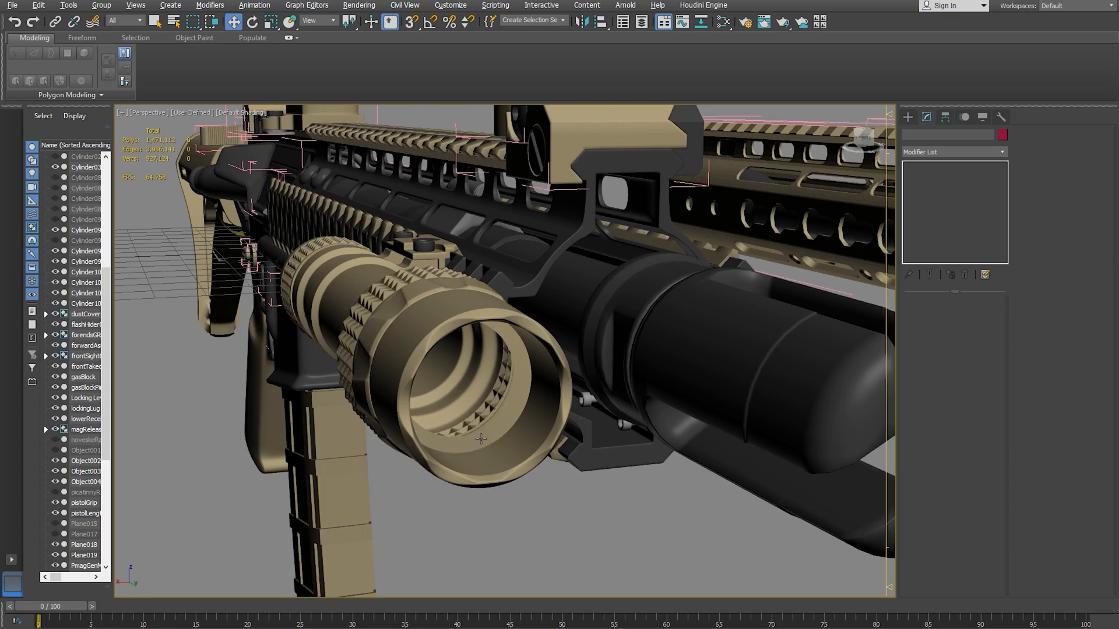
- Isolate the weapon-mounted flashlight body and enter the Edge level of its Edit Poly modifier, framing the open front end
{"action": "middle_click_drag", "start_coordinate": [481, 439], "coordinate": [495, 445], "text": "alt"}
{"action": "middle_click_drag", "start_coordinate": [689, 514], "coordinate": [537, 491], "text": "alt"}
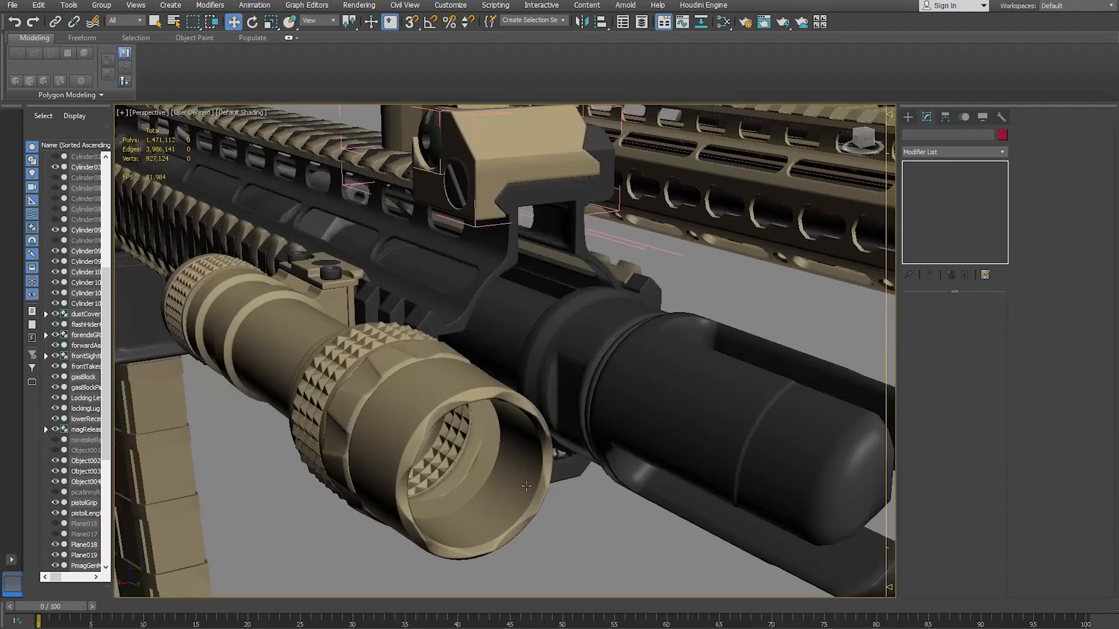
{"action": "left_click", "coordinate": [504, 469]}
{"action": "right_click", "coordinate": [510, 461]}
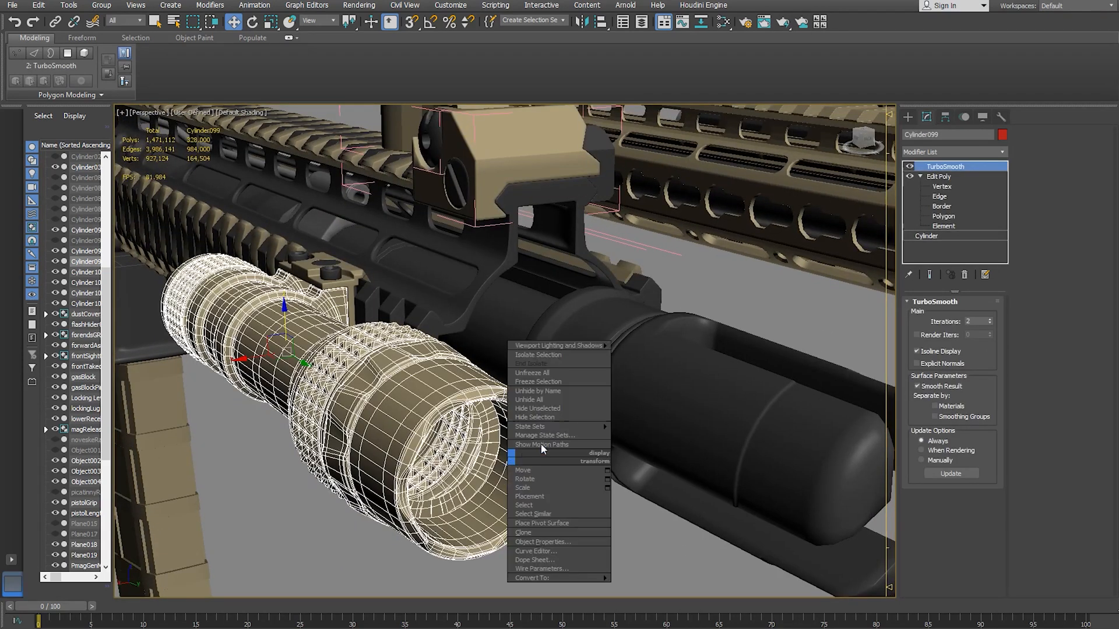
{"action": "left_click", "coordinate": [545, 358]}
{"action": "middle_click_drag", "start_coordinate": [635, 402], "coordinate": [752, 415], "text": "alt"}
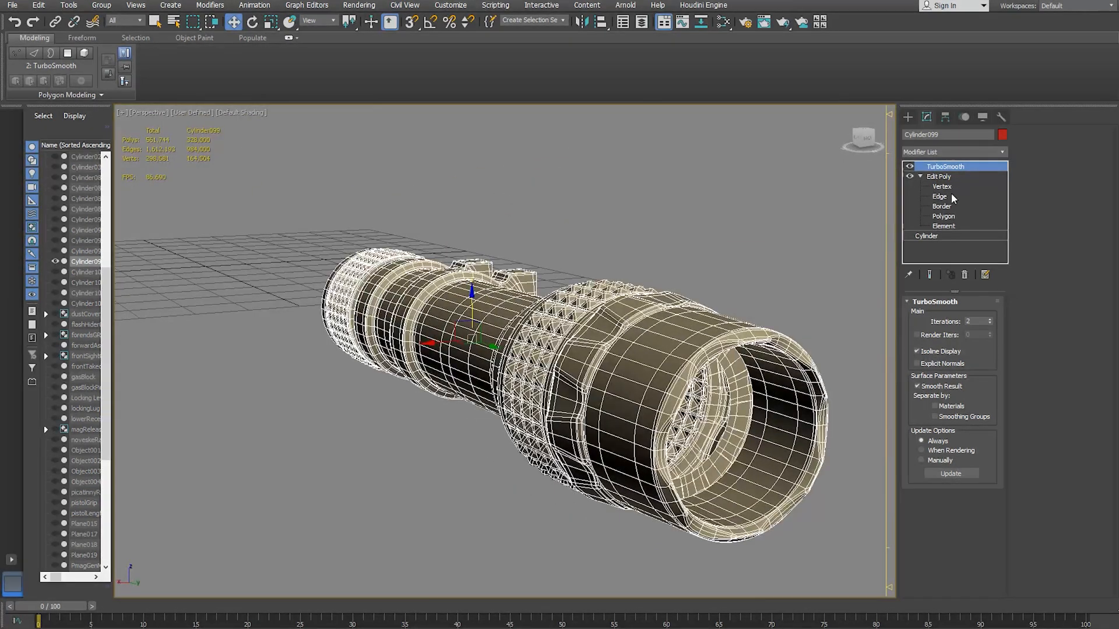
{"action": "left_click", "coordinate": [942, 197]}
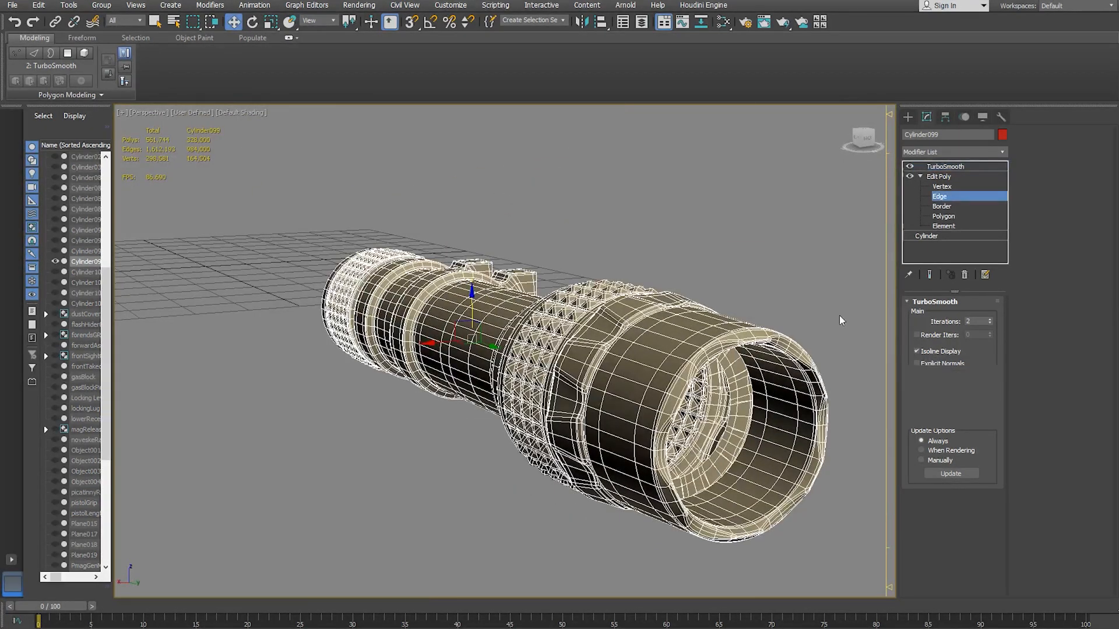
{"action": "middle_click_drag", "start_coordinate": [707, 411], "coordinate": [632, 388]}
{"action": "scroll", "coordinate": [625, 410], "scroll_direction": "up", "scroll_amount": 3}
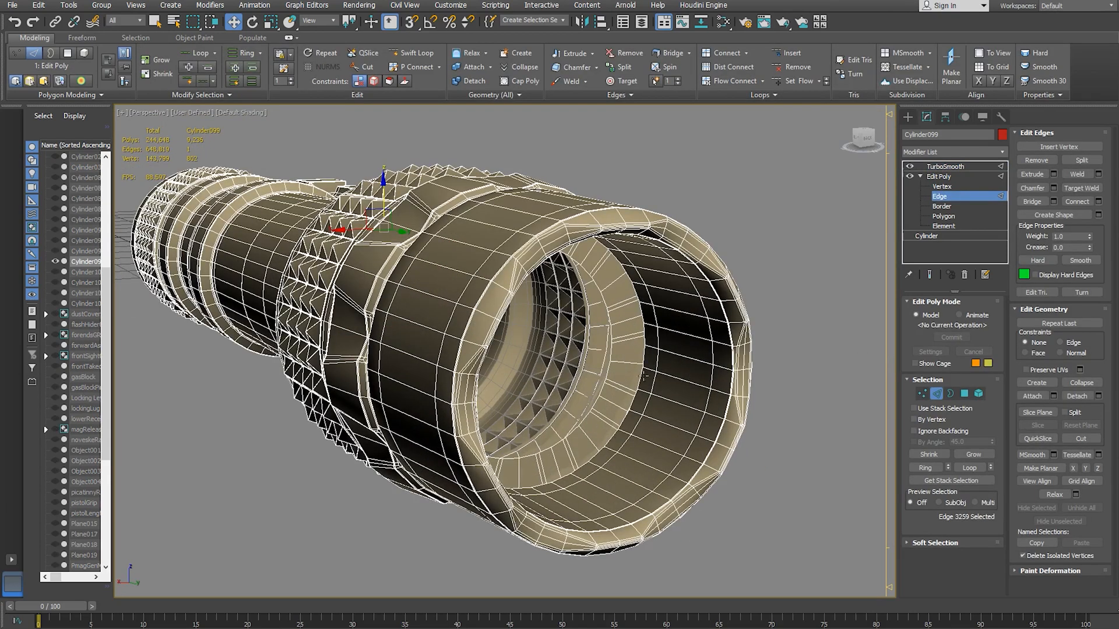
{"action": "mouse_move", "coordinate": [588, 315]}
{"action": "middle_mouse_down", "text": "alt"}
{"action": "mouse_move", "coordinate": [632, 315]}
{"action": "mouse_move", "coordinate": [605, 318]}
{"action": "middle_mouse_up", "text": "alt"}
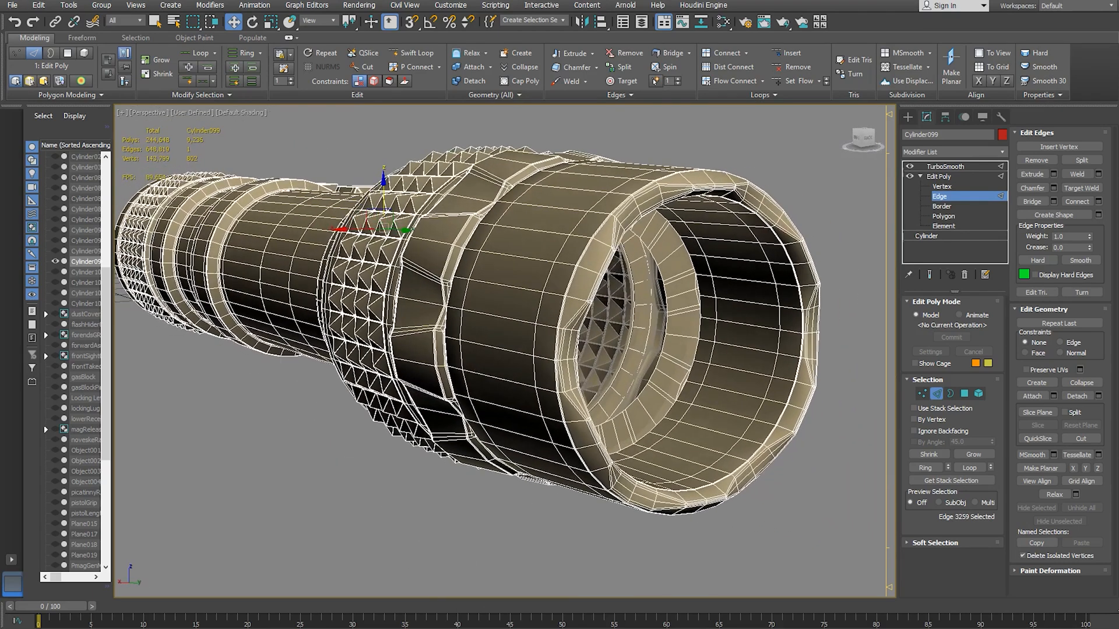
- Switch to the browser and examine the LED reflector reference photos, comparing the Cree XML T6 module with the UltraFire aluminum reflector
{"action": "left_click", "coordinate": [373, 600]}
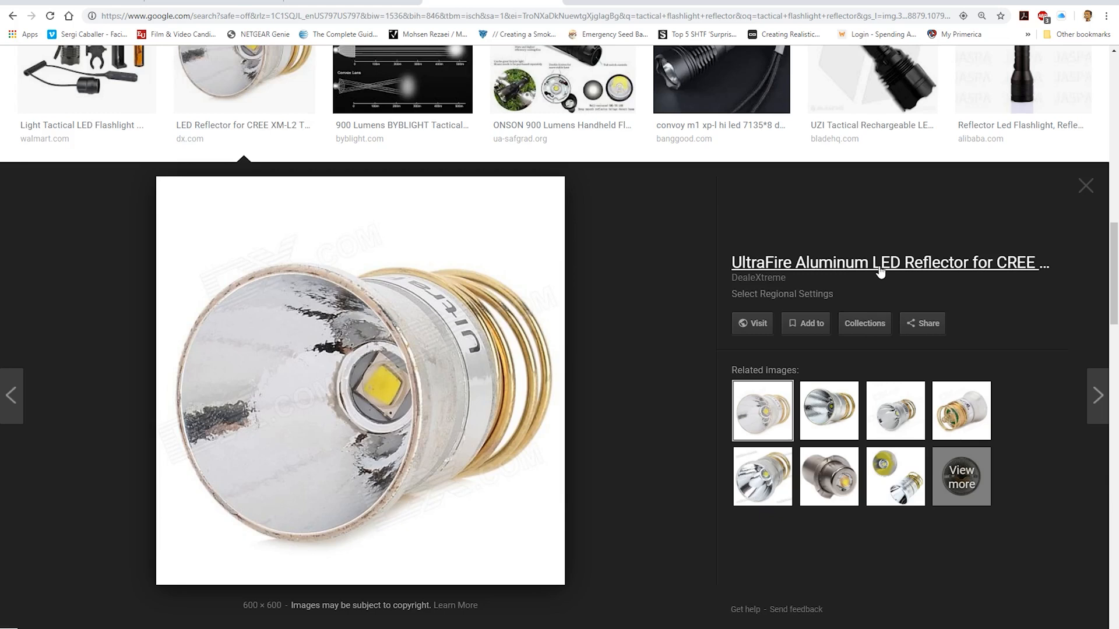
{"action": "left_click", "coordinate": [896, 475]}
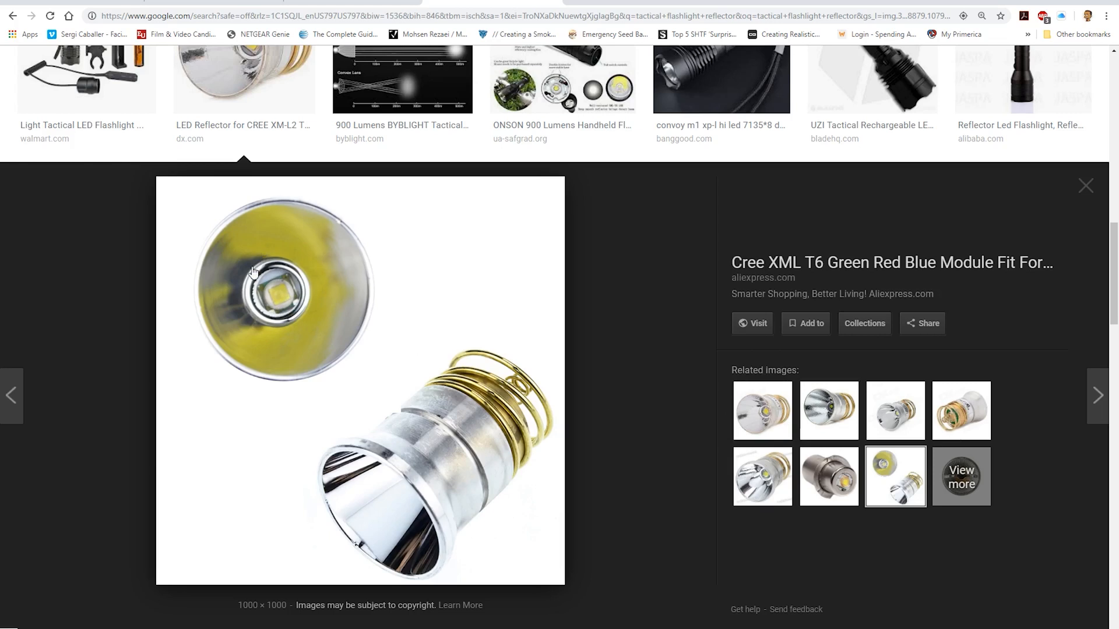
{"action": "left_click", "coordinate": [773, 416]}
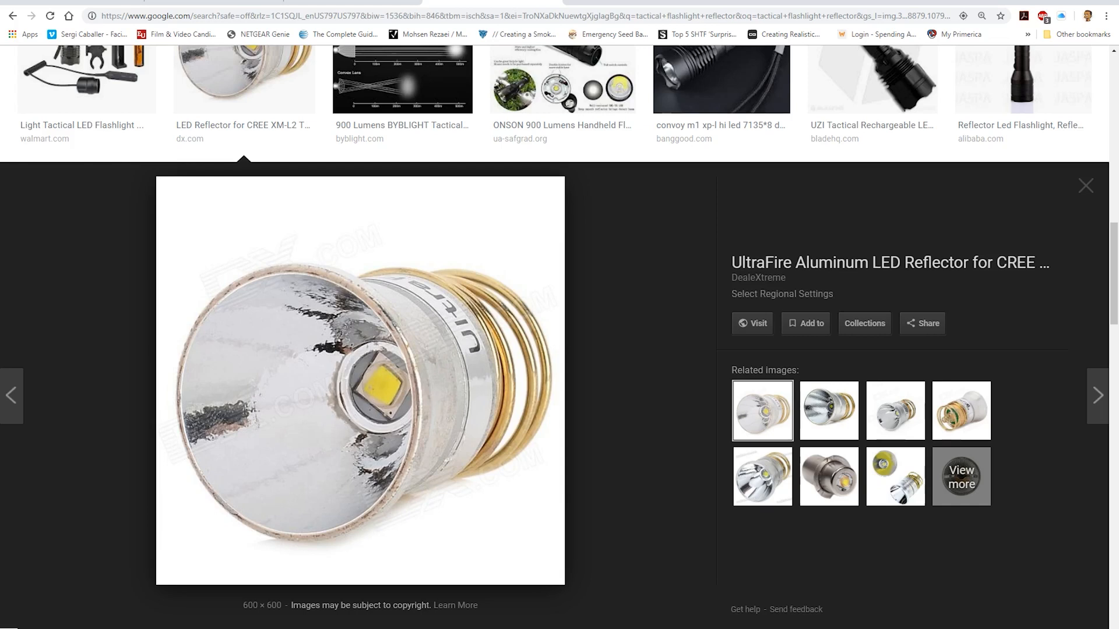
{"action": "left_click", "coordinate": [361, 628]}
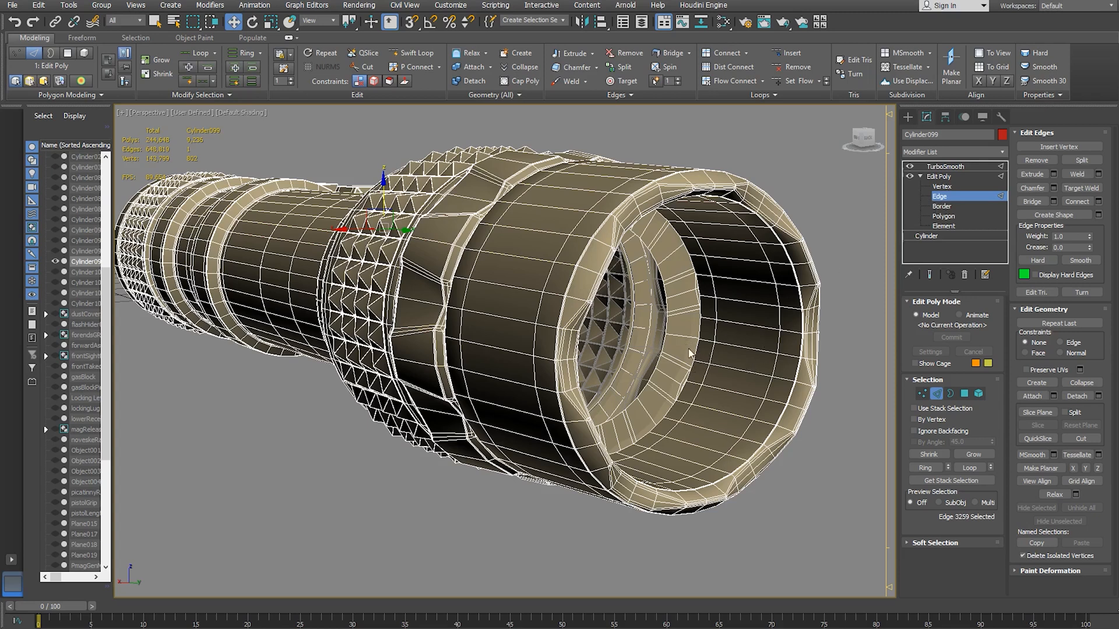
- Remove the extra edge loop from the flashlight's inner wall, beside the inner ledge
{"action": "double_click", "coordinate": [697, 350]}
{"action": "double_click", "coordinate": [714, 357]}
{"action": "key", "text": "ctrl+BackSpace"}
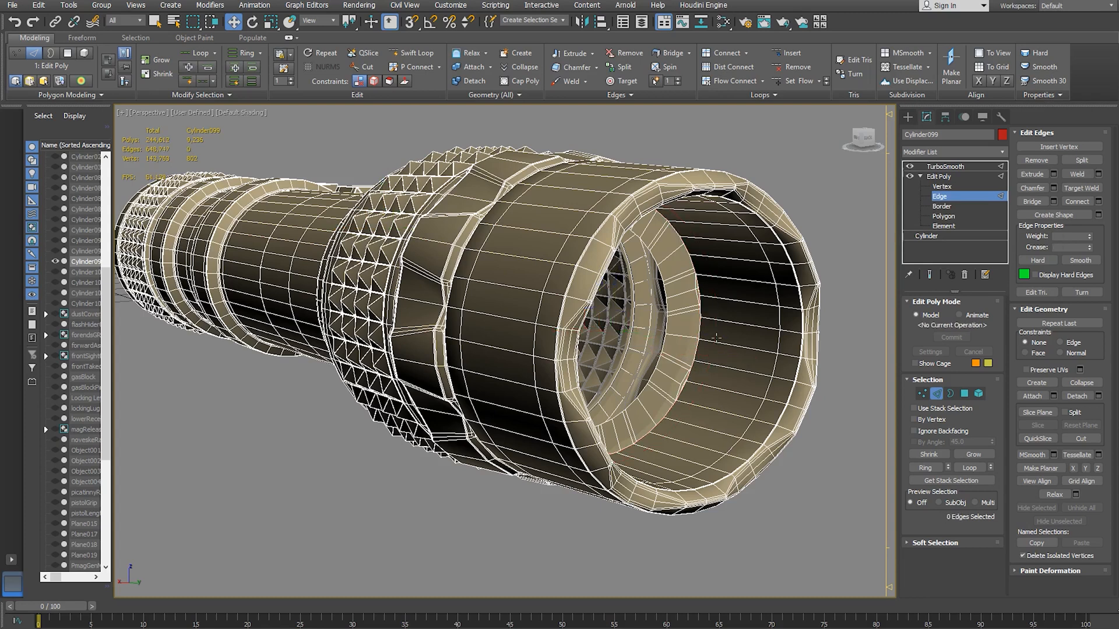
- Move the edge loop at the inner ledge's outer rim forward along the inner wall, close to the flashlight's front opening
{"action": "double_click", "coordinate": [699, 346]}
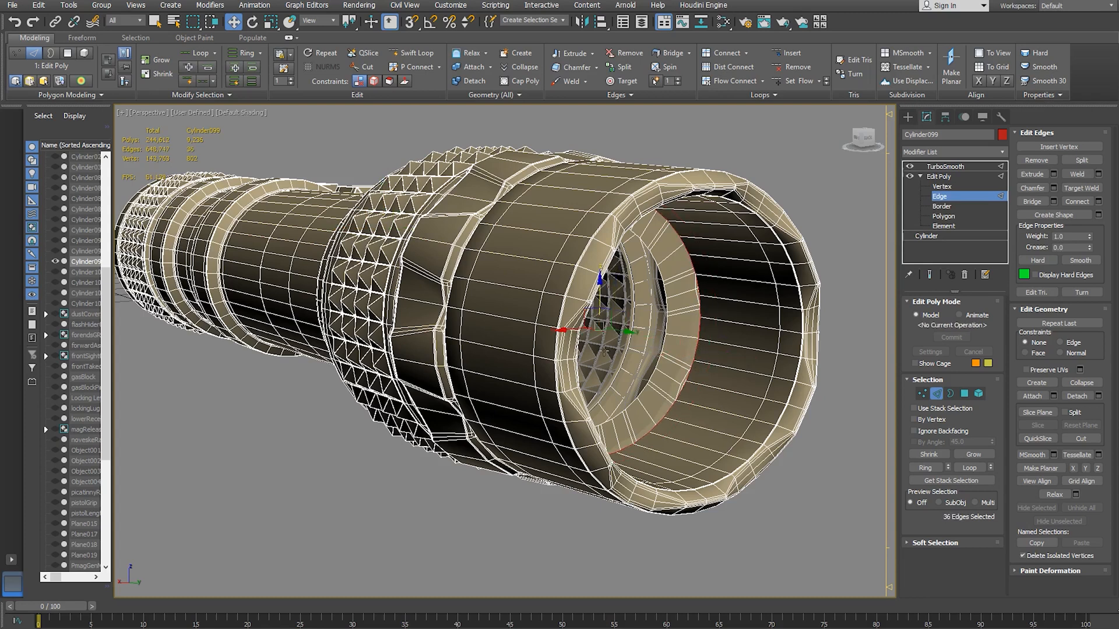
{"action": "left_click_drag", "start_coordinate": [630, 333], "coordinate": [698, 354]}
{"action": "left_click", "coordinate": [760, 409]}
{"action": "double_click", "coordinate": [749, 405]}
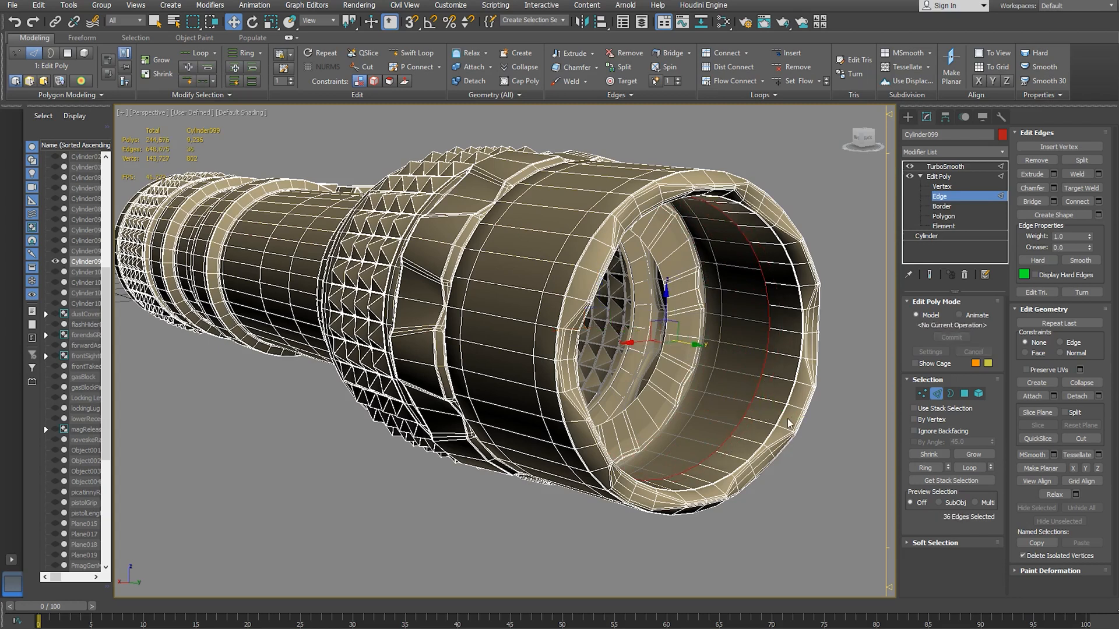
{"action": "left_click_drag", "start_coordinate": [691, 346], "coordinate": [711, 356]}
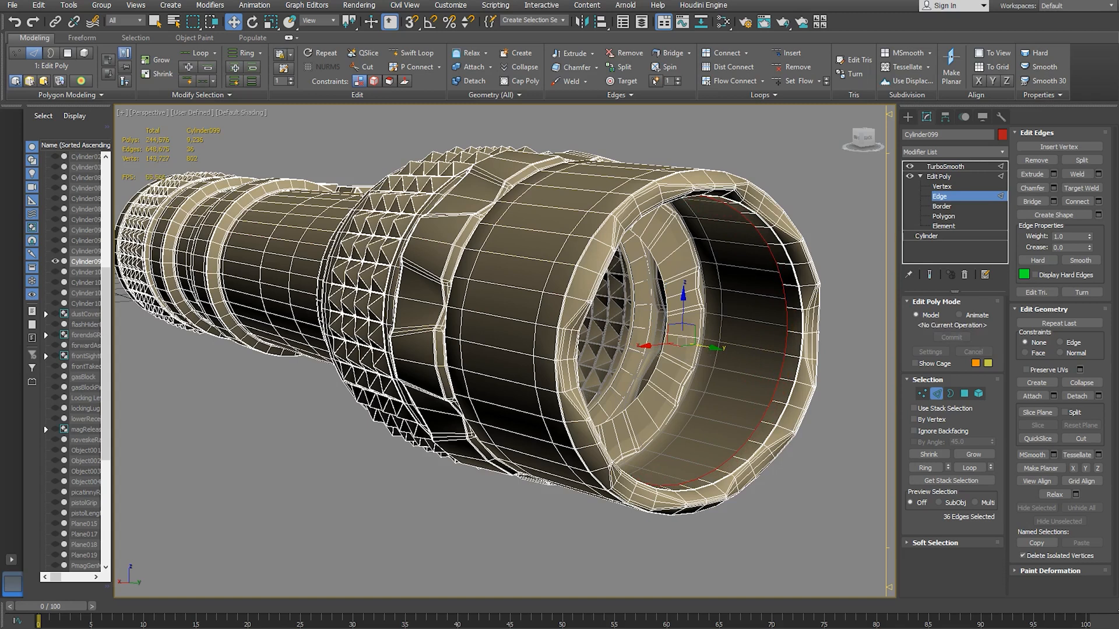
- Switch to the browser and examine the Surefire M300 Mini Scout Light reference photo for the shape of the flashlight's front end
{"action": "left_click", "coordinate": [382, 625]}
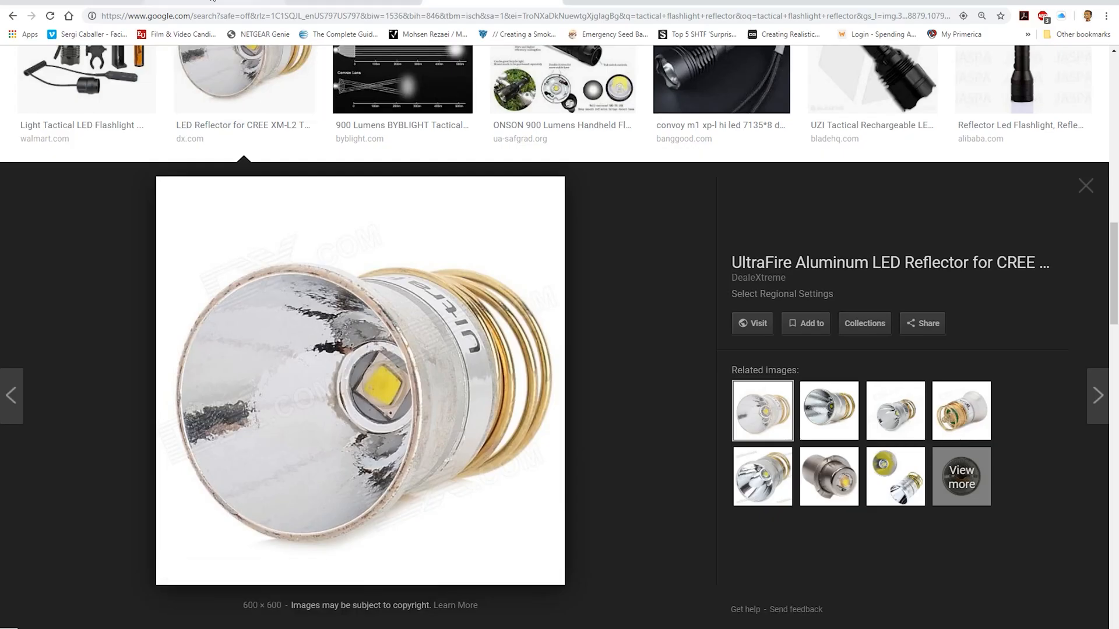
{"action": "left_click", "coordinate": [94, 2]}
{"action": "left_click", "coordinate": [207, 2]}
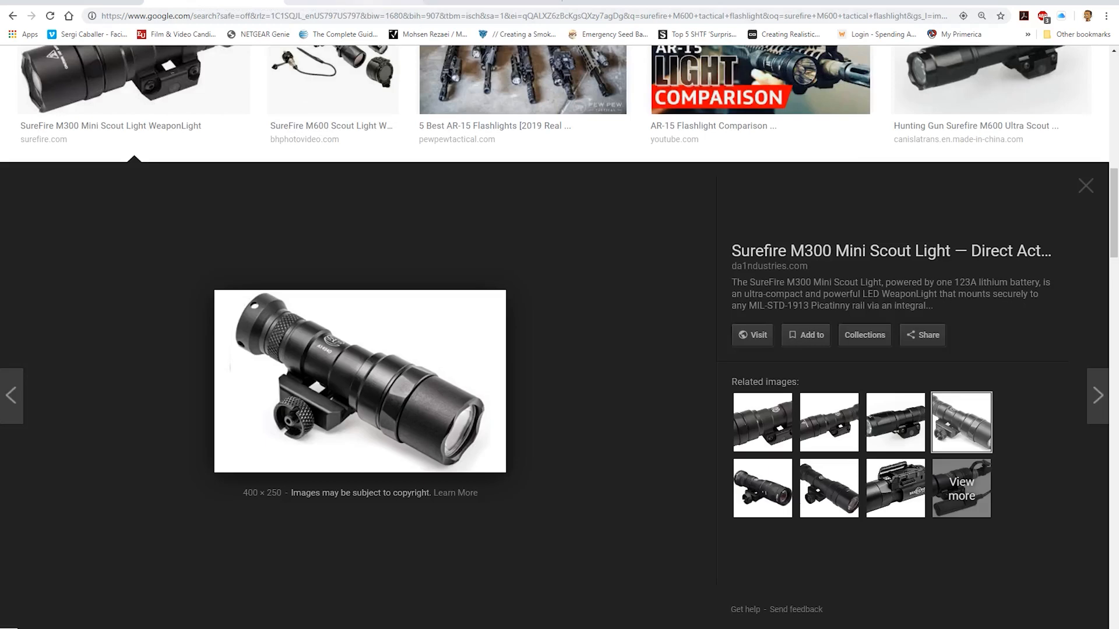
{"action": "left_click", "coordinate": [353, 3]}
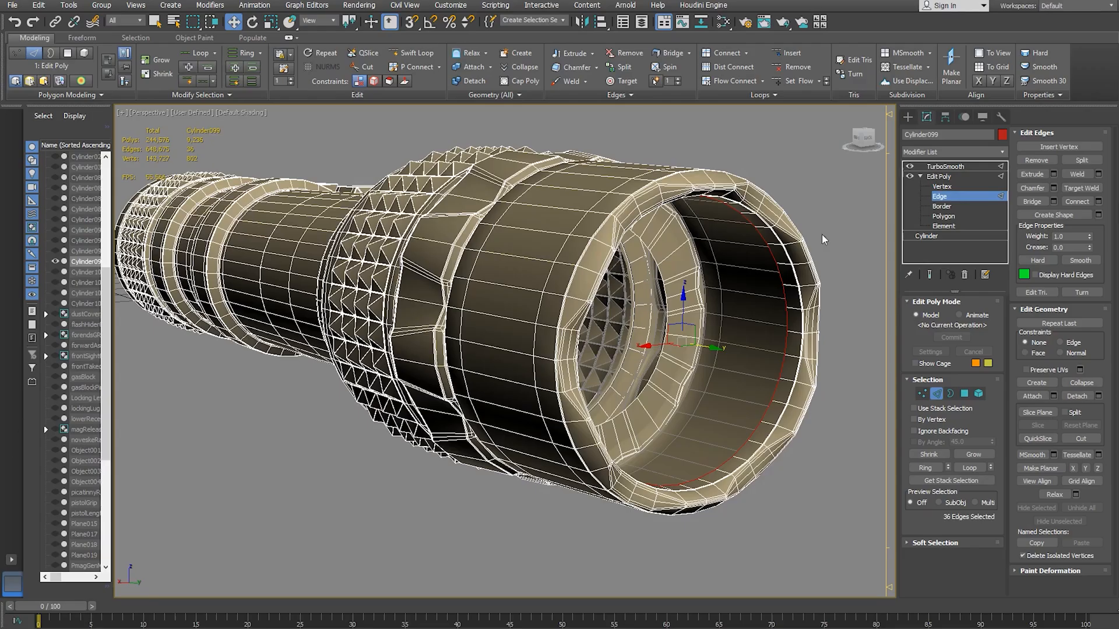
- Extrude the selected edge loop inward with uniform scaling to form a narrow lip inside the flashlight's front opening
{"action": "scroll", "coordinate": [728, 353], "scroll_direction": "up", "scroll_amount": 5}
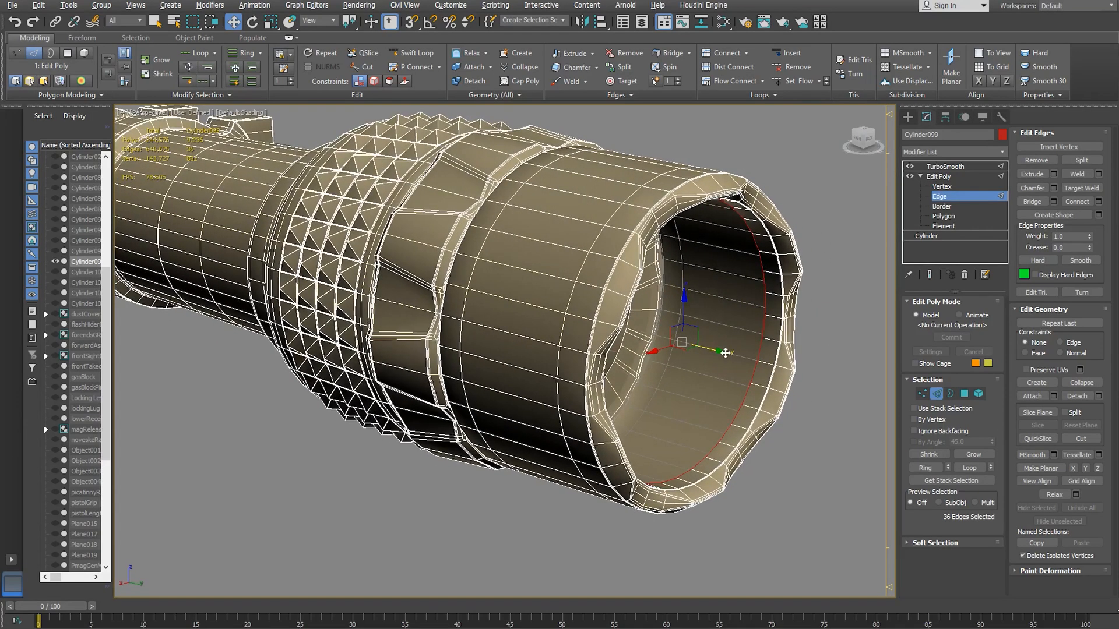
{"action": "middle_click_drag", "start_coordinate": [725, 348], "coordinate": [668, 378], "text": "alt"}
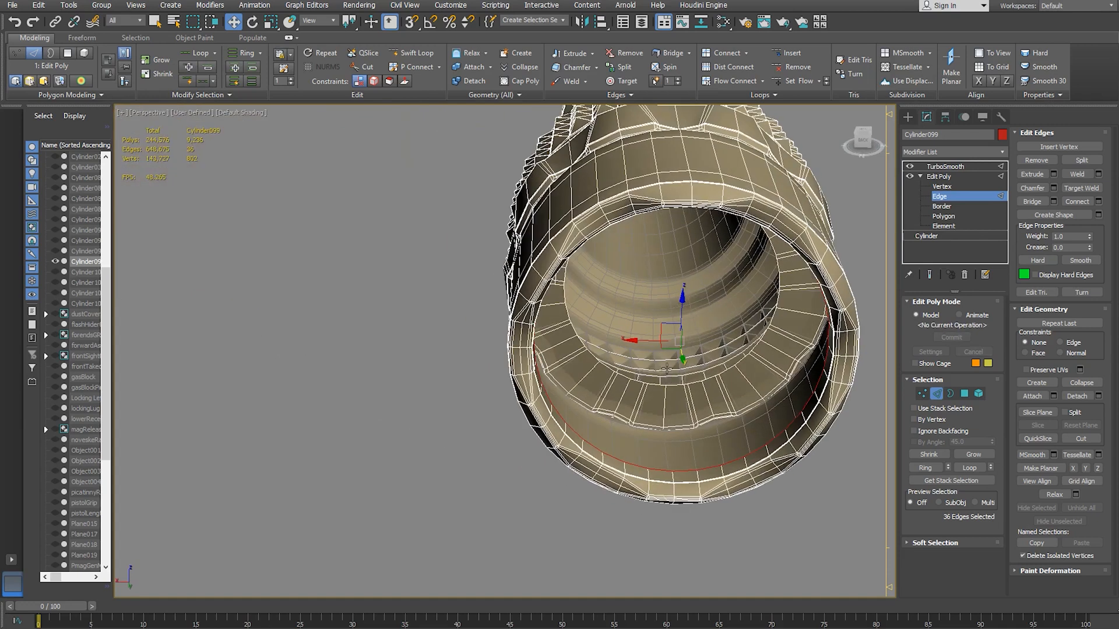
{"action": "middle_click_drag", "start_coordinate": [626, 396], "coordinate": [653, 390], "text": "alt"}
{"action": "middle_click_drag", "start_coordinate": [730, 317], "coordinate": [615, 383], "text": "alt"}
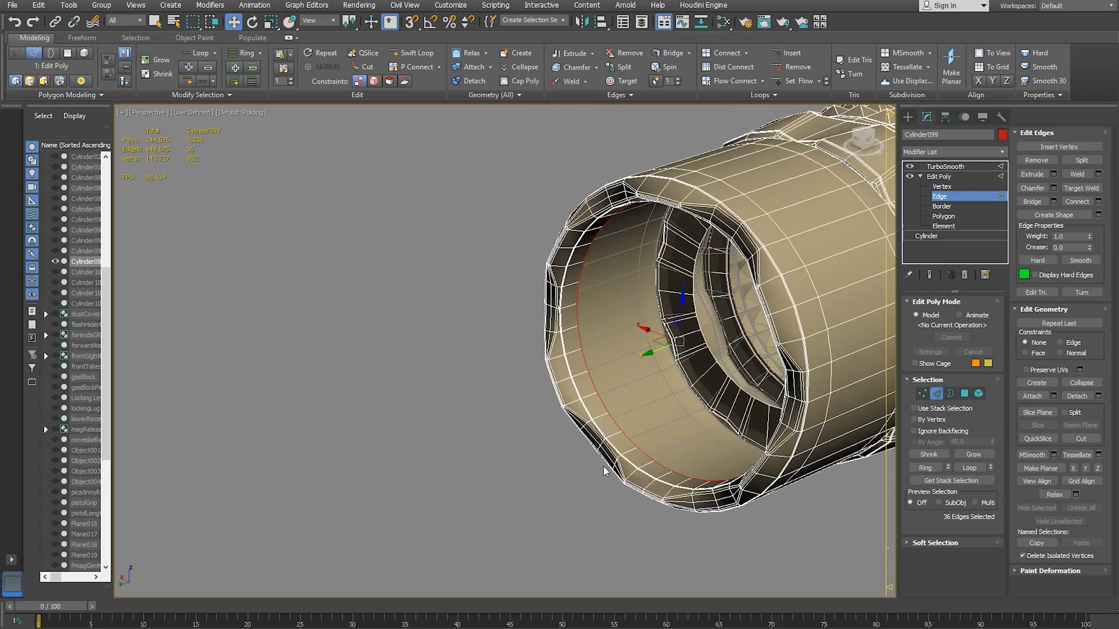
{"action": "middle_click_drag", "start_coordinate": [601, 398], "coordinate": [612, 401], "text": "alt"}
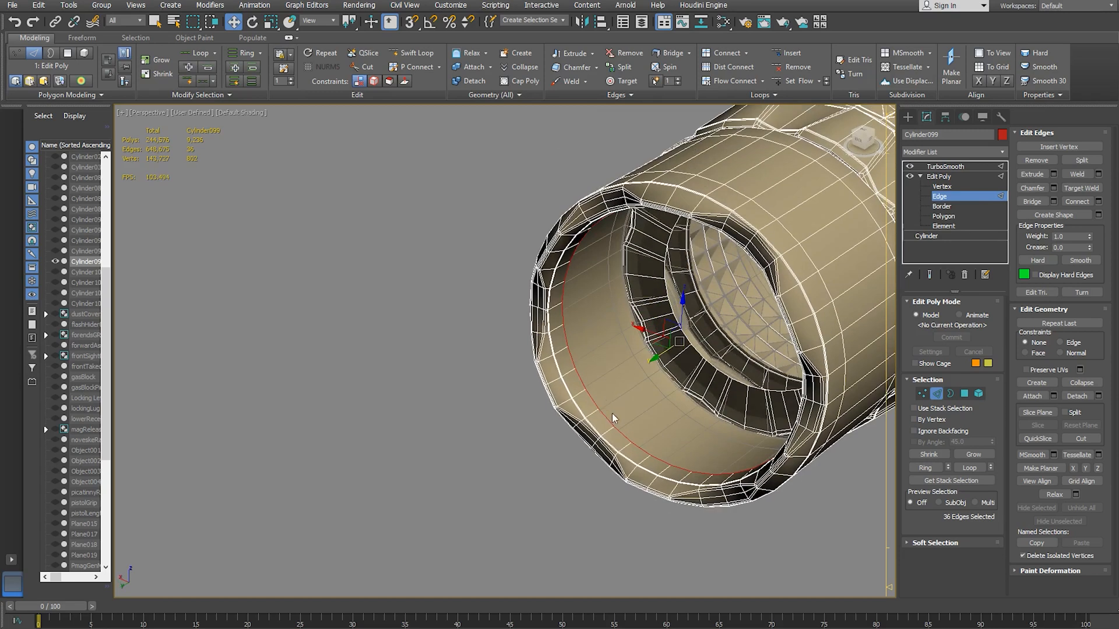
{"action": "mouse_move", "coordinate": [633, 395]}
{"action": "middle_mouse_down", "text": "alt"}
{"action": "mouse_move", "coordinate": [579, 393]}
{"action": "mouse_move", "coordinate": [635, 387]}
{"action": "middle_mouse_up", "text": "alt"}
{"action": "key", "text": "r"}
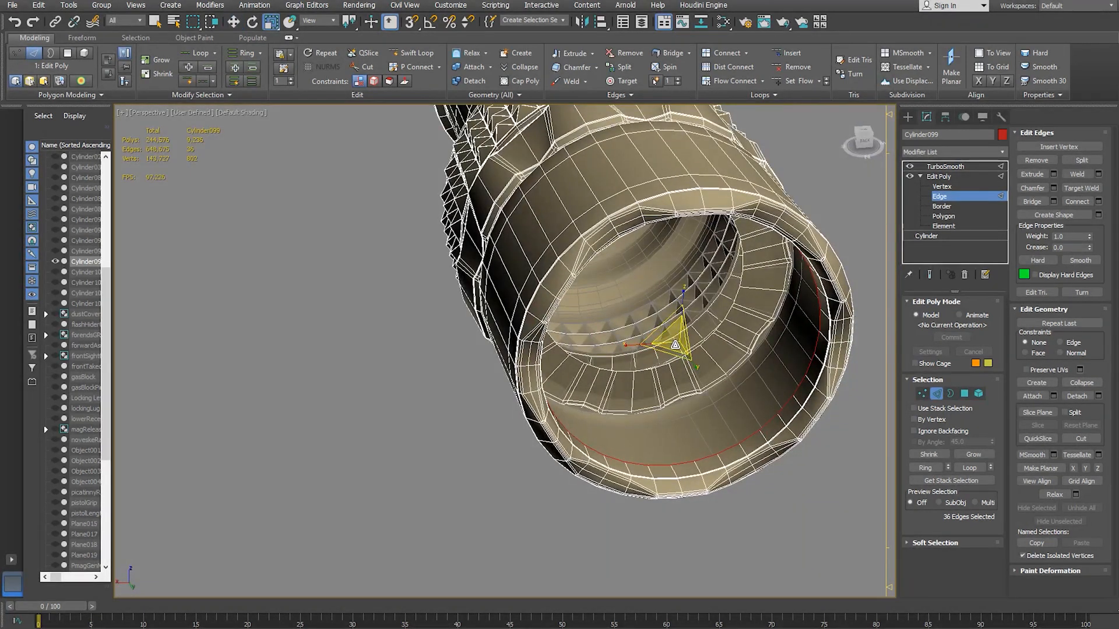
{"action": "left_click_drag", "start_coordinate": [678, 342], "coordinate": [671, 345]}
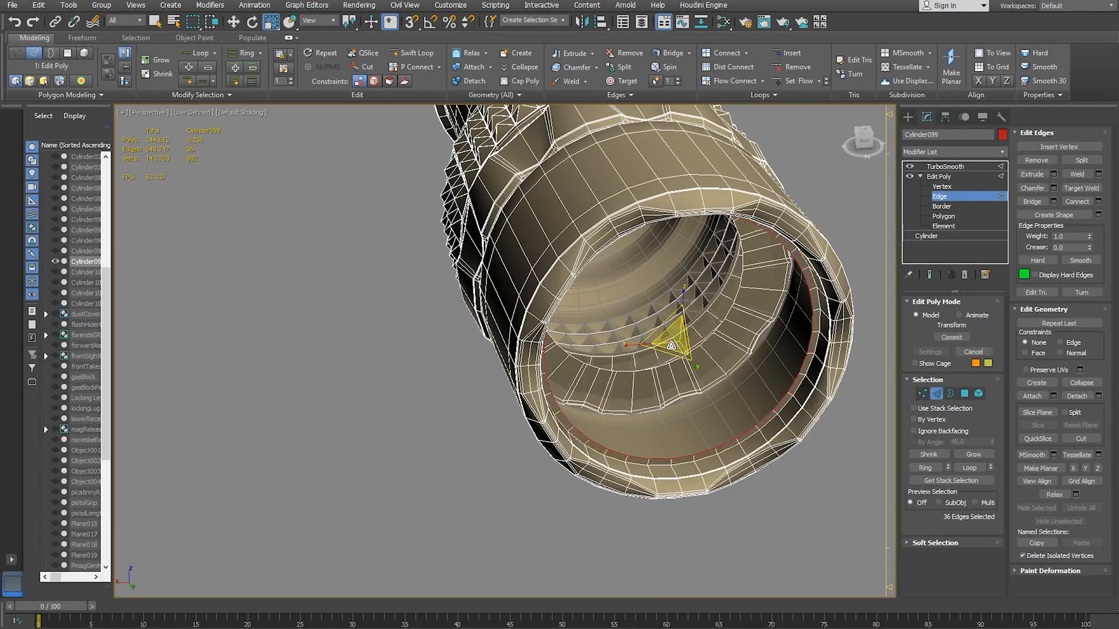
{"action": "middle_click_drag", "start_coordinate": [679, 370], "coordinate": [618, 386], "text": "alt"}
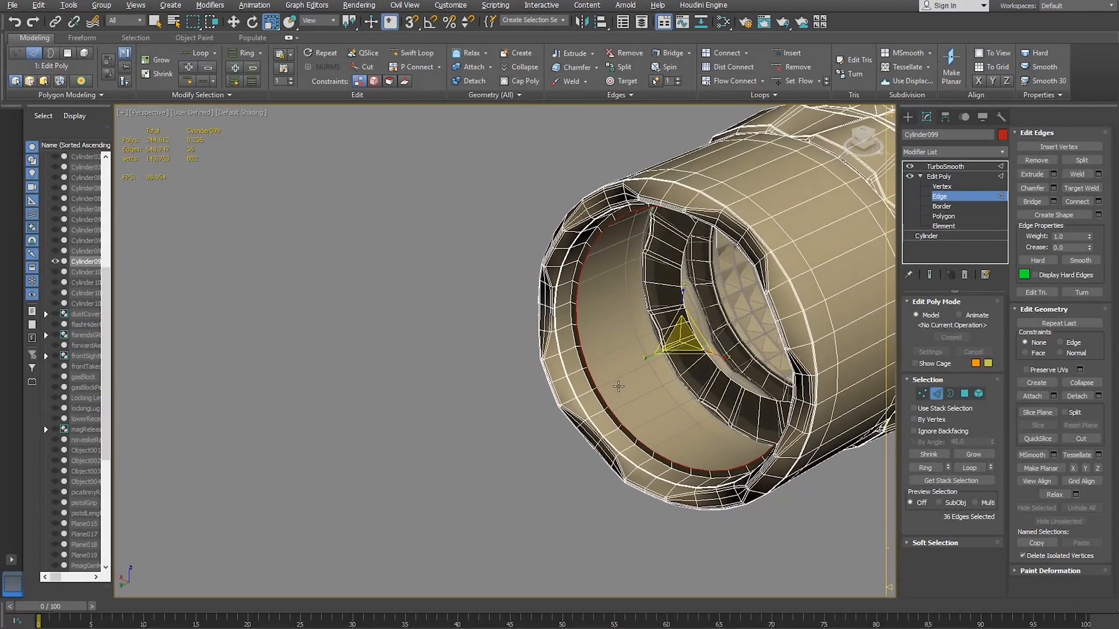
{"action": "left_click_drag", "start_coordinate": [683, 339], "coordinate": [685, 339]}
{"action": "middle_click_drag", "start_coordinate": [685, 339], "coordinate": [666, 367], "text": "alt"}
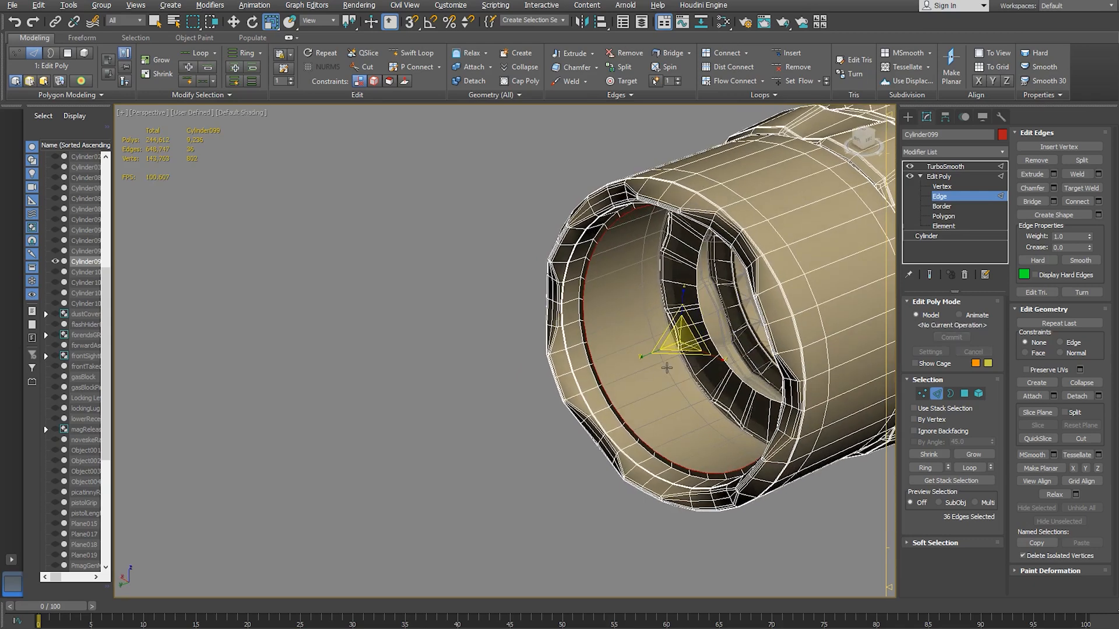
- Extrude the lip's inner edge loop deep into the flashlight's bore as a new inner wall, then leave the Edge level
{"action": "key", "text": "w"}
{"action": "left_click_drag", "start_coordinate": [647, 357], "coordinate": [690, 348]}
{"action": "middle_click_drag", "start_coordinate": [690, 348], "coordinate": [759, 346], "text": "alt"}
{"action": "left_click_drag", "start_coordinate": [760, 333], "coordinate": [704, 319]}
{"action": "middle_click_drag", "start_coordinate": [810, 330], "coordinate": [717, 373], "text": "alt"}
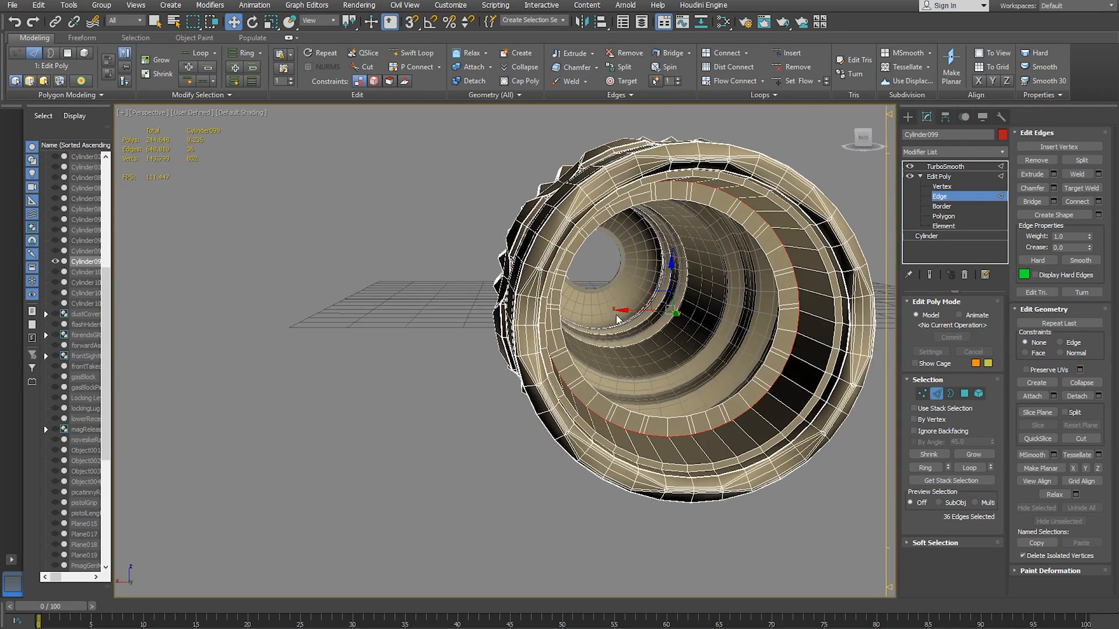
{"action": "middle_click_drag", "start_coordinate": [751, 365], "coordinate": [621, 348], "text": "alt"}
{"action": "mouse_move", "coordinate": [540, 343]}
{"action": "middle_mouse_down", "text": "alt"}
{"action": "mouse_move", "coordinate": [517, 365]}
{"action": "mouse_move", "coordinate": [528, 324]}
{"action": "mouse_move", "coordinate": [559, 298]}
{"action": "mouse_move", "coordinate": [521, 312]}
{"action": "mouse_move", "coordinate": [553, 326]}
{"action": "mouse_move", "coordinate": [531, 334]}
{"action": "middle_mouse_up", "text": "alt"}
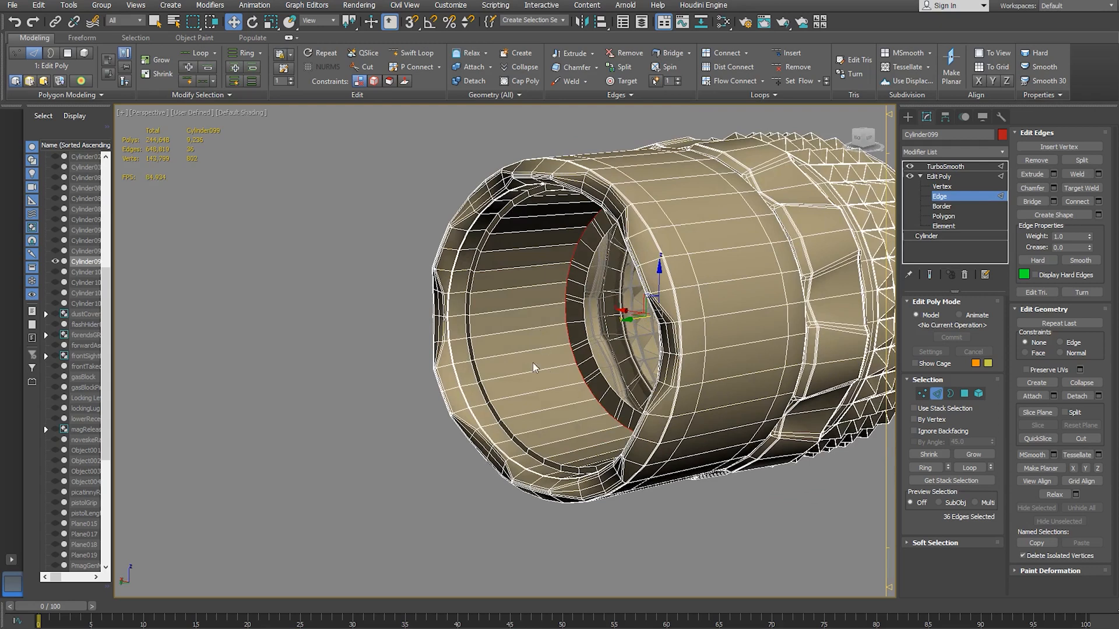
{"action": "middle_click_drag", "start_coordinate": [650, 424], "coordinate": [591, 383], "text": "alt"}
{"action": "left_click", "coordinate": [947, 200]}
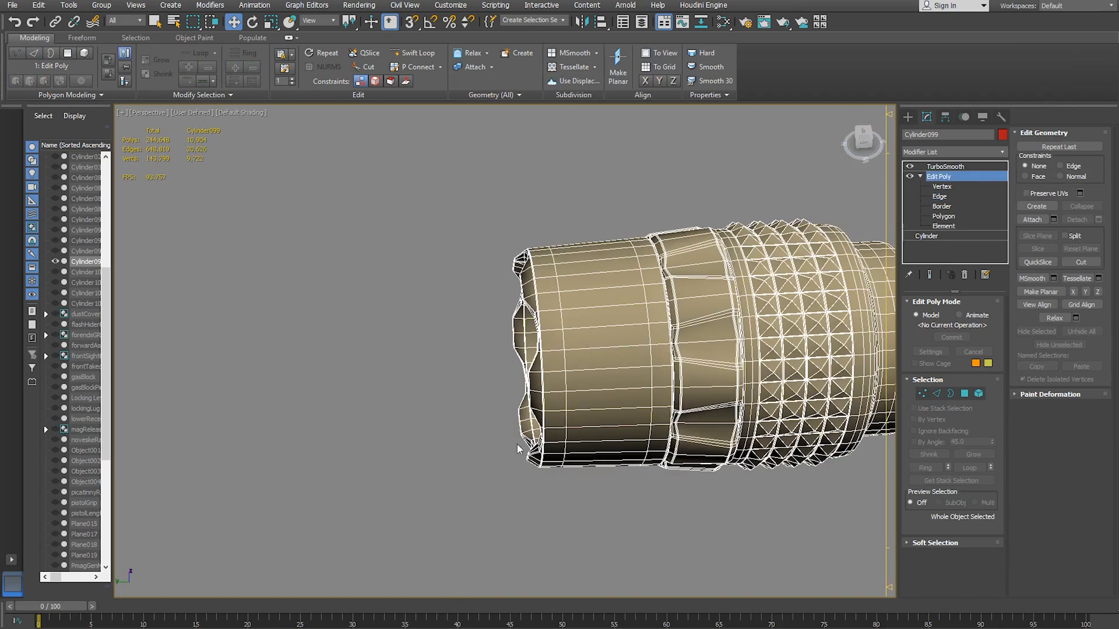
{"action": "middle_click_drag", "start_coordinate": [553, 379], "coordinate": [574, 415], "text": "alt"}
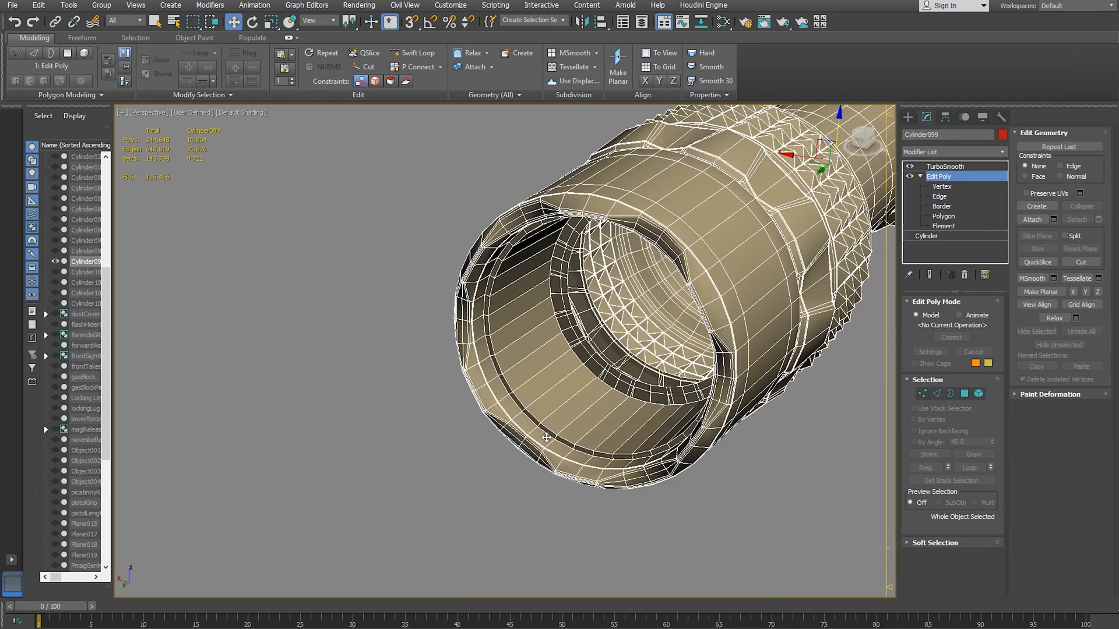
- Undo the extruded inner wall and the narrow lip inside the flashlight's front opening
{"action": "key", "text": "ctrl+z"}
{"action": "key", "text": "ctrl+z"}
{"action": "key", "text": "ctrl+z"}
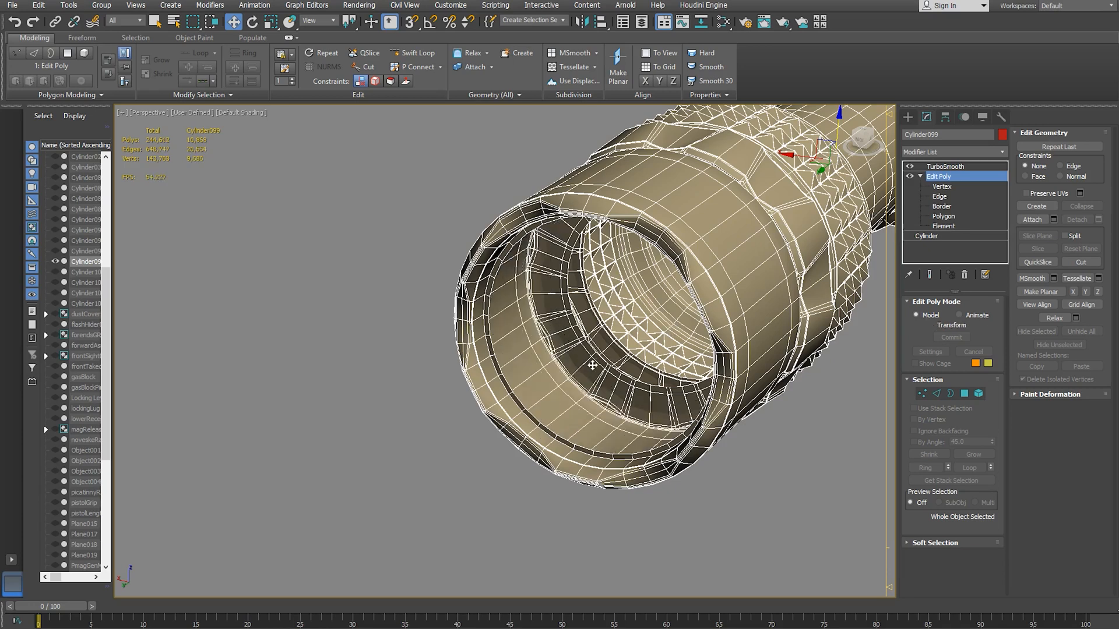
{"action": "key", "text": "ctrl+z"}
{"action": "key", "text": "ctrl+z"}
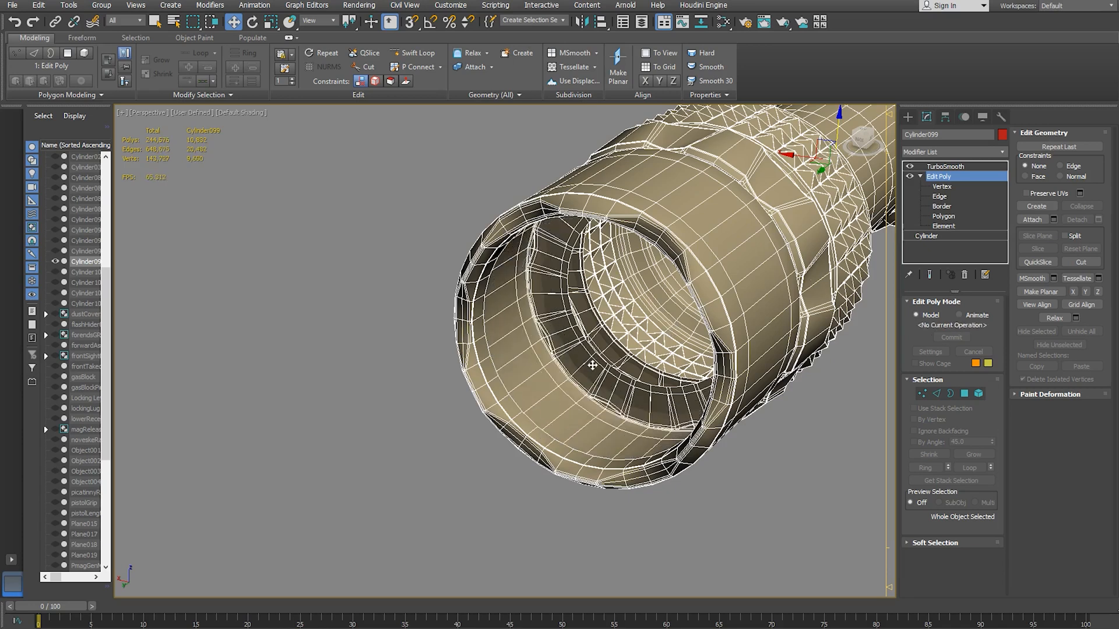
- Return to the Edge level and extrude the front inner edge loop inward again with uniform scaling, making a thin lip
{"action": "scroll", "coordinate": [532, 374], "scroll_direction": "up", "scroll_amount": 5}
{"action": "left_click", "coordinate": [939, 196]}
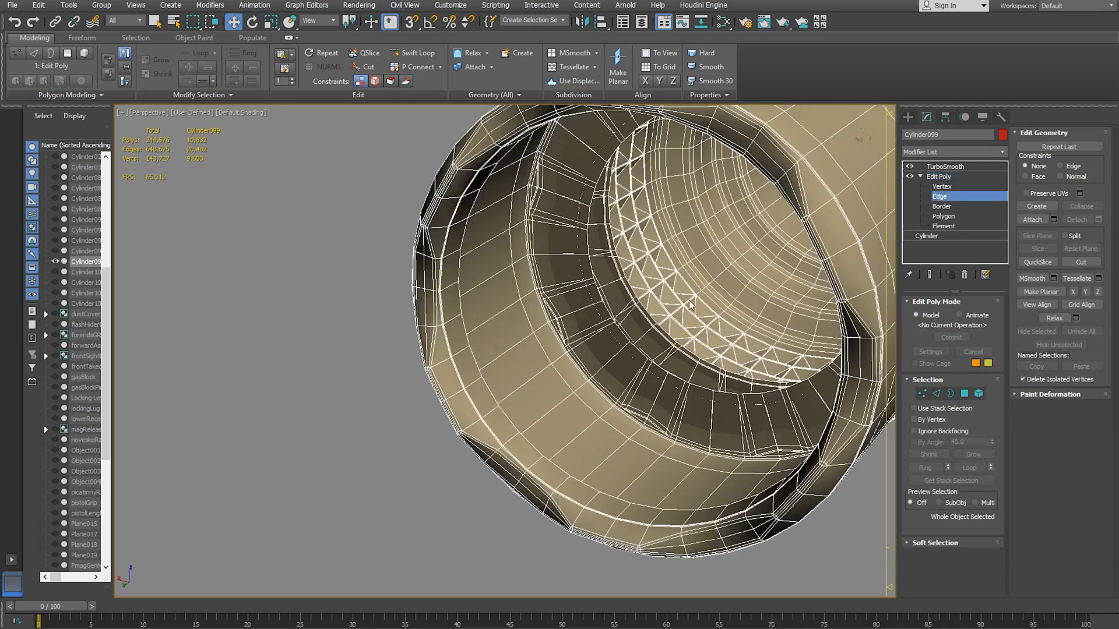
{"action": "middle_click_drag", "start_coordinate": [551, 378], "coordinate": [594, 349], "text": "alt"}
{"action": "key", "text": "r"}
{"action": "left_click_drag", "start_coordinate": [648, 320], "coordinate": [637, 320]}
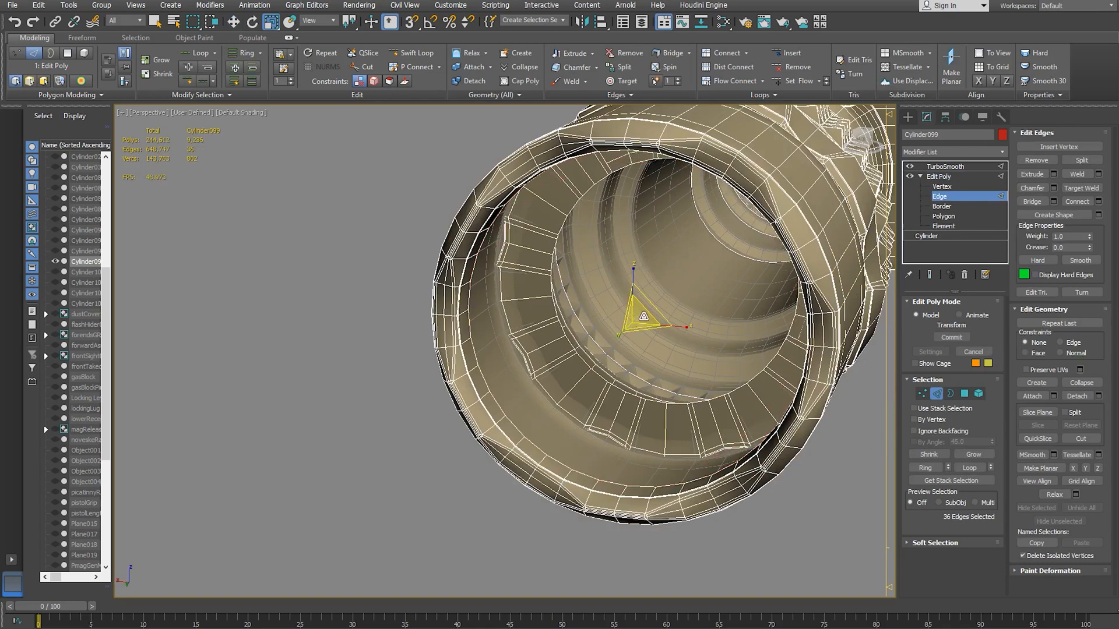
{"action": "middle_click_drag", "start_coordinate": [636, 320], "coordinate": [418, 345], "text": "alt"}
{"action": "scroll", "coordinate": [506, 333], "scroll_direction": "up", "scroll_amount": 2}
{"action": "scroll", "coordinate": [506, 333], "scroll_direction": "up", "scroll_amount": 2}
{"action": "scroll", "coordinate": [509, 333], "scroll_direction": "down", "scroll_amount": 1}
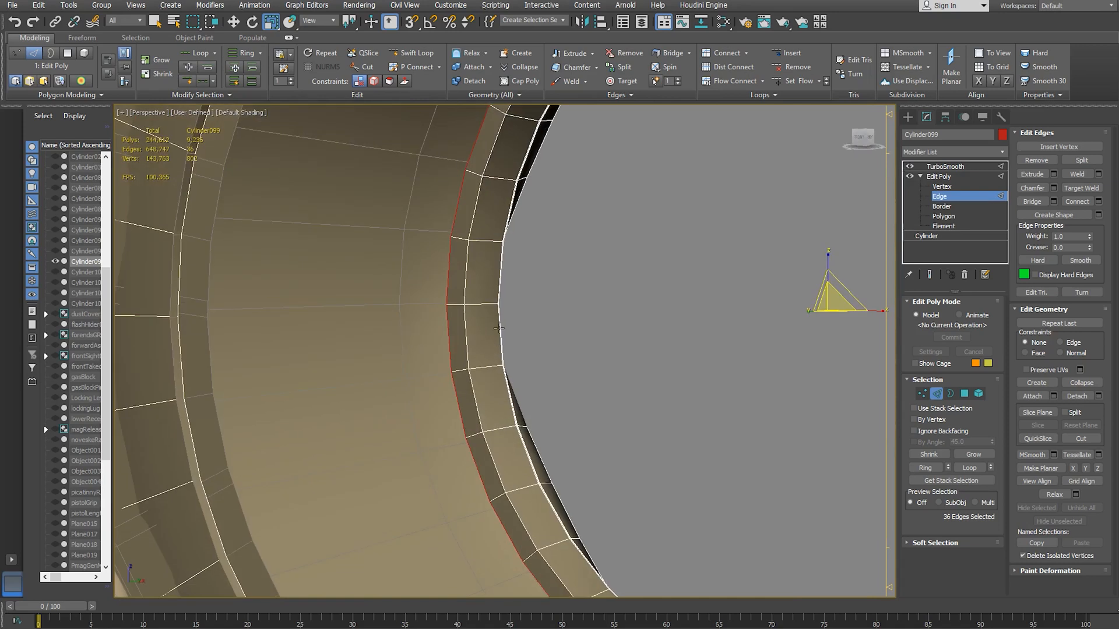
{"action": "scroll", "coordinate": [505, 351], "scroll_direction": "up", "scroll_amount": 6}
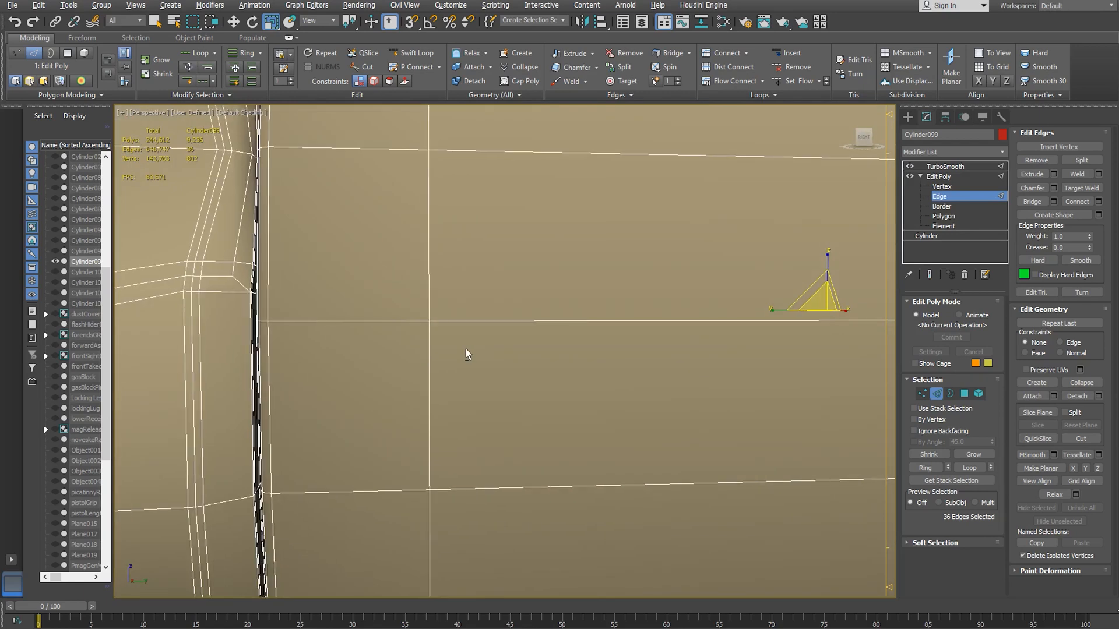
- Extrude the thin lip's inner edge loop a short distance along the flashlight's axis into the bore
{"action": "scroll", "coordinate": [489, 364], "scroll_direction": "down", "scroll_amount": 6}
{"action": "scroll", "coordinate": [521, 363], "scroll_direction": "up", "scroll_amount": 6}
{"action": "scroll", "coordinate": [519, 358], "scroll_direction": "down", "scroll_amount": 6}
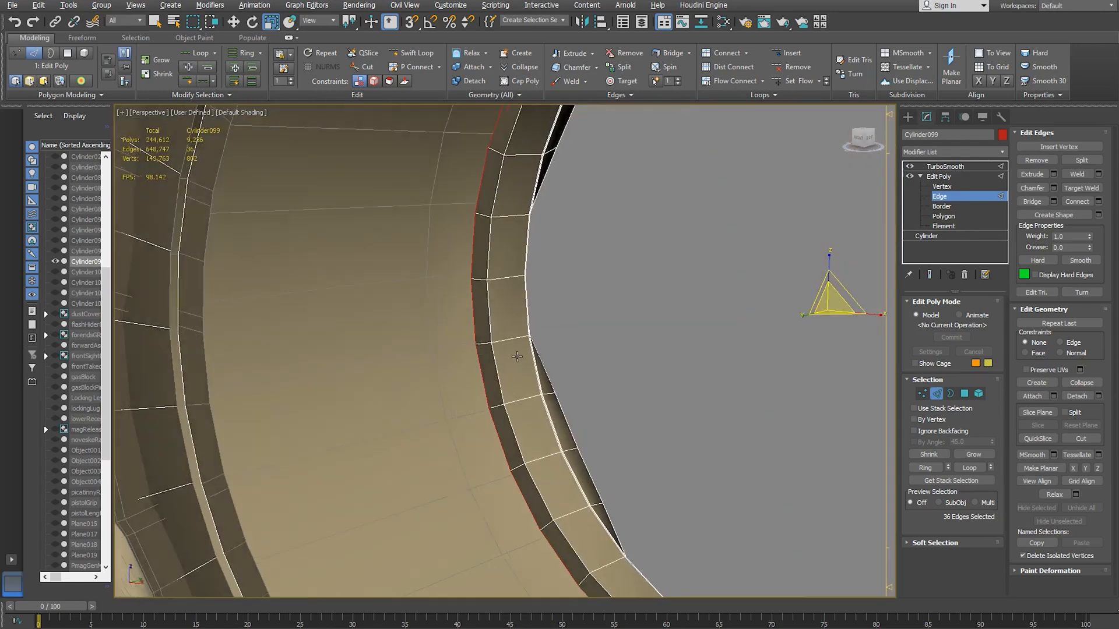
{"action": "key", "text": "w"}
{"action": "scroll", "coordinate": [851, 302], "scroll_direction": "up", "scroll_amount": 6}
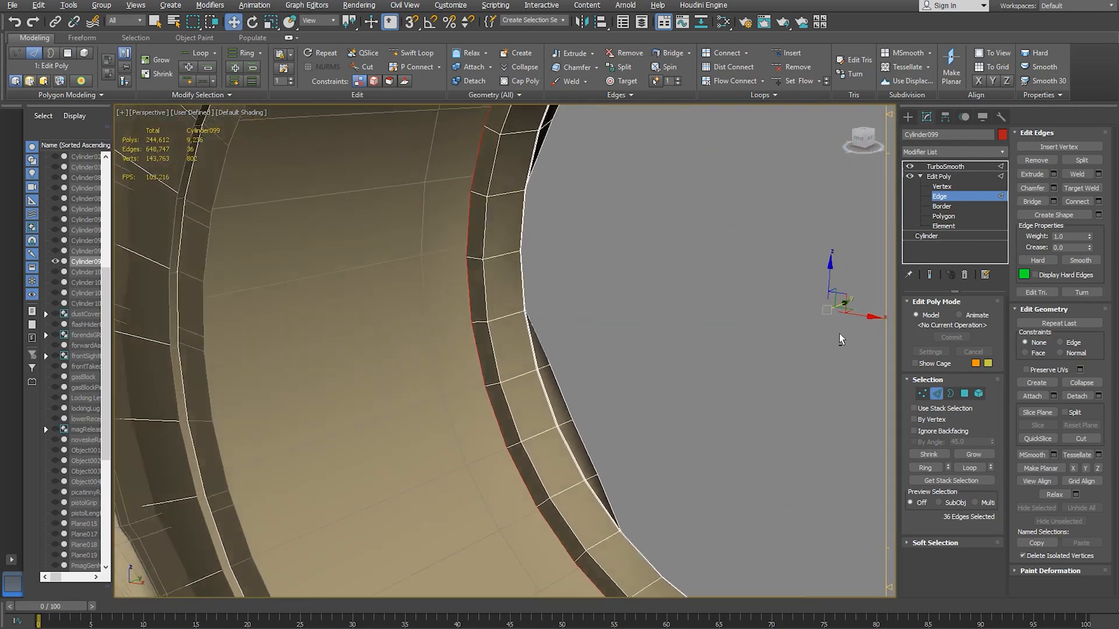
{"action": "scroll", "coordinate": [852, 300], "scroll_direction": "down", "scroll_amount": 6}
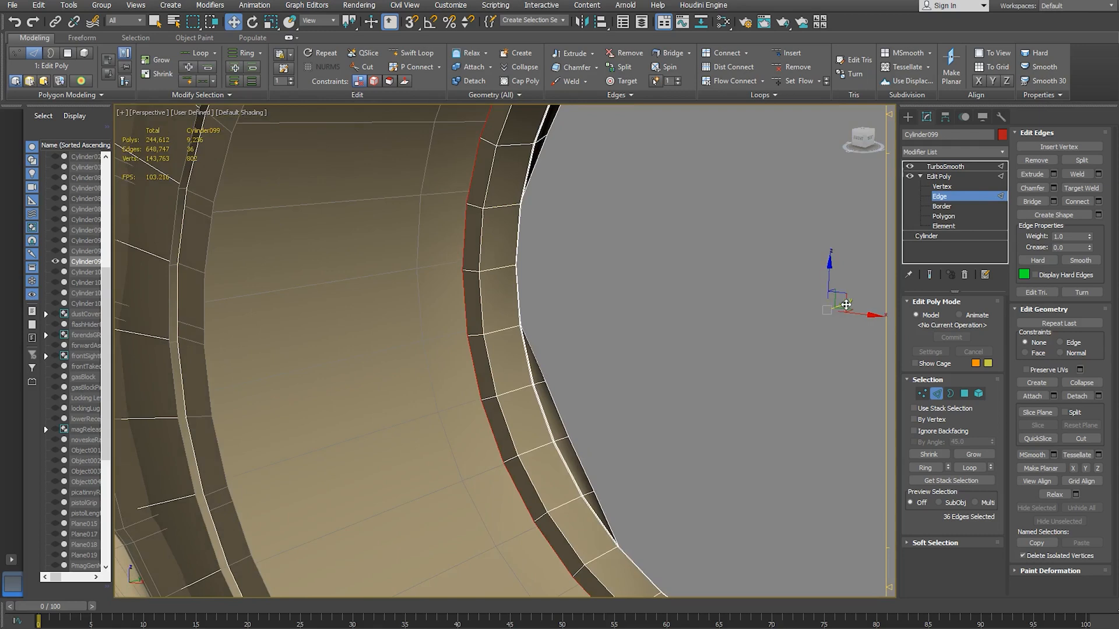
{"action": "left_click_drag", "start_coordinate": [844, 306], "coordinate": [810, 319], "text": "shift"}
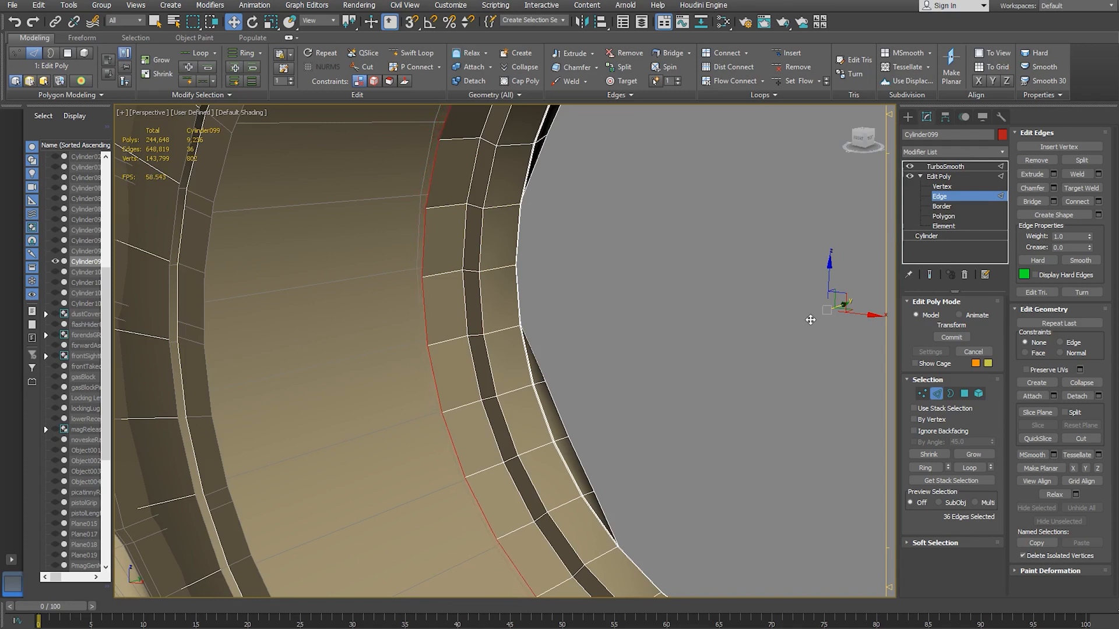
{"action": "left_click_drag", "start_coordinate": [810, 319], "coordinate": [793, 343], "text": "shift"}
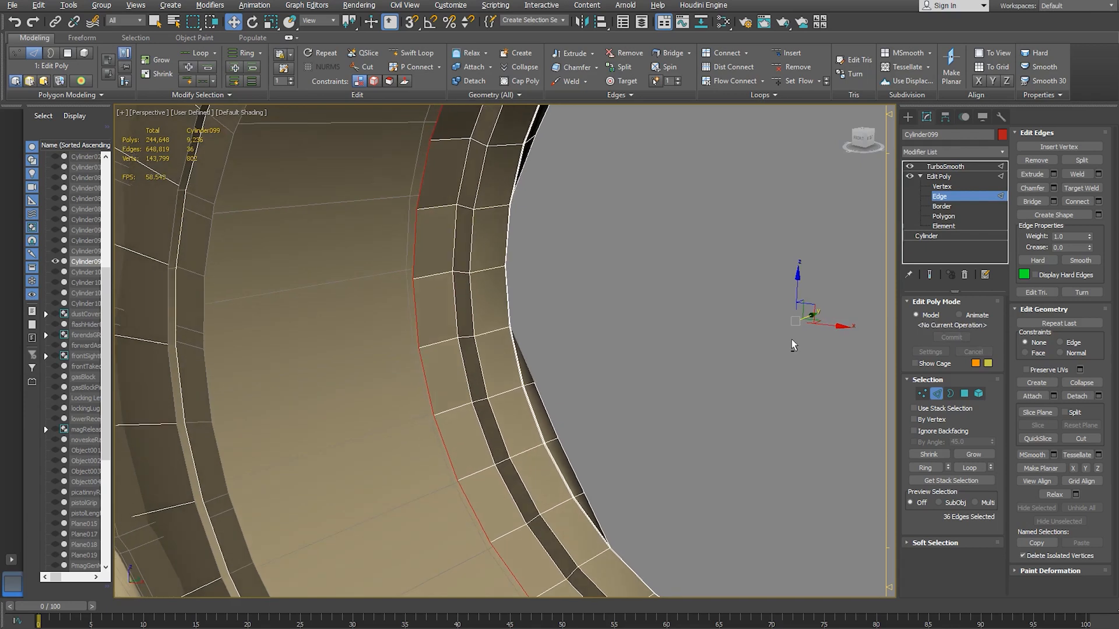
{"action": "middle_click_drag", "start_coordinate": [820, 329], "coordinate": [817, 337], "text": "alt"}
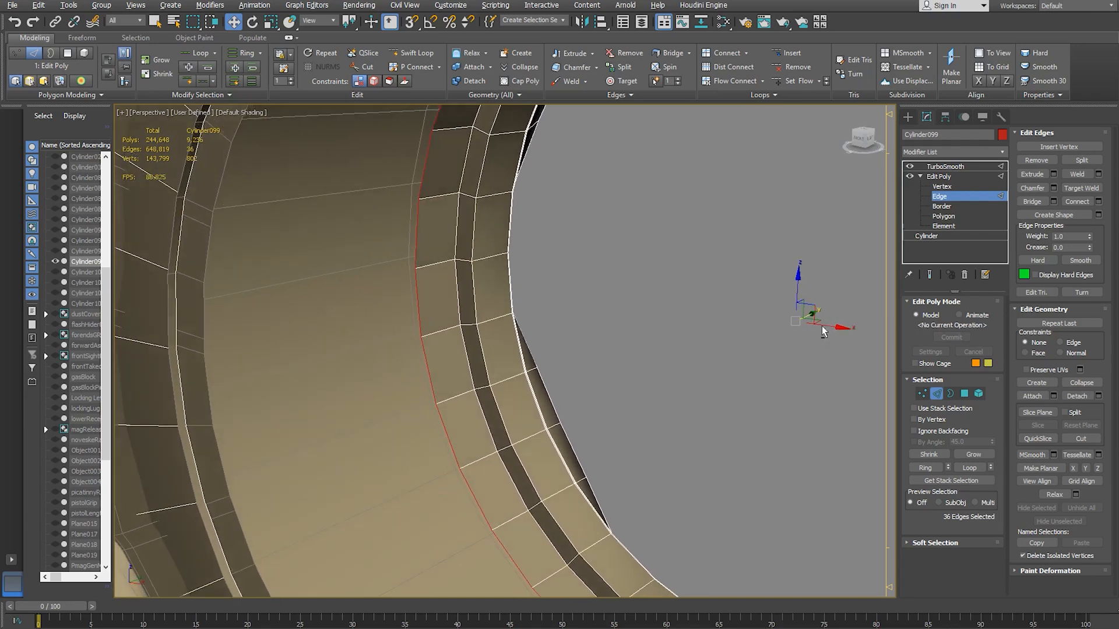
{"action": "middle_click_drag", "start_coordinate": [822, 335], "coordinate": [668, 326], "text": "alt"}
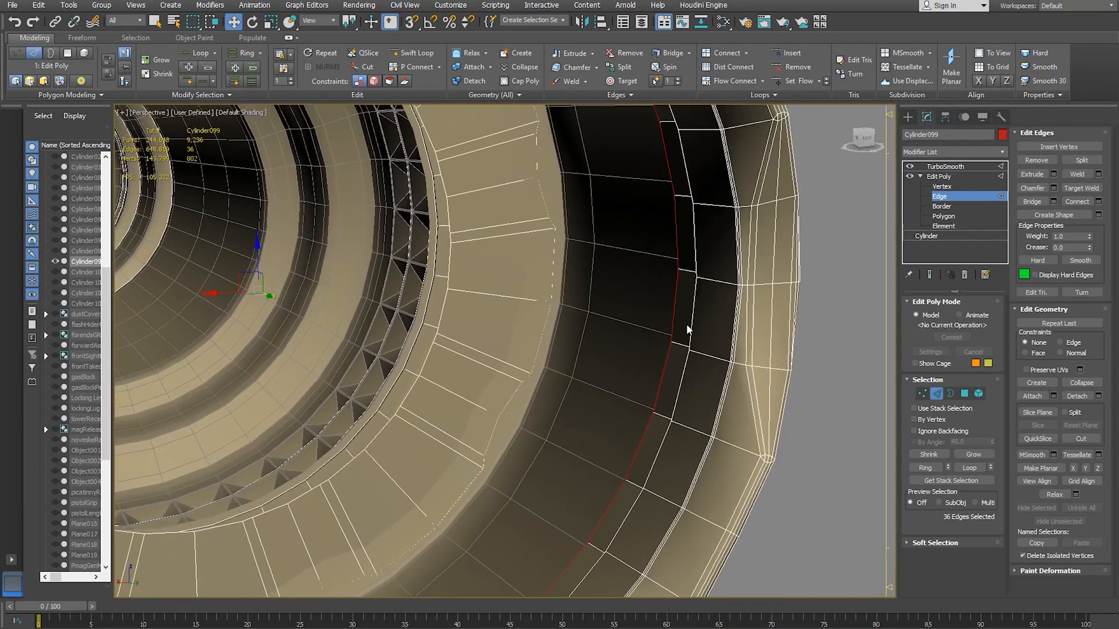
- Extrude the selected edge loop with uniform scaling into a second narrow ledge inside the front opening and fine-tune its width
{"action": "key", "text": "r"}
{"action": "left_click_drag", "start_coordinate": [251, 289], "coordinate": [257, 288], "text": "shift"}
{"action": "middle_click_drag", "start_coordinate": [503, 324], "coordinate": [319, 317], "text": "alt"}
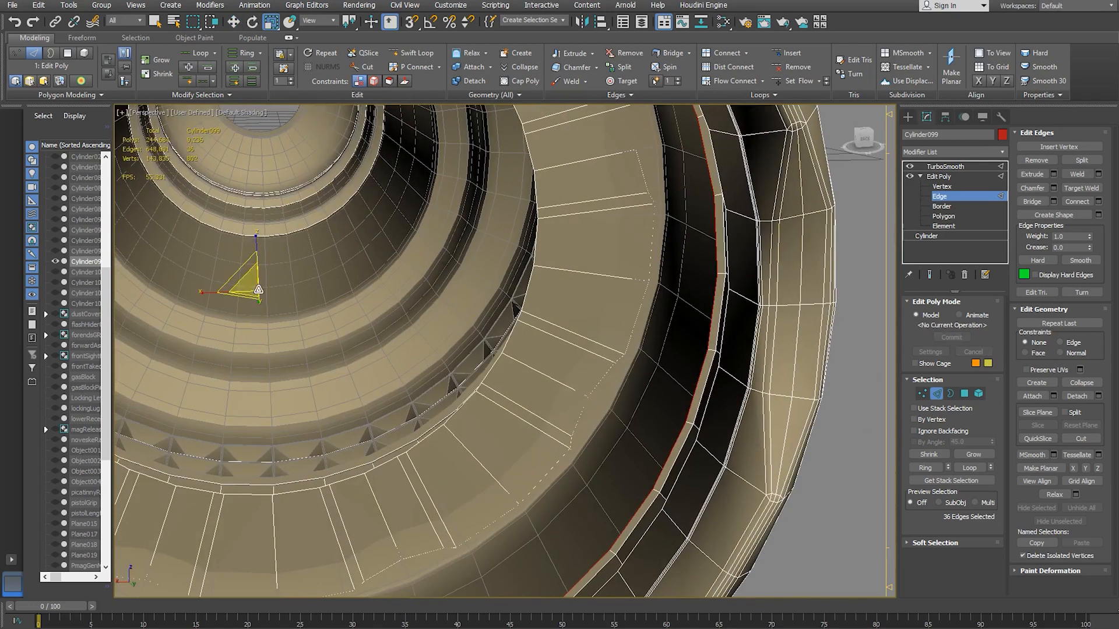
{"action": "left_click_drag", "start_coordinate": [252, 287], "coordinate": [249, 287]}
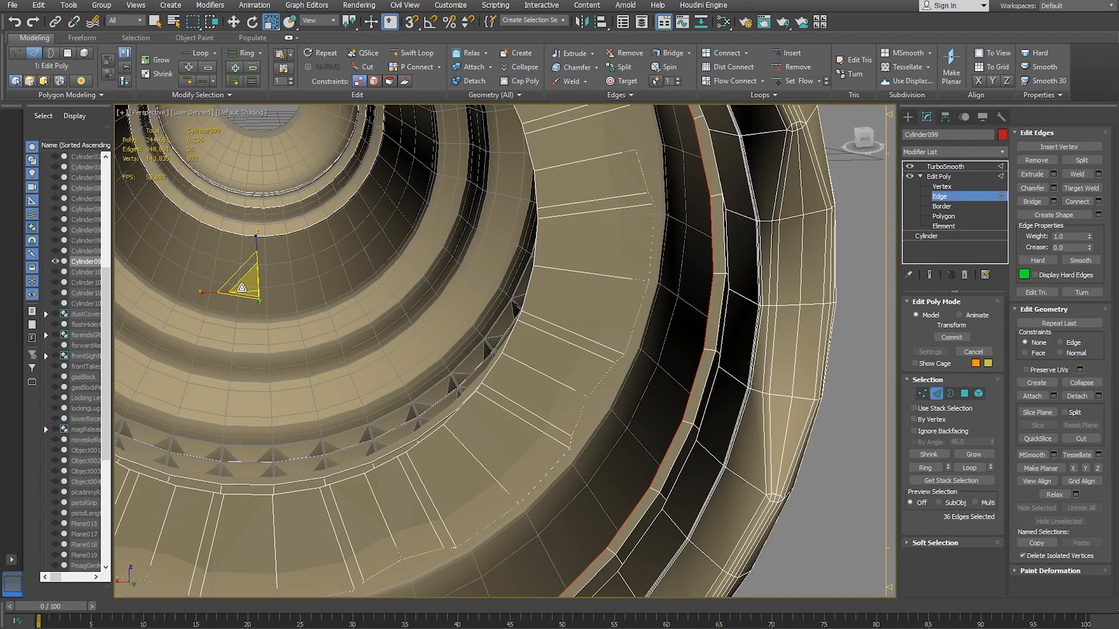
{"action": "left_click_drag", "start_coordinate": [241, 288], "coordinate": [241, 288]}
{"action": "middle_click_drag", "start_coordinate": [248, 286], "coordinate": [255, 290], "text": "alt"}
{"action": "left_click_drag", "start_coordinate": [255, 290], "coordinate": [255, 291]}
- Extrude the second ledge's inner edge loop deep into the flashlight's bore to form a new inner wall
{"action": "scroll", "coordinate": [377, 335], "scroll_direction": "down", "scroll_amount": 5}
{"action": "middle_click_drag", "start_coordinate": [328, 328], "coordinate": [355, 334], "text": "alt"}
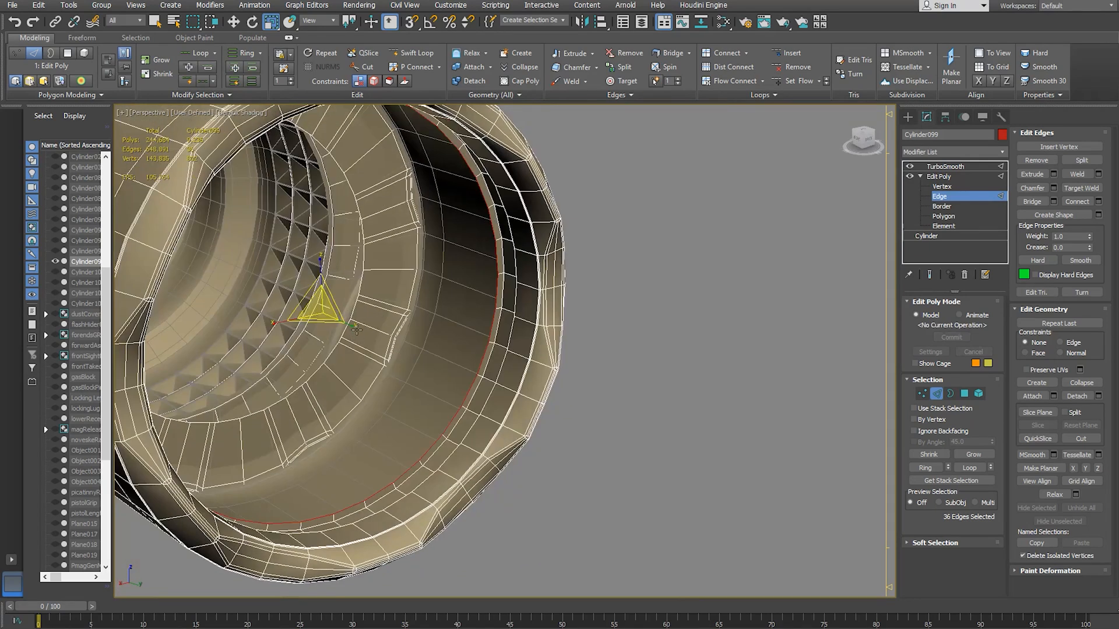
{"action": "left_click_drag", "start_coordinate": [318, 310], "coordinate": [197, 257]}
{"action": "key", "text": "w"}
{"action": "middle_click_drag", "start_coordinate": [197, 257], "coordinate": [483, 323], "text": "alt"}
{"action": "scroll", "coordinate": [525, 323], "scroll_direction": "down", "scroll_amount": 4}
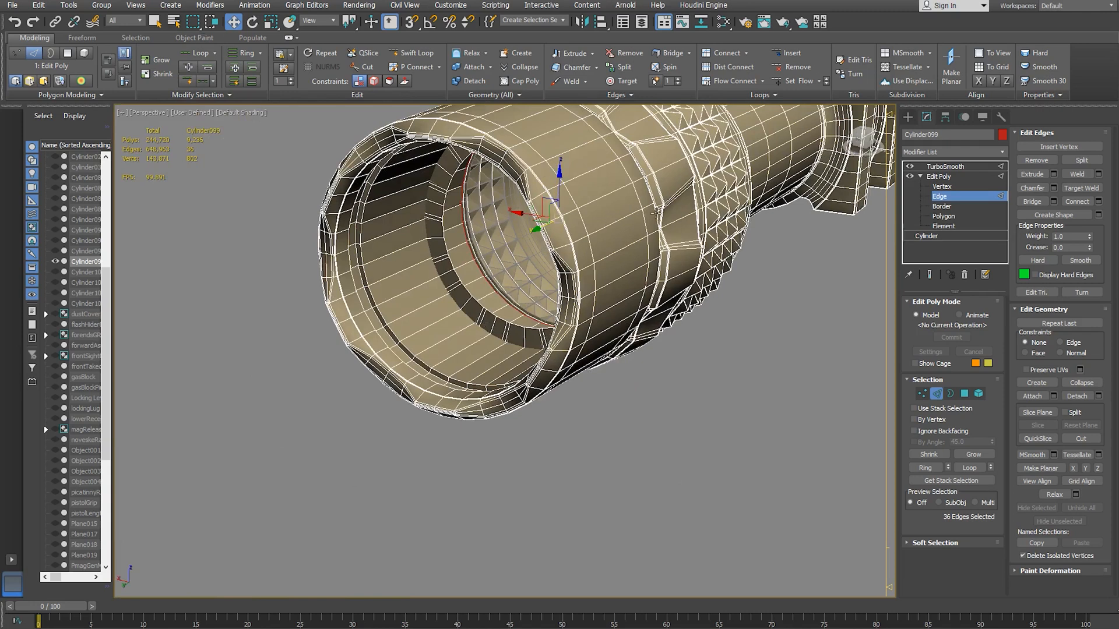
{"action": "double_click", "coordinate": [587, 226]}
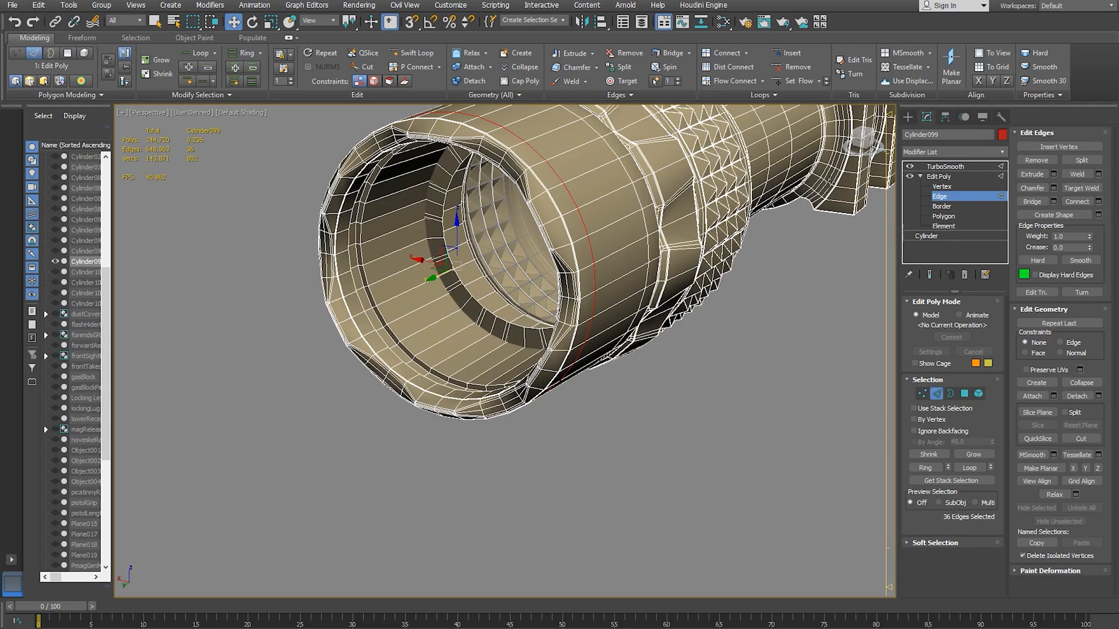
{"action": "middle_click_drag", "start_coordinate": [385, 361], "coordinate": [434, 395], "text": "alt"}
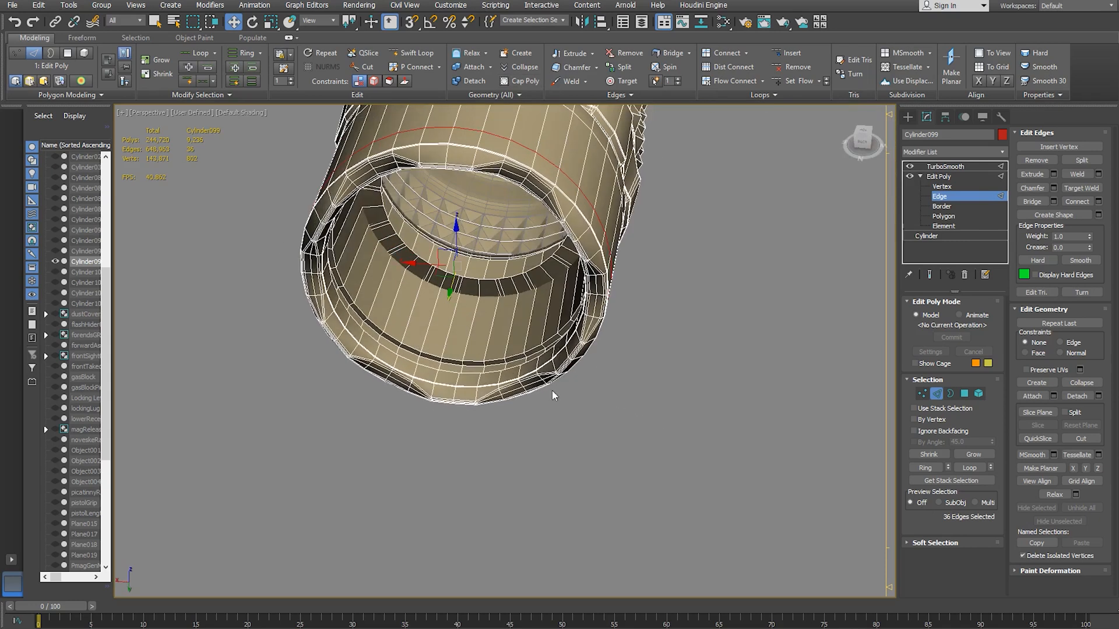
{"action": "scroll", "coordinate": [512, 400], "scroll_direction": "down", "scroll_amount": 6}
{"action": "middle_click_drag", "start_coordinate": [532, 401], "coordinate": [552, 386], "text": "alt"}
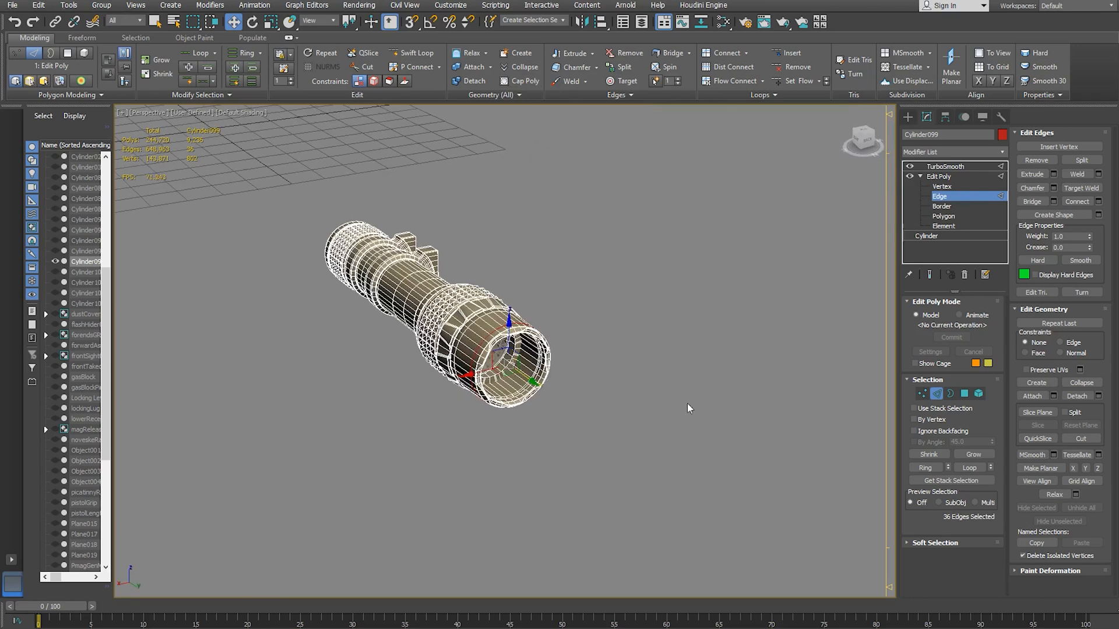
- Create a sphere with a radius of about 20.8" and 36 segments in front of the flashlight
{"action": "middle_click_drag", "start_coordinate": [718, 379], "coordinate": [705, 287], "text": "alt"}
{"action": "left_click", "coordinate": [908, 117]}
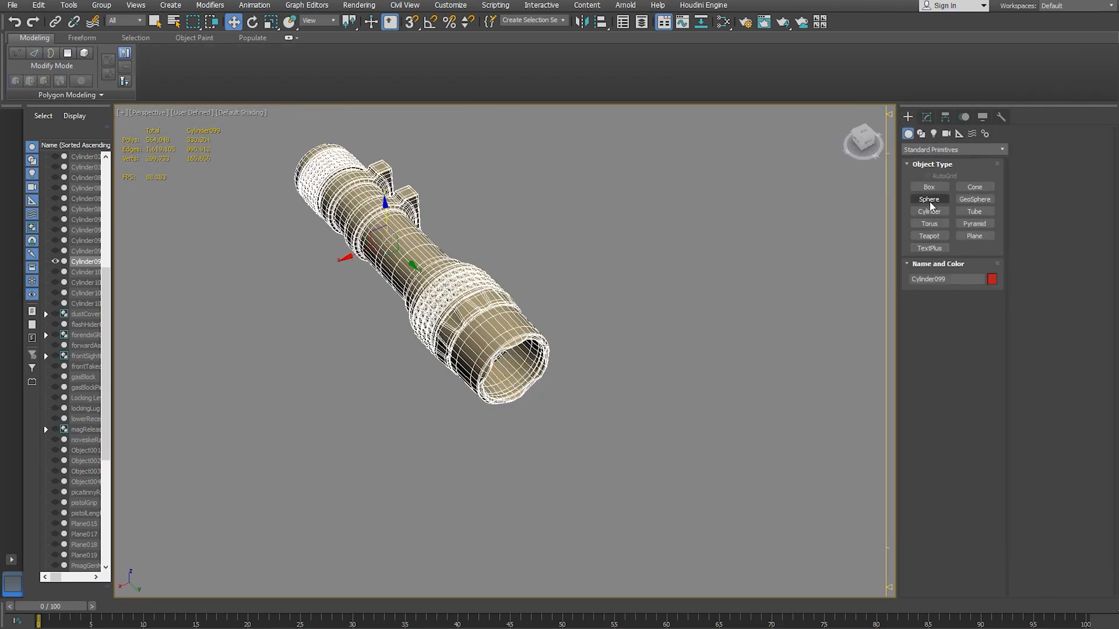
{"action": "left_click", "coordinate": [930, 201]}
{"action": "left_click_drag", "start_coordinate": [587, 498], "coordinate": [617, 500]}
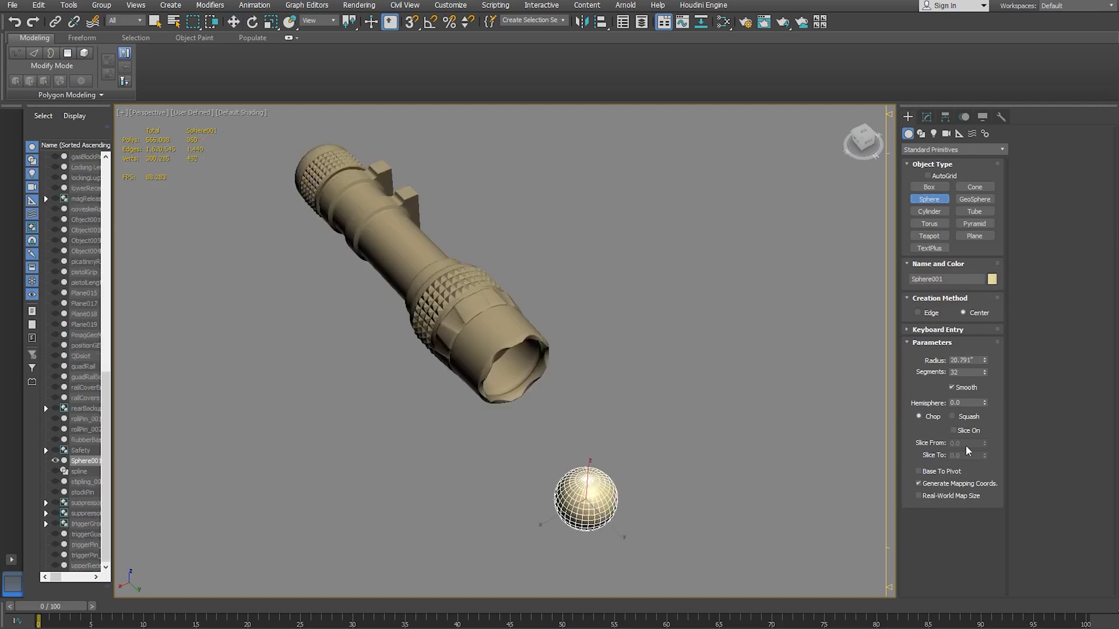
{"action": "double_click", "coordinate": [975, 370]}
{"action": "type", "text": "36"}
{"action": "key", "text": "Return"}
{"action": "middle_click_drag", "start_coordinate": [635, 497], "coordinate": [643, 339], "text": "alt"}
{"action": "scroll", "coordinate": [641, 338], "scroll_direction": "up", "scroll_amount": 5}
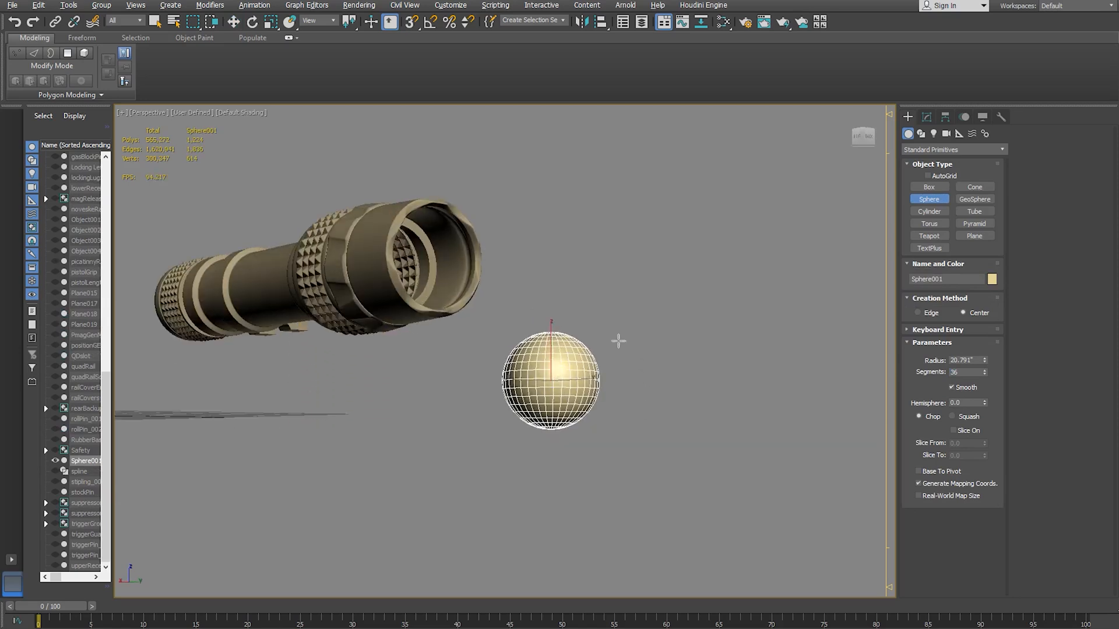
{"action": "middle_click_drag", "start_coordinate": [629, 369], "coordinate": [596, 341], "text": "alt"}
- Convert the new sphere to an Editable Poly
{"action": "left_click", "coordinate": [927, 117]}
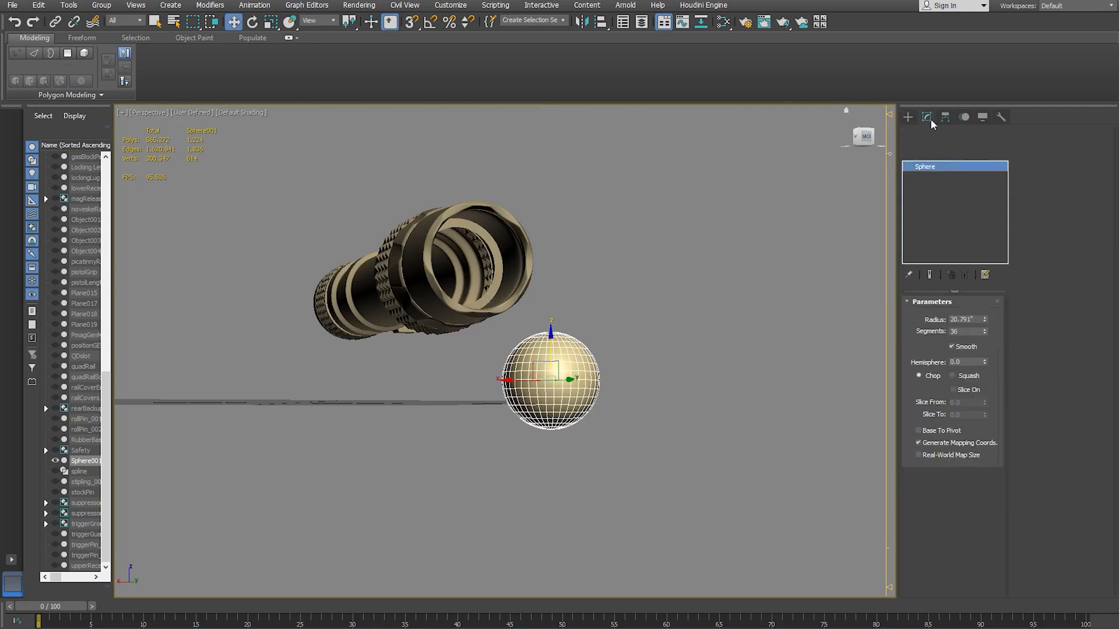
{"action": "right_click", "coordinate": [954, 168]}
{"action": "left_click", "coordinate": [1000, 255]}
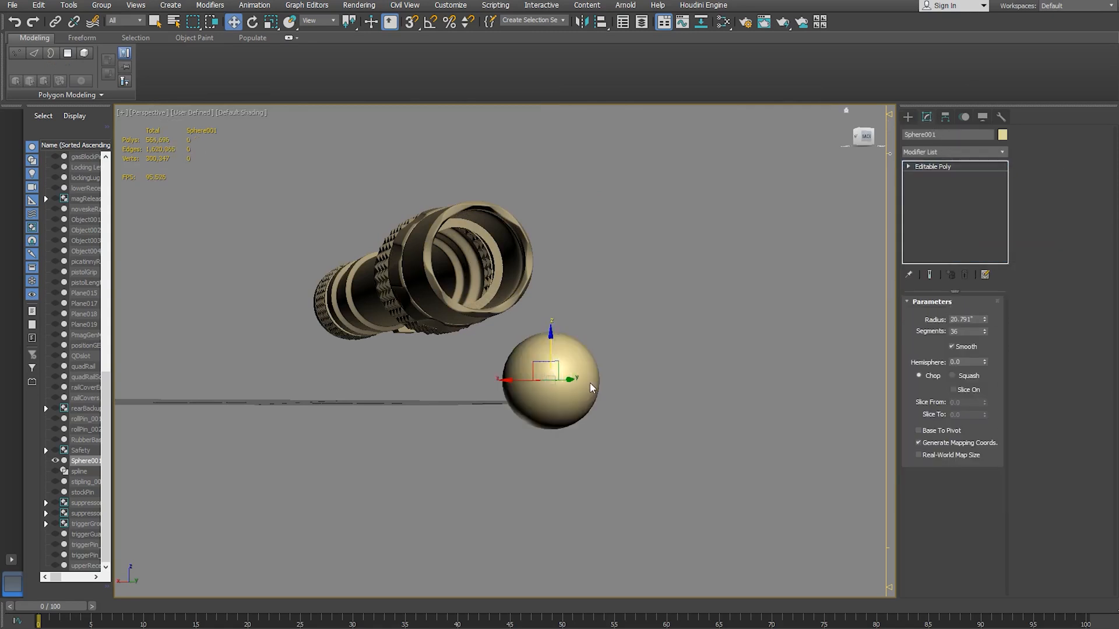
- Delete the polygons of the sphere's upper half to leave an open bowl
{"action": "left_click", "coordinate": [908, 167]}
{"action": "left_click", "coordinate": [935, 207]}
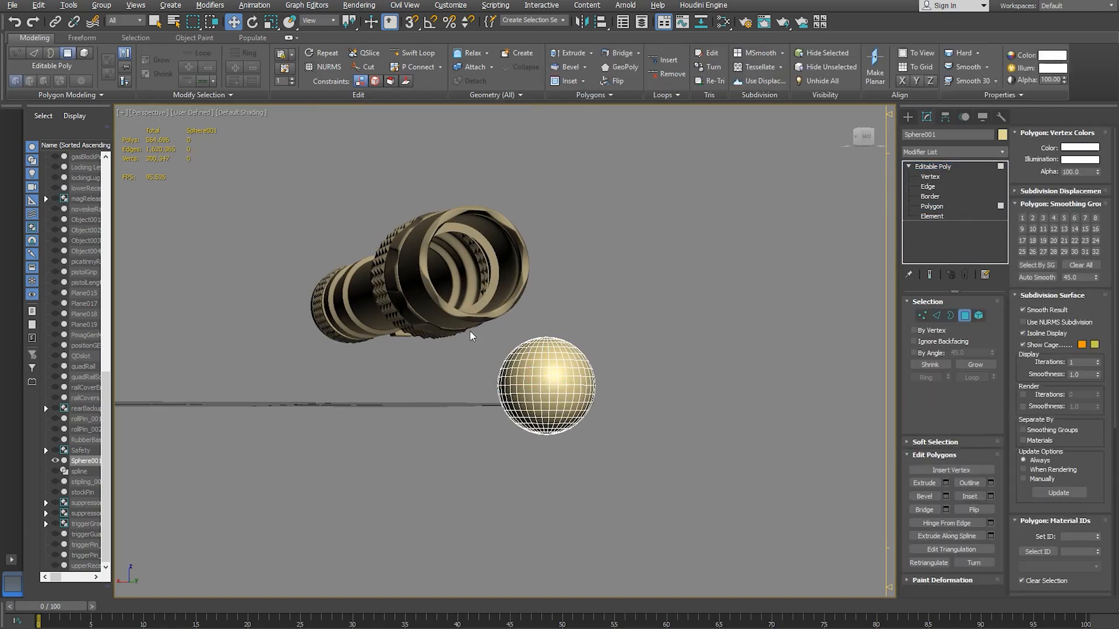
{"action": "left_click_drag", "start_coordinate": [596, 366], "coordinate": [637, 385]}
{"action": "middle_click_drag", "start_coordinate": [637, 384], "coordinate": [530, 353], "text": "alt"}
{"action": "key", "text": "Delete"}
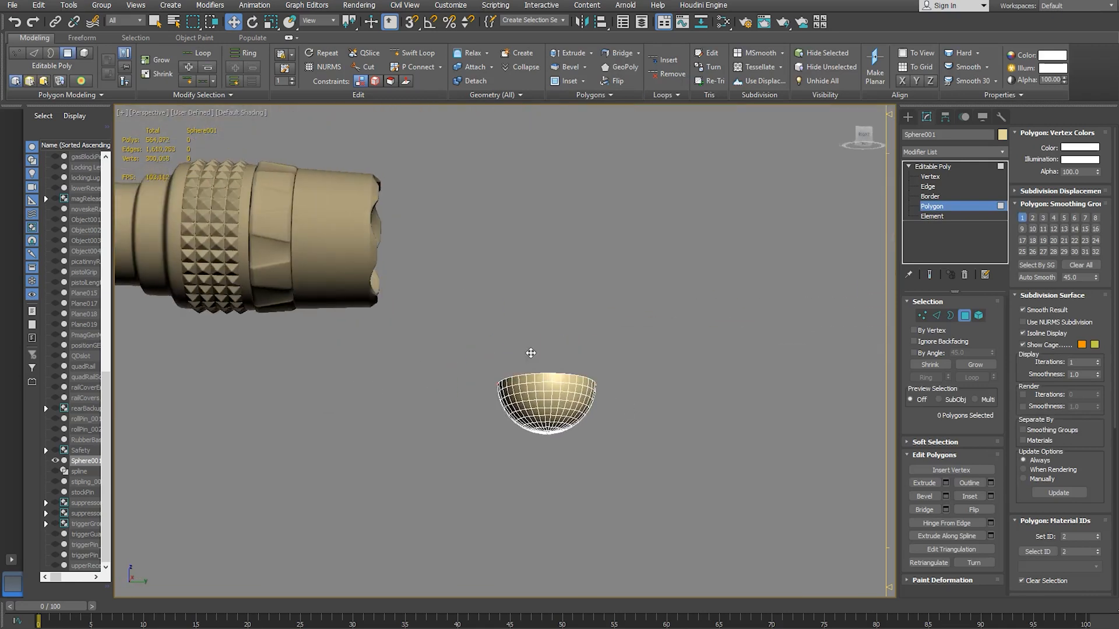
- Select all polygons of the half sphere and flip their normals
{"action": "middle_click_drag", "start_coordinate": [561, 387], "coordinate": [518, 492], "text": "alt"}
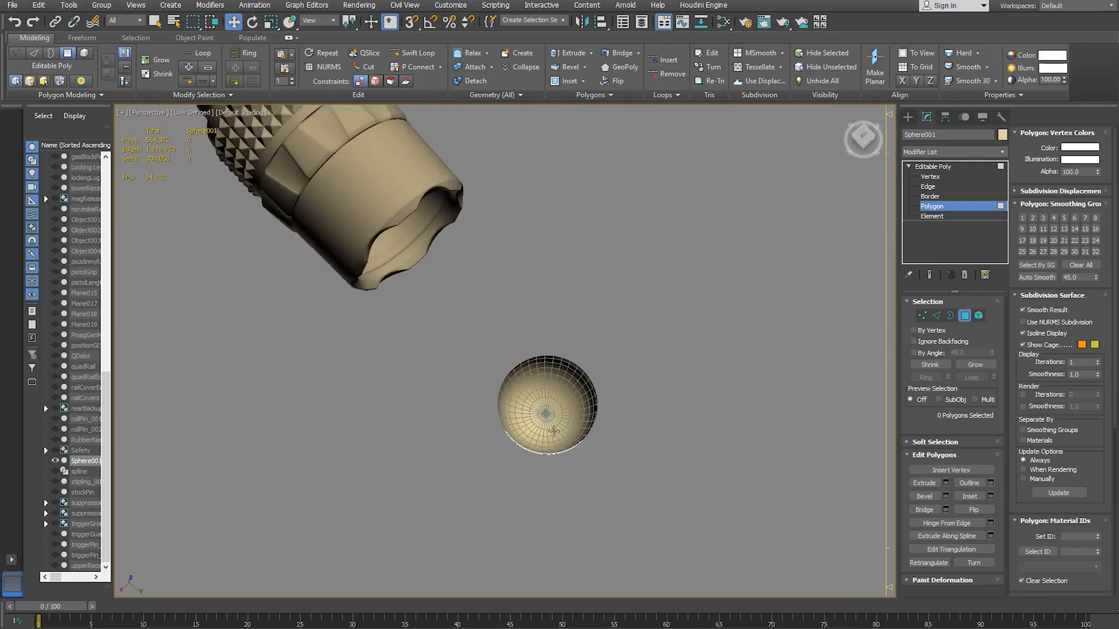
{"action": "scroll", "coordinate": [558, 430], "scroll_direction": "up", "scroll_amount": 7}
{"action": "middle_click_drag", "start_coordinate": [566, 303], "coordinate": [506, 389], "text": "alt"}
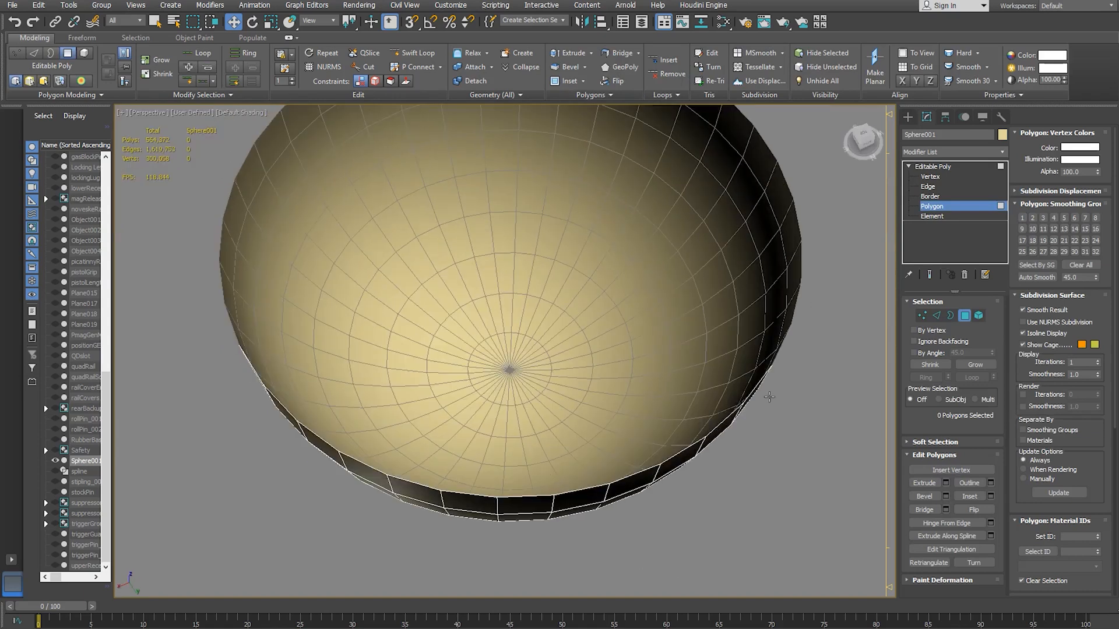
{"action": "scroll", "coordinate": [611, 370], "scroll_direction": "down", "scroll_amount": 7}
{"action": "left_click_drag", "start_coordinate": [442, 180], "coordinate": [765, 460]}
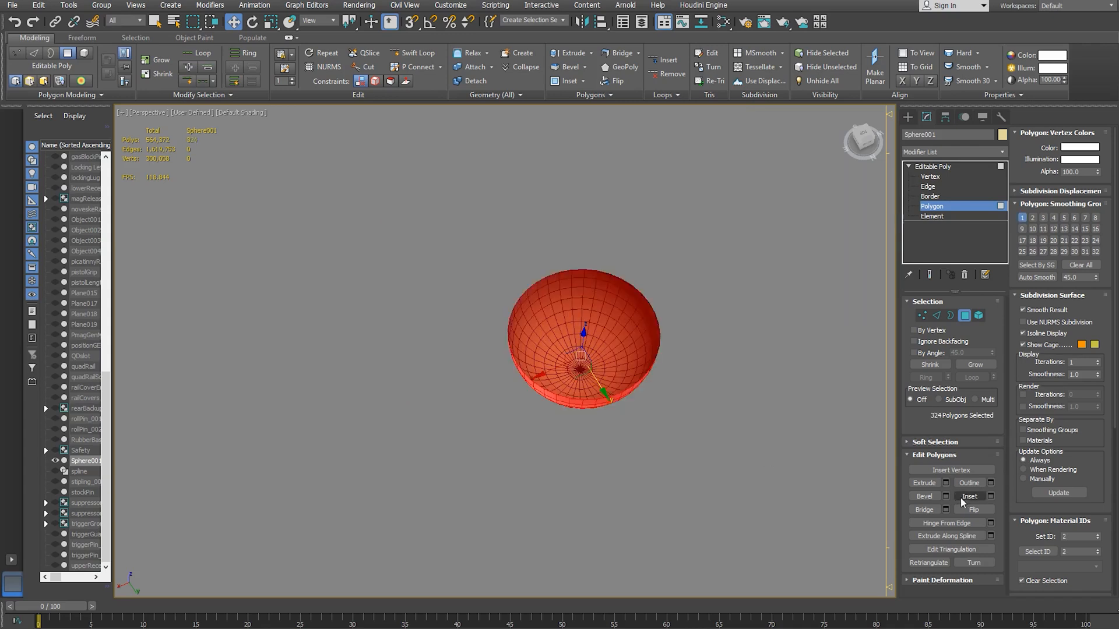
{"action": "left_click", "coordinate": [975, 511]}
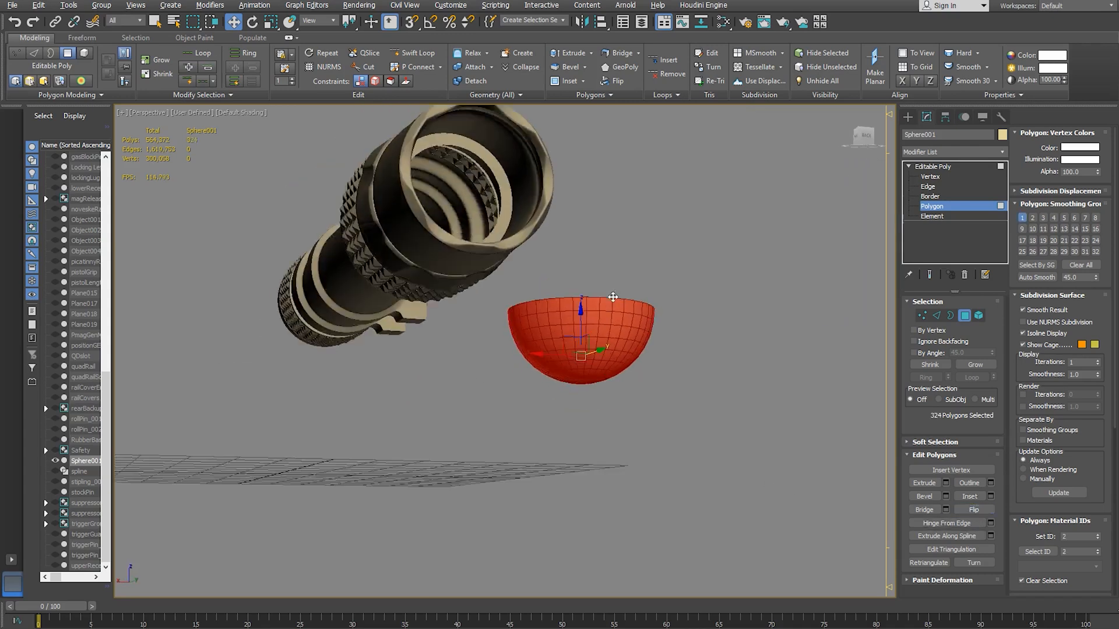
- Scale the half sphere's polygons along the vertical axis to stretch it into a deeper reflector bowl
{"action": "middle_click_drag", "start_coordinate": [699, 338], "coordinate": [692, 270], "text": "alt"}
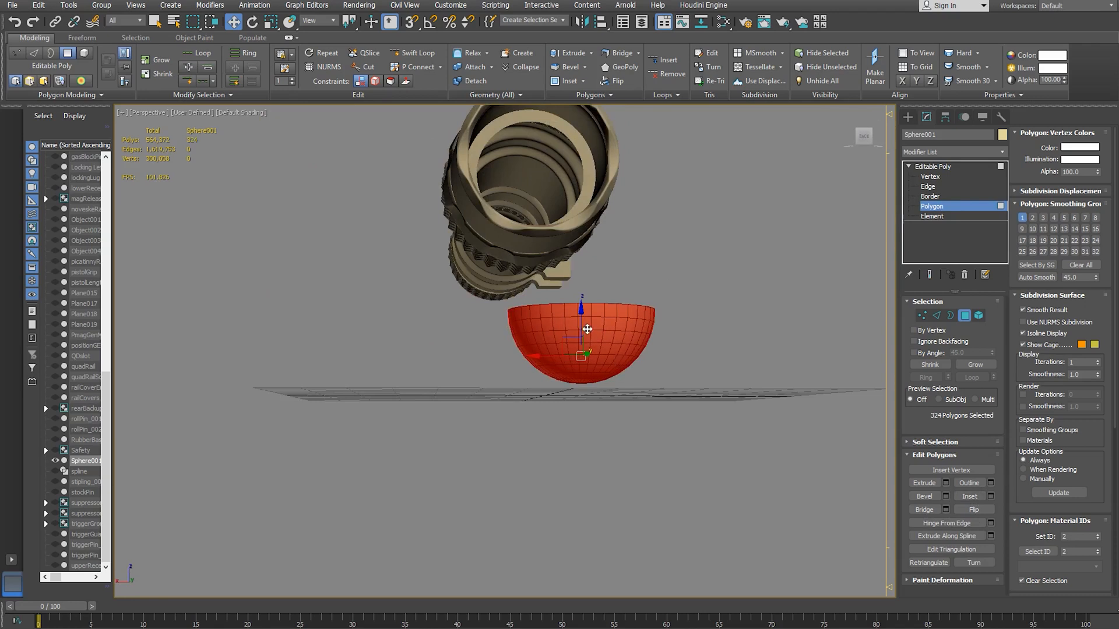
{"action": "key", "text": "r"}
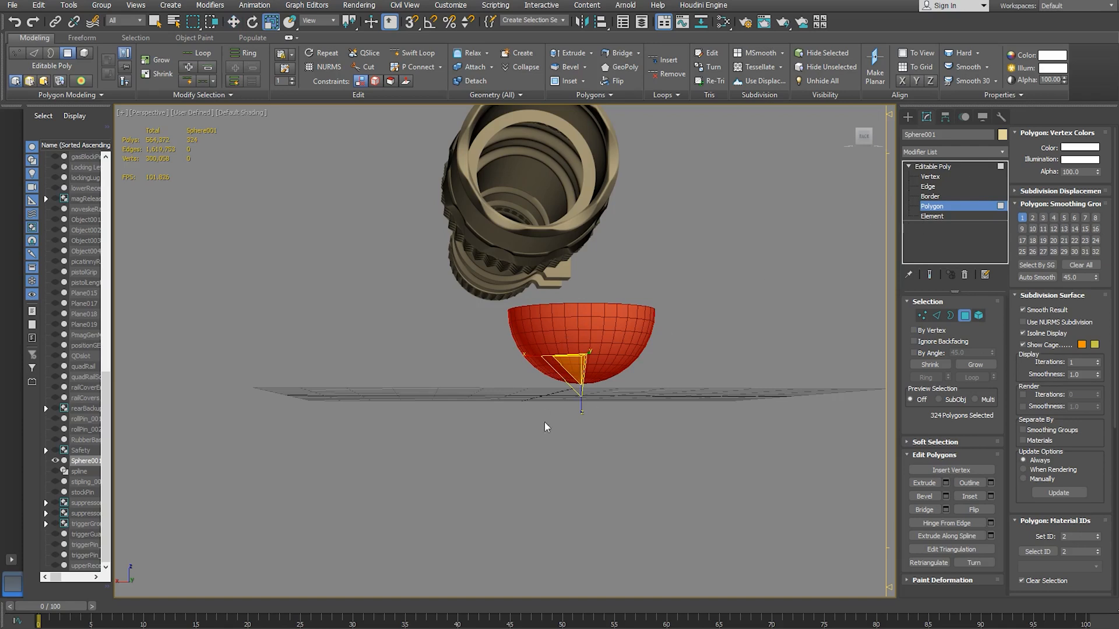
{"action": "mouse_move", "coordinate": [583, 410]}
{"action": "left_mouse_down"}
{"action": "mouse_move", "coordinate": [584, 442]}
{"action": "mouse_move", "coordinate": [580, 400]}
{"action": "left_mouse_up"}
{"action": "middle_click_drag", "start_coordinate": [578, 386], "coordinate": [577, 458], "text": "alt"}
{"action": "left_click_drag", "start_coordinate": [581, 305], "coordinate": [584, 302]}
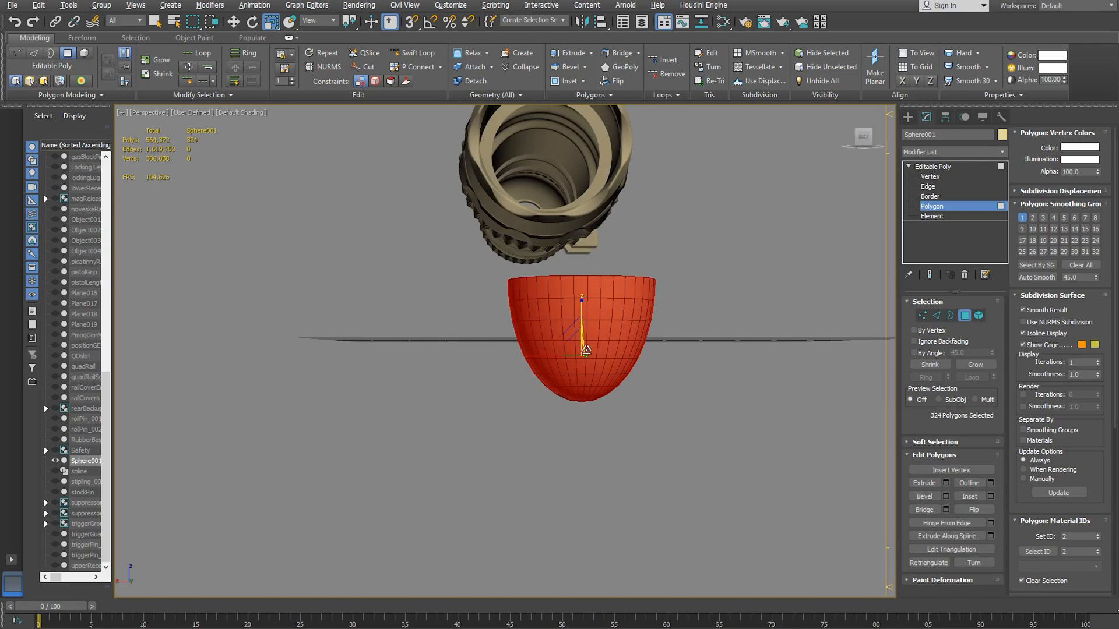
- Add an FFD 2x2x2 modifier to the whole bowl and enter its Control Points level
{"action": "left_click", "coordinate": [935, 207]}
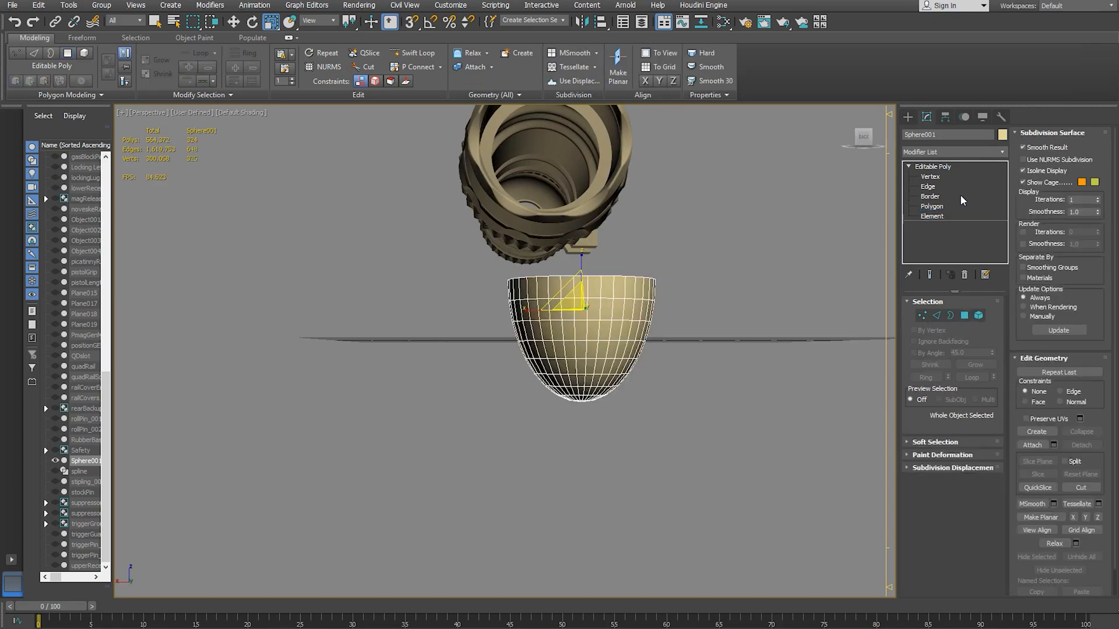
{"action": "left_click", "coordinate": [952, 151]}
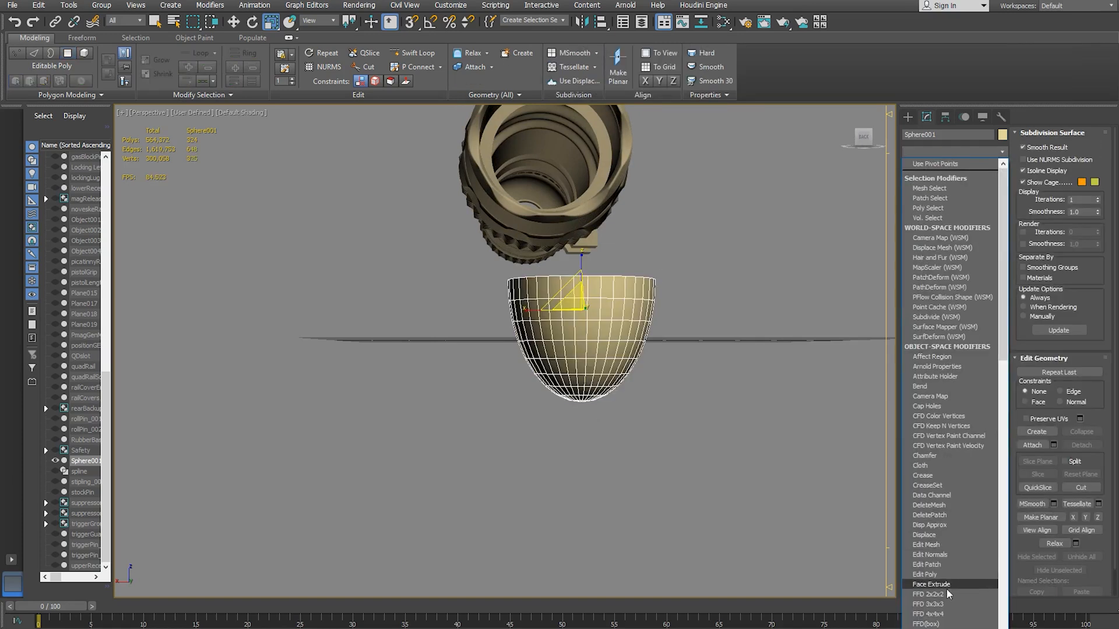
{"action": "left_click", "coordinate": [929, 594]}
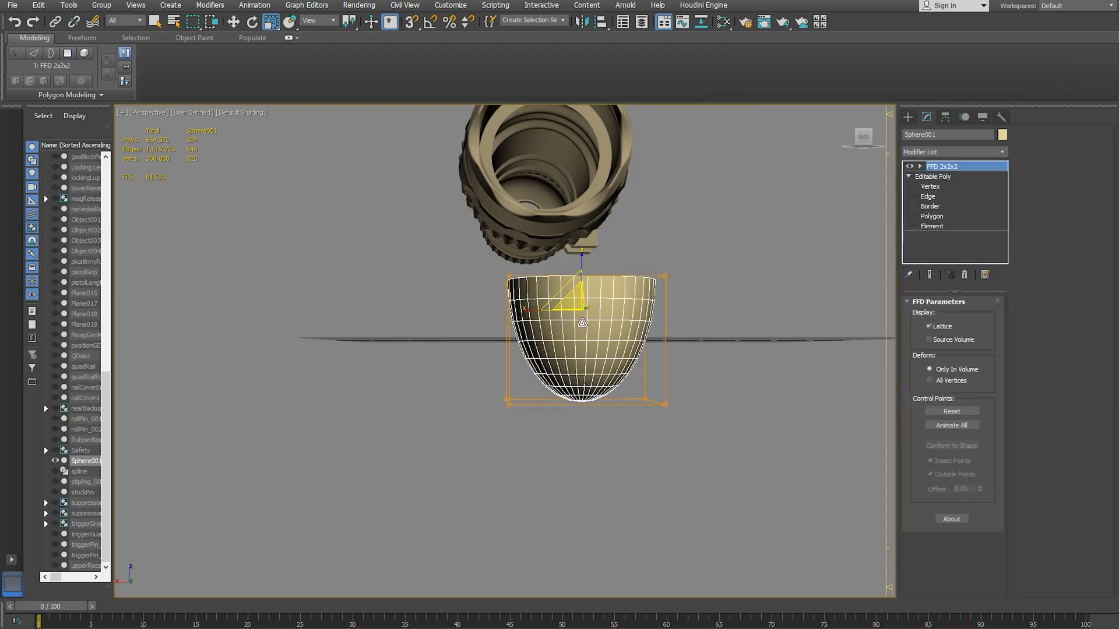
{"action": "left_click", "coordinate": [920, 167]}
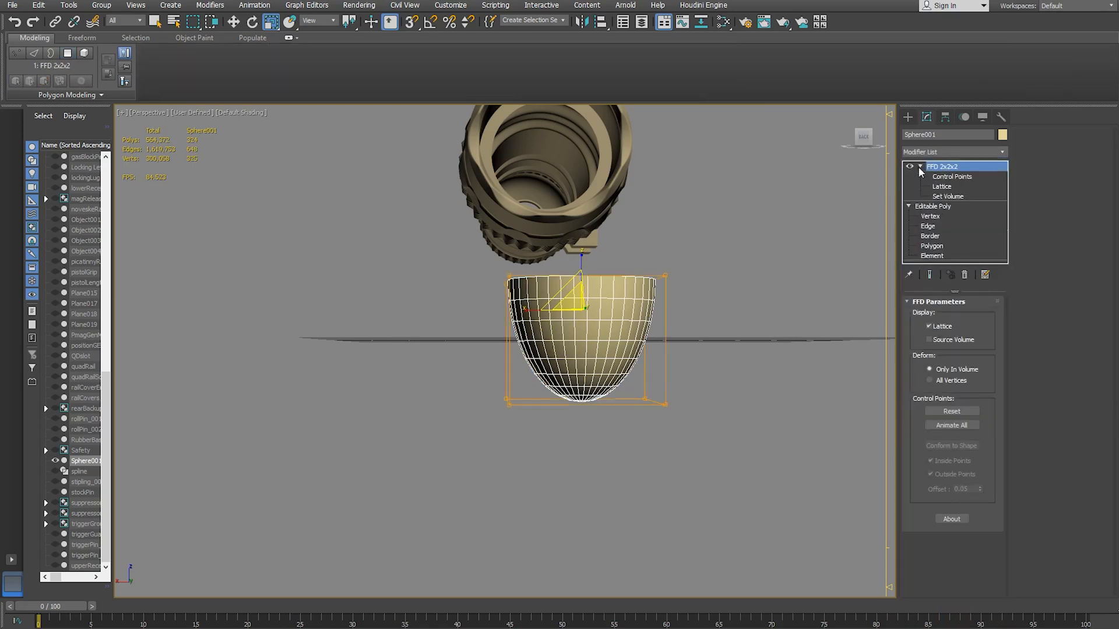
{"action": "left_click", "coordinate": [951, 177]}
- Scale the four lower lattice control points inward to taper the bowl toward its base
{"action": "left_click_drag", "start_coordinate": [770, 479], "coordinate": [770, 479]}
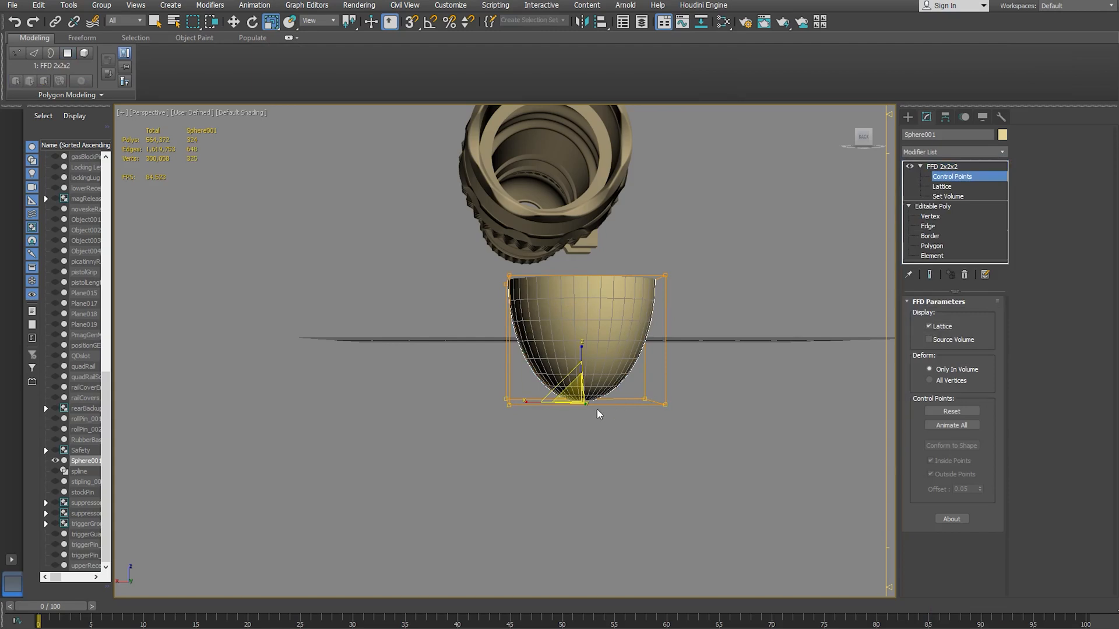
{"action": "middle_click_drag", "start_coordinate": [597, 412], "coordinate": [580, 402], "text": "alt"}
{"action": "left_click_drag", "start_coordinate": [579, 402], "coordinate": [549, 413]}
{"action": "middle_click_drag", "start_coordinate": [560, 353], "coordinate": [551, 332], "text": "alt"}
{"action": "middle_click_drag", "start_coordinate": [518, 392], "coordinate": [537, 493], "text": "alt"}
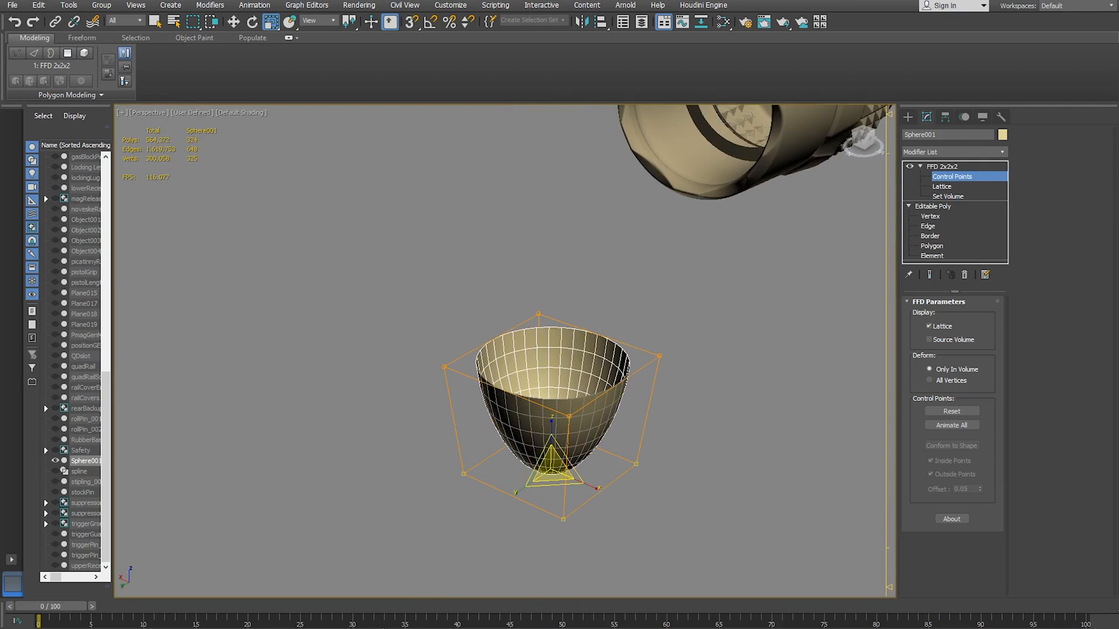
- Switch to the browser to examine the head of the flashlight in the reference photo, and return to the model
{"action": "mouse_move", "coordinate": [302, 628]}
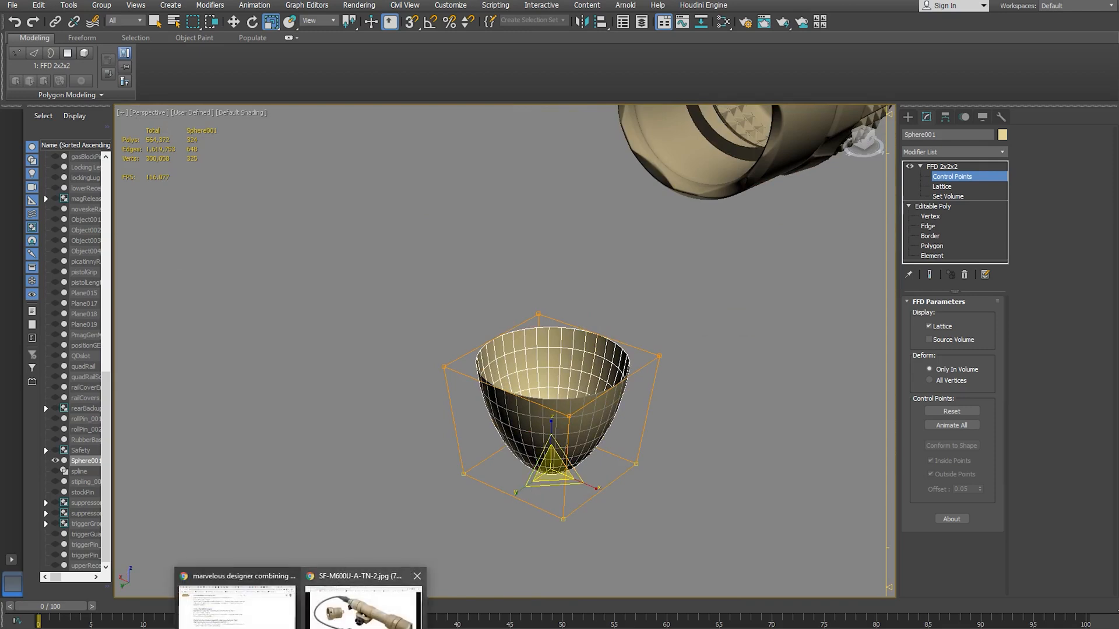
{"action": "left_click", "coordinate": [363, 609]}
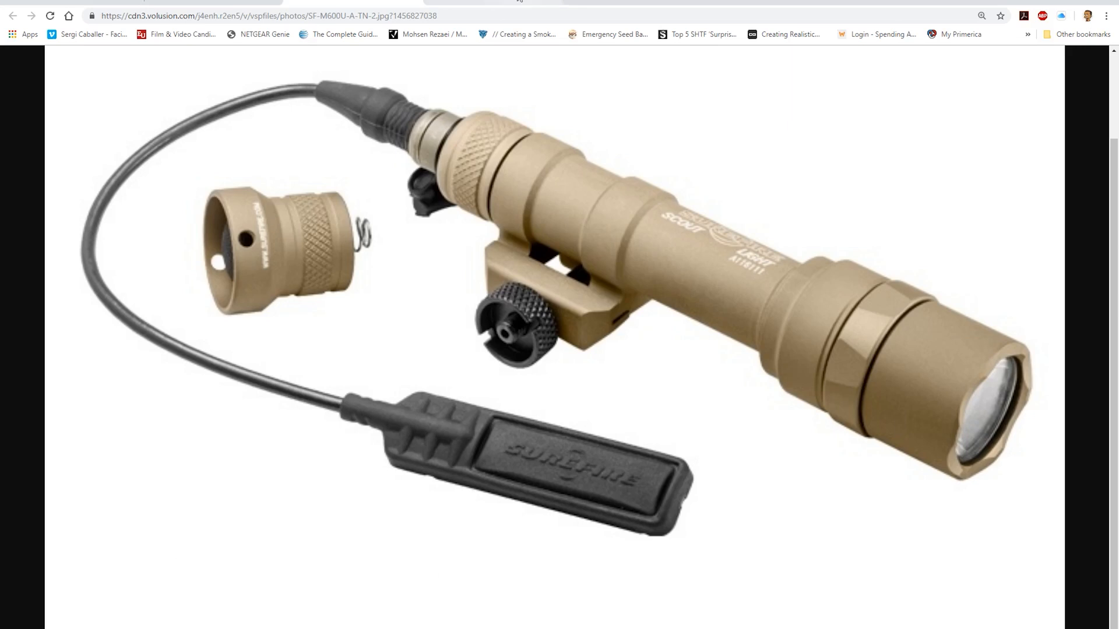
{"action": "left_click", "coordinate": [501, 2]}
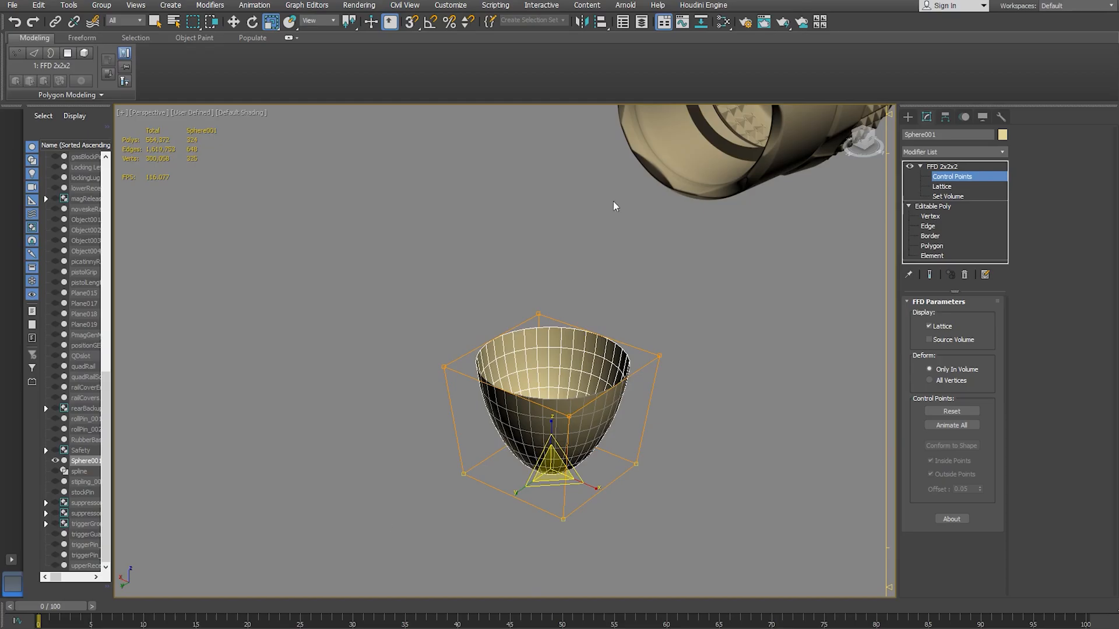
- Add an Edit Poly modifier above the FFD on the bowl and select all its polygons
{"action": "middle_click_drag", "start_coordinate": [613, 201], "coordinate": [617, 347], "text": "alt"}
{"action": "scroll", "coordinate": [569, 413], "scroll_direction": "up", "scroll_amount": 5}
{"action": "middle_click_drag", "start_coordinate": [569, 412], "coordinate": [632, 286], "text": "alt"}
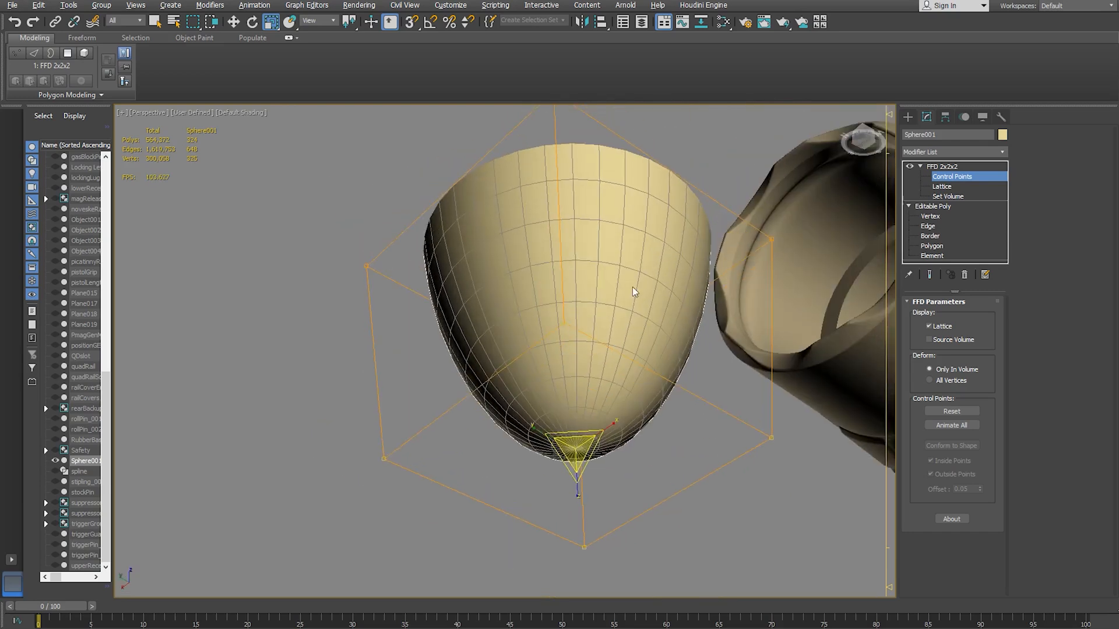
{"action": "left_click", "coordinate": [998, 152]}
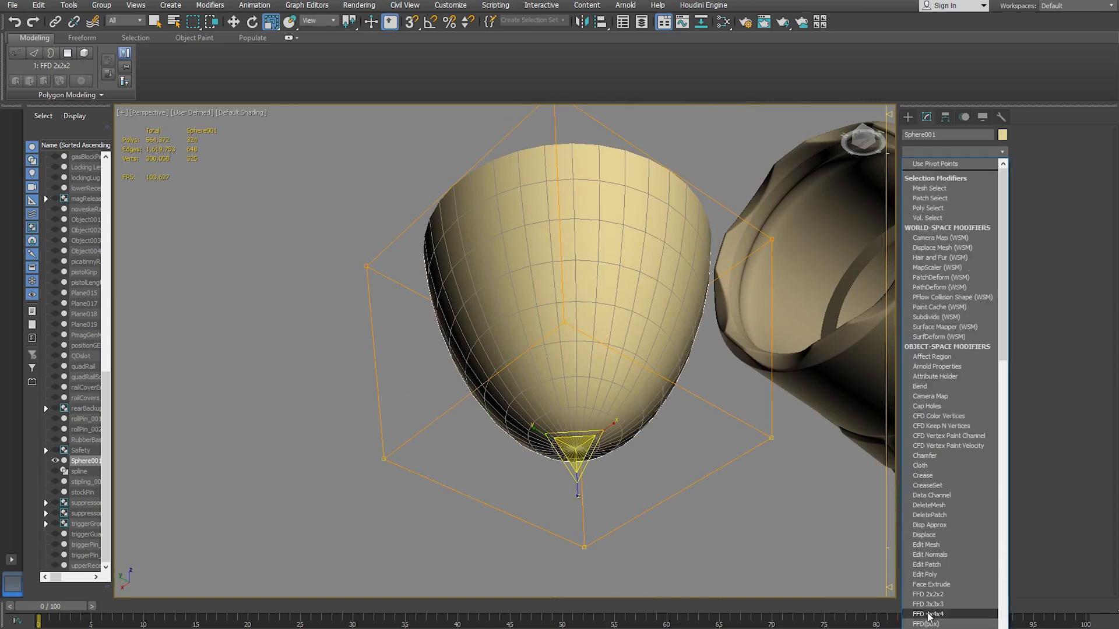
{"action": "left_click", "coordinate": [925, 575]}
{"action": "left_click", "coordinate": [920, 166]}
{"action": "left_click", "coordinate": [942, 206]}
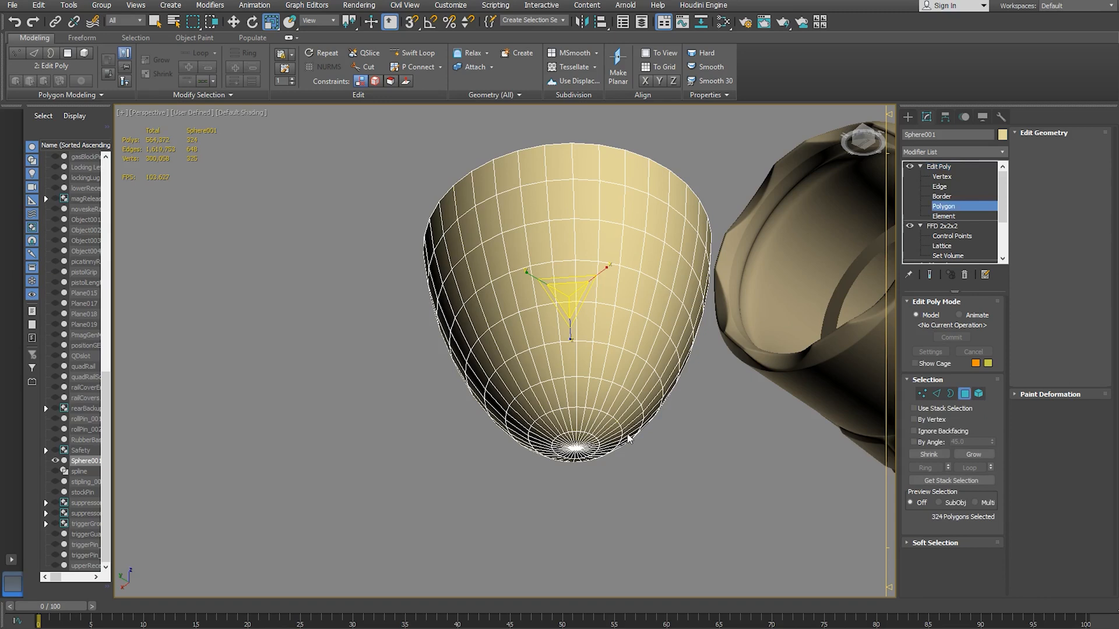
{"action": "key", "text": "ctrl+a"}
{"action": "middle_click_drag", "start_coordinate": [620, 444], "coordinate": [640, 472], "text": "alt"}
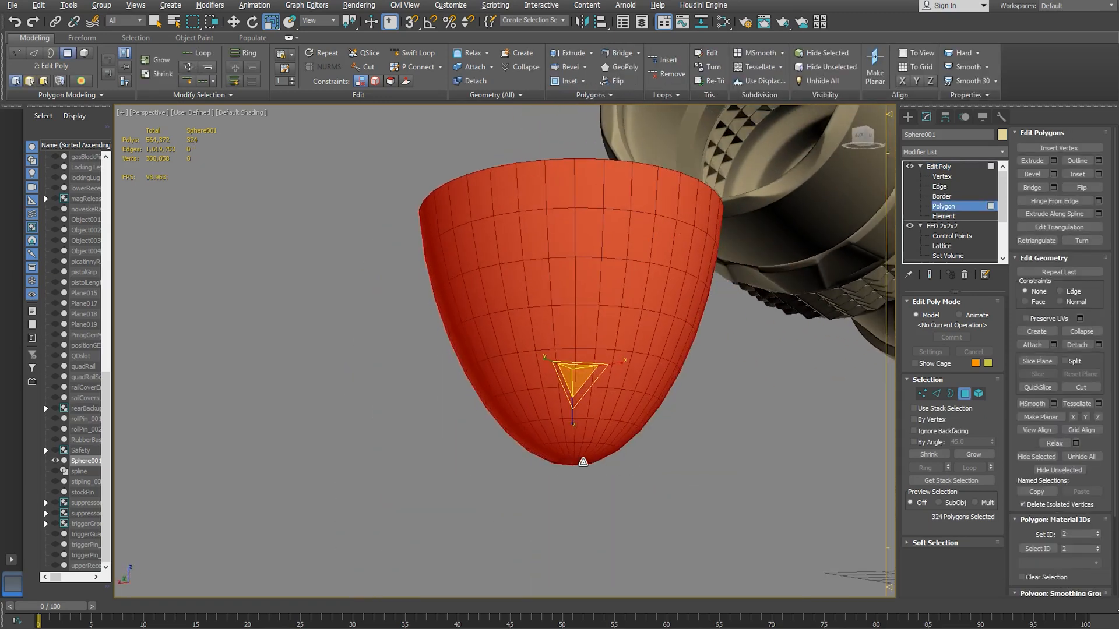
- Select the vertices at the bowl's bottom tip, flatten them along the vertical axis and move them slightly upward
{"action": "left_click", "coordinate": [942, 176]}
{"action": "middle_click_drag", "start_coordinate": [587, 488], "coordinate": [625, 500], "text": "alt"}
{"action": "left_click_drag", "start_coordinate": [624, 495], "coordinate": [539, 455]}
{"action": "middle_click_drag", "start_coordinate": [540, 469], "coordinate": [596, 484], "text": "alt"}
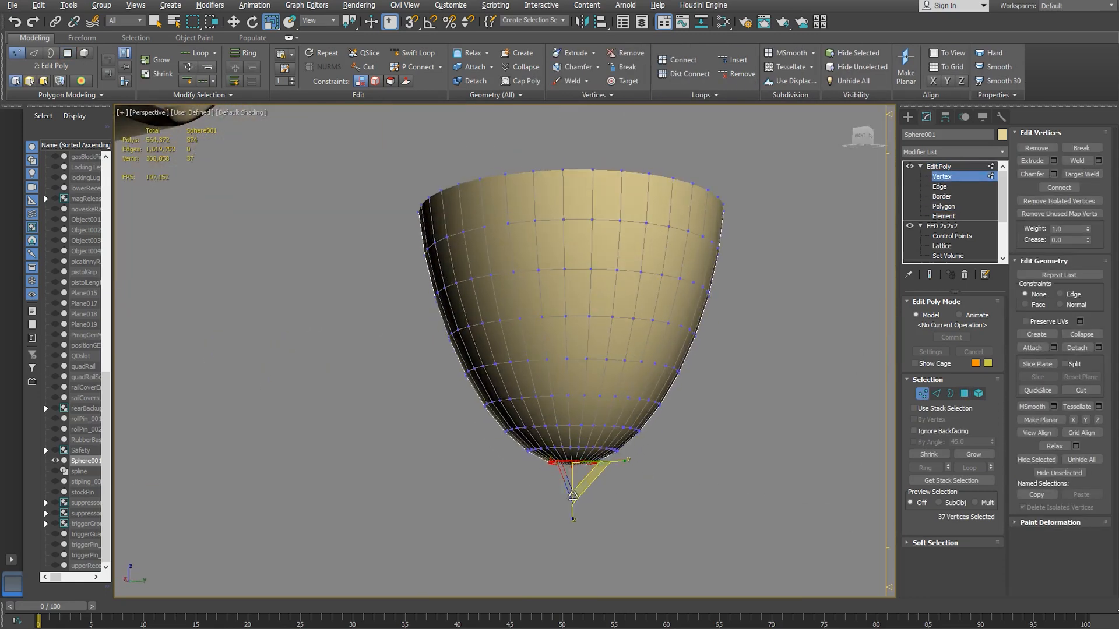
{"action": "left_click_drag", "start_coordinate": [573, 508], "coordinate": [578, 476]}
{"action": "left_click_drag", "start_coordinate": [621, 286], "coordinate": [622, 287]}
{"action": "middle_click_drag", "start_coordinate": [621, 292], "coordinate": [600, 446], "text": "alt"}
{"action": "key", "text": "w"}
{"action": "left_click_drag", "start_coordinate": [574, 416], "coordinate": [576, 407]}
{"action": "middle_click_drag", "start_coordinate": [591, 454], "coordinate": [589, 402], "text": "alt"}
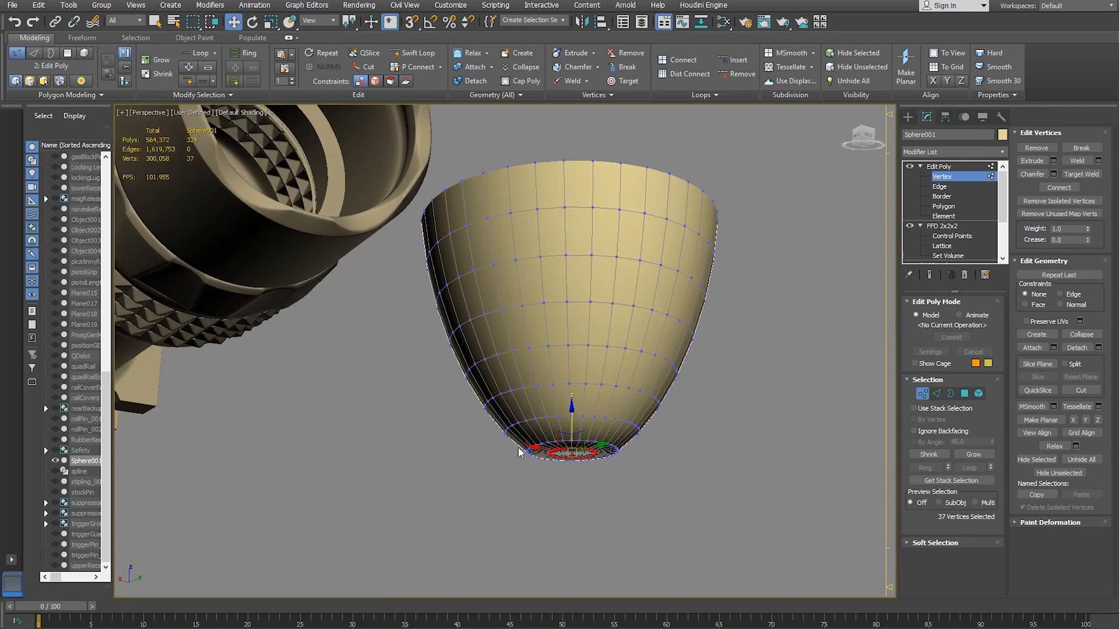
- Convert the tip's vertex selection to polygons, shrink it to the innermost fan and delete it to open a round hole
{"action": "middle_click_drag", "start_coordinate": [589, 449], "coordinate": [501, 466], "text": "alt"}
{"action": "scroll", "coordinate": [570, 447], "scroll_direction": "up", "scroll_amount": 3}
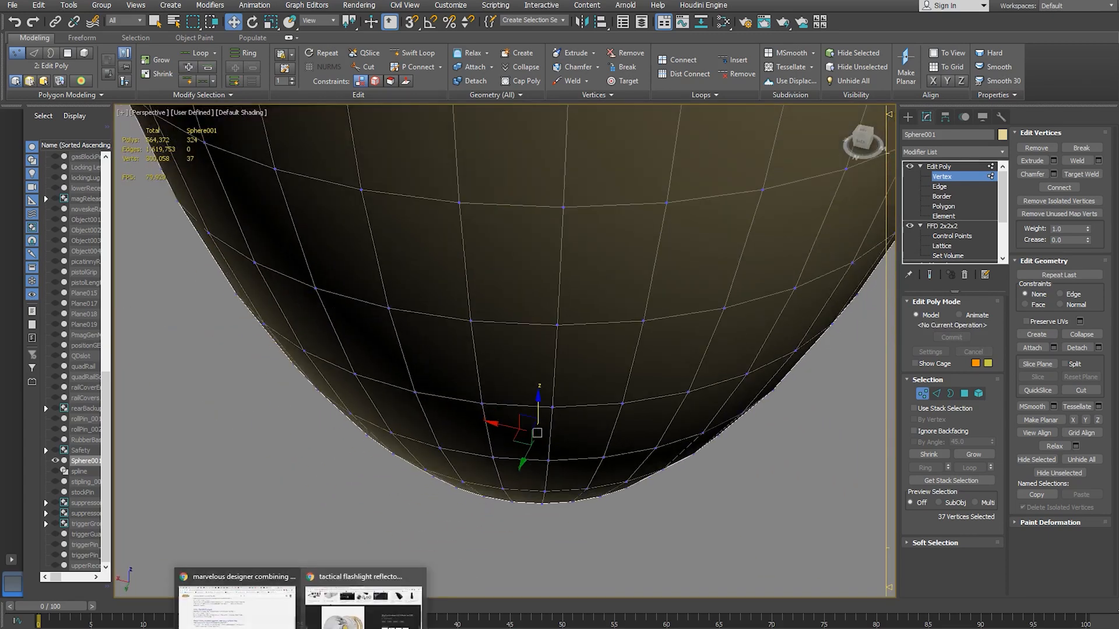
{"action": "left_click", "coordinate": [363, 627]}
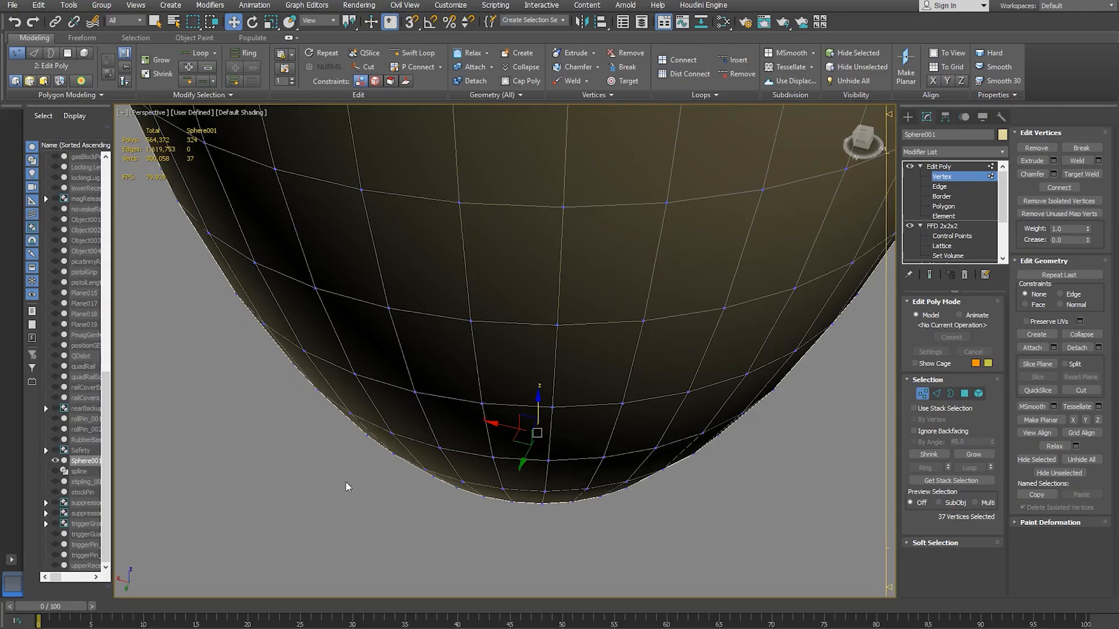
{"action": "middle_click_drag", "start_coordinate": [541, 449], "coordinate": [470, 375], "text": "alt"}
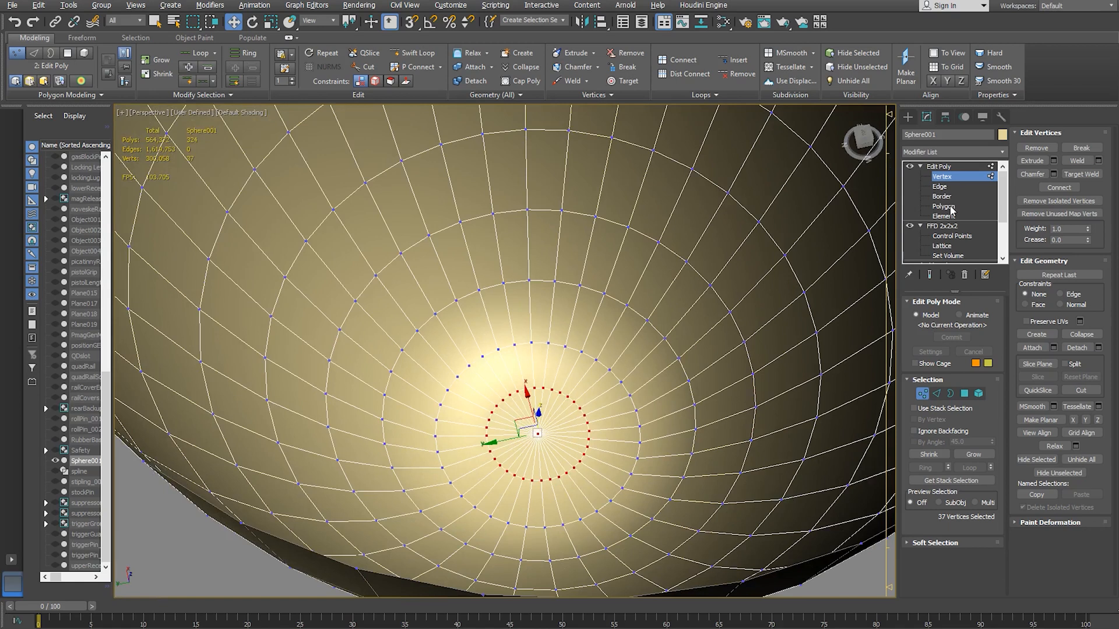
{"action": "left_click", "coordinate": [964, 394], "text": "ctrl"}
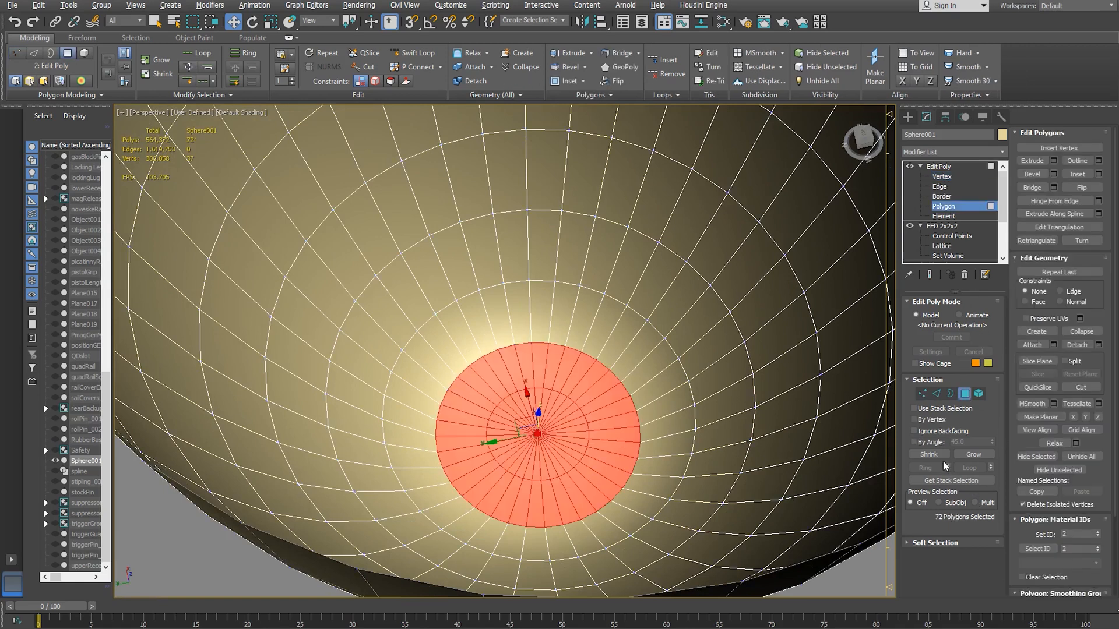
{"action": "left_click", "coordinate": [935, 455]}
{"action": "key", "text": "Delete"}
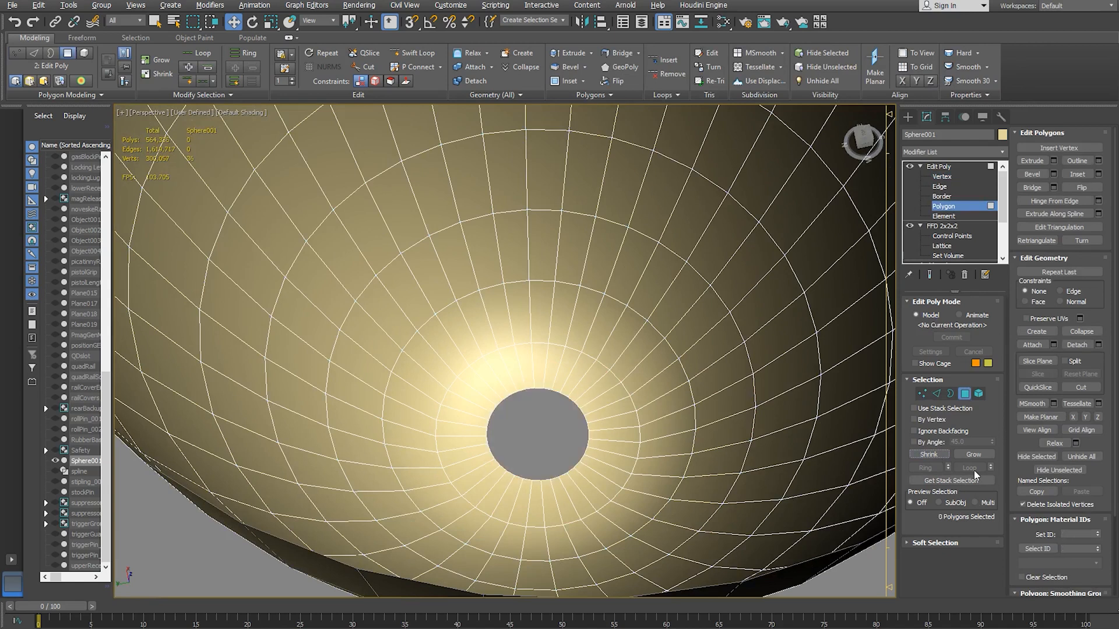
- Select the border of the hole in the bowl's base and scale it up to widen the opening
{"action": "left_click", "coordinate": [942, 197]}
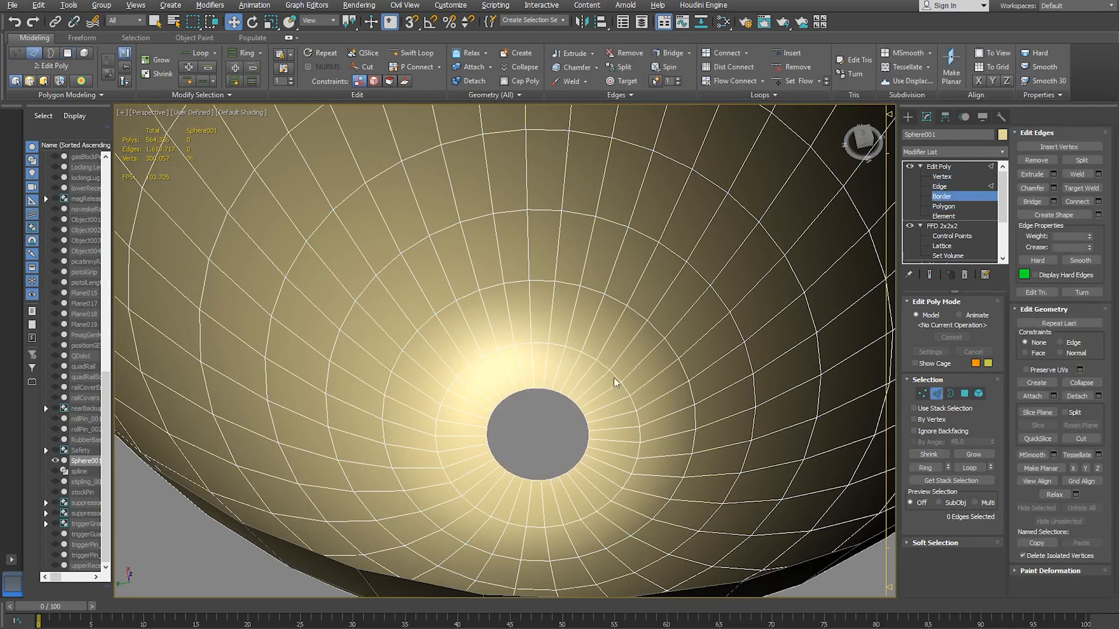
{"action": "left_click", "coordinate": [555, 477]}
{"action": "key", "text": "r"}
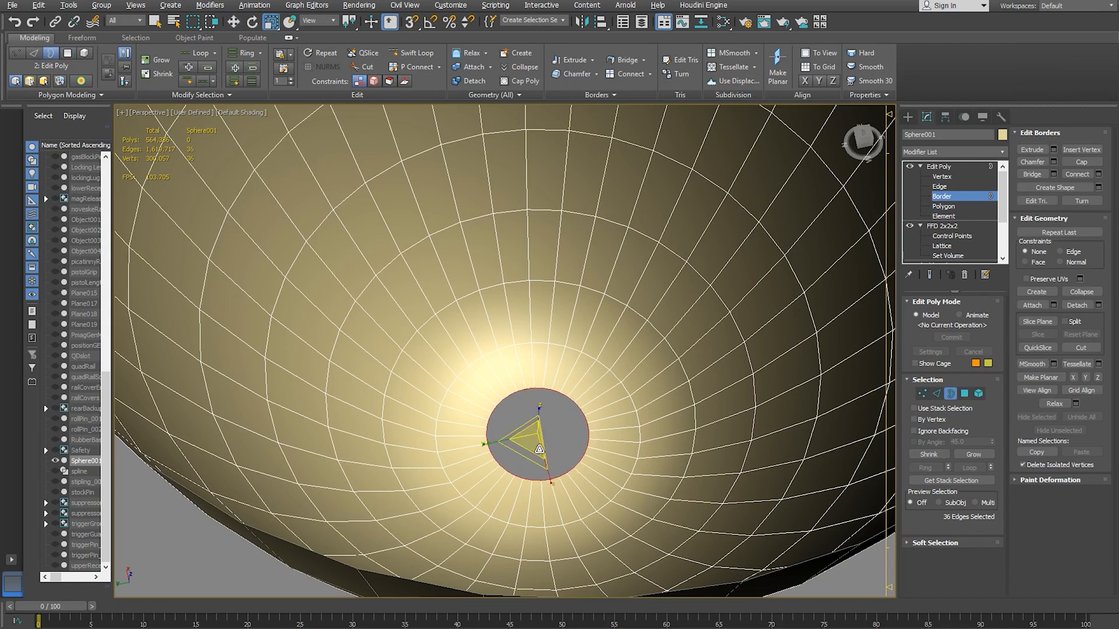
{"action": "left_click_drag", "start_coordinate": [531, 438], "coordinate": [718, 397]}
{"action": "scroll", "coordinate": [594, 432], "scroll_direction": "down", "scroll_amount": 6}
{"action": "mouse_move", "coordinate": [598, 434]}
{"action": "middle_mouse_down", "text": "alt"}
{"action": "mouse_move", "coordinate": [596, 378]}
{"action": "mouse_move", "coordinate": [592, 419]}
{"action": "middle_mouse_up", "text": "alt"}
{"action": "scroll", "coordinate": [592, 418], "scroll_direction": "up", "scroll_amount": 3}
{"action": "scroll", "coordinate": [591, 419], "scroll_direction": "up", "scroll_amount": 4}
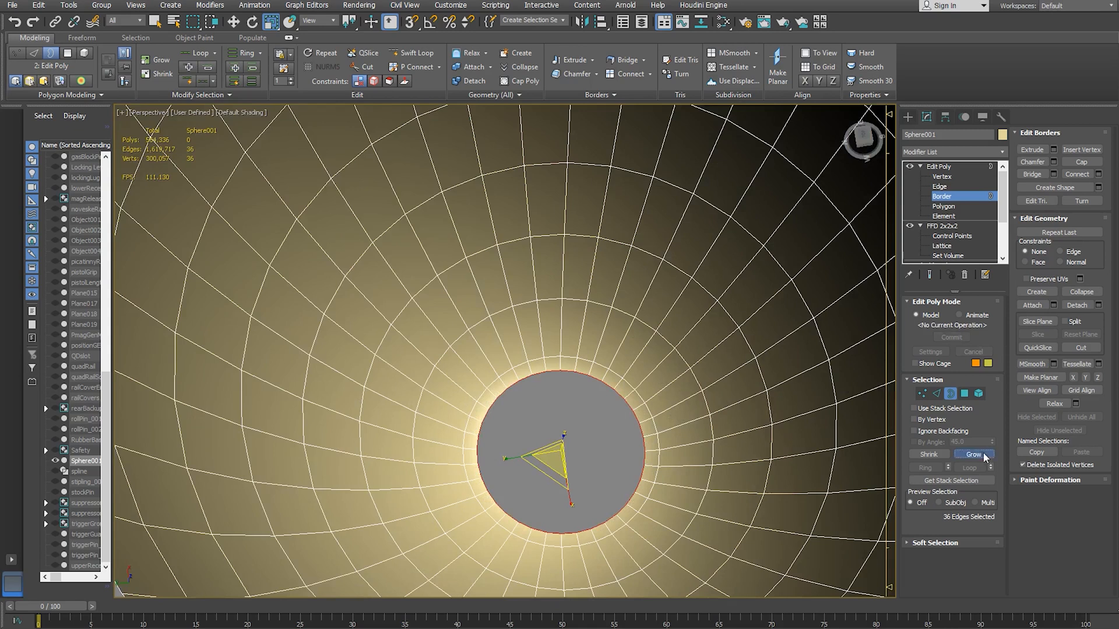
- Extend the hole's border inward with a scaled copy to form a narrow ring of faces around the opening
{"action": "left_click_drag", "start_coordinate": [556, 460], "coordinate": [570, 452], "text": "shift"}
{"action": "middle_click_drag", "start_coordinate": [570, 452], "coordinate": [554, 515], "text": "alt"}
{"action": "key", "text": "w"}
{"action": "scroll", "coordinate": [541, 514], "scroll_direction": "down", "scroll_amount": 6}
{"action": "scroll", "coordinate": [555, 514], "scroll_direction": "up", "scroll_amount": 10}
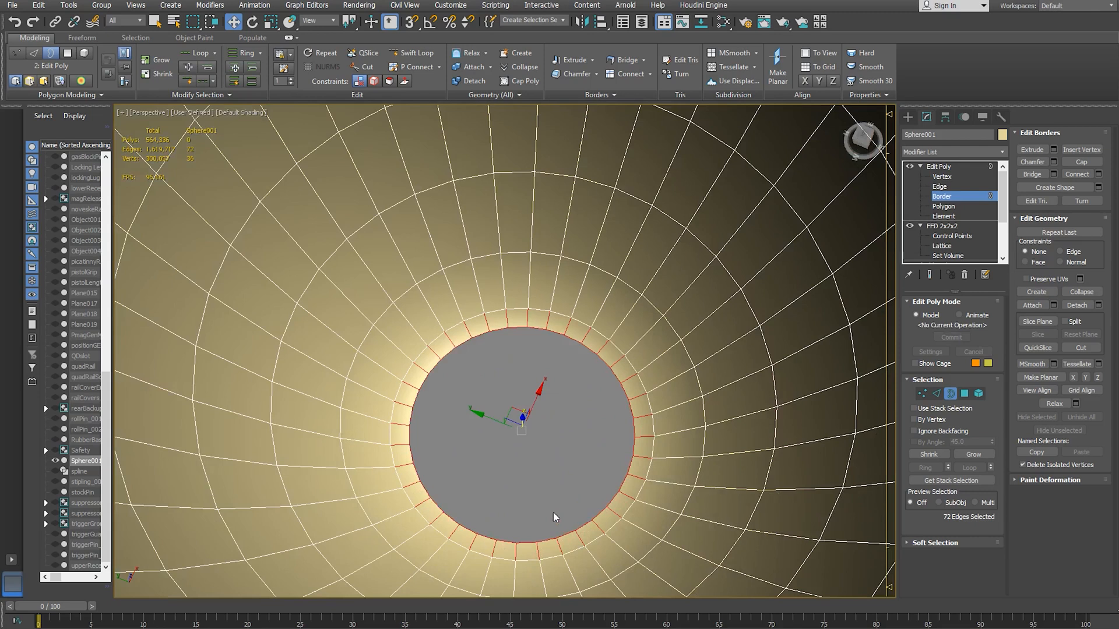
{"action": "scroll", "coordinate": [443, 460], "scroll_direction": "down", "scroll_amount": 8}
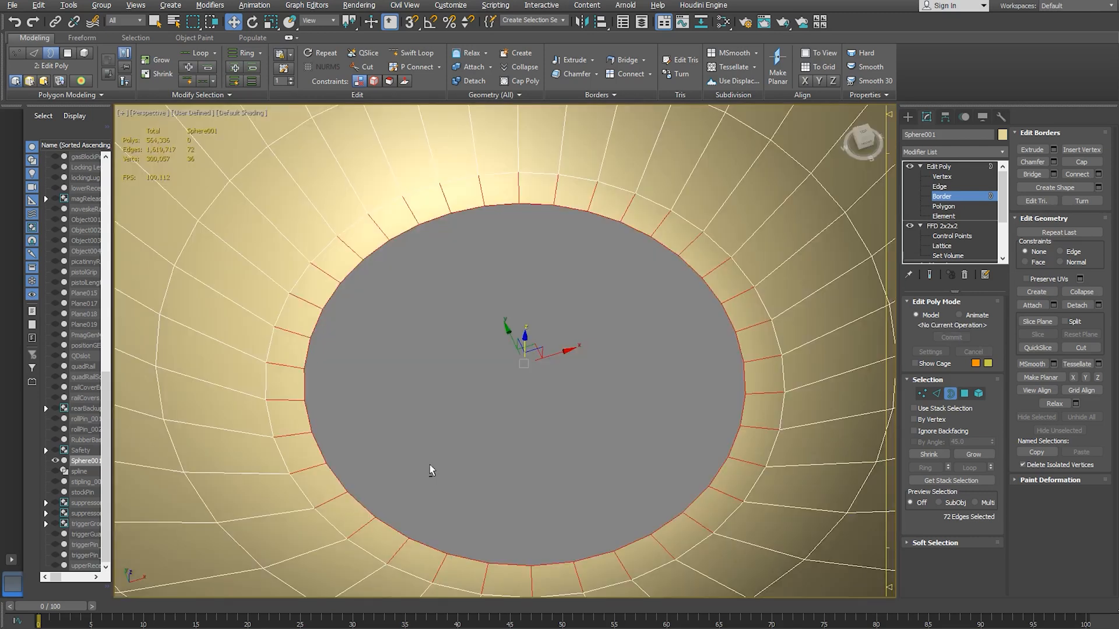
- Scale the selected edges of the narrow ring along the vertical axis to level the lip
{"action": "key", "text": "r"}
{"action": "middle_click_drag", "start_coordinate": [523, 438], "coordinate": [526, 320], "text": "alt"}
{"action": "left_click_drag", "start_coordinate": [526, 416], "coordinate": [535, 358]}
{"action": "key", "text": "w"}
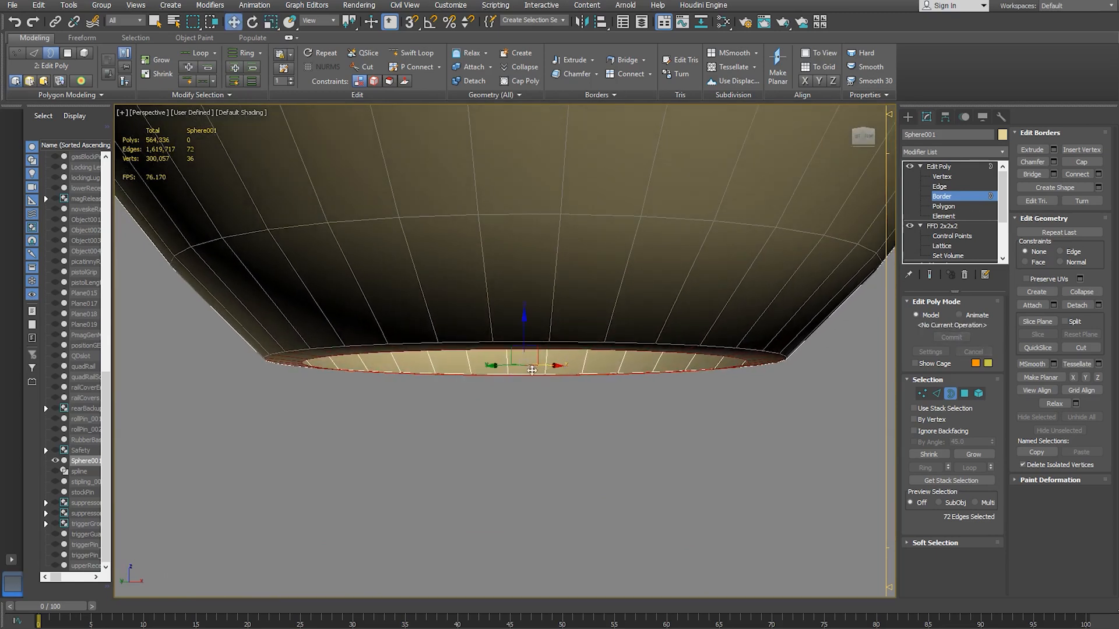
- Examine how the LED opening is shaped in the reflector reference photo in the browser, and return to the model
{"action": "middle_click_drag", "start_coordinate": [524, 319], "coordinate": [390, 502], "text": "alt"}
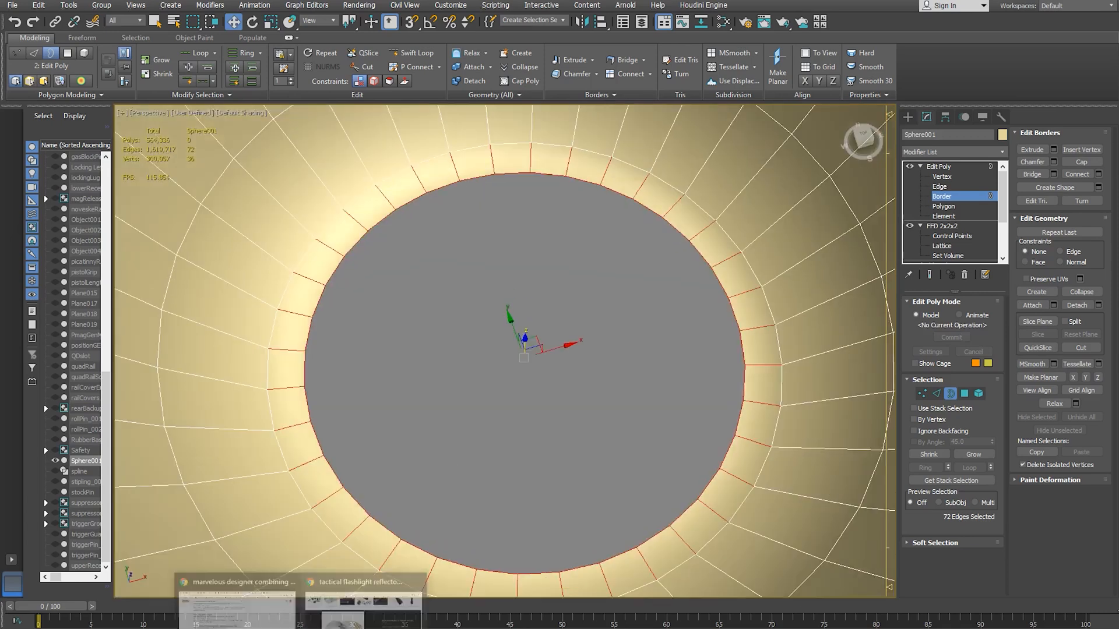
{"action": "left_click", "coordinate": [332, 625]}
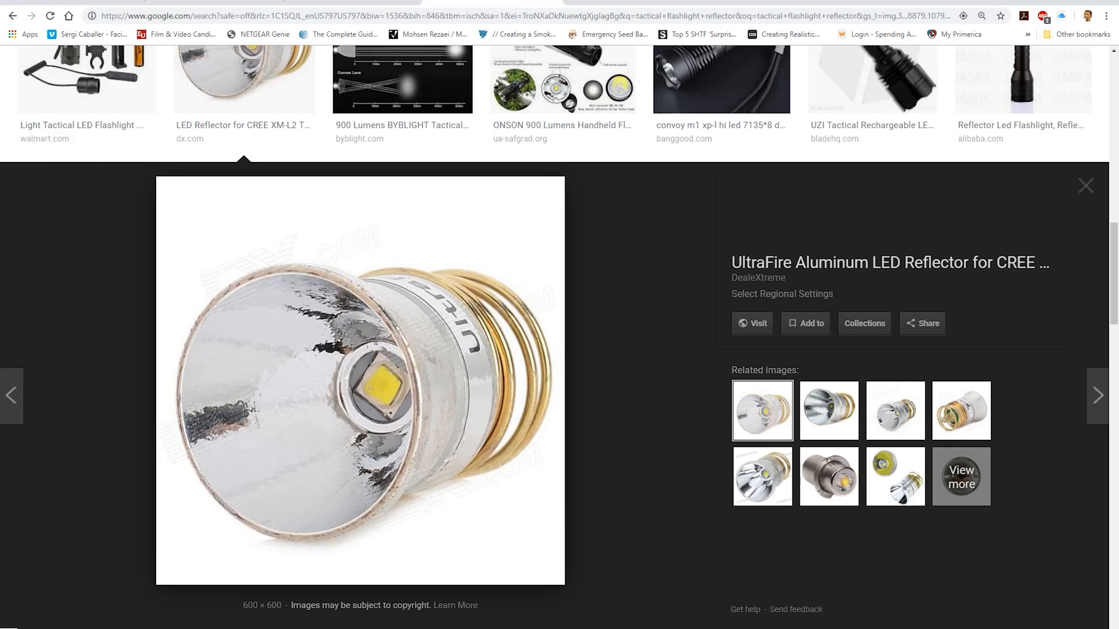
{"action": "left_click", "coordinate": [359, 625]}
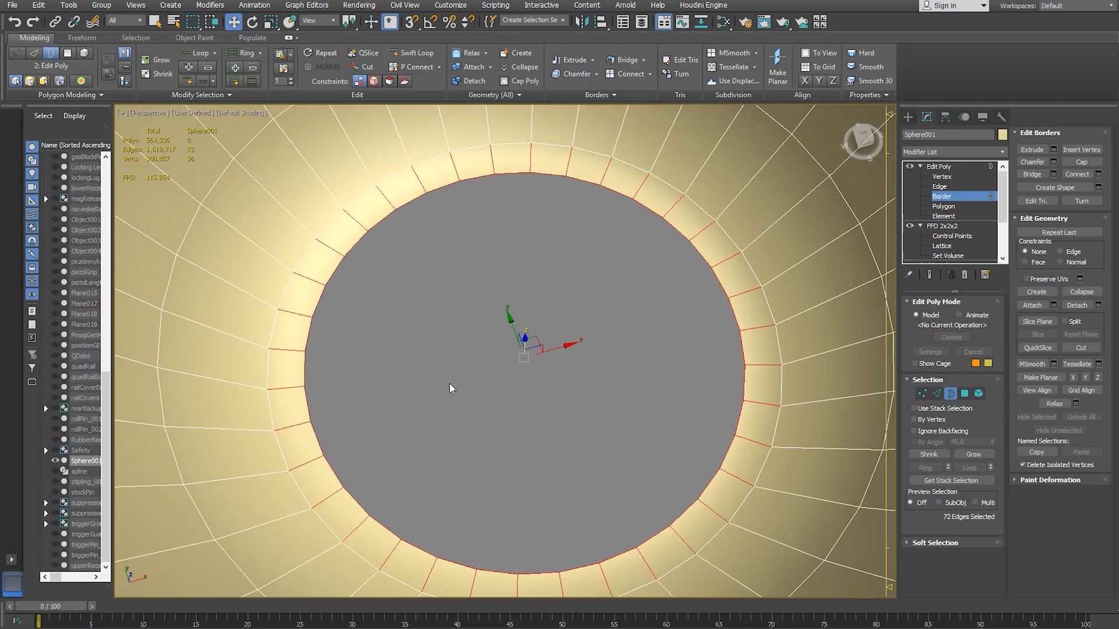
- Insert two edge loops around the base hole with Swift Loop and scale the selected outer loop slightly inward
{"action": "left_click", "coordinate": [411, 53]}
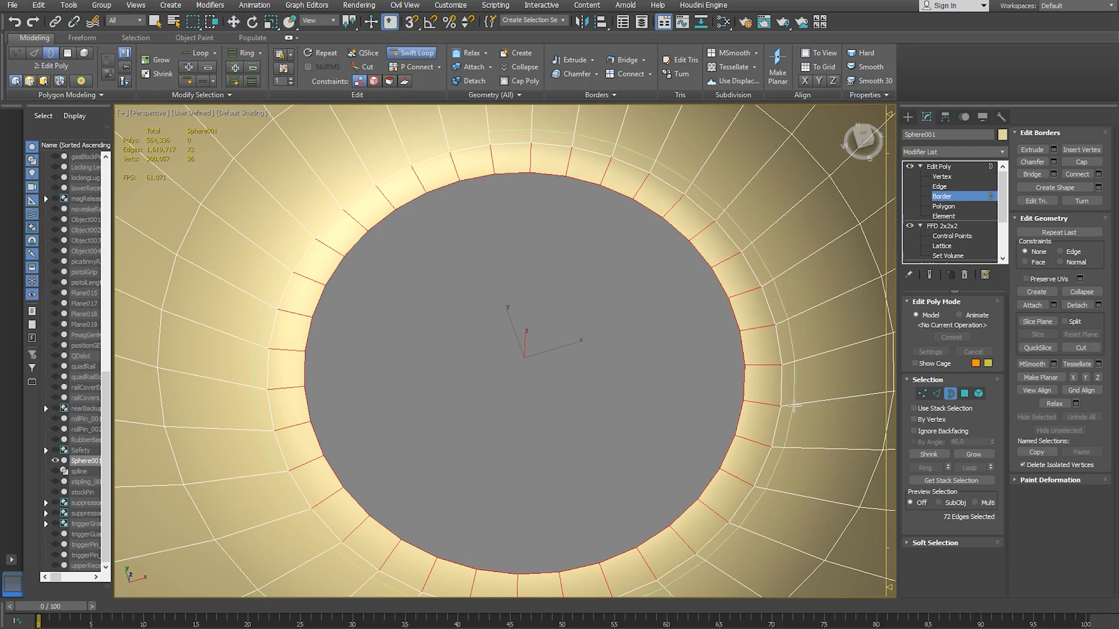
{"action": "left_click", "coordinate": [794, 404]}
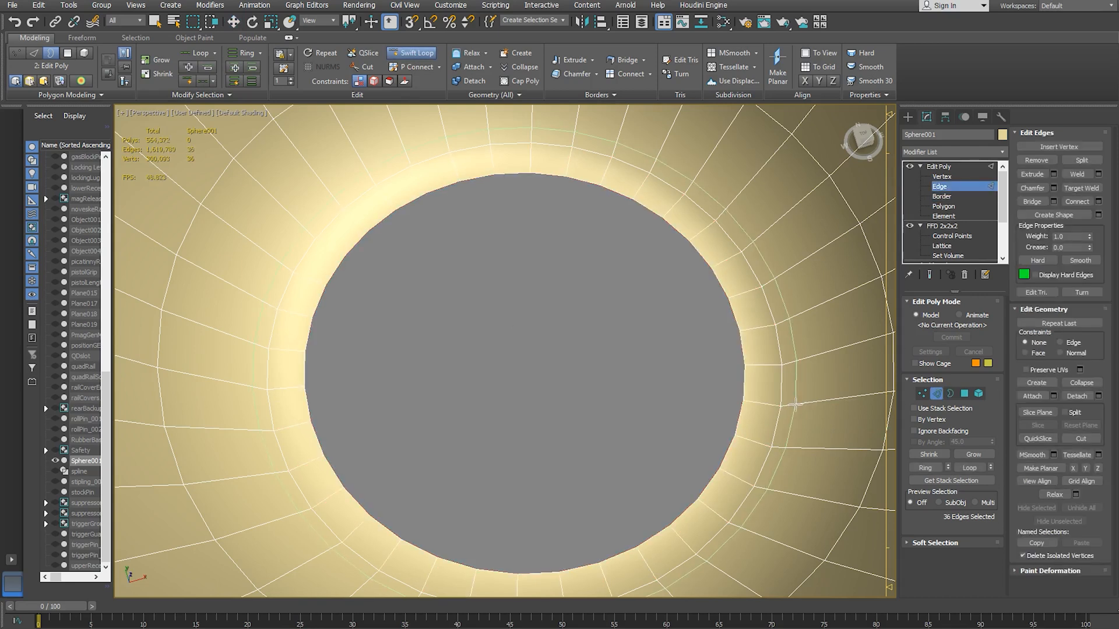
{"action": "left_click", "coordinate": [796, 404]}
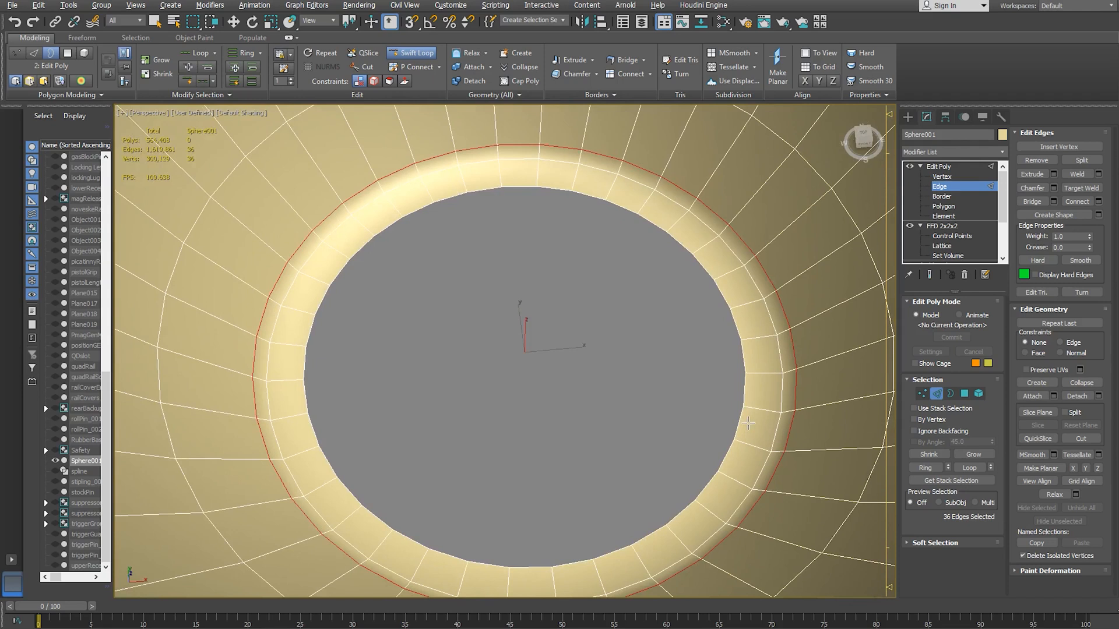
{"action": "key", "text": "w"}
{"action": "key", "text": "e"}
{"action": "key", "text": "r"}
{"action": "left_click_drag", "start_coordinate": [514, 352], "coordinate": [528, 356]}
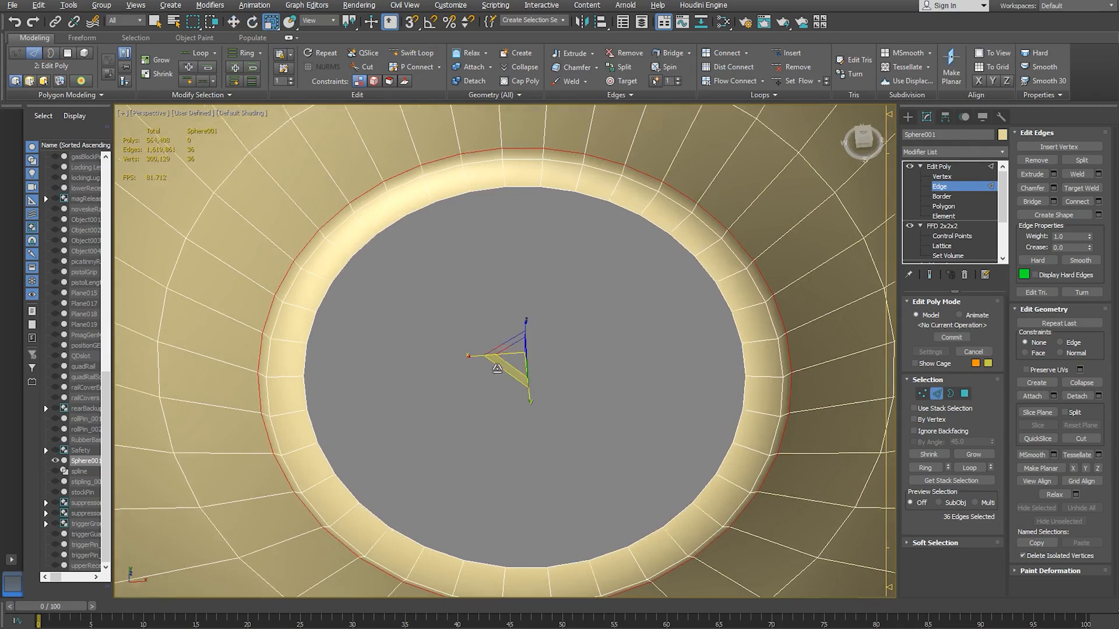
- Chamfer the selected outer edge loop by 0.117" with 2 segments
{"action": "middle_click_drag", "start_coordinate": [498, 362], "coordinate": [485, 369], "text": "alt"}
{"action": "left_click", "coordinate": [1052, 188]}
{"action": "left_click_drag", "start_coordinate": [507, 375], "coordinate": [513, 372]}
{"action": "left_click", "coordinate": [513, 389]}
{"action": "middle_click_drag", "start_coordinate": [353, 408], "coordinate": [299, 335], "text": "alt"}
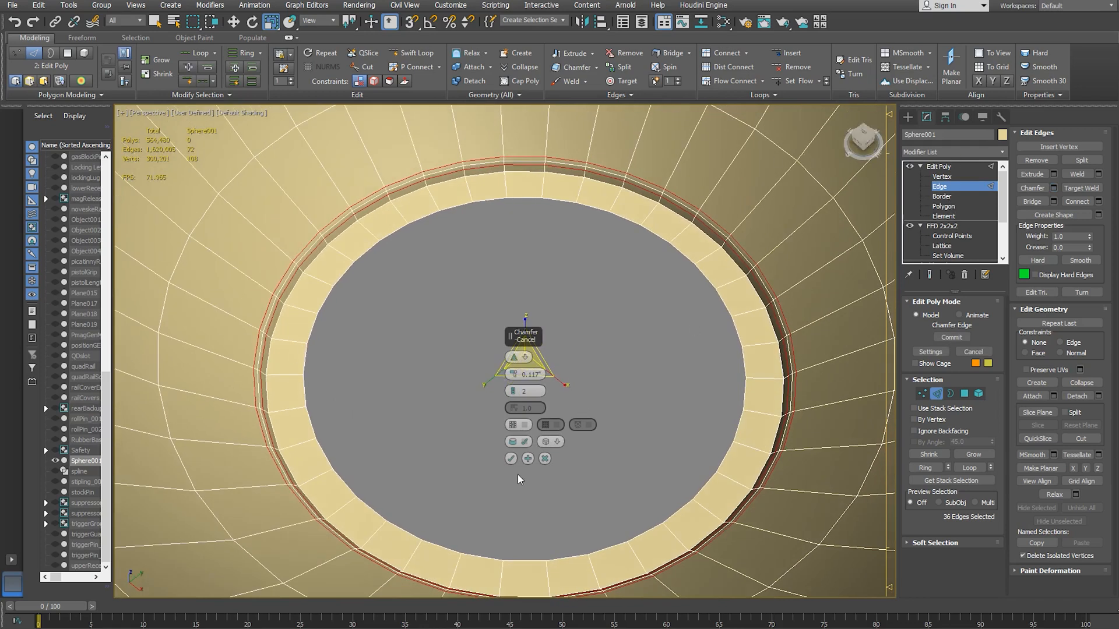
{"action": "left_click", "coordinate": [511, 458]}
- Select the complete ring of polygons bordering the hole and move it slightly along the vertical axis
{"action": "left_click", "coordinate": [943, 206]}
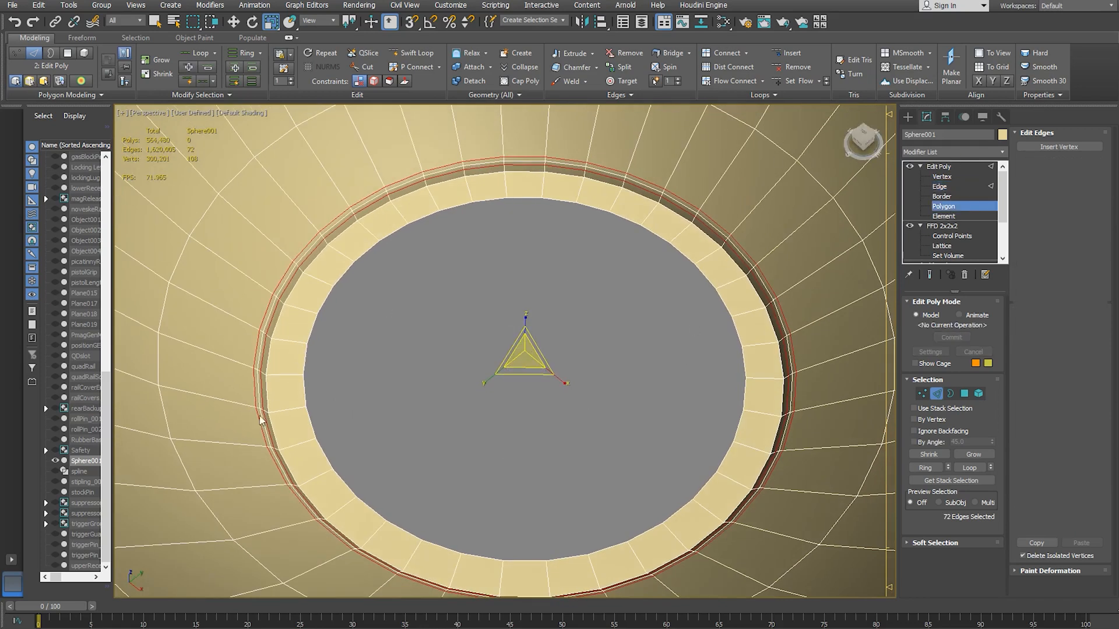
{"action": "left_click", "coordinate": [288, 391]}
{"action": "left_click", "coordinate": [307, 436], "text": "shift"}
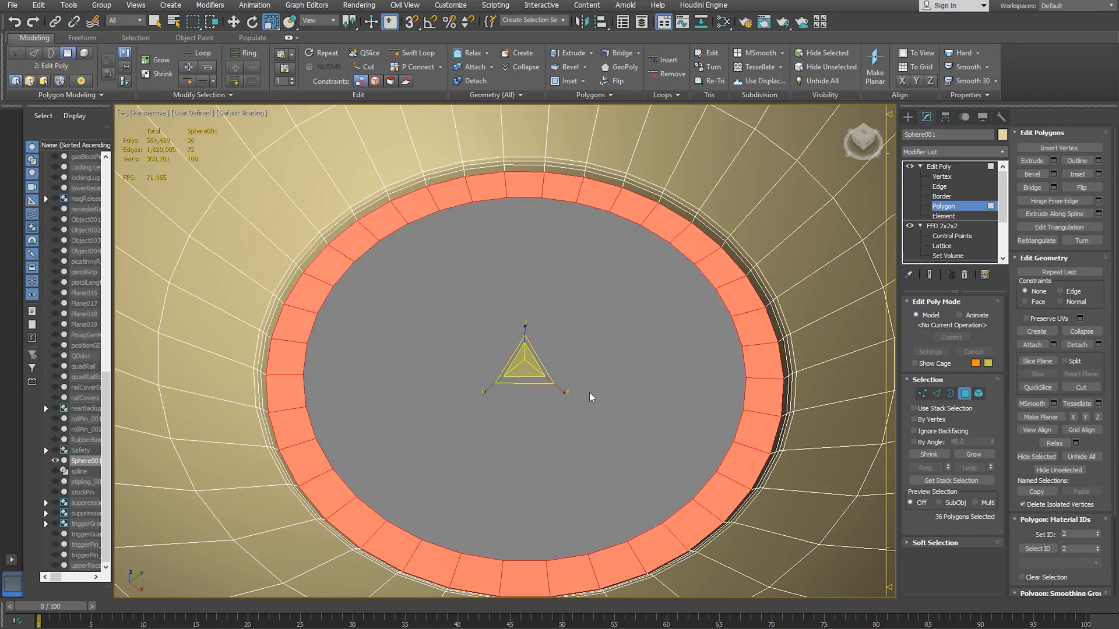
{"action": "key", "text": "w"}
{"action": "left_click_drag", "start_coordinate": [525, 330], "coordinate": [535, 326]}
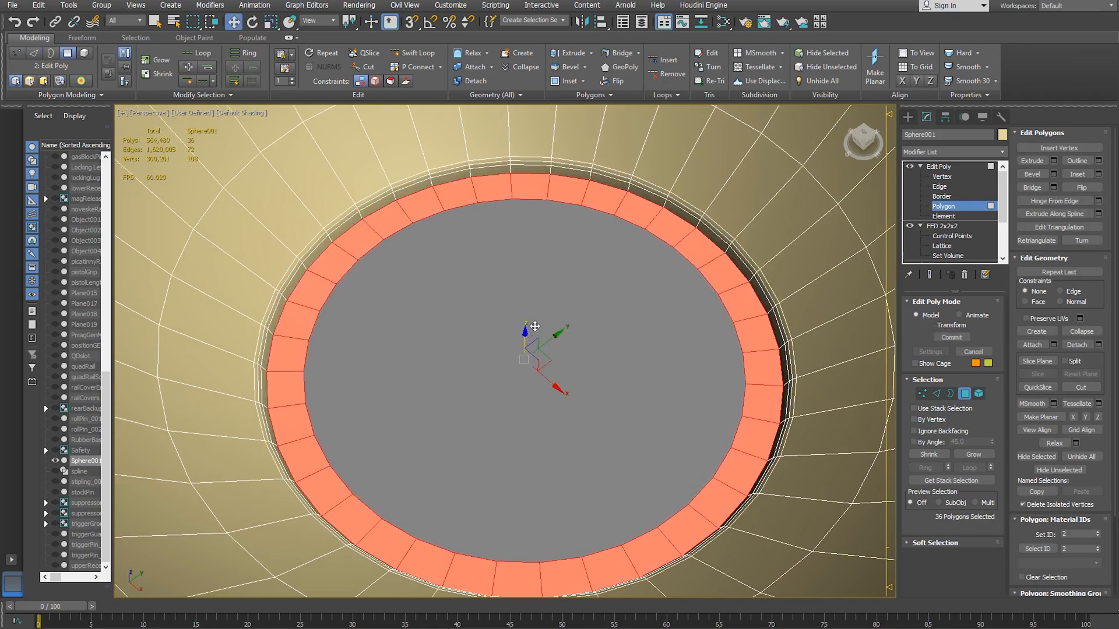
- Select the edge loop along the outer edge of the flat ring and chamfer it
{"action": "key", "text": "2"}
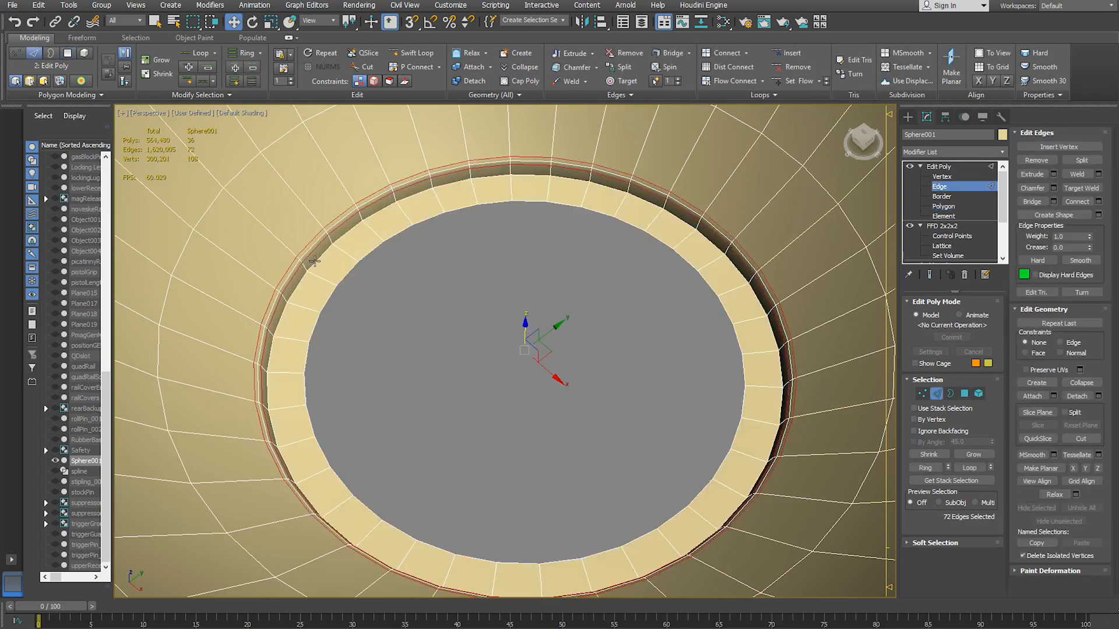
{"action": "double_click", "coordinate": [314, 261]}
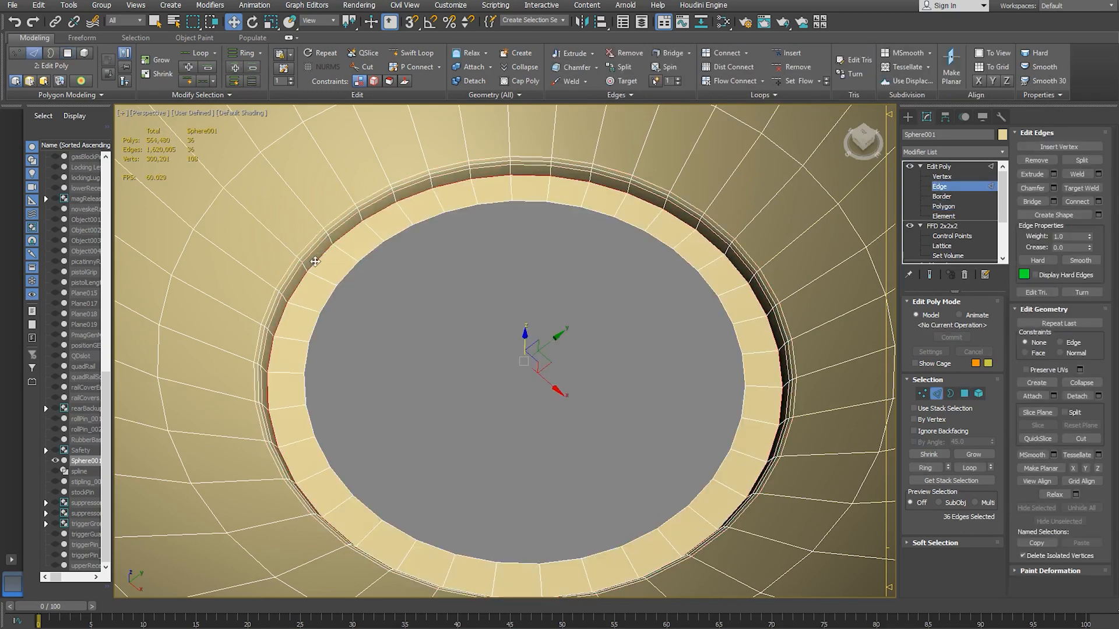
{"action": "left_click", "coordinate": [1054, 188]}
{"action": "middle_click_drag", "start_coordinate": [398, 388], "coordinate": [391, 394], "text": "alt"}
{"action": "left_click", "coordinate": [510, 459]}
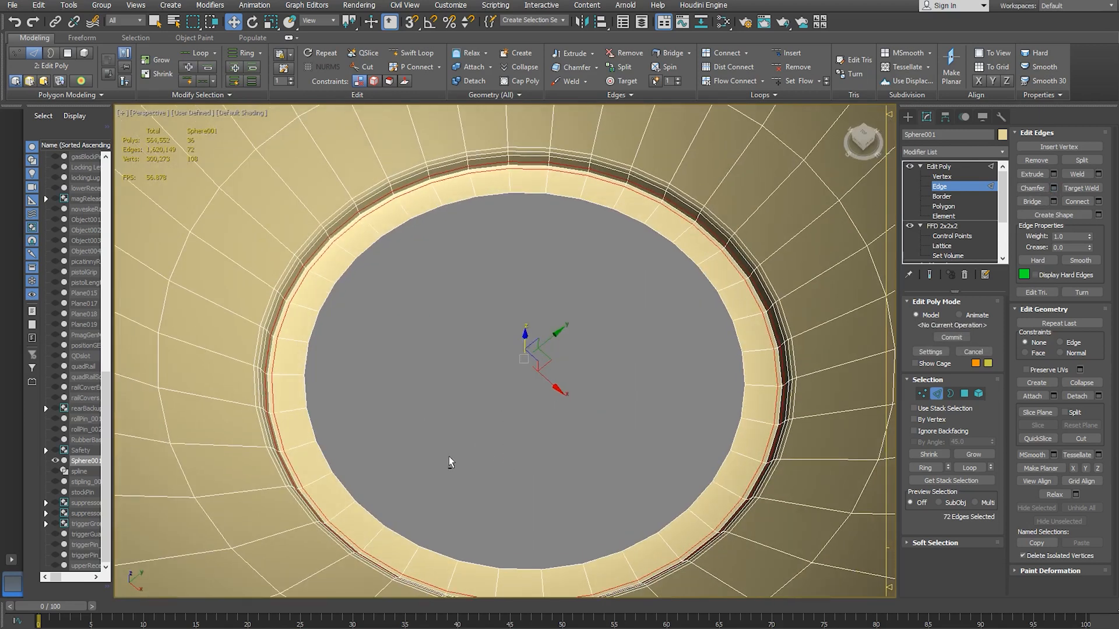
- Apply a TurboSmooth modifier to the reflector bowl and enable Isoline Display
{"action": "left_click", "coordinate": [941, 188]}
{"action": "left_click", "coordinate": [1004, 153]}
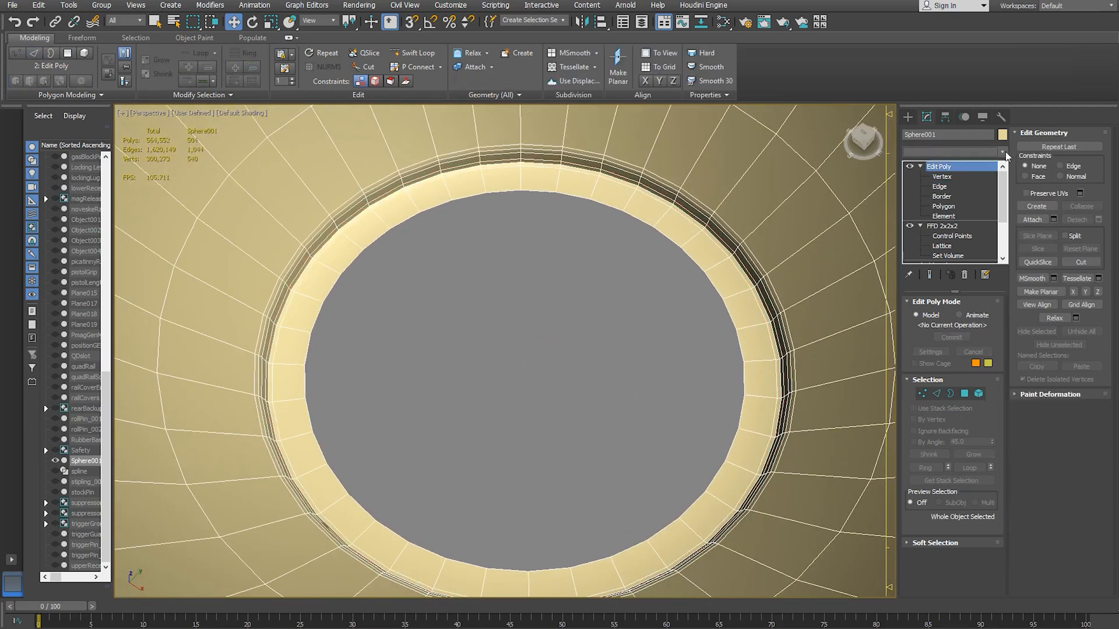
{"action": "type", "text": "tu"}
{"action": "key", "text": "Return"}
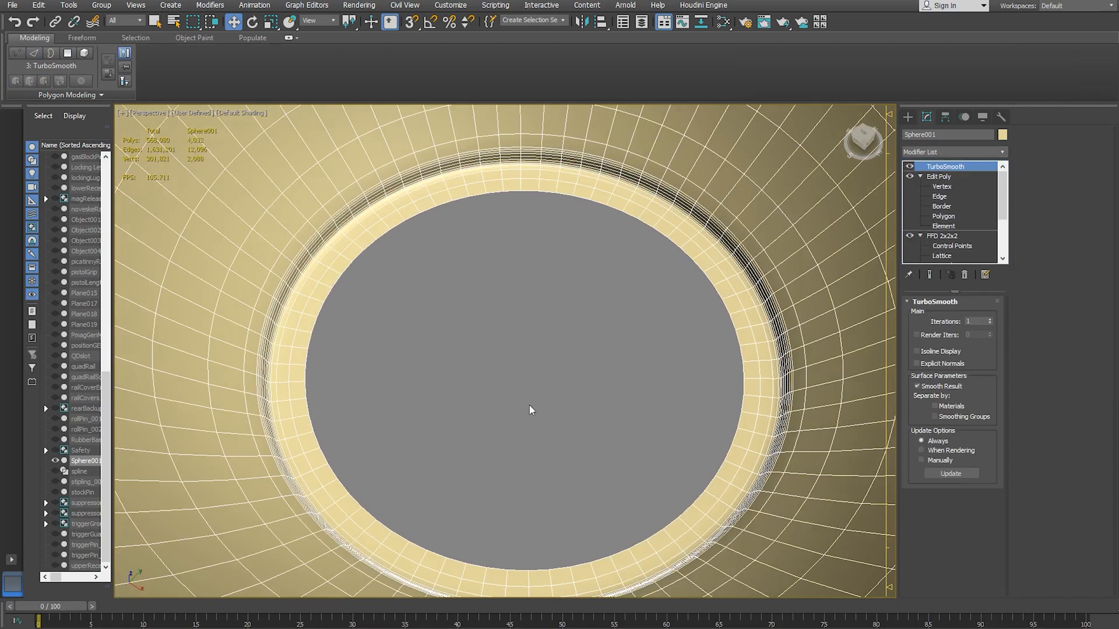
{"action": "left_click", "coordinate": [916, 352]}
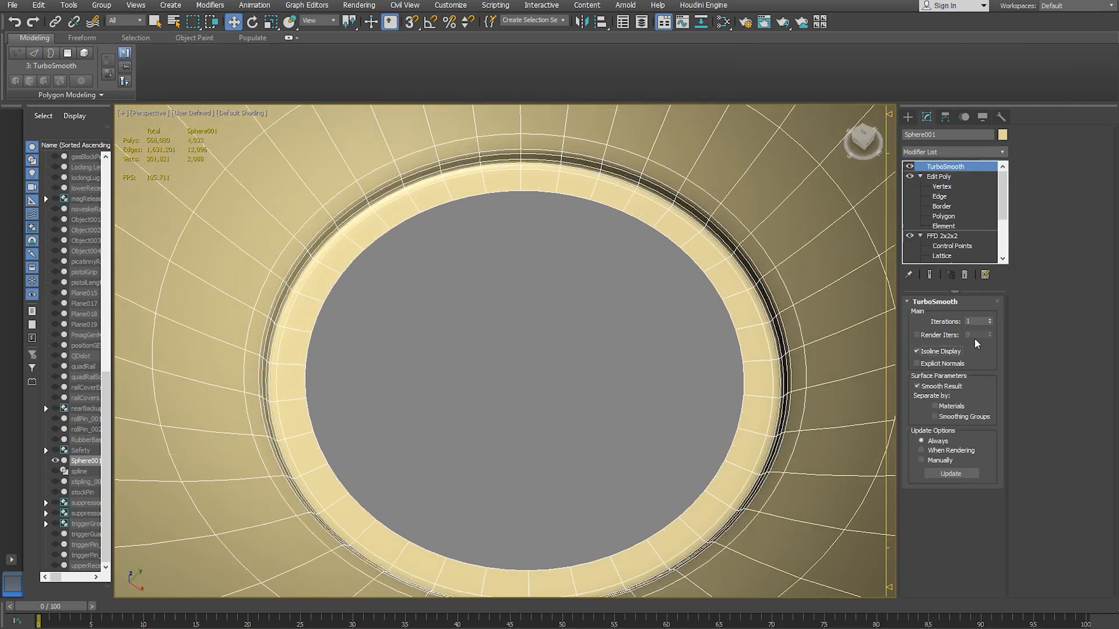
- Examine the smoothed bowl and the lip around its base hole from several angles
{"action": "left_click", "coordinate": [577, 391]}
{"action": "scroll", "coordinate": [460, 415], "scroll_direction": "down", "scroll_amount": 3}
{"action": "mouse_move", "coordinate": [461, 418]}
{"action": "middle_mouse_down", "text": "alt"}
{"action": "mouse_move", "coordinate": [468, 439]}
{"action": "mouse_move", "coordinate": [446, 442]}
{"action": "mouse_move", "coordinate": [452, 429]}
{"action": "middle_mouse_up", "text": "alt"}
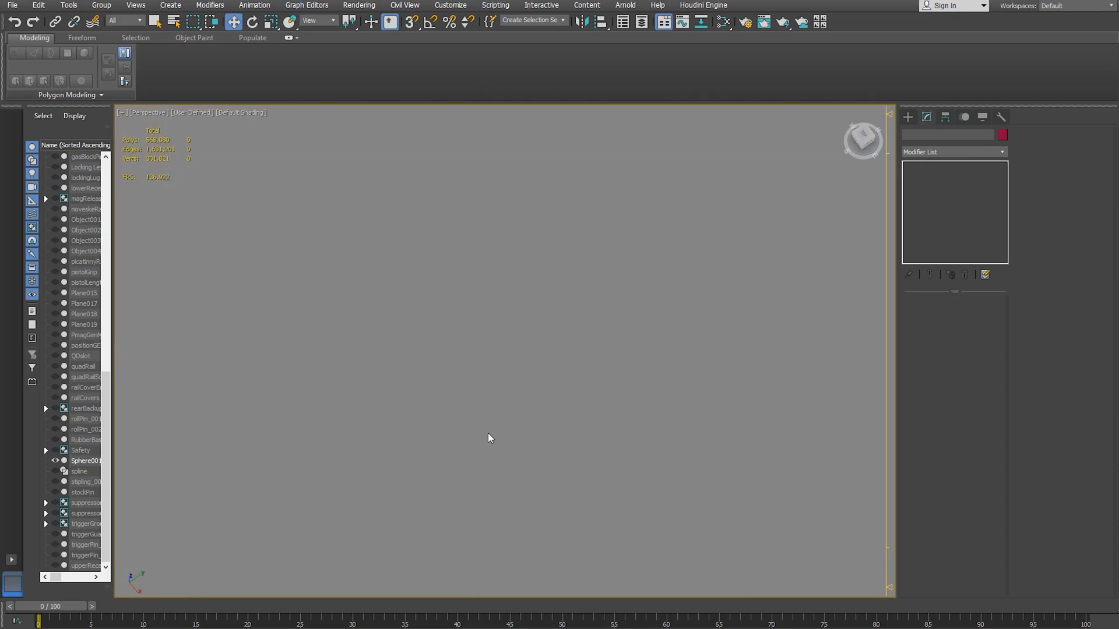
{"action": "key", "text": "shift+z"}
{"action": "left_click", "coordinate": [239, 428]}
{"action": "scroll", "coordinate": [385, 442], "scroll_direction": "down", "scroll_amount": 3}
{"action": "middle_click_drag", "start_coordinate": [393, 457], "coordinate": [409, 411], "text": "alt"}
{"action": "left_click", "coordinate": [429, 392]}
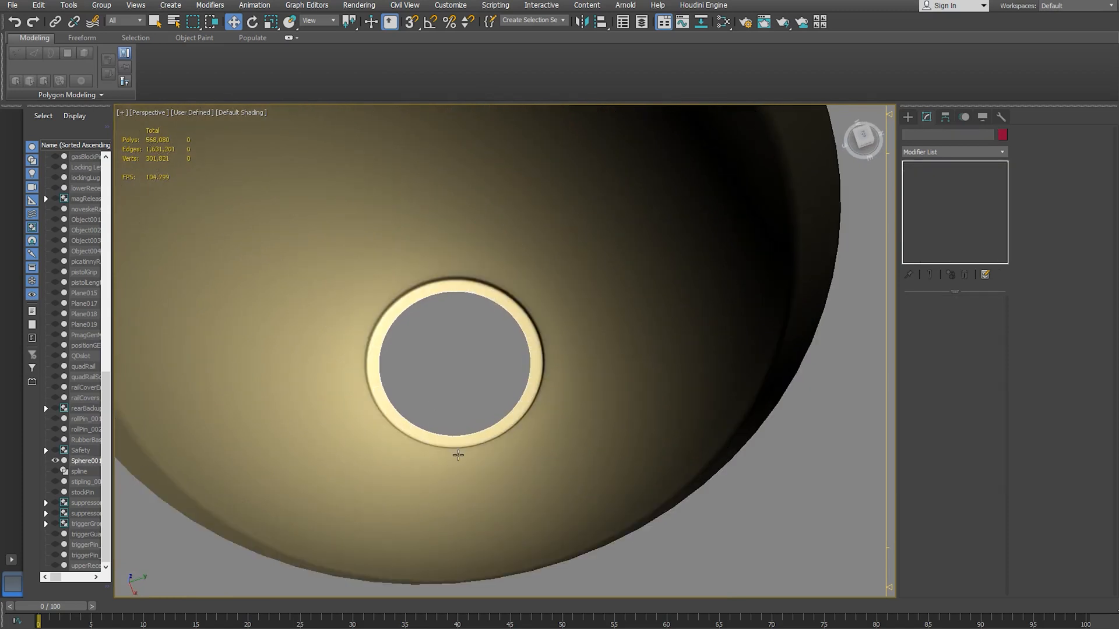
{"action": "scroll", "coordinate": [475, 460], "scroll_direction": "up", "scroll_amount": 4}
{"action": "middle_click_drag", "start_coordinate": [493, 462], "coordinate": [505, 406], "text": "alt"}
{"action": "left_click", "coordinate": [488, 466]}
{"action": "key", "text": "z"}
{"action": "scroll", "coordinate": [500, 403], "scroll_direction": "up", "scroll_amount": 5}
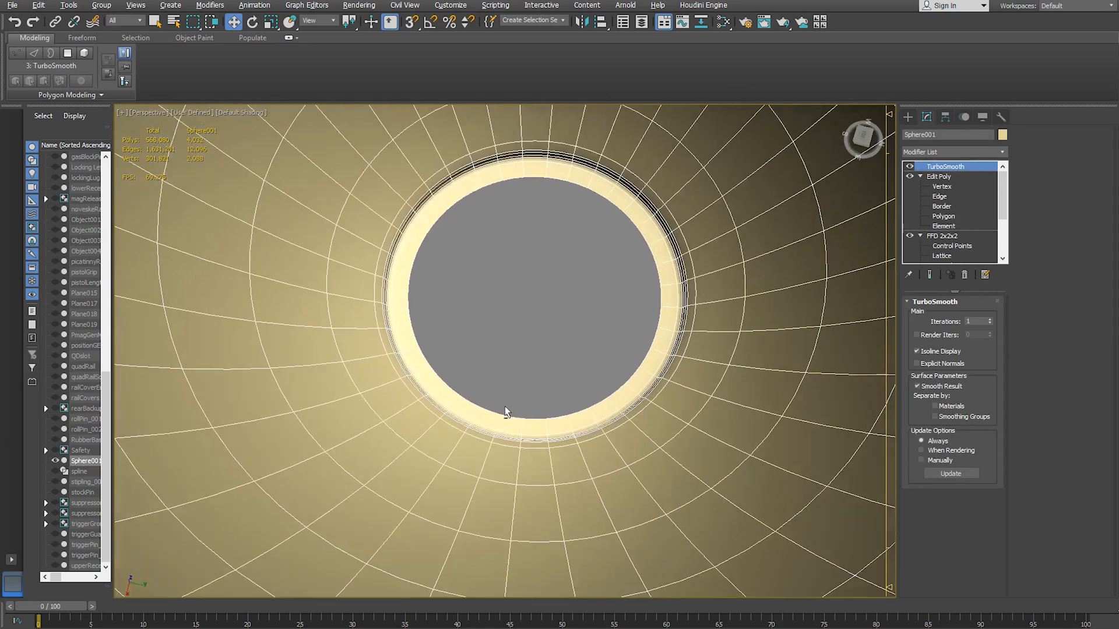
{"action": "left_click", "coordinate": [528, 327]}
{"action": "middle_click_drag", "start_coordinate": [524, 345], "coordinate": [439, 369], "text": "alt"}
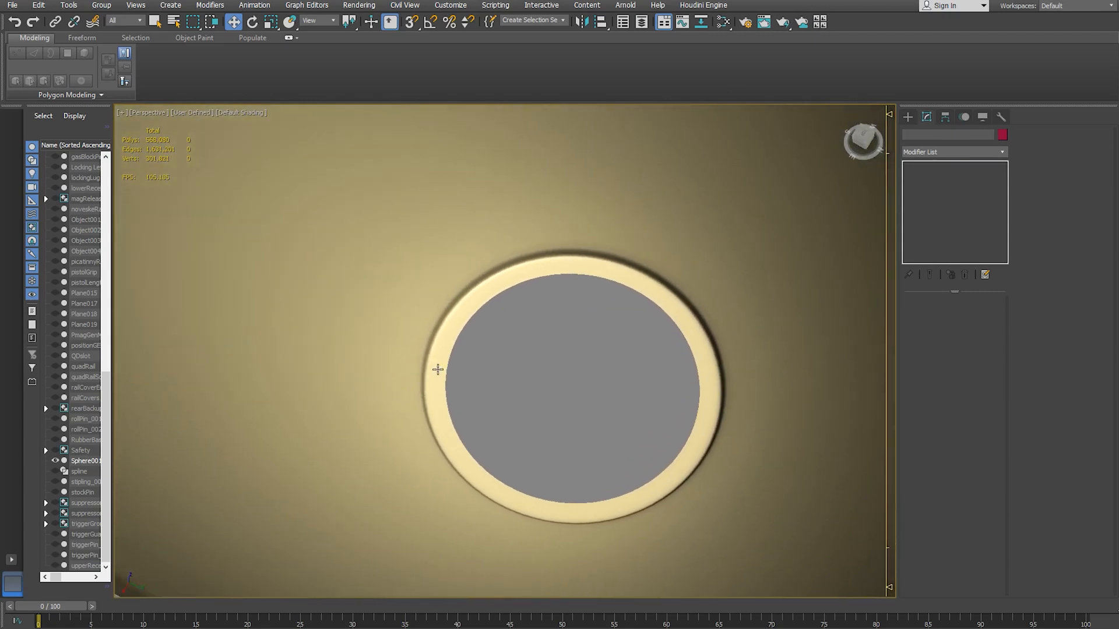
{"action": "left_click", "coordinate": [419, 353]}
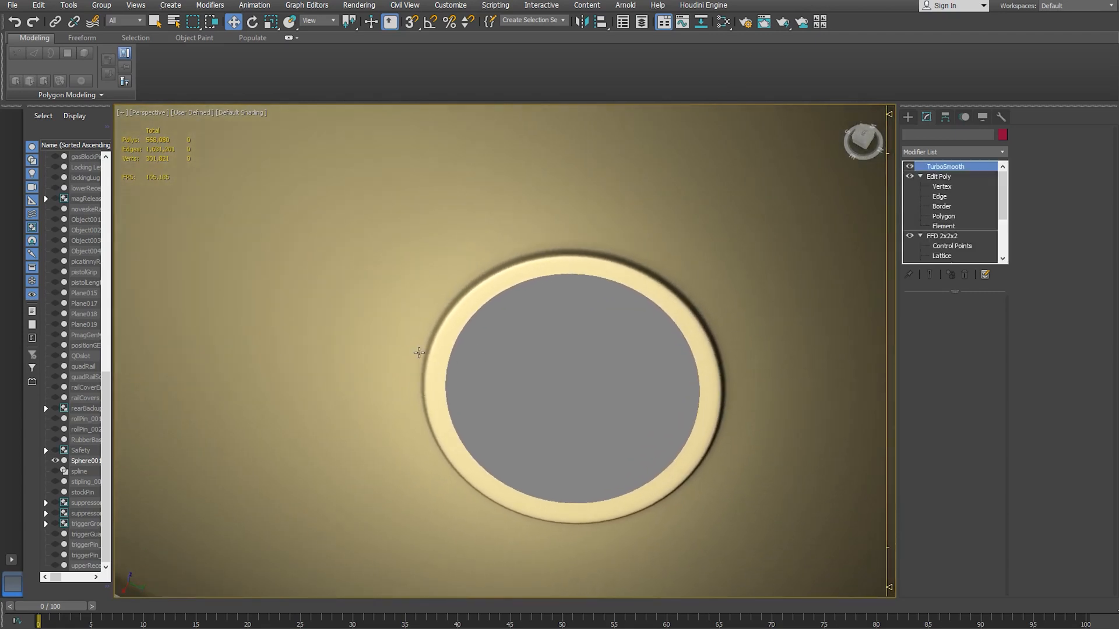
- Grow the polygon ring selection around the base hole by one loop and scale it slightly inward
{"action": "left_click", "coordinate": [944, 216]}
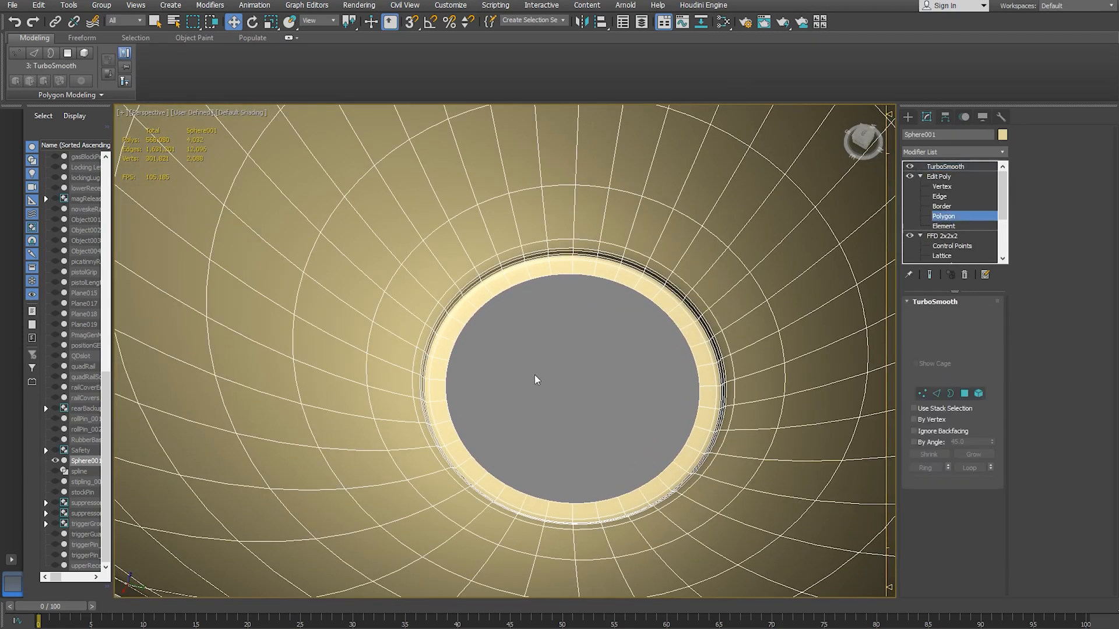
{"action": "left_click", "coordinate": [494, 401]}
{"action": "scroll", "coordinate": [475, 399], "scroll_direction": "down", "scroll_amount": 4}
{"action": "scroll", "coordinate": [488, 386], "scroll_direction": "up", "scroll_amount": 10}
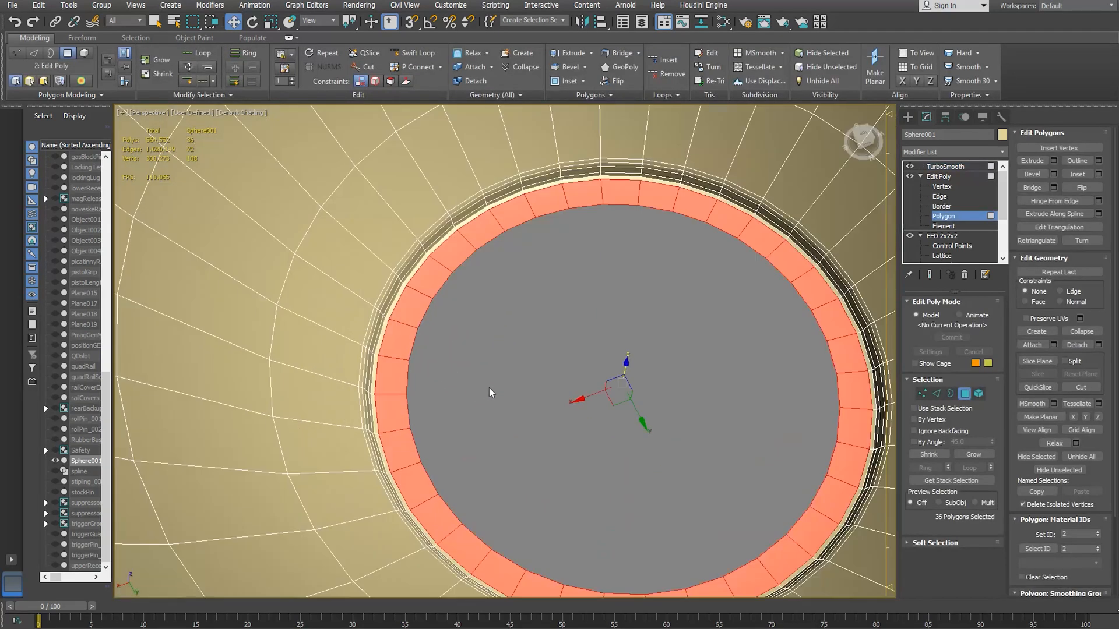
{"action": "left_click", "coordinate": [974, 455]}
{"action": "scroll", "coordinate": [592, 418], "scroll_direction": "down", "scroll_amount": 3}
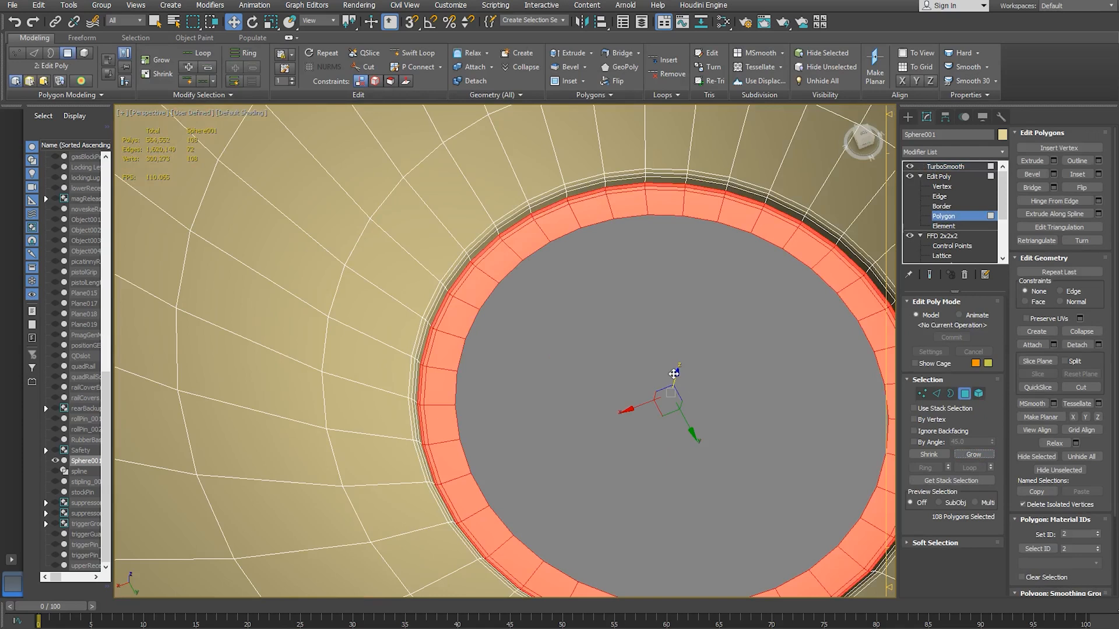
{"action": "key", "text": "r"}
{"action": "left_click_drag", "start_coordinate": [667, 402], "coordinate": [665, 402]}
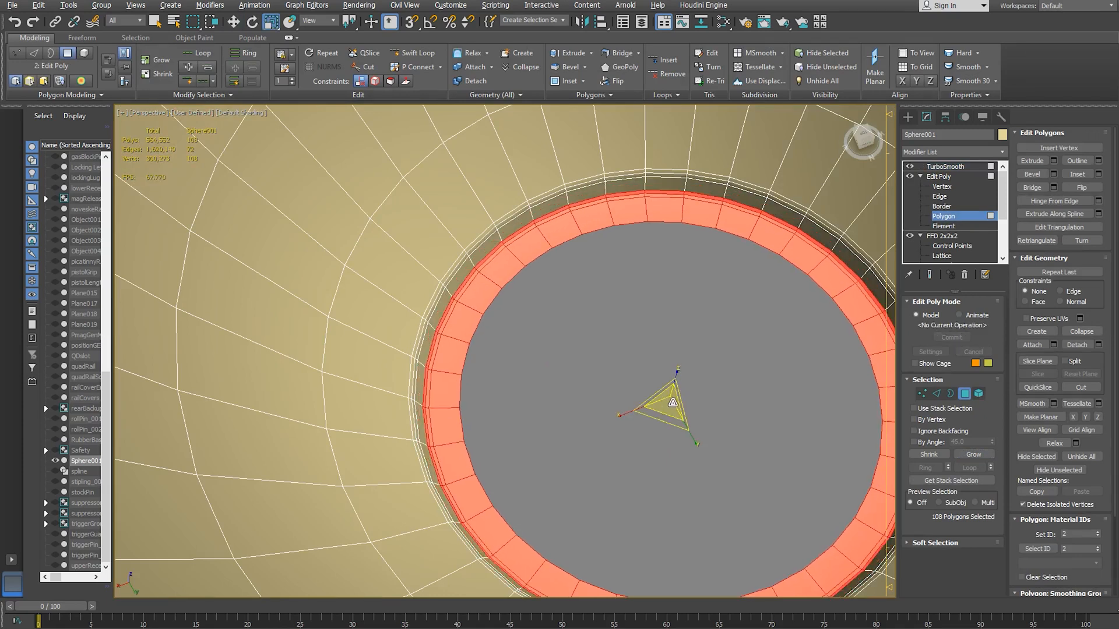
{"action": "left_click", "coordinate": [945, 177]}
{"action": "left_click", "coordinate": [945, 167]}
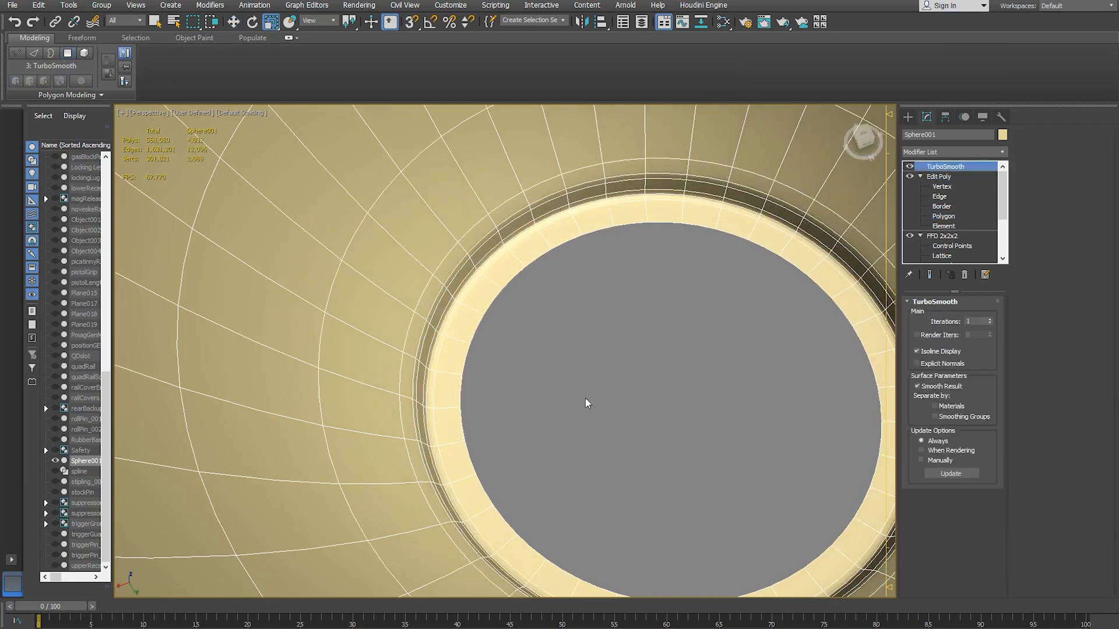
- Remove the extra edge loop running around the bowl just below its upper rim
{"action": "left_click", "coordinate": [586, 413]}
{"action": "scroll", "coordinate": [586, 418], "scroll_direction": "down", "scroll_amount": 3}
{"action": "scroll", "coordinate": [636, 426], "scroll_direction": "down", "scroll_amount": 5}
{"action": "middle_click_drag", "start_coordinate": [620, 436], "coordinate": [695, 399]}
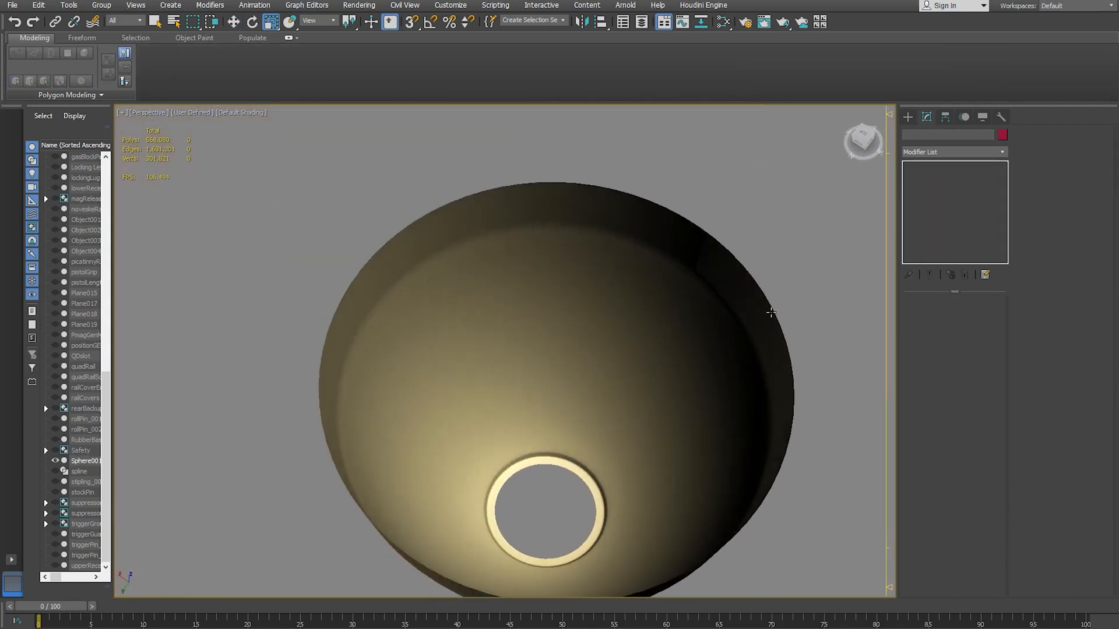
{"action": "left_click", "coordinate": [718, 290]}
{"action": "middle_click_drag", "start_coordinate": [629, 327], "coordinate": [604, 260], "text": "alt"}
{"action": "left_click", "coordinate": [941, 198]}
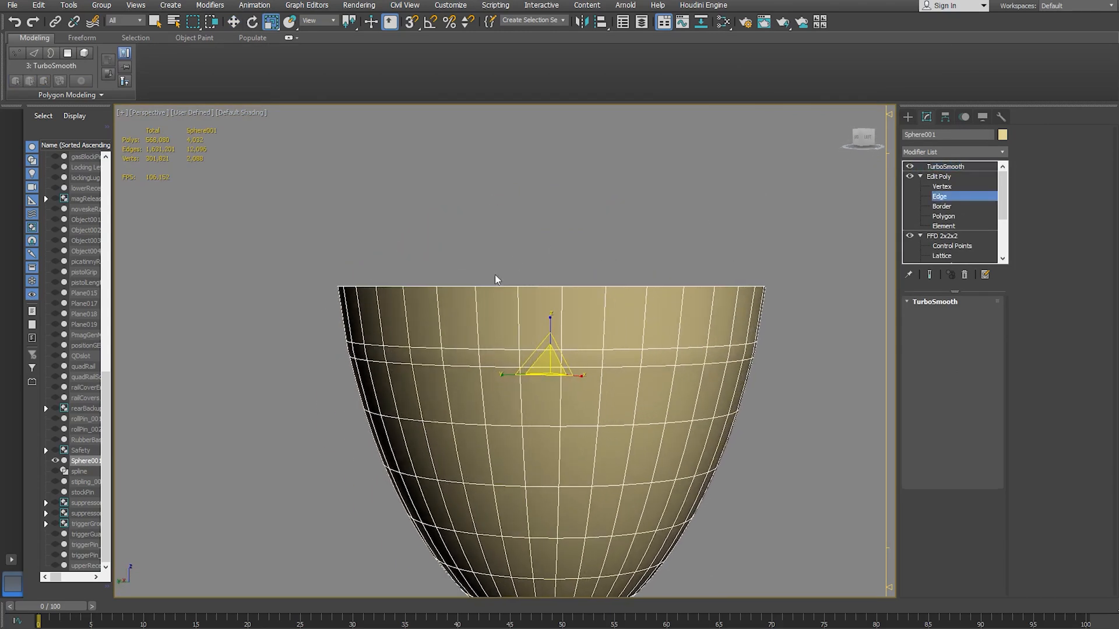
{"action": "double_click", "coordinate": [447, 360]}
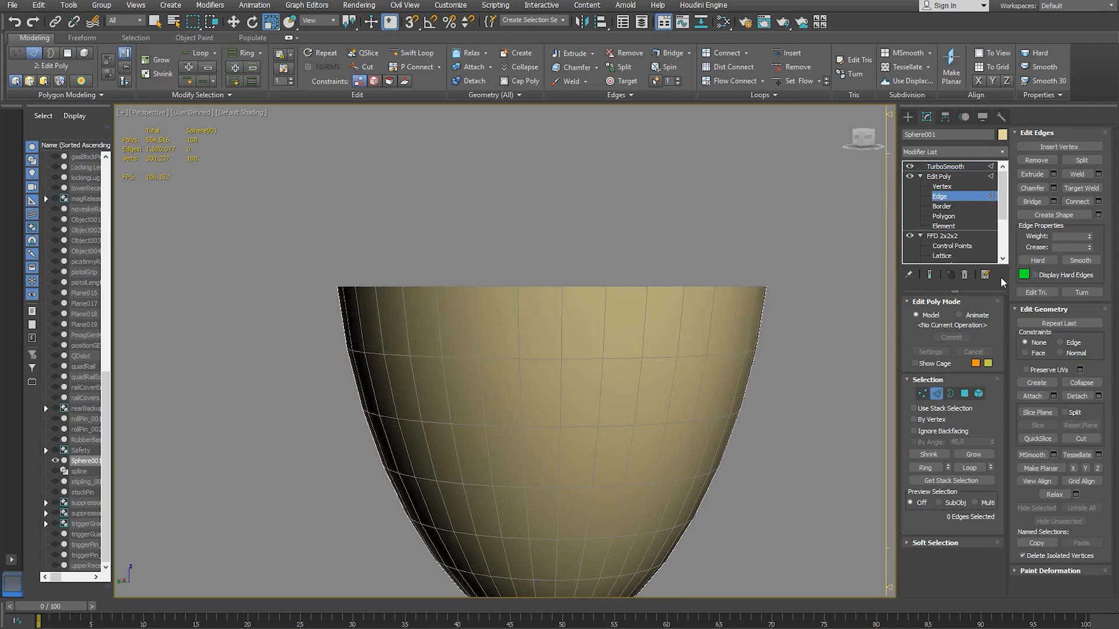
- Select the bowl's open rim edge loop and extrude it outward by scaling to form a narrow flat flange
{"action": "middle_click_drag", "start_coordinate": [858, 240], "coordinate": [619, 342], "text": "alt"}
{"action": "double_click", "coordinate": [764, 287]}
{"action": "left_click_drag", "start_coordinate": [552, 298], "coordinate": [558, 295], "text": "shift"}
{"action": "middle_click_drag", "start_coordinate": [571, 337], "coordinate": [511, 349], "text": "alt"}
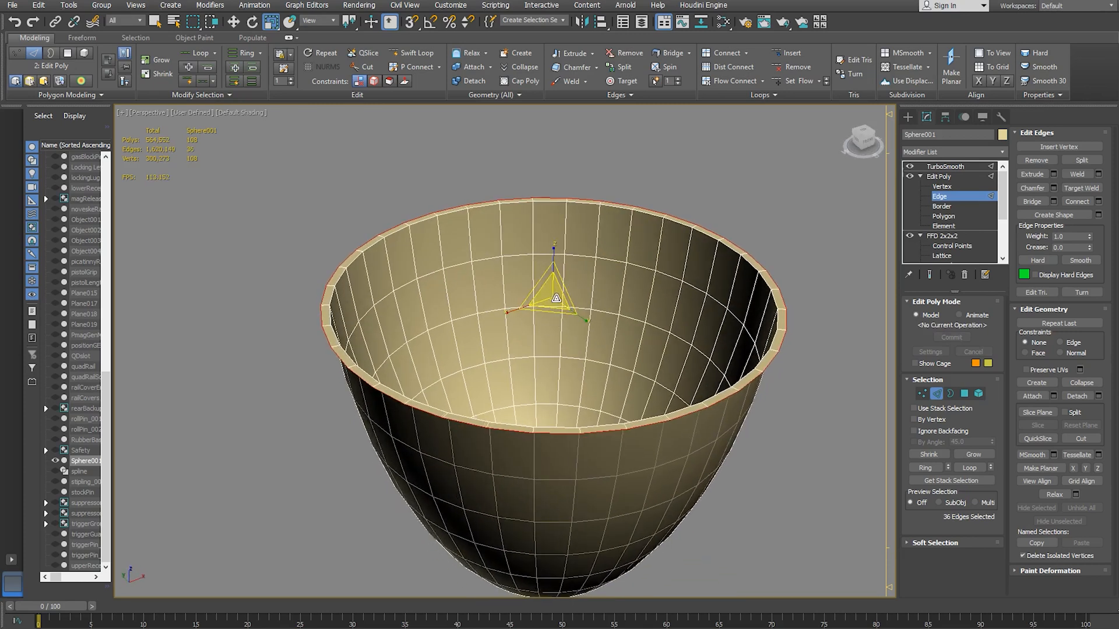
{"action": "left_click_drag", "start_coordinate": [553, 296], "coordinate": [549, 298]}
{"action": "middle_click_drag", "start_coordinate": [467, 317], "coordinate": [456, 321], "text": "alt"}
- Chamfer the inner edge loop of the rim flange by 0.429" with 2 segments
{"action": "double_click", "coordinate": [394, 230]}
{"action": "left_click", "coordinate": [1054, 188]}
{"action": "left_click_drag", "start_coordinate": [518, 374], "coordinate": [512, 365]}
{"action": "left_click_drag", "start_coordinate": [435, 370], "coordinate": [448, 367]}
{"action": "middle_click_drag", "start_coordinate": [455, 363], "coordinate": [412, 362], "text": "alt"}
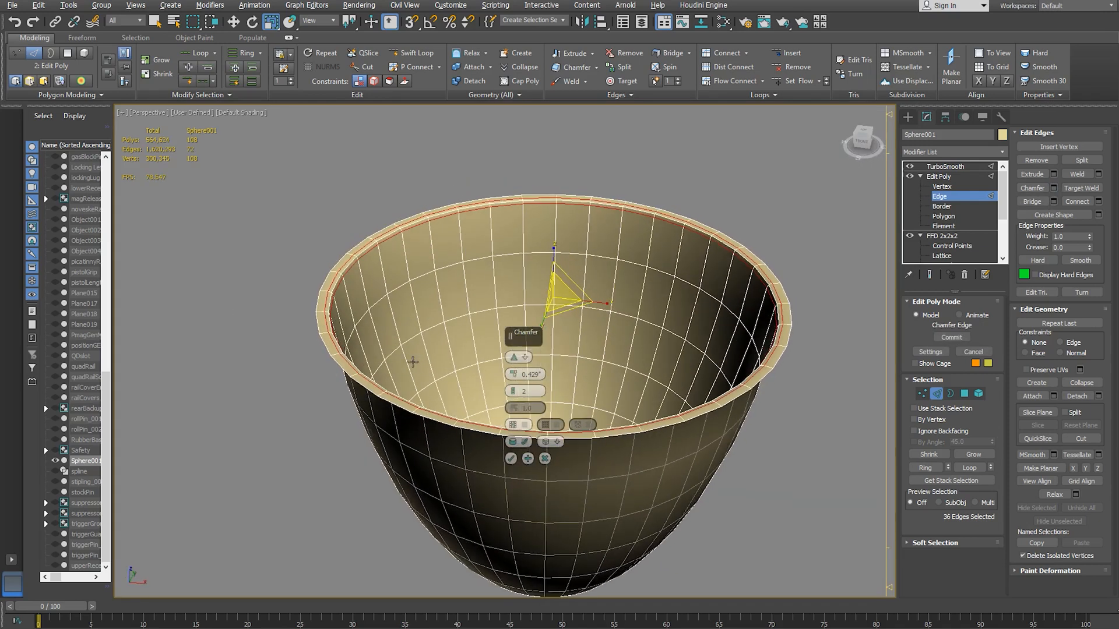
{"action": "left_click", "coordinate": [511, 458]}
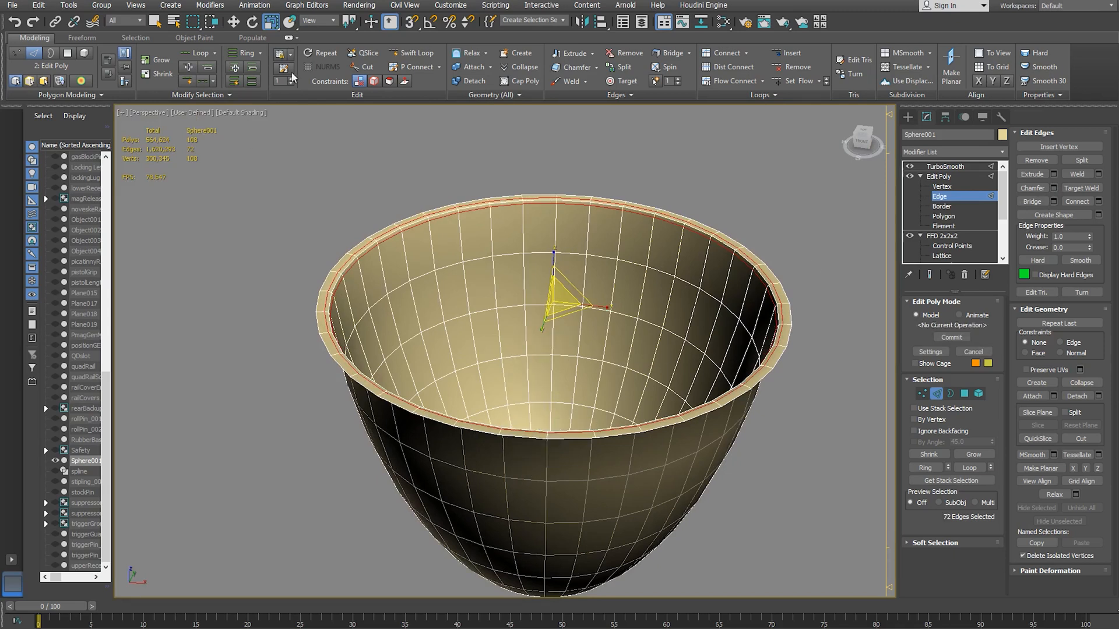
- Insert a supporting edge loop inside the bowl just below the chamfered rim with Swift Loop
{"action": "left_click", "coordinate": [395, 56]}
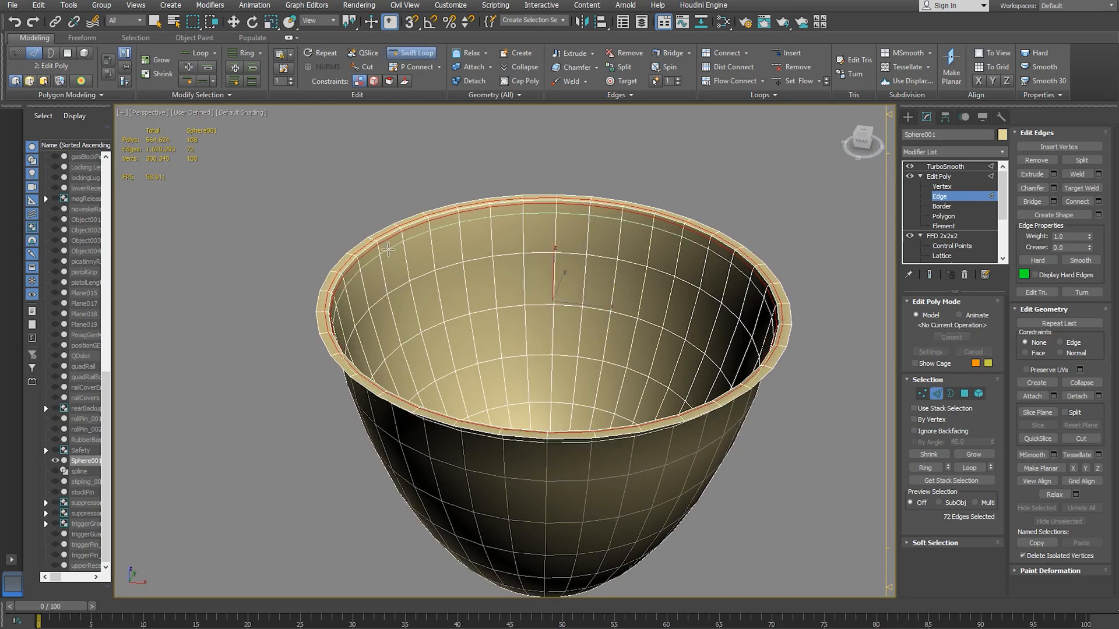
{"action": "left_click", "coordinate": [378, 405]}
{"action": "key", "text": "w"}
{"action": "middle_click_drag", "start_coordinate": [459, 285], "coordinate": [408, 309], "text": "alt"}
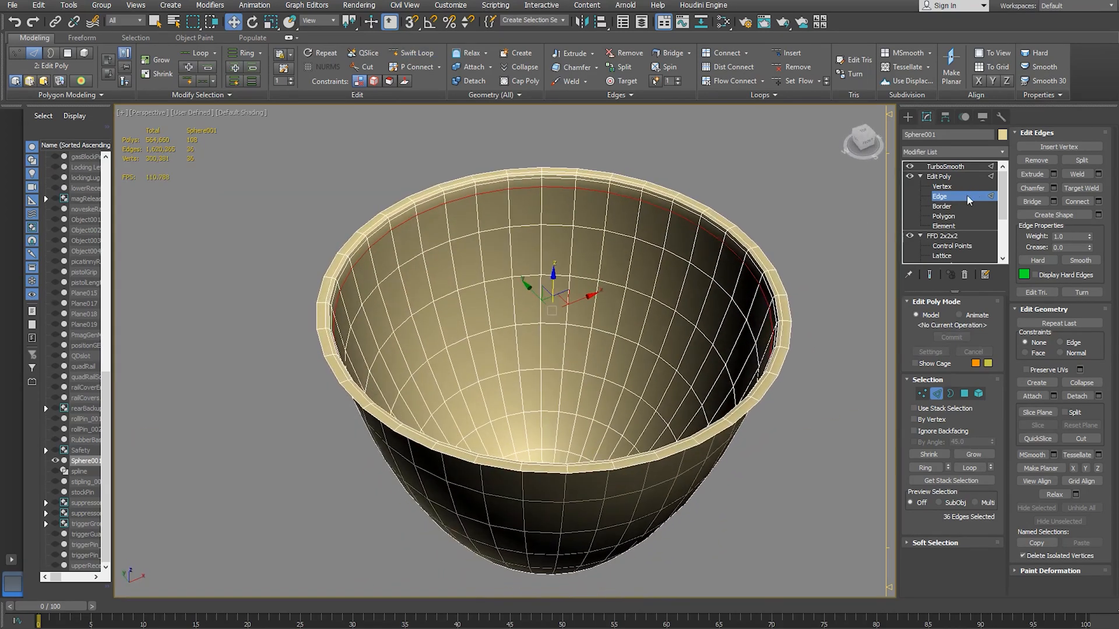
- Check the smoothed rim and delete the TurboSmooth modifier from the bowl
{"action": "left_click", "coordinate": [966, 197]}
{"action": "left_click", "coordinate": [817, 324]}
{"action": "middle_click_drag", "start_coordinate": [817, 324], "coordinate": [710, 361], "text": "alt"}
{"action": "left_click", "coordinate": [616, 255]}
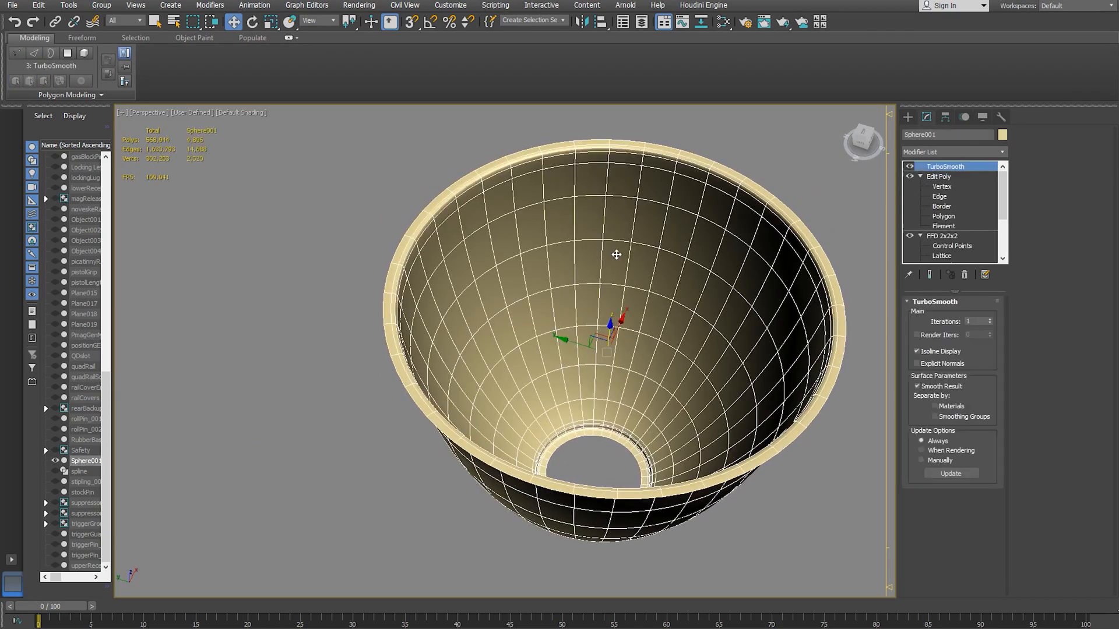
{"action": "right_click", "coordinate": [935, 168]}
{"action": "left_click", "coordinate": [962, 186]}
{"action": "left_click", "coordinate": [776, 159]}
{"action": "middle_click_drag", "start_coordinate": [766, 188], "coordinate": [674, 280], "text": "alt"}
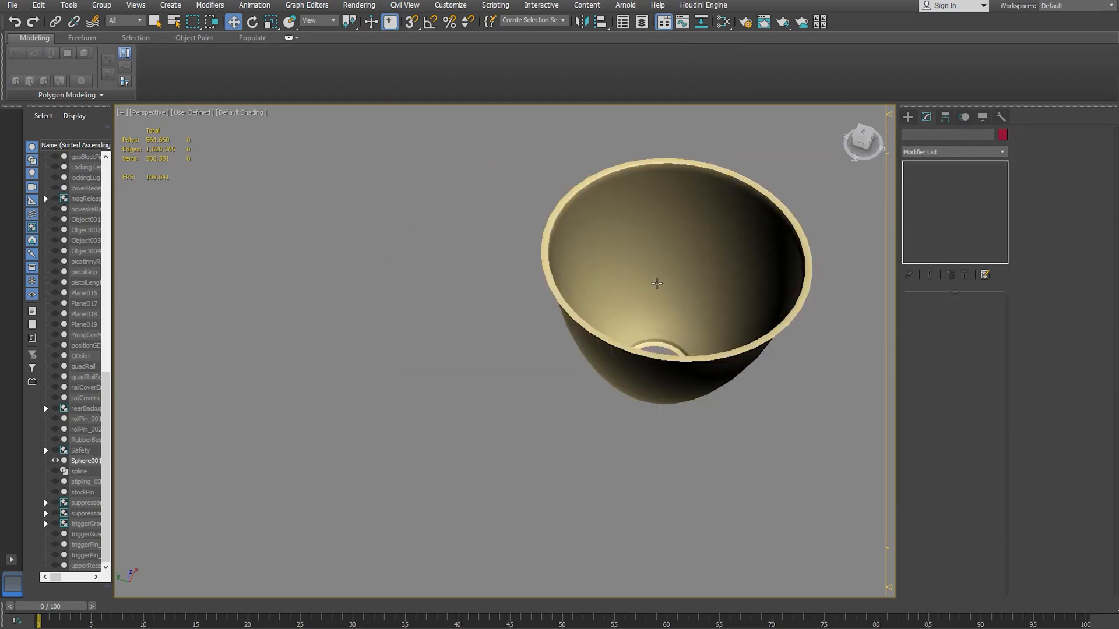
- Clear the bowl's smoothing groups at element level and assign all its polygons to smoothing group 1
{"action": "left_click", "coordinate": [674, 281]}
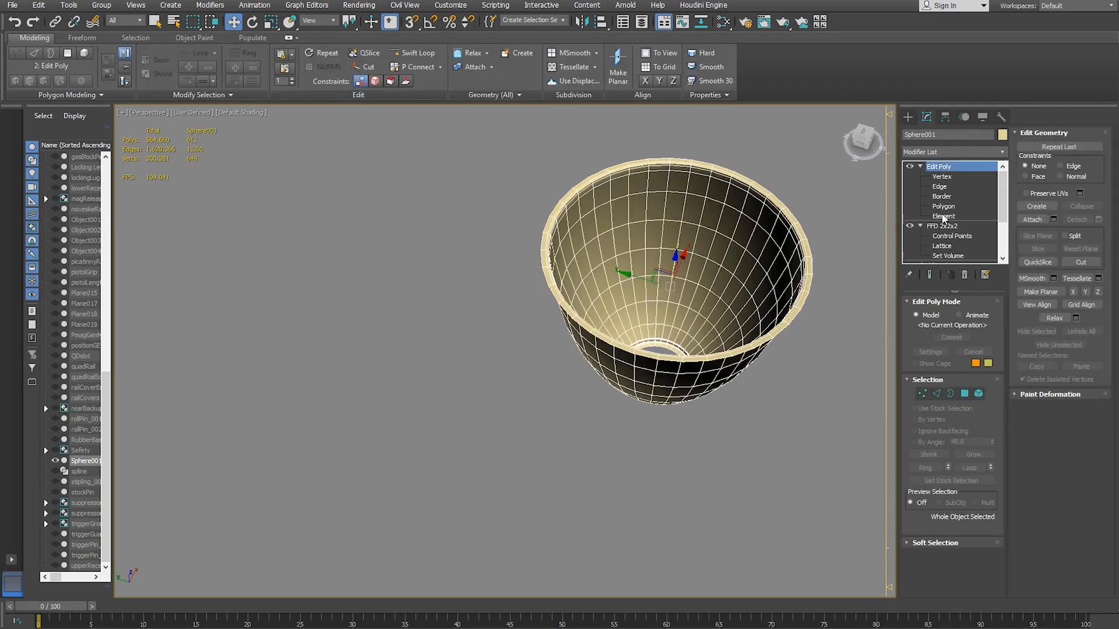
{"action": "left_click", "coordinate": [942, 217]}
{"action": "left_click", "coordinate": [667, 348]}
{"action": "left_click", "coordinate": [1081, 531]}
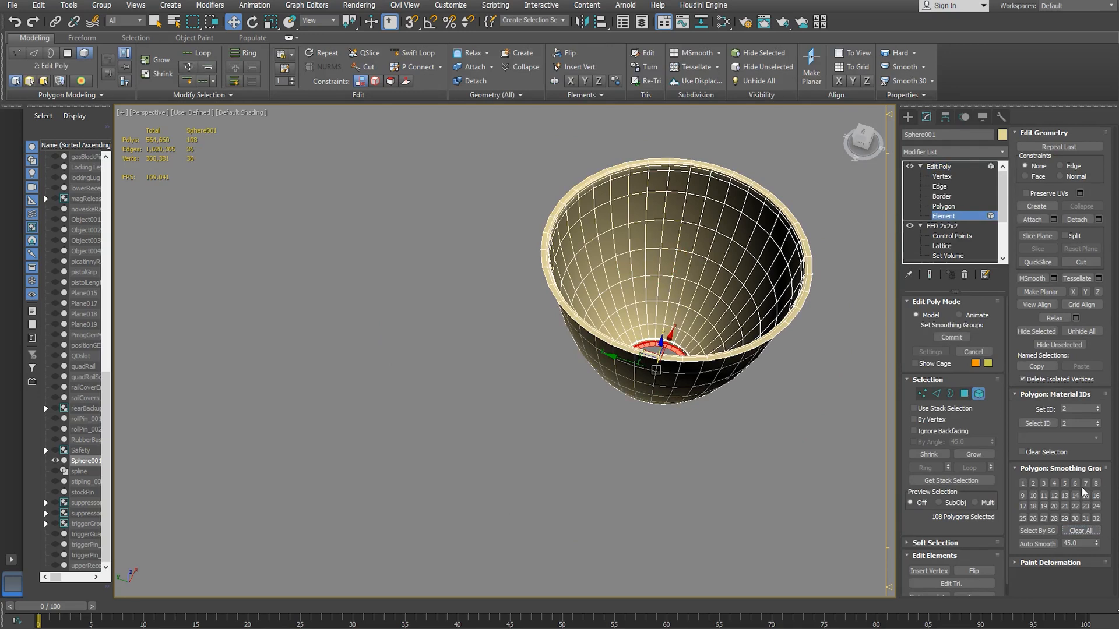
{"action": "left_click", "coordinate": [1022, 484]}
{"action": "left_click", "coordinate": [638, 462]}
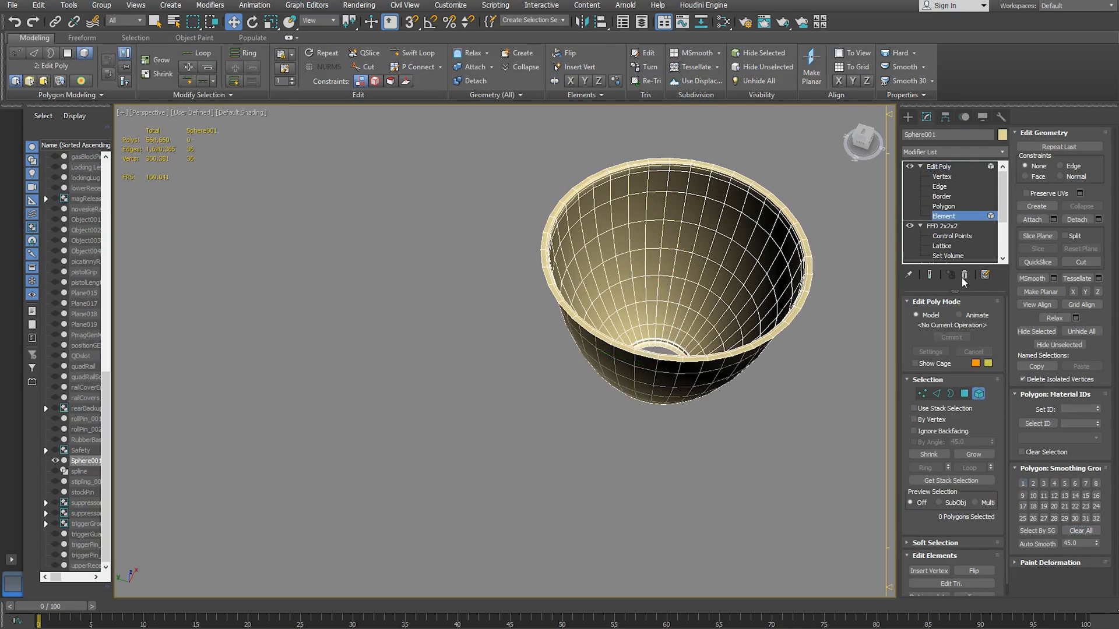
{"action": "key", "text": "ctrl+a"}
{"action": "left_click", "coordinate": [1023, 483]}
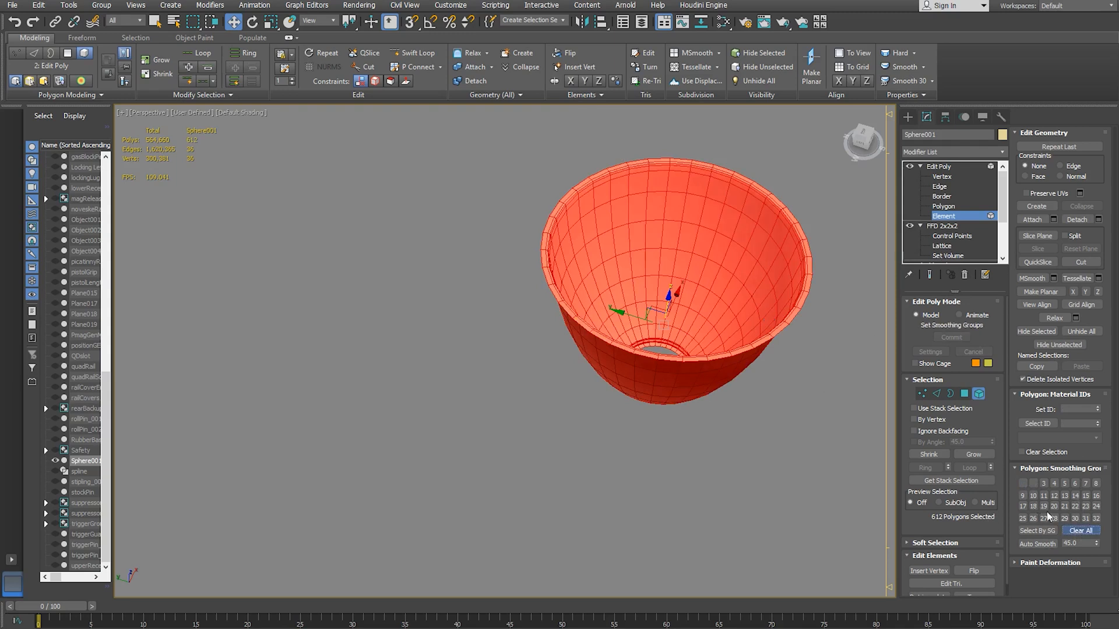
{"action": "left_click", "coordinate": [944, 215]}
{"action": "left_click", "coordinate": [802, 356]}
{"action": "middle_click_drag", "start_coordinate": [714, 449], "coordinate": [725, 386], "text": "alt"}
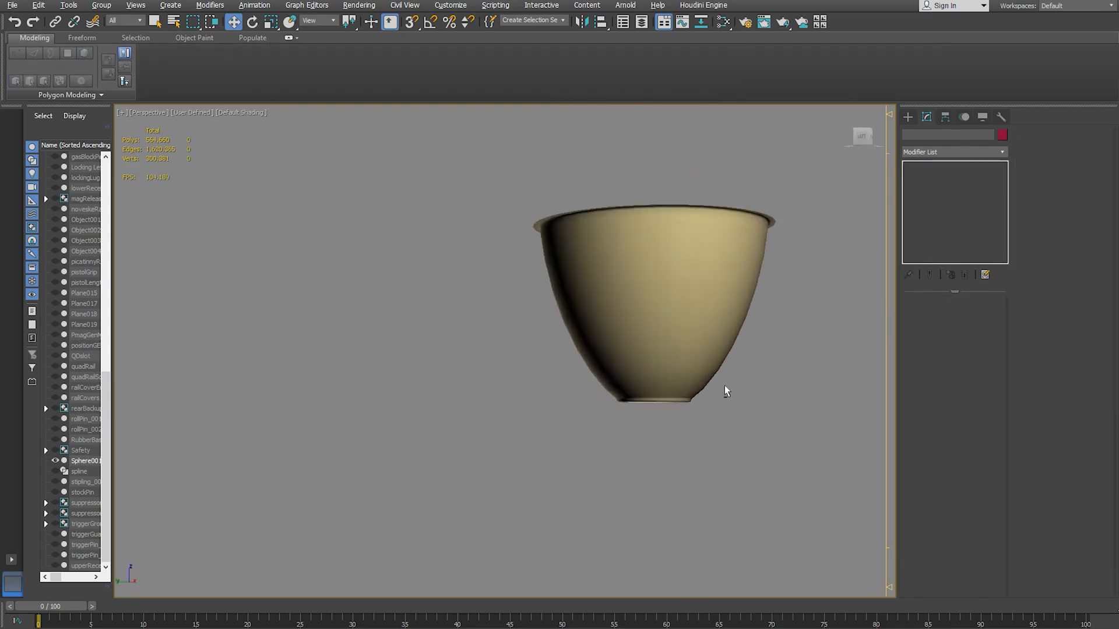
- Examine the bowl's interior and base opening from the side and from above
{"action": "left_click", "coordinate": [718, 382]}
{"action": "left_click", "coordinate": [510, 434]}
{"action": "middle_click_drag", "start_coordinate": [510, 434], "coordinate": [600, 294], "text": "alt"}
{"action": "left_click", "coordinate": [550, 317]}
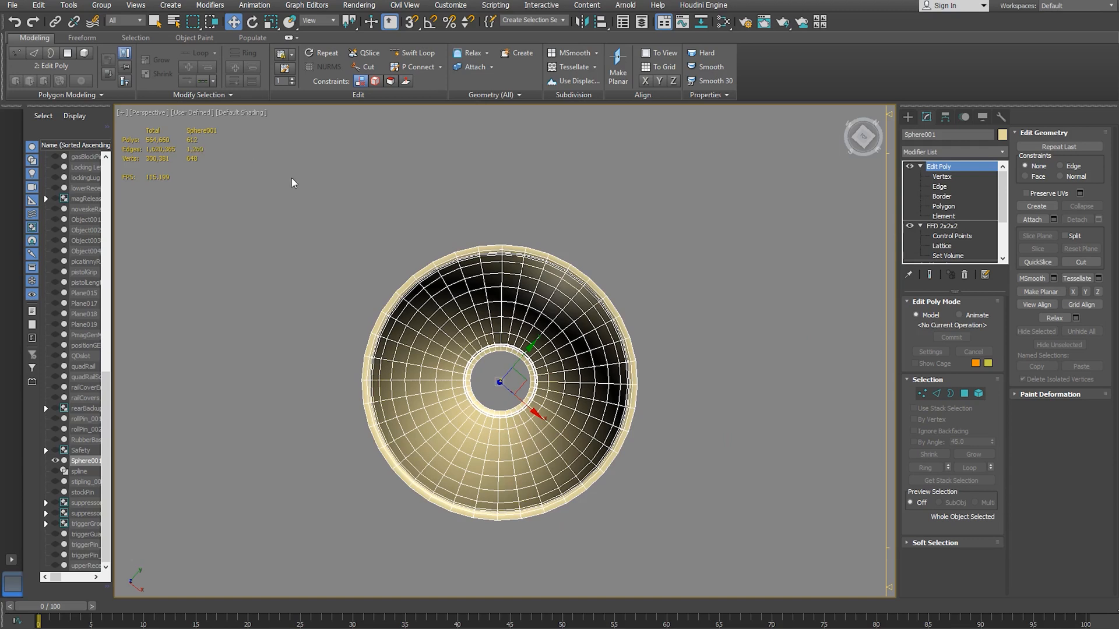
{"action": "middle_click_drag", "start_coordinate": [425, 285], "coordinate": [400, 304], "text": "alt"}
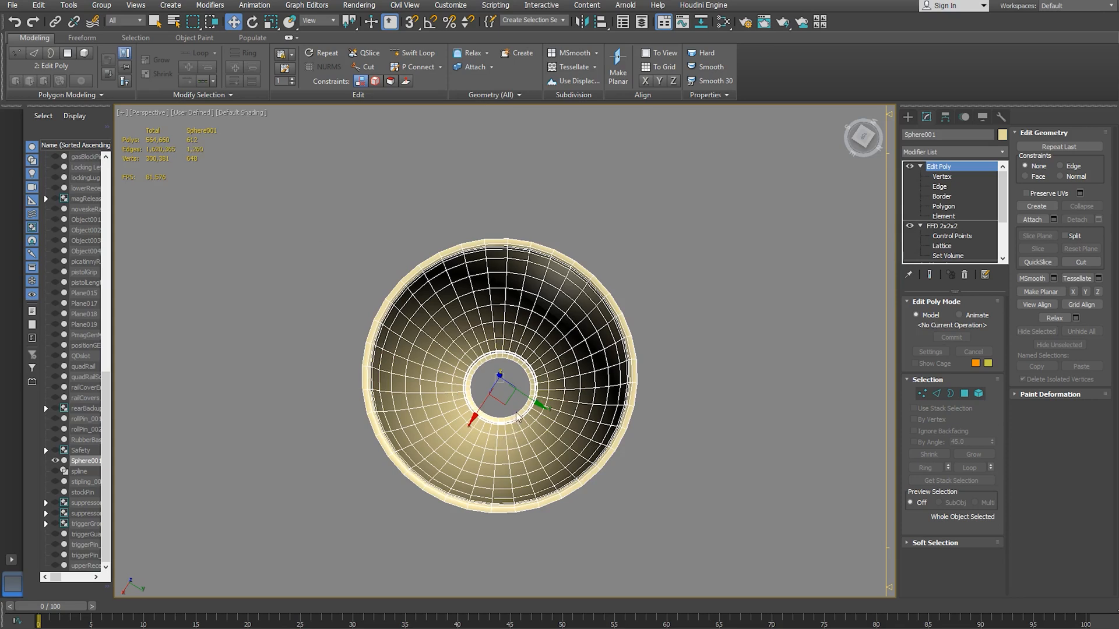
{"action": "scroll", "coordinate": [517, 416], "scroll_direction": "up", "scroll_amount": 3}
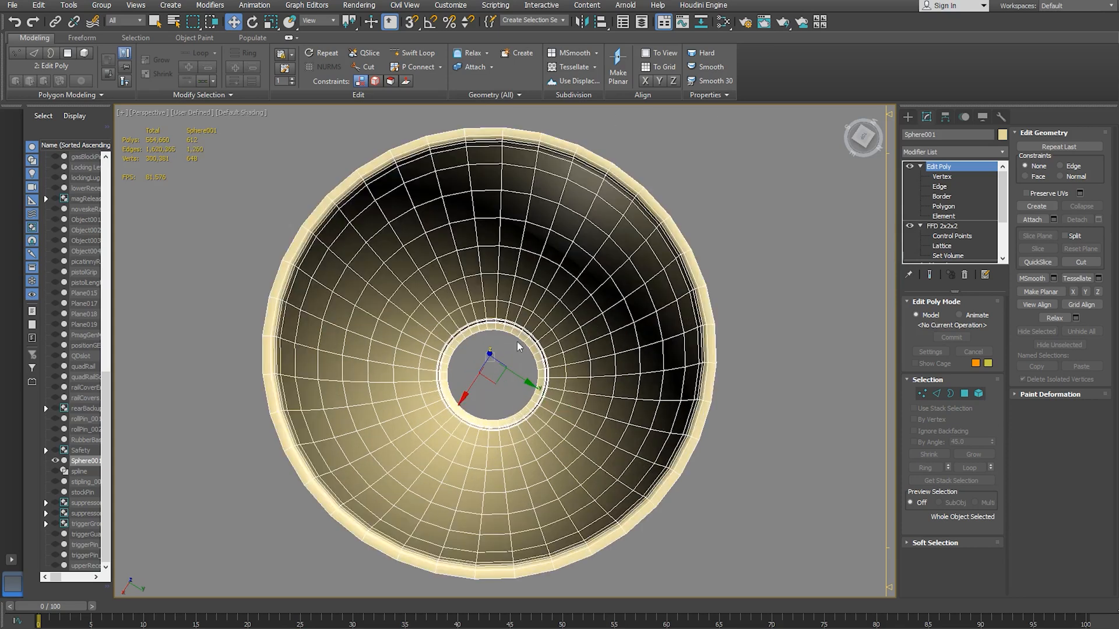
{"action": "scroll", "coordinate": [512, 331], "scroll_direction": "up", "scroll_amount": 5}
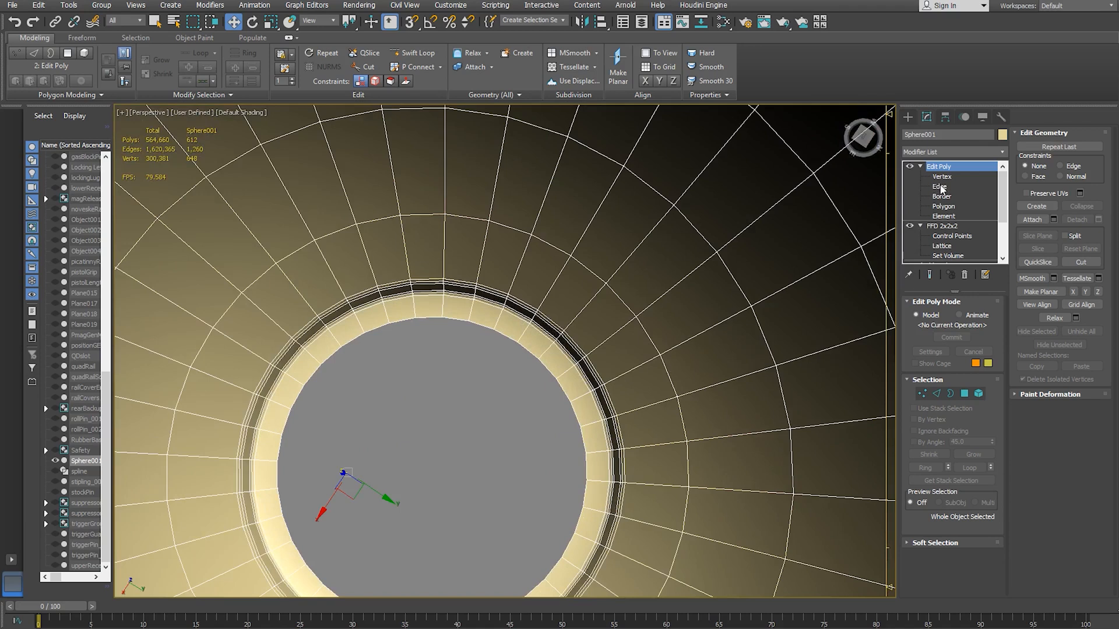
- Select the border of the base hole and extrude it slightly downward along the vertical axis
{"action": "left_click", "coordinate": [941, 199]}
{"action": "left_click", "coordinate": [524, 347]}
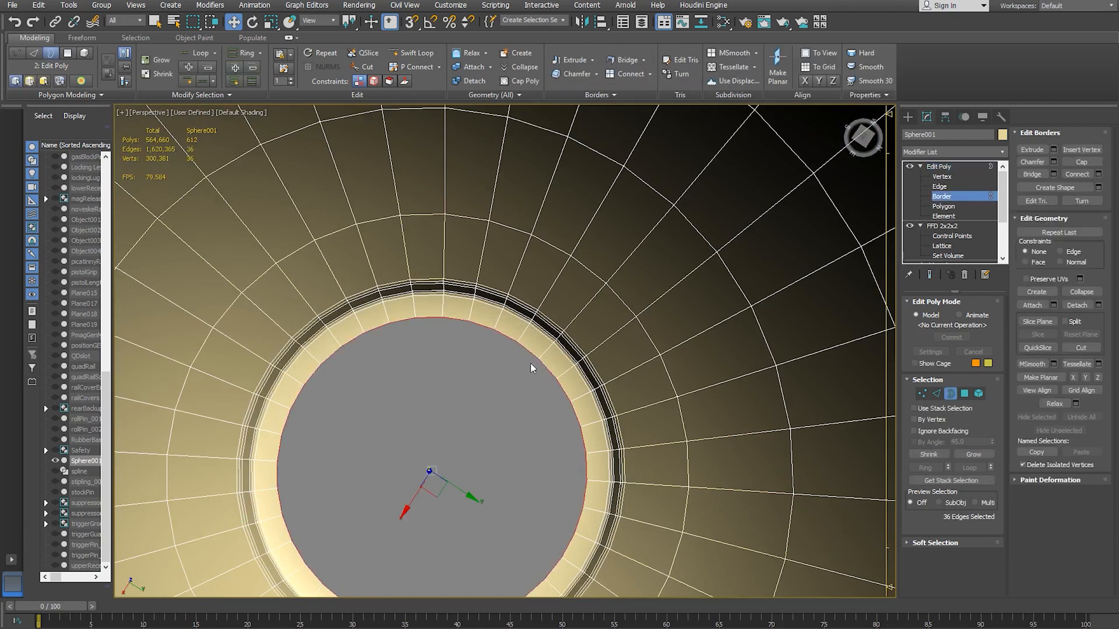
{"action": "middle_click_drag", "start_coordinate": [531, 368], "coordinate": [550, 330], "text": "alt"}
{"action": "scroll", "coordinate": [550, 333], "scroll_direction": "down", "scroll_amount": 6}
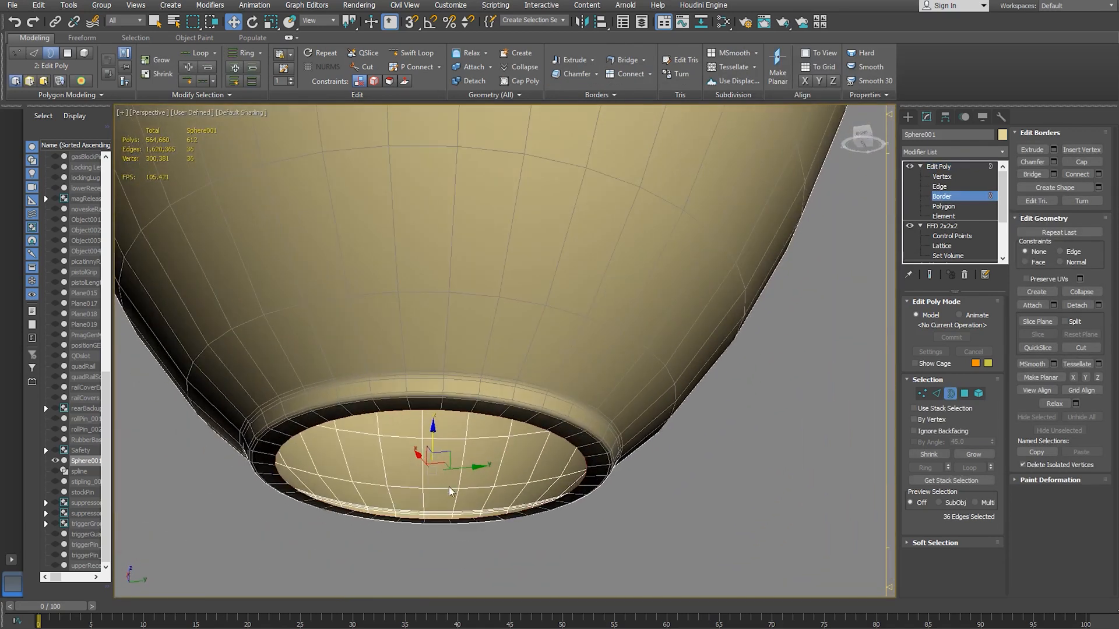
{"action": "left_click_drag", "start_coordinate": [432, 428], "coordinate": [438, 442], "text": "shift"}
{"action": "middle_click_drag", "start_coordinate": [439, 442], "coordinate": [362, 512], "text": "alt"}
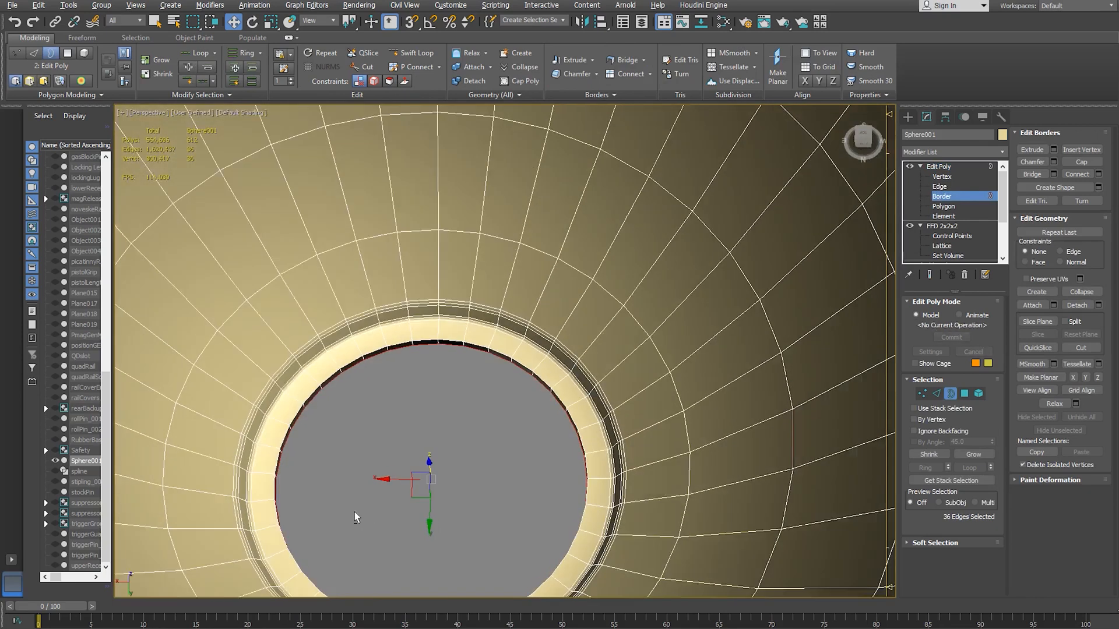
- Chamfer the edge loop around the bowl's base opening by 0.078" with one segment
{"action": "scroll", "coordinate": [331, 380], "scroll_direction": "up", "scroll_amount": 3}
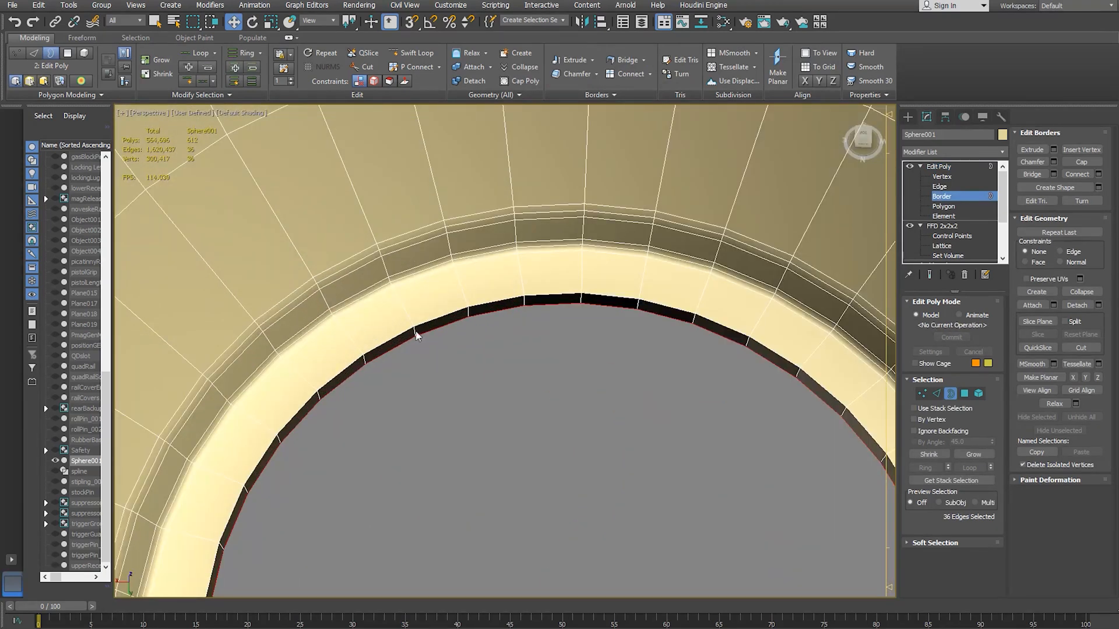
{"action": "key", "text": "2"}
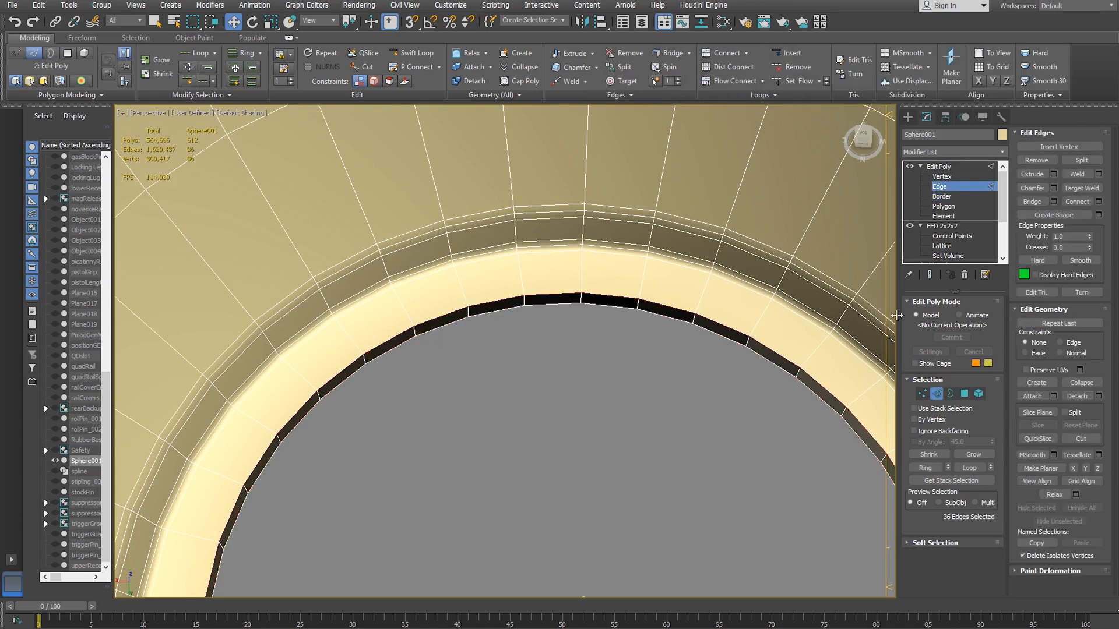
{"action": "left_click", "coordinate": [1037, 191]}
{"action": "middle_click_drag", "start_coordinate": [428, 423], "coordinate": [460, 380], "text": "alt"}
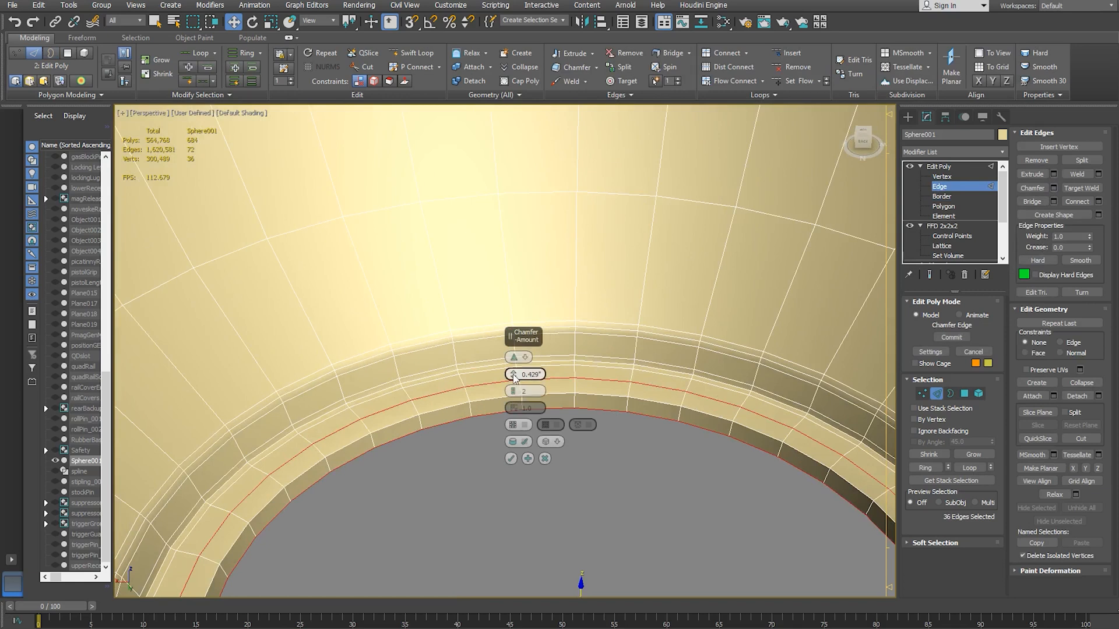
{"action": "right_click", "coordinate": [513, 375]}
{"action": "right_click", "coordinate": [513, 390]}
{"action": "left_click_drag", "start_coordinate": [514, 377], "coordinate": [513, 374]}
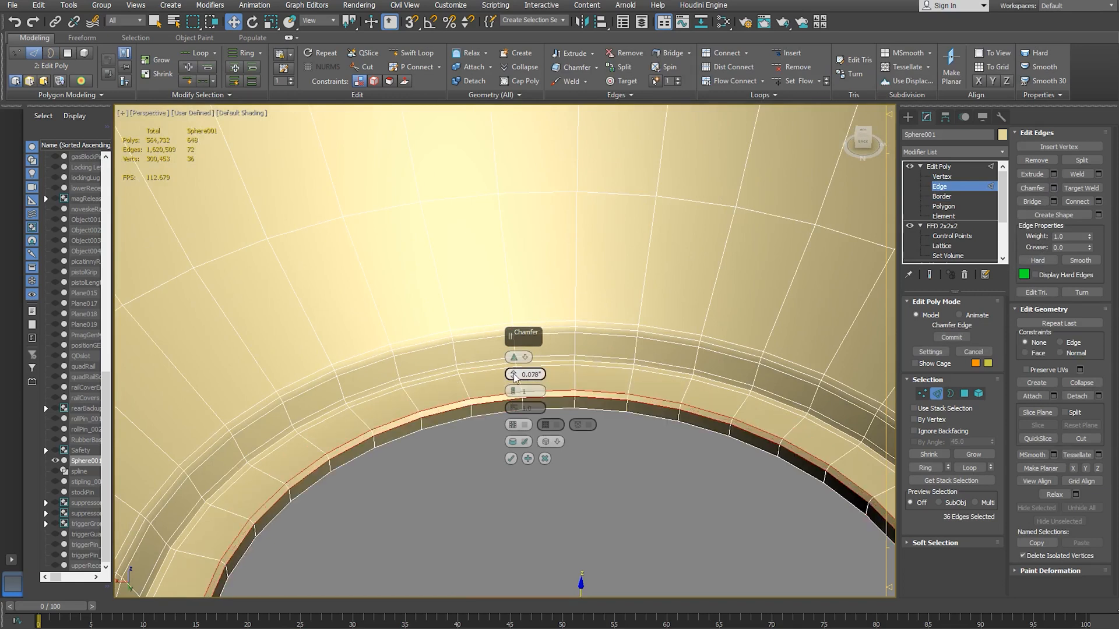
{"action": "left_click", "coordinate": [511, 459]}
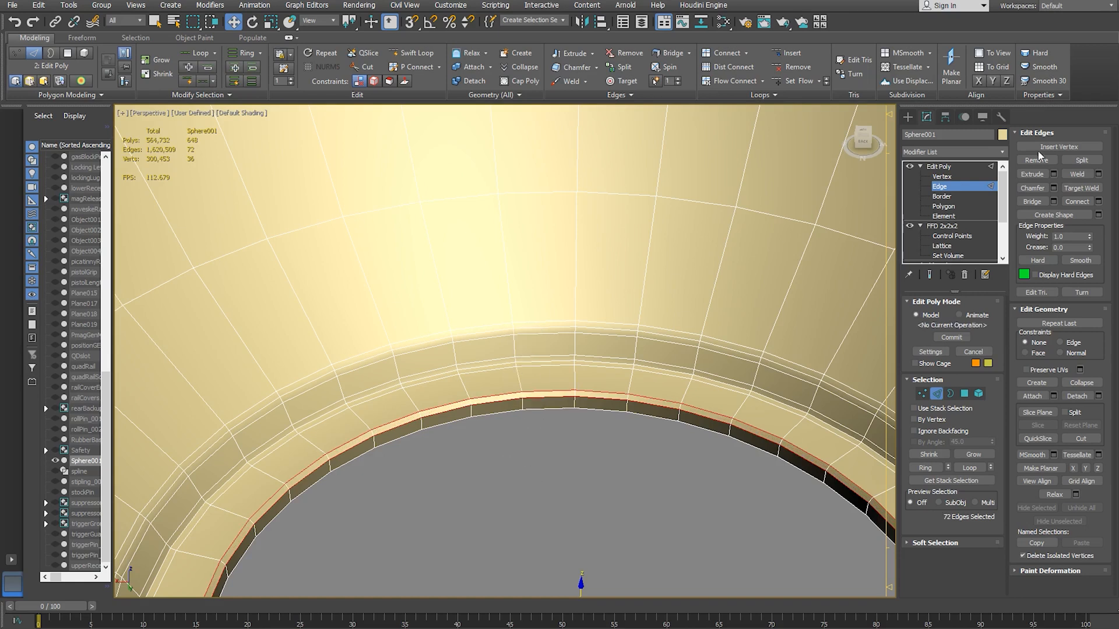
{"action": "left_click", "coordinate": [938, 186]}
- Clear the bowl's smoothing groups at element level and reassign all polygons, including the new chamfer, to smoothing group 1
{"action": "left_click", "coordinate": [595, 486]}
{"action": "left_click", "coordinate": [572, 379]}
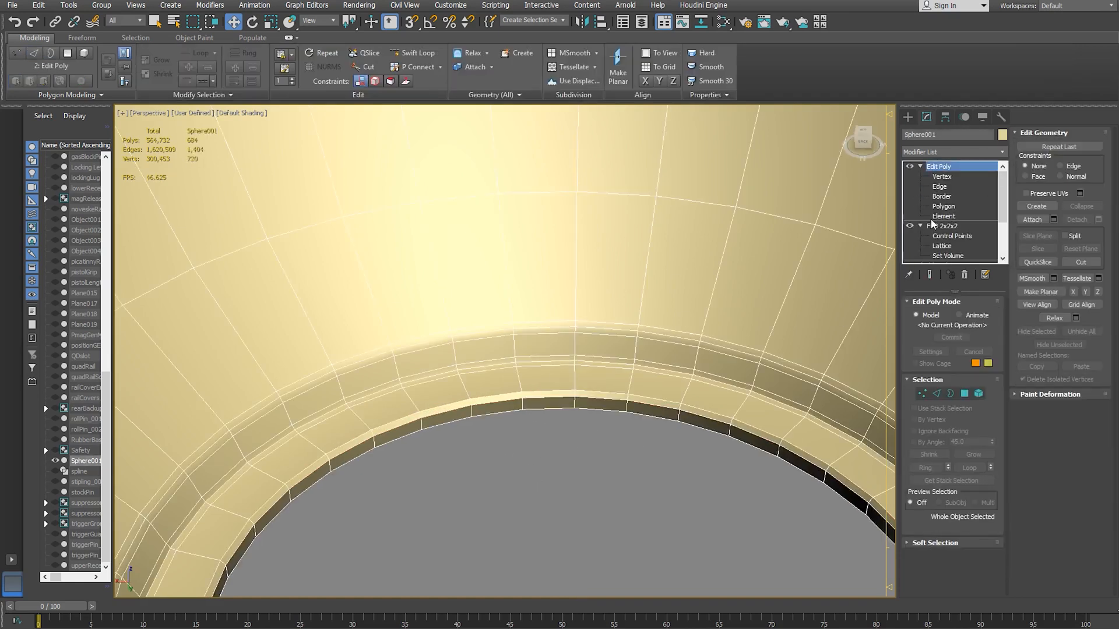
{"action": "left_click", "coordinate": [939, 216]}
{"action": "left_click", "coordinate": [709, 315]}
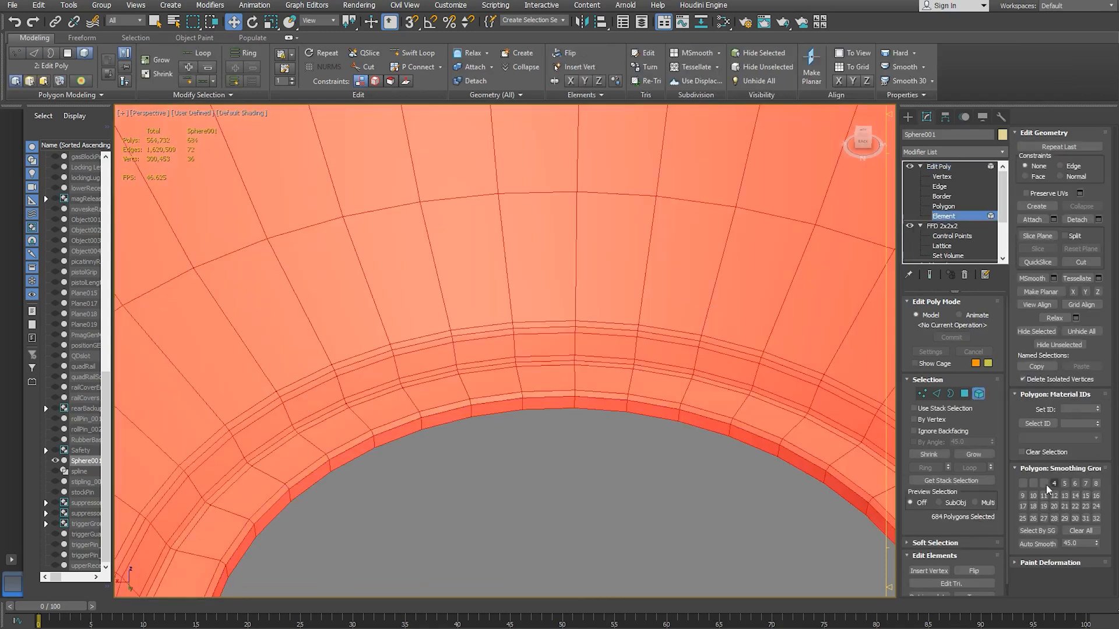
{"action": "left_click", "coordinate": [1081, 530]}
{"action": "left_click", "coordinate": [1023, 483]}
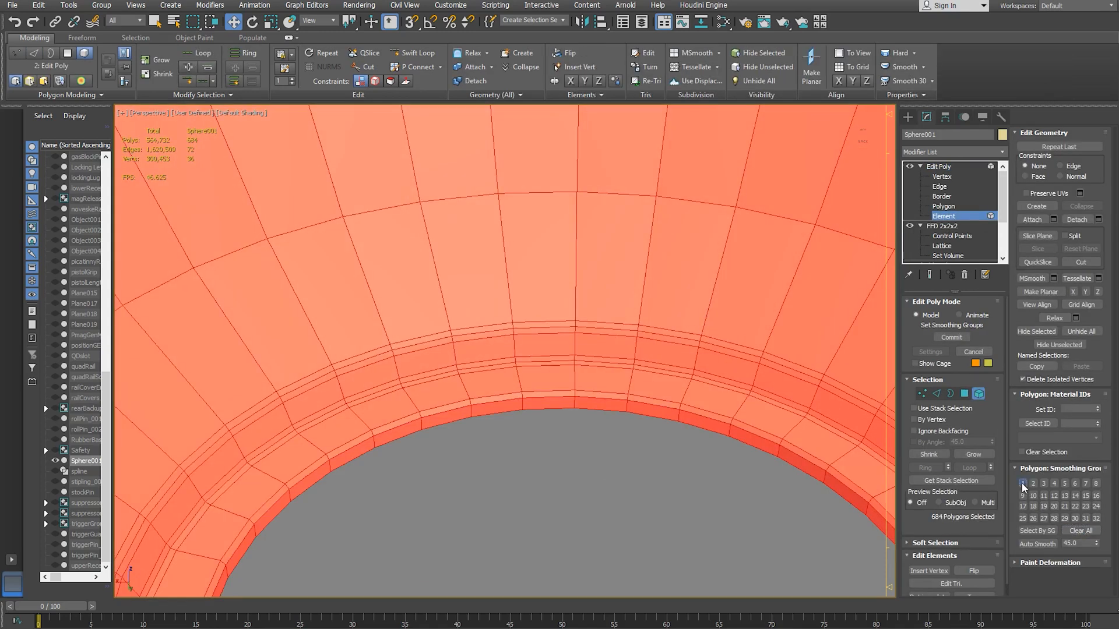
{"action": "left_click", "coordinate": [945, 218]}
{"action": "left_click", "coordinate": [680, 482]}
- Rotate the bowl a quarter turn with angle snap so its wide opening faces the same way as the flashlight's front
{"action": "scroll", "coordinate": [679, 479], "scroll_direction": "down", "scroll_amount": 6}
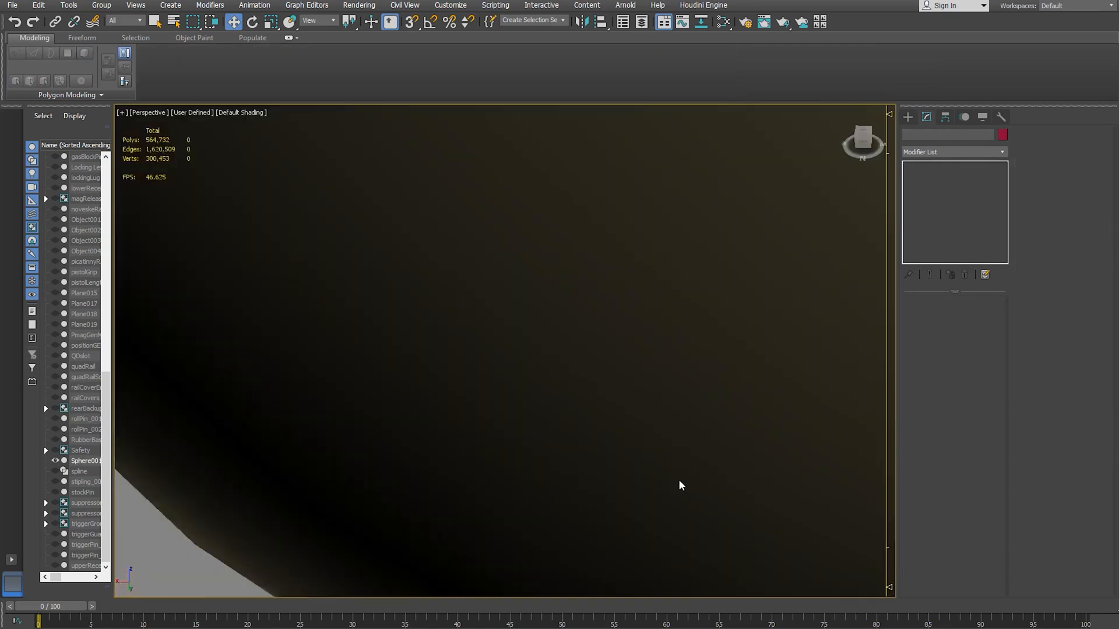
{"action": "mouse_move", "coordinate": [662, 445]}
{"action": "middle_mouse_down", "text": "alt"}
{"action": "mouse_move", "coordinate": [635, 465]}
{"action": "mouse_move", "coordinate": [646, 437]}
{"action": "middle_mouse_up", "text": "alt"}
{"action": "scroll", "coordinate": [646, 435], "scroll_direction": "down", "scroll_amount": 4}
{"action": "scroll", "coordinate": [646, 435], "scroll_direction": "down", "scroll_amount": 3}
{"action": "left_click", "coordinate": [671, 431]}
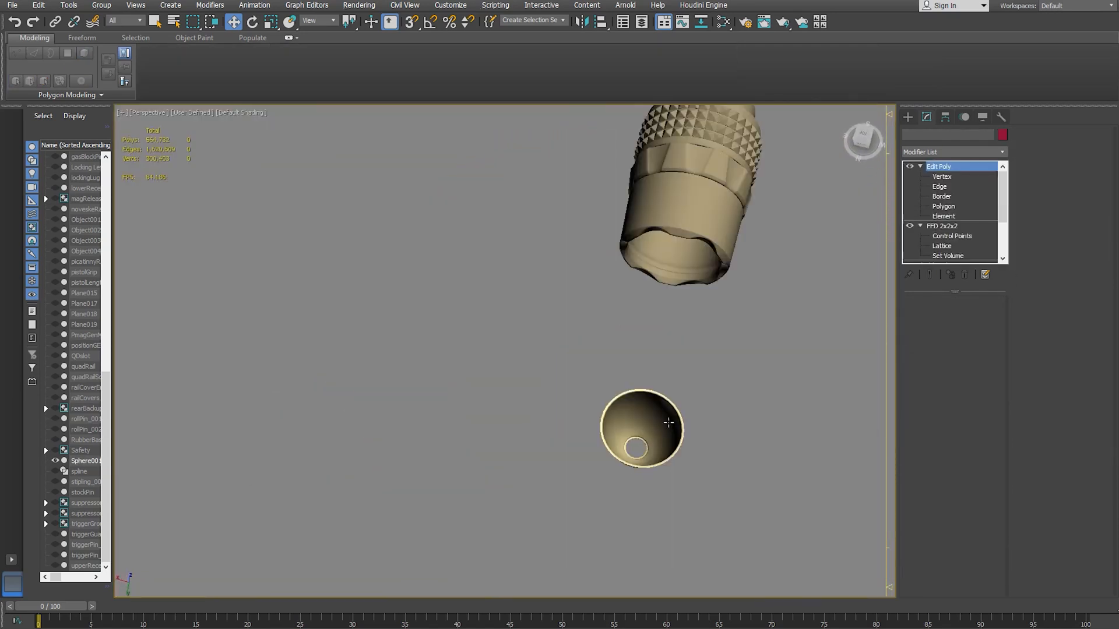
{"action": "middle_click_drag", "start_coordinate": [712, 375], "coordinate": [743, 351], "text": "alt"}
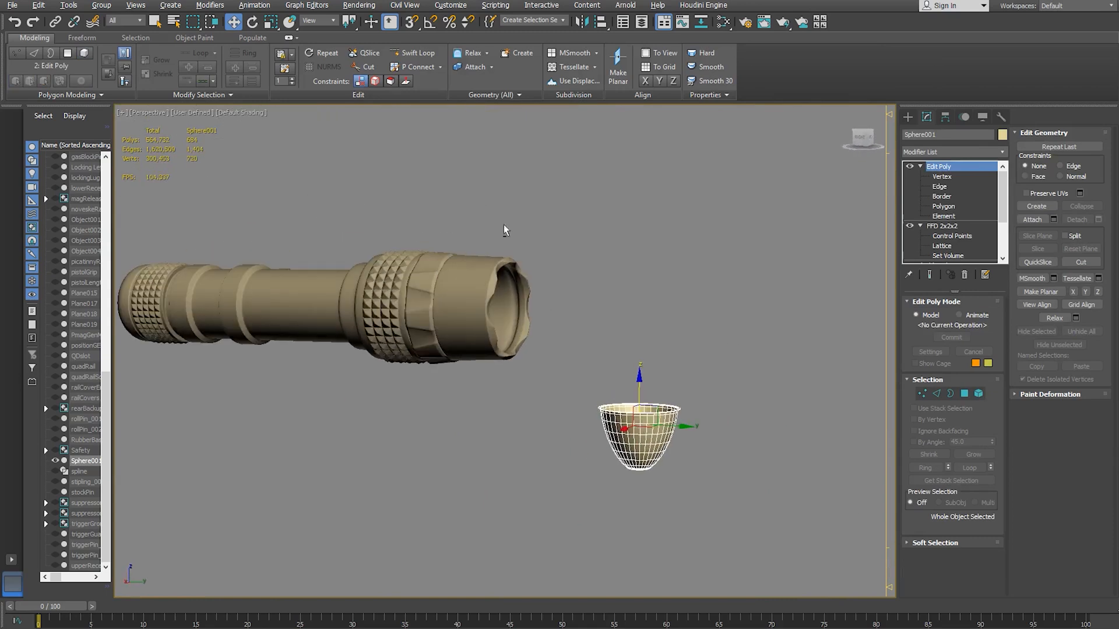
{"action": "key", "text": "e"}
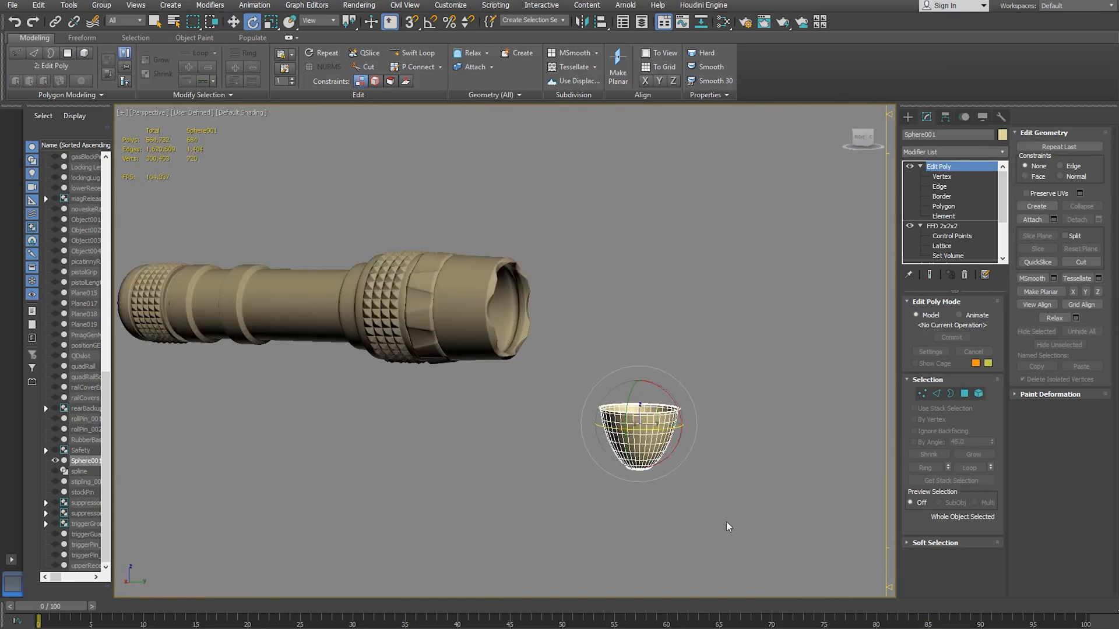
{"action": "left_click_drag", "start_coordinate": [670, 398], "coordinate": [686, 467]}
{"action": "key", "text": "ctrl+z"}
{"action": "key", "text": "a"}
{"action": "left_click_drag", "start_coordinate": [666, 386], "coordinate": [687, 447]}
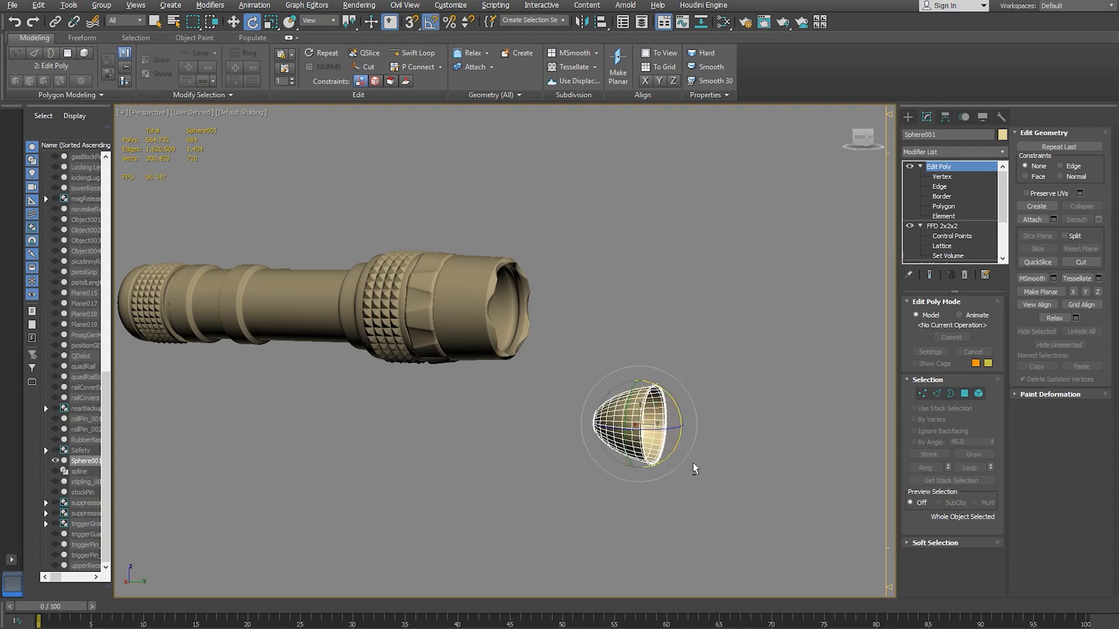
- Align the bowl to the flashlight body Cylinder099 in X, Y and Z position, pivot point to pivot point
{"action": "middle_click_drag", "start_coordinate": [693, 463], "coordinate": [641, 477], "text": "alt"}
{"action": "key", "text": "w"}
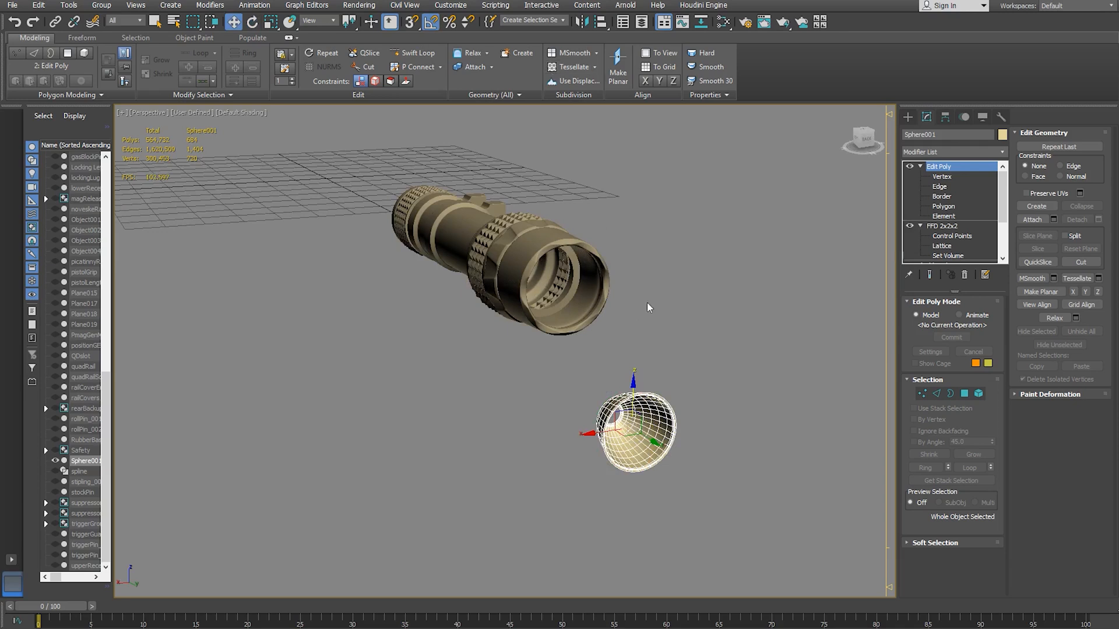
{"action": "left_click", "coordinate": [603, 23]}
{"action": "left_click", "coordinate": [571, 247]}
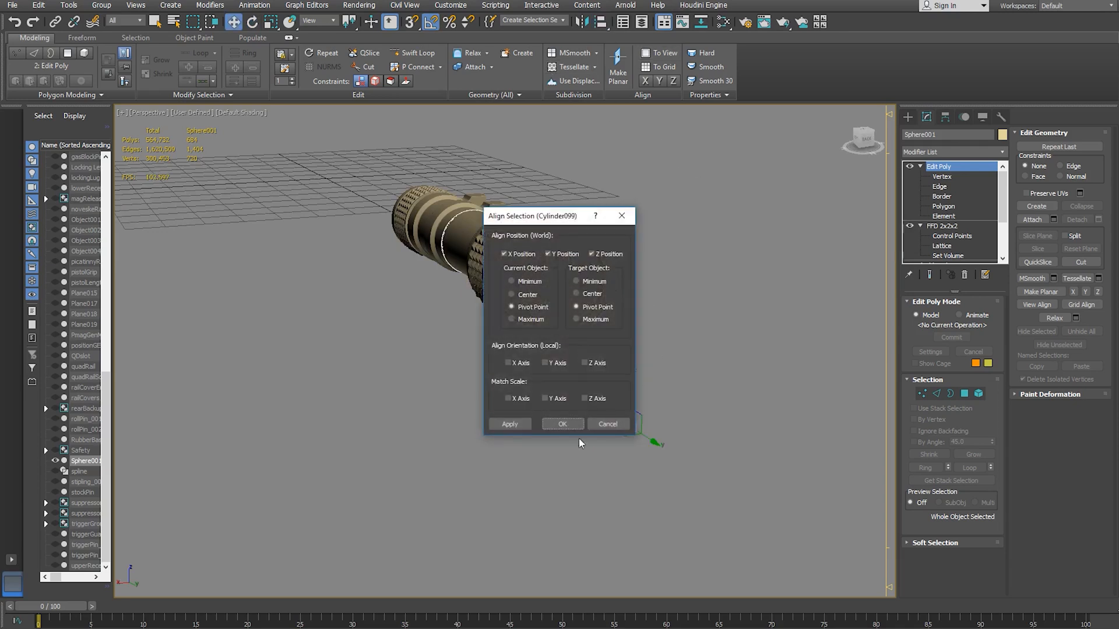
{"action": "left_click_drag", "start_coordinate": [535, 221], "coordinate": [703, 226]}
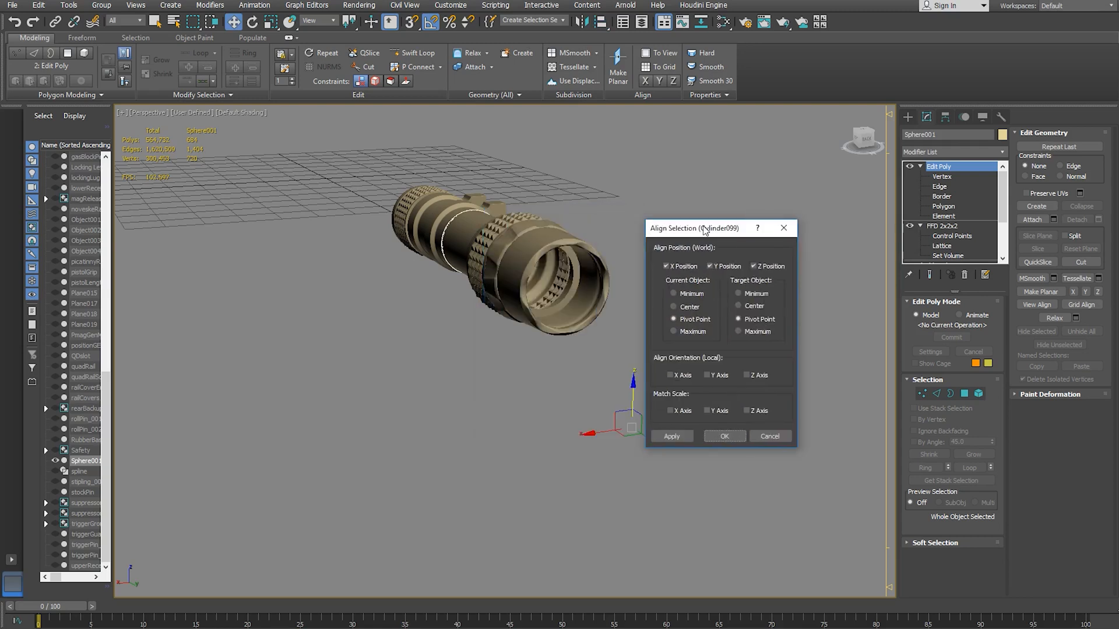
{"action": "left_click", "coordinate": [724, 436]}
- Move the bowl forward along the flashlight's axis into the front of the head
{"action": "middle_click_drag", "start_coordinate": [580, 365], "coordinate": [537, 306], "text": "alt"}
{"action": "left_click_drag", "start_coordinate": [510, 265], "coordinate": [606, 307]}
{"action": "key", "text": "f"}
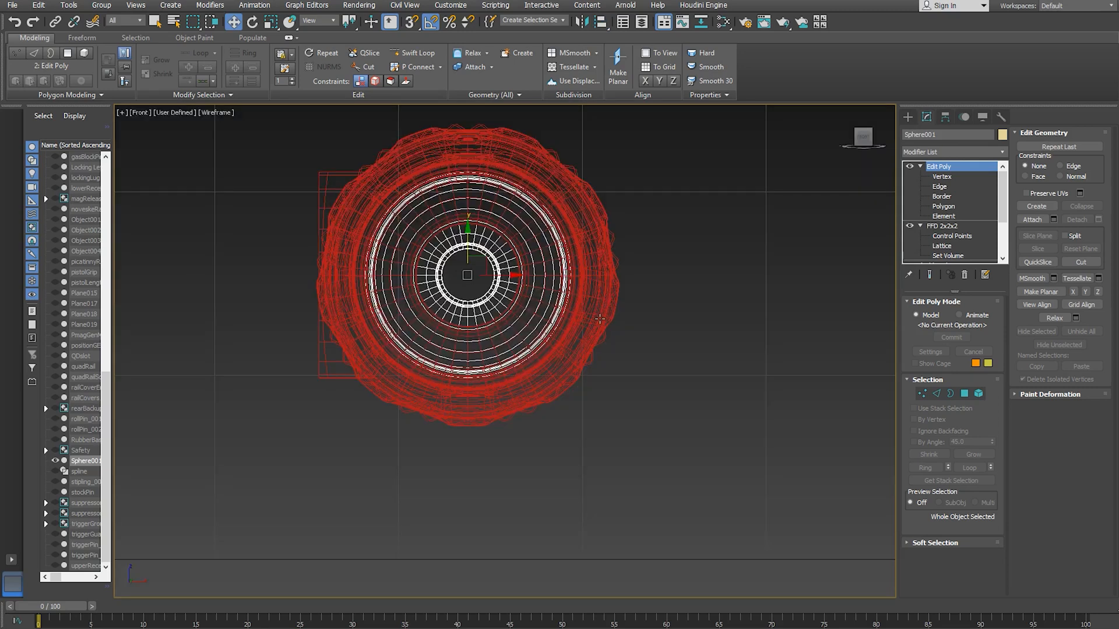
{"action": "key", "text": "shift+z"}
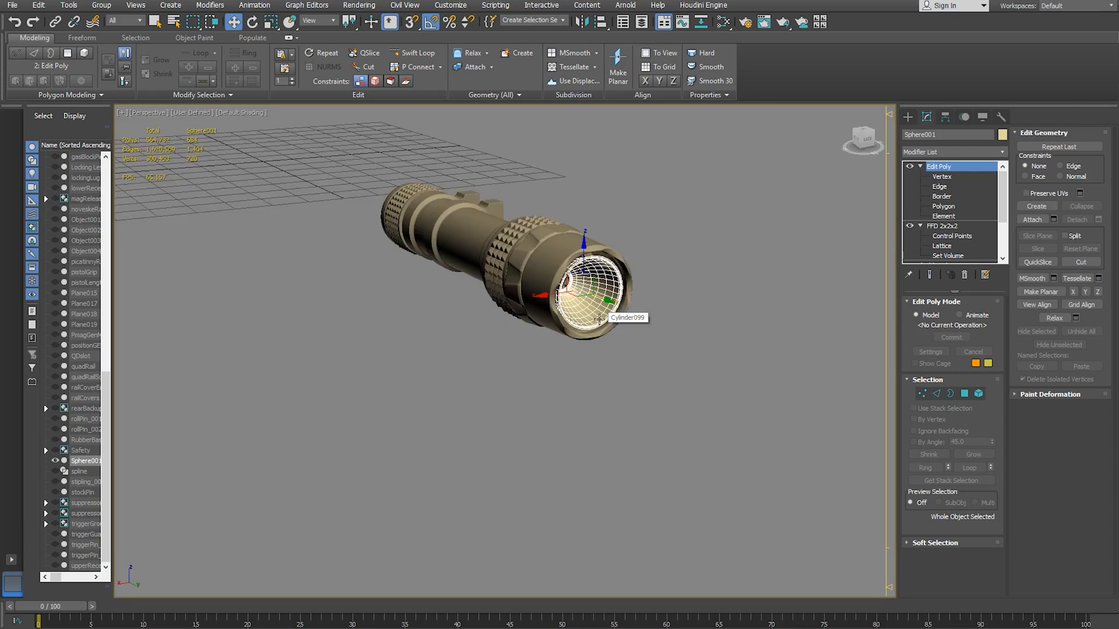
{"action": "key", "text": "z"}
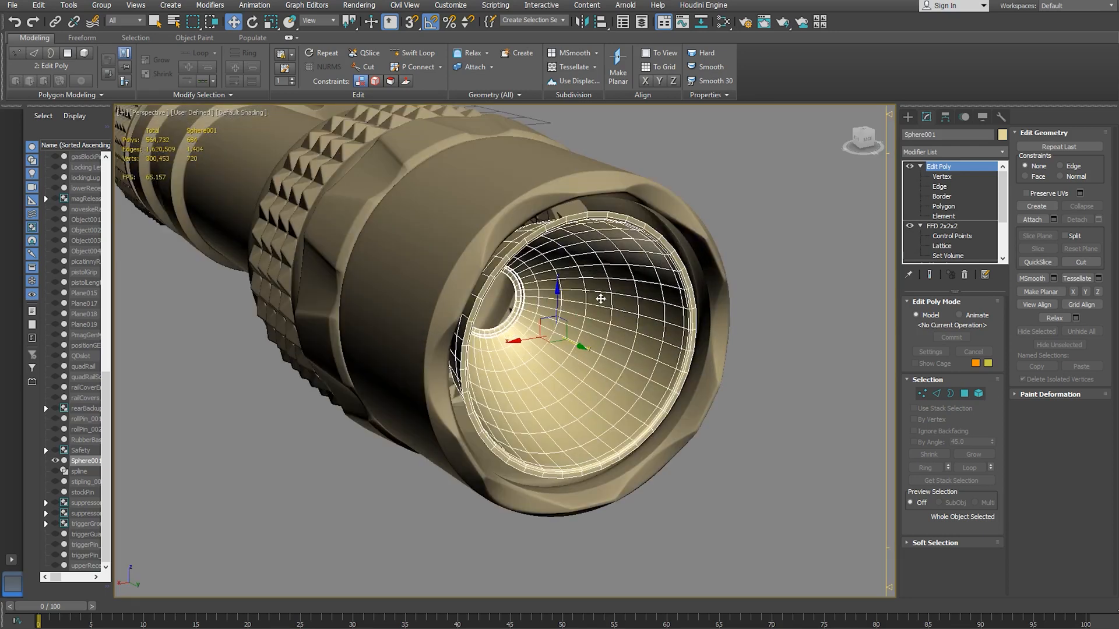
- Scale the bowl up uniformly to fill the head's inner diameter and push it slightly deeper along the axis
{"action": "scroll", "coordinate": [601, 299], "scroll_direction": "up", "scroll_amount": 1}
{"action": "middle_click_drag", "start_coordinate": [596, 317], "coordinate": [579, 308], "text": "alt"}
{"action": "key", "text": "r"}
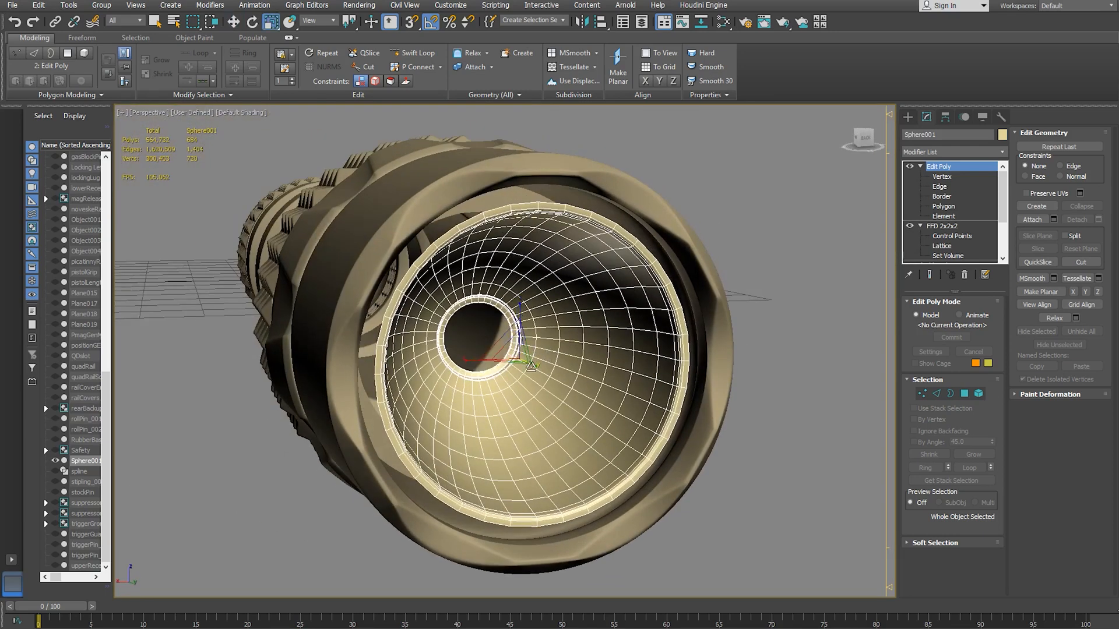
{"action": "mouse_move", "coordinate": [527, 362]}
{"action": "left_mouse_down"}
{"action": "mouse_move", "coordinate": [524, 352]}
{"action": "mouse_move", "coordinate": [537, 348]}
{"action": "left_mouse_up"}
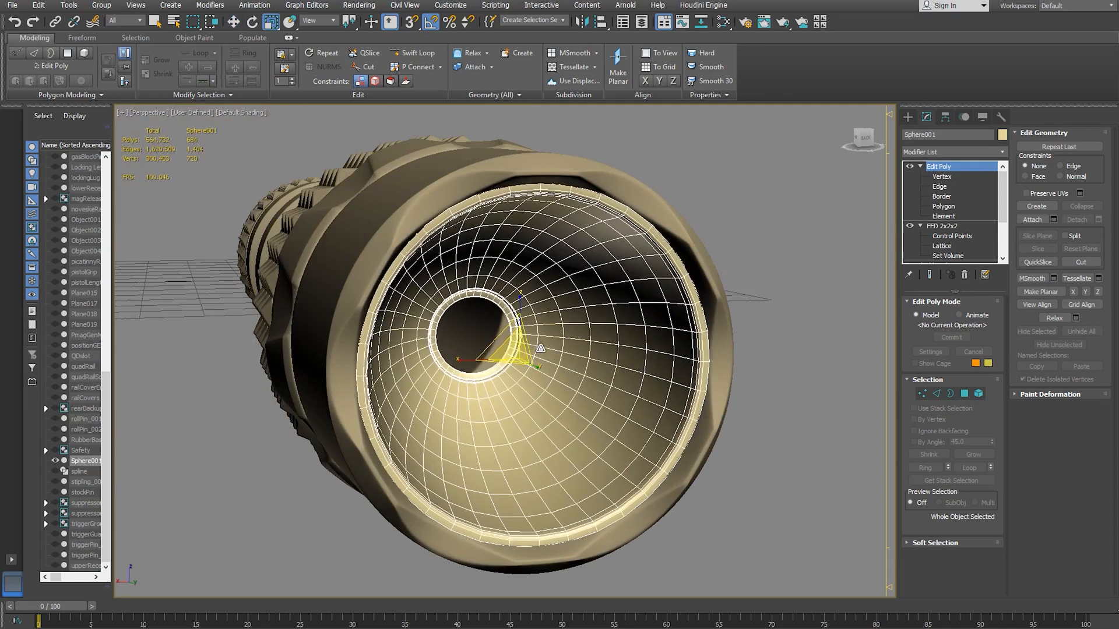
{"action": "middle_click_drag", "start_coordinate": [541, 348], "coordinate": [558, 351], "text": "alt"}
{"action": "key", "text": "w"}
{"action": "left_click_drag", "start_coordinate": [561, 374], "coordinate": [547, 359]}
{"action": "scroll", "coordinate": [575, 362], "scroll_direction": "up", "scroll_amount": 3}
{"action": "middle_click_drag", "start_coordinate": [575, 361], "coordinate": [581, 339], "text": "alt"}
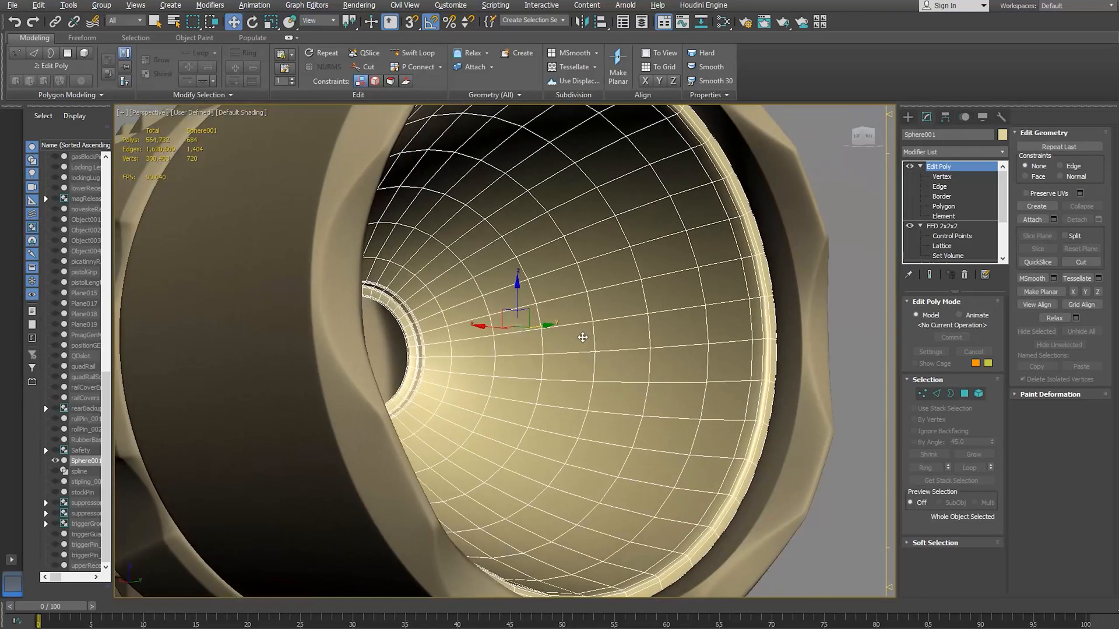
- Fine-tune the bowl's uniform scale and slide it further back inside the flashlight head
{"action": "key", "text": "r"}
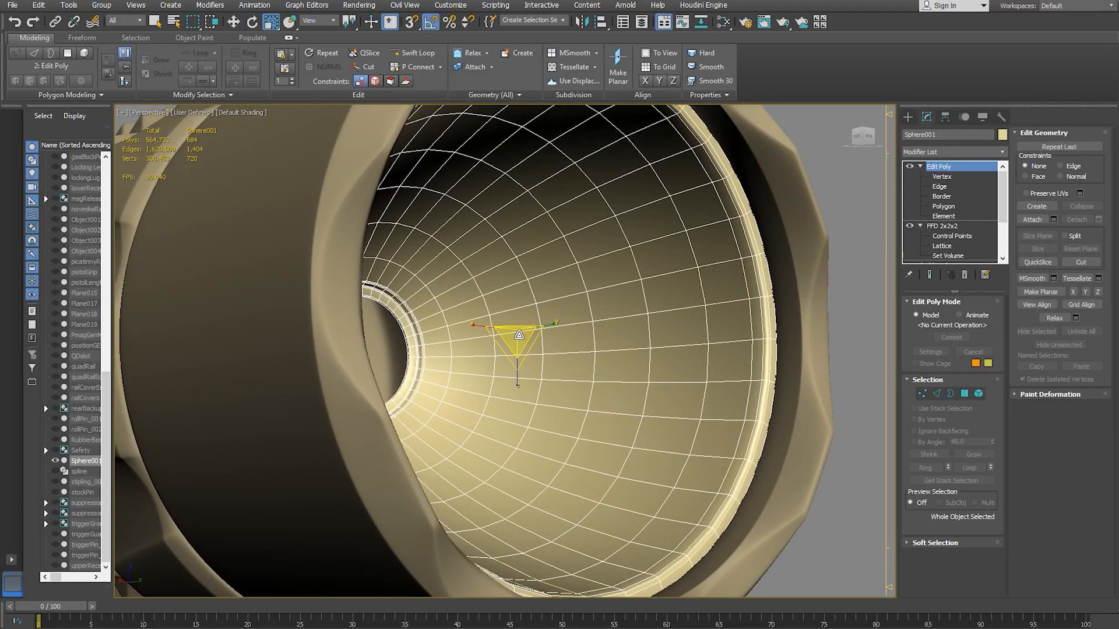
{"action": "left_click_drag", "start_coordinate": [518, 335], "coordinate": [521, 335]}
{"action": "middle_click_drag", "start_coordinate": [524, 335], "coordinate": [496, 368], "text": "alt"}
{"action": "key", "text": "w"}
{"action": "middle_click_drag", "start_coordinate": [510, 378], "coordinate": [648, 341], "text": "alt"}
{"action": "left_click_drag", "start_coordinate": [649, 341], "coordinate": [676, 348]}
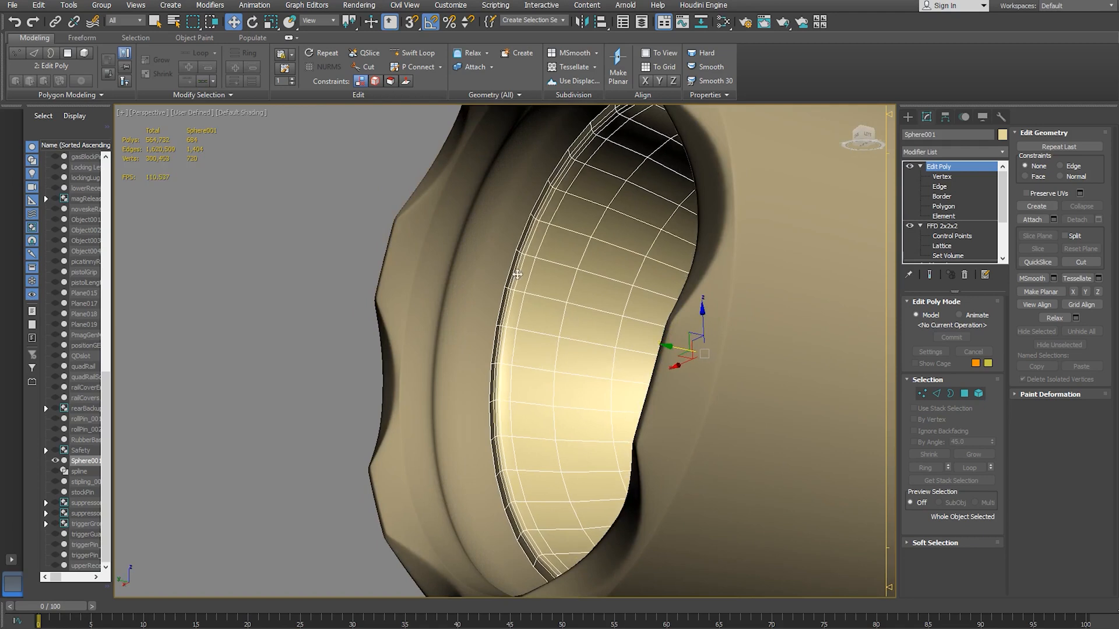
- Turn off TurboSmooth on the flashlight body and move the bowl slightly toward the front opening
{"action": "left_click", "coordinate": [502, 240]}
{"action": "left_click", "coordinate": [910, 167]}
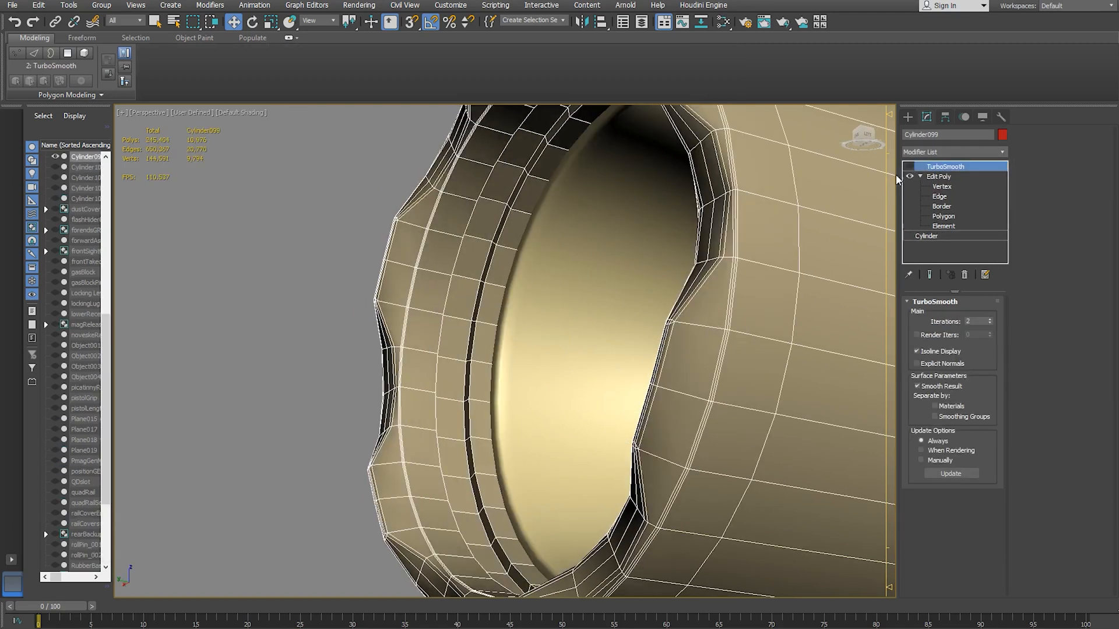
{"action": "left_click", "coordinate": [521, 329]}
{"action": "left_click_drag", "start_coordinate": [669, 350], "coordinate": [648, 348]}
- Adjust the bowl's uniform scale so its flanged rim fits against the unsmoothed inner wall of the head
{"action": "key", "text": "r"}
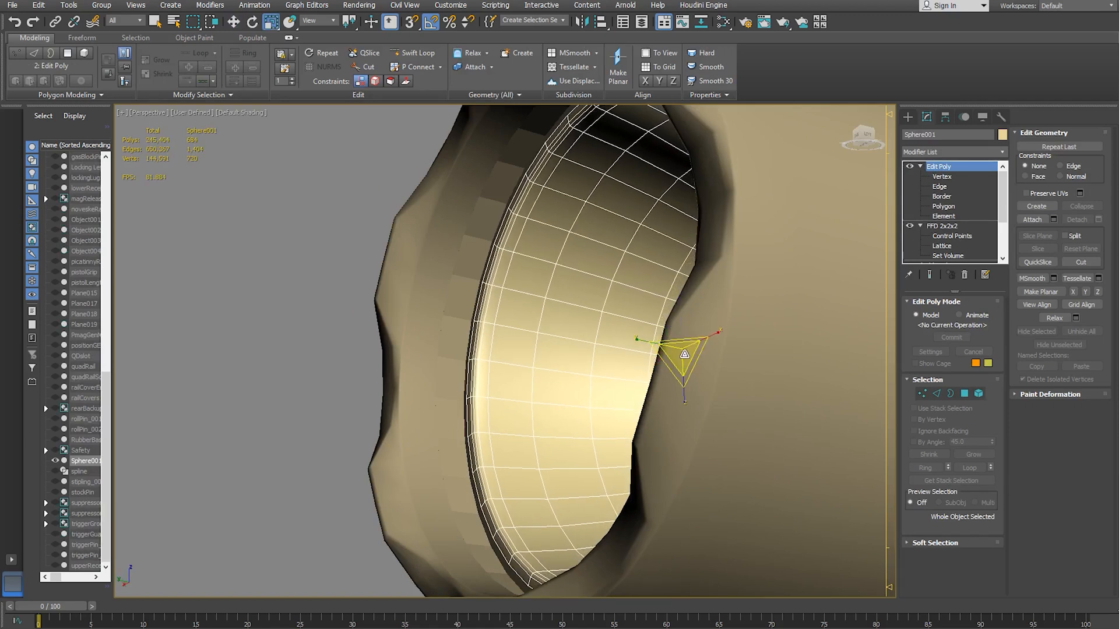
{"action": "mouse_move", "coordinate": [688, 351]}
{"action": "middle_mouse_down", "text": "alt"}
{"action": "mouse_move", "coordinate": [649, 370]}
{"action": "mouse_move", "coordinate": [693, 370]}
{"action": "mouse_move", "coordinate": [672, 351]}
{"action": "middle_mouse_up", "text": "alt"}
{"action": "left_click_drag", "start_coordinate": [741, 354], "coordinate": [746, 352]}
{"action": "middle_click_drag", "start_coordinate": [697, 369], "coordinate": [633, 391], "text": "alt"}
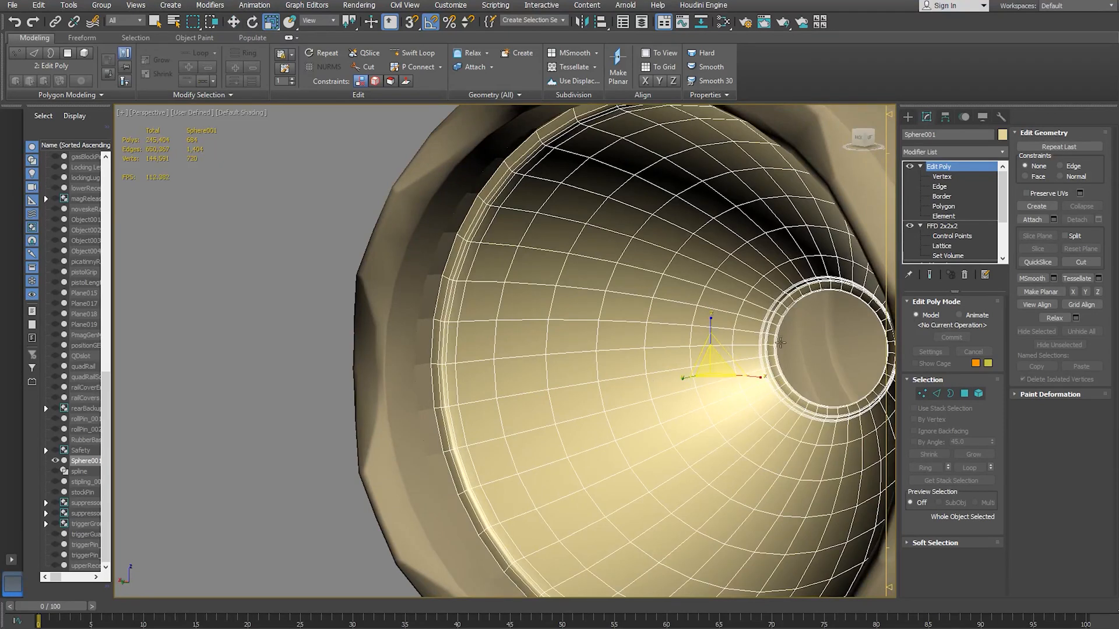
{"action": "left_click_drag", "start_coordinate": [712, 365], "coordinate": [704, 364]}
{"action": "scroll", "coordinate": [659, 355], "scroll_direction": "down", "scroll_amount": 5}
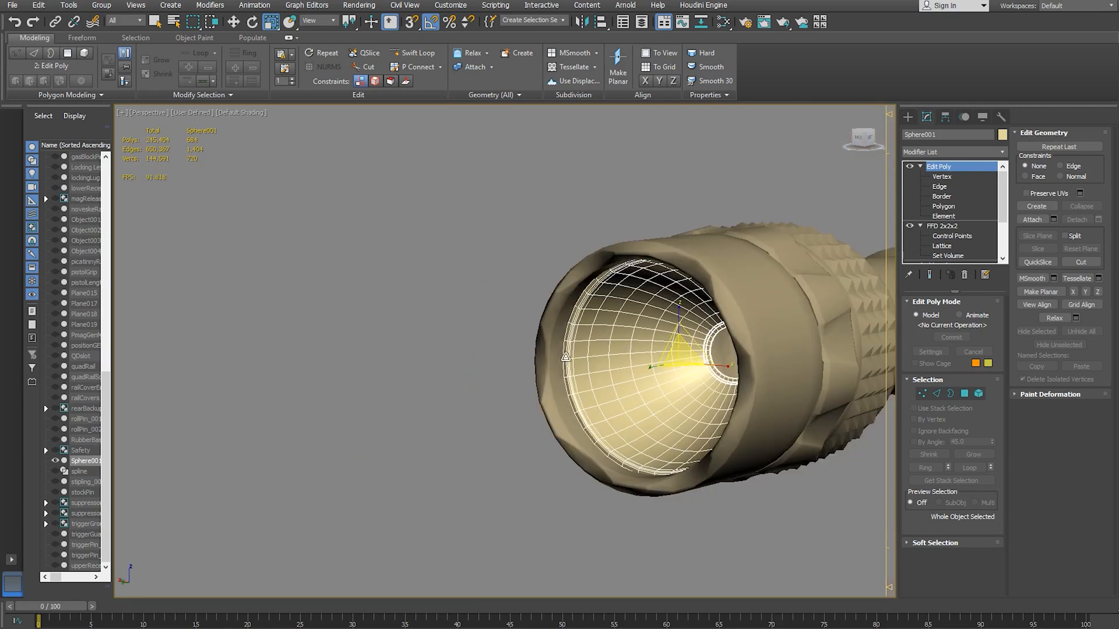
- Examine how the bowl's rim sits inside the flashlight head from the front and at an angle
{"action": "left_click", "coordinate": [425, 303]}
{"action": "middle_click_drag", "start_coordinate": [425, 303], "coordinate": [425, 369], "text": "alt"}
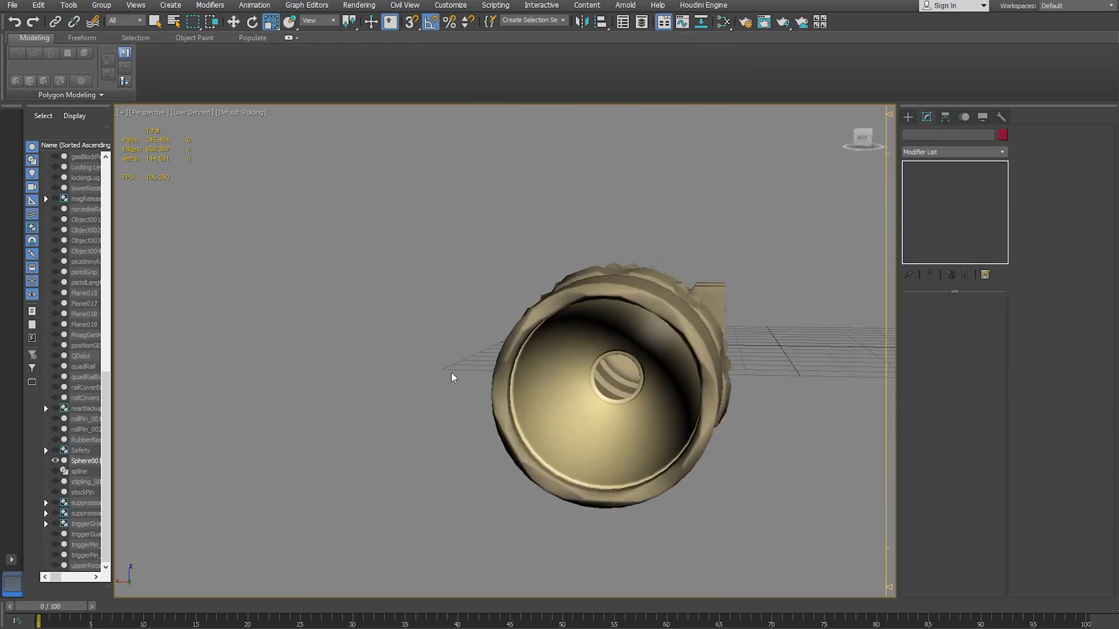
{"action": "left_click", "coordinate": [500, 402]}
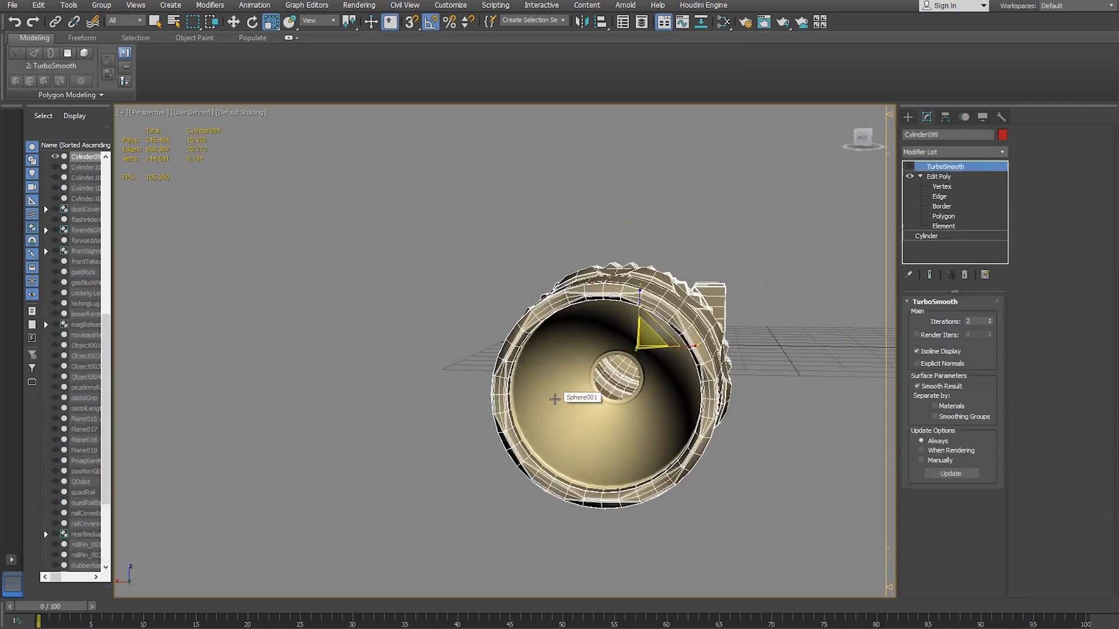
{"action": "key", "text": "z"}
{"action": "left_click", "coordinate": [698, 475]}
{"action": "middle_click_drag", "start_coordinate": [698, 475], "coordinate": [388, 435], "text": "alt"}
{"action": "scroll", "coordinate": [375, 388], "scroll_direction": "up", "scroll_amount": 5}
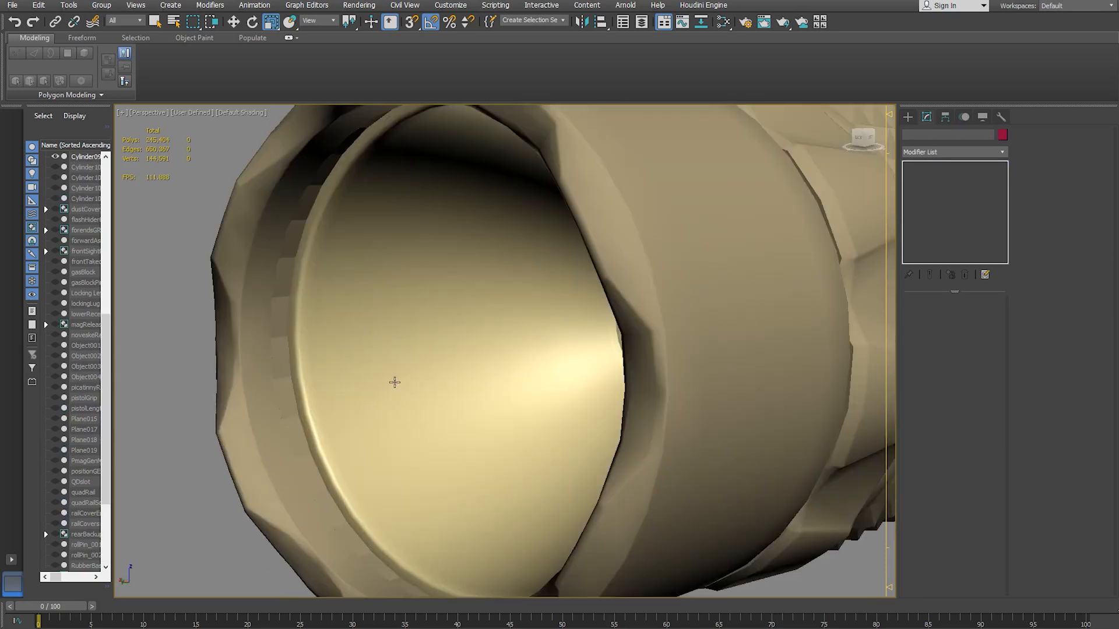
- Hide the reflector bowl and select the flashlight body to expose the head's interior
{"action": "left_click", "coordinate": [640, 328]}
{"action": "right_click", "coordinate": [278, 328]}
{"action": "left_click", "coordinate": [324, 224]}
{"action": "middle_click_drag", "start_coordinate": [320, 384], "coordinate": [753, 304]}
{"action": "scroll", "coordinate": [434, 384], "scroll_direction": "up", "scroll_amount": 5}
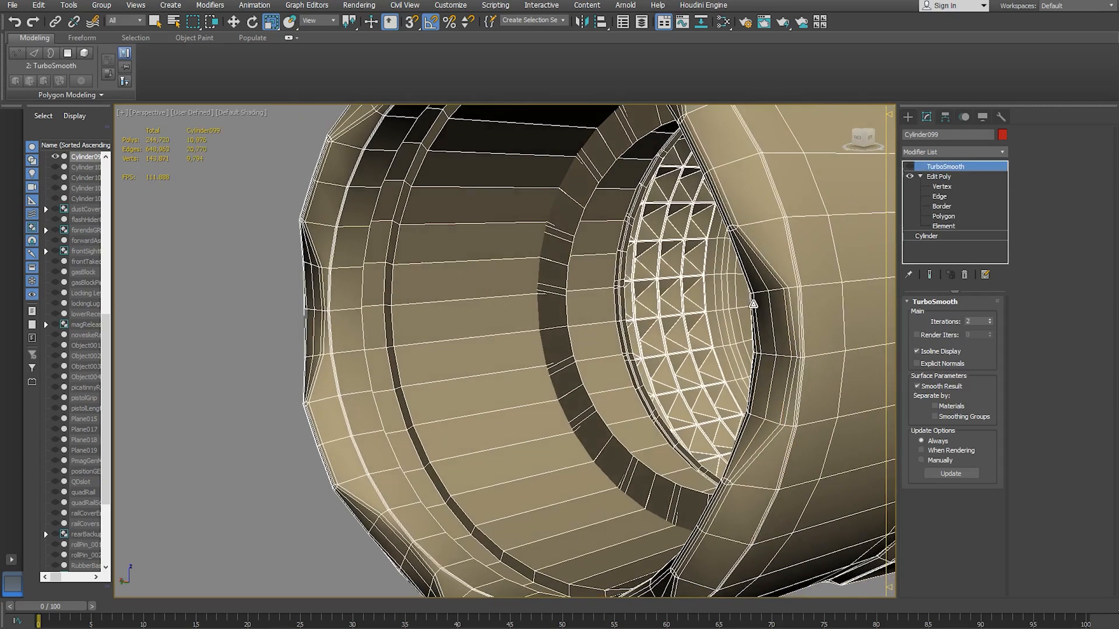
- Chamfer the four edge loops bordering the narrow steps inside the flashlight head by about 0.468" with one segment
{"action": "left_click", "coordinate": [938, 199]}
{"action": "double_click", "coordinate": [383, 348]}
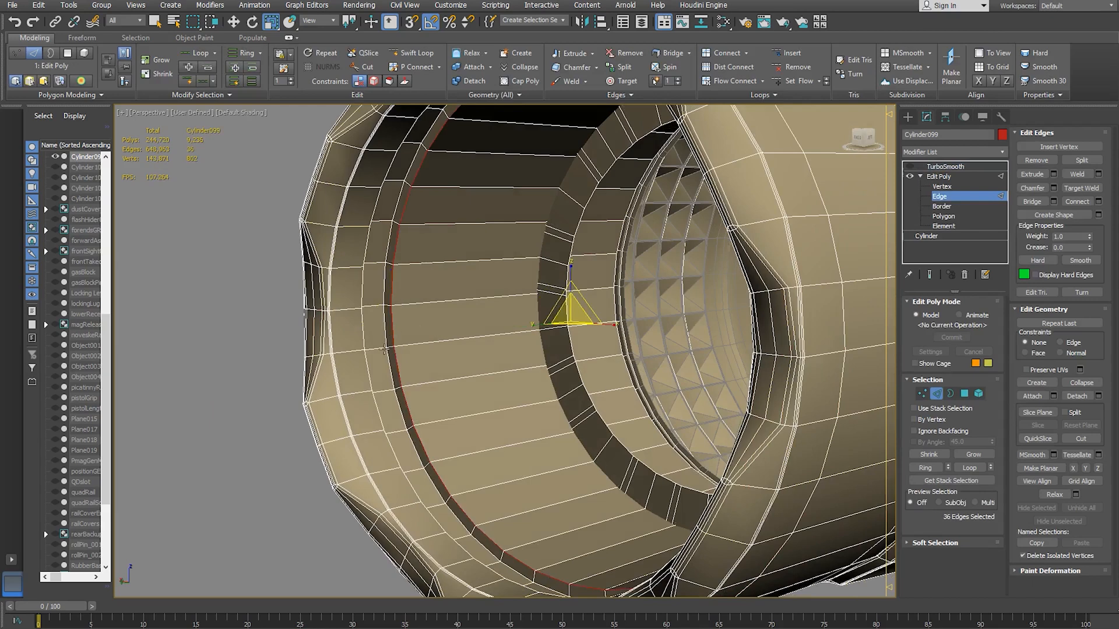
{"action": "double_click", "coordinate": [389, 364], "text": "ctrl"}
{"action": "middle_click_drag", "start_coordinate": [393, 372], "coordinate": [263, 373], "text": "alt"}
{"action": "scroll", "coordinate": [377, 423], "scroll_direction": "up", "scroll_amount": 8}
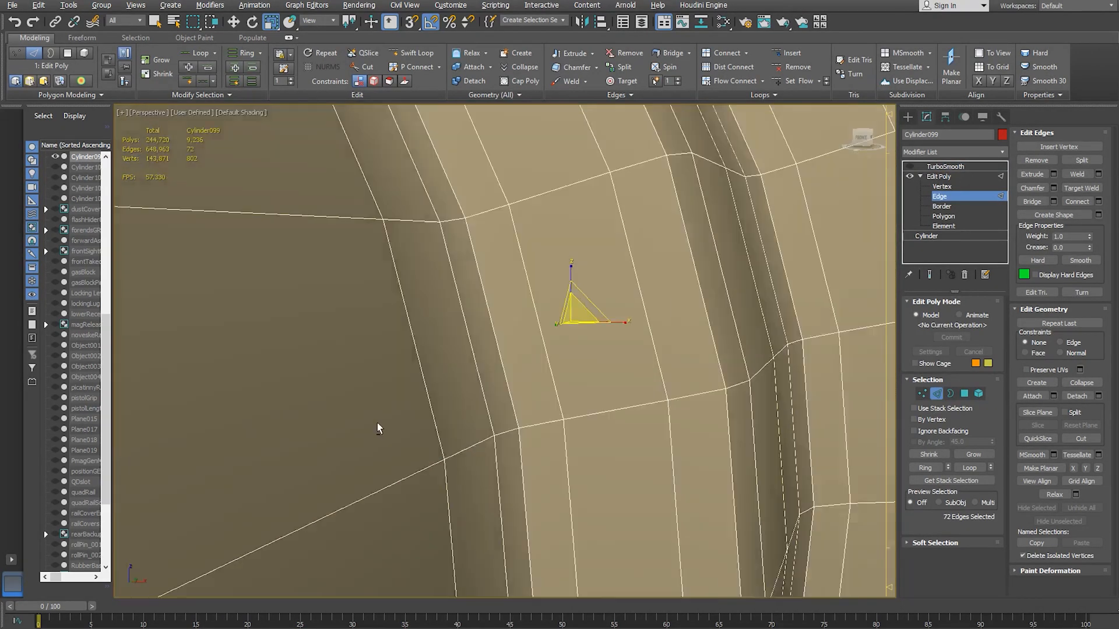
{"action": "middle_click_drag", "start_coordinate": [368, 419], "coordinate": [428, 425], "text": "alt"}
{"action": "scroll", "coordinate": [433, 425], "scroll_direction": "down", "scroll_amount": 5}
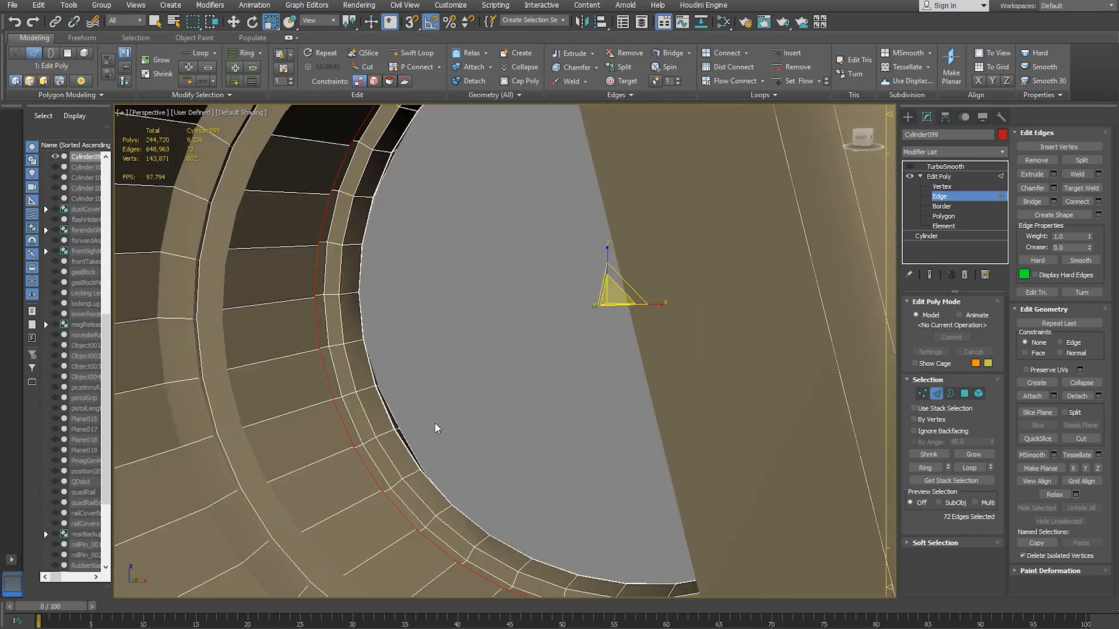
{"action": "scroll", "coordinate": [426, 436], "scroll_direction": "up", "scroll_amount": 5}
{"action": "scroll", "coordinate": [417, 435], "scroll_direction": "down", "scroll_amount": 2}
{"action": "scroll", "coordinate": [403, 441], "scroll_direction": "down", "scroll_amount": 2}
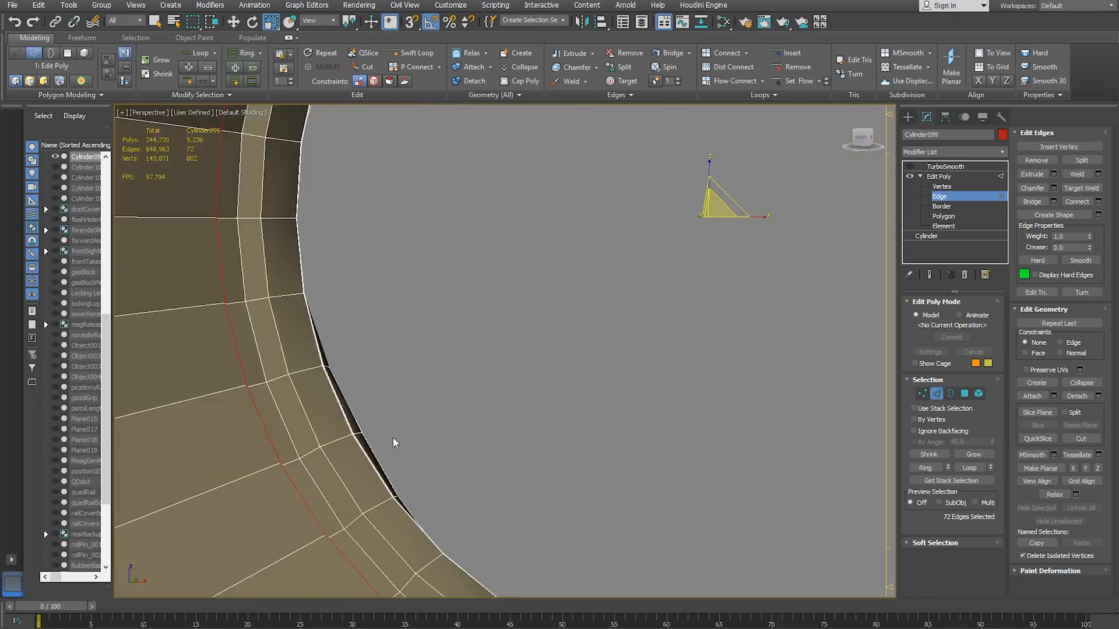
{"action": "double_click", "coordinate": [314, 435], "text": "ctrl"}
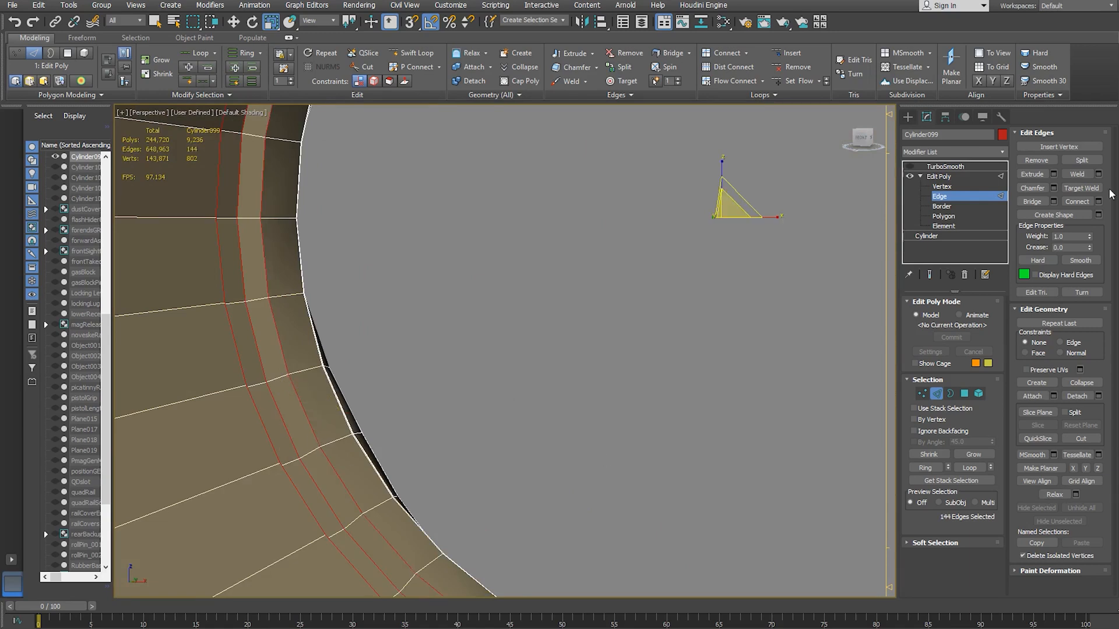
{"action": "left_click", "coordinate": [1053, 188]}
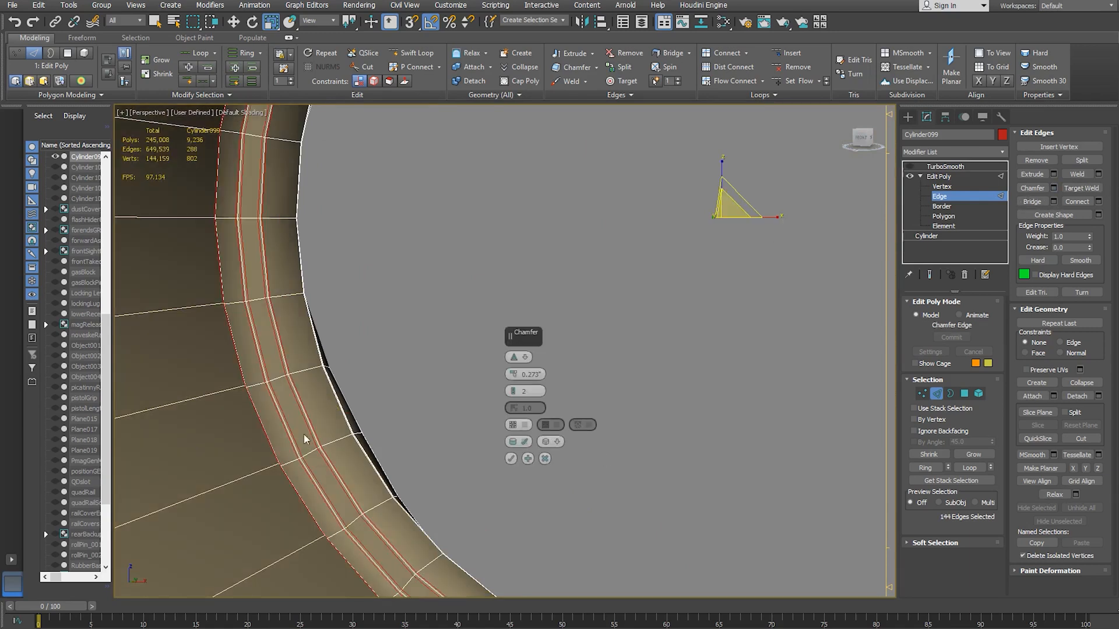
{"action": "middle_click_drag", "start_coordinate": [364, 413], "coordinate": [389, 402], "text": "alt"}
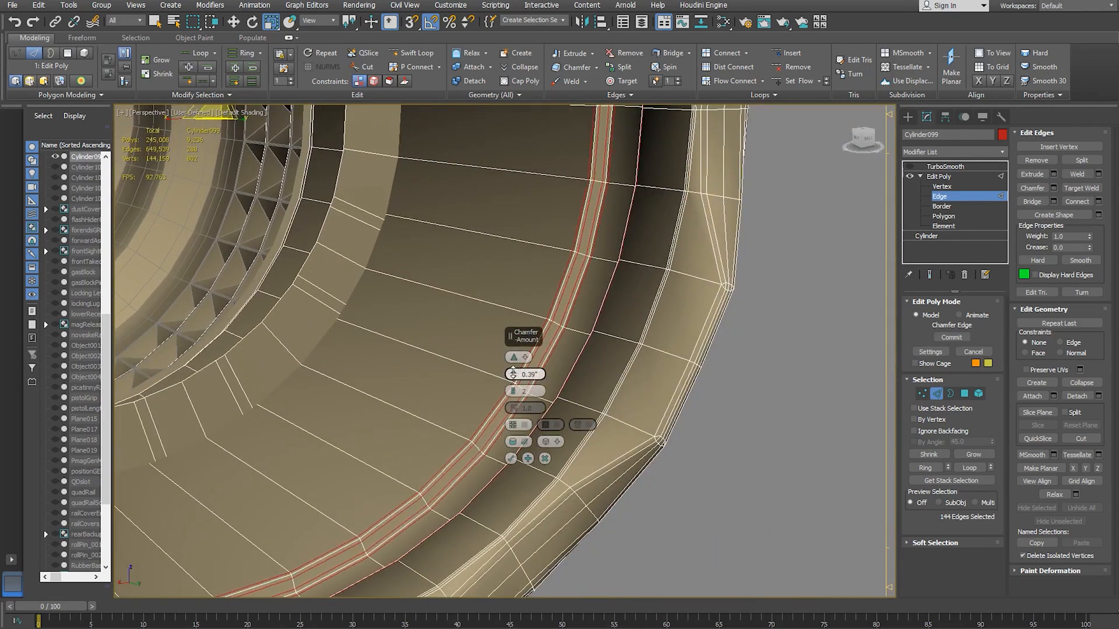
{"action": "left_click_drag", "start_coordinate": [510, 376], "coordinate": [514, 417]}
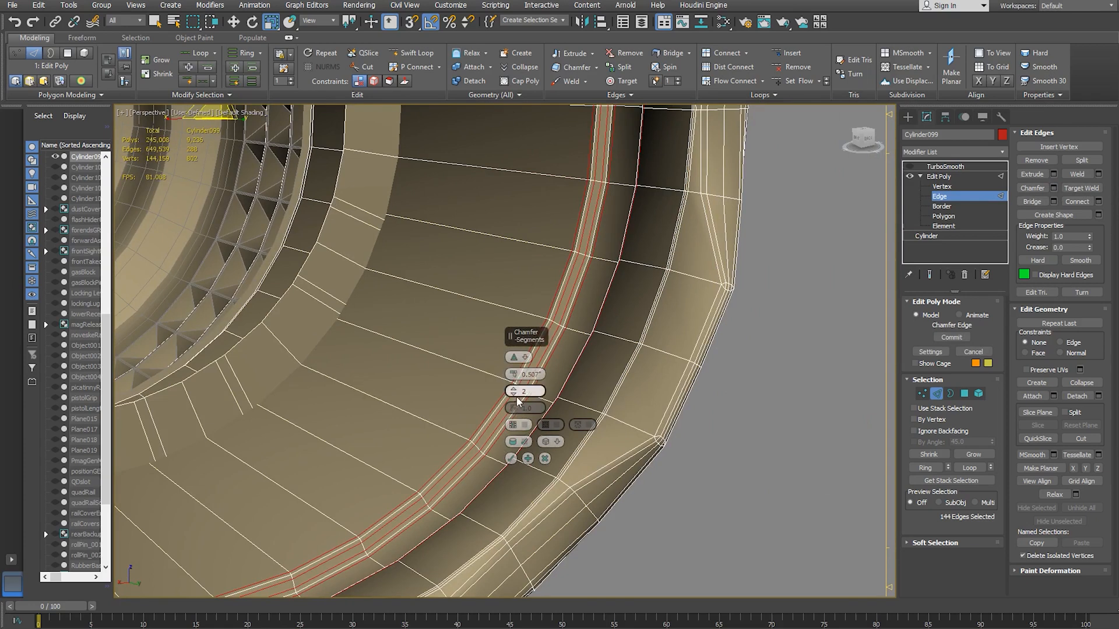
{"action": "left_click_drag", "start_coordinate": [512, 391], "coordinate": [514, 401]}
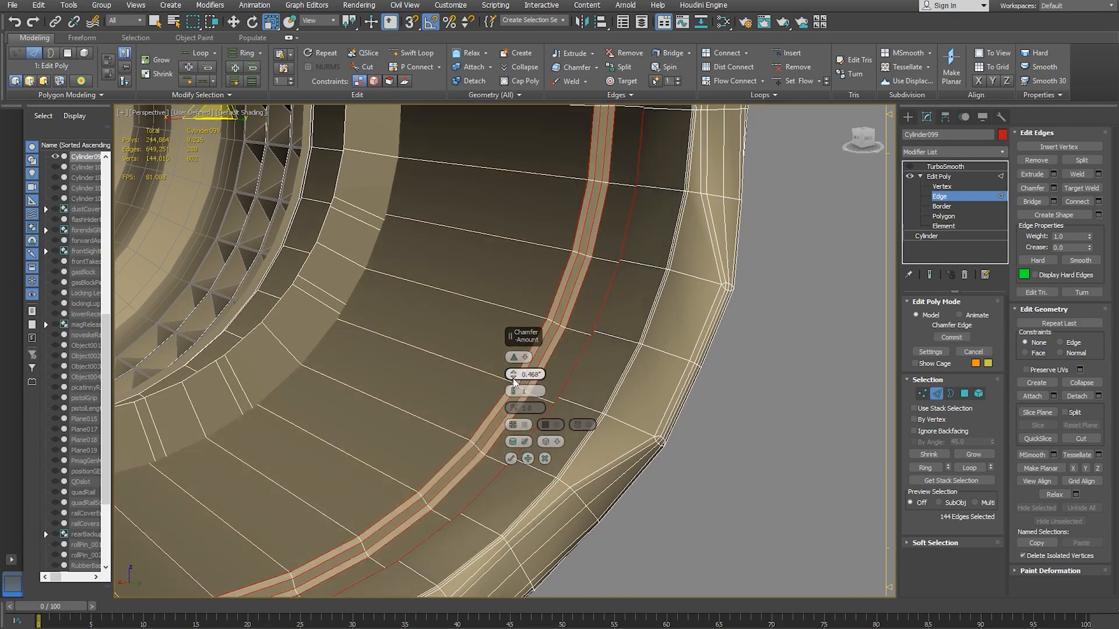
{"action": "left_click", "coordinate": [511, 458]}
- Add three Swift Loop support loops inside the head, one on the inner wall beside the chamfered step and two around the front lip edge
{"action": "left_click", "coordinate": [411, 52]}
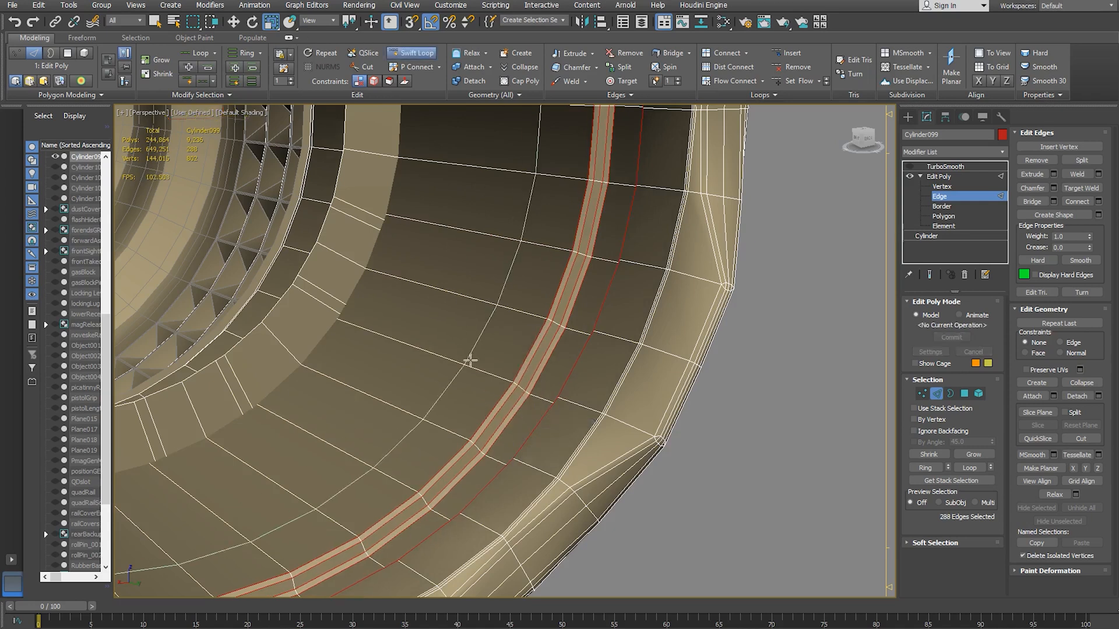
{"action": "left_click", "coordinate": [495, 411]}
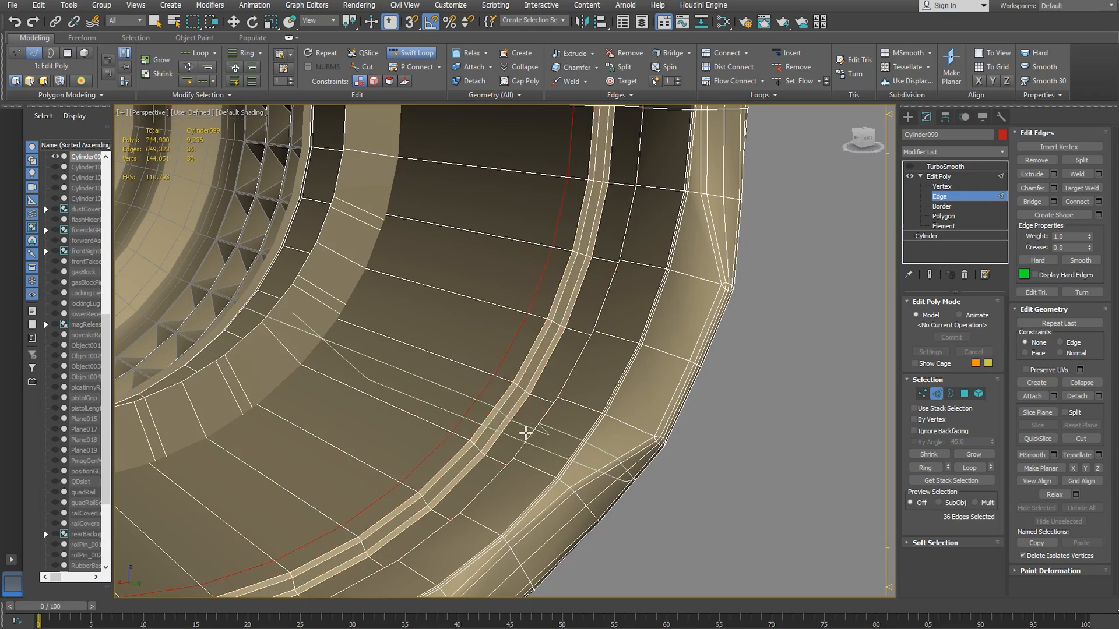
{"action": "scroll", "coordinate": [542, 464], "scroll_direction": "up", "scroll_amount": 3}
{"action": "middle_click_drag", "start_coordinate": [554, 470], "coordinate": [489, 417], "text": "alt"}
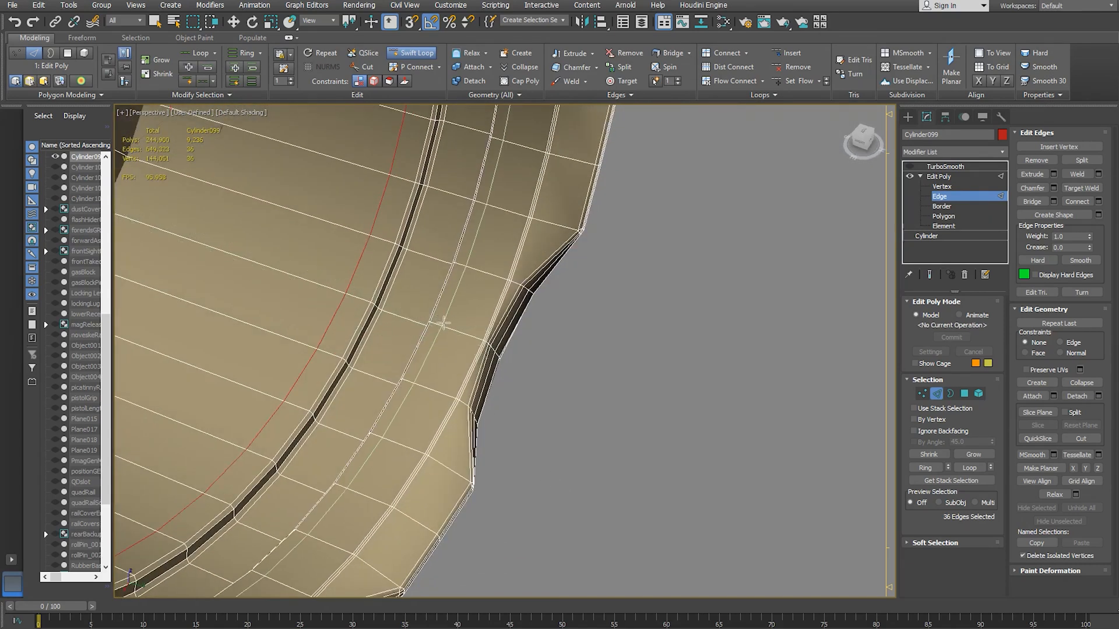
{"action": "left_click", "coordinate": [444, 327]}
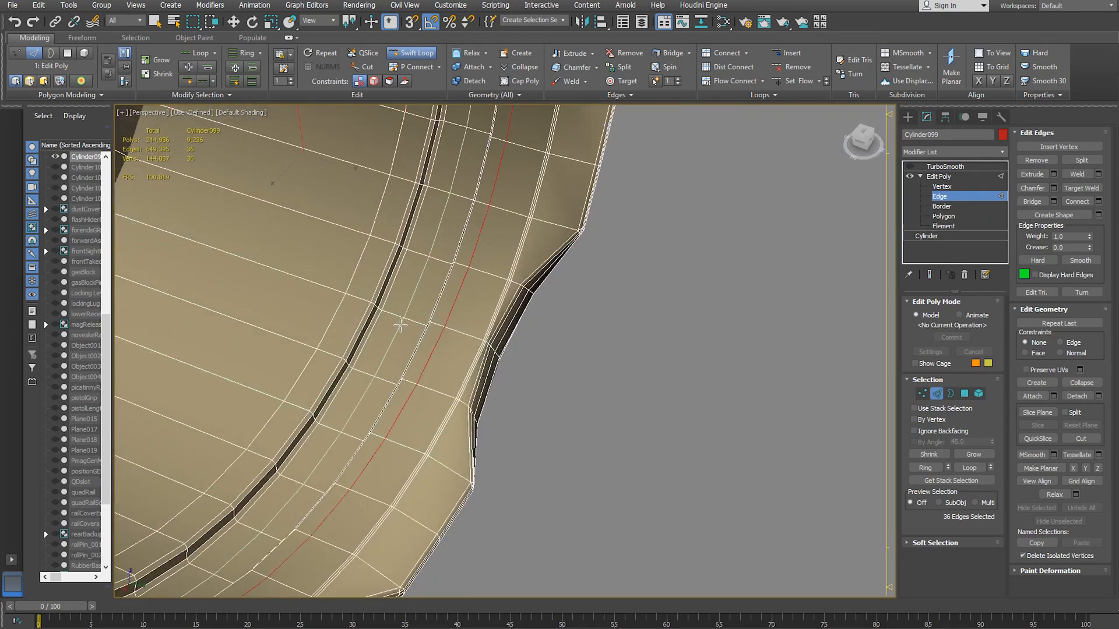
{"action": "left_click", "coordinate": [403, 322]}
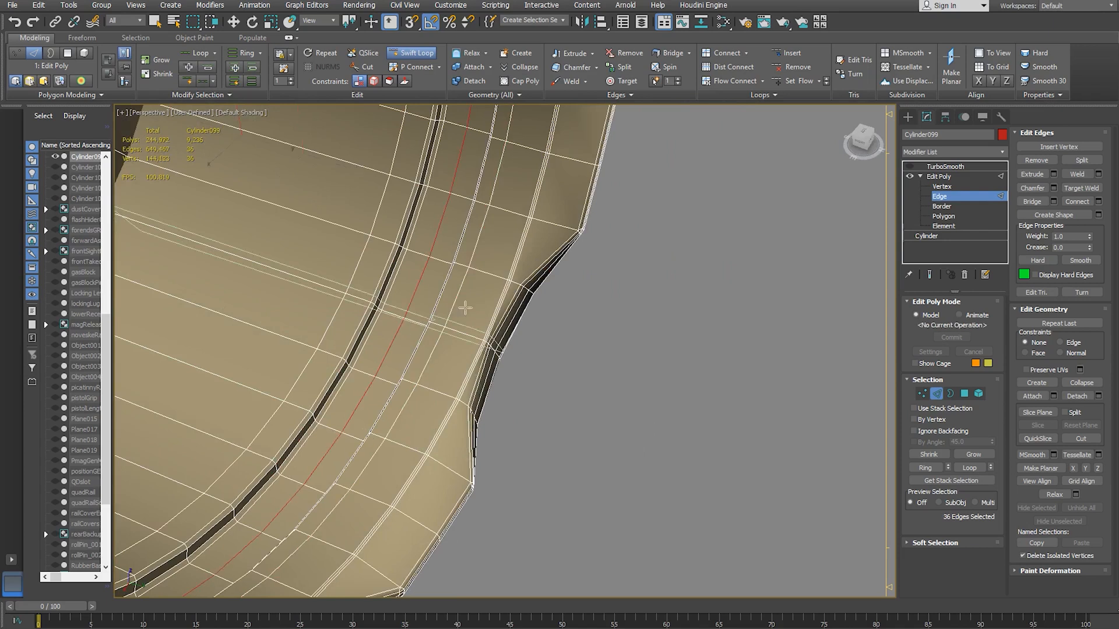
- Leave edge editing, turn TurboSmooth back on for the flashlight body and check the smoothed head opening
{"action": "key", "text": "w"}
{"action": "left_click", "coordinate": [944, 198]}
{"action": "left_click", "coordinate": [910, 167]}
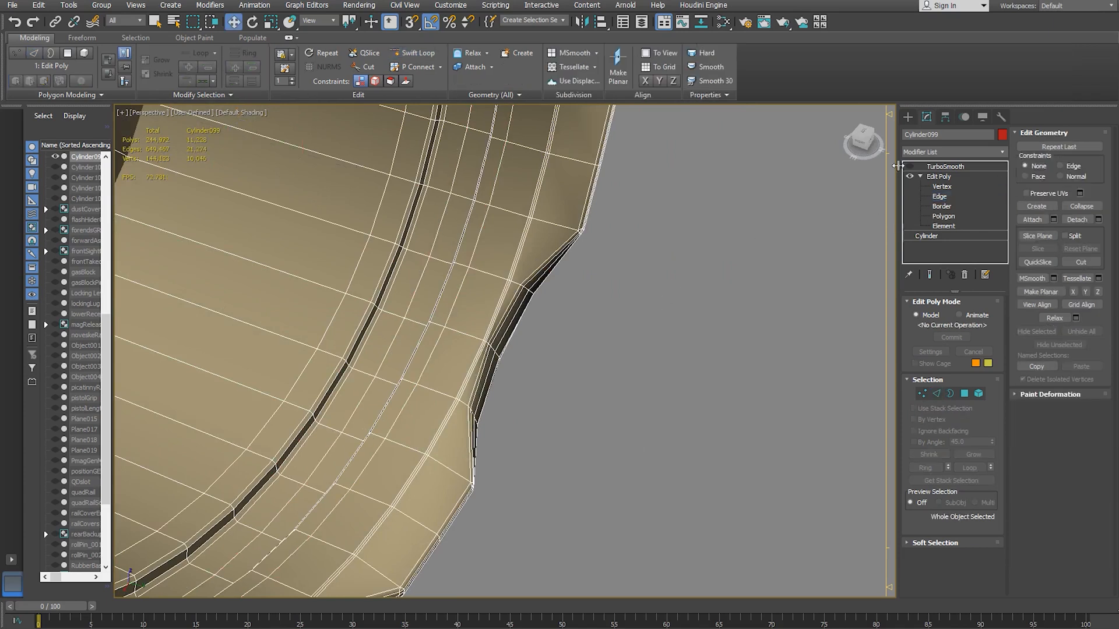
{"action": "left_click", "coordinate": [736, 335]}
{"action": "scroll", "coordinate": [670, 347], "scroll_direction": "down", "scroll_amount": 4}
{"action": "middle_click_drag", "start_coordinate": [670, 352], "coordinate": [639, 346], "text": "alt"}
{"action": "left_click", "coordinate": [436, 255]}
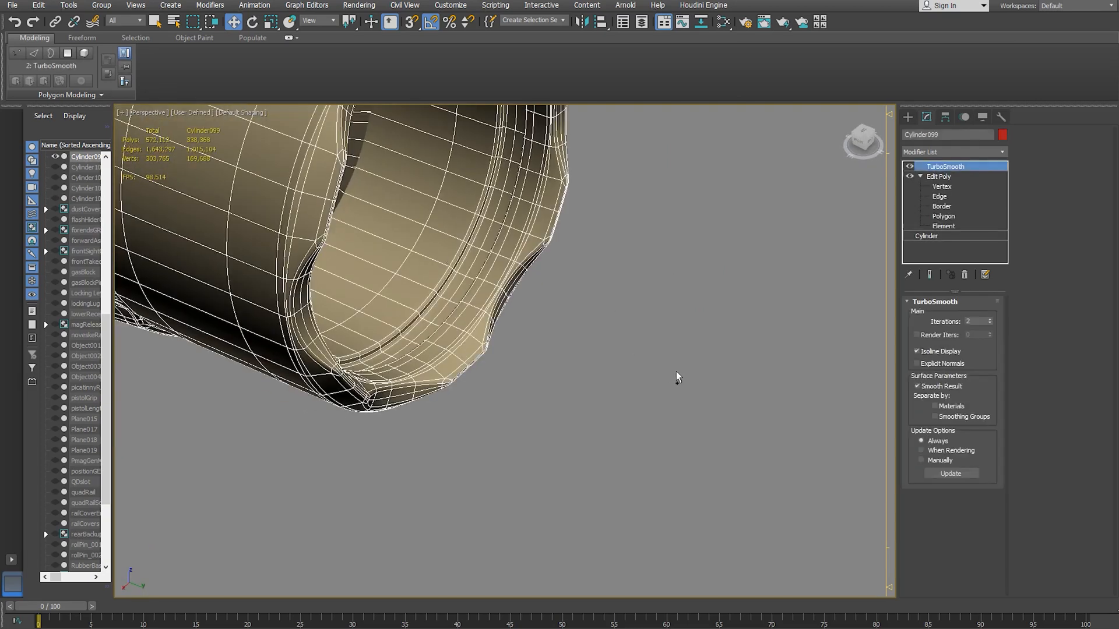
- Bring back the rest of the rifle, then isolate the flashlight body together with the reflector bowl
{"action": "right_click", "coordinate": [674, 361]}
{"action": "left_click", "coordinate": [718, 274]}
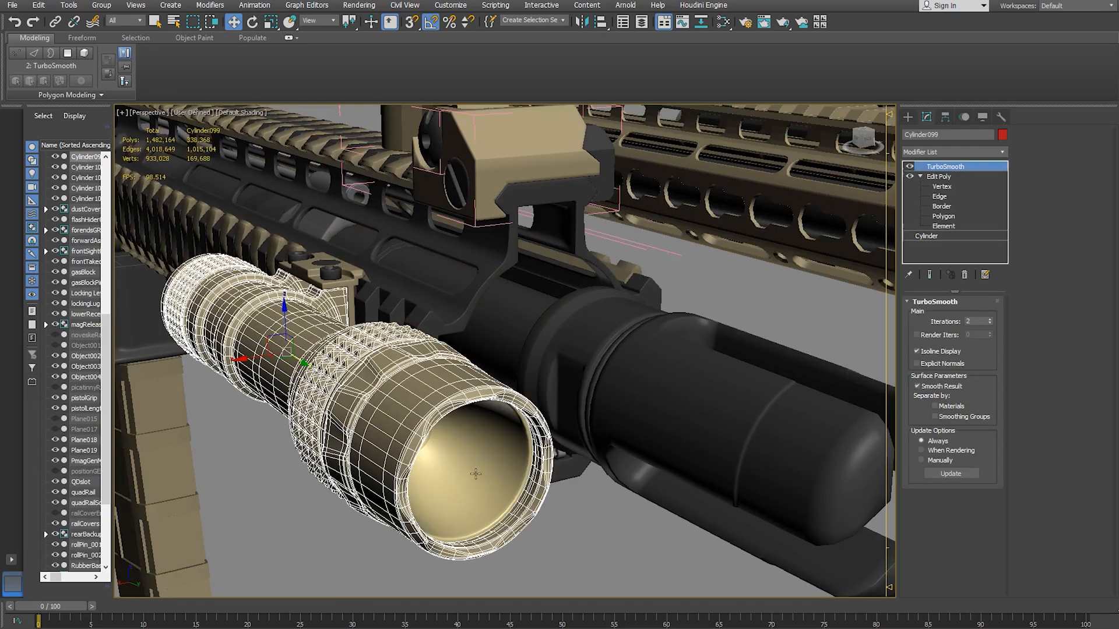
{"action": "left_click", "coordinate": [489, 461], "text": "ctrl"}
{"action": "right_click", "coordinate": [507, 363]}
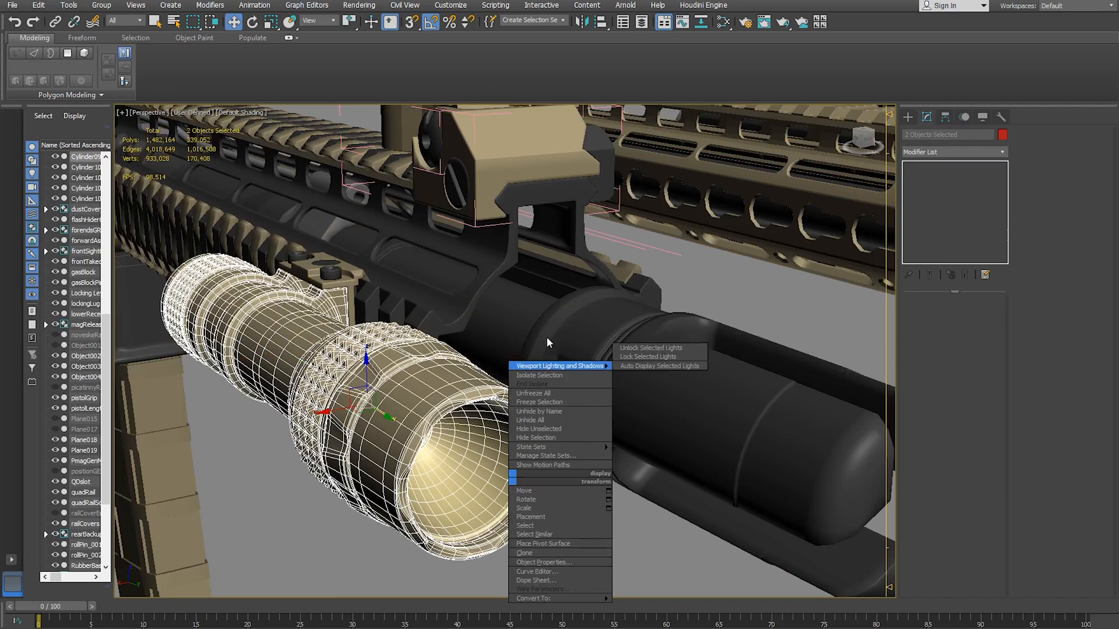
{"action": "left_click", "coordinate": [556, 378]}
{"action": "left_click", "coordinate": [727, 302]}
- Assign the existing steel material to the reflector bowl and check it inside the flashlight head
{"action": "middle_click_drag", "start_coordinate": [727, 301], "coordinate": [576, 315], "text": "alt"}
{"action": "left_click", "coordinate": [424, 353]}
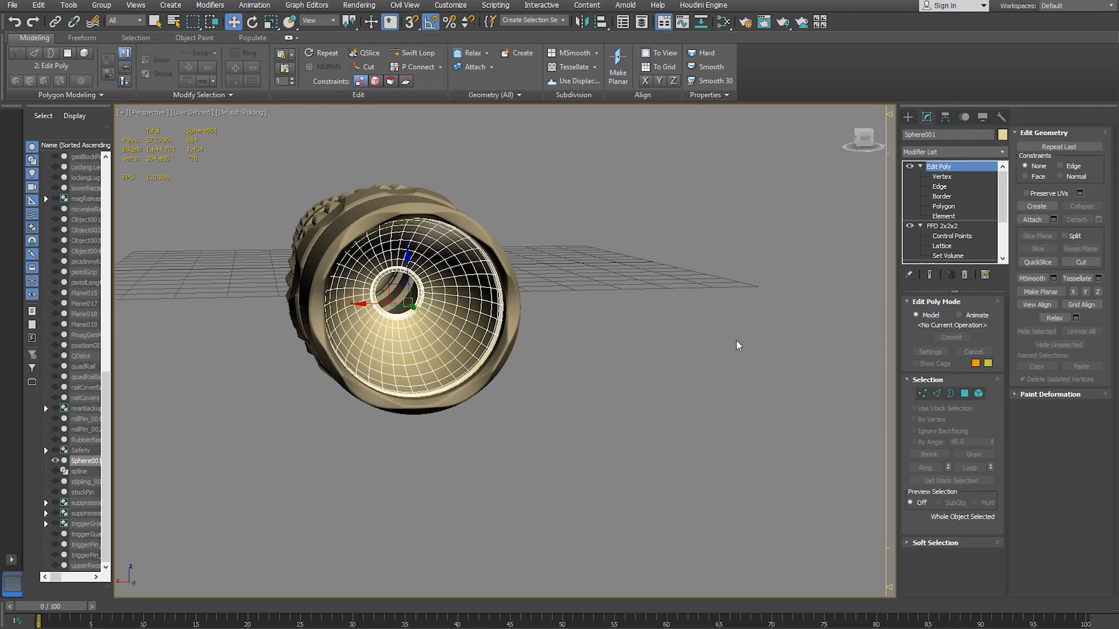
{"action": "key", "text": "m"}
{"action": "left_click_drag", "start_coordinate": [438, 202], "coordinate": [478, 87]}
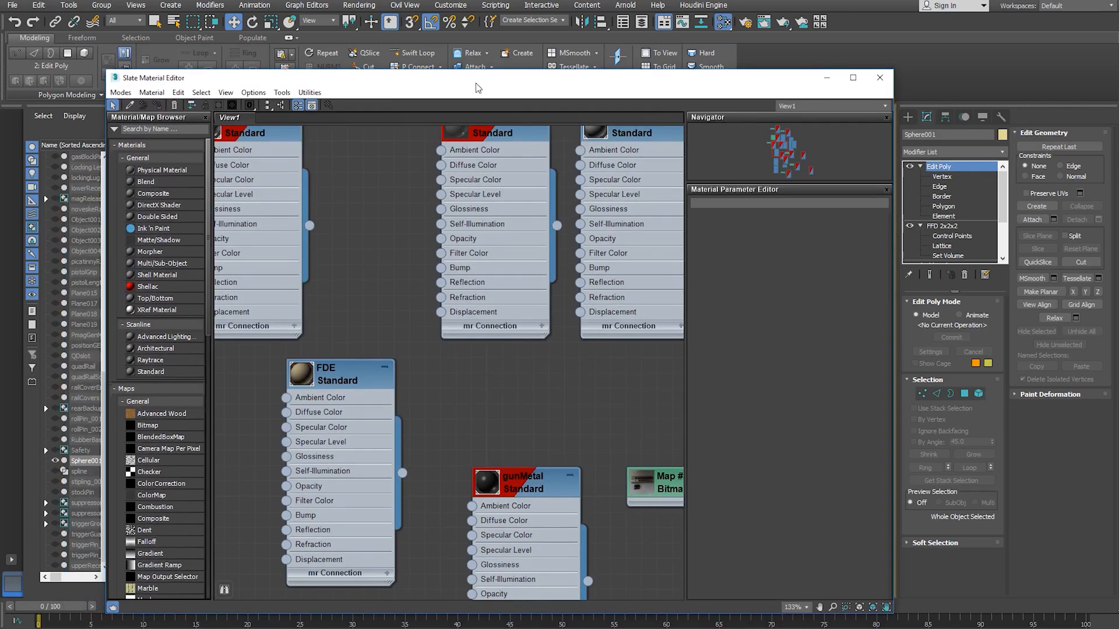
{"action": "scroll", "coordinate": [333, 249], "scroll_direction": "down", "scroll_amount": 3}
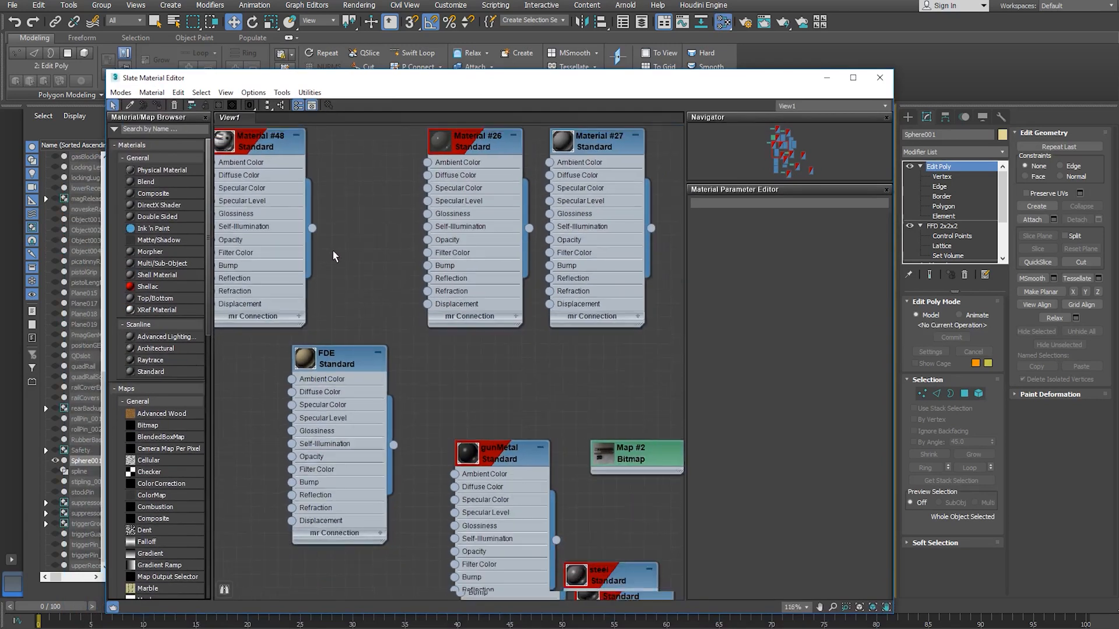
{"action": "middle_click_drag", "start_coordinate": [449, 279], "coordinate": [438, 134]}
{"action": "right_click", "coordinate": [582, 408]}
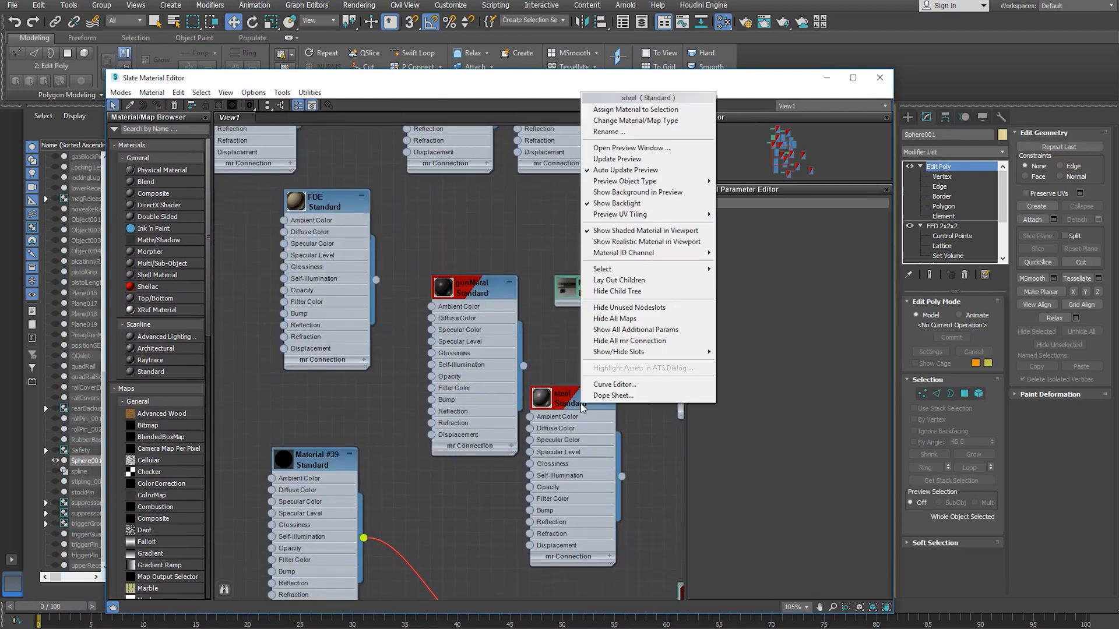
{"action": "left_click", "coordinate": [621, 109]}
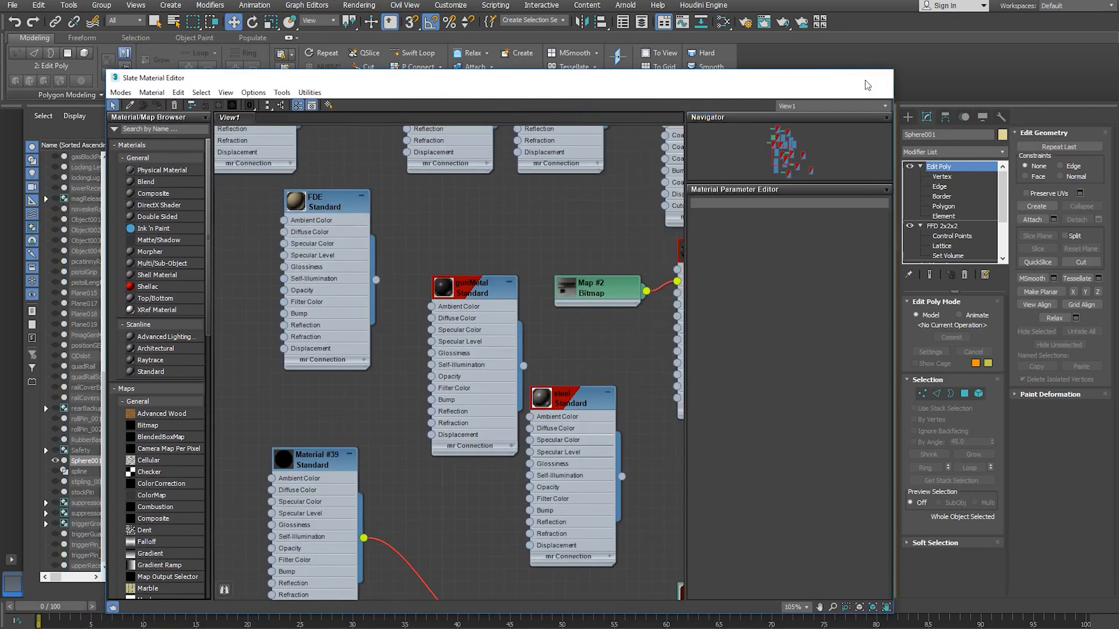
{"action": "left_click", "coordinate": [880, 77]}
{"action": "left_click", "coordinate": [501, 457]}
{"action": "middle_click_drag", "start_coordinate": [523, 394], "coordinate": [544, 415], "text": "alt"}
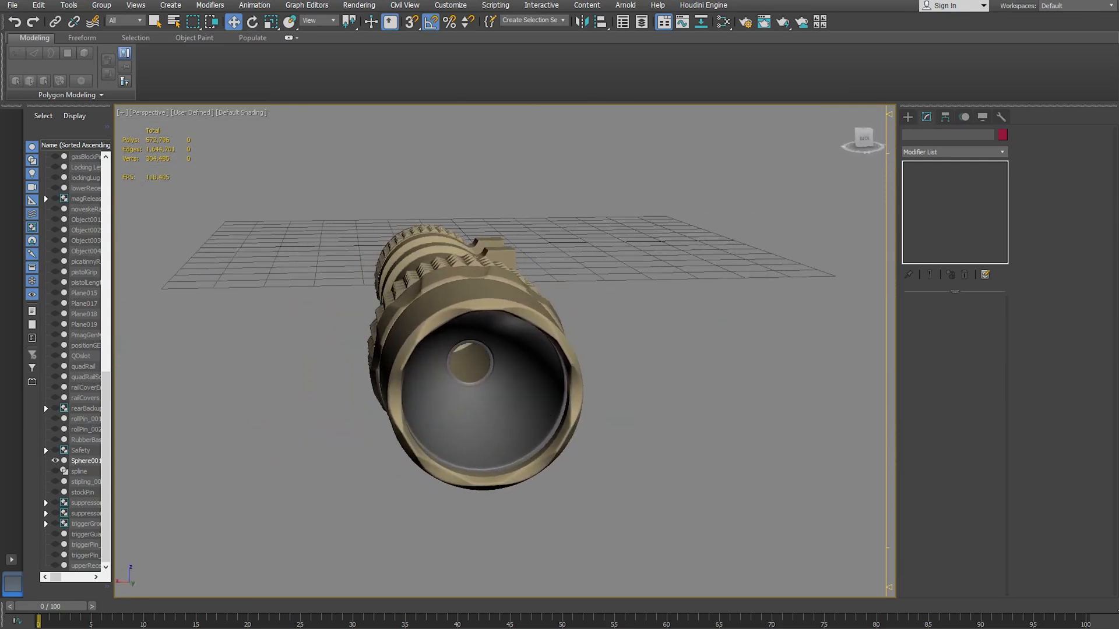
- Switch to the Chrome image results for tactical flashlight reflector and open the Deep Reflector vs. Shallow Reflector diagram
{"action": "mouse_move", "coordinate": [300, 628]}
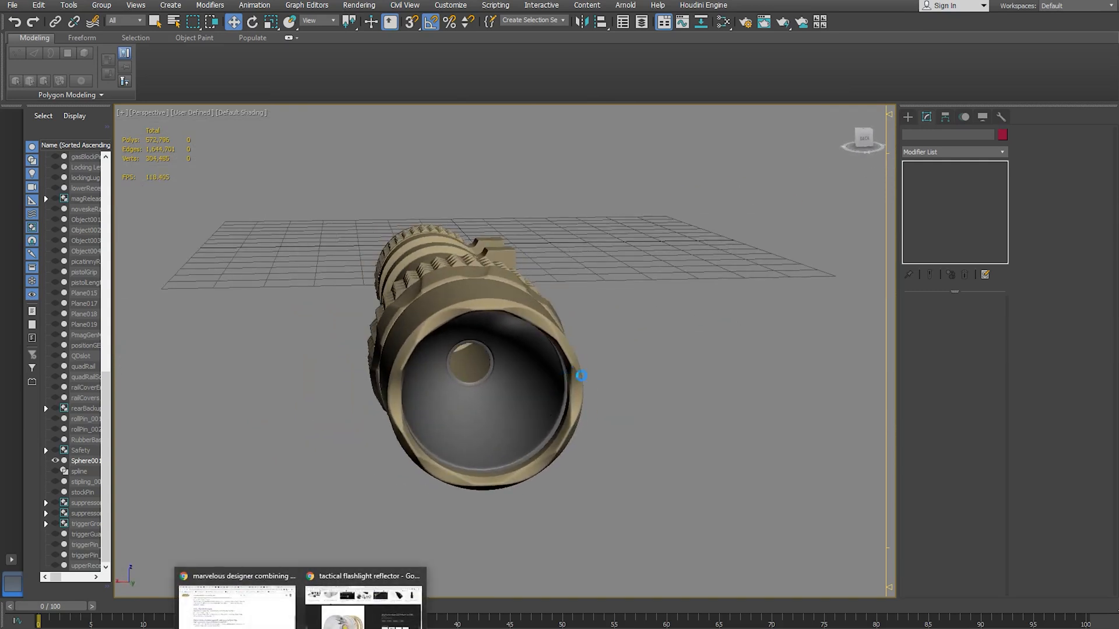
{"action": "left_click", "coordinate": [327, 625]}
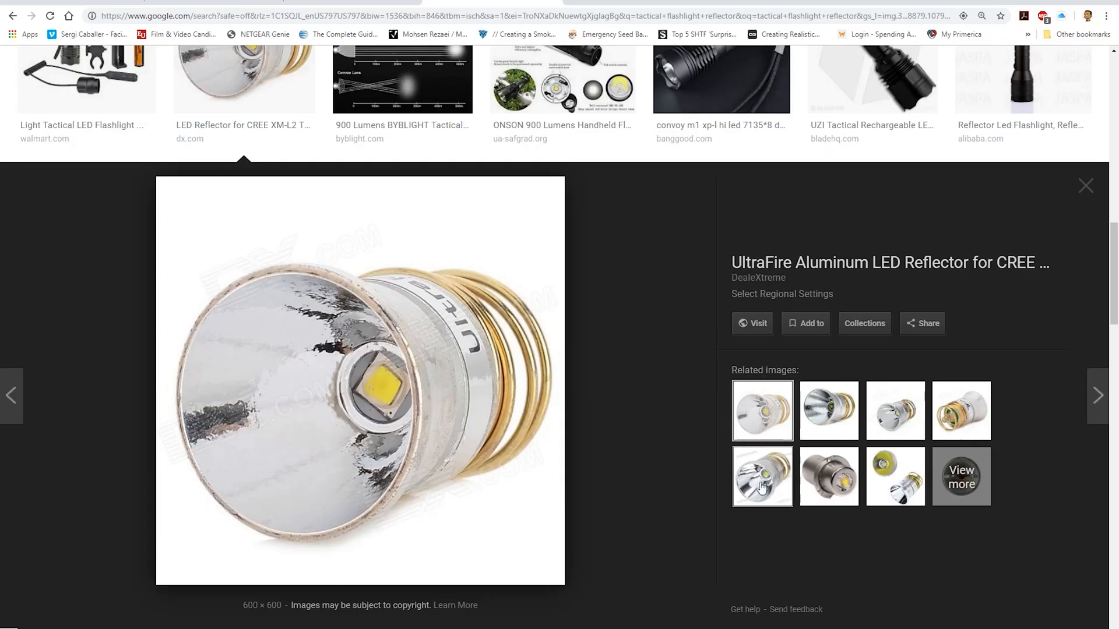
{"action": "scroll", "coordinate": [354, 462], "scroll_direction": "down", "scroll_amount": 4}
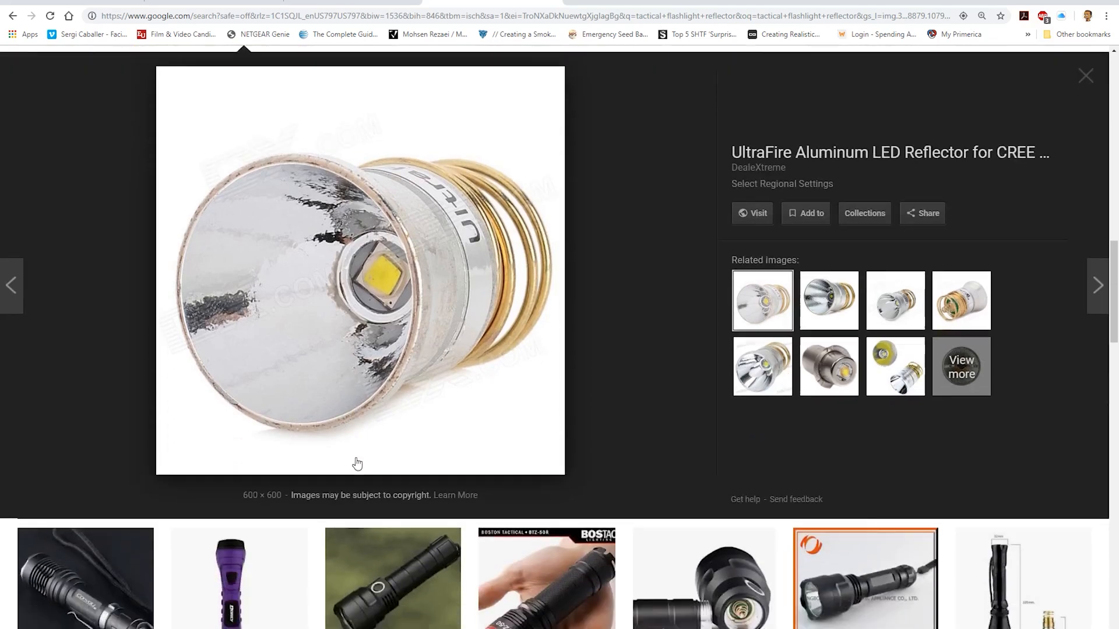
{"action": "scroll", "coordinate": [320, 337], "scroll_direction": "up", "scroll_amount": 15}
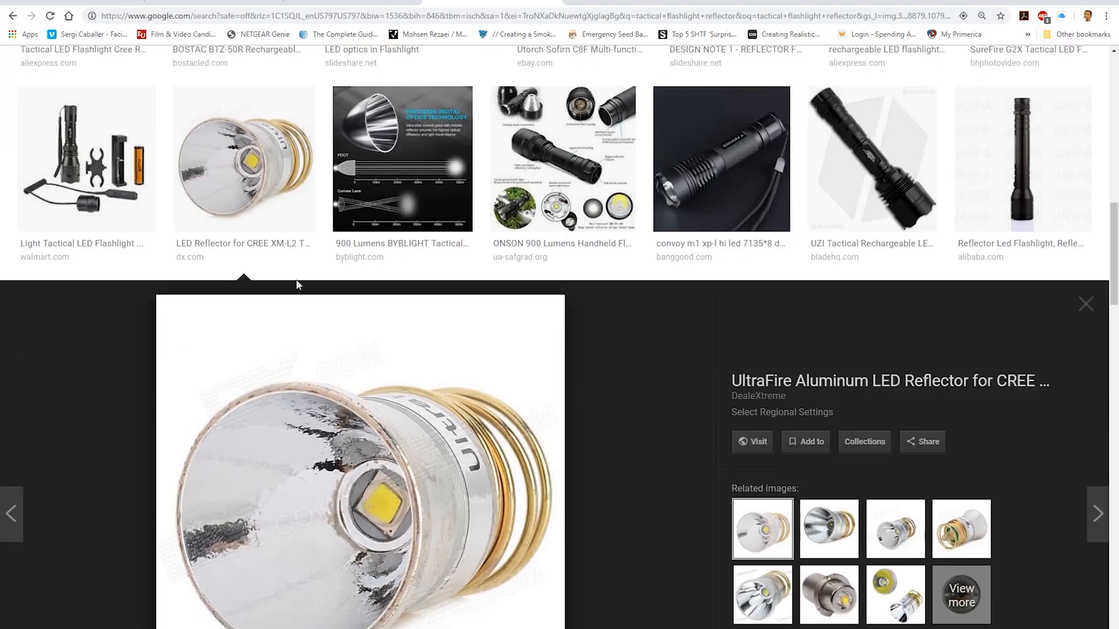
{"action": "scroll", "coordinate": [220, 181], "scroll_direction": "down", "scroll_amount": 4}
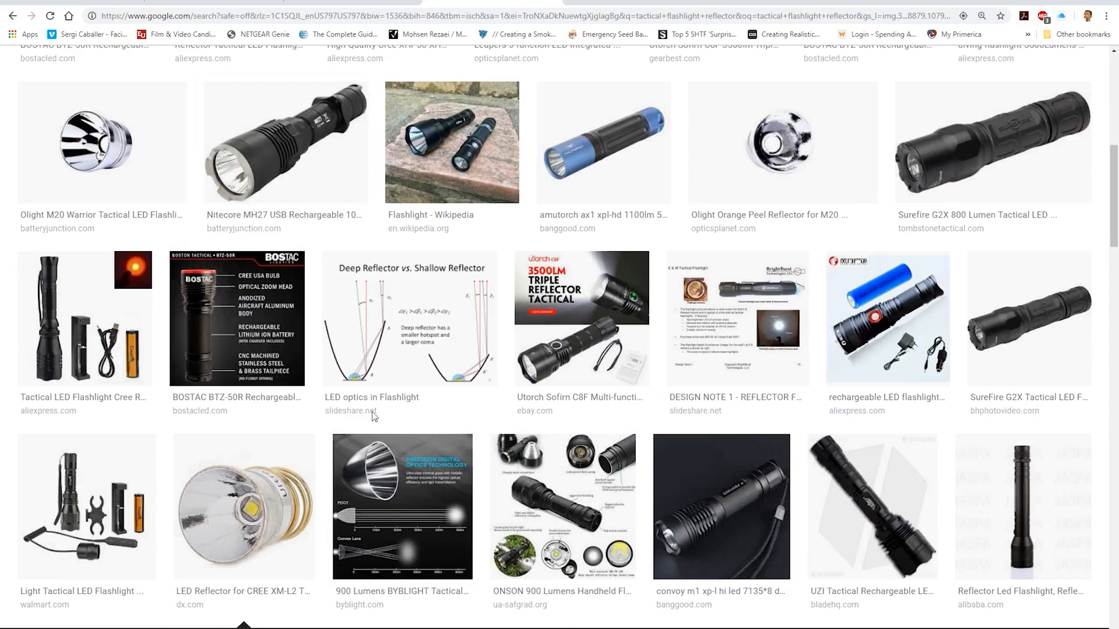
{"action": "left_click", "coordinate": [348, 355]}
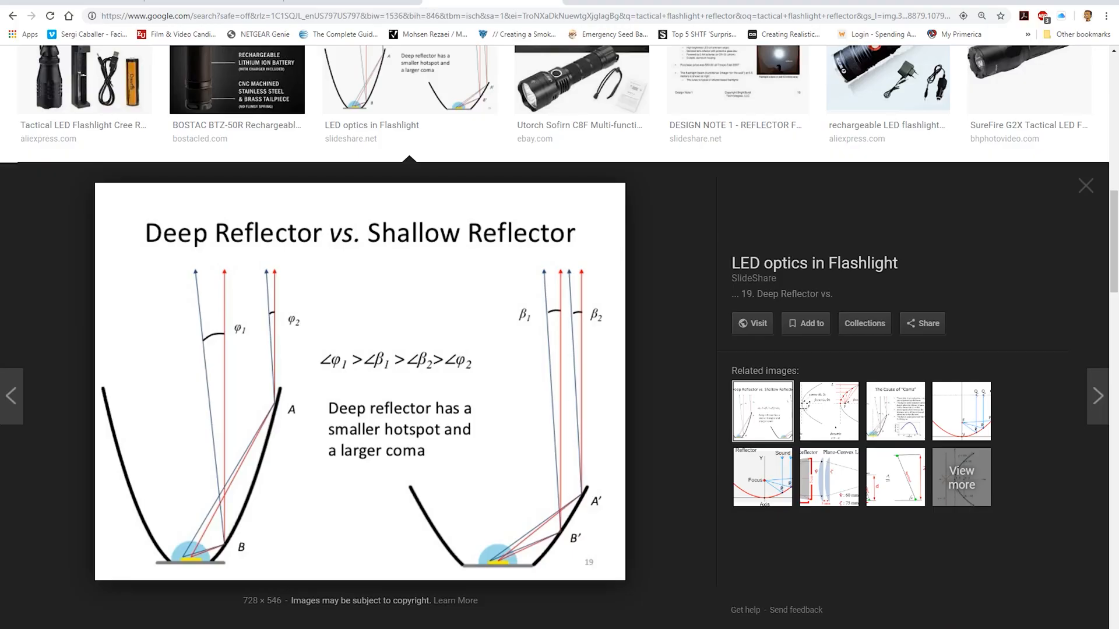
- Compare the bowl in 3ds Max with Chrome's UltraFire LED reflector photo and the deep versus shallow reflector diagram
{"action": "key", "text": "alt+Tab"}
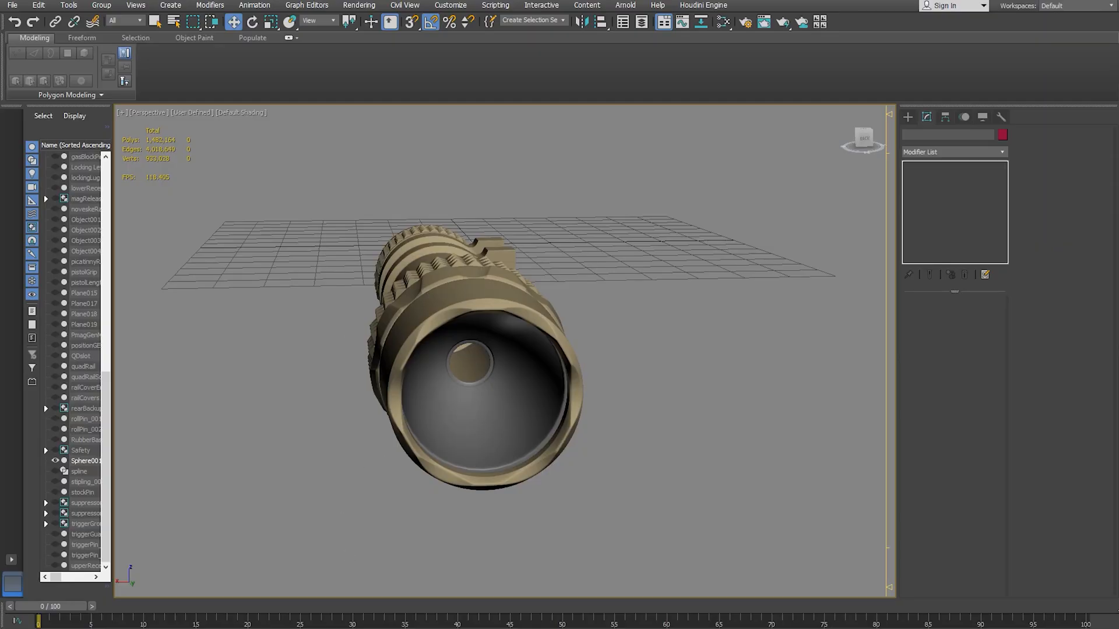
{"action": "scroll", "coordinate": [249, 415], "scroll_direction": "down", "scroll_amount": 3}
{"action": "mouse_move", "coordinate": [302, 628]}
{"action": "left_click", "coordinate": [339, 615]}
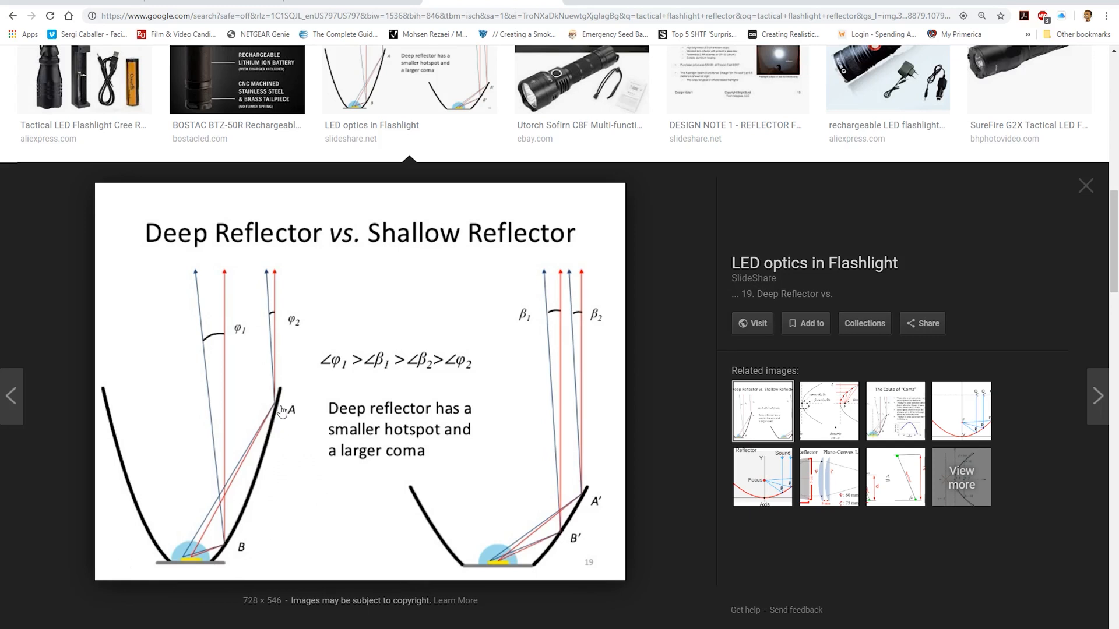
{"action": "scroll", "coordinate": [280, 410], "scroll_direction": "down", "scroll_amount": 8}
{"action": "left_click", "coordinate": [227, 332]}
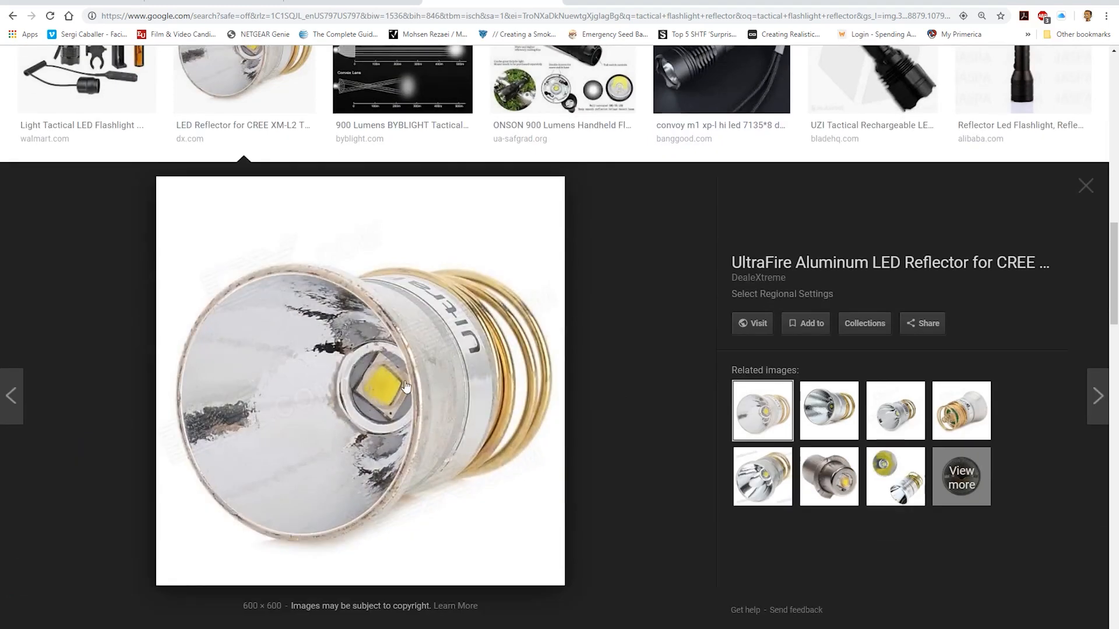
{"action": "scroll", "coordinate": [309, 234], "scroll_direction": "up", "scroll_amount": 7}
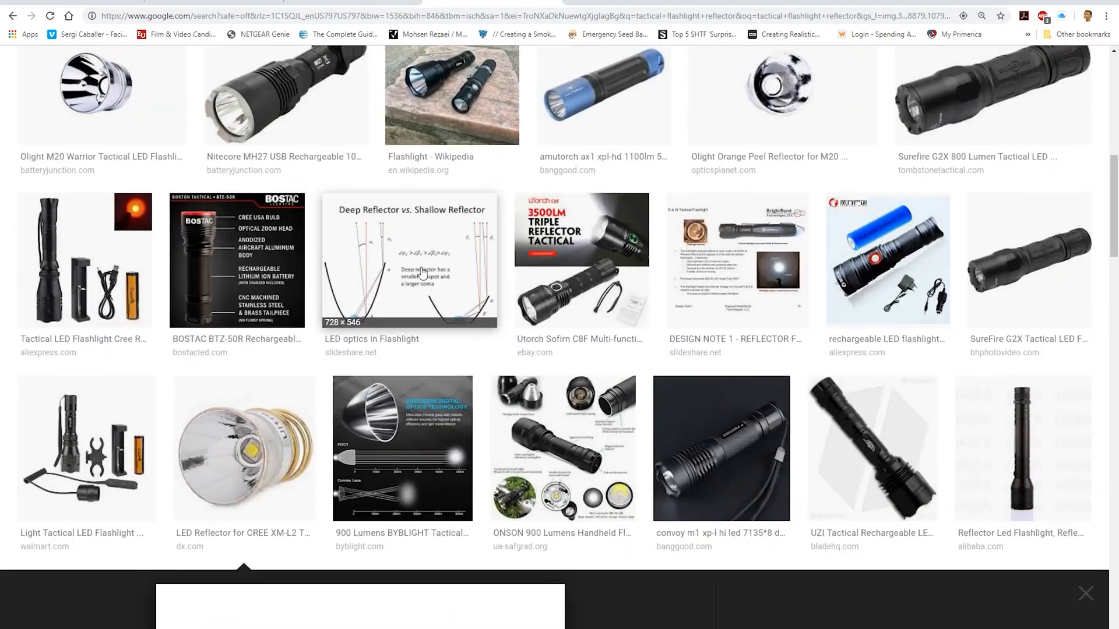
{"action": "left_click", "coordinate": [417, 276]}
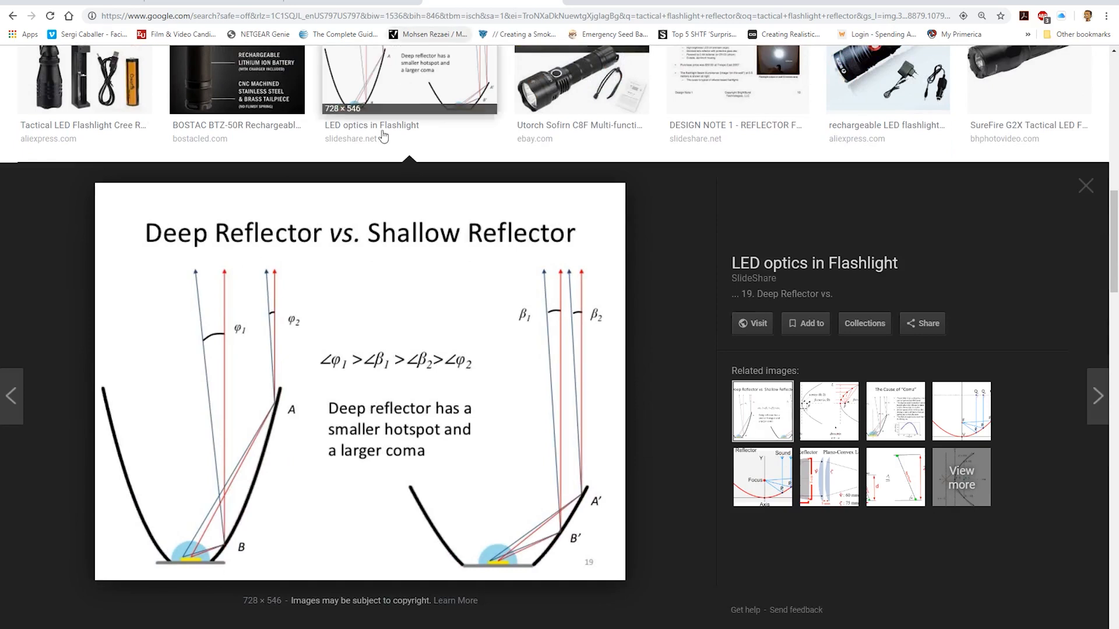
- Switch back to 3ds Max and draw a box about 22.6 by 21.4 inches and 8.9 inches high in front of the flashlight
{"action": "left_click", "coordinate": [359, 627]}
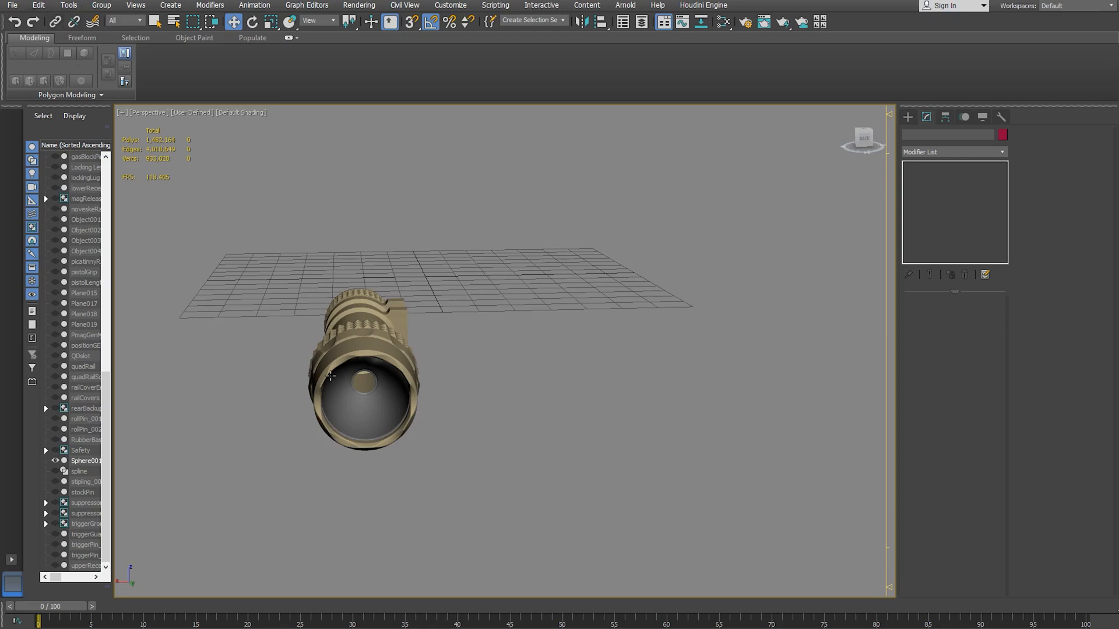
{"action": "middle_click_drag", "start_coordinate": [398, 484], "coordinate": [451, 357], "text": "alt"}
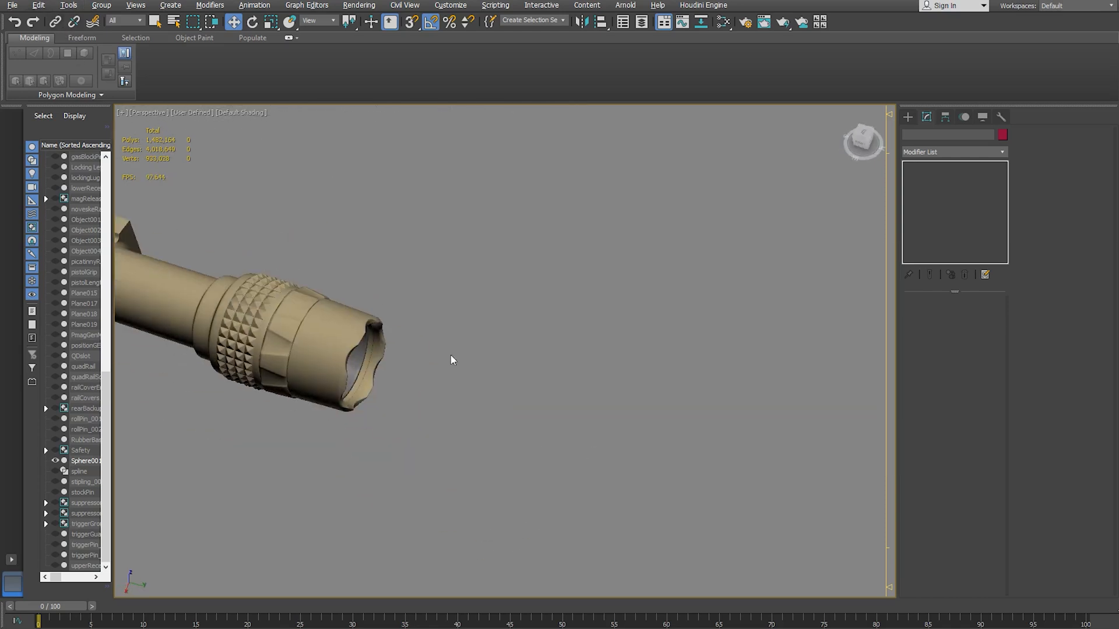
{"action": "left_click", "coordinate": [907, 116]}
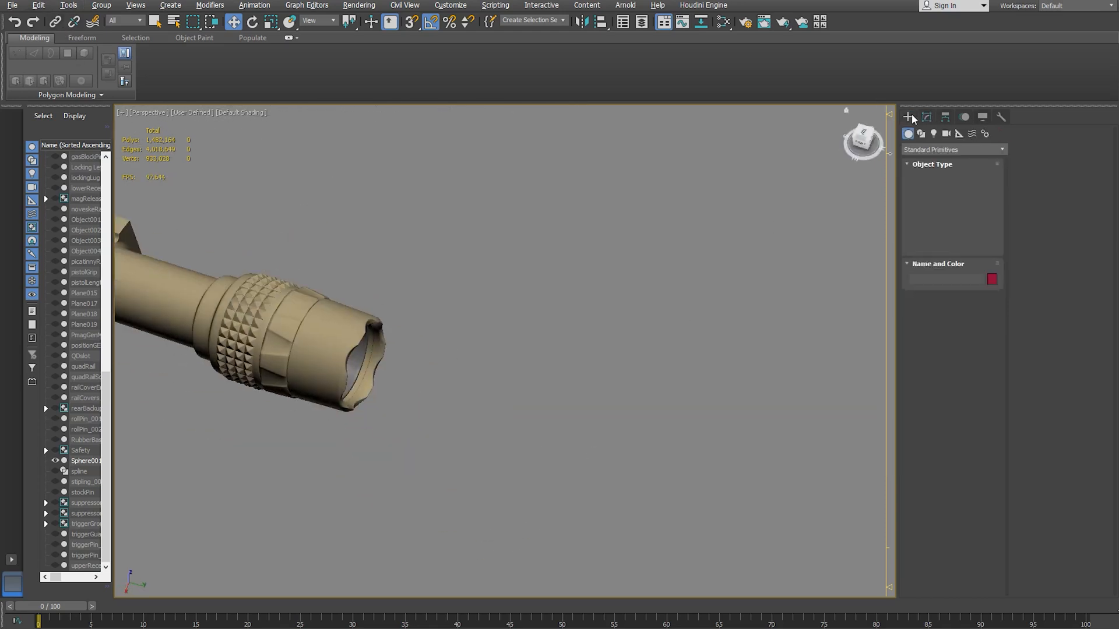
{"action": "left_click_drag", "start_coordinate": [472, 418], "coordinate": [507, 407]}
{"action": "left_click", "coordinate": [514, 383]}
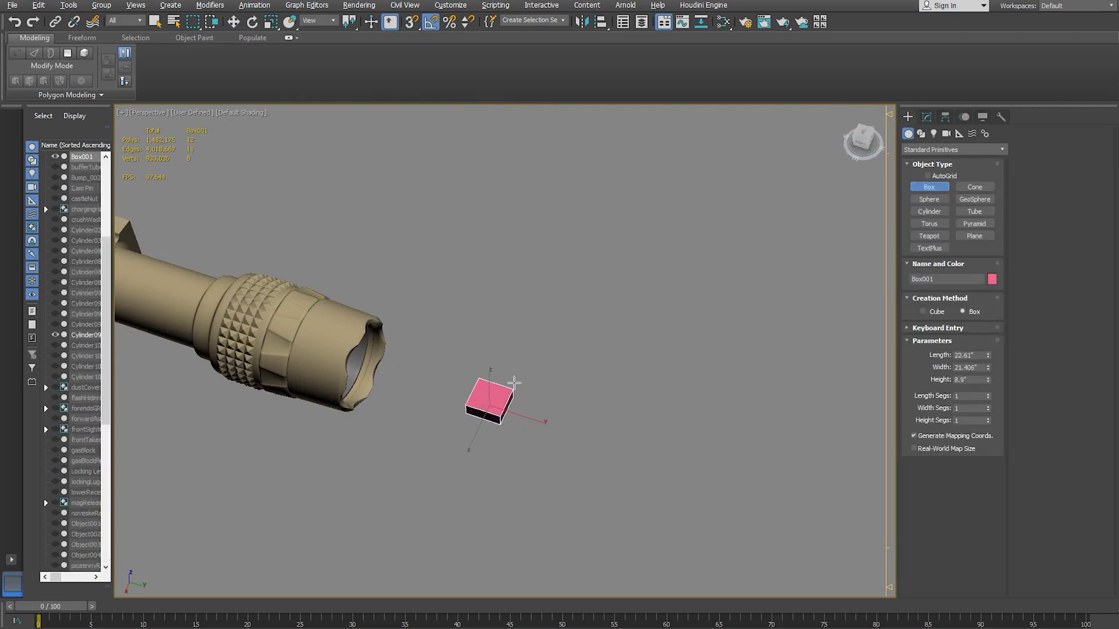
- Set the box's length and width to 20 inches and reduce its height to about 4.09 inches
{"action": "left_click", "coordinate": [982, 355]}
{"action": "type", "text": "20"}
{"action": "key", "text": "Tab"}
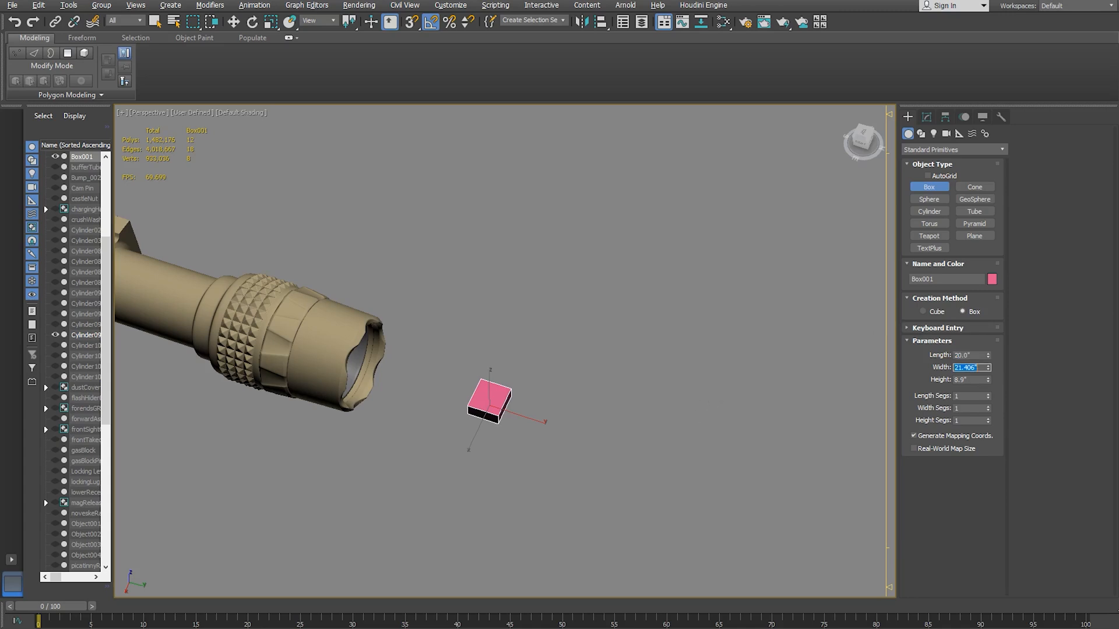
{"action": "key", "text": "Tab"}
{"action": "middle_click_drag", "start_coordinate": [554, 412], "coordinate": [554, 349], "text": "alt"}
{"action": "left_click_drag", "start_coordinate": [988, 382], "coordinate": [1001, 410]}
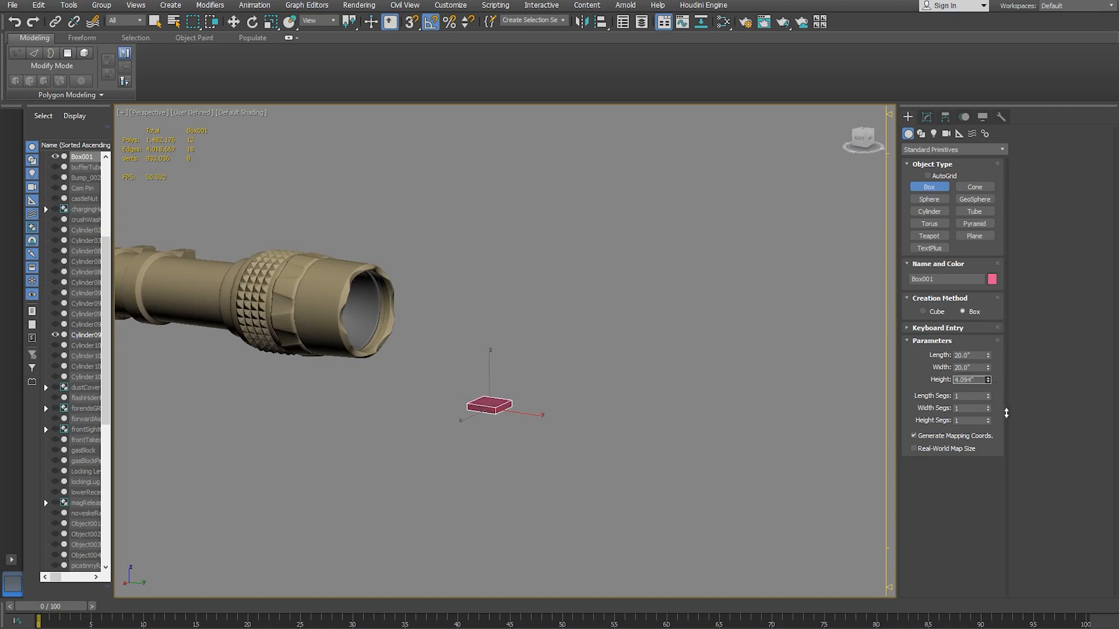
{"action": "middle_click_drag", "start_coordinate": [506, 402], "coordinate": [476, 458], "text": "alt"}
{"action": "scroll", "coordinate": [499, 412], "scroll_direction": "up", "scroll_amount": 2}
{"action": "scroll", "coordinate": [499, 412], "scroll_direction": "up", "scroll_amount": 2}
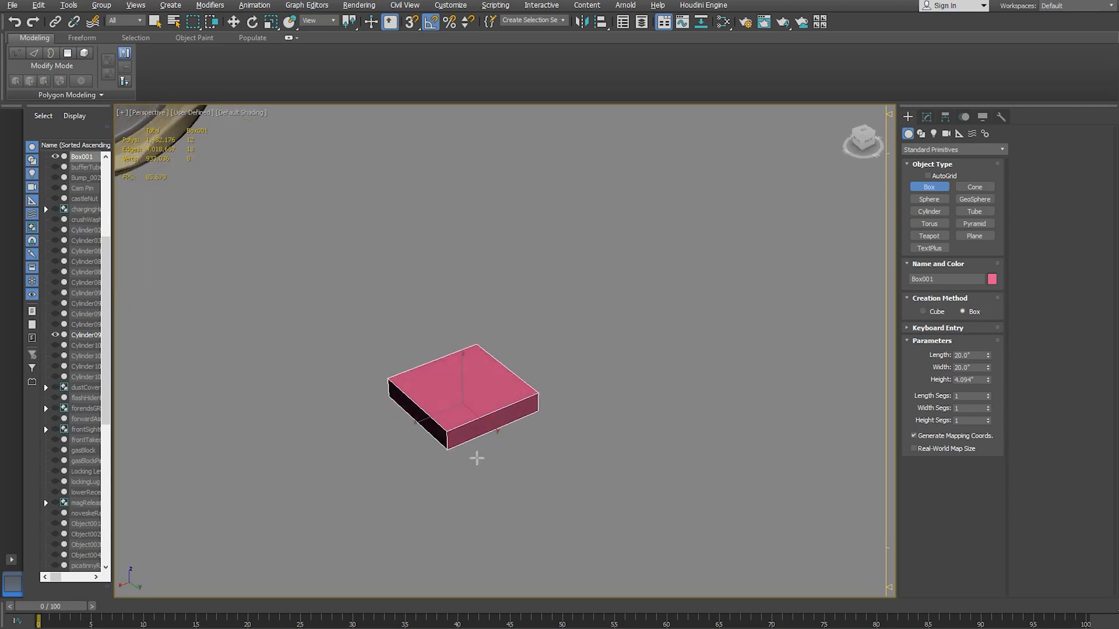
- Convert the flat box to an editable poly
{"action": "middle_click_drag", "start_coordinate": [436, 405], "coordinate": [450, 340], "text": "alt"}
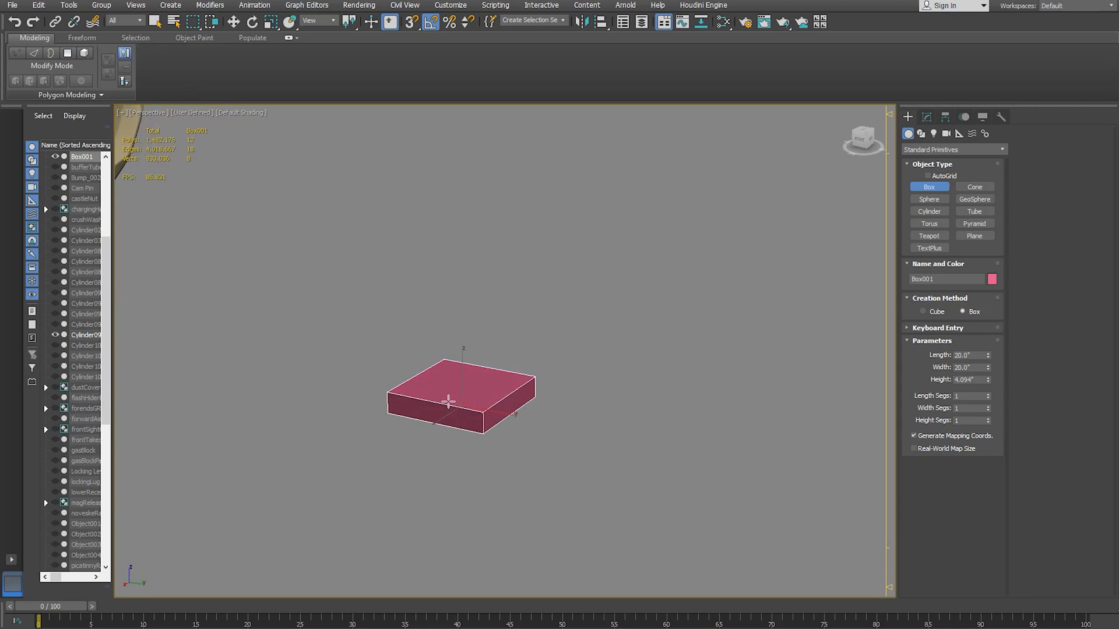
{"action": "key", "text": "w"}
{"action": "mouse_move", "coordinate": [327, 322]}
{"action": "middle_mouse_down", "text": "alt"}
{"action": "mouse_move", "coordinate": [330, 342]}
{"action": "mouse_move", "coordinate": [322, 307]}
{"action": "middle_mouse_up", "text": "alt"}
{"action": "left_click", "coordinate": [926, 116]}
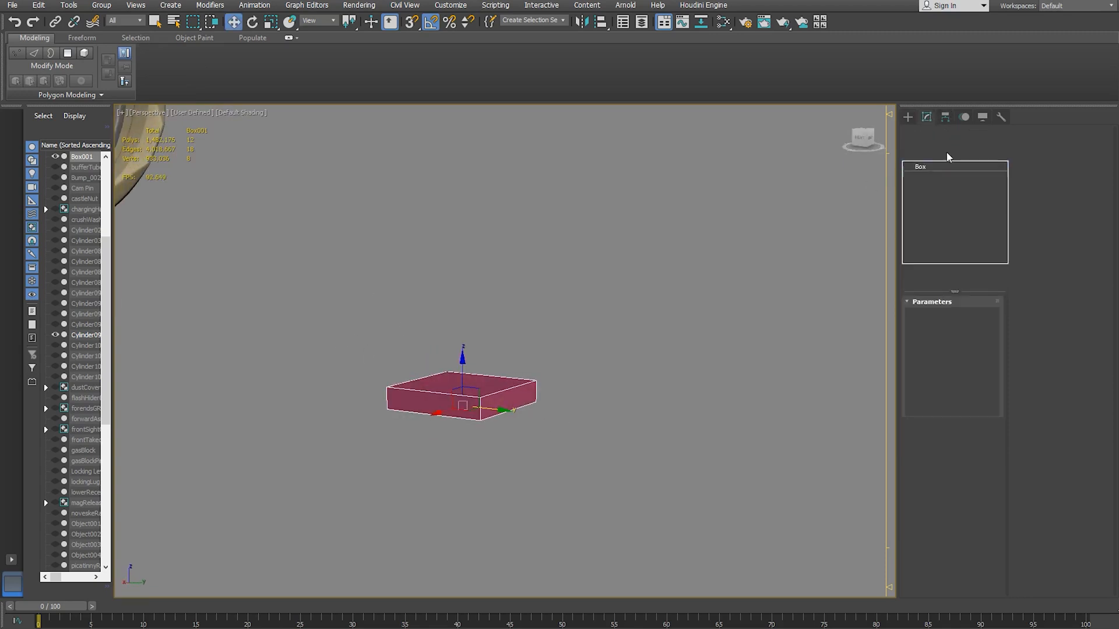
{"action": "right_click", "coordinate": [944, 168]}
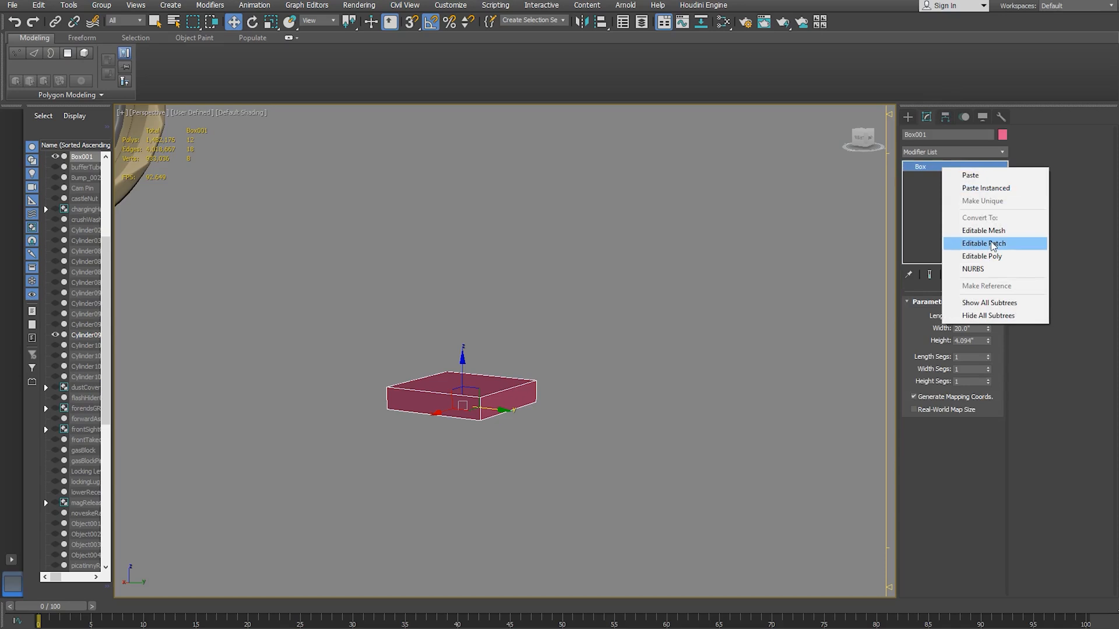
{"action": "left_click", "coordinate": [990, 257]}
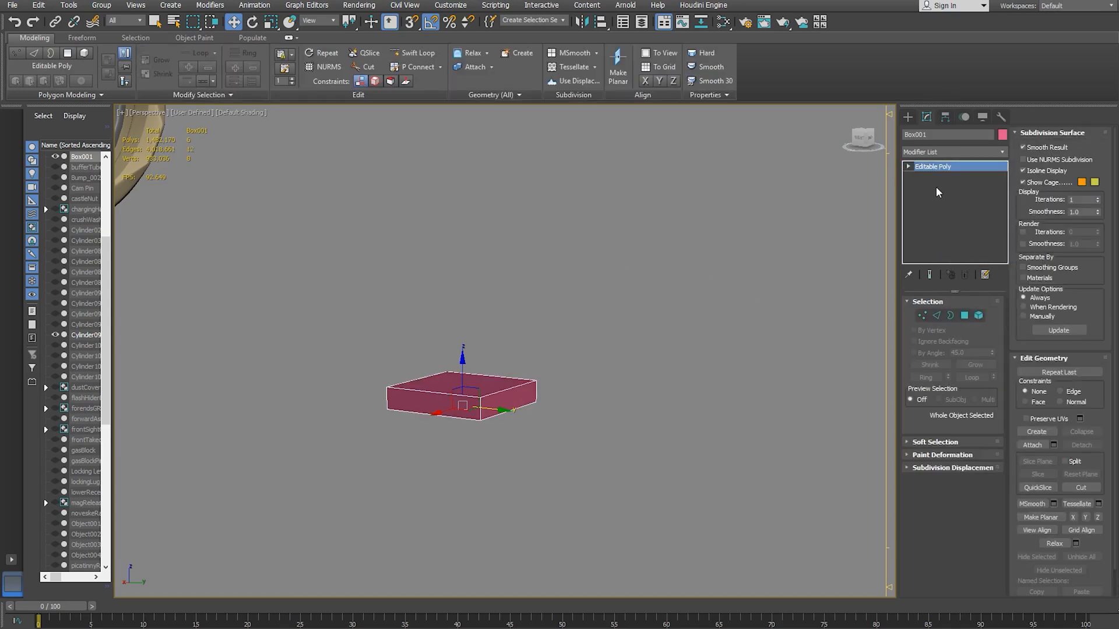
- Chamfer all edges of the box by 0.39 inches with one segment, then leave edge editing and deselect the box
{"action": "left_click", "coordinate": [909, 167]}
{"action": "left_click", "coordinate": [928, 186]}
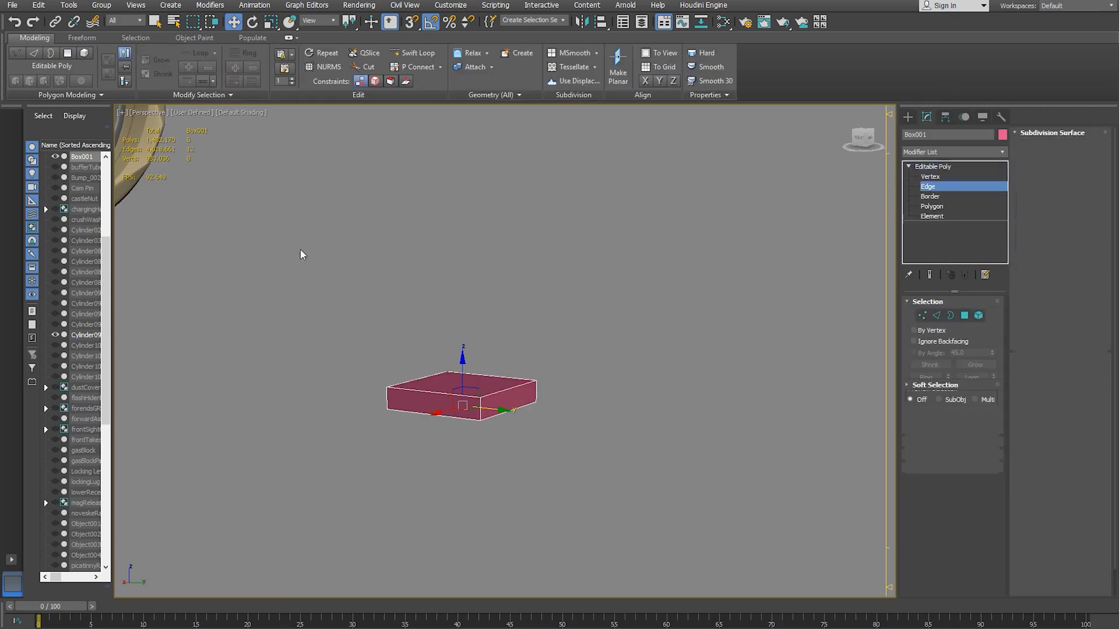
{"action": "left_click_drag", "start_coordinate": [302, 249], "coordinate": [634, 516]}
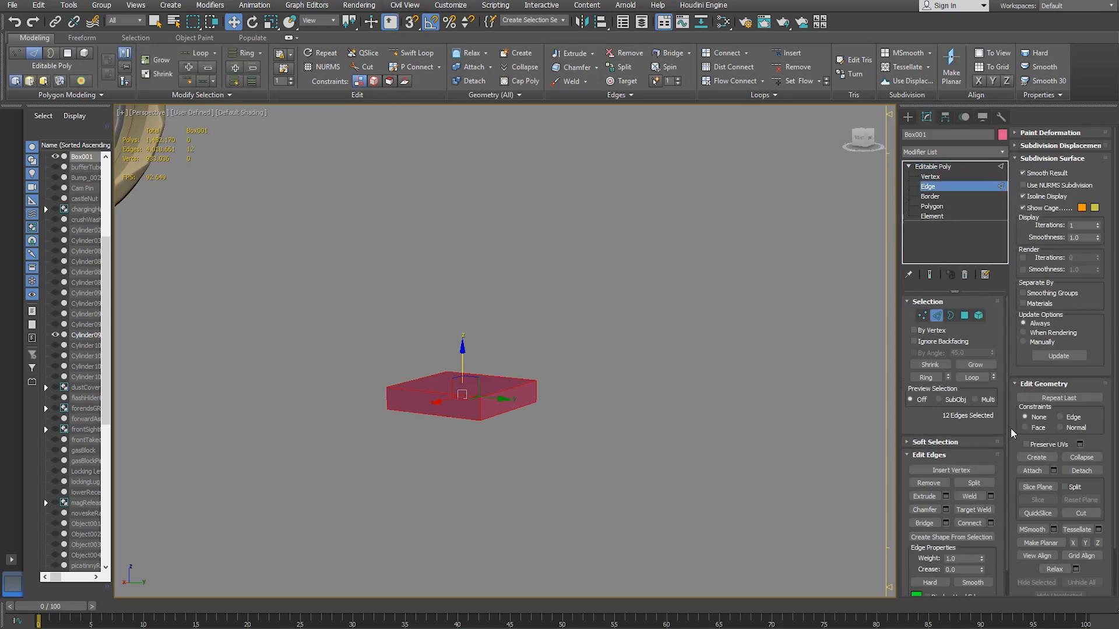
{"action": "left_click", "coordinate": [946, 510]}
{"action": "right_click", "coordinate": [513, 374]}
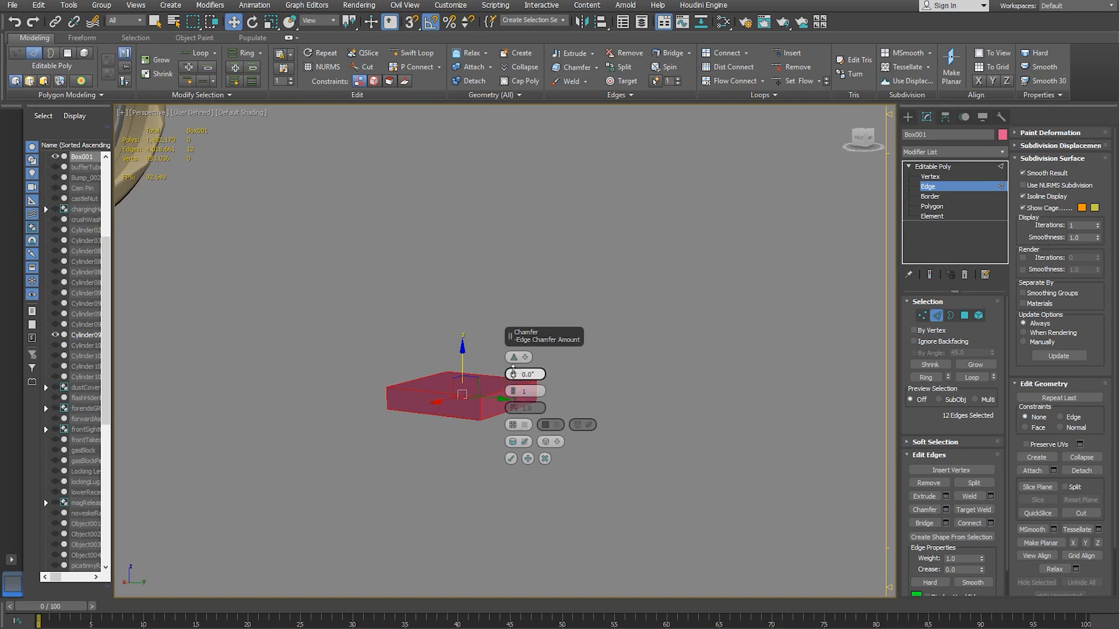
{"action": "left_click_drag", "start_coordinate": [513, 376], "coordinate": [413, 448]}
{"action": "left_click_drag", "start_coordinate": [473, 430], "coordinate": [473, 429]}
{"action": "scroll", "coordinate": [473, 429], "scroll_direction": "up", "scroll_amount": 4}
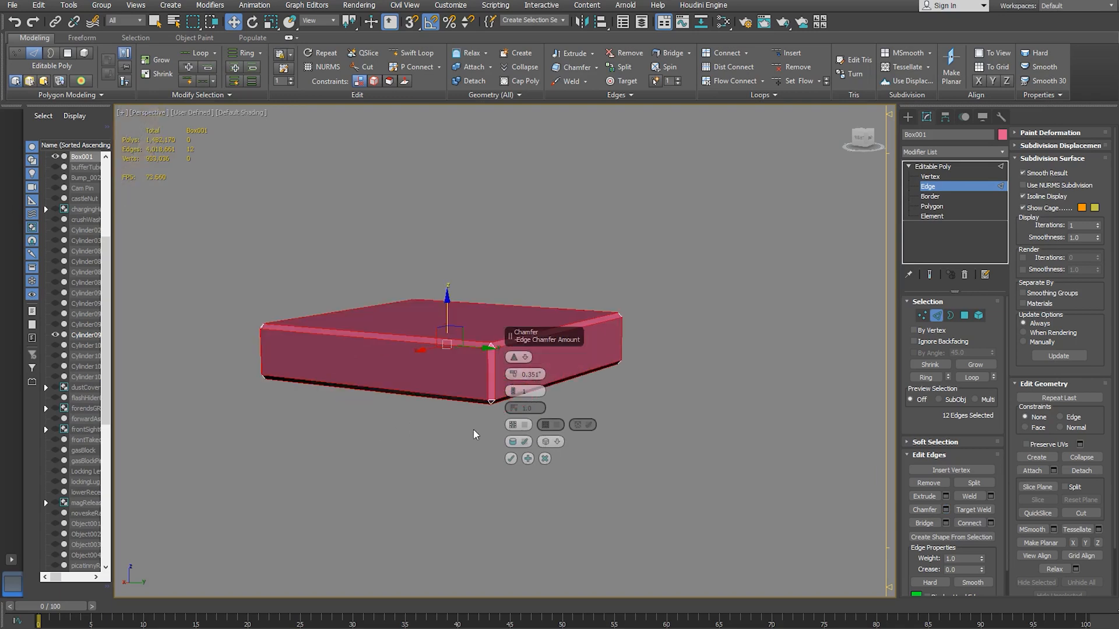
{"action": "left_click_drag", "start_coordinate": [513, 375], "coordinate": [516, 411]}
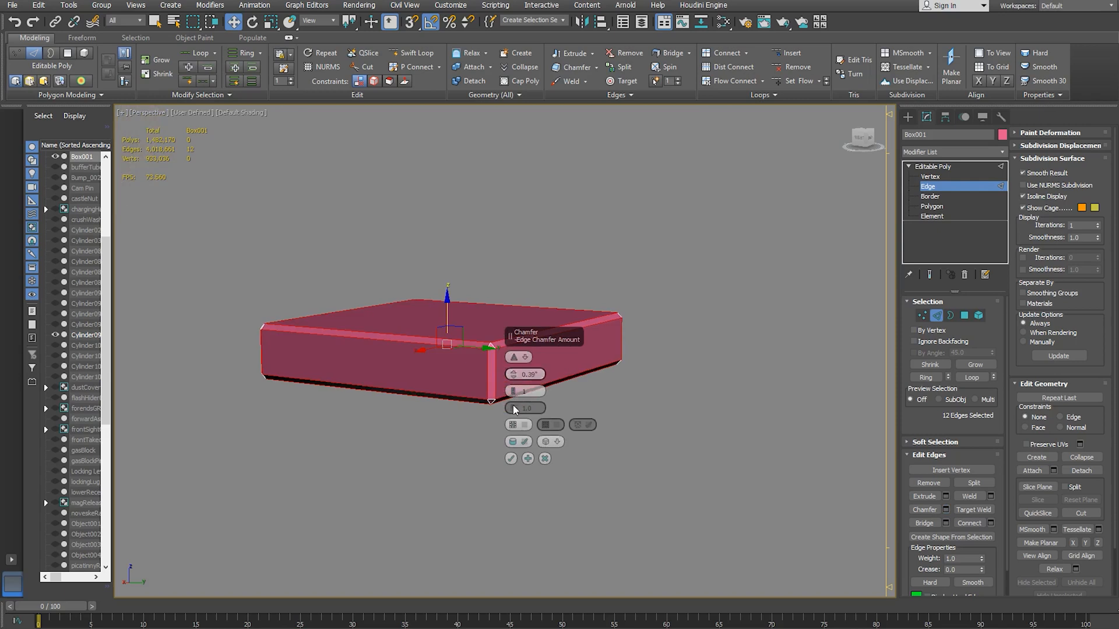
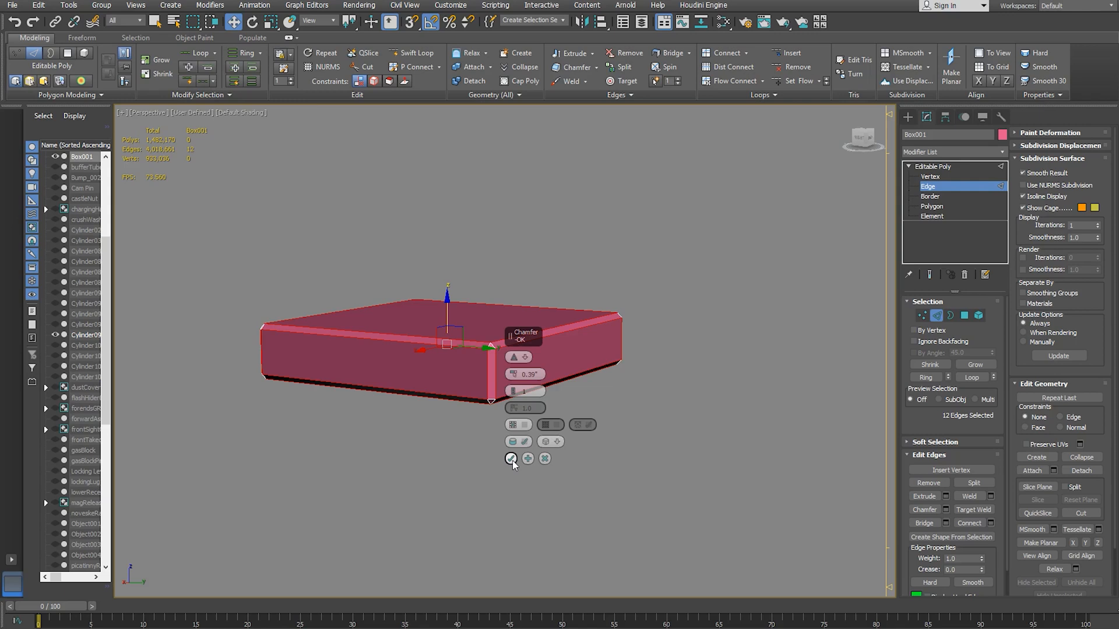
{"action": "left_click", "coordinate": [511, 459]}
{"action": "left_click", "coordinate": [574, 421]}
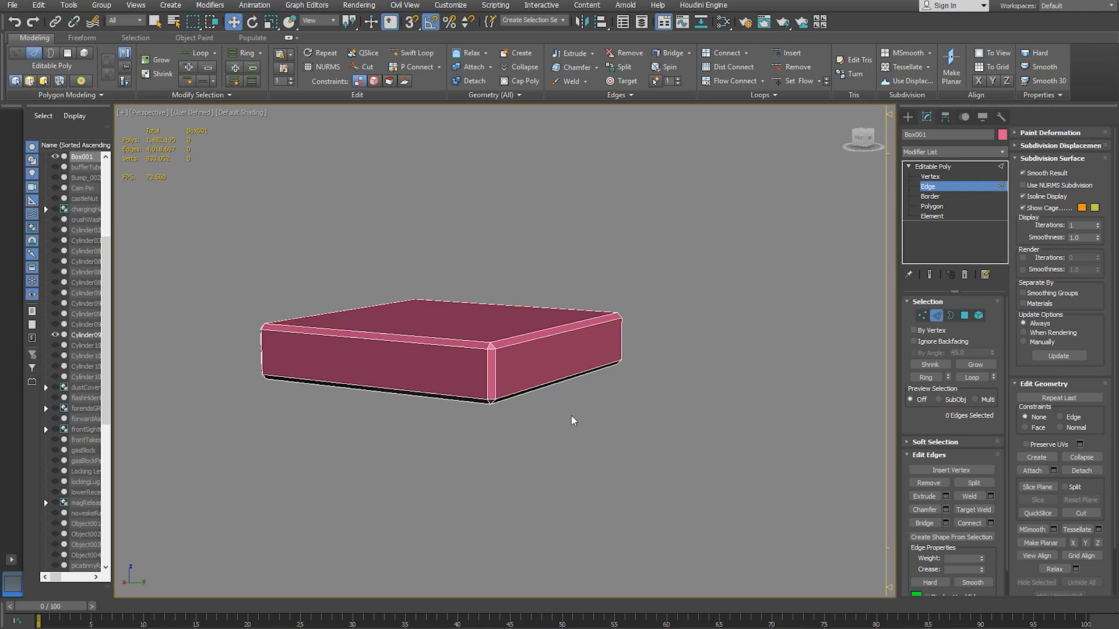
{"action": "left_click", "coordinate": [944, 191]}
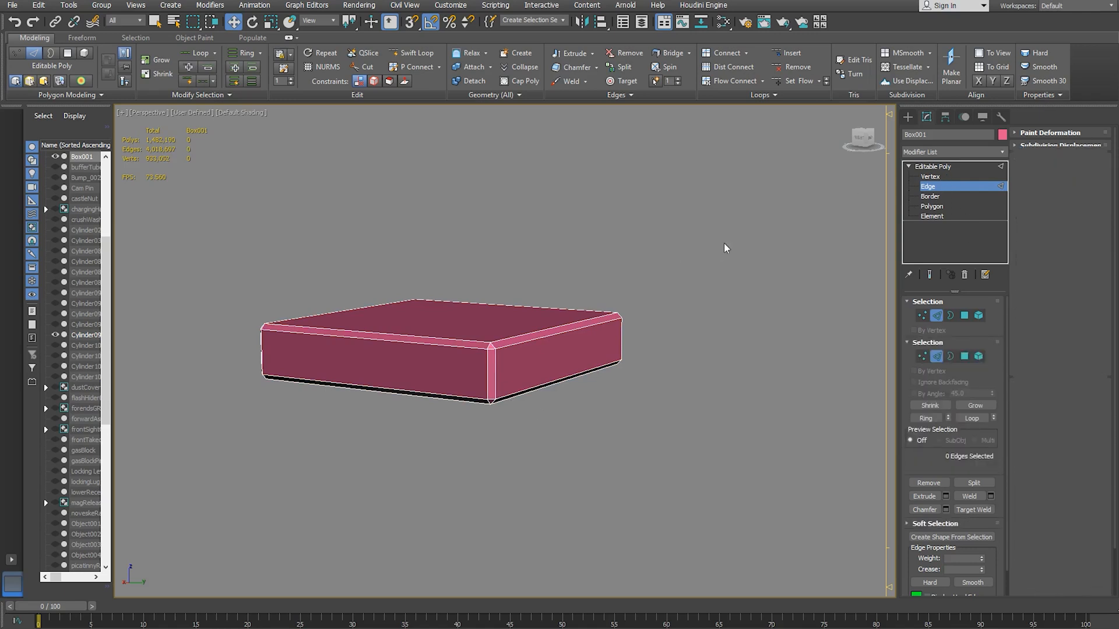
{"action": "left_click", "coordinate": [719, 253]}
- Delete the box's large underside face together with the chamfer faces around it, and leave polygon editing
{"action": "middle_click_drag", "start_coordinate": [637, 391], "coordinate": [639, 437], "text": "alt"}
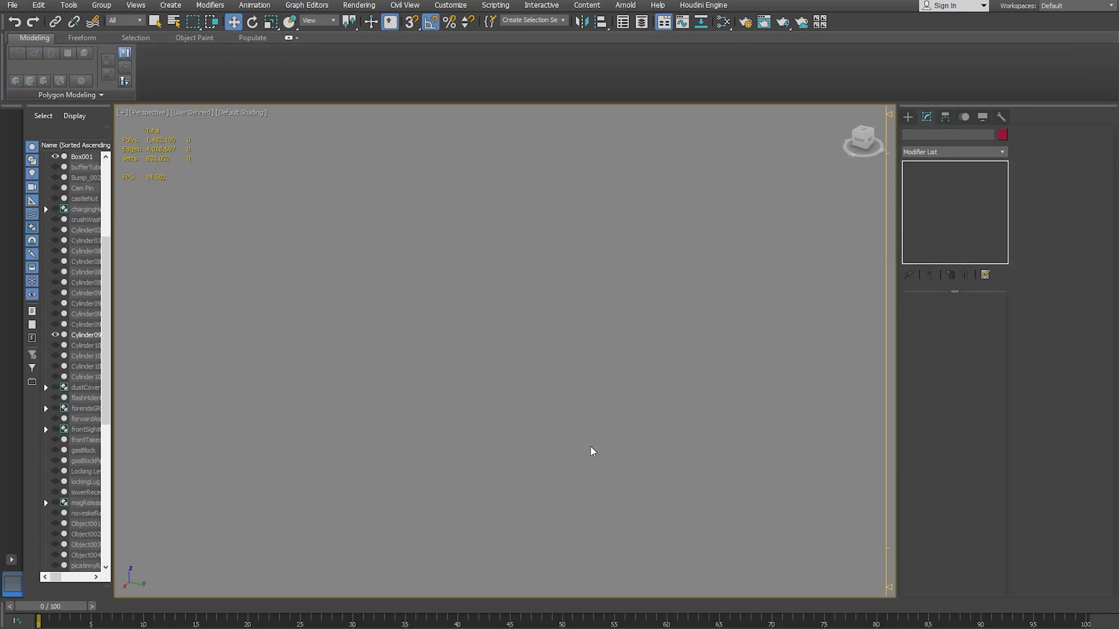
{"action": "key", "text": "shift+z"}
{"action": "left_click", "coordinate": [509, 365]}
{"action": "key", "text": "z"}
{"action": "left_click", "coordinate": [755, 473]}
{"action": "middle_click_drag", "start_coordinate": [755, 473], "coordinate": [474, 332], "text": "alt"}
{"action": "left_click", "coordinate": [571, 371]}
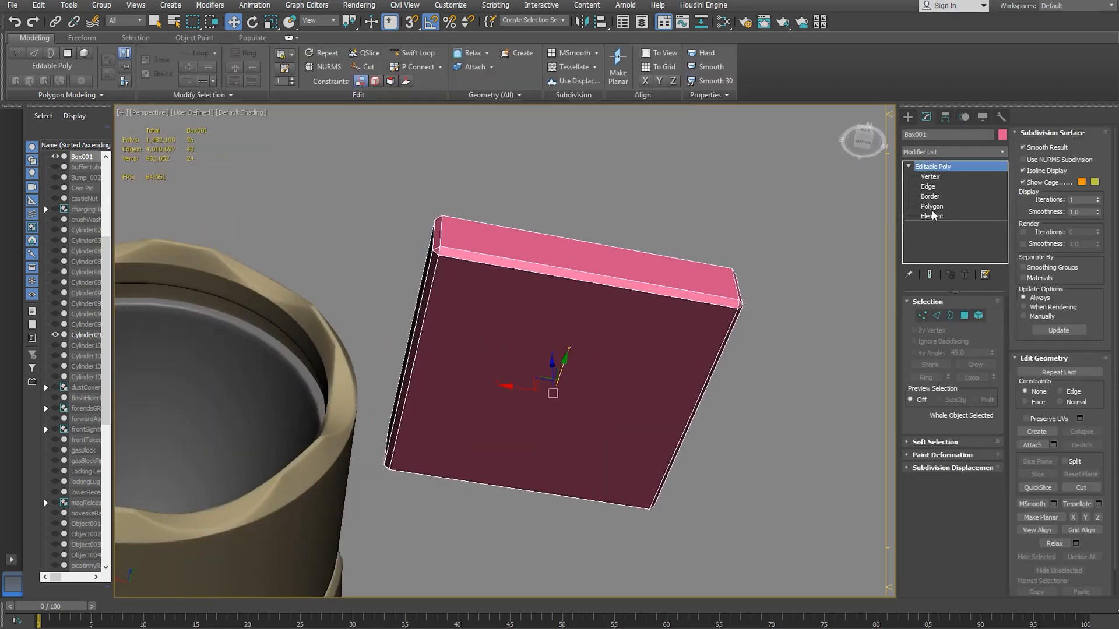
{"action": "key", "text": "4"}
{"action": "left_click", "coordinate": [574, 379]}
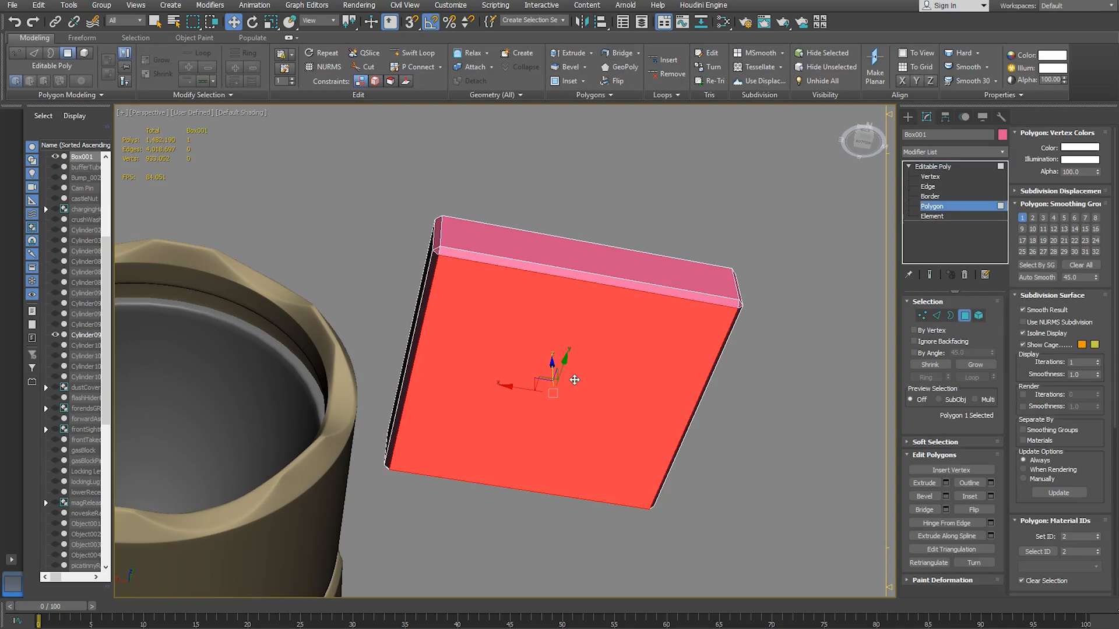
{"action": "left_click", "coordinate": [976, 366]}
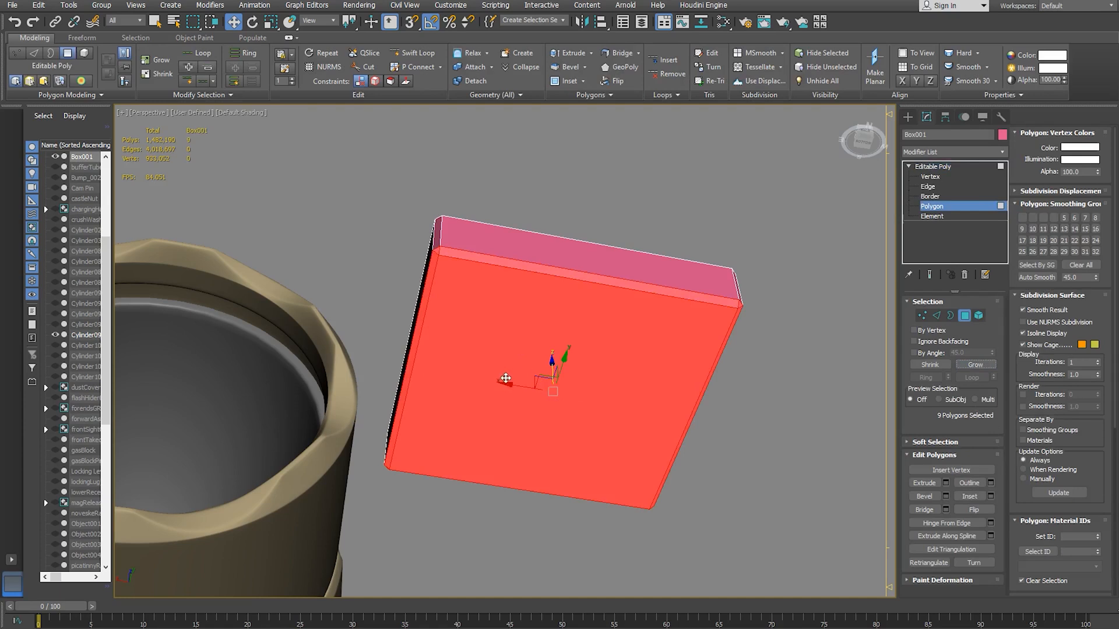
{"action": "key", "text": "Delete"}
{"action": "left_click", "coordinate": [944, 209]}
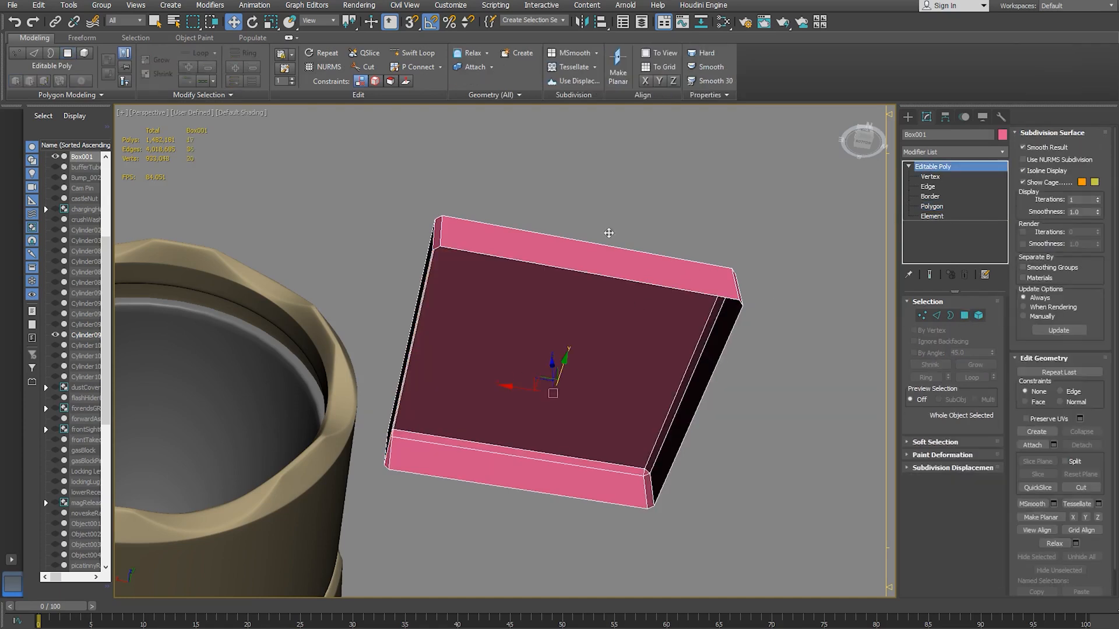
- Draw a sphere with a radius of about 44.4 inches beside the box
{"action": "middle_click_drag", "start_coordinate": [599, 237], "coordinate": [577, 317], "text": "alt"}
{"action": "scroll", "coordinate": [548, 376], "scroll_direction": "down", "scroll_amount": 6}
{"action": "middle_click_drag", "start_coordinate": [553, 385], "coordinate": [618, 355], "text": "alt"}
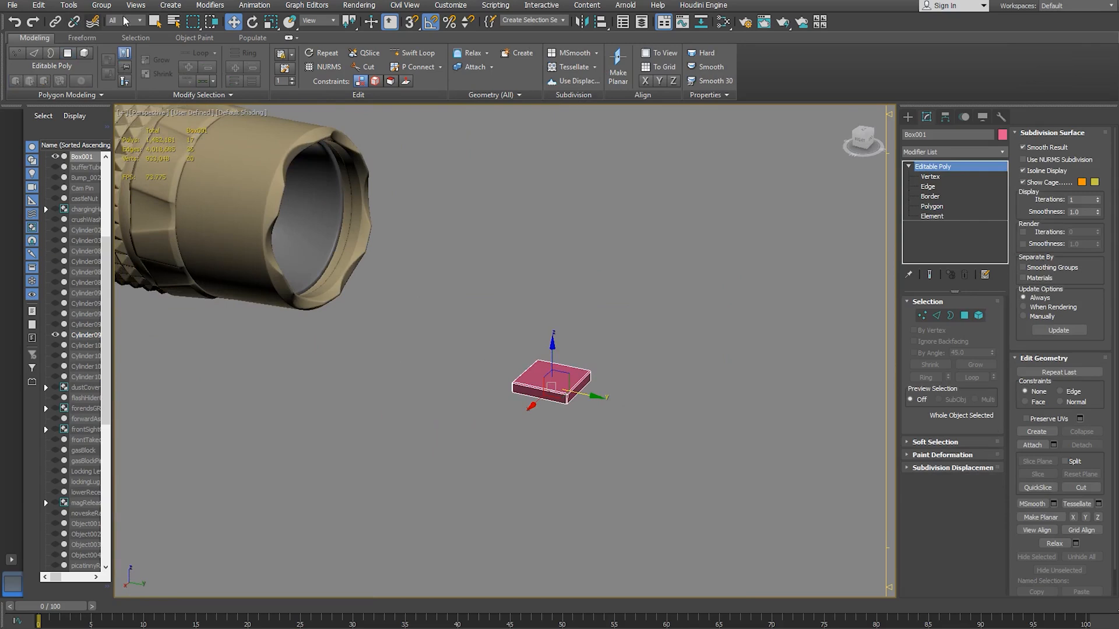
{"action": "left_click", "coordinate": [907, 117]}
{"action": "left_click", "coordinate": [929, 199]}
{"action": "middle_click_drag", "start_coordinate": [644, 392], "coordinate": [632, 384], "text": "alt"}
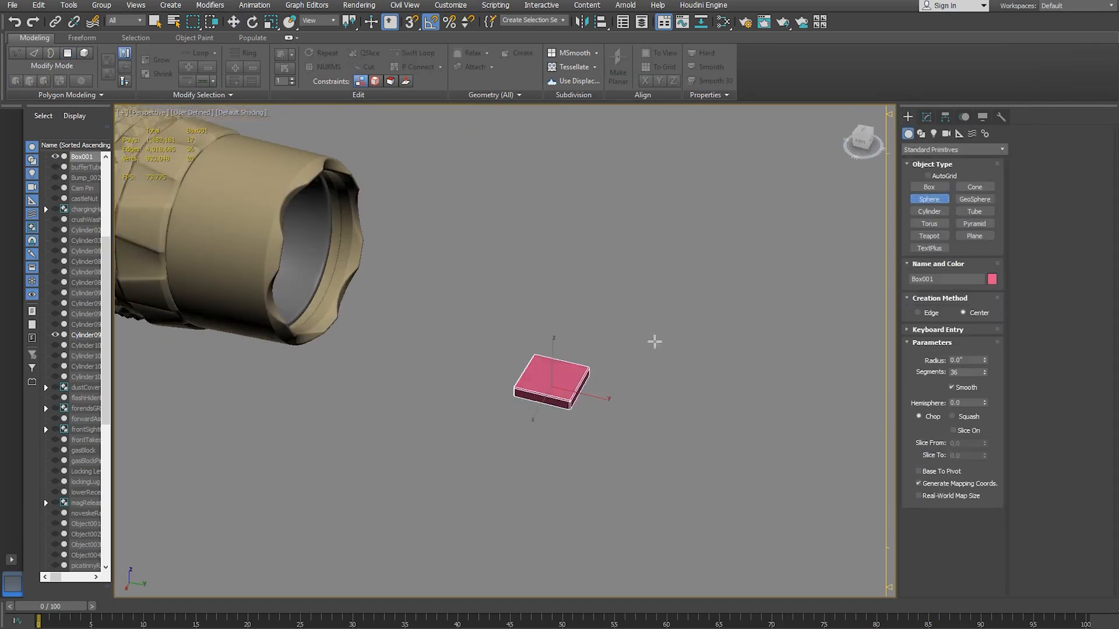
{"action": "left_click_drag", "start_coordinate": [661, 349], "coordinate": [722, 420]}
{"action": "middle_click_drag", "start_coordinate": [721, 420], "coordinate": [729, 348], "text": "alt"}
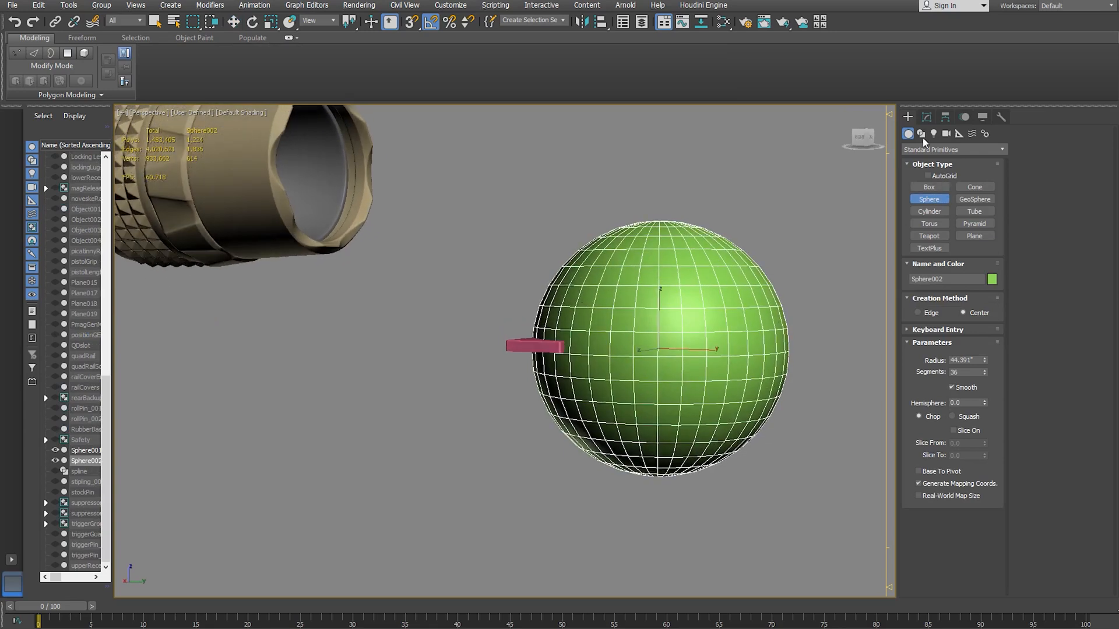
- Set the sphere's segments to 24 and compare its density with the flashlight head from several angles
{"action": "left_click", "coordinate": [926, 117]}
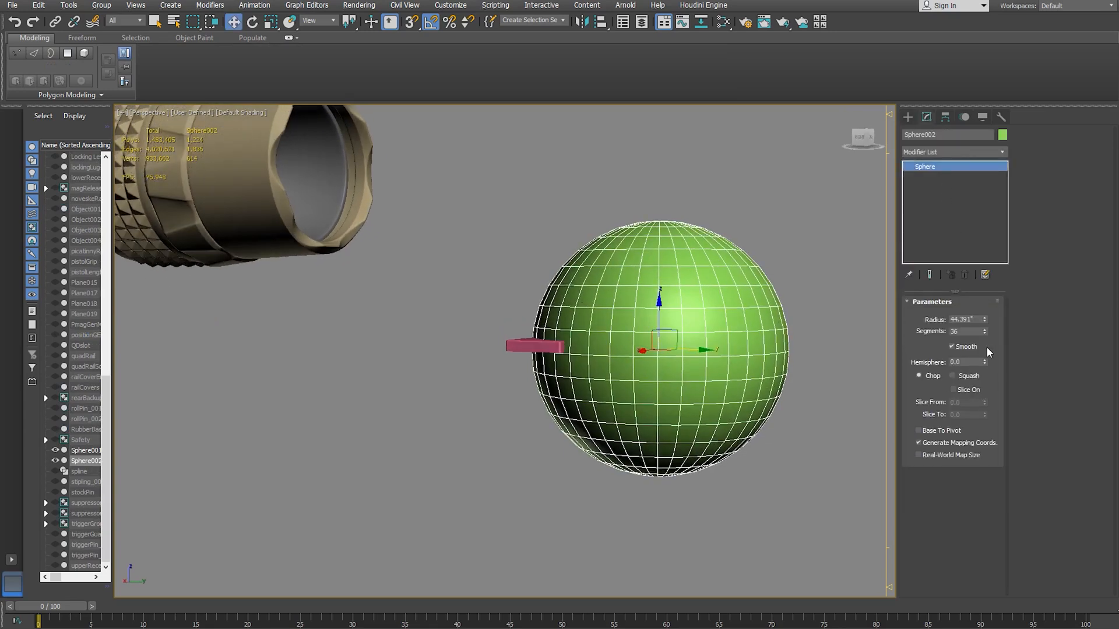
{"action": "left_click_drag", "start_coordinate": [966, 332], "coordinate": [913, 321]}
{"action": "type", "text": "24"}
{"action": "key", "text": "Return"}
{"action": "middle_click_drag", "start_coordinate": [767, 358], "coordinate": [740, 375], "text": "alt"}
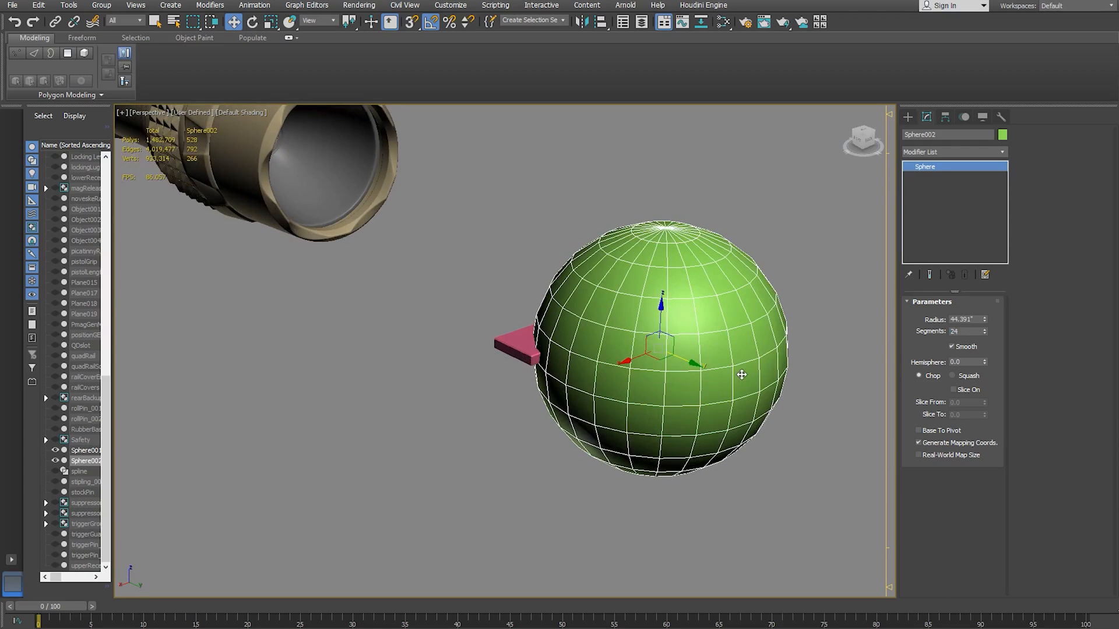
{"action": "middle_click_drag", "start_coordinate": [716, 369], "coordinate": [723, 341], "text": "alt"}
{"action": "middle_click_drag", "start_coordinate": [561, 308], "coordinate": [621, 328], "text": "alt"}
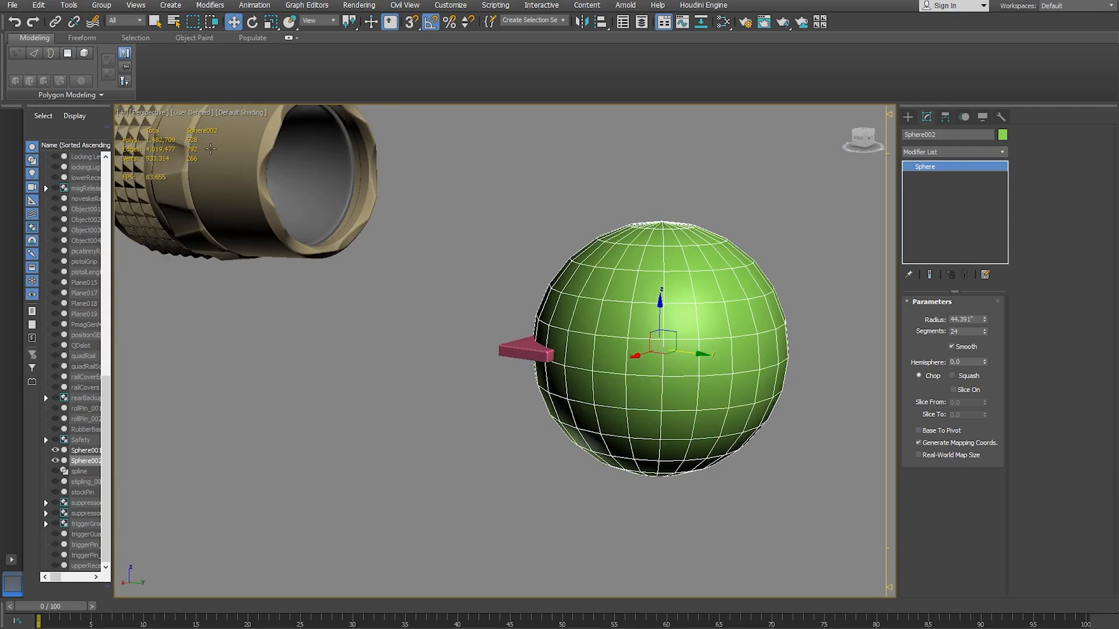
{"action": "middle_click_drag", "start_coordinate": [259, 203], "coordinate": [184, 154], "text": "alt"}
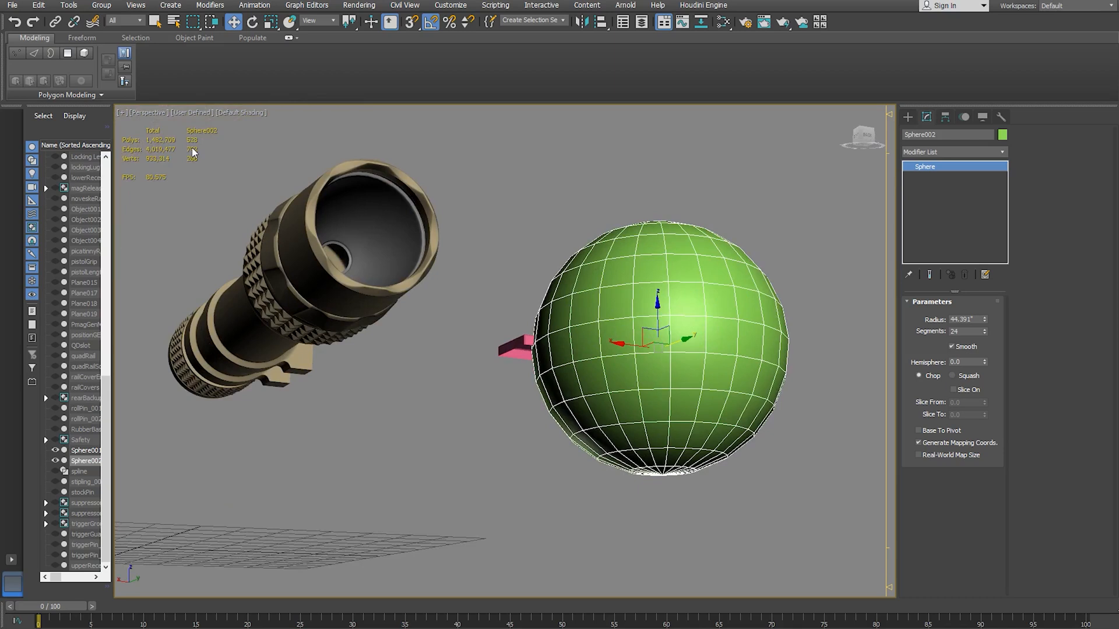
- Set the sphere's segments to 30 and check its wireframe from the side
{"action": "left_click", "coordinate": [956, 331]}
{"action": "type", "text": "30"}
{"action": "key", "text": "Return"}
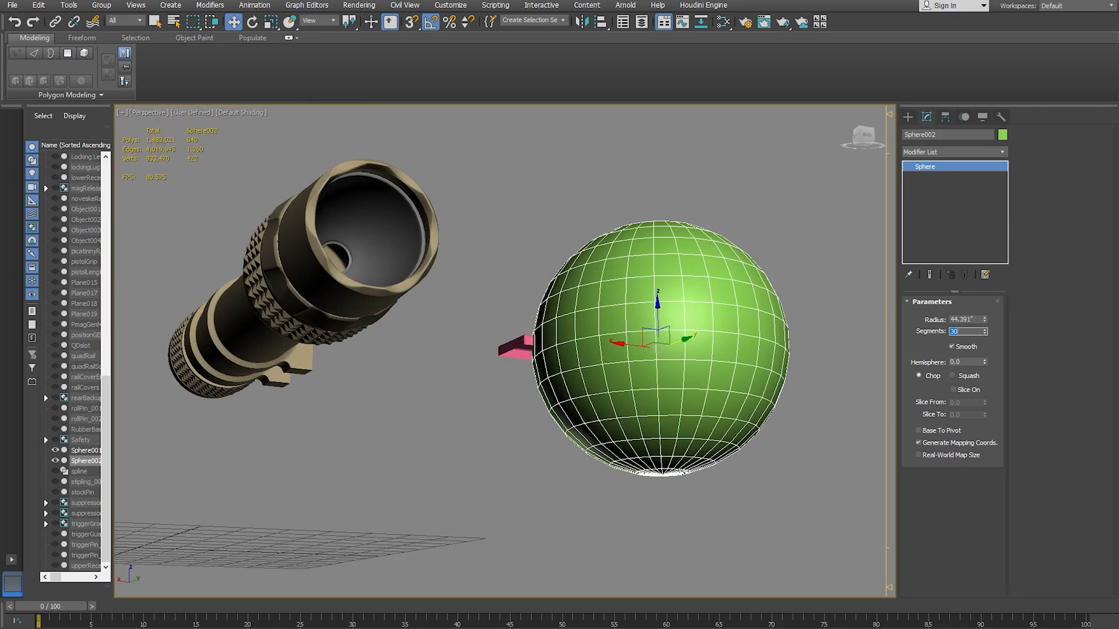
{"action": "middle_click_drag", "start_coordinate": [639, 323], "coordinate": [659, 338], "text": "alt"}
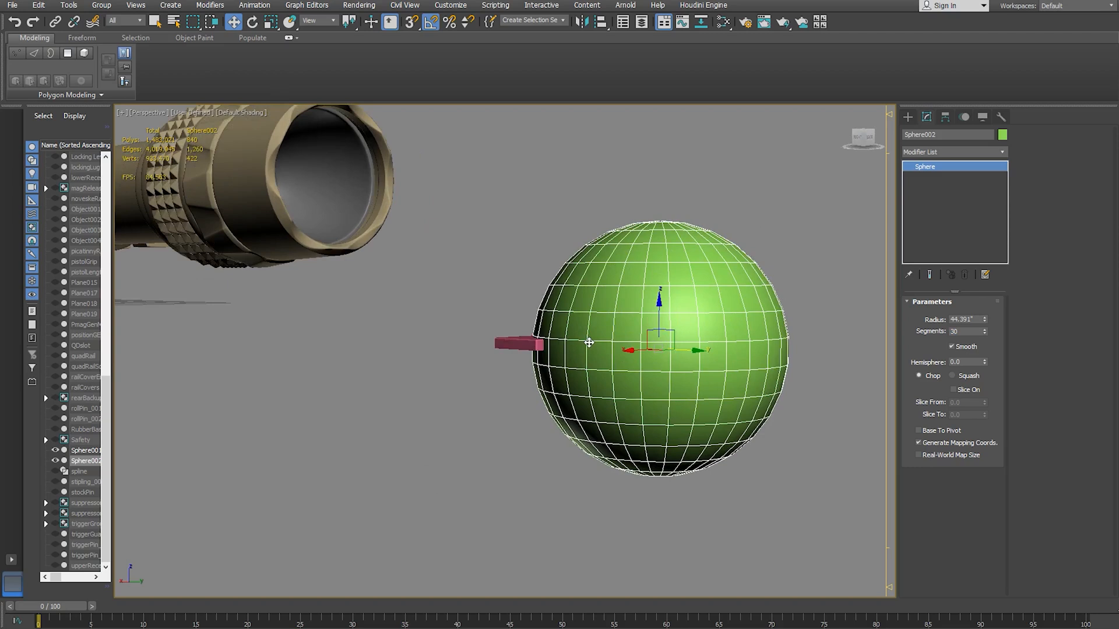
- Set the sphere's segments to 26 and convert it to an Editable Poly
{"action": "double_click", "coordinate": [976, 333]}
{"action": "type", "text": "26"}
{"action": "key", "text": "Return"}
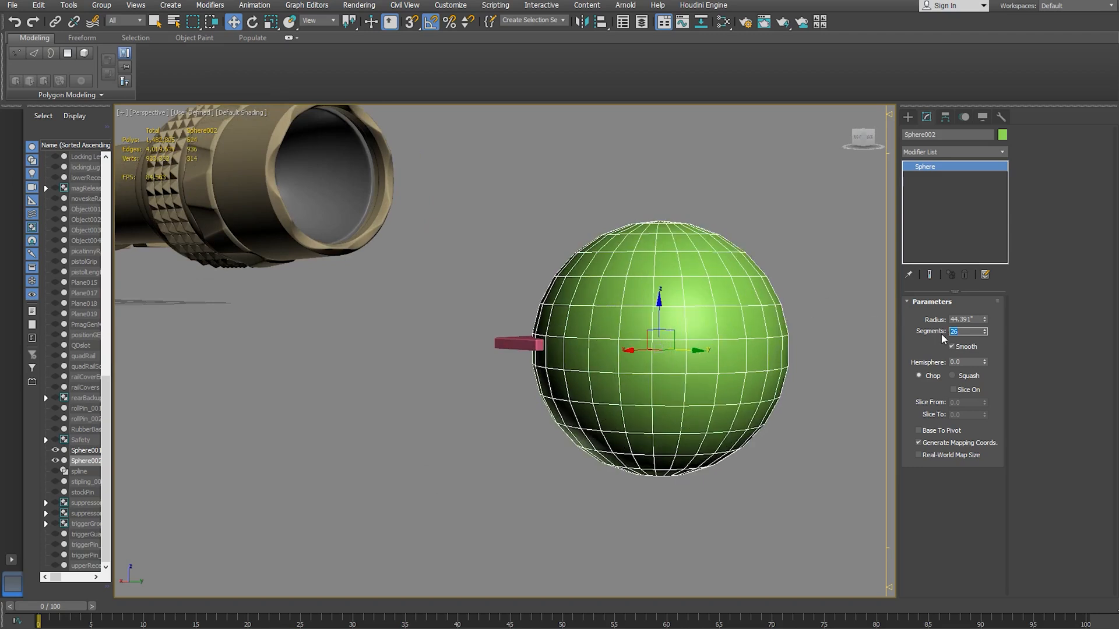
{"action": "right_click", "coordinate": [946, 172]}
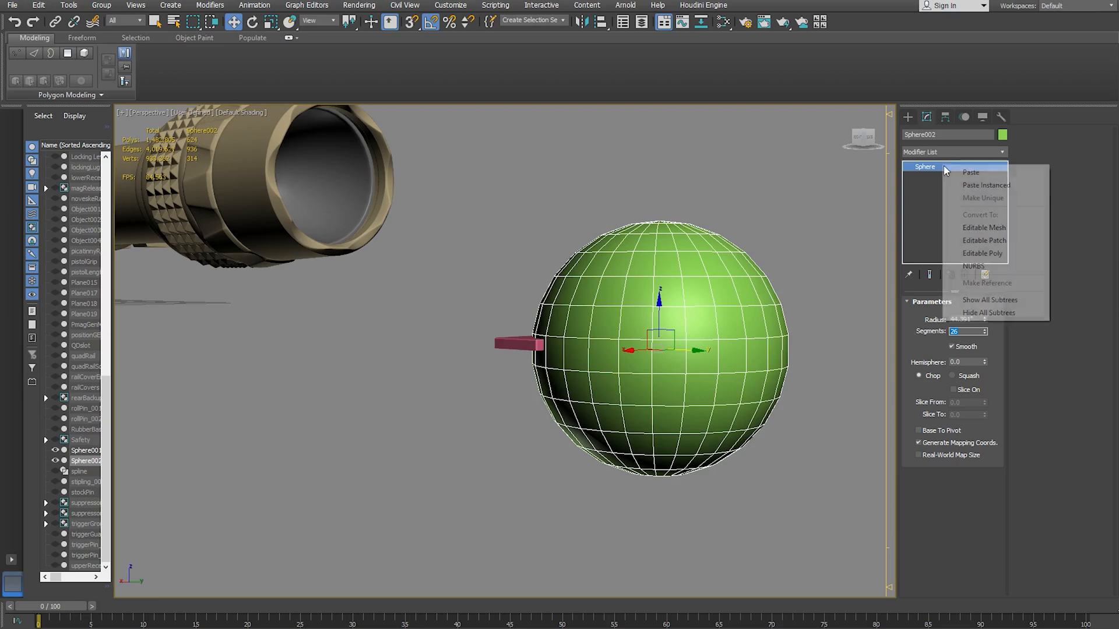
{"action": "left_click", "coordinate": [981, 255]}
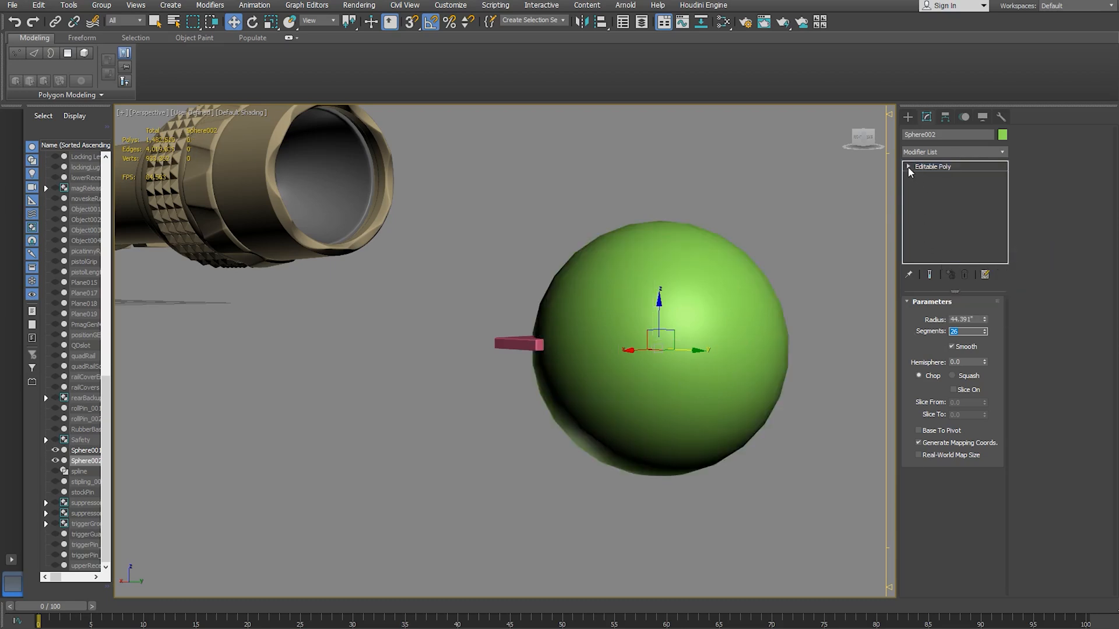
- Try to cut the sphere into a dome by deleting its lower polygons with the selection grown by one row
{"action": "left_click", "coordinate": [908, 167]}
{"action": "left_click", "coordinate": [933, 207]}
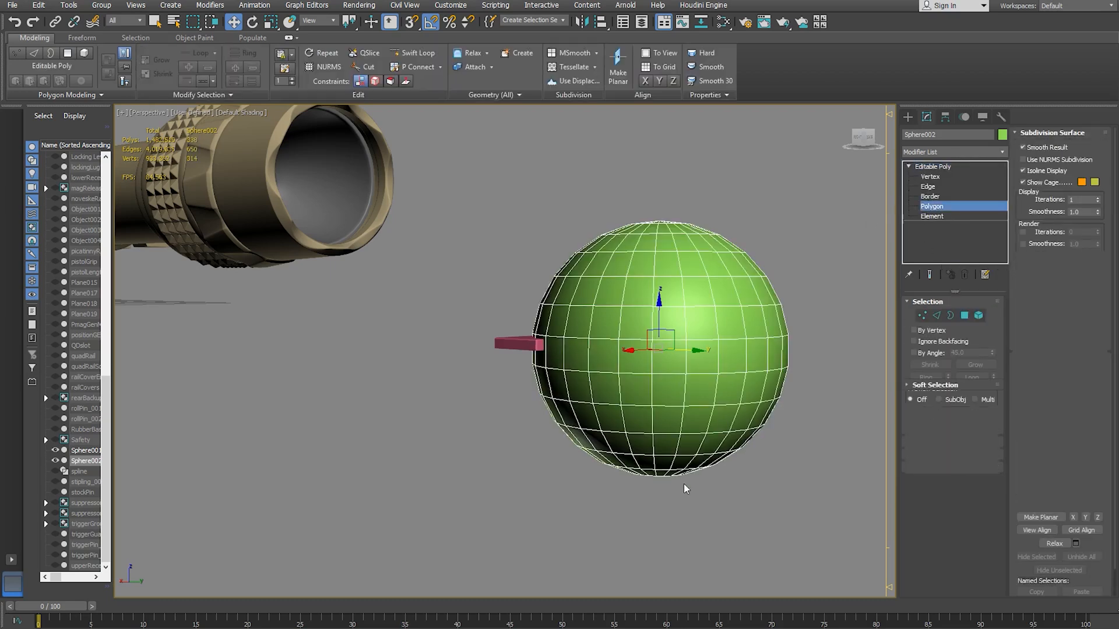
{"action": "left_click_drag", "start_coordinate": [822, 502], "coordinate": [497, 404]}
{"action": "mouse_move", "coordinate": [679, 483]}
{"action": "middle_mouse_down", "text": "alt"}
{"action": "mouse_move", "coordinate": [683, 444]}
{"action": "mouse_move", "coordinate": [683, 473]}
{"action": "middle_mouse_up", "text": "alt"}
{"action": "left_click_drag", "start_coordinate": [436, 358], "coordinate": [434, 383]}
{"action": "middle_click_drag", "start_coordinate": [434, 383], "coordinate": [626, 383], "text": "alt"}
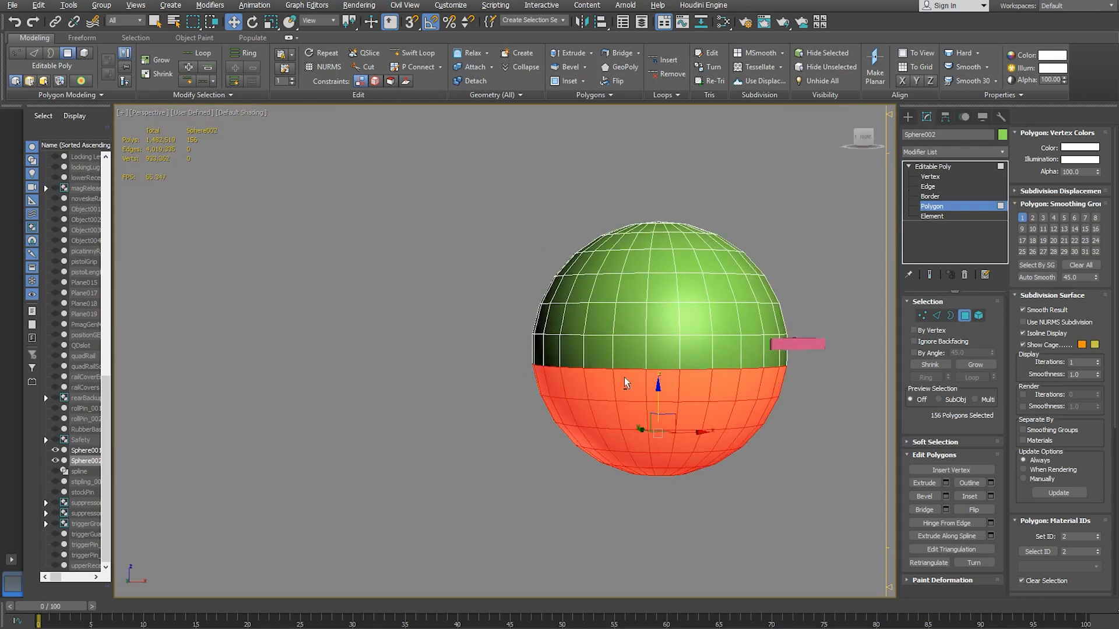
{"action": "left_click", "coordinate": [977, 365]}
{"action": "key", "text": "Delete"}
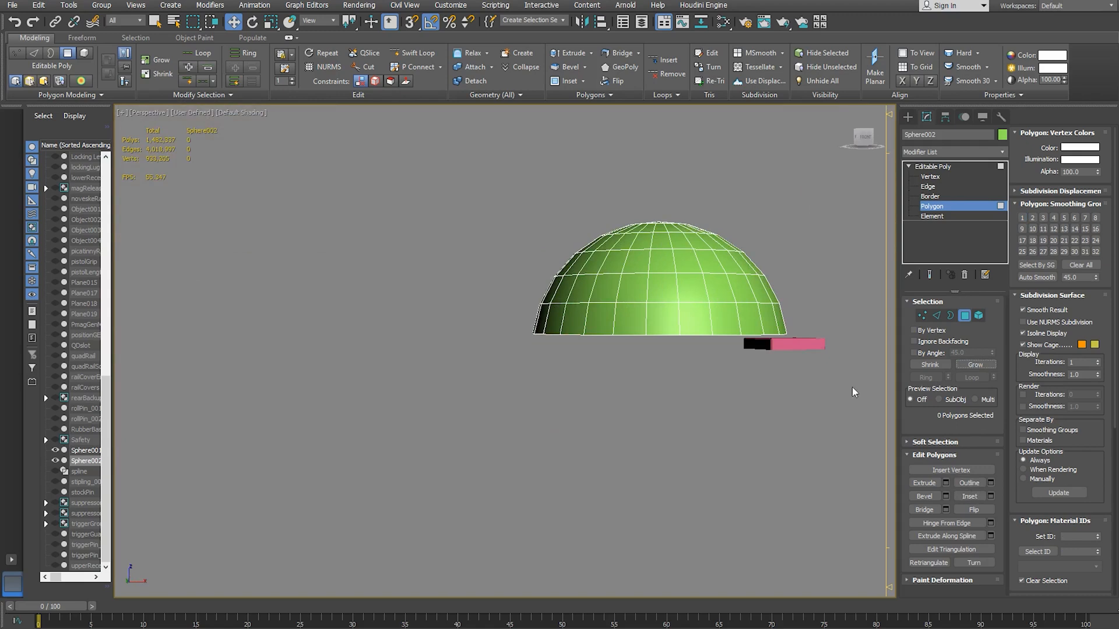
- Leave polygon editing and align the dome to the pink box, pivot point to pivot point in X, Y and Z
{"action": "middle_click_drag", "start_coordinate": [673, 313], "coordinate": [531, 329], "text": "alt"}
{"action": "mouse_move", "coordinate": [613, 341]}
{"action": "middle_mouse_down", "text": "alt"}
{"action": "mouse_move", "coordinate": [579, 322]}
{"action": "mouse_move", "coordinate": [619, 331]}
{"action": "middle_mouse_up", "text": "alt"}
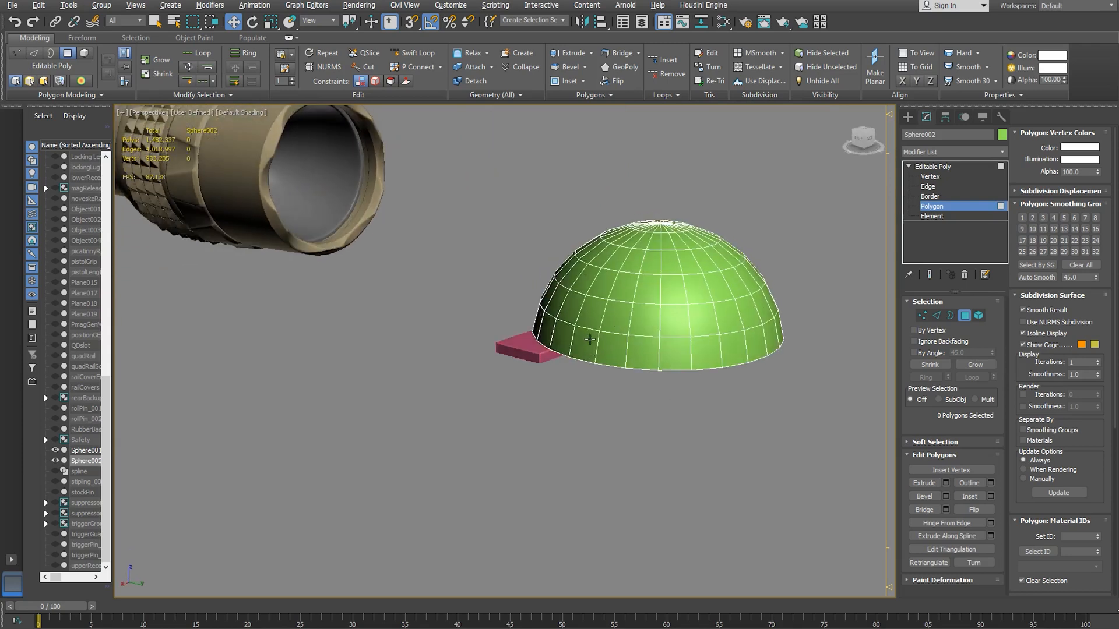
{"action": "scroll", "coordinate": [627, 323], "scroll_direction": "down", "scroll_amount": 2}
{"action": "left_click", "coordinate": [671, 301]}
{"action": "left_click", "coordinate": [939, 206]}
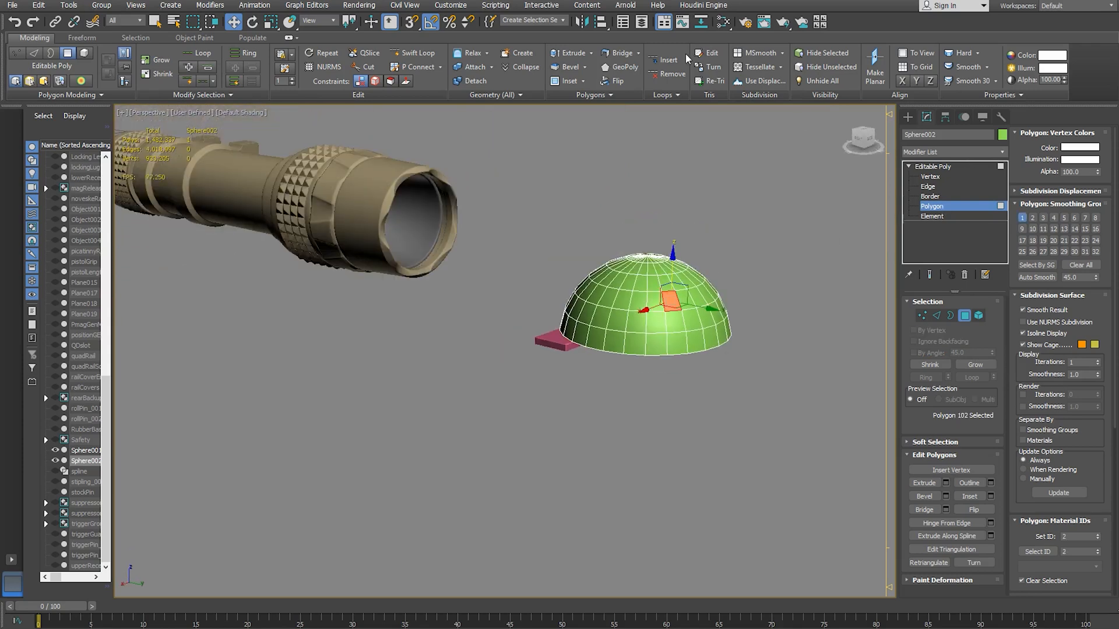
{"action": "left_click", "coordinate": [553, 349]}
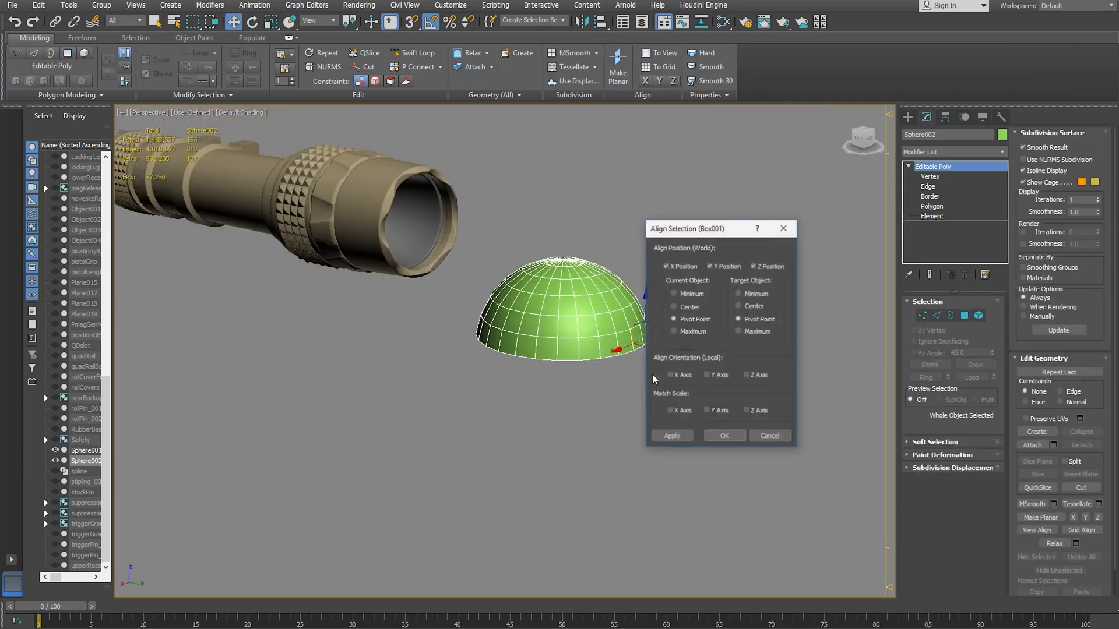
{"action": "left_click", "coordinate": [724, 439]}
- Try to scale the dome down uniformly over the box and compare it with the box from the side
{"action": "mouse_move", "coordinate": [626, 411]}
{"action": "middle_mouse_down", "text": "alt"}
{"action": "mouse_move", "coordinate": [604, 362]}
{"action": "mouse_move", "coordinate": [636, 349]}
{"action": "mouse_move", "coordinate": [631, 400]}
{"action": "middle_mouse_up", "text": "alt"}
{"action": "key", "text": "r"}
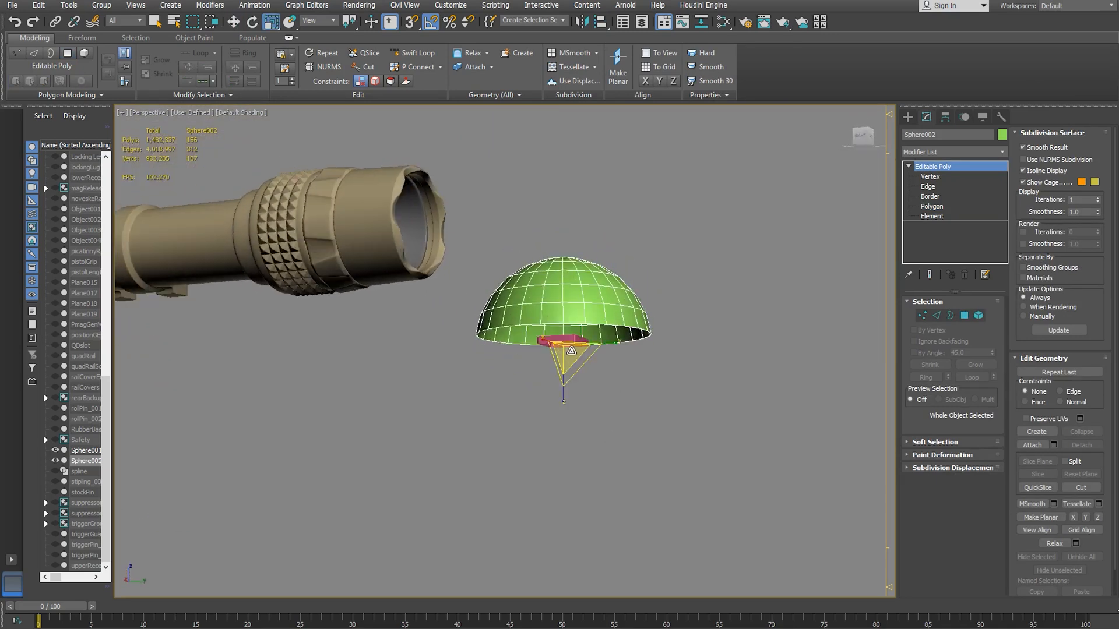
{"action": "left_click_drag", "start_coordinate": [567, 350], "coordinate": [430, 374]}
{"action": "middle_click_drag", "start_coordinate": [429, 375], "coordinate": [587, 324], "text": "alt"}
{"action": "scroll", "coordinate": [587, 324], "scroll_direction": "up", "scroll_amount": 8}
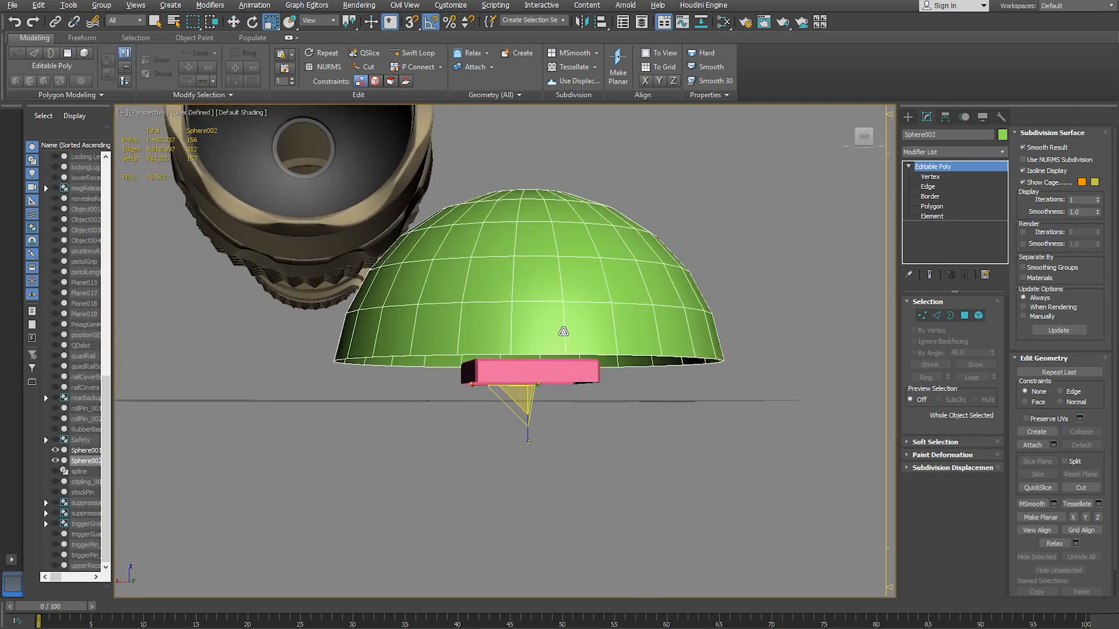
{"action": "middle_click_drag", "start_coordinate": [590, 361], "coordinate": [608, 343], "text": "alt"}
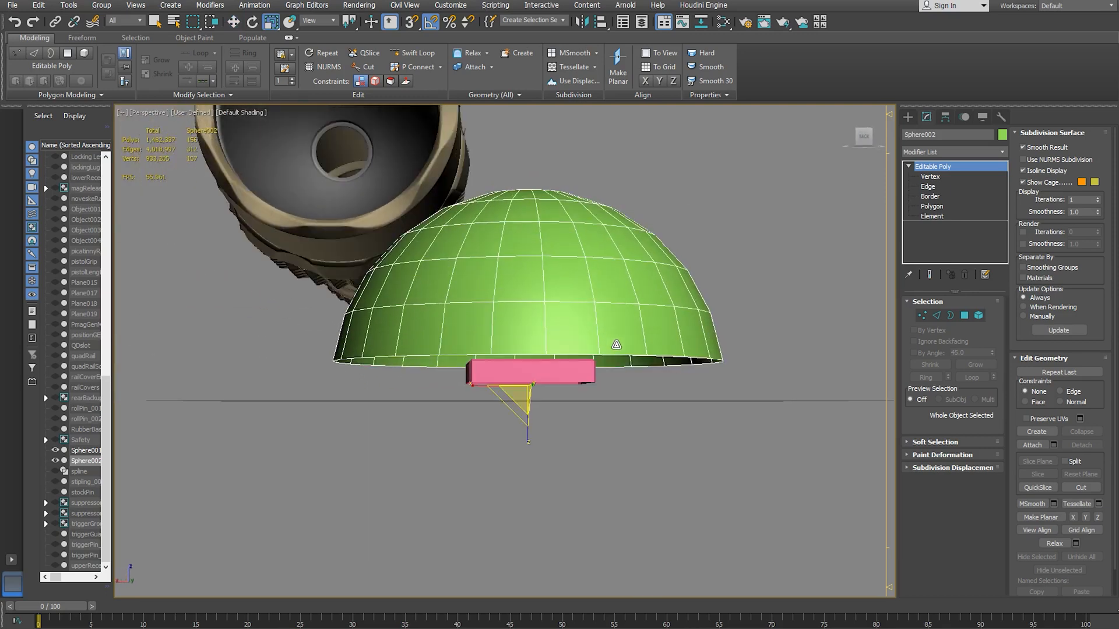
- Undo the dome's scaling, its alignment to the box and the deletion of the sphere's lower polygons
{"action": "key", "text": "shift+z"}
{"action": "key", "text": "shift+z"}
{"action": "key", "text": "shift+z"}
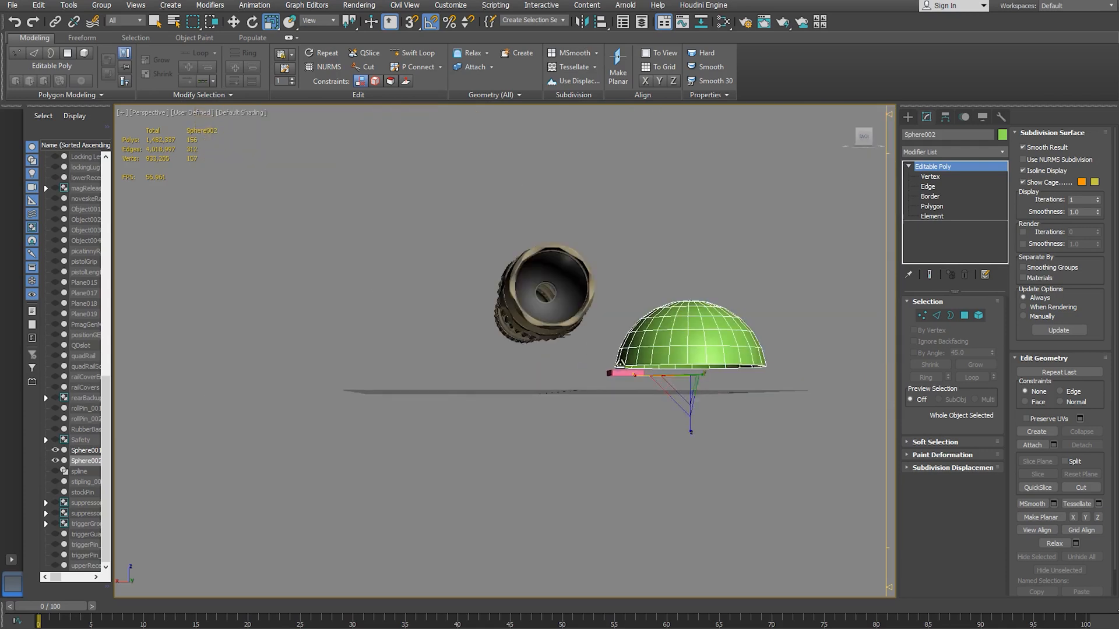
{"action": "key", "text": "shift+z"}
{"action": "key", "text": "ctrl+z"}
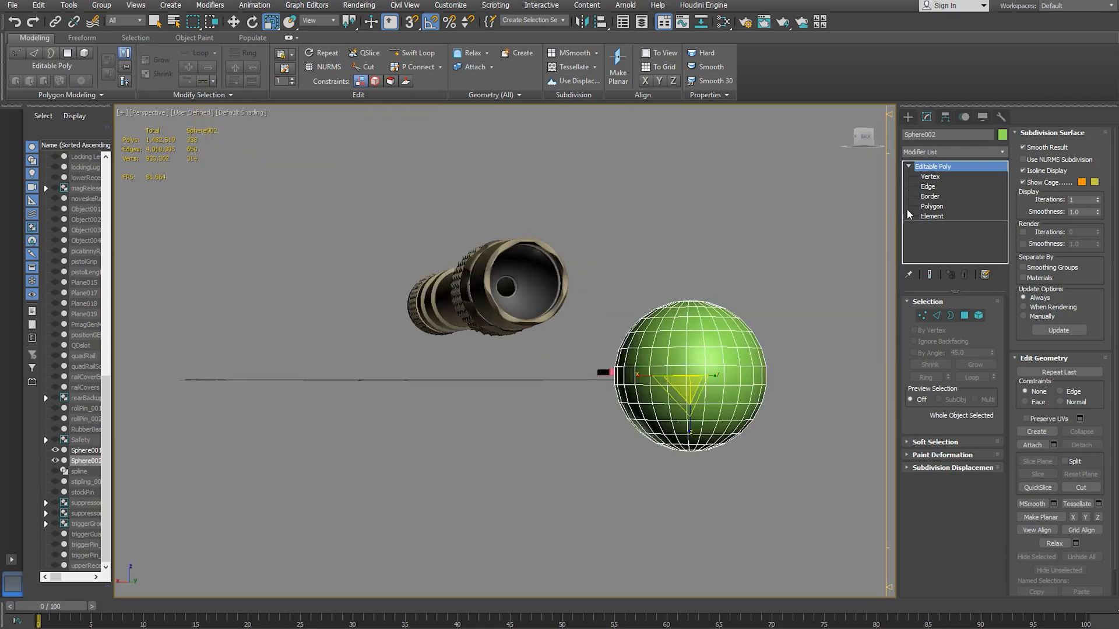
- Shrink the lower polygon selection by one row, delete those sphere polygons, and leave polygon editing
{"action": "left_click", "coordinate": [933, 207]}
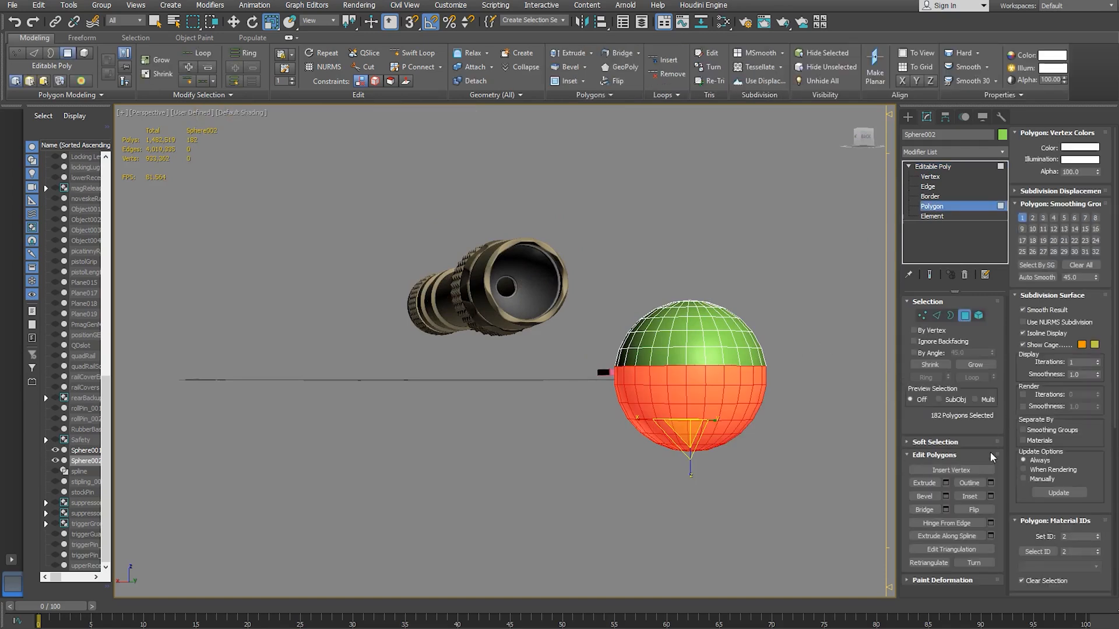
{"action": "left_click", "coordinate": [930, 365]}
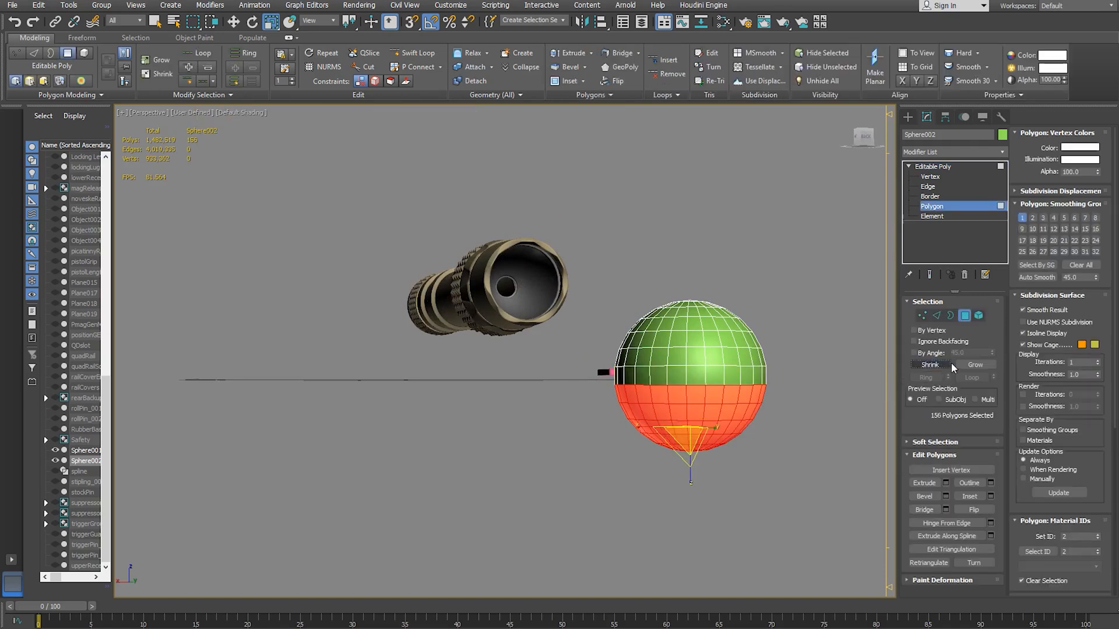
{"action": "key", "text": "Delete"}
{"action": "left_click", "coordinate": [954, 205]}
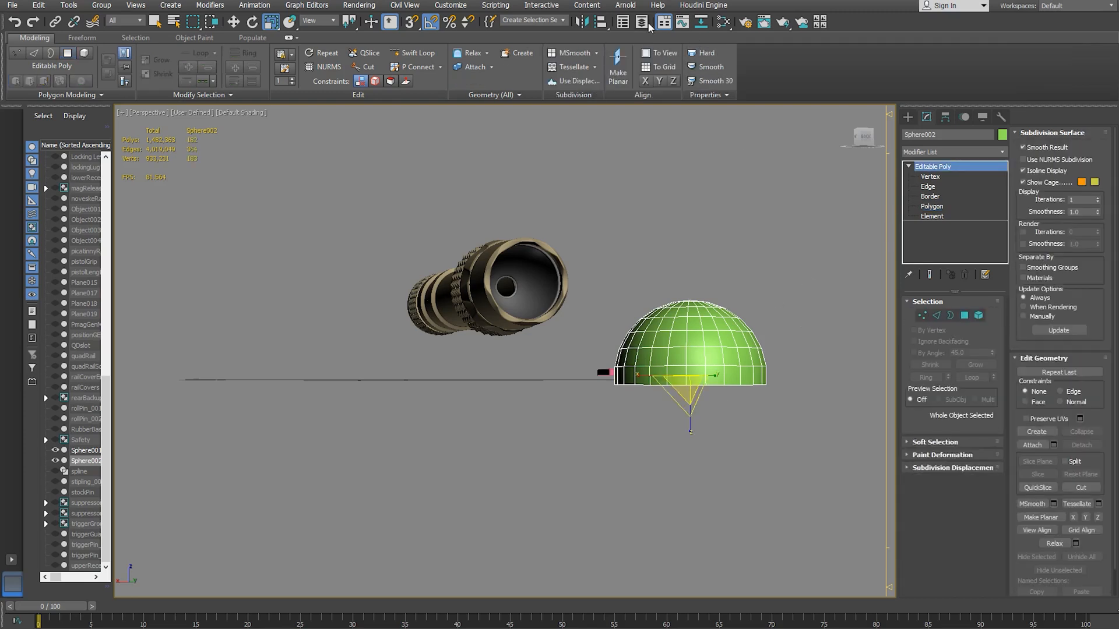
- Align the taller dome's pivot point to the box's pivot point in X, Y and Z
{"action": "left_click", "coordinate": [601, 22]}
{"action": "left_click", "coordinate": [603, 372]}
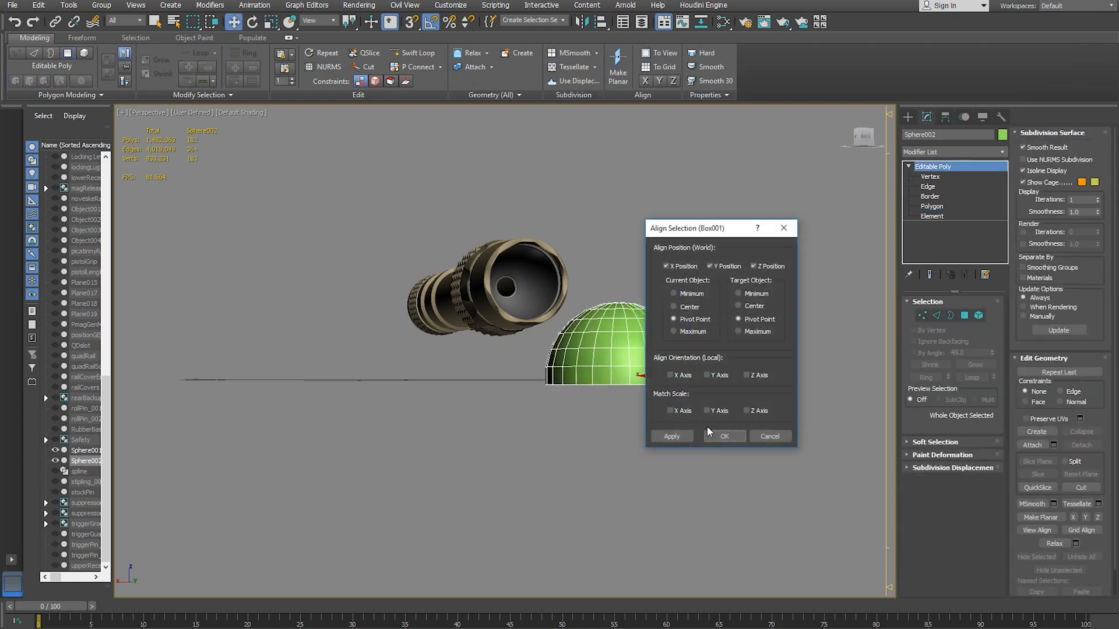
{"action": "left_click", "coordinate": [724, 437]}
{"action": "middle_click_drag", "start_coordinate": [680, 418], "coordinate": [634, 300], "text": "alt"}
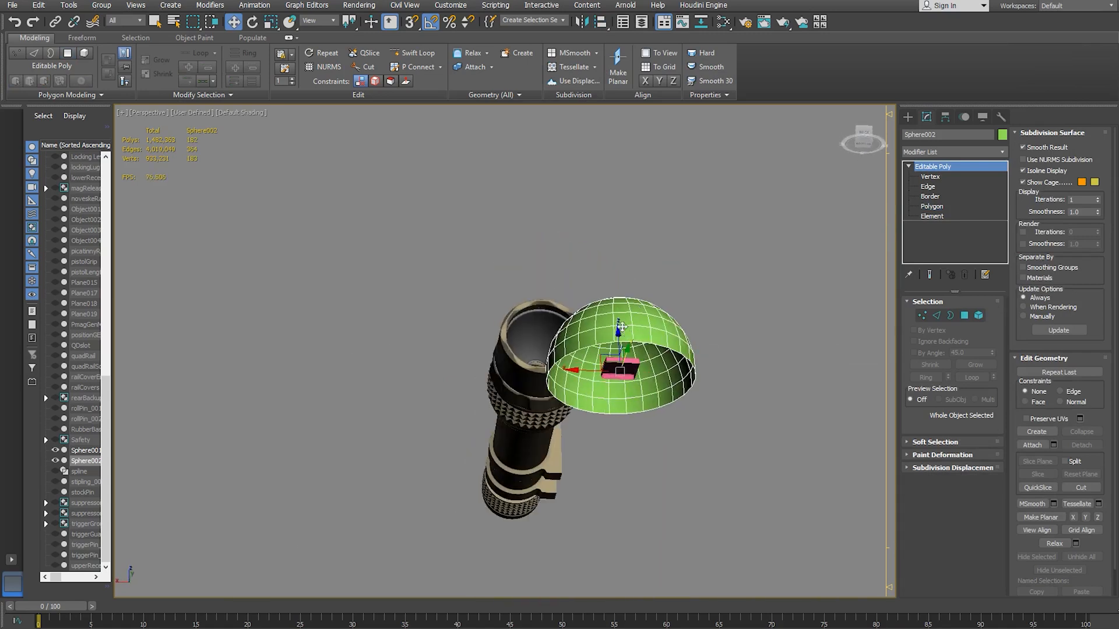
{"action": "middle_click_drag", "start_coordinate": [641, 376], "coordinate": [607, 421], "text": "alt"}
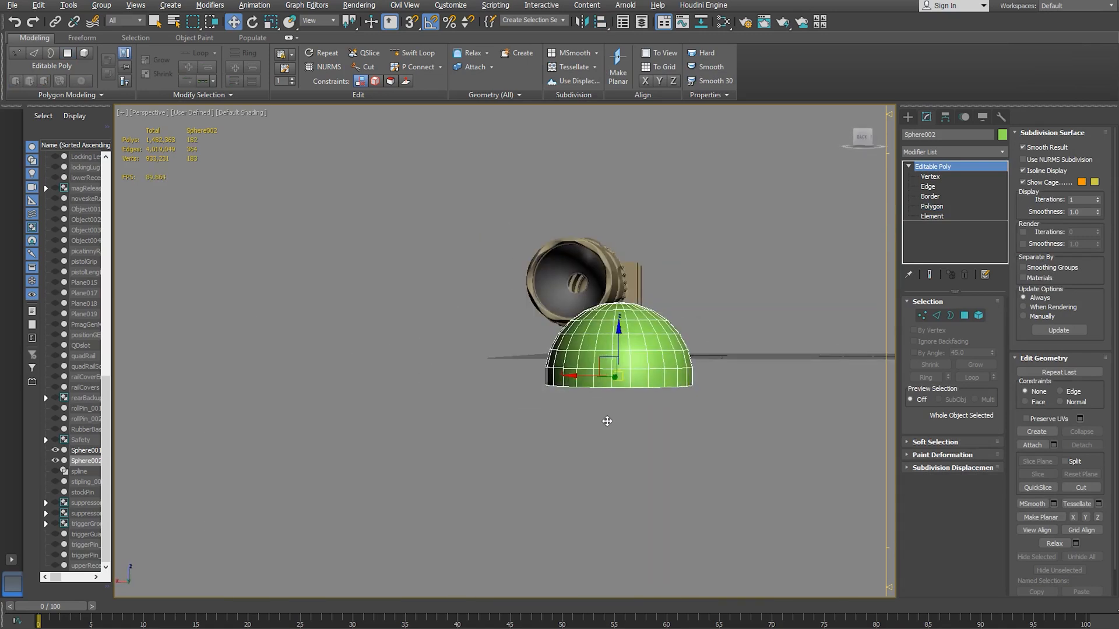
- Scale the dome down uniformly until it fits closely around the box, using the wireframe display to judge the fit
{"action": "scroll", "coordinate": [612, 405], "scroll_direction": "up", "scroll_amount": 4}
{"action": "key", "text": "r"}
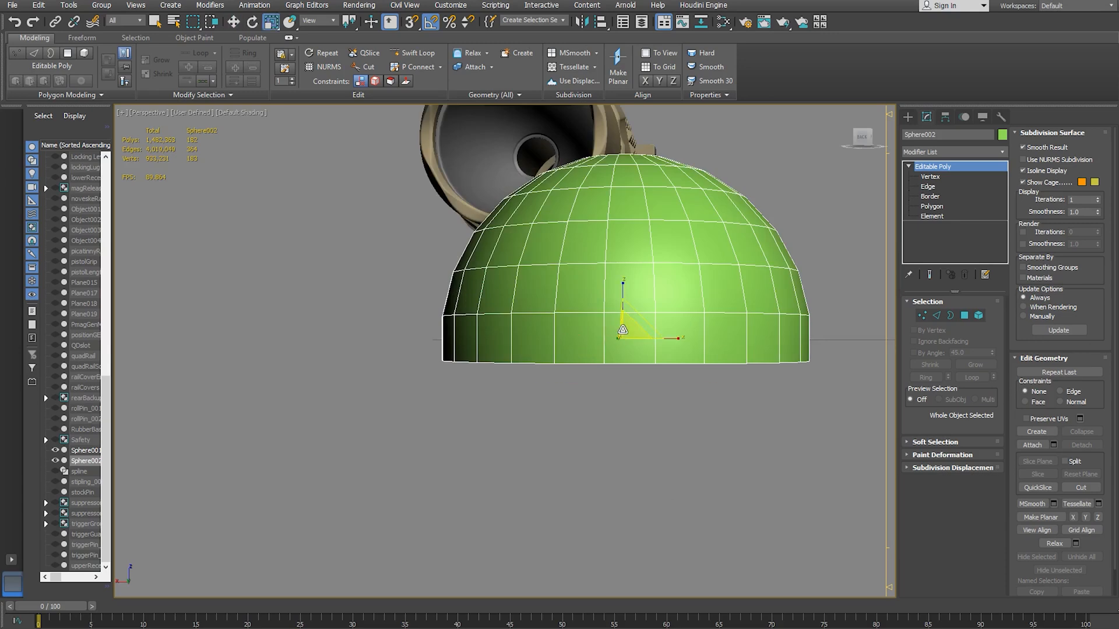
{"action": "scroll", "coordinate": [620, 405], "scroll_direction": "down", "scroll_amount": 3}
{"action": "left_click_drag", "start_coordinate": [557, 353], "coordinate": [555, 377]}
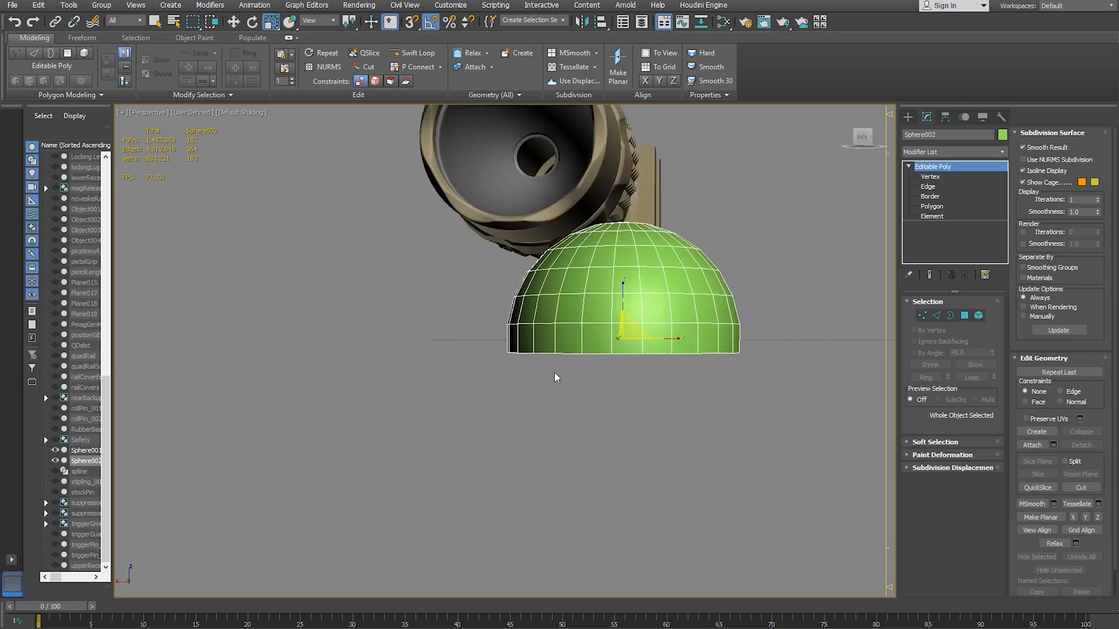
{"action": "key", "text": "F3"}
{"action": "mouse_move", "coordinate": [692, 363]}
{"action": "middle_mouse_down", "text": "alt"}
{"action": "mouse_move", "coordinate": [680, 417]}
{"action": "mouse_move", "coordinate": [696, 373]}
{"action": "middle_mouse_up", "text": "alt"}
{"action": "middle_click_drag", "start_coordinate": [633, 332], "coordinate": [612, 382], "text": "alt"}
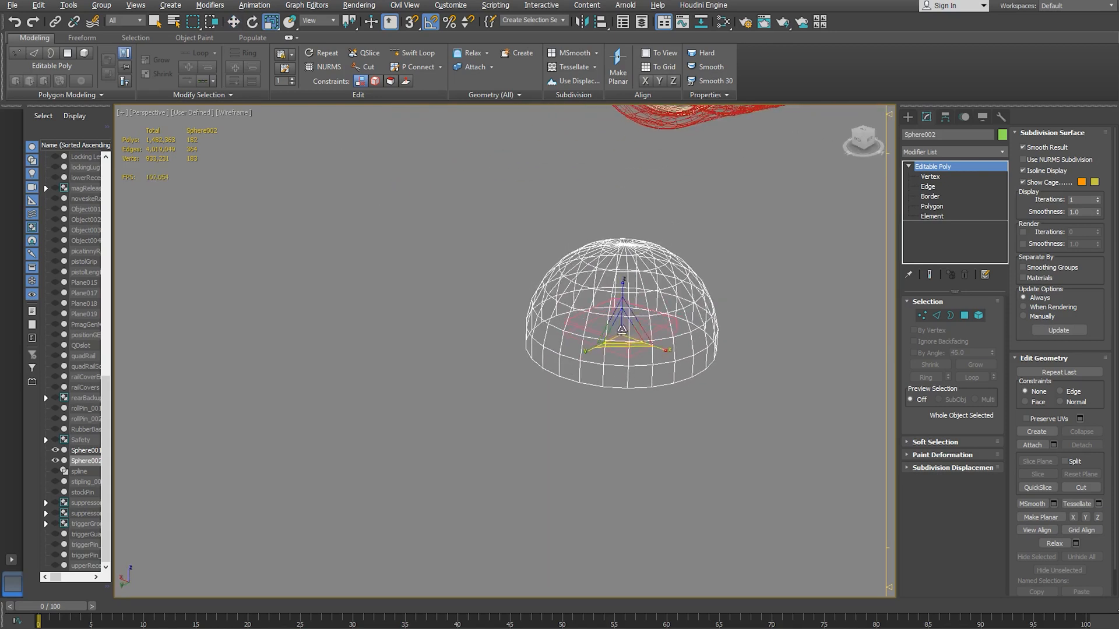
- Switch to Chrome to view the Deep Reflector vs. Shallow Reflector diagram and compare its LED with the dome's wireframe in 3ds Max
{"action": "mouse_move", "coordinate": [303, 628]}
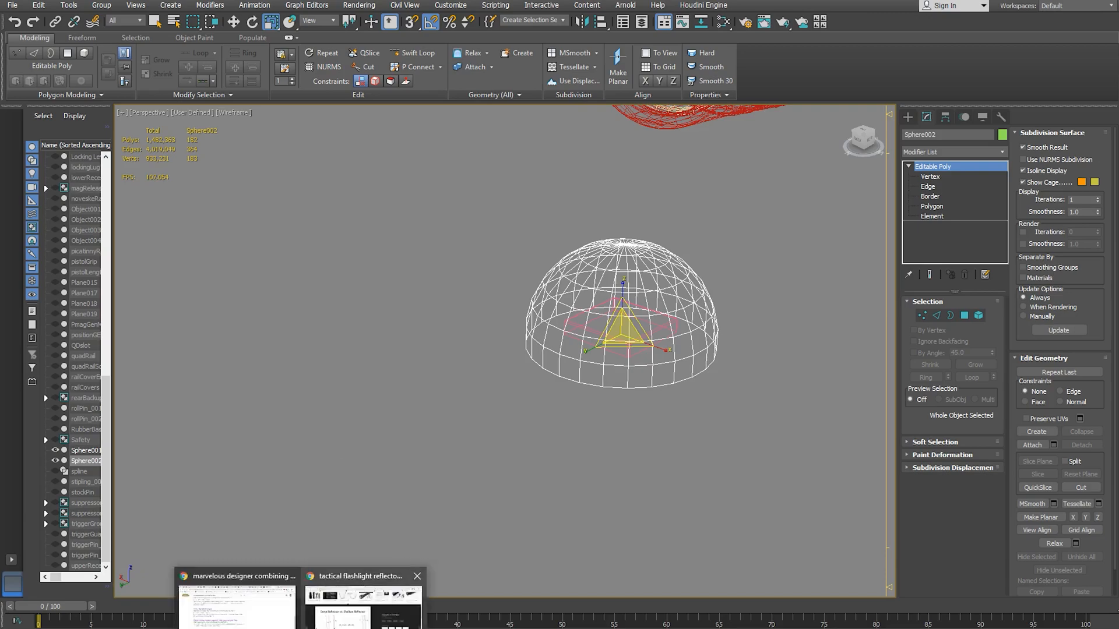
{"action": "left_click", "coordinate": [358, 606]}
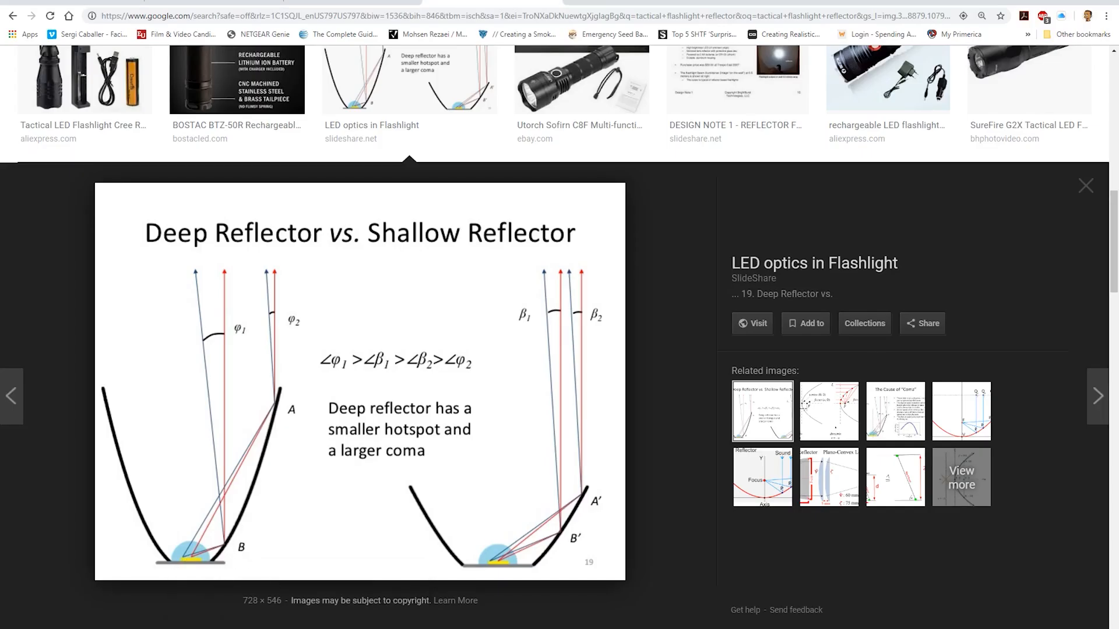
{"action": "left_click", "coordinate": [358, 603]}
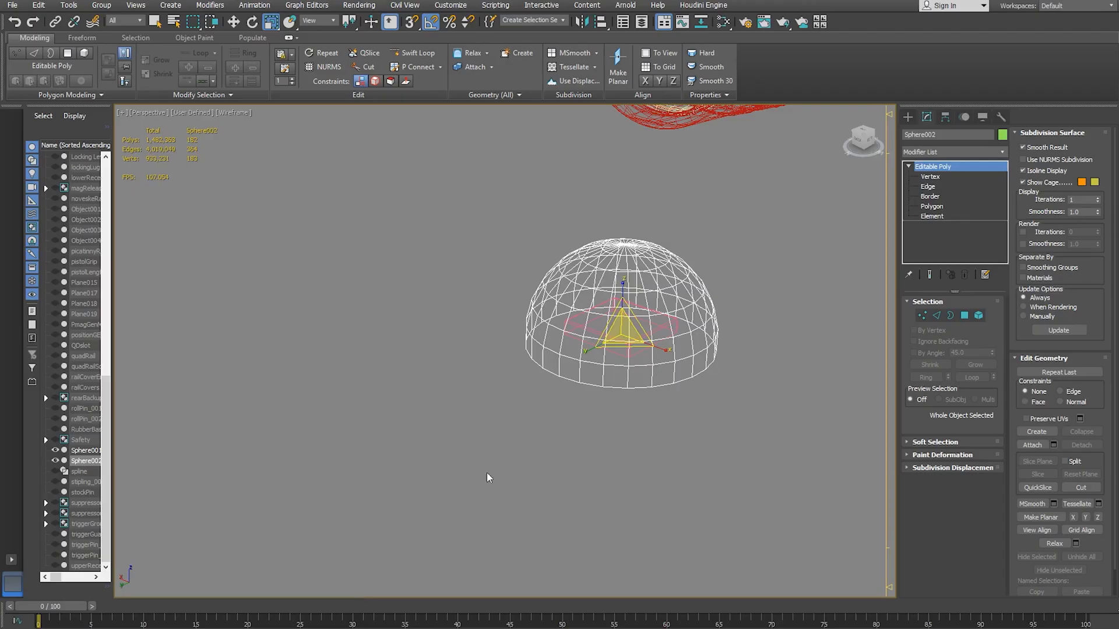
{"action": "middle_click_drag", "start_coordinate": [669, 445], "coordinate": [657, 498], "text": "alt"}
{"action": "scroll", "coordinate": [625, 362], "scroll_direction": "up", "scroll_amount": 4}
{"action": "scroll", "coordinate": [601, 463], "scroll_direction": "up", "scroll_amount": 3}
- In Chrome's image results, open the UltraFire aluminum LED reflector photo, study its LED, and return to 3ds Max
{"action": "mouse_move", "coordinate": [315, 622]}
{"action": "left_click", "coordinate": [367, 612]}
{"action": "scroll", "coordinate": [193, 298], "scroll_direction": "down", "scroll_amount": 8}
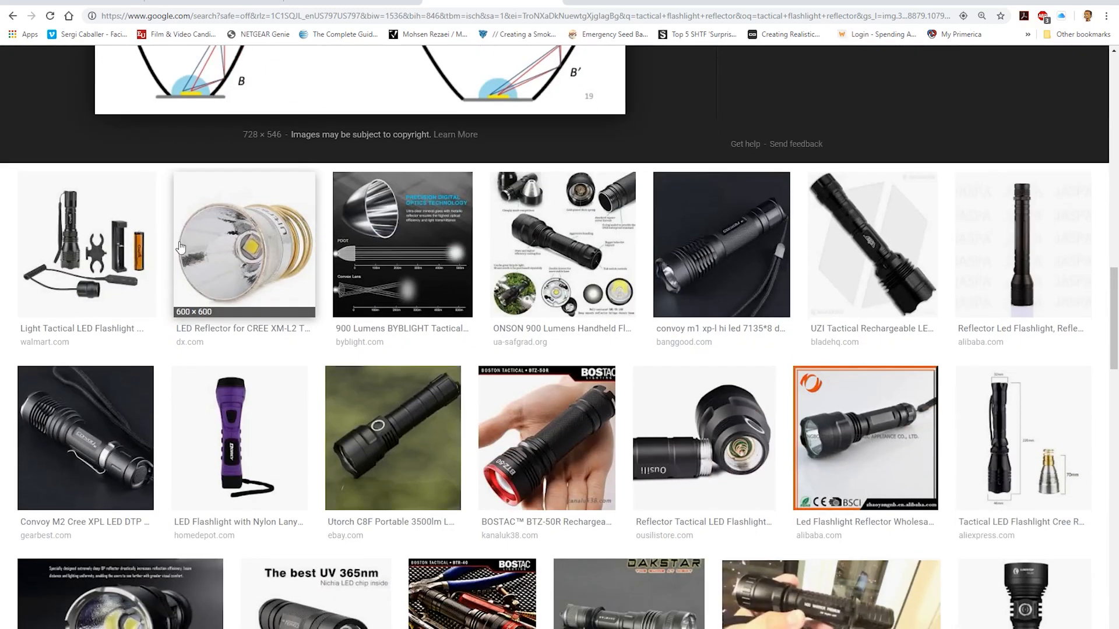
{"action": "left_click", "coordinate": [193, 299]}
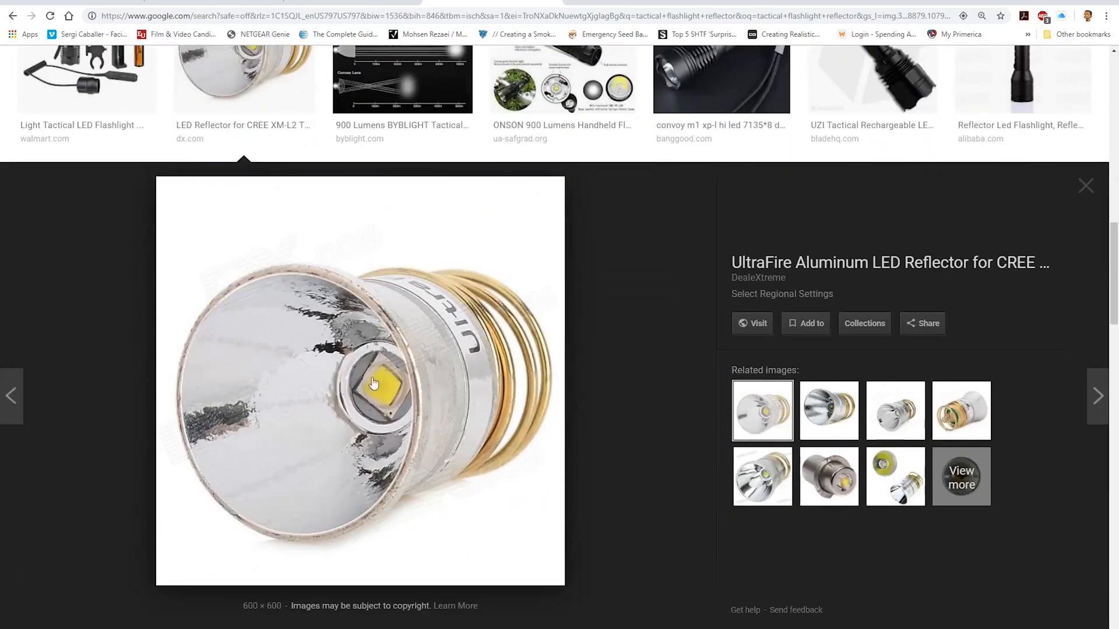
{"action": "mouse_move", "coordinate": [314, 628]}
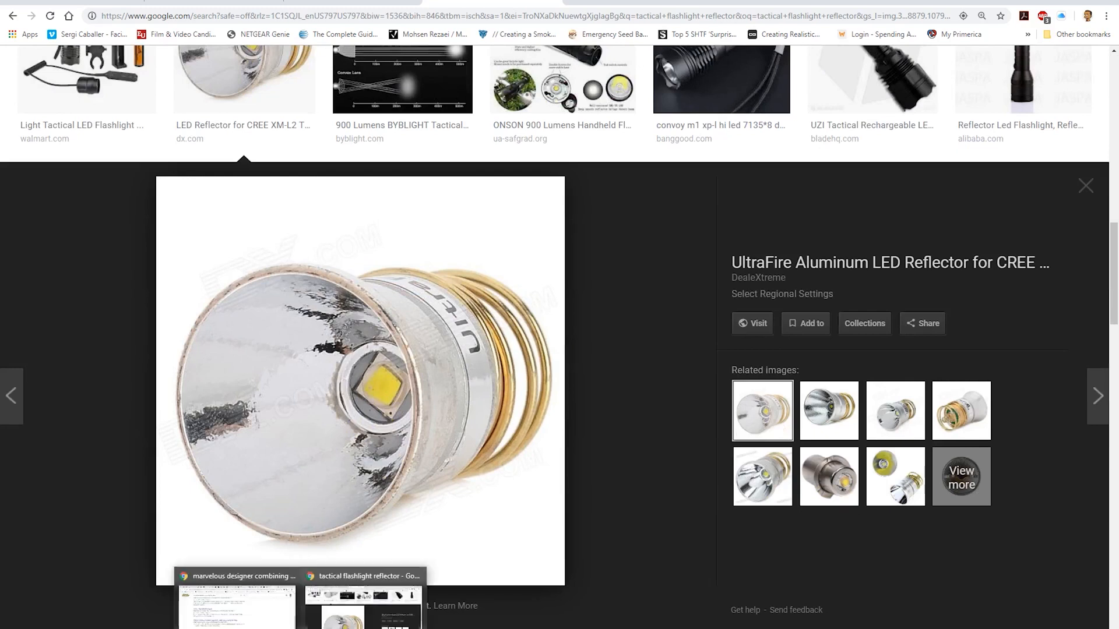
{"action": "left_click", "coordinate": [350, 628]}
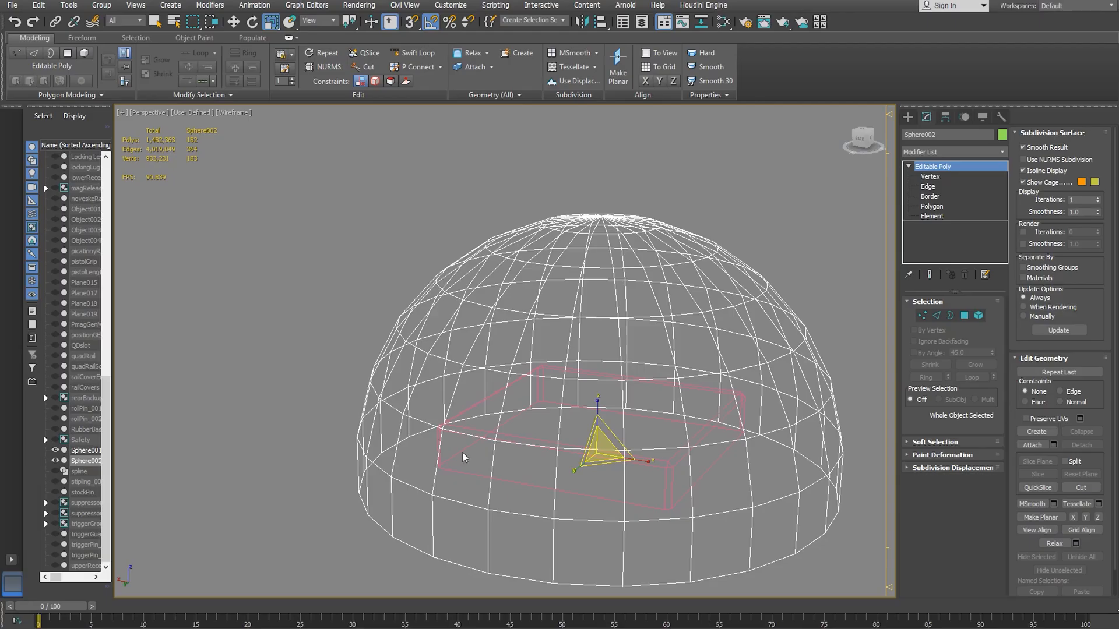
- Return to shaded display and examine the box inside the dome from below
{"action": "middle_click_drag", "start_coordinate": [507, 432], "coordinate": [552, 361], "text": "alt"}
{"action": "key", "text": "F3"}
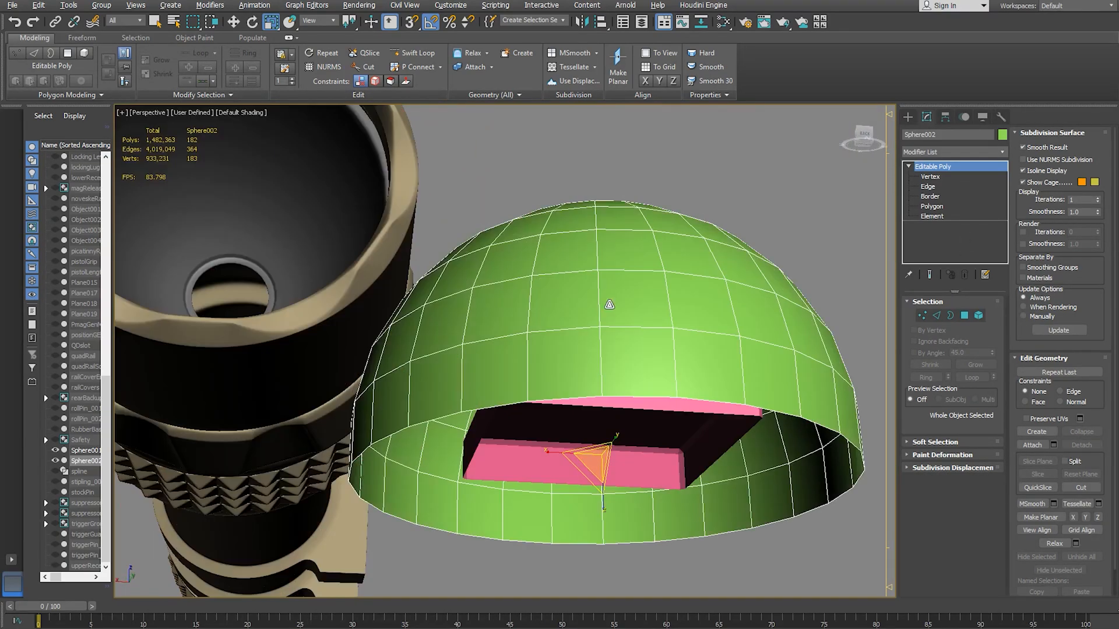
{"action": "middle_click_drag", "start_coordinate": [712, 394], "coordinate": [679, 408], "text": "alt"}
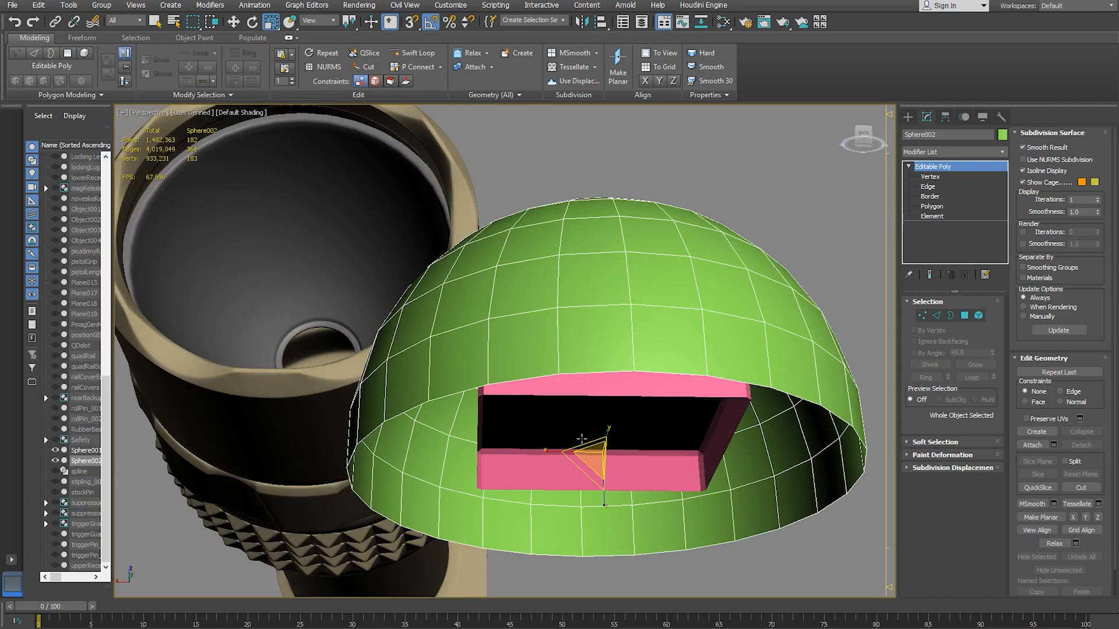
- Remove every other edge between the dome's pole and the first ring around it, and leave edge editing
{"action": "middle_click_drag", "start_coordinate": [631, 360], "coordinate": [612, 469], "text": "alt"}
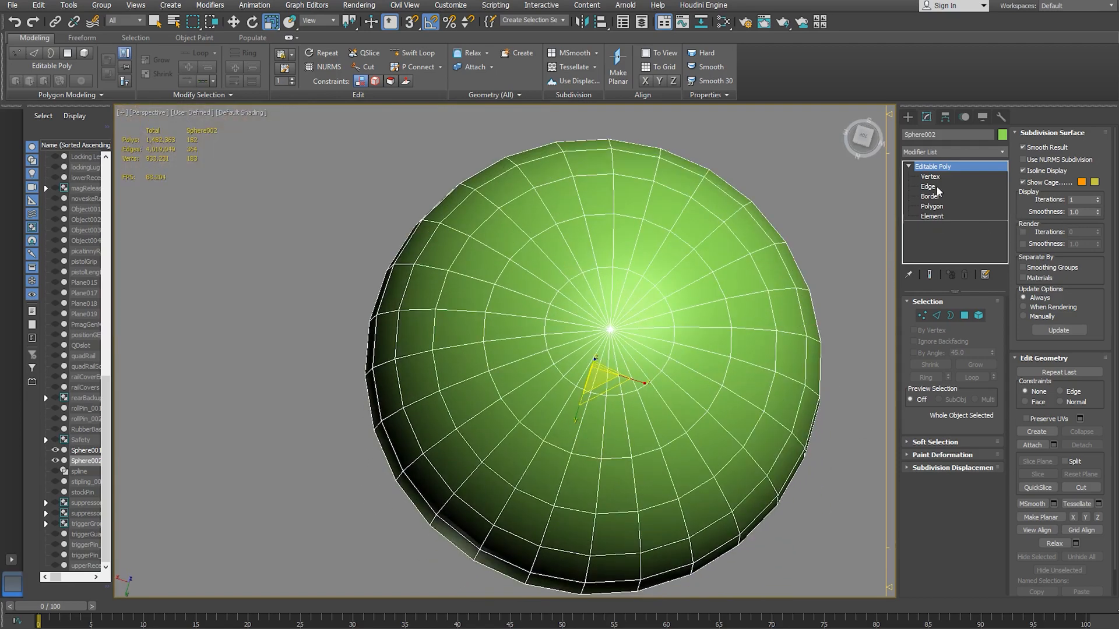
{"action": "left_click", "coordinate": [928, 187]}
{"action": "middle_click_drag", "start_coordinate": [727, 357], "coordinate": [364, 359], "text": "alt"}
{"action": "left_click", "coordinate": [589, 254]}
{"action": "middle_click_drag", "start_coordinate": [589, 254], "coordinate": [623, 282], "text": "alt"}
{"action": "left_click", "coordinate": [616, 262], "text": "ctrl"}
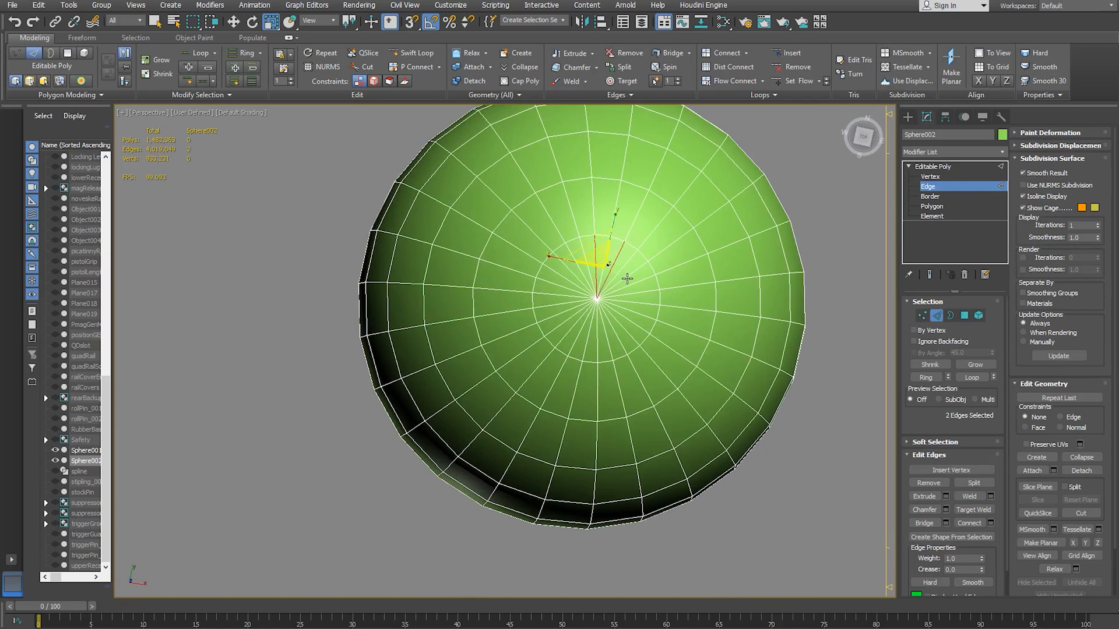
{"action": "left_click", "coordinate": [632, 284], "text": "ctrl"}
{"action": "left_click", "coordinate": [637, 294], "text": "ctrl"}
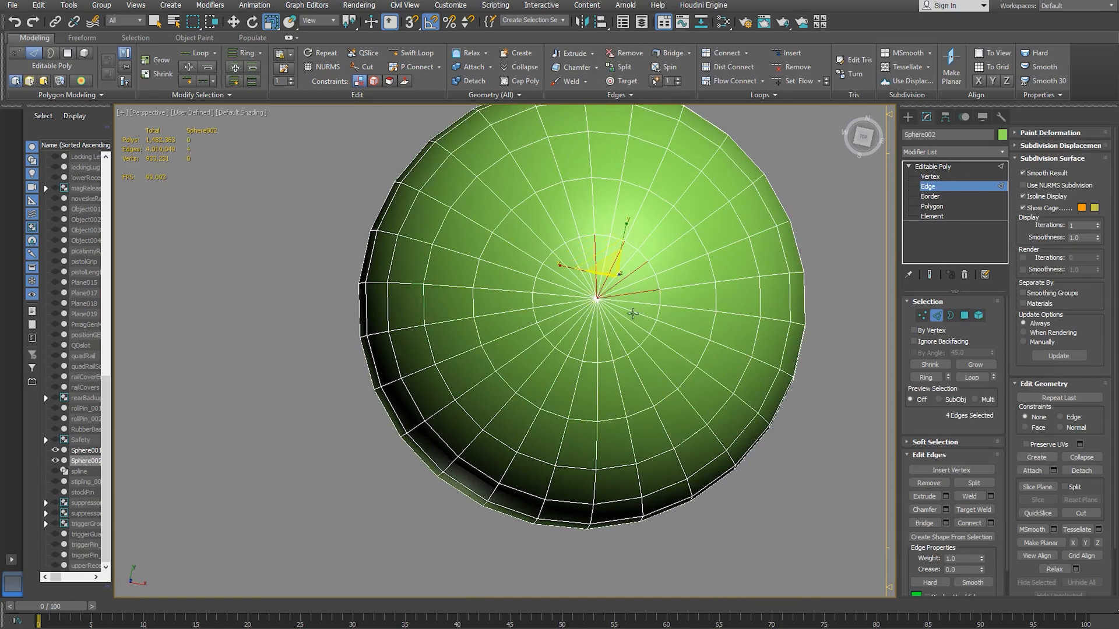
{"action": "left_click", "coordinate": [632, 313], "text": "ctrl"}
{"action": "left_click", "coordinate": [622, 335], "text": "ctrl"}
{"action": "left_click", "coordinate": [608, 342], "text": "ctrl"}
{"action": "left_click", "coordinate": [586, 348], "text": "ctrl"}
{"action": "left_click", "coordinate": [561, 338], "text": "ctrl"}
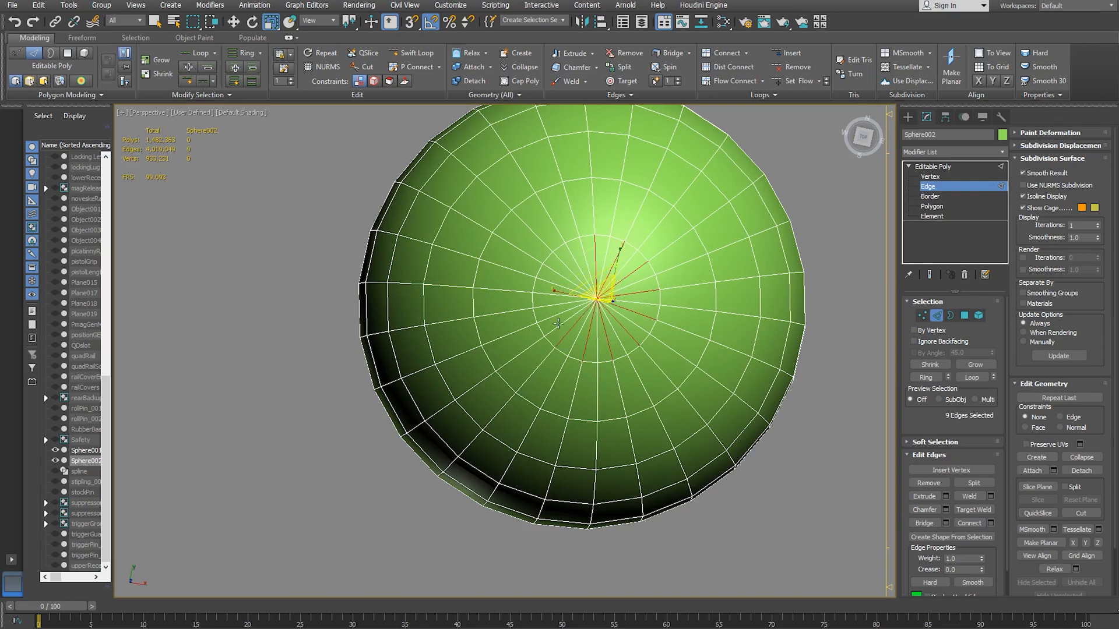
{"action": "left_click", "coordinate": [555, 316], "text": "ctrl"}
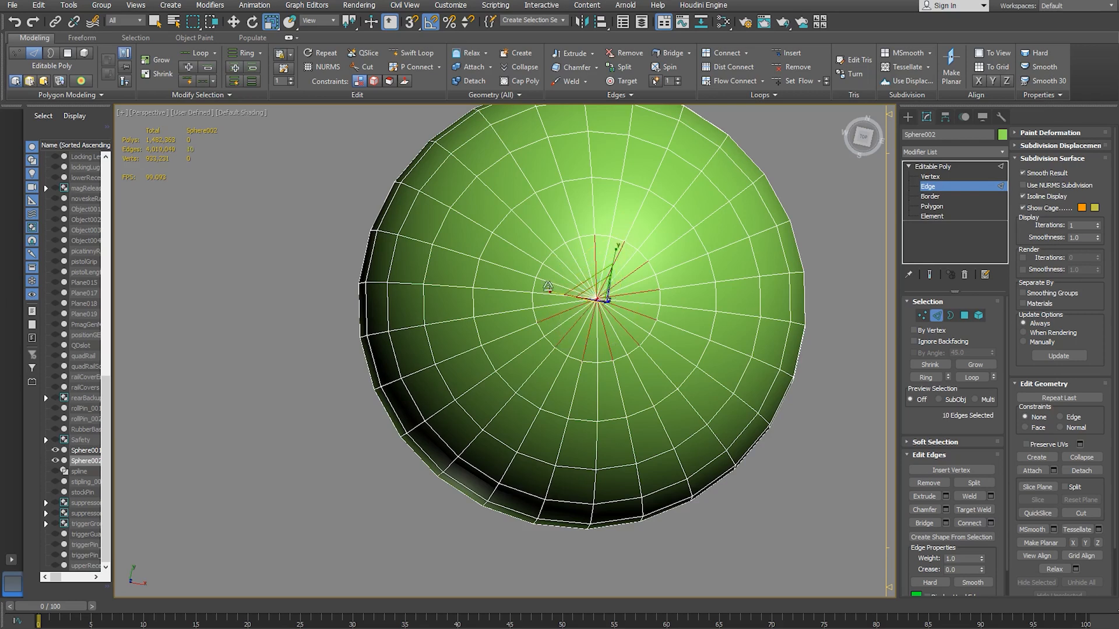
{"action": "left_click", "coordinate": [541, 293], "text": "ctrl"}
{"action": "left_click", "coordinate": [558, 275], "text": "ctrl"}
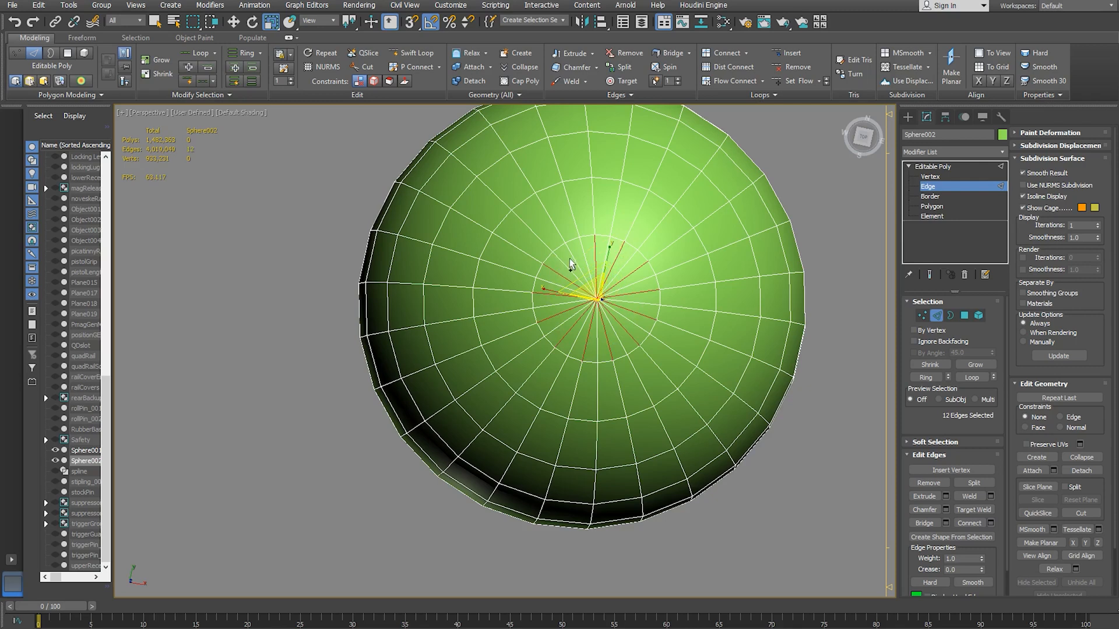
{"action": "left_click", "coordinate": [572, 253], "text": "ctrl"}
{"action": "key", "text": "BackSpace"}
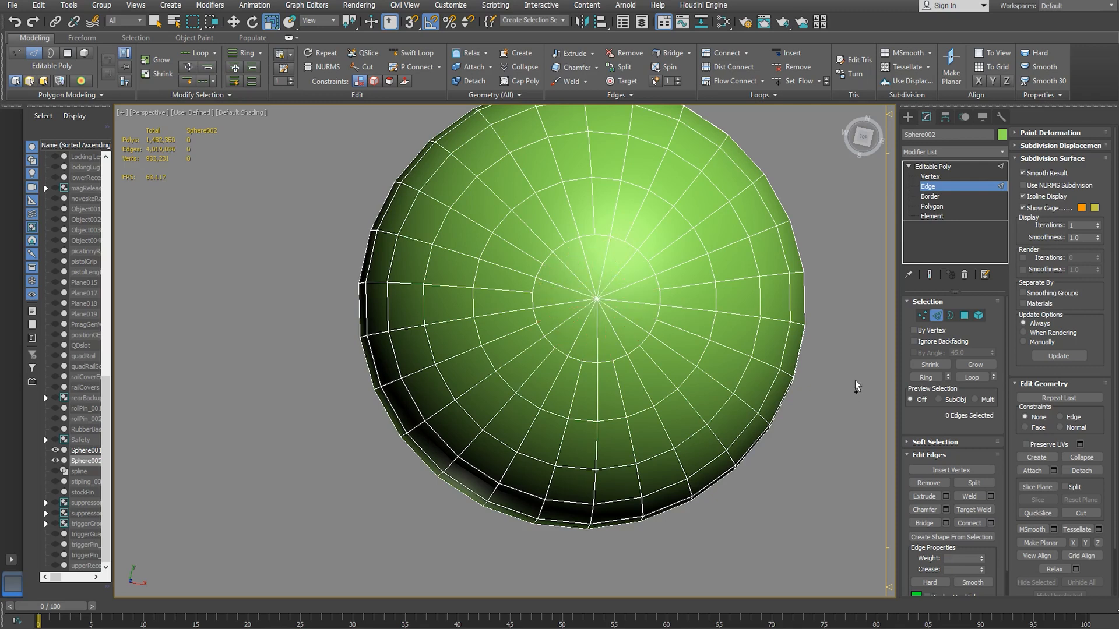
{"action": "left_click", "coordinate": [964, 187]}
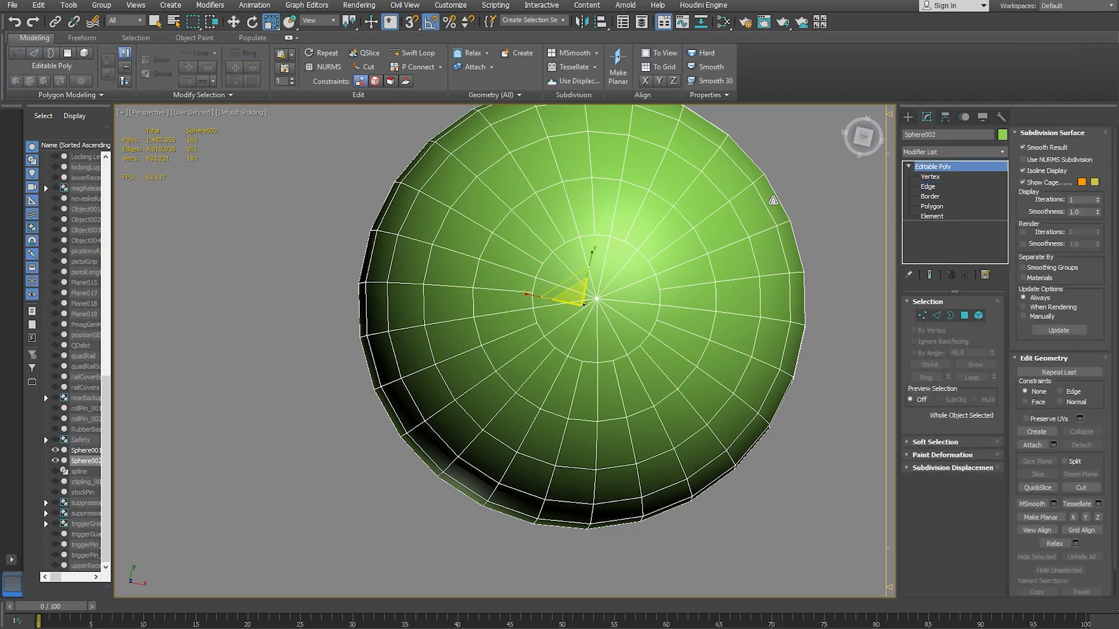
- Select the box together with the dome and rotate both so the dome faces forward, out of the flashlight's opening
{"action": "middle_click_drag", "start_coordinate": [659, 313], "coordinate": [719, 201], "text": "alt"}
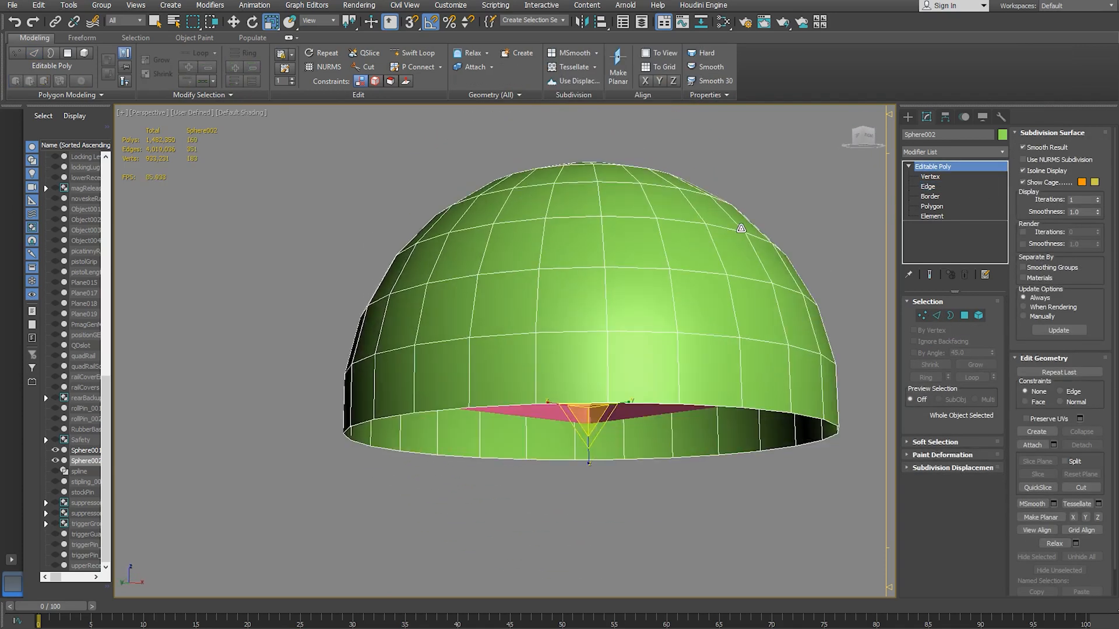
{"action": "middle_click_drag", "start_coordinate": [682, 450], "coordinate": [662, 422], "text": "alt"}
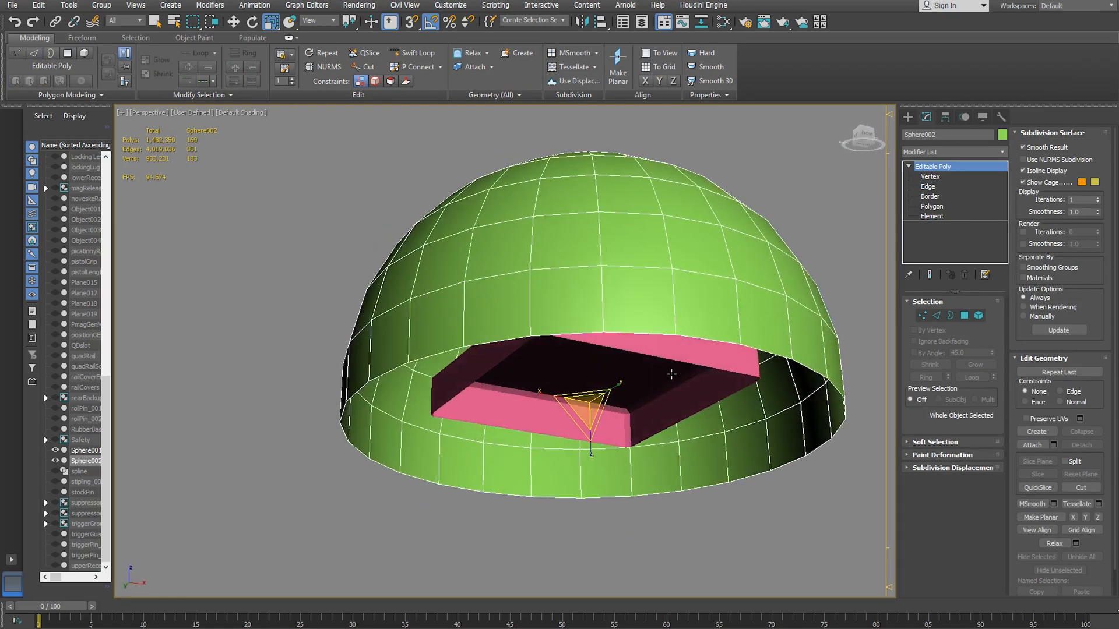
{"action": "left_click", "coordinate": [682, 364]}
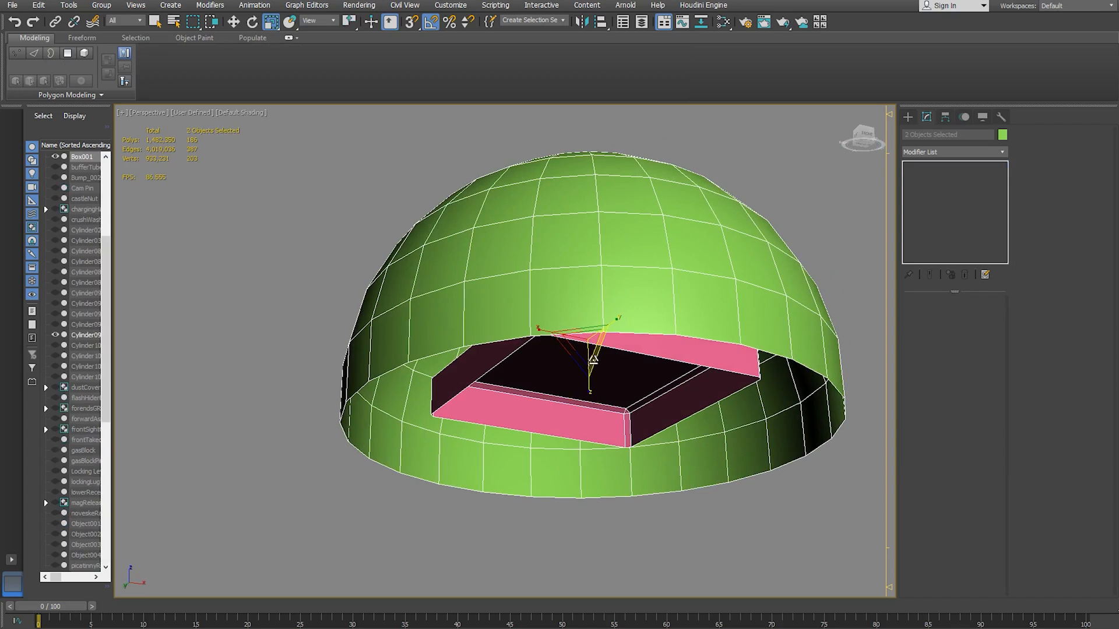
{"action": "scroll", "coordinate": [594, 360], "scroll_direction": "down", "scroll_amount": 10}
{"action": "middle_click_drag", "start_coordinate": [596, 362], "coordinate": [762, 415], "text": "alt"}
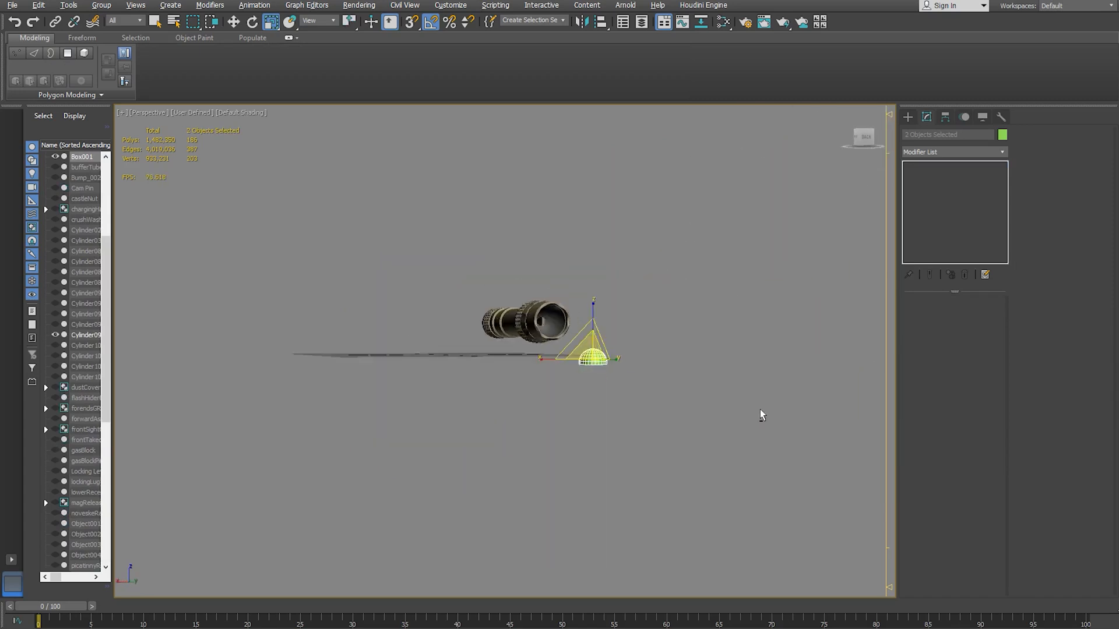
{"action": "scroll", "coordinate": [567, 352], "scroll_direction": "up", "scroll_amount": 6}
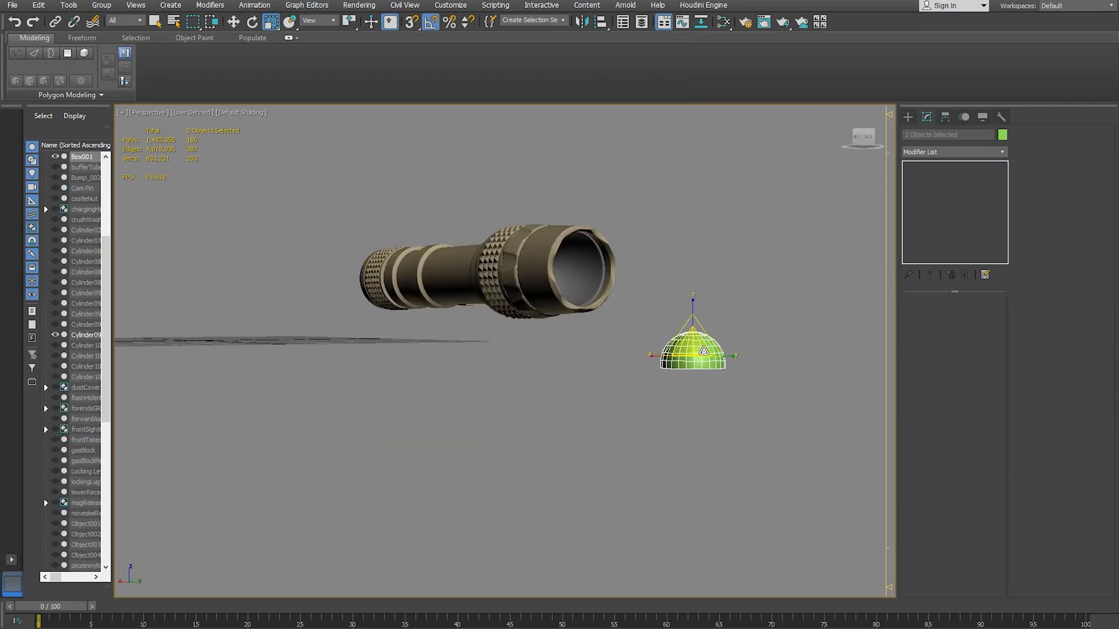
{"action": "key", "text": "e"}
{"action": "left_click_drag", "start_coordinate": [717, 327], "coordinate": [697, 404]}
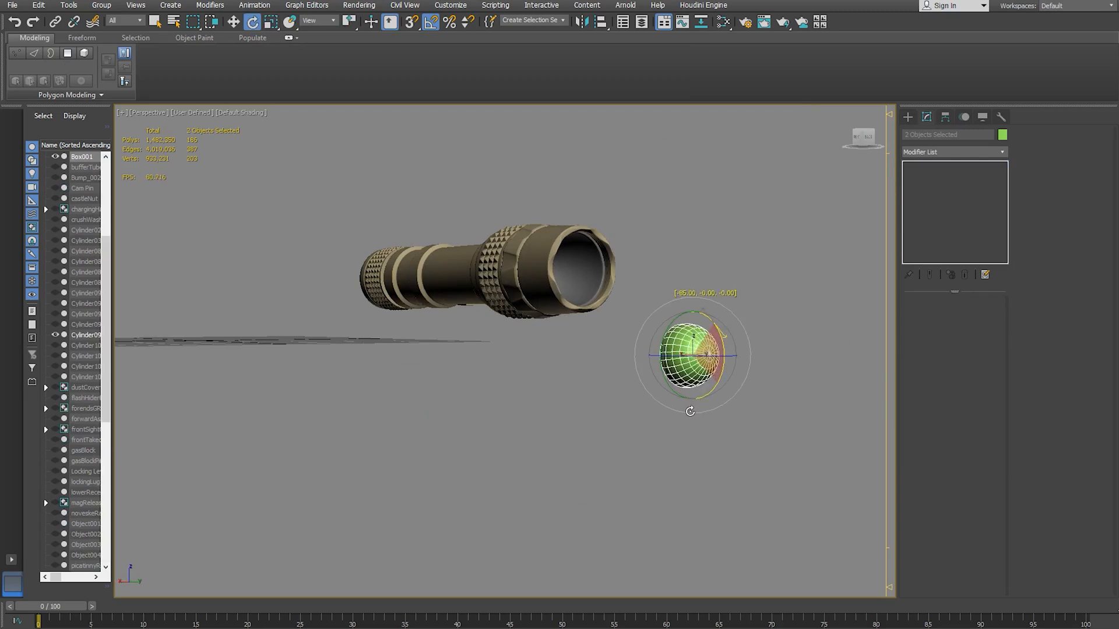
- Align the dome and box to the reflector bowl on X, Y and Z, pivot point to pivot point
{"action": "middle_click_drag", "start_coordinate": [690, 412], "coordinate": [613, 264], "text": "alt"}
{"action": "key", "text": "alt+a"}
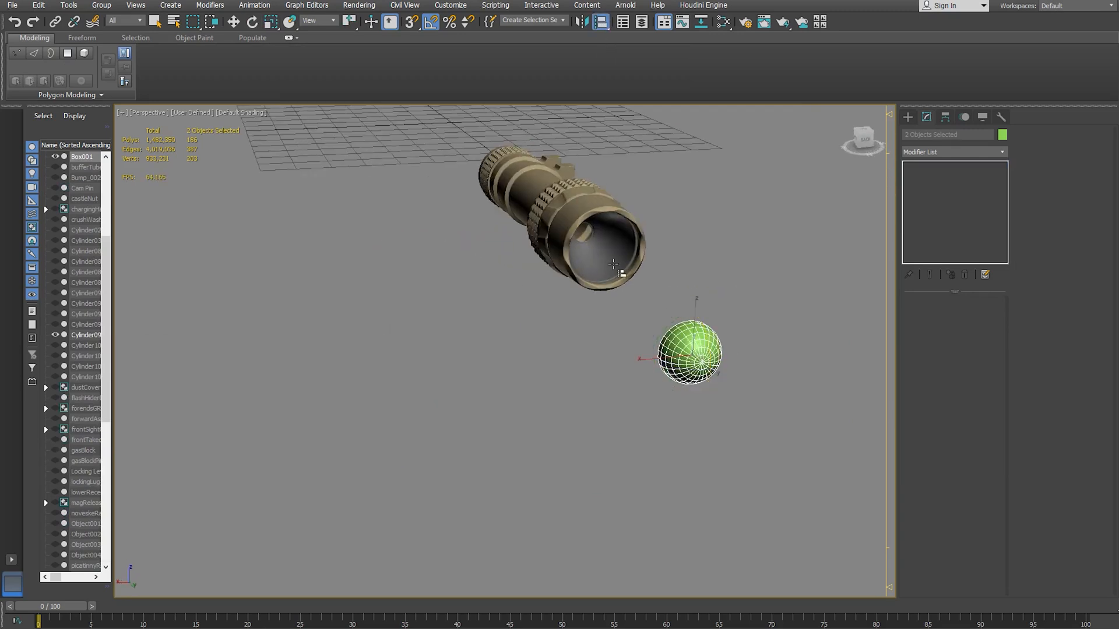
{"action": "left_click", "coordinate": [610, 263]}
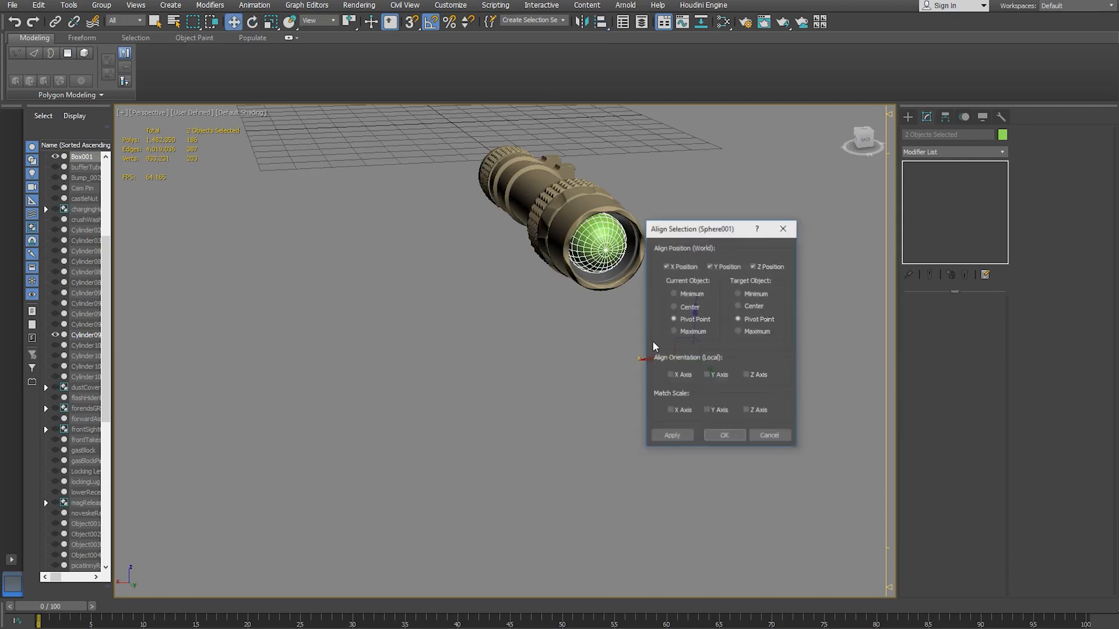
{"action": "left_click", "coordinate": [724, 436]}
- In wireframe display, scale the dome and box down uniformly to fit the reflector bowl's small rear opening
{"action": "middle_click_drag", "start_coordinate": [592, 362], "coordinate": [632, 313], "text": "alt"}
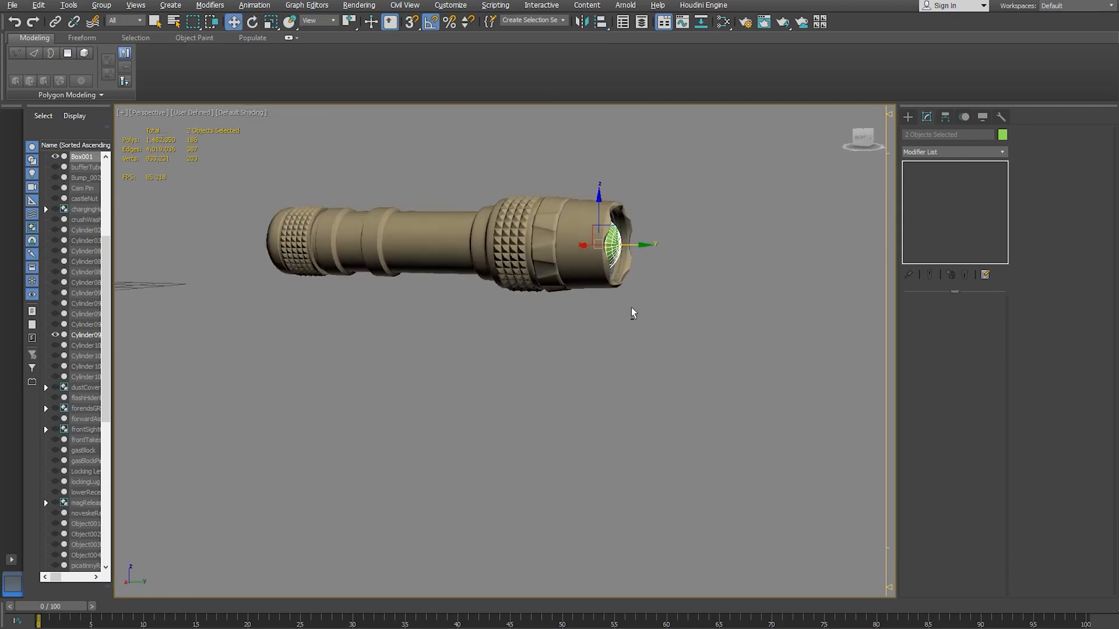
{"action": "key", "text": "F3"}
{"action": "scroll", "coordinate": [431, 263], "scroll_direction": "up", "scroll_amount": 10}
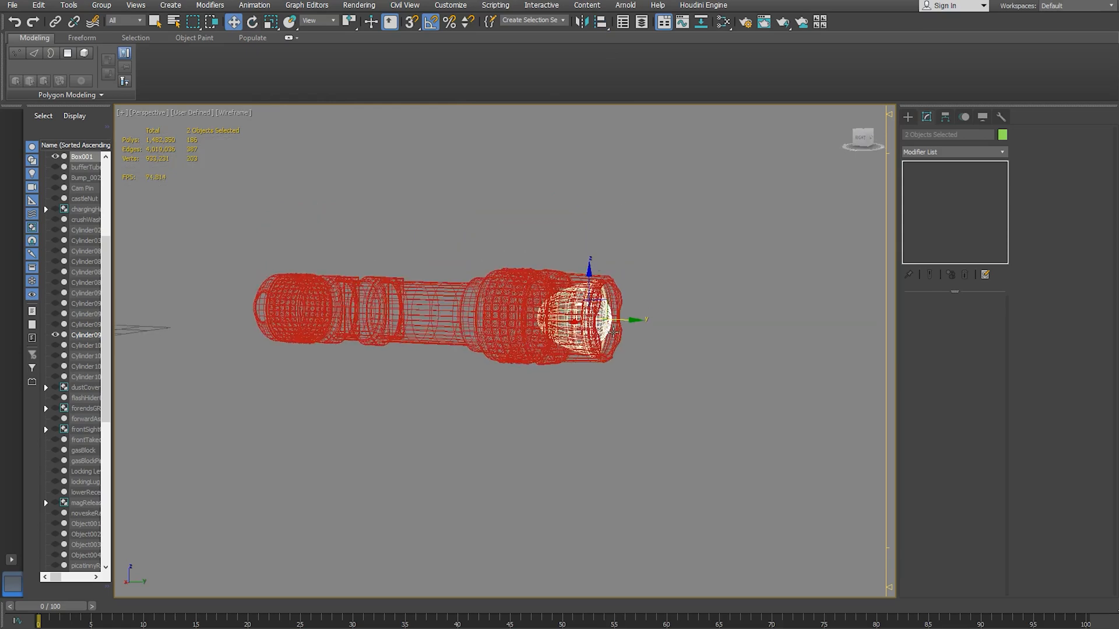
{"action": "key", "text": "r"}
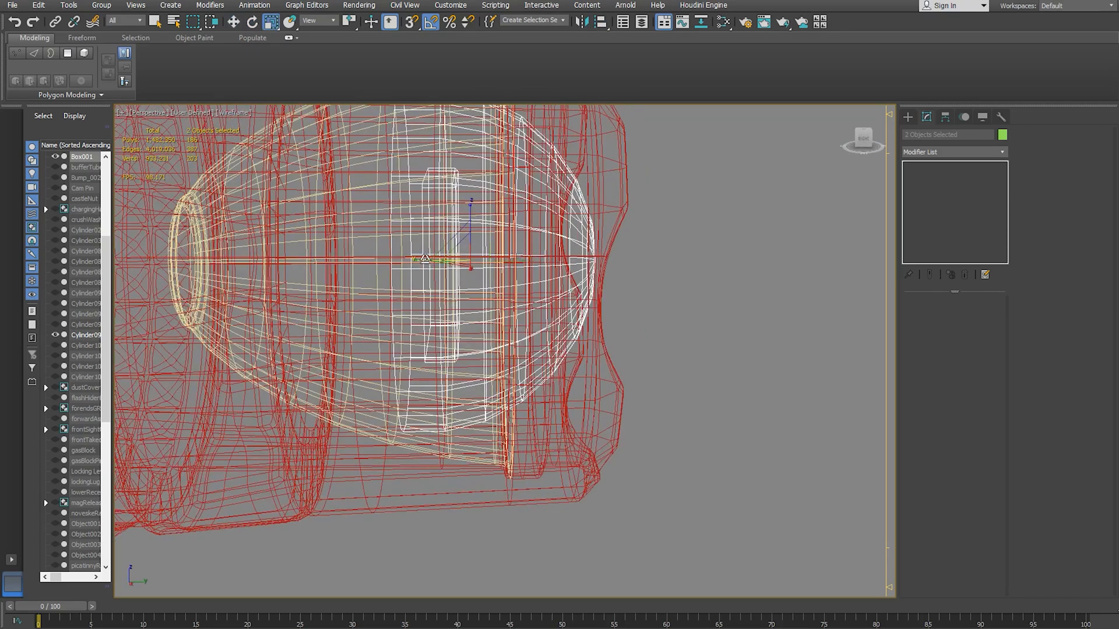
{"action": "left_click_drag", "start_coordinate": [463, 257], "coordinate": [184, 386]}
- Move the dome and box back along the flashlight's axis to the reflector bowl's rear opening
{"action": "key", "text": "w"}
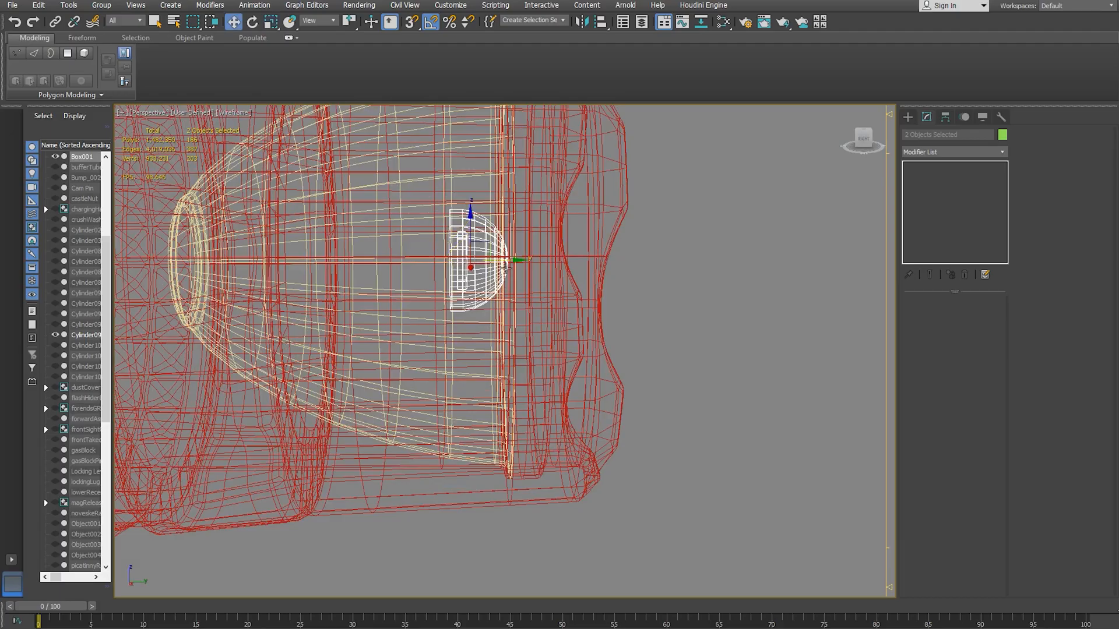
{"action": "left_click_drag", "start_coordinate": [513, 263], "coordinate": [256, 263]}
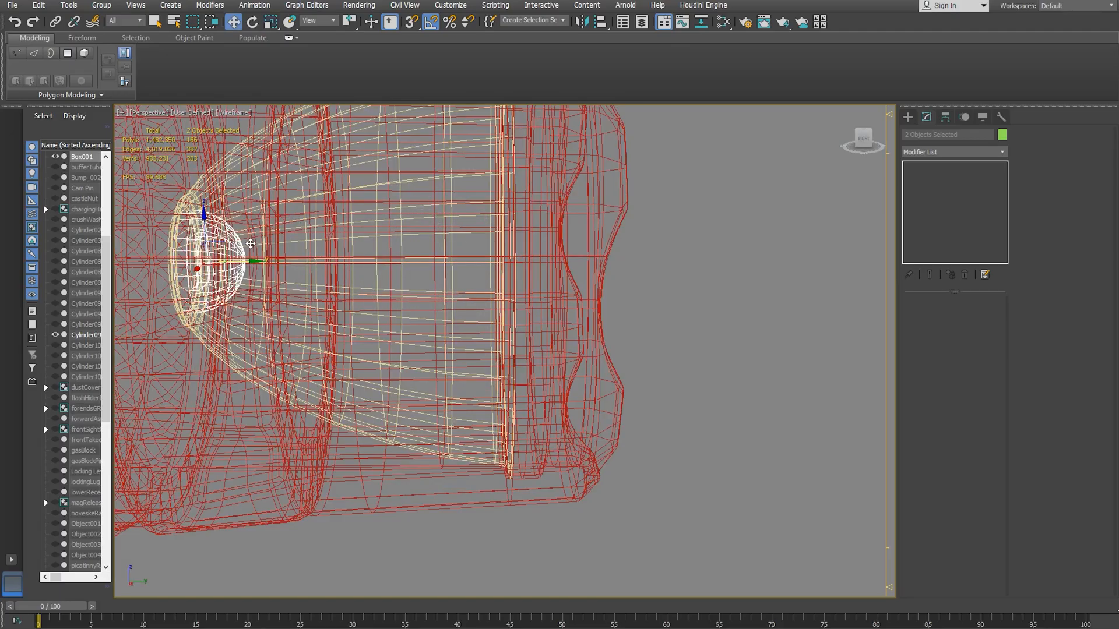
{"action": "scroll", "coordinate": [214, 278], "scroll_direction": "up", "scroll_amount": 2}
{"action": "middle_click_drag", "start_coordinate": [214, 279], "coordinate": [251, 279], "text": "alt"}
{"action": "left_click_drag", "start_coordinate": [250, 262], "coordinate": [233, 254]}
- Nudge the dome and box slightly deeper into the bowl's rear opening and return to shaded display
{"action": "key", "text": "r"}
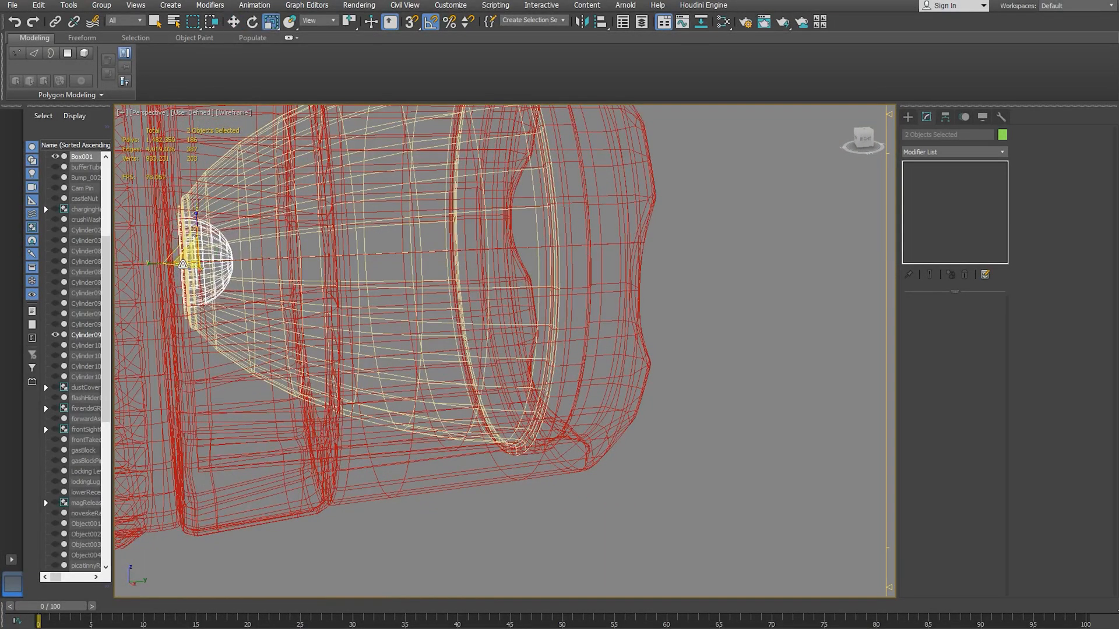
{"action": "scroll", "coordinate": [233, 254], "scroll_direction": "up", "scroll_amount": 4}
{"action": "middle_click_drag", "start_coordinate": [273, 260], "coordinate": [483, 292]}
{"action": "middle_click_drag", "start_coordinate": [483, 292], "coordinate": [453, 321], "text": "alt"}
{"action": "key", "text": "w"}
{"action": "left_click_drag", "start_coordinate": [417, 294], "coordinate": [408, 293]}
{"action": "mouse_move", "coordinate": [437, 315]}
{"action": "middle_mouse_down", "text": "alt"}
{"action": "mouse_move", "coordinate": [327, 314]}
{"action": "mouse_move", "coordinate": [318, 298]}
{"action": "mouse_move", "coordinate": [440, 339]}
{"action": "mouse_move", "coordinate": [400, 334]}
{"action": "mouse_move", "coordinate": [369, 296]}
{"action": "mouse_move", "coordinate": [509, 342]}
{"action": "mouse_move", "coordinate": [607, 332]}
{"action": "mouse_move", "coordinate": [616, 358]}
{"action": "mouse_move", "coordinate": [744, 342]}
{"action": "mouse_move", "coordinate": [510, 389]}
{"action": "mouse_move", "coordinate": [492, 380]}
{"action": "mouse_move", "coordinate": [523, 399]}
{"action": "middle_mouse_up", "text": "alt"}
{"action": "key", "text": "F3"}
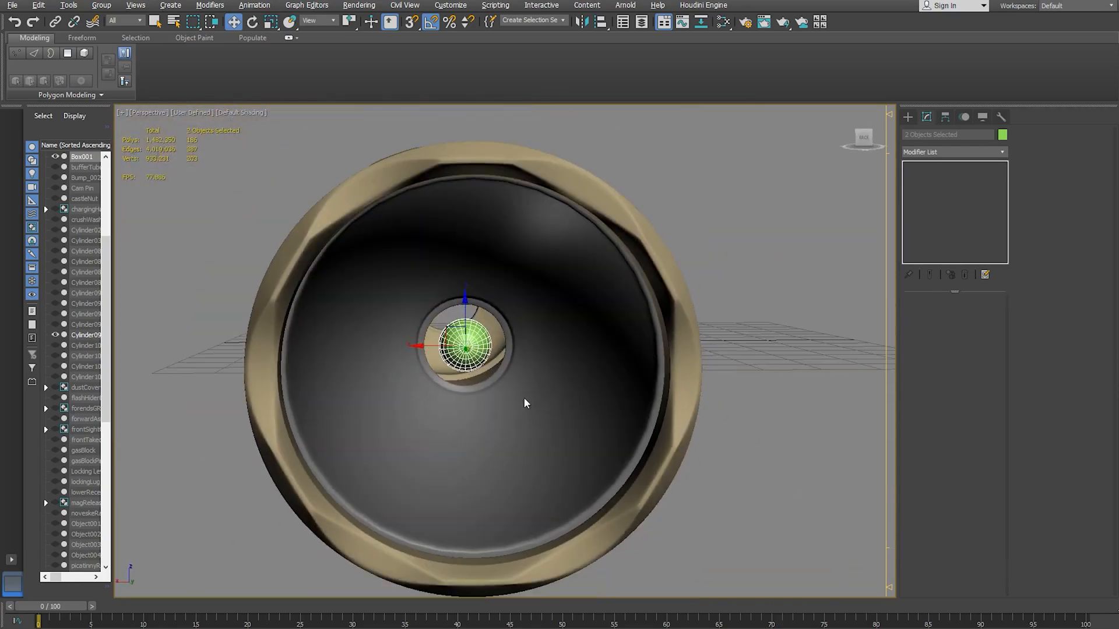
- Switch to Chrome to study the LED in the UltraFire reflector photo, and return to 3ds Max
{"action": "key", "text": "alt+Tab"}
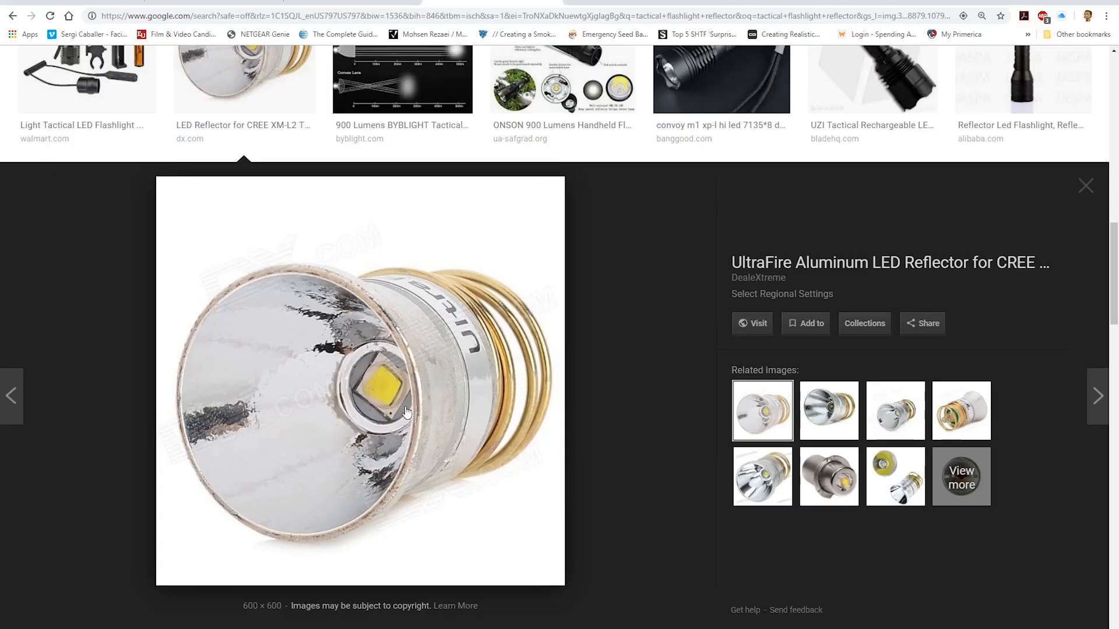
{"action": "scroll", "coordinate": [381, 411], "scroll_direction": "up", "scroll_amount": 1}
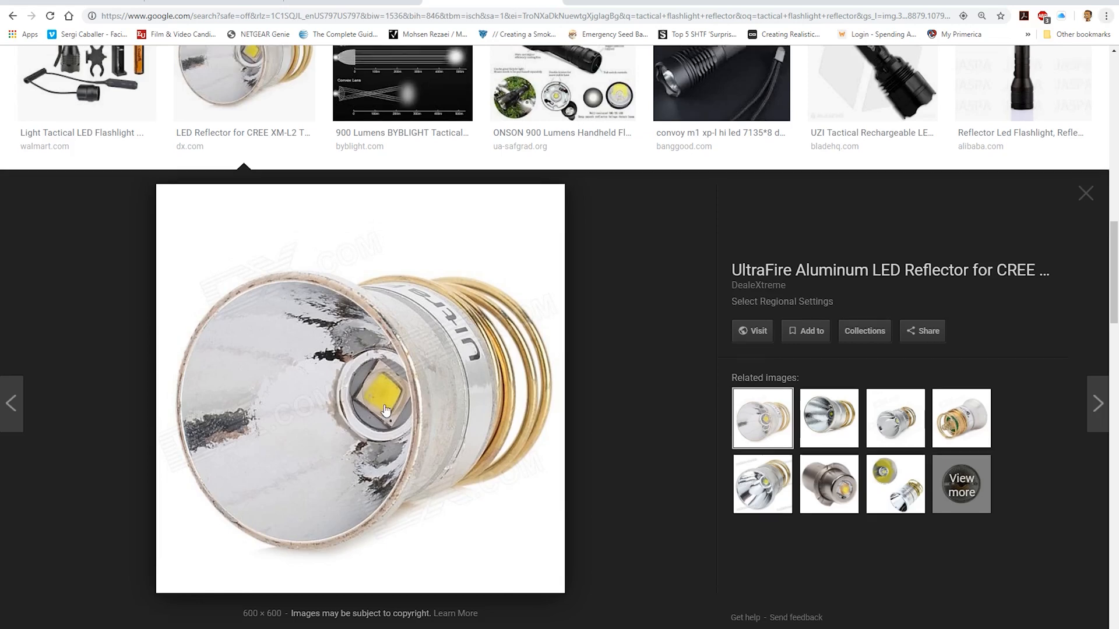
{"action": "scroll", "coordinate": [385, 432], "scroll_direction": "down", "scroll_amount": 1}
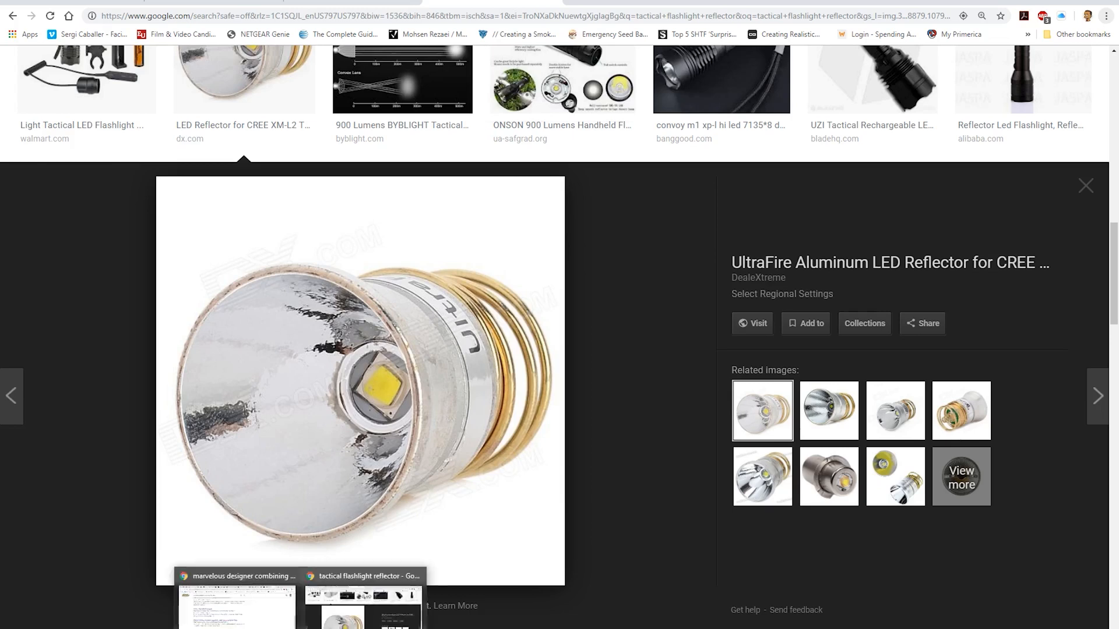
{"action": "left_click", "coordinate": [235, 627]}
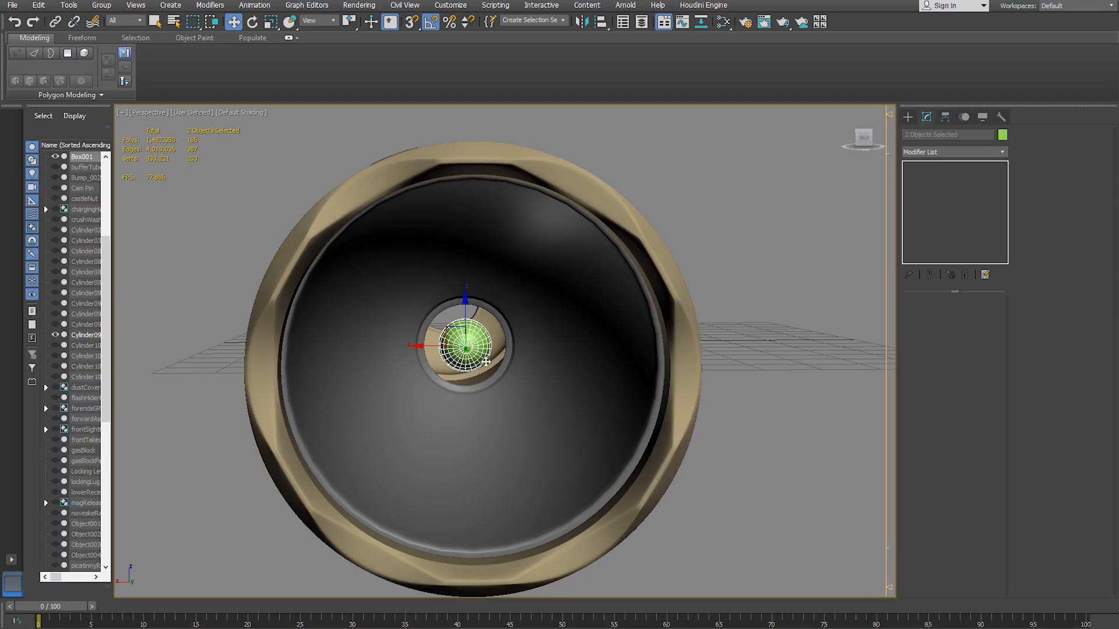
- Select only the green dome and rename it LEDGlass
{"action": "left_click", "coordinate": [485, 350]}
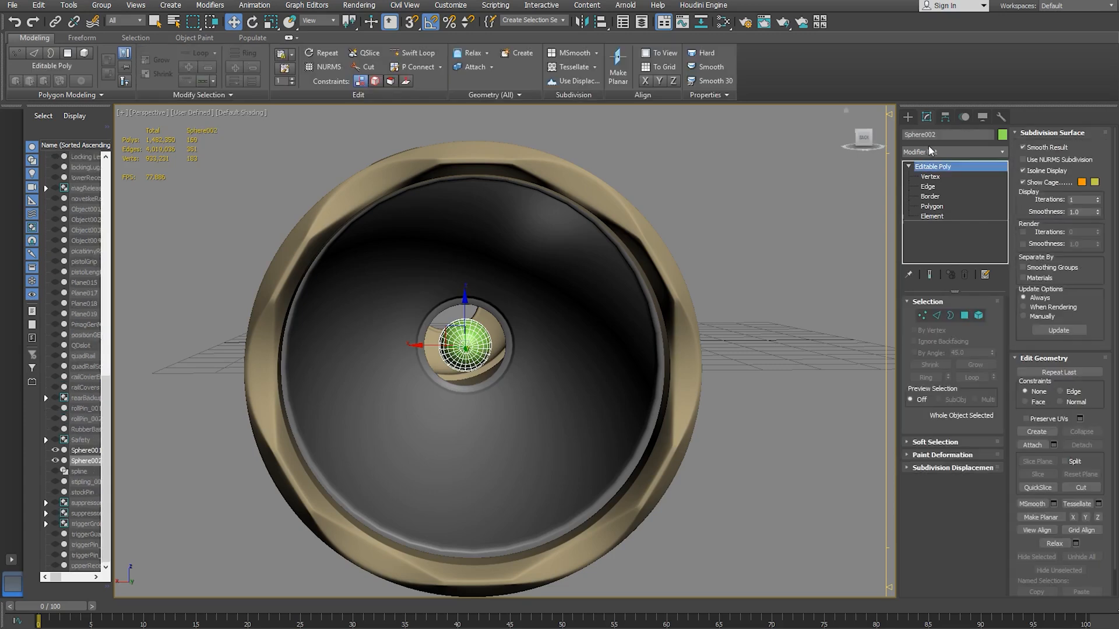
{"action": "double_click", "coordinate": [935, 135]}
{"action": "type", "text": "LEDGlass"}
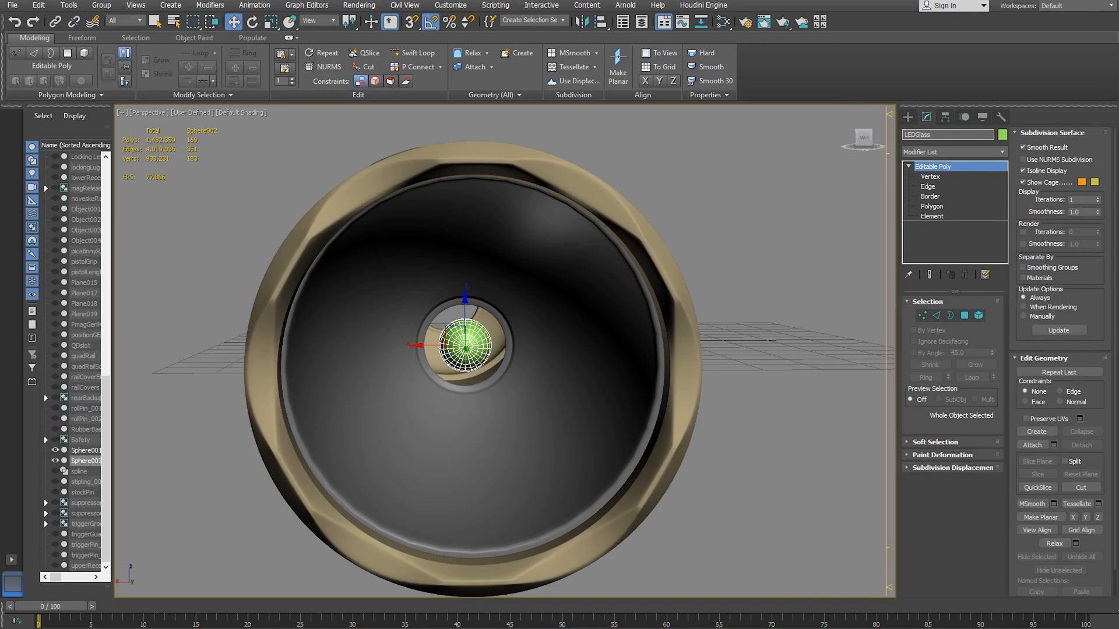
{"action": "key", "text": "Return"}
- Isolate the flashlight with its LED parts and hide the LEDGlass dome
{"action": "right_click", "coordinate": [543, 360]}
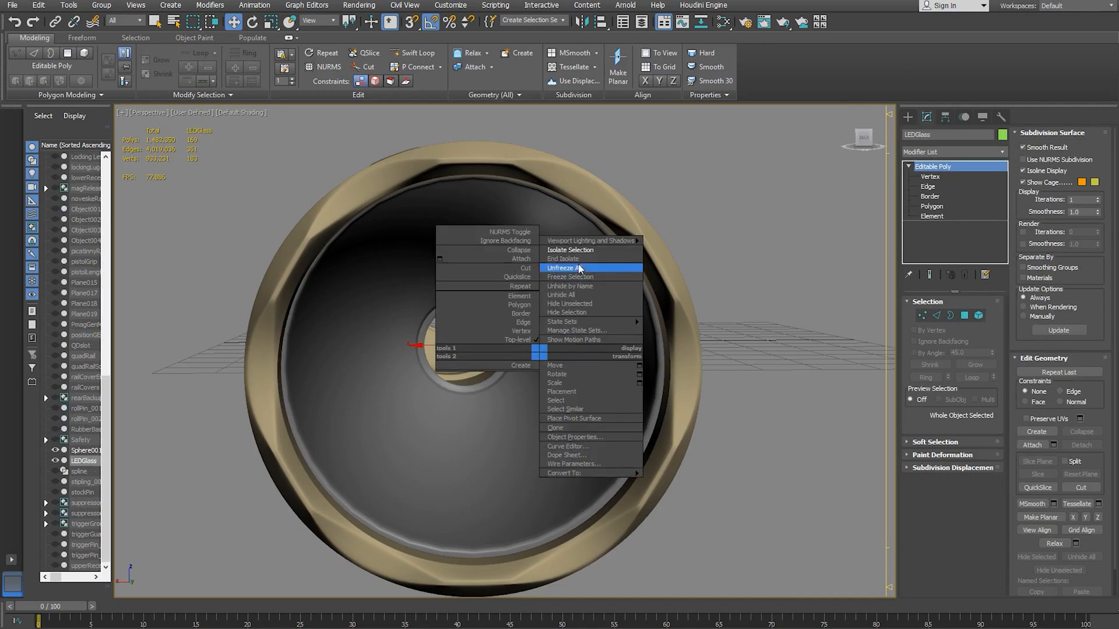
{"action": "left_click", "coordinate": [560, 261]}
{"action": "key", "text": "alt+q"}
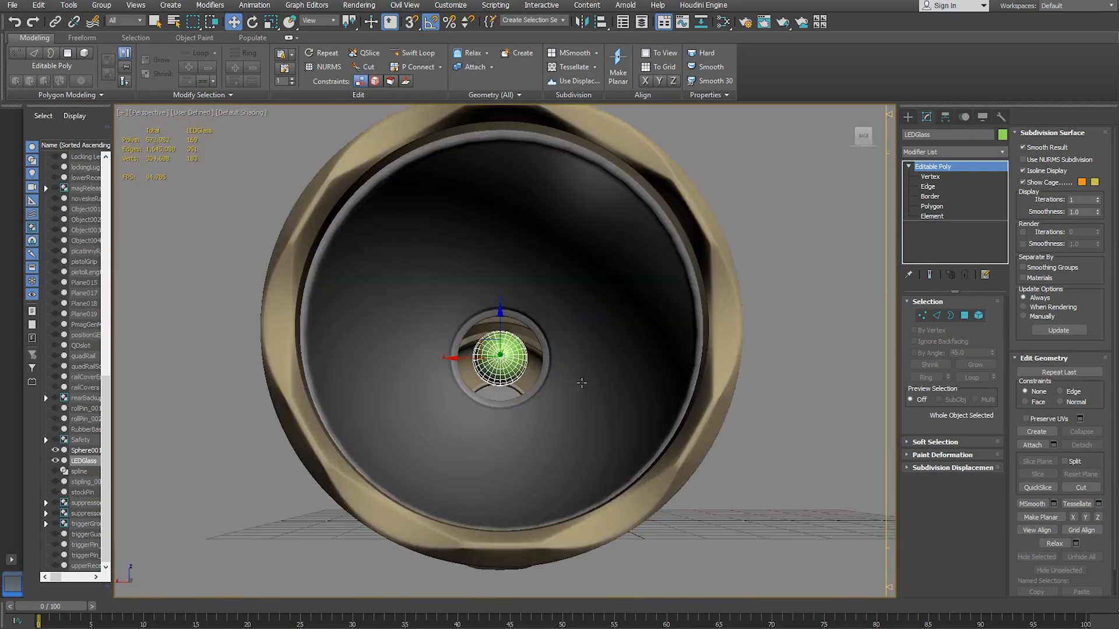
{"action": "right_click", "coordinate": [600, 359]}
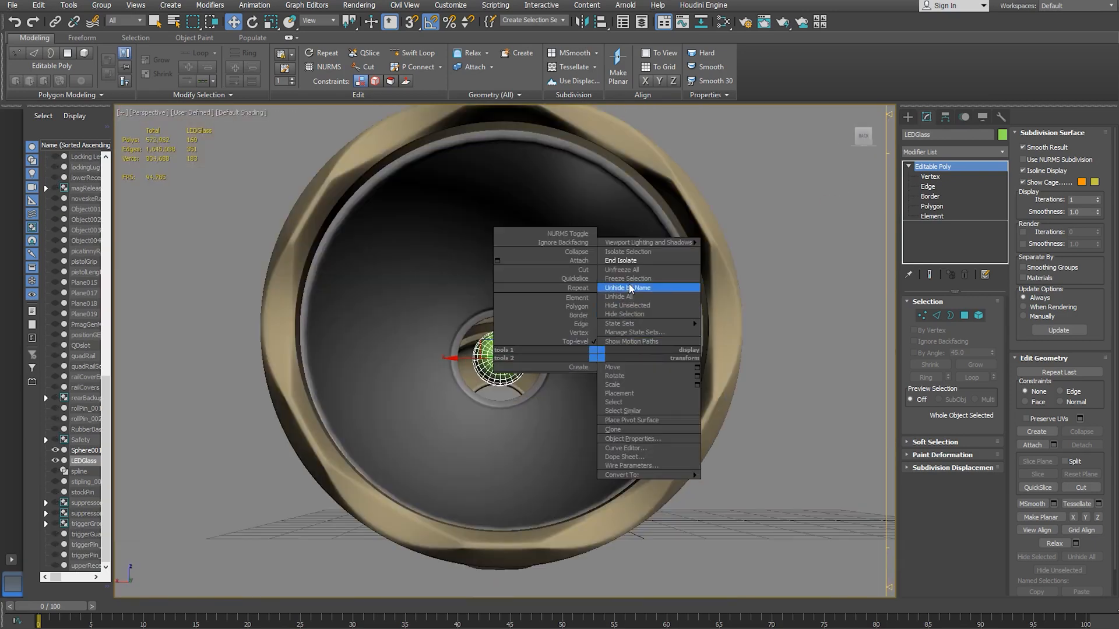
{"action": "left_click", "coordinate": [630, 320]}
- Try rotating the pink LED box about the flashlight's axis into a diamond orientation
{"action": "middle_click_drag", "start_coordinate": [602, 329], "coordinate": [645, 431], "text": "alt"}
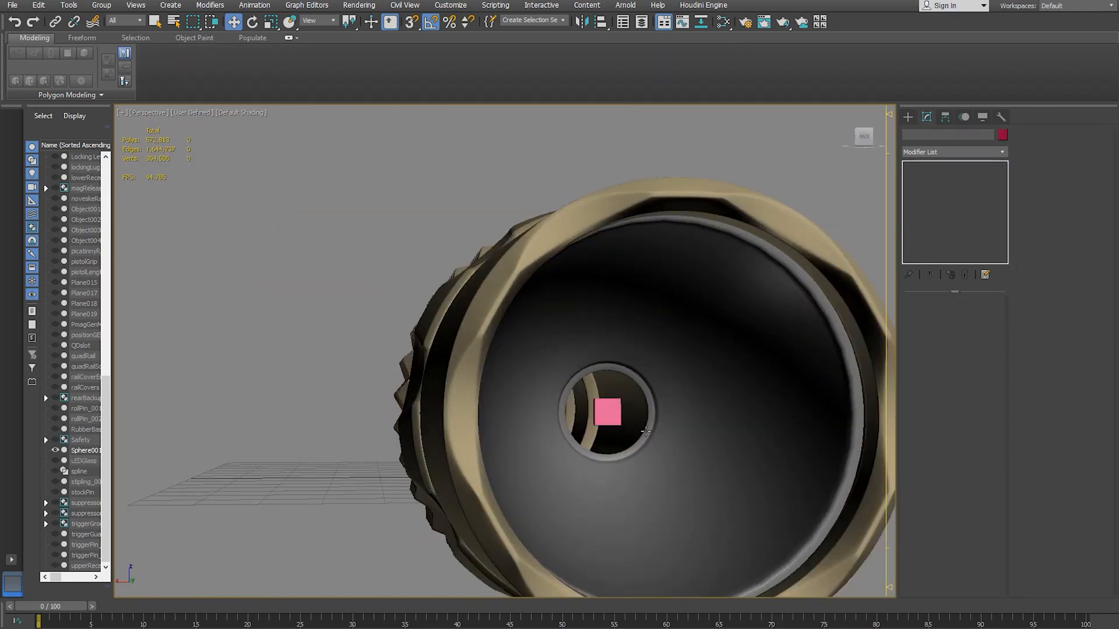
{"action": "left_click", "coordinate": [607, 412]}
{"action": "key", "text": "e"}
{"action": "left_click_drag", "start_coordinate": [580, 385], "coordinate": [569, 408]}
{"action": "middle_click_drag", "start_coordinate": [649, 456], "coordinate": [656, 477], "text": "alt"}
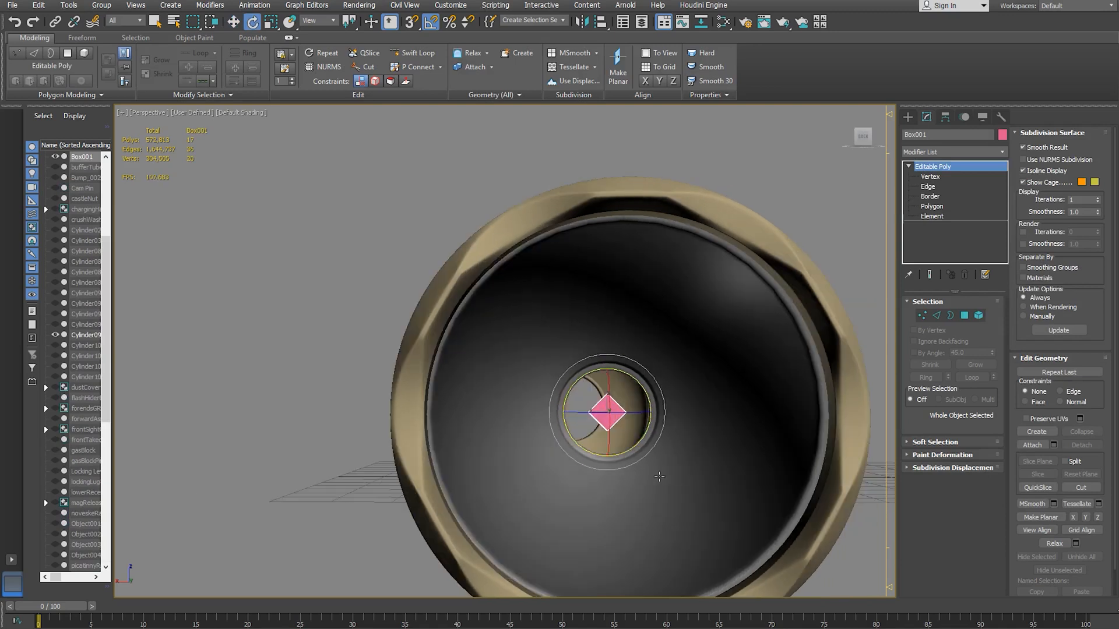
{"action": "mouse_move", "coordinate": [564, 393]}
{"action": "middle_mouse_down", "text": "alt"}
{"action": "mouse_move", "coordinate": [653, 403]}
{"action": "mouse_move", "coordinate": [614, 327]}
{"action": "mouse_move", "coordinate": [548, 377]}
{"action": "middle_mouse_up", "text": "alt"}
{"action": "scroll", "coordinate": [593, 320], "scroll_direction": "up", "scroll_amount": 4}
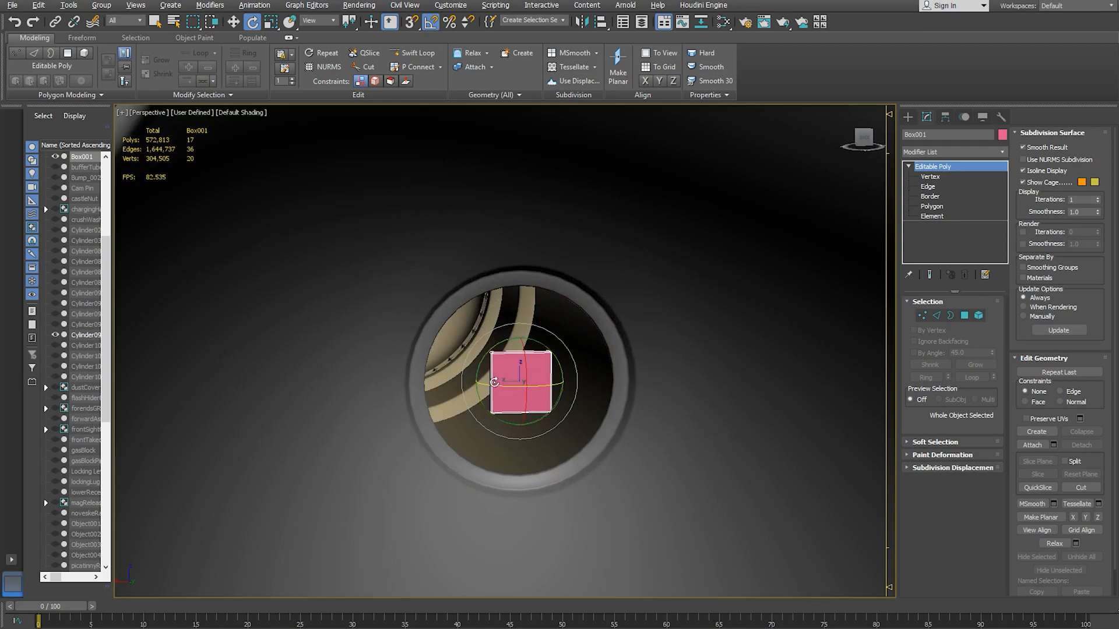
- Try to extend the pink LED box's open border outward by scaling out new faces from its edges
{"action": "left_click", "coordinate": [930, 197]}
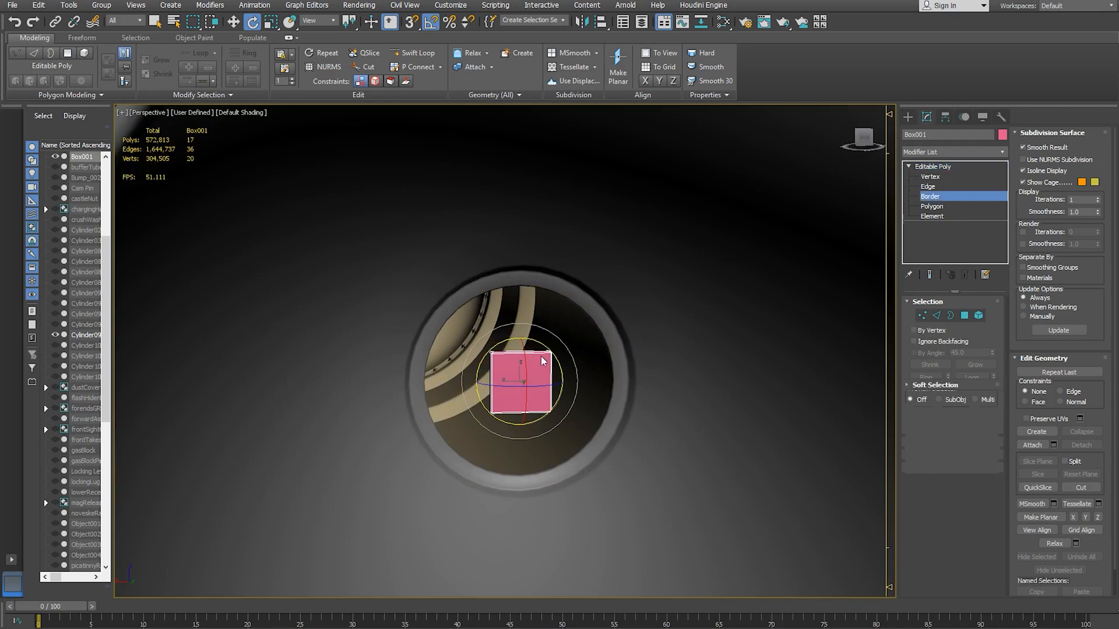
{"action": "left_click", "coordinate": [491, 380]}
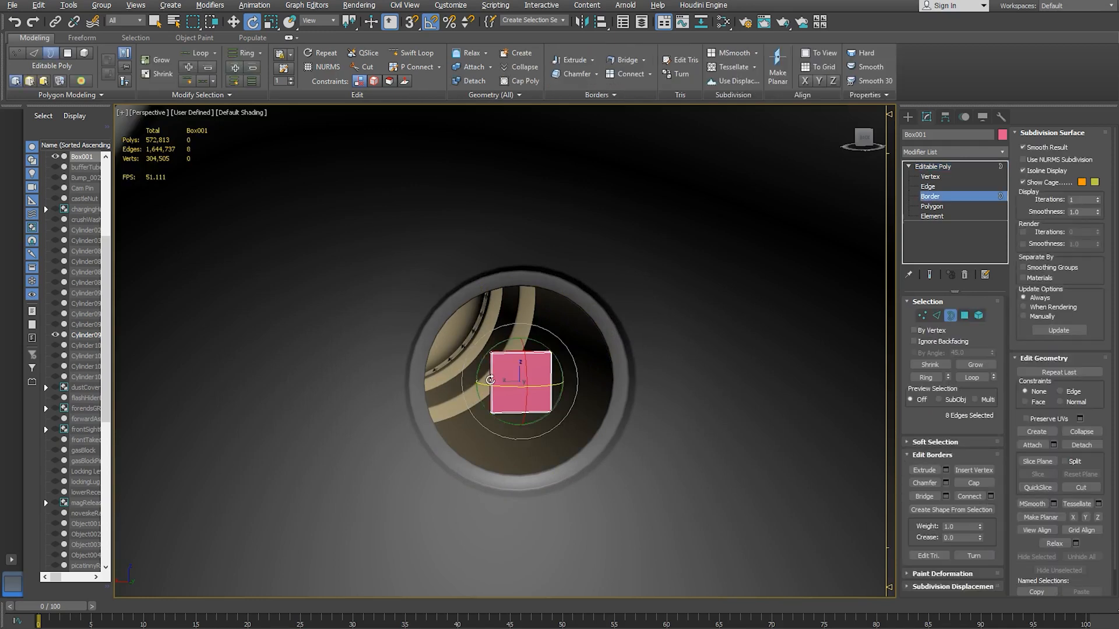
{"action": "key", "text": "r"}
{"action": "left_click_drag", "start_coordinate": [519, 379], "coordinate": [589, 319], "text": "shift"}
{"action": "key", "text": "ctrl+z"}
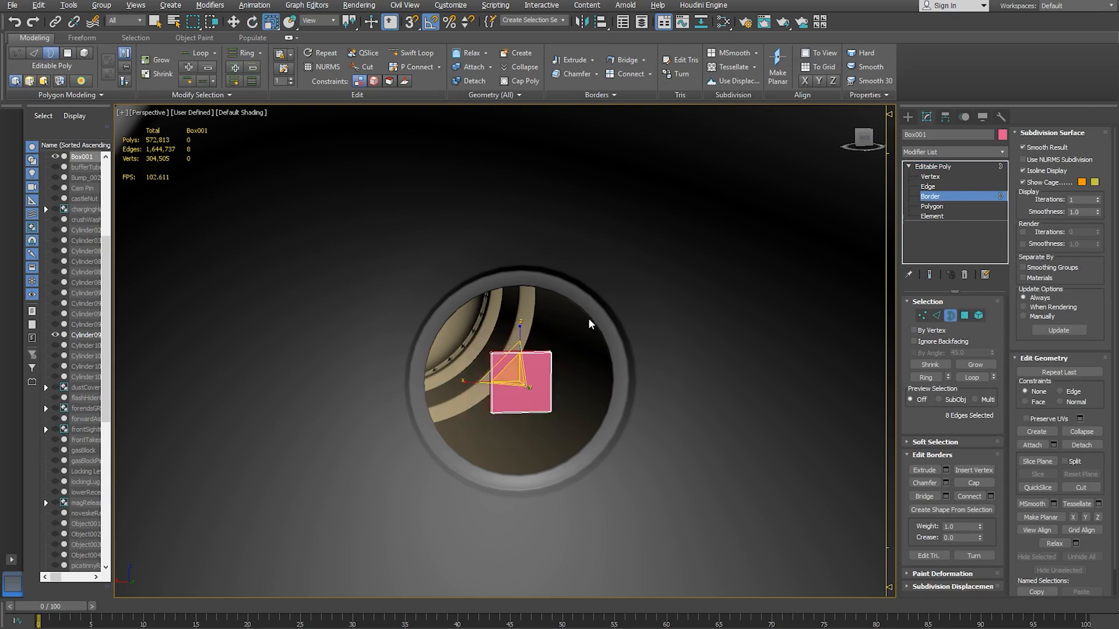
{"action": "left_click", "coordinate": [588, 325]}
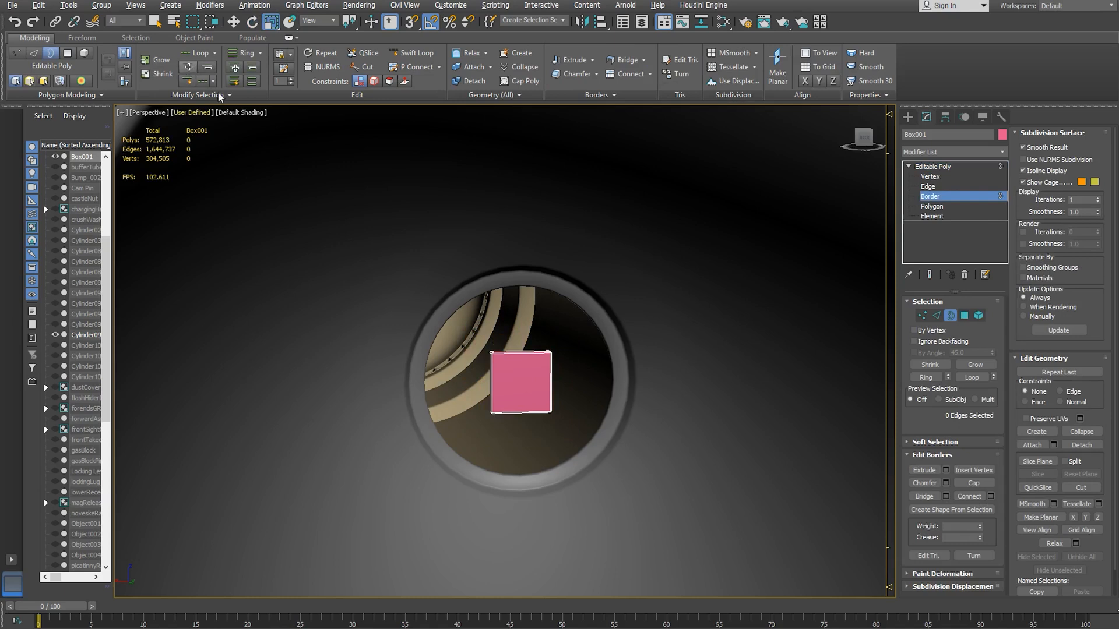
- Create a flat plane about 29 by 58 inches on the ground just in front of the flashlight's head
{"action": "scroll", "coordinate": [496, 424], "scroll_direction": "down", "scroll_amount": 8}
{"action": "middle_click_drag", "start_coordinate": [562, 487], "coordinate": [344, 344], "text": "alt"}
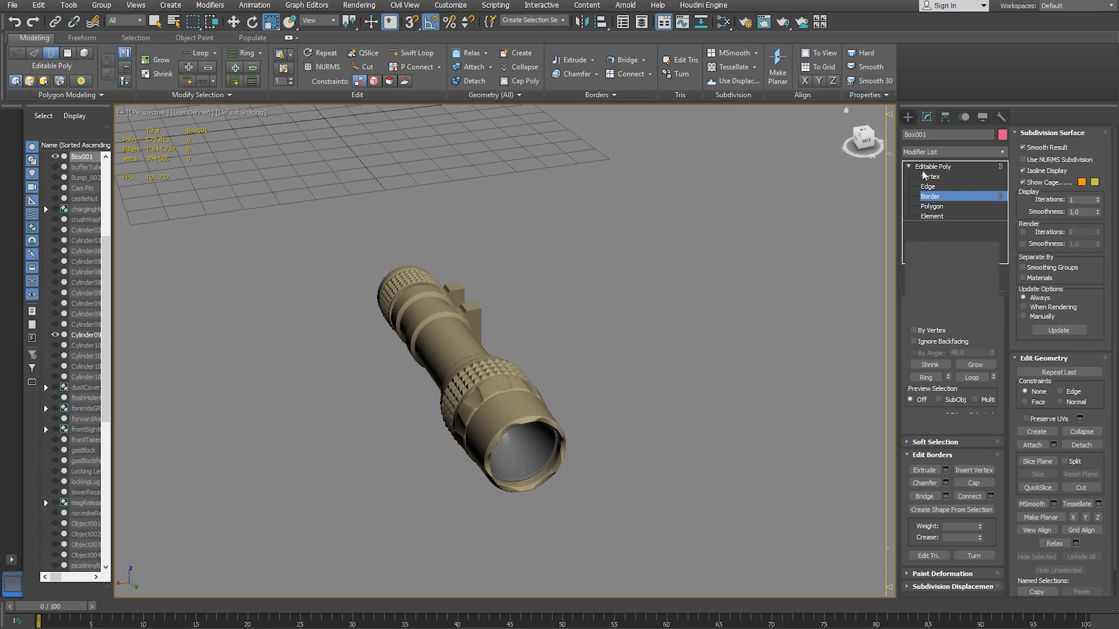
{"action": "left_click", "coordinate": [913, 119]}
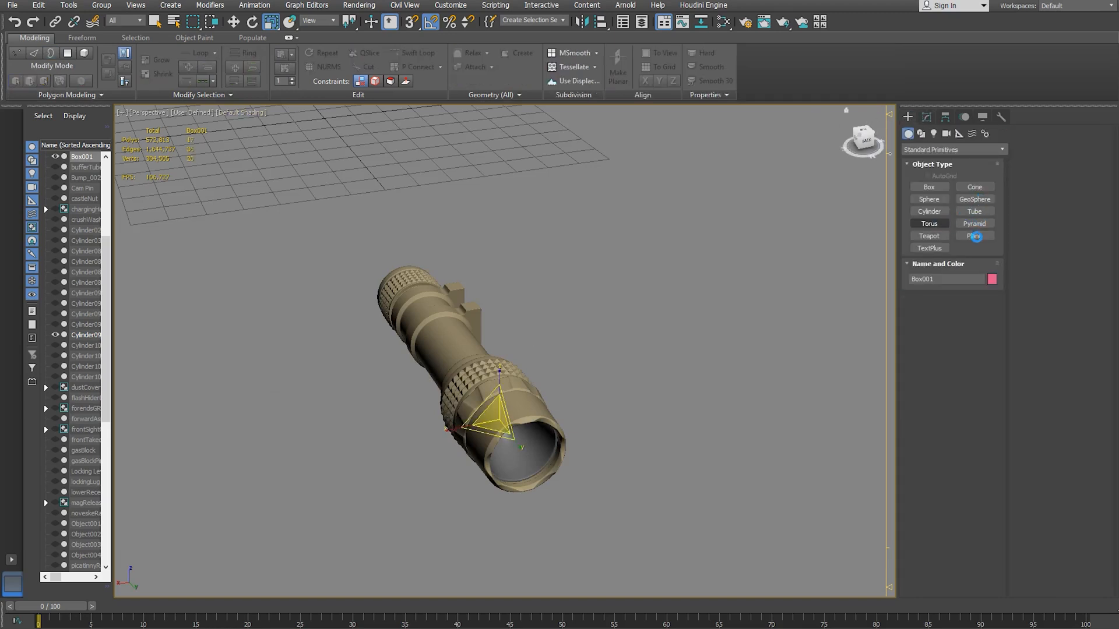
{"action": "left_click", "coordinate": [976, 236]}
{"action": "left_click_drag", "start_coordinate": [588, 543], "coordinate": [667, 533]}
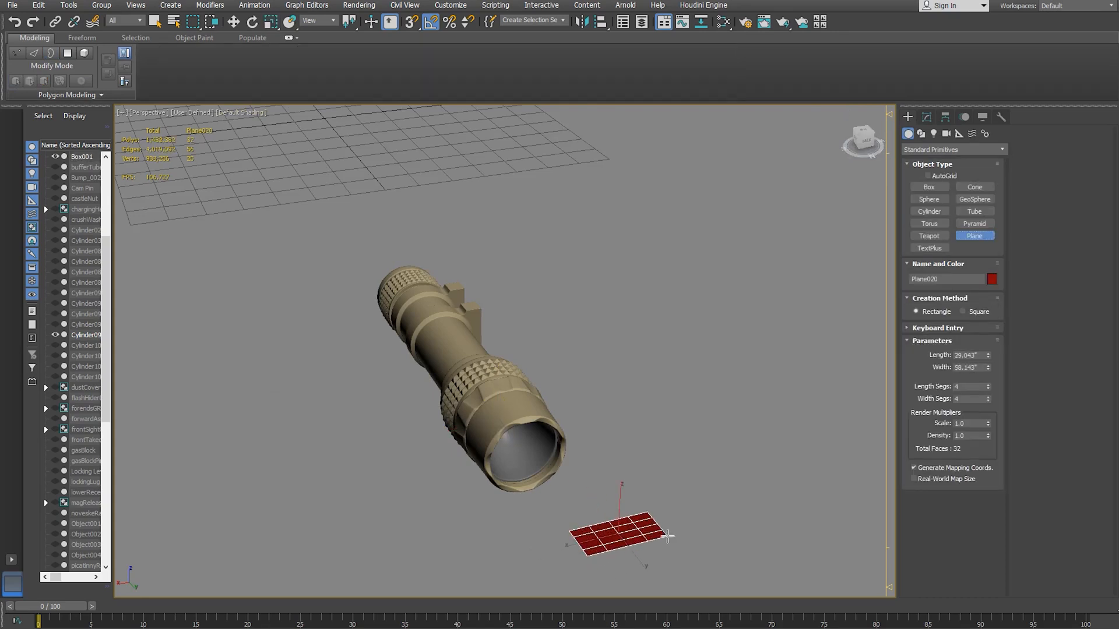
- Set the new plane's length to 20 inches and its width to 203 inches
{"action": "left_click", "coordinate": [980, 355]}
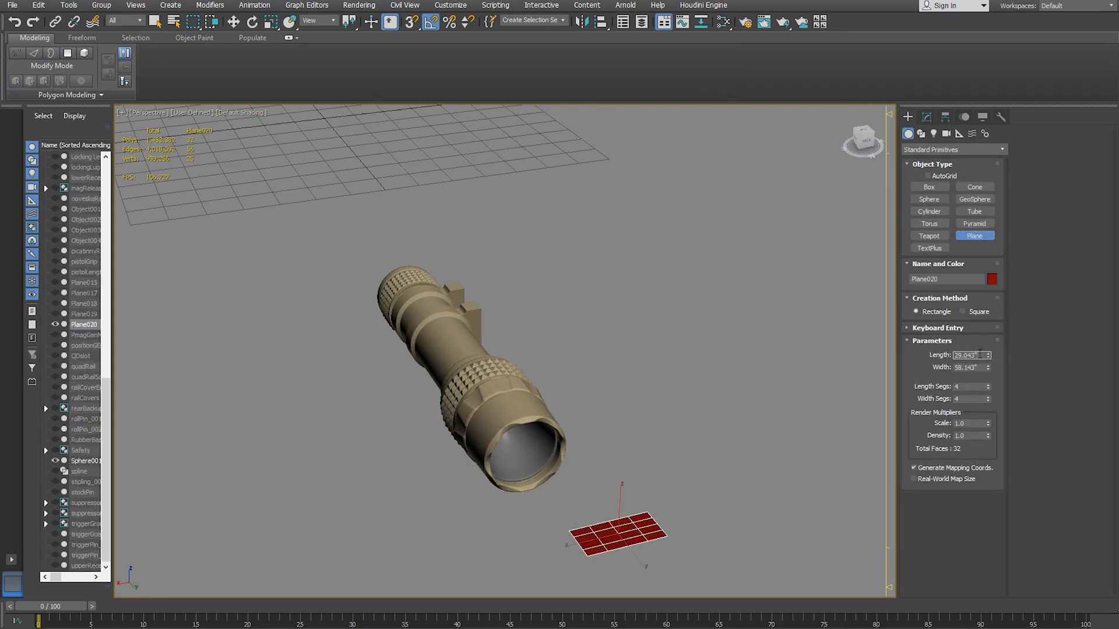
{"action": "type", "text": "20"}
{"action": "key", "text": "Tab"}
{"action": "type", "text": "203"}
{"action": "key", "text": "Return"}
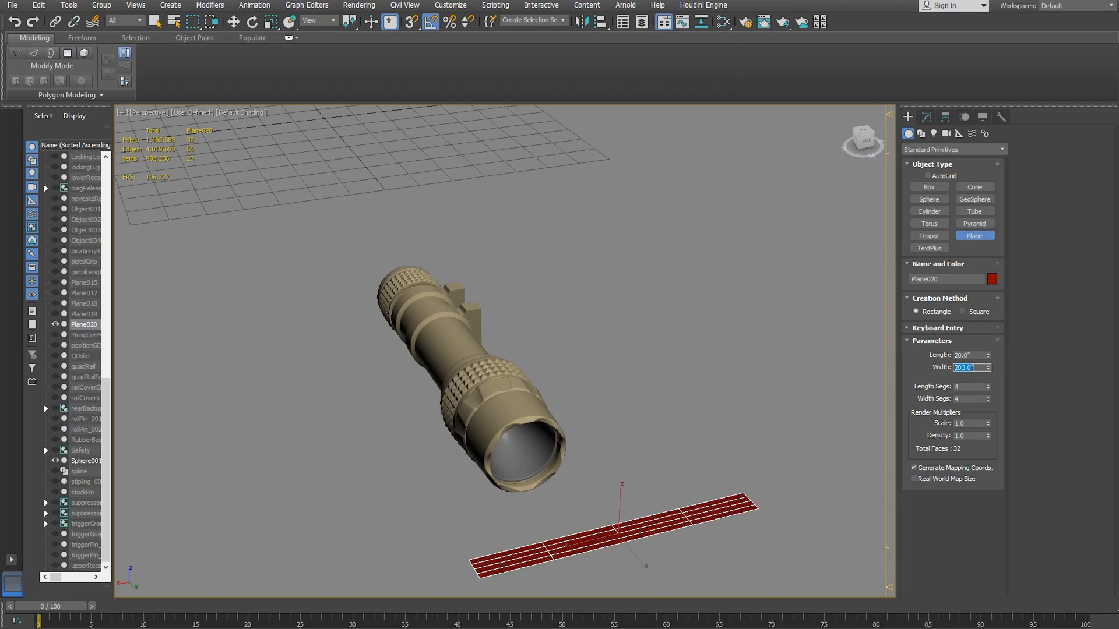
- Set the red plane's width to 20" and its length and width segments to 3 each
{"action": "type", "text": "20"}
{"action": "key", "text": "Return"}
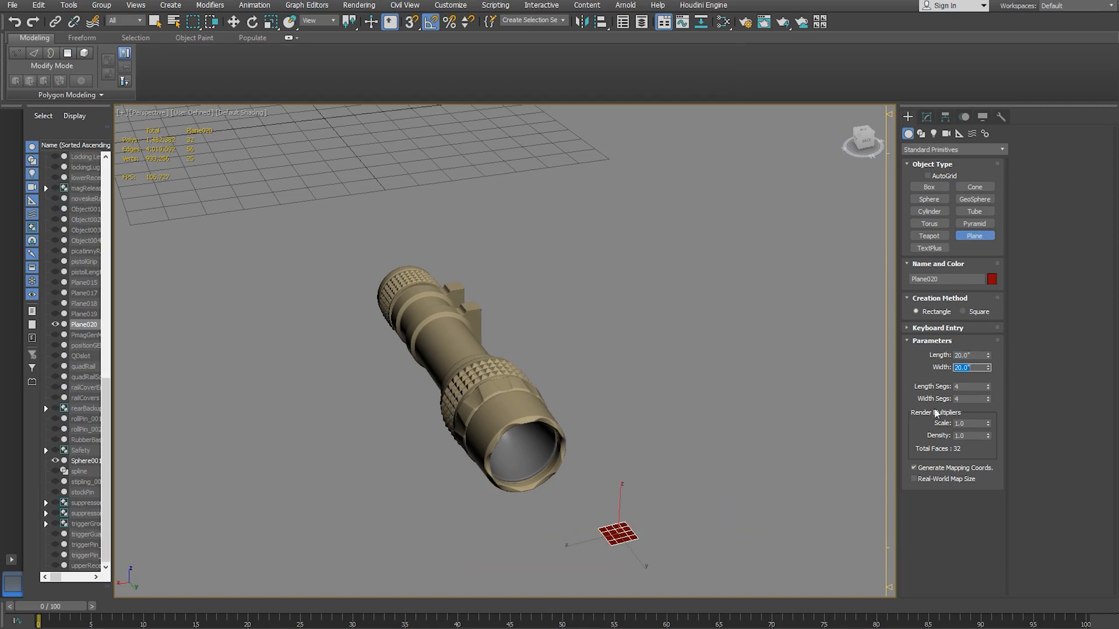
{"action": "middle_click_drag", "start_coordinate": [664, 539], "coordinate": [678, 447], "text": "alt"}
{"action": "scroll", "coordinate": [585, 416], "scroll_direction": "up", "scroll_amount": 4}
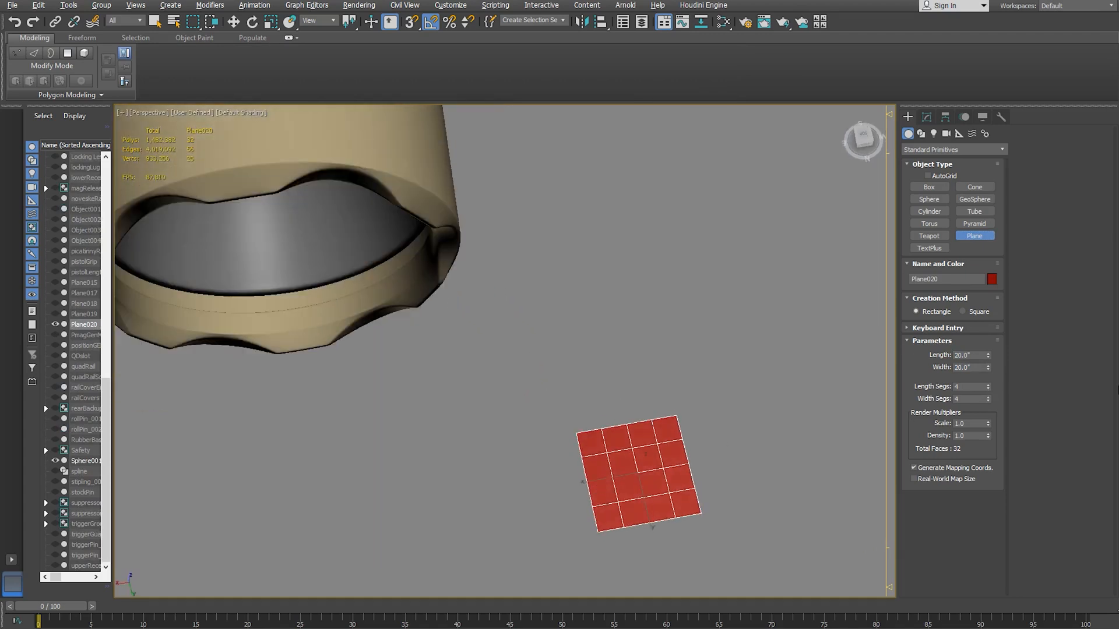
{"action": "left_click", "coordinate": [989, 389]}
{"action": "left_click", "coordinate": [989, 388]}
{"action": "left_click", "coordinate": [988, 401]}
{"action": "left_click", "coordinate": [988, 401]}
{"action": "middle_click_drag", "start_coordinate": [740, 438], "coordinate": [757, 436], "text": "alt"}
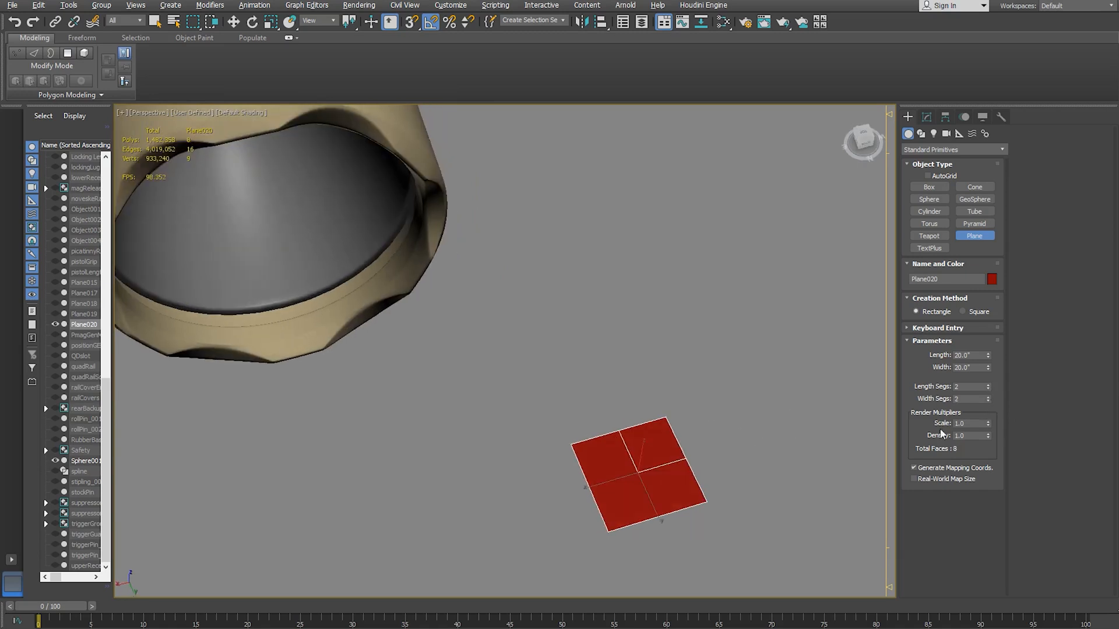
{"action": "left_click", "coordinate": [988, 397]}
{"action": "left_click", "coordinate": [988, 385]}
{"action": "mouse_move", "coordinate": [637, 472]}
{"action": "middle_mouse_down", "text": "alt"}
{"action": "mouse_move", "coordinate": [609, 450]}
{"action": "mouse_move", "coordinate": [620, 463]}
{"action": "middle_mouse_up", "text": "alt"}
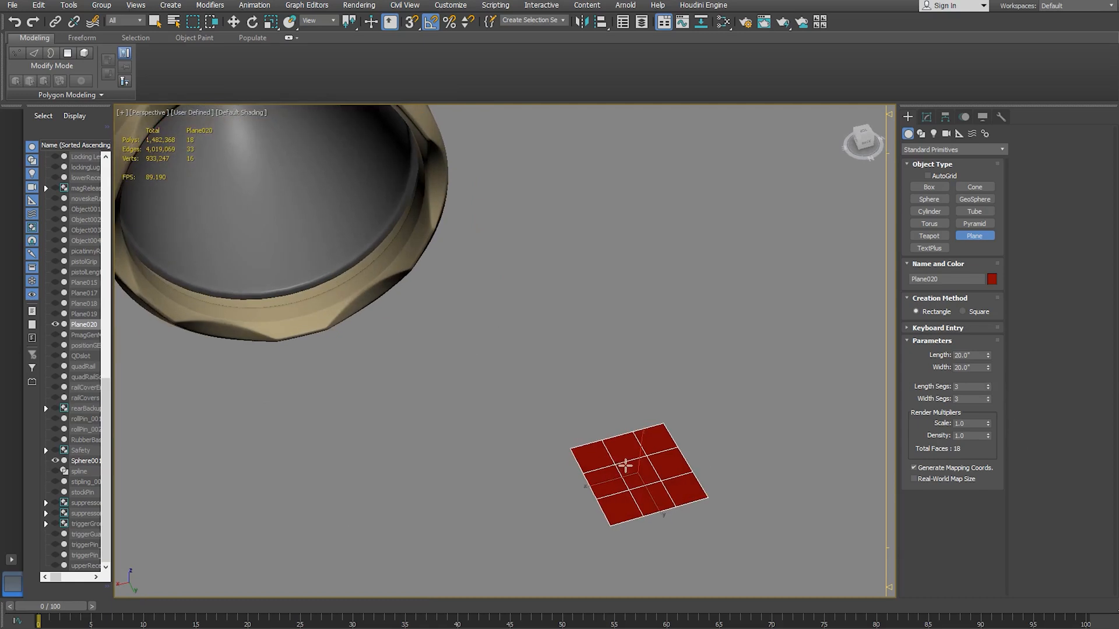
- Rotate the red plane upright and align it to the small pink box at the center of the flashlight reflector
{"action": "key", "text": "e"}
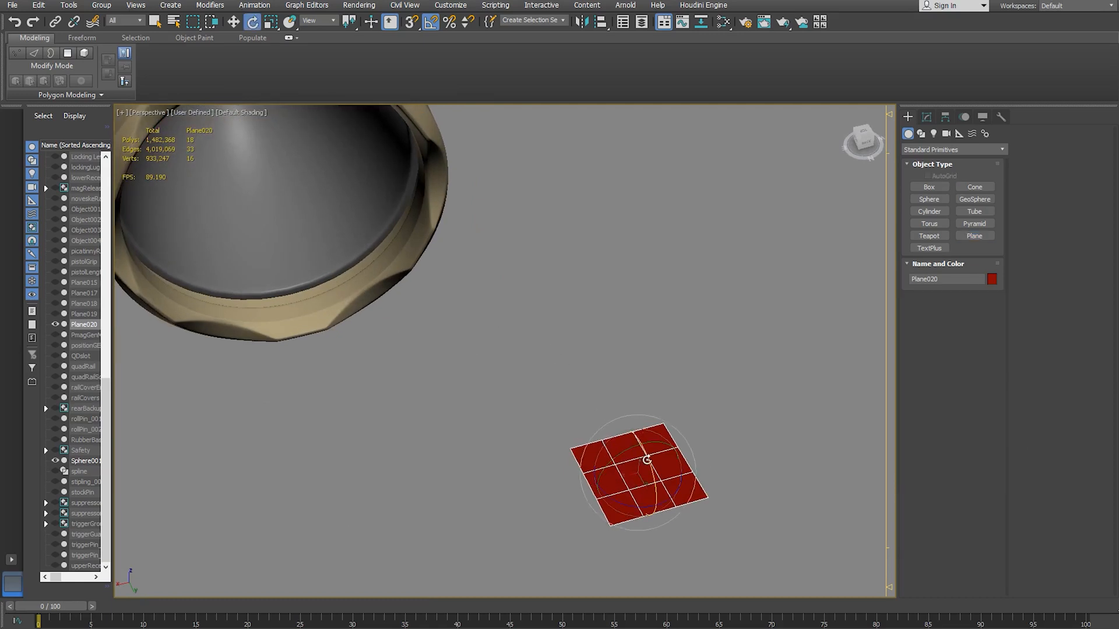
{"action": "left_click_drag", "start_coordinate": [646, 460], "coordinate": [658, 510]}
{"action": "middle_click_drag", "start_coordinate": [658, 510], "coordinate": [529, 337], "text": "alt"}
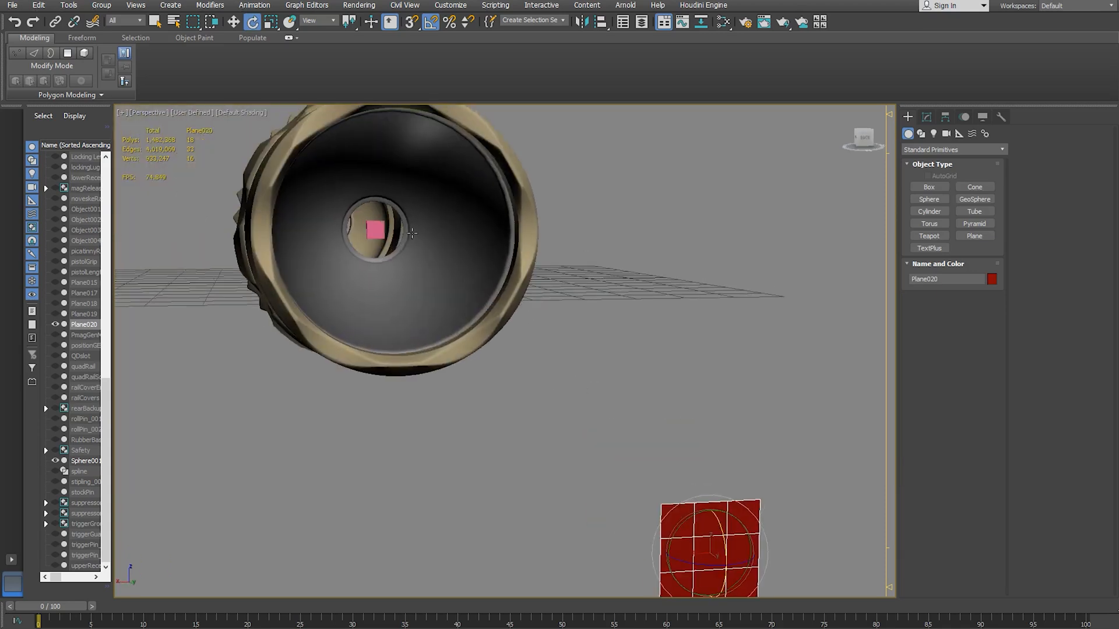
{"action": "left_click", "coordinate": [605, 28]}
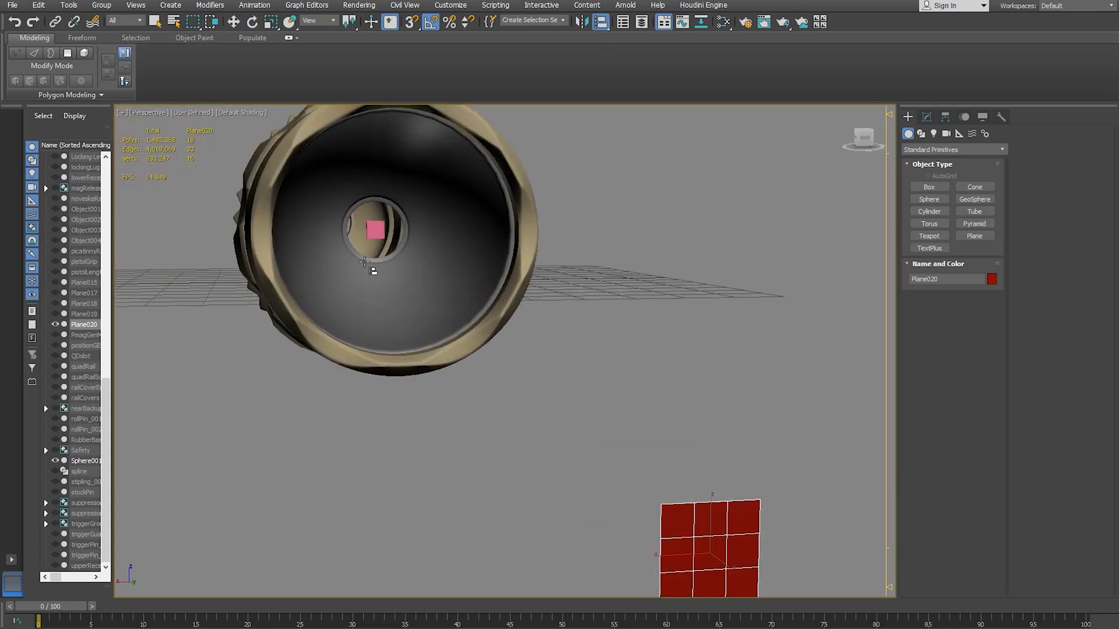
{"action": "left_click", "coordinate": [379, 236]}
{"action": "left_click", "coordinate": [724, 436]}
- Isolate the red plane, the pink box and the reflector from the rest of the scene
{"action": "middle_click_drag", "start_coordinate": [641, 408], "coordinate": [379, 248], "text": "alt"}
{"action": "key", "text": "q"}
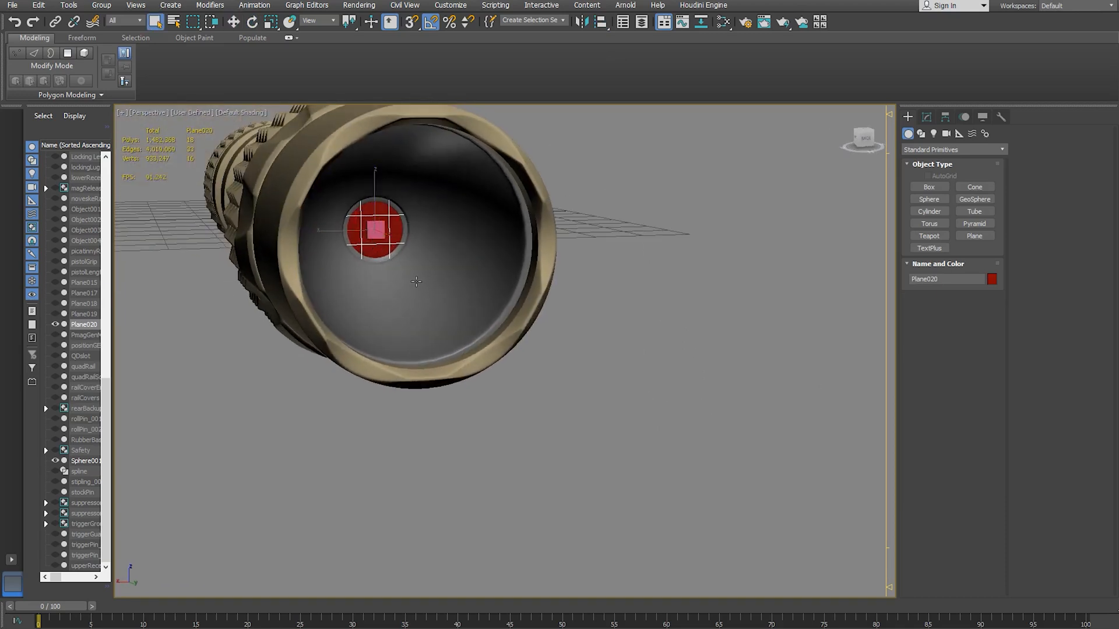
{"action": "left_click", "coordinate": [374, 235], "text": "ctrl"}
{"action": "left_click", "coordinate": [467, 241], "text": "ctrl"}
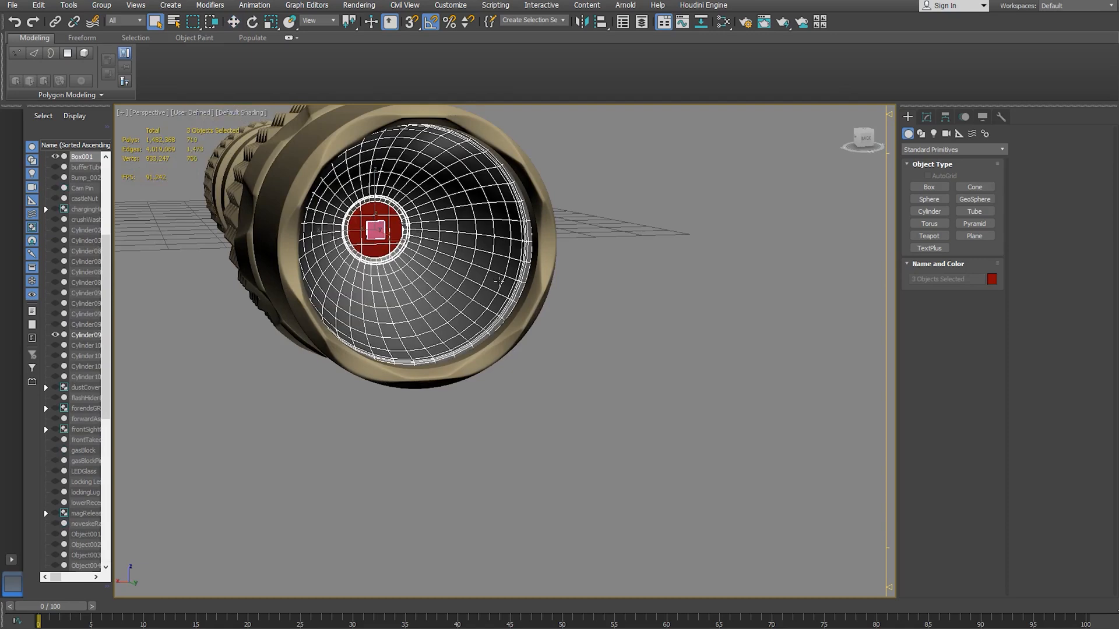
{"action": "right_click", "coordinate": [468, 242]}
{"action": "left_click", "coordinate": [497, 140]}
{"action": "left_click", "coordinate": [303, 245]}
{"action": "middle_click_drag", "start_coordinate": [402, 331], "coordinate": [527, 373], "text": "alt"}
{"action": "scroll", "coordinate": [527, 373], "scroll_direction": "up", "scroll_amount": 2}
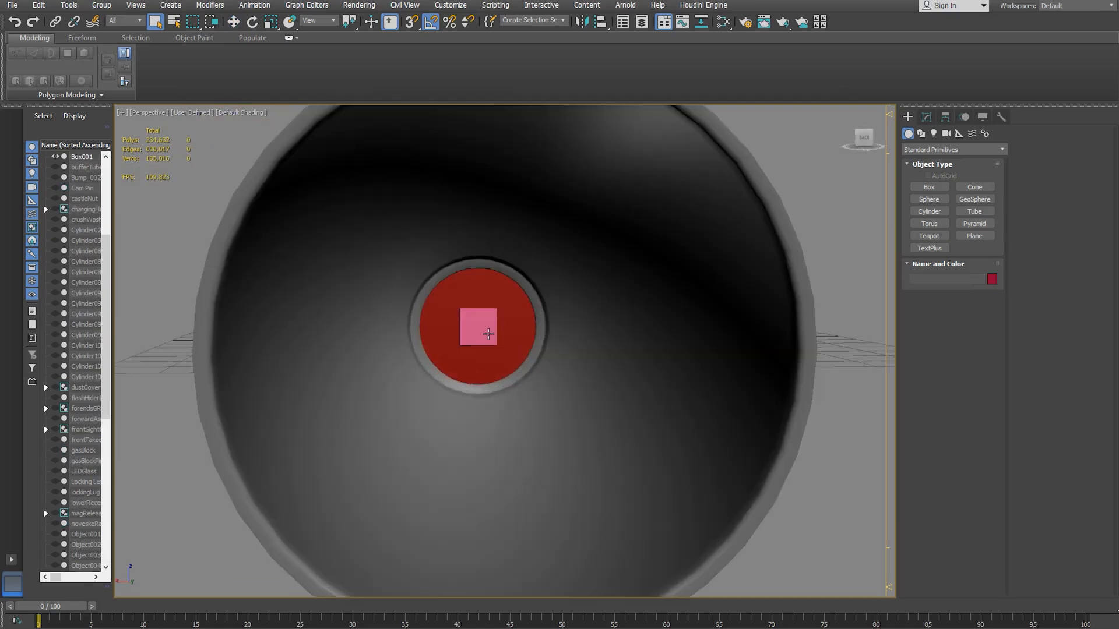
{"action": "scroll", "coordinate": [488, 334], "scroll_direction": "up", "scroll_amount": 2}
- Check the LED reflector reference photo in the browser, and convert the red plane to an Editable Poly in 3ds Max
{"action": "left_click", "coordinate": [528, 327]}
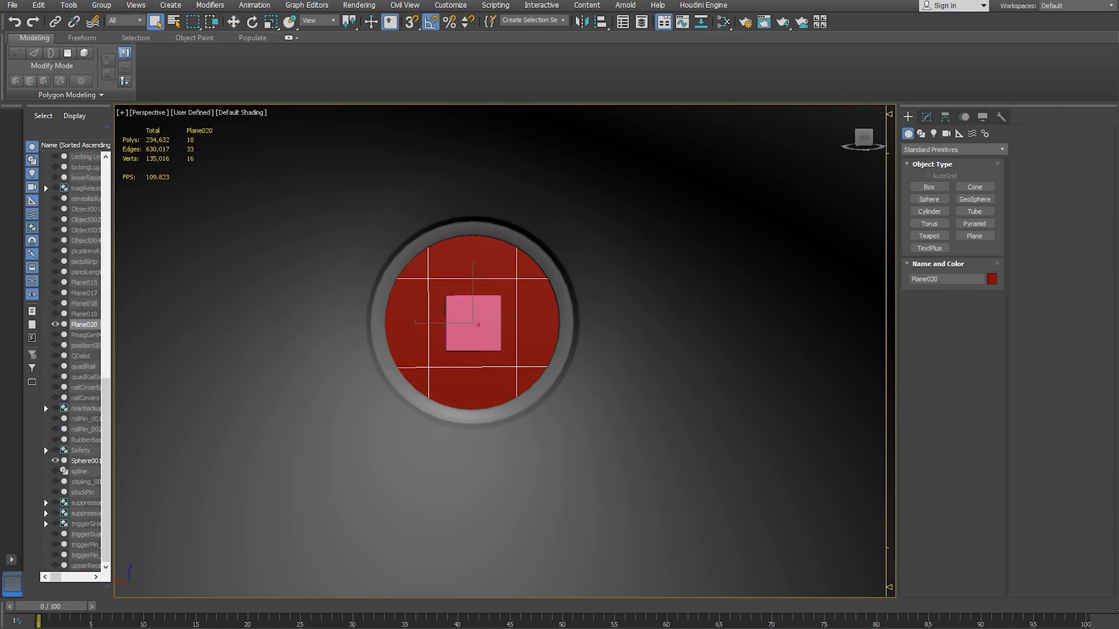
{"action": "left_click", "coordinate": [373, 600]}
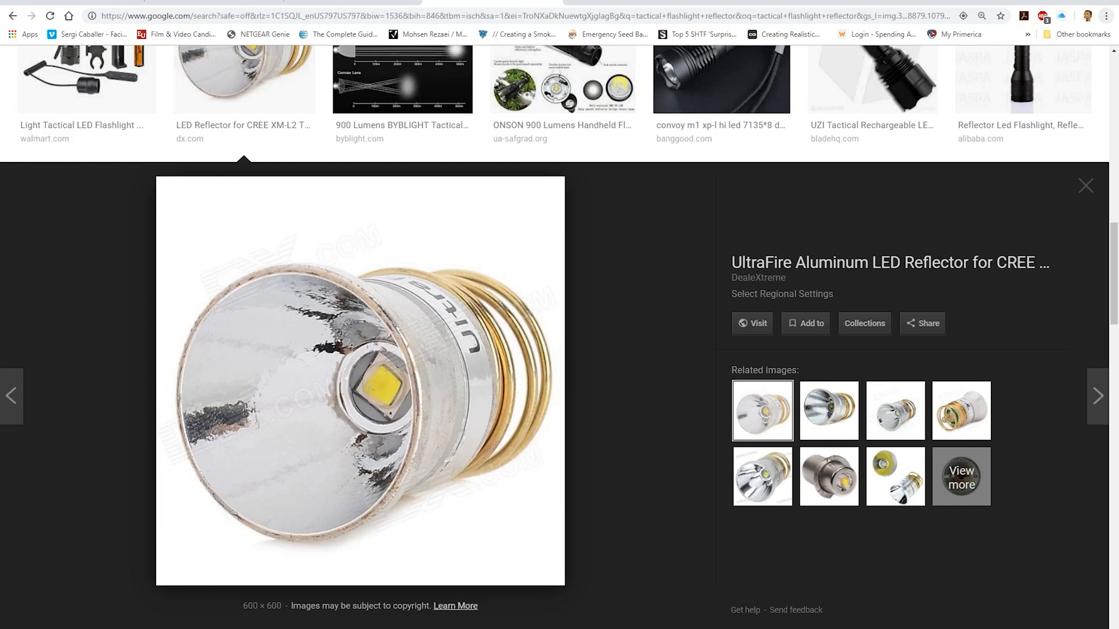
{"action": "left_click", "coordinate": [360, 615]}
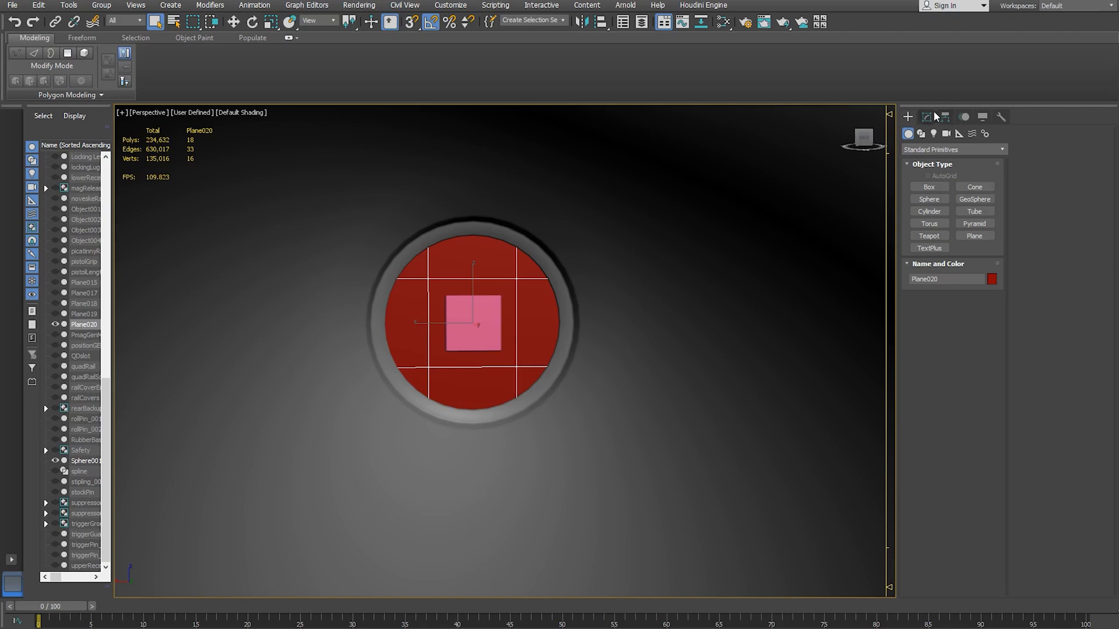
{"action": "left_click", "coordinate": [931, 116]}
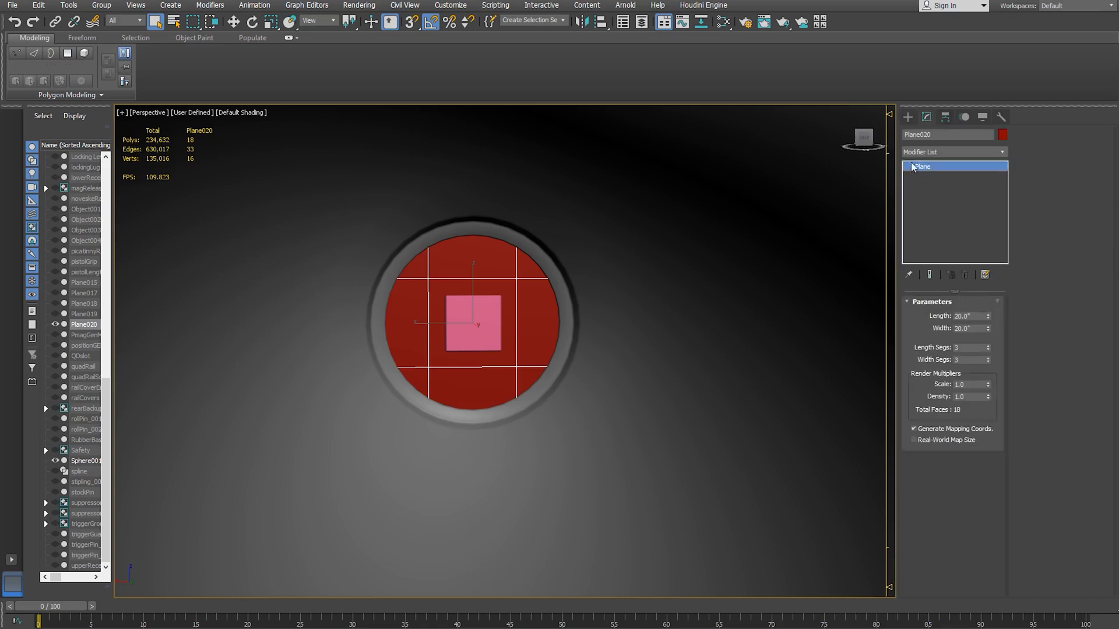
{"action": "right_click", "coordinate": [979, 167]}
{"action": "left_click", "coordinate": [1029, 254]}
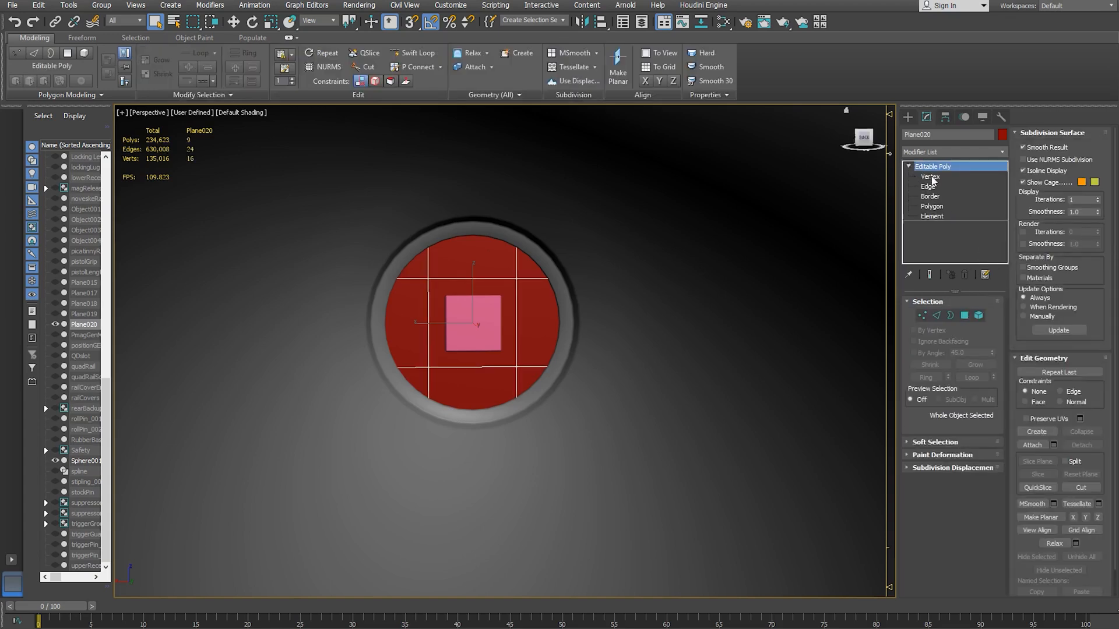
- Scale the plane's four inner vertices outward into a larger square that still fits inside the reflector's hole
{"action": "left_click", "coordinate": [930, 176]}
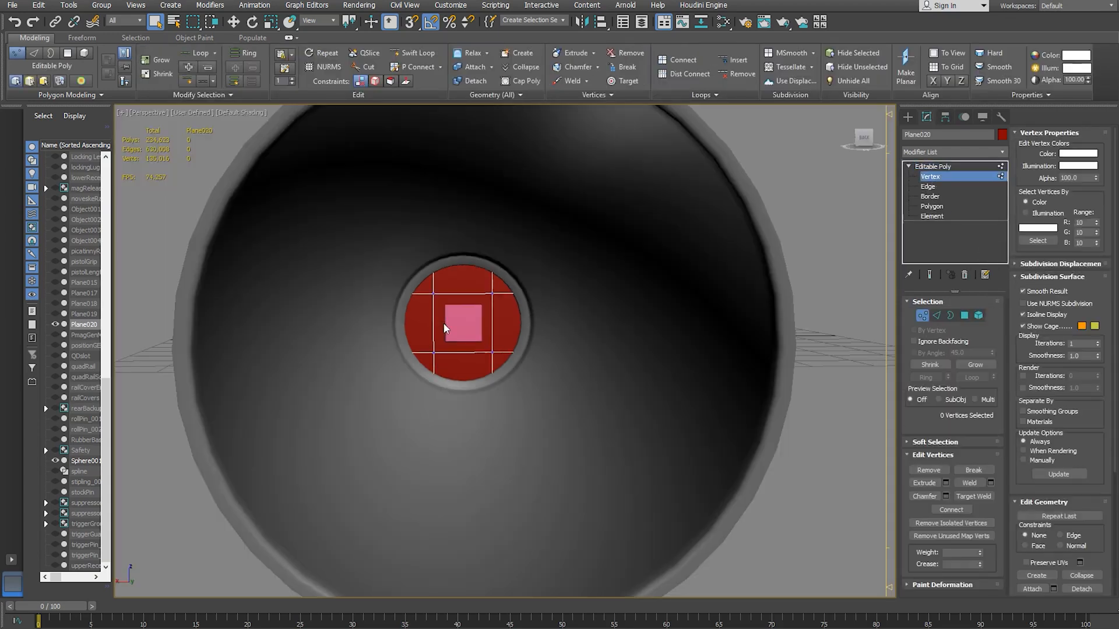
{"action": "key", "text": "F3"}
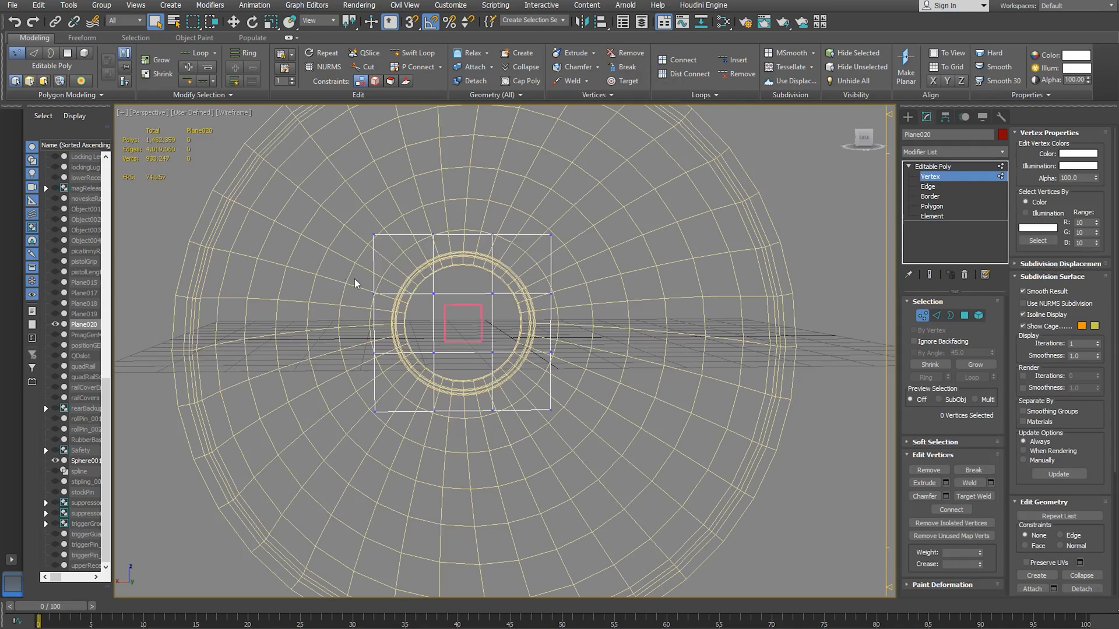
{"action": "left_click_drag", "start_coordinate": [506, 375], "coordinate": [507, 373]}
{"action": "scroll", "coordinate": [498, 345], "scroll_direction": "up", "scroll_amount": 2}
{"action": "key", "text": "F3"}
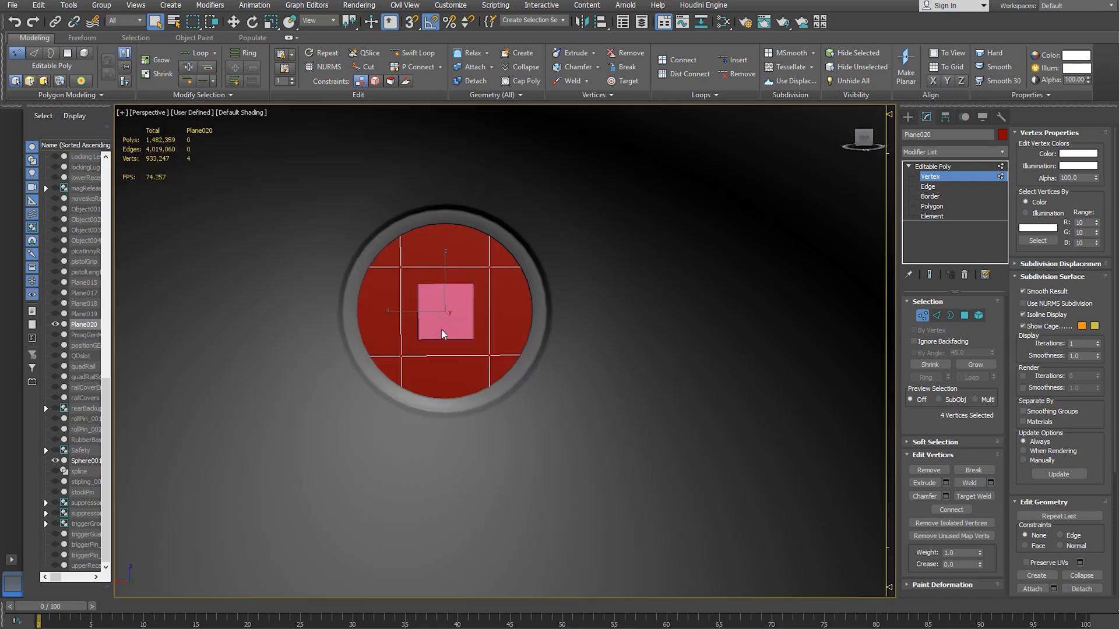
{"action": "key", "text": "r"}
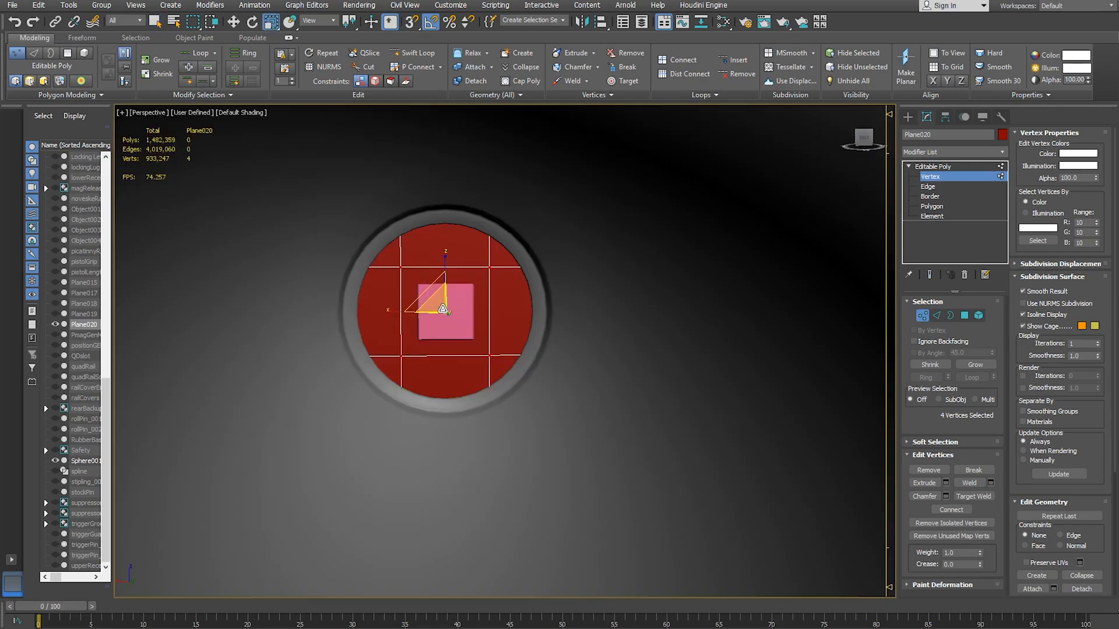
{"action": "left_click_drag", "start_coordinate": [434, 303], "coordinate": [480, 283]}
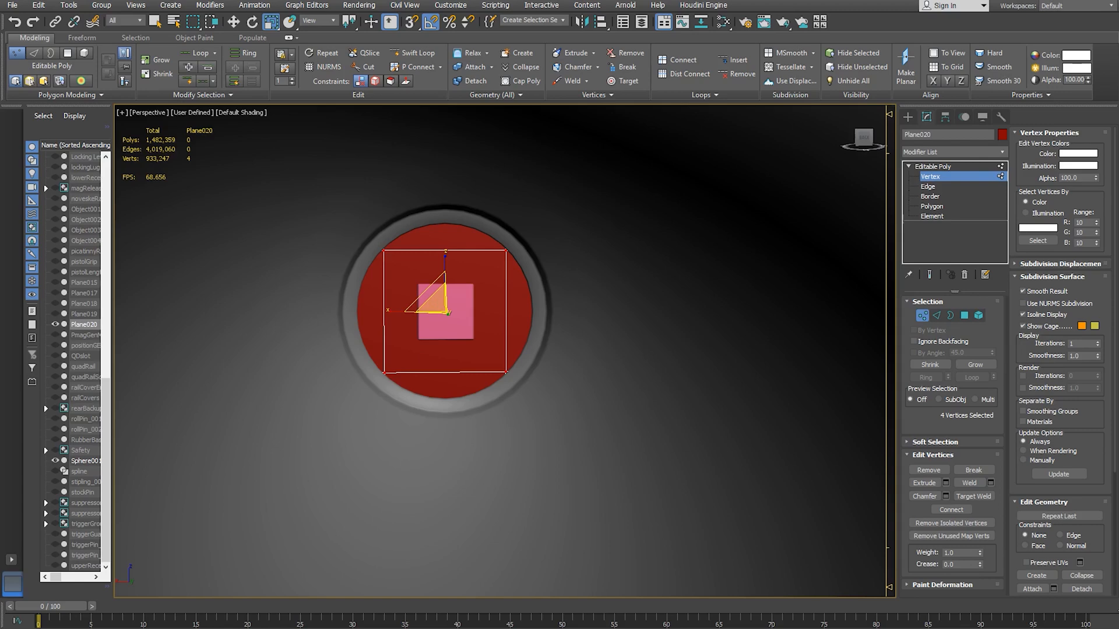
{"action": "left_click", "coordinate": [338, 591]}
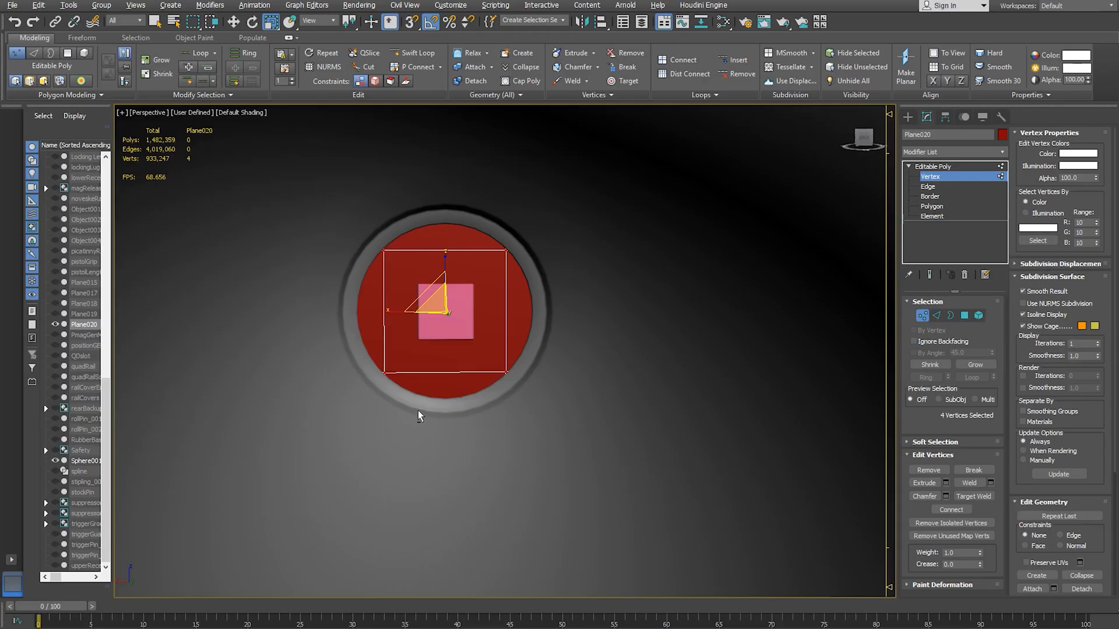
- Snap the intermediate vertices on the plane's two vertical sides level with the upper and lower edges of the inner square
{"action": "scroll", "coordinate": [445, 376], "scroll_direction": "down", "scroll_amount": 3}
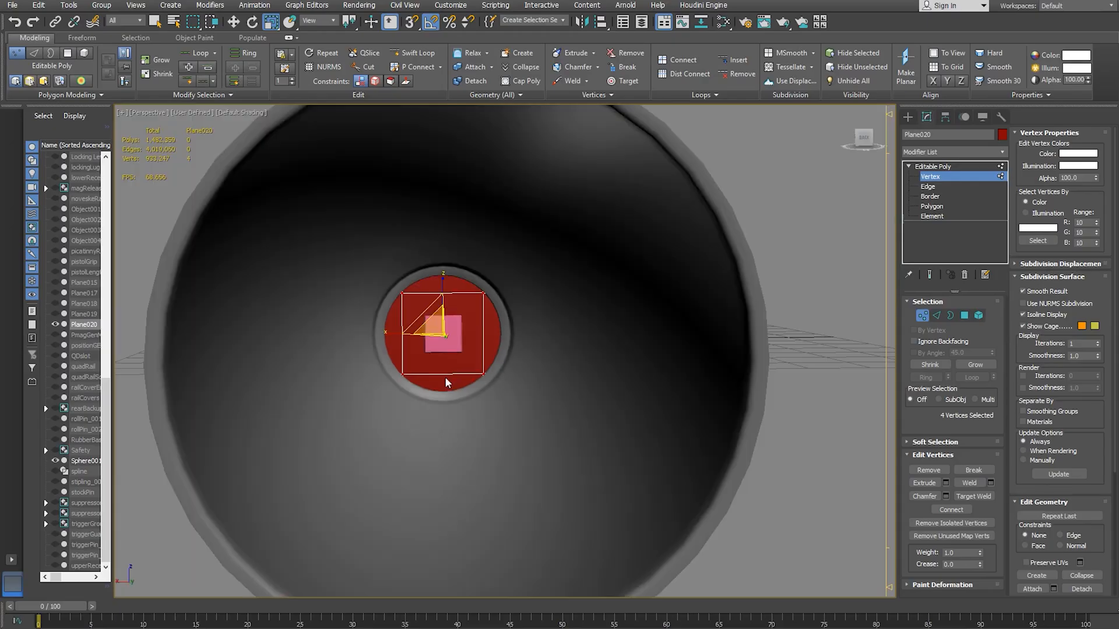
{"action": "key", "text": "F3"}
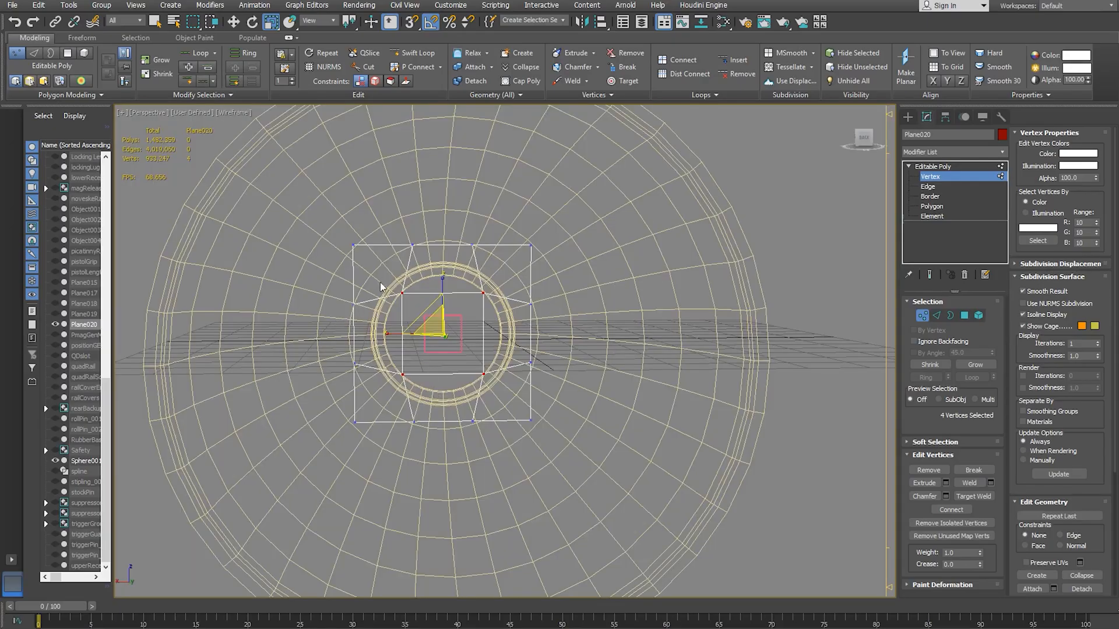
{"action": "right_click", "coordinate": [349, 306]}
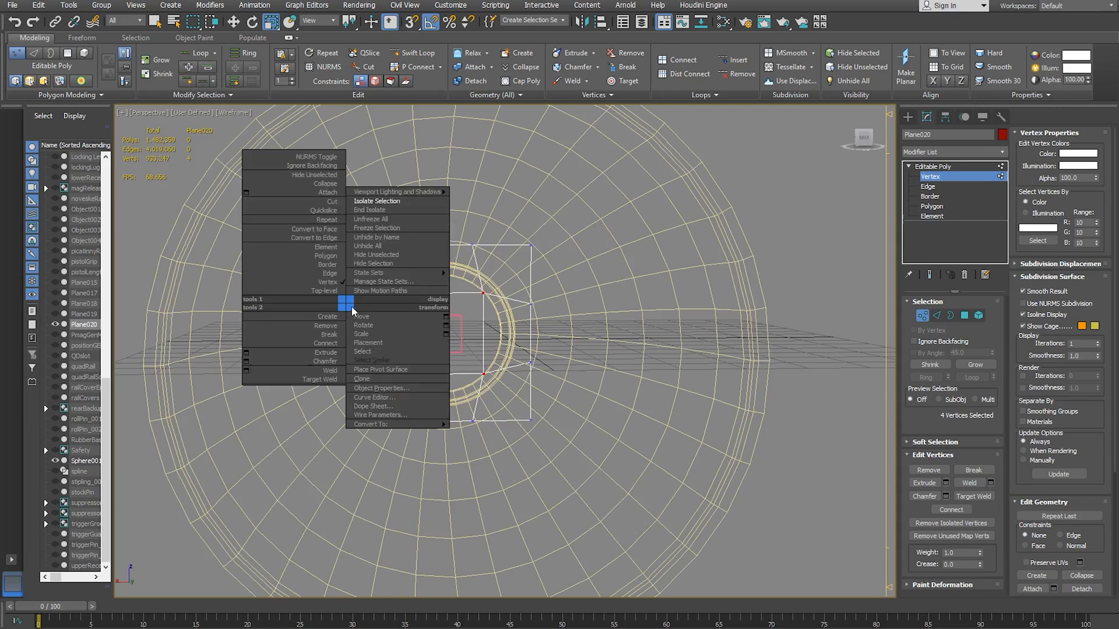
{"action": "key", "text": "Escape"}
{"action": "left_click", "coordinate": [358, 302]}
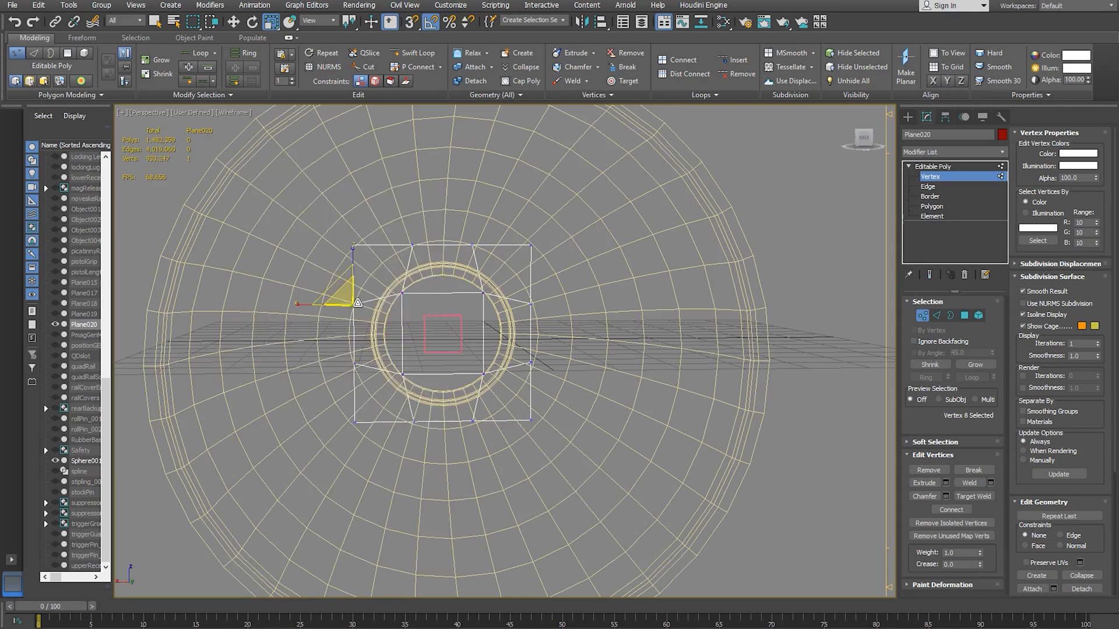
{"action": "left_click", "coordinate": [530, 303], "text": "ctrl"}
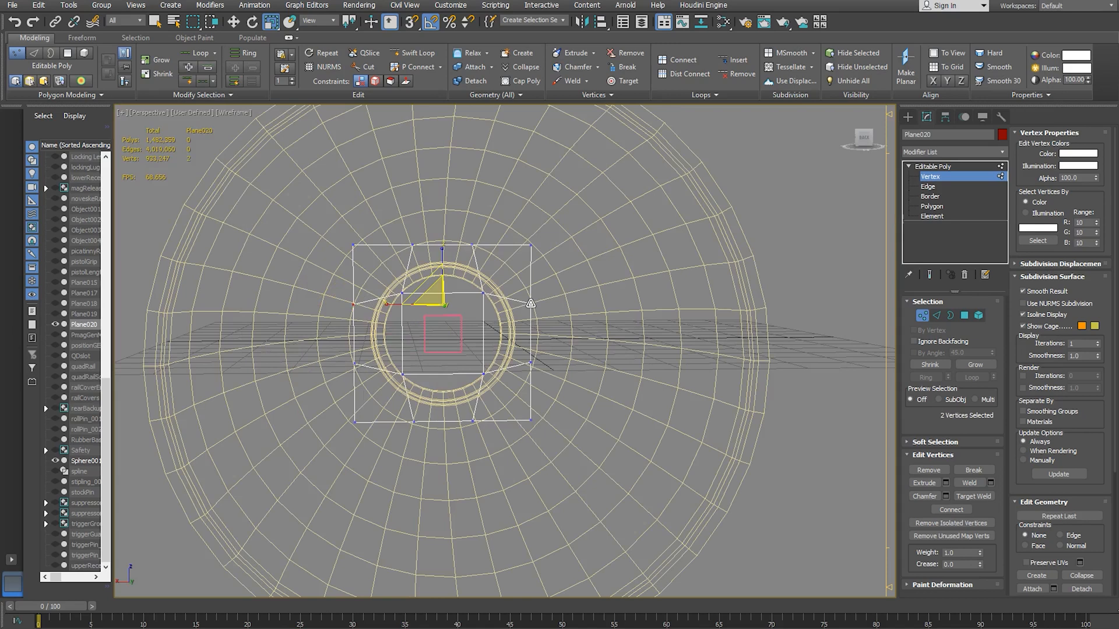
{"action": "key", "text": "s"}
{"action": "key", "text": "w"}
{"action": "left_click_drag", "start_coordinate": [442, 262], "coordinate": [479, 295]}
{"action": "left_click", "coordinate": [354, 364]}
{"action": "left_click", "coordinate": [530, 362], "text": "ctrl"}
{"action": "left_click_drag", "start_coordinate": [442, 312], "coordinate": [483, 373]}
- Snap the intermediate vertices on the plane's upper and lower sides in line with the inner square's vertical edges
{"action": "left_click", "coordinate": [413, 420]}
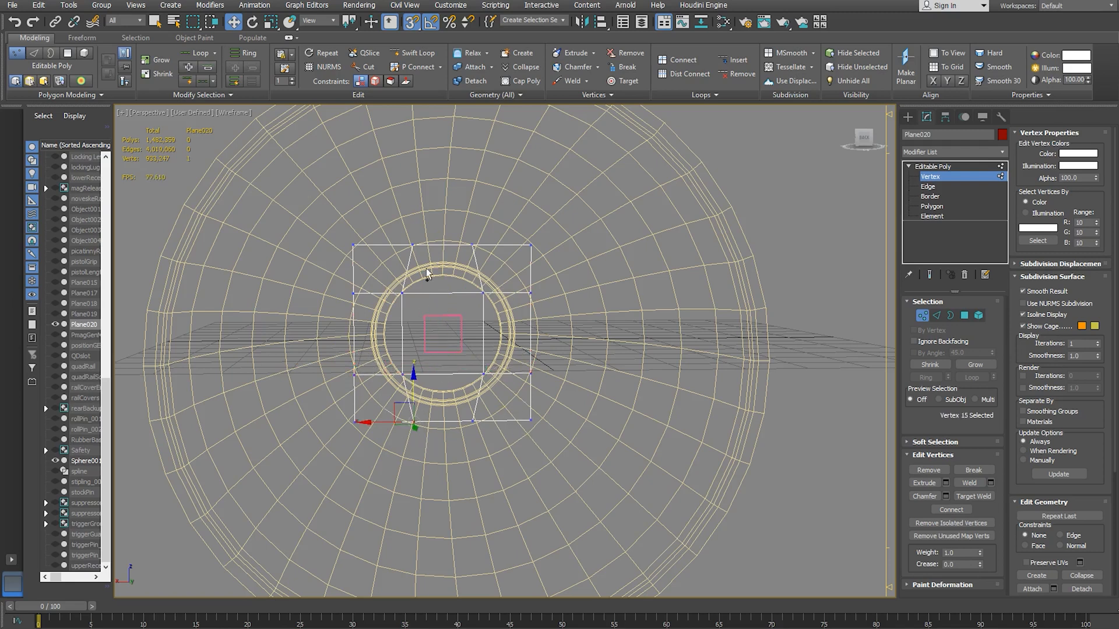
{"action": "left_click_drag", "start_coordinate": [421, 254], "coordinate": [420, 254], "text": "ctrl"}
{"action": "left_click_drag", "start_coordinate": [374, 335], "coordinate": [411, 376]}
{"action": "left_click", "coordinate": [473, 245]}
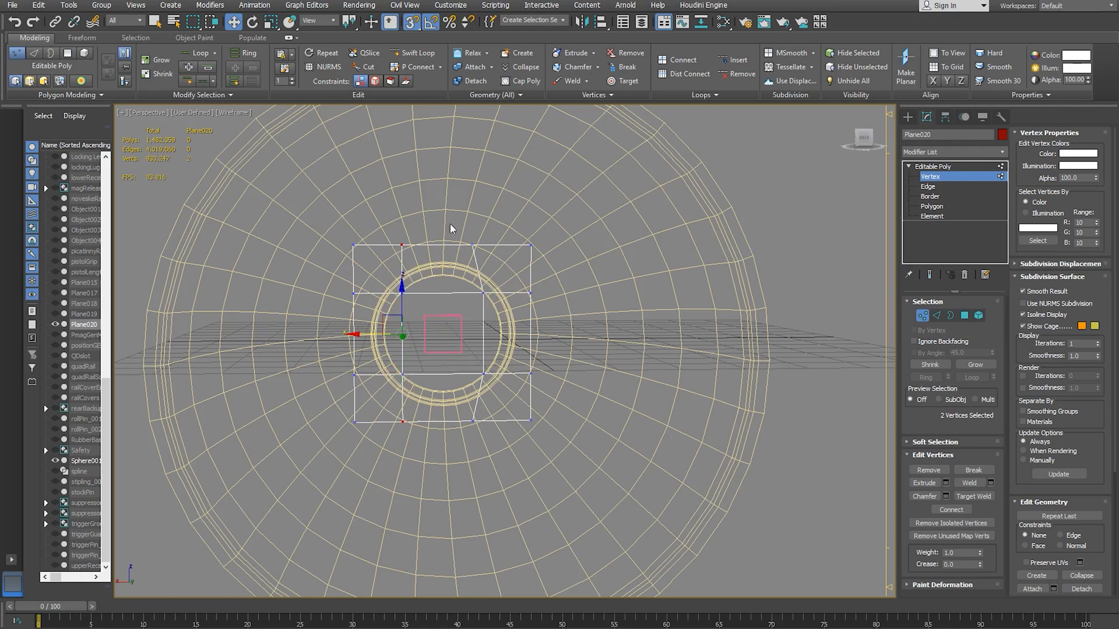
{"action": "left_click_drag", "start_coordinate": [476, 429], "coordinate": [478, 431], "text": "ctrl"}
{"action": "left_click_drag", "start_coordinate": [430, 334], "coordinate": [482, 373]}
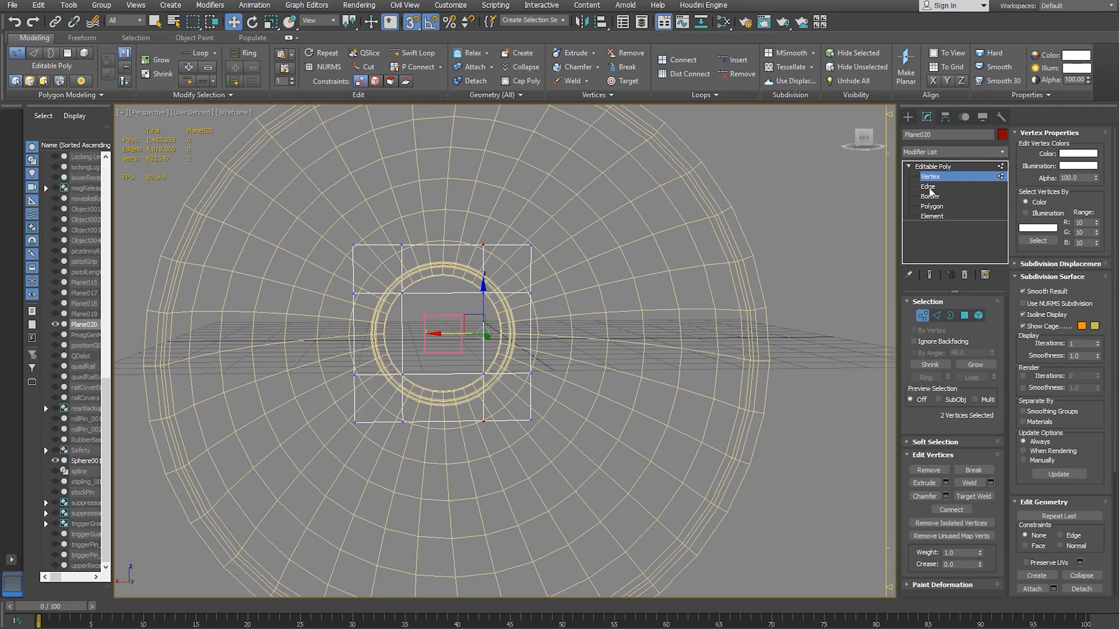
{"action": "key", "text": "F3"}
- Check the LED reflector reference photo in the browser again and return to the flashlight model in 3ds Max
{"action": "mouse_move", "coordinate": [482, 245]}
{"action": "middle_mouse_down", "text": "alt"}
{"action": "mouse_move", "coordinate": [540, 268]}
{"action": "mouse_move", "coordinate": [599, 267]}
{"action": "mouse_move", "coordinate": [491, 262]}
{"action": "middle_mouse_up", "text": "alt"}
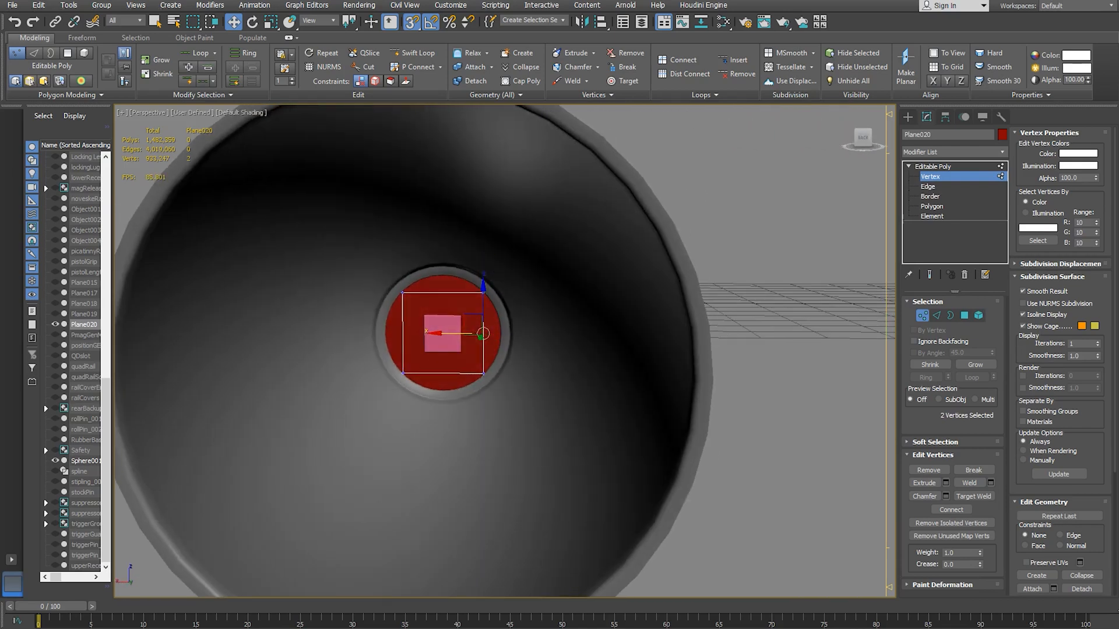
{"action": "left_click", "coordinate": [280, 607]}
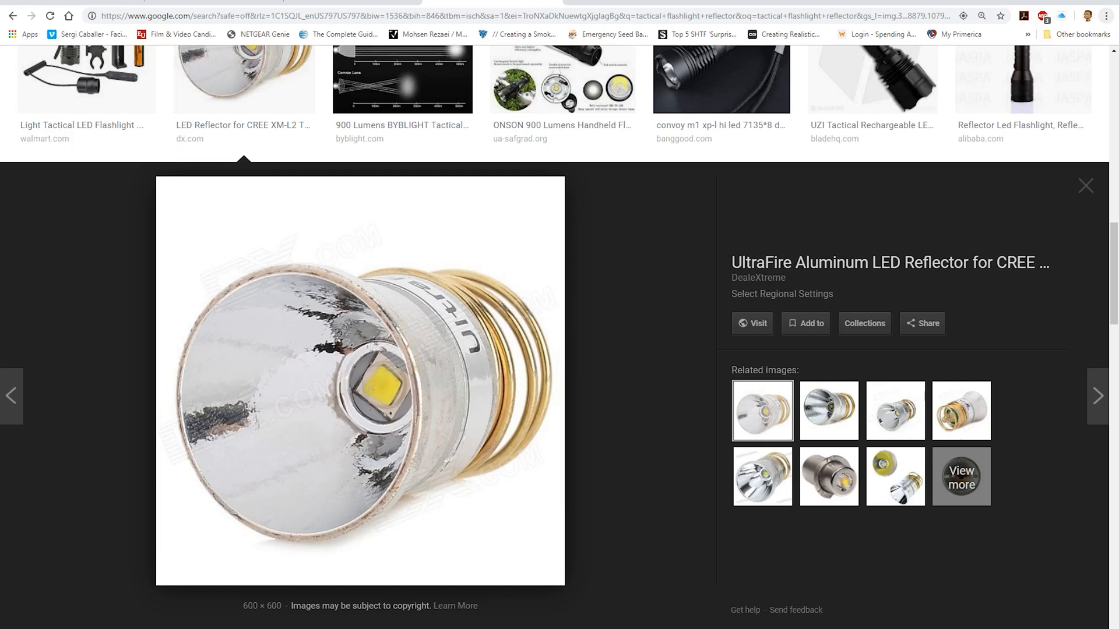
{"action": "left_click", "coordinate": [360, 612]}
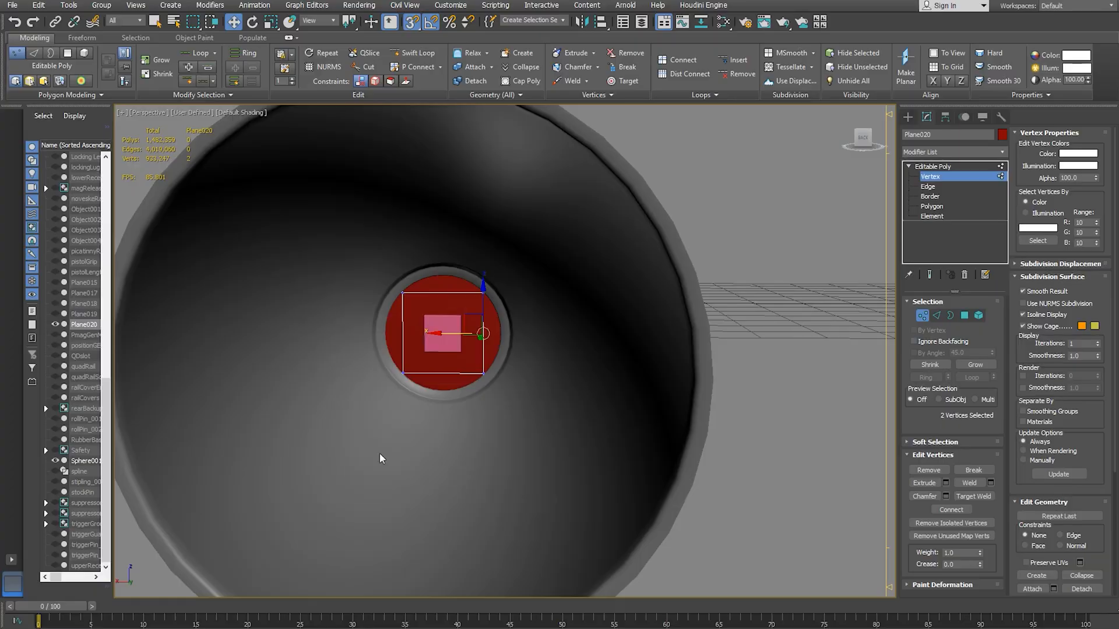
- With snapping off, clone the whole red plane along its Y axis to a position farther behind the reflector
{"action": "middle_click_drag", "start_coordinate": [485, 352], "coordinate": [374, 370], "text": "alt"}
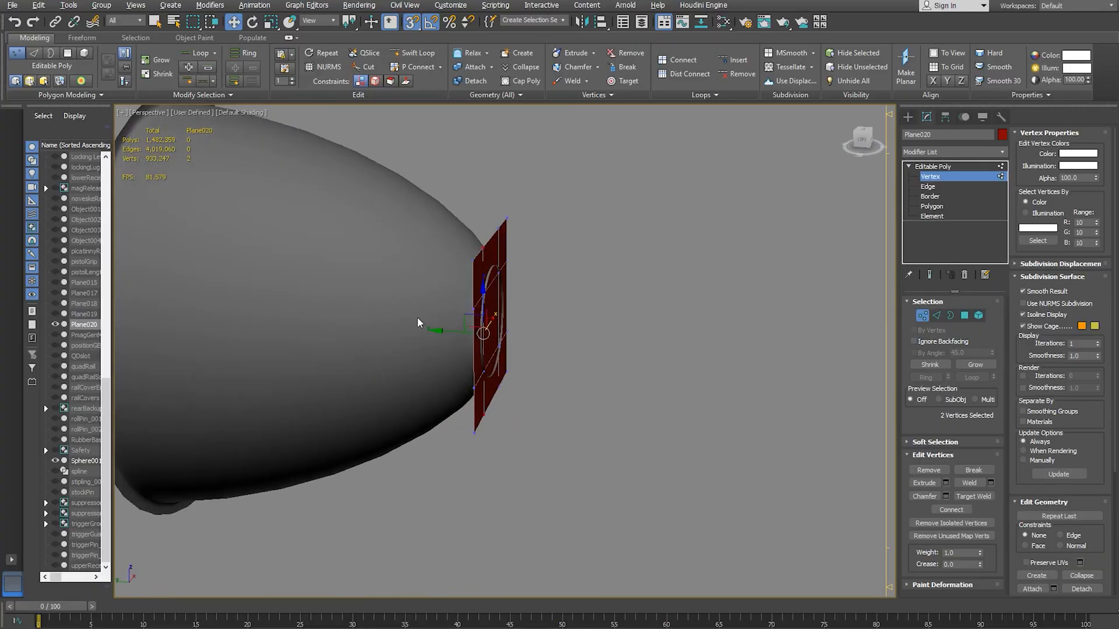
{"action": "left_click", "coordinate": [930, 176]}
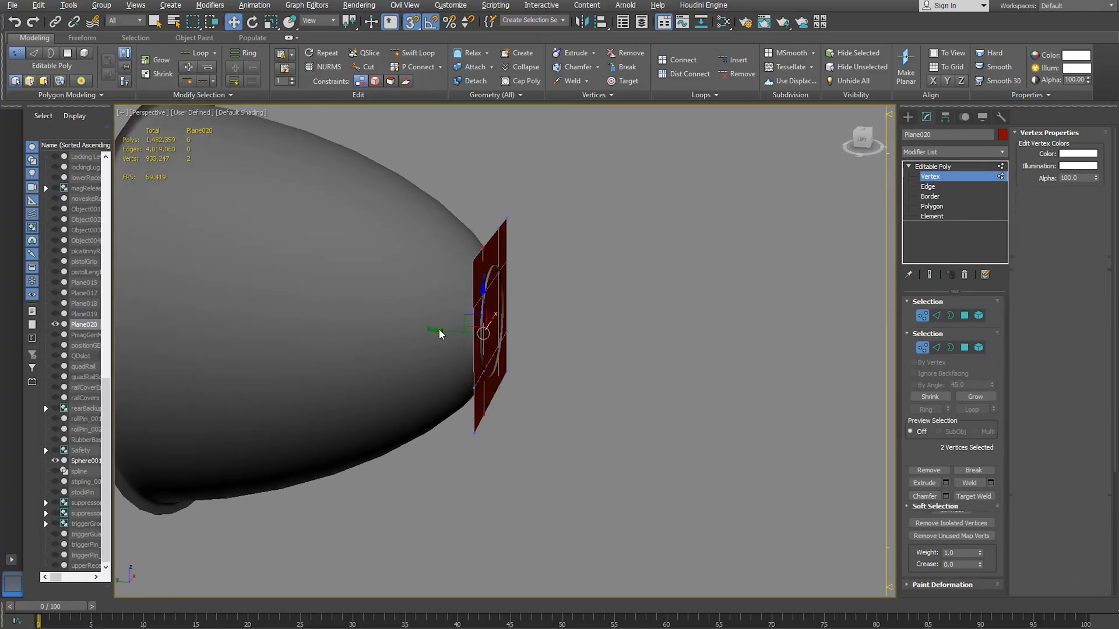
{"action": "key", "text": "s"}
{"action": "left_click_drag", "start_coordinate": [446, 320], "coordinate": [589, 344], "text": "shift"}
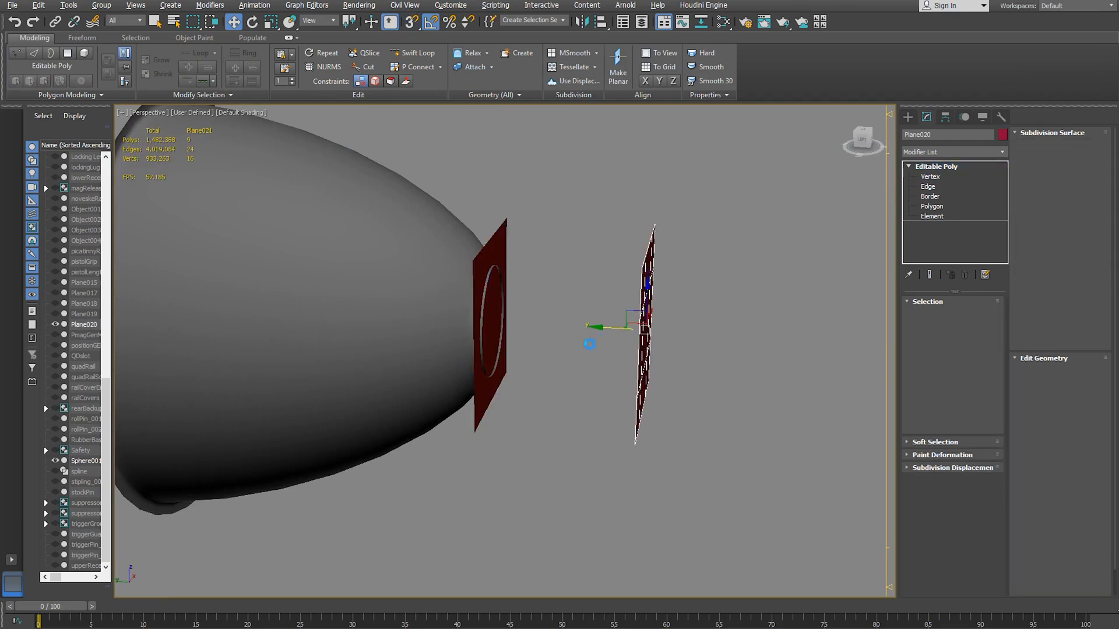
{"action": "left_click", "coordinate": [578, 375]}
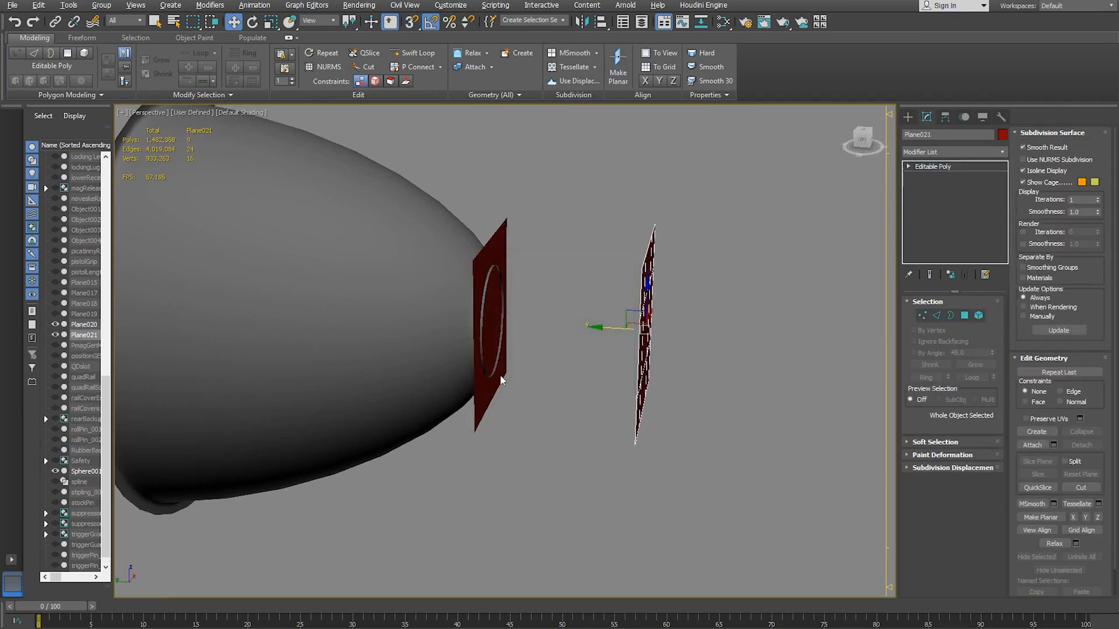
- Delete the central square polygon of the original red plane against the reflector
{"action": "key", "text": "1"}
{"action": "key", "text": "1"}
{"action": "middle_click_drag", "start_coordinate": [430, 385], "coordinate": [537, 383], "text": "alt"}
{"action": "left_click", "coordinate": [612, 391]}
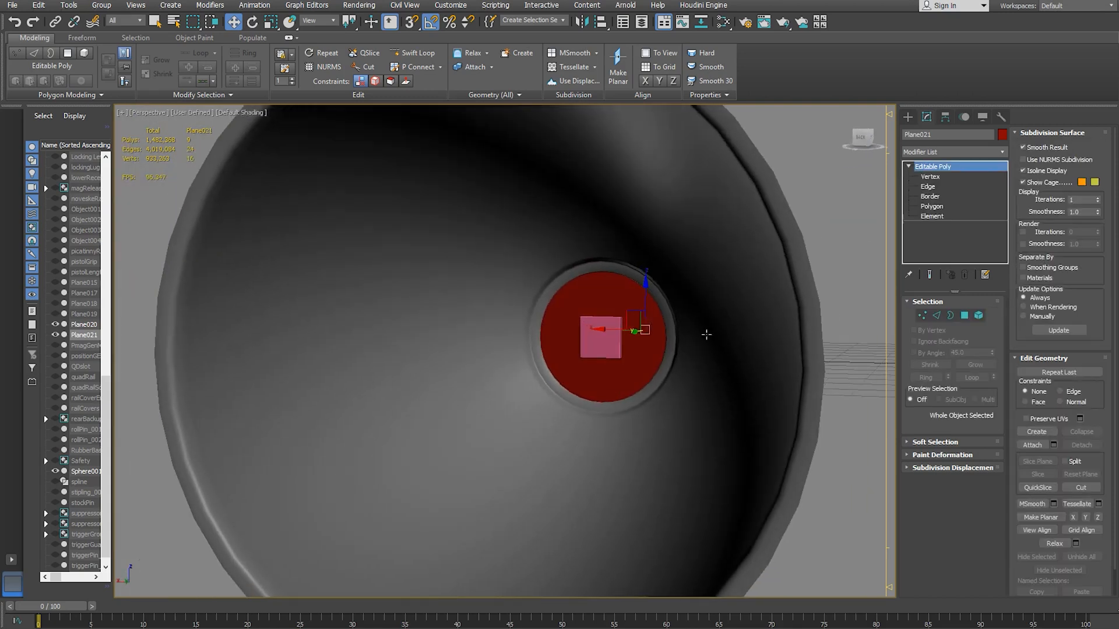
{"action": "left_click", "coordinate": [934, 207]}
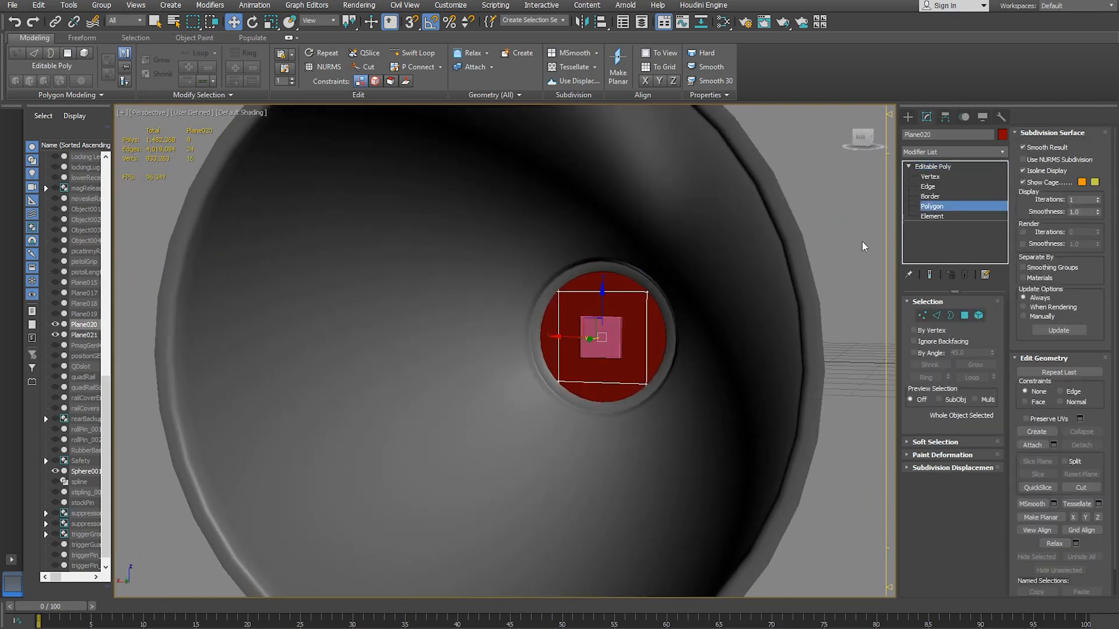
{"action": "left_click", "coordinate": [621, 366]}
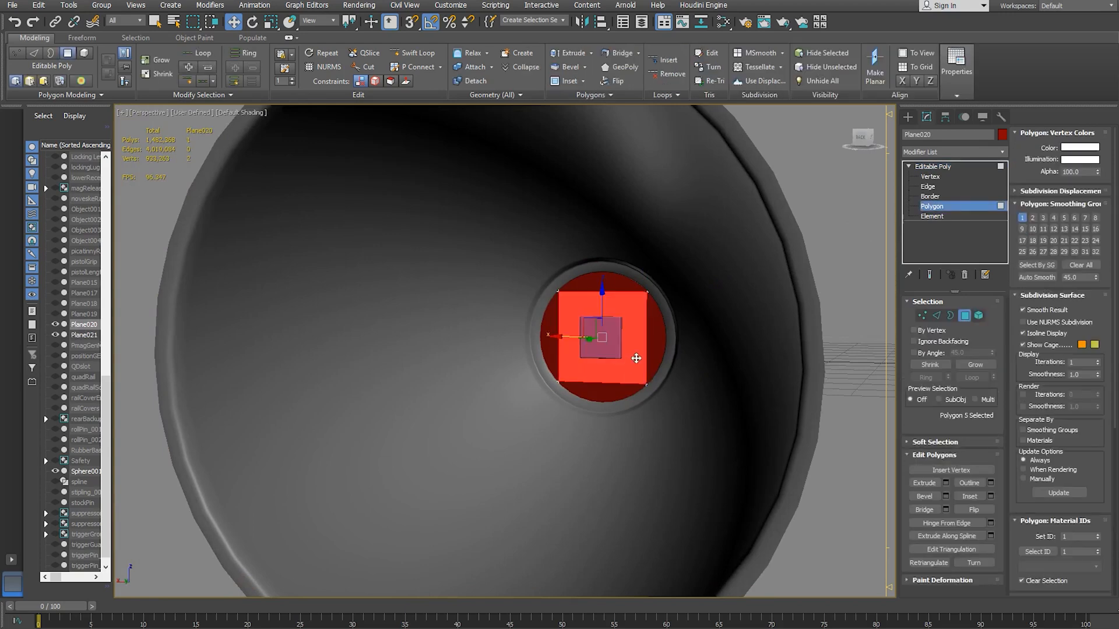
{"action": "key", "text": "Delete"}
- Extend the square hole's border straight back, away from the reflector, to form four side walls
{"action": "middle_click_drag", "start_coordinate": [629, 353], "coordinate": [609, 392], "text": "alt"}
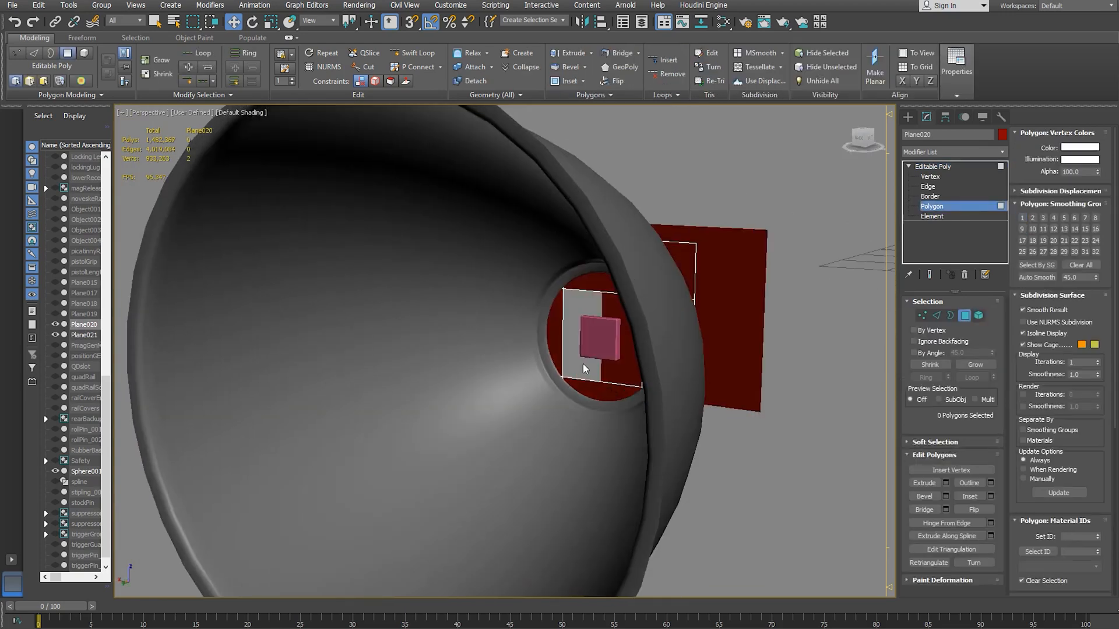
{"action": "scroll", "coordinate": [589, 372], "scroll_direction": "up", "scroll_amount": 5}
{"action": "left_click", "coordinate": [593, 403]}
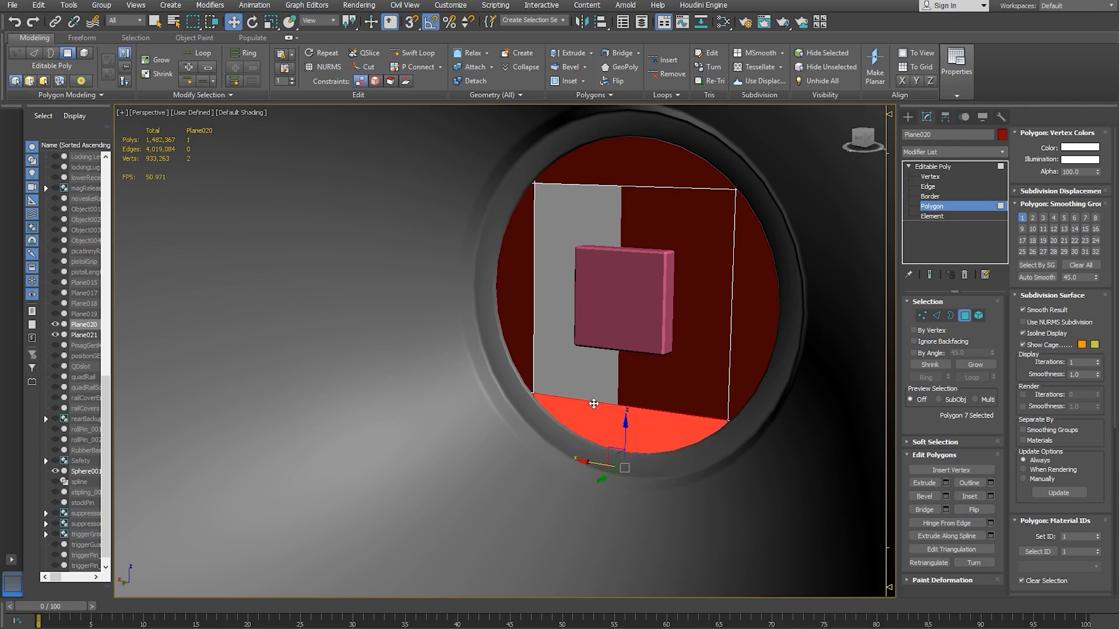
{"action": "left_click", "coordinate": [929, 187]}
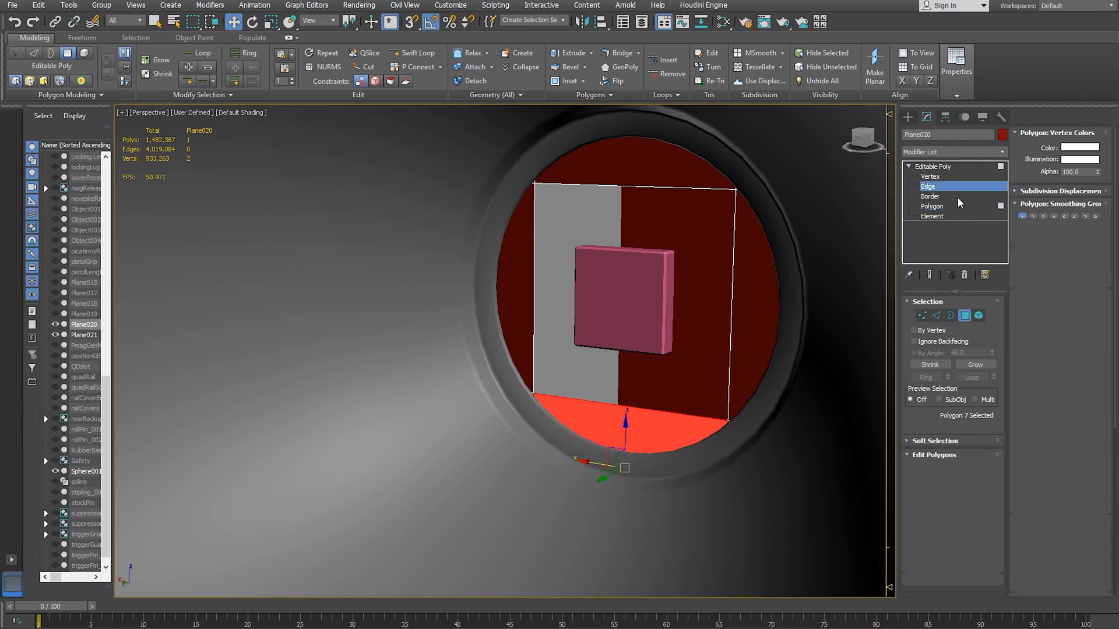
{"action": "left_click", "coordinate": [930, 196]}
{"action": "left_click", "coordinate": [570, 399]}
{"action": "middle_click_drag", "start_coordinate": [590, 387], "coordinate": [625, 349], "text": "alt"}
{"action": "left_click_drag", "start_coordinate": [612, 311], "coordinate": [623, 303], "text": "shift"}
{"action": "middle_click_drag", "start_coordinate": [623, 303], "coordinate": [571, 310], "text": "alt"}
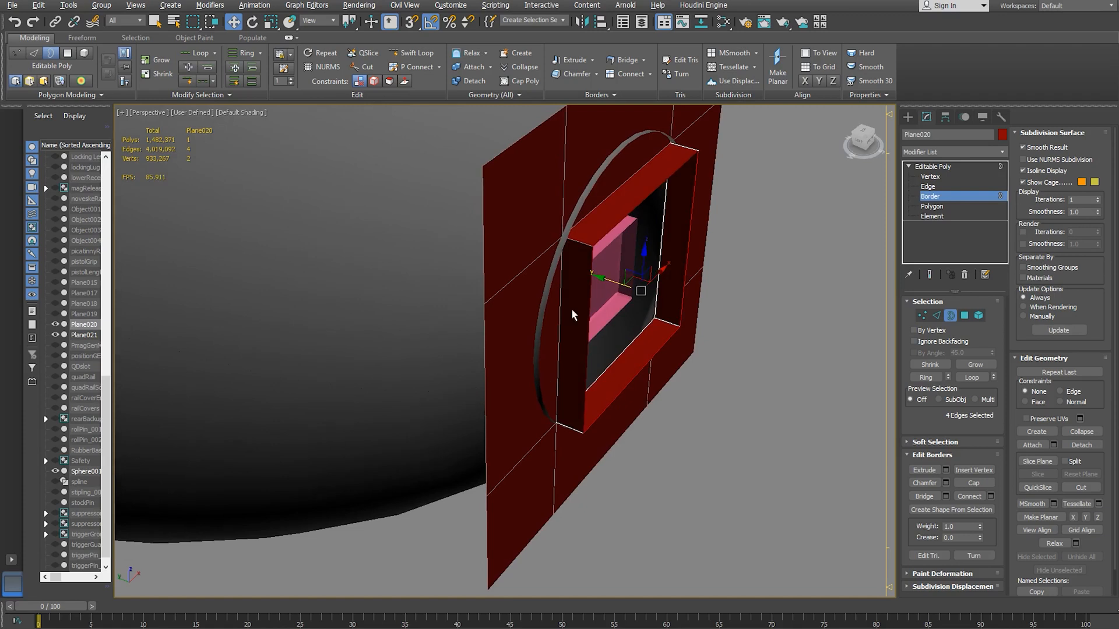
- Select the square opening's front rim edges, its four depth corner edges and the plane edges running outward from its corners
{"action": "middle_click_drag", "start_coordinate": [605, 481], "coordinate": [558, 425], "text": "alt"}
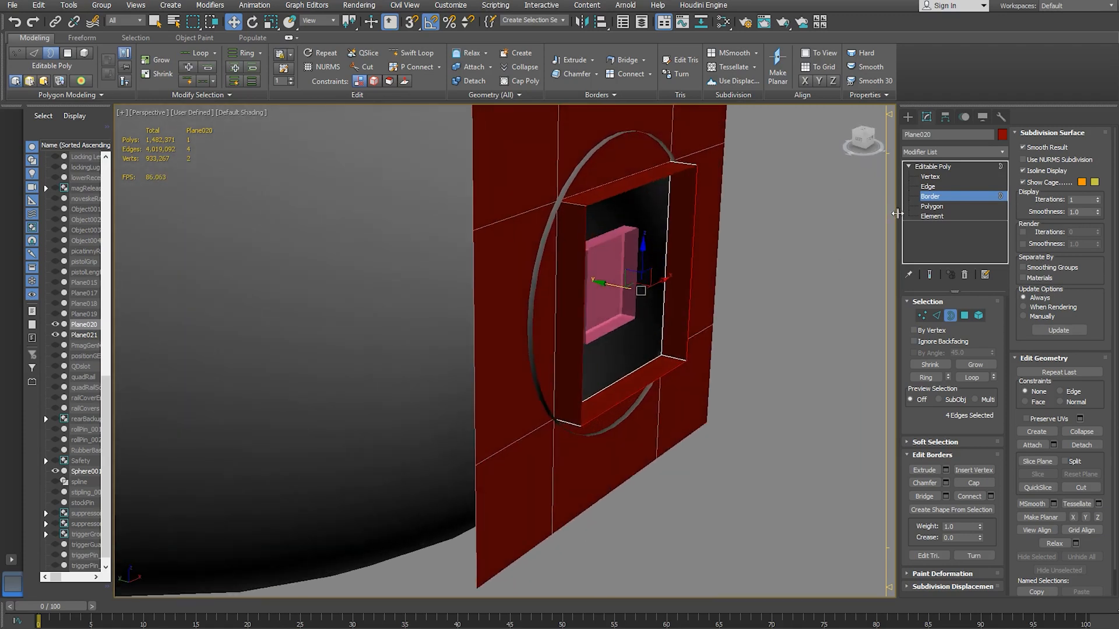
{"action": "left_click", "coordinate": [933, 187]}
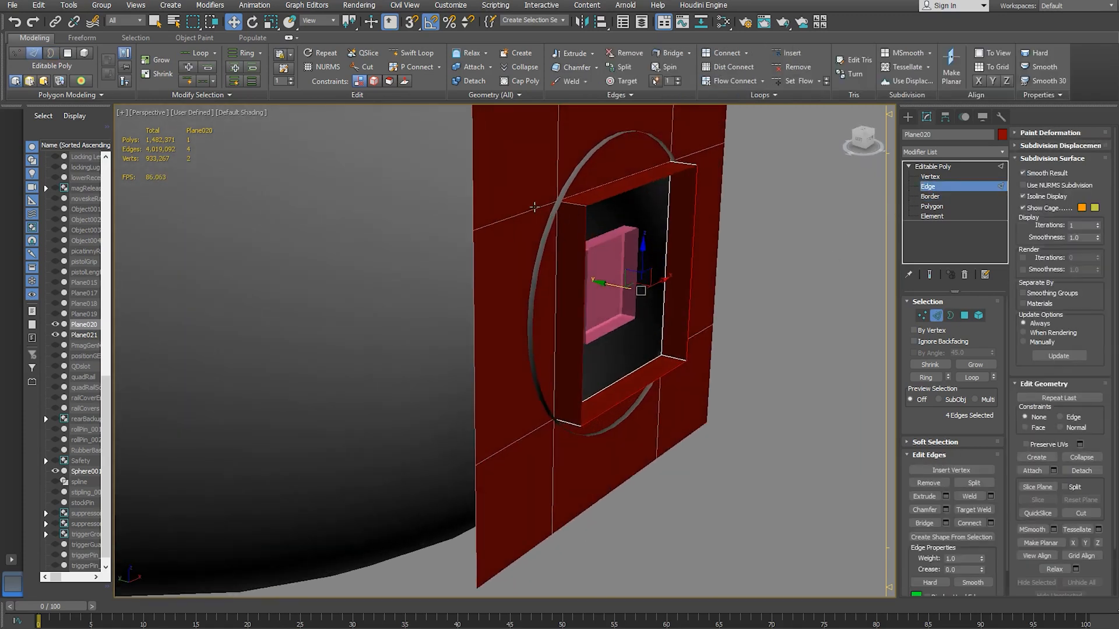
{"action": "left_click", "coordinate": [557, 260]}
{"action": "left_click", "coordinate": [607, 185], "text": "ctrl"}
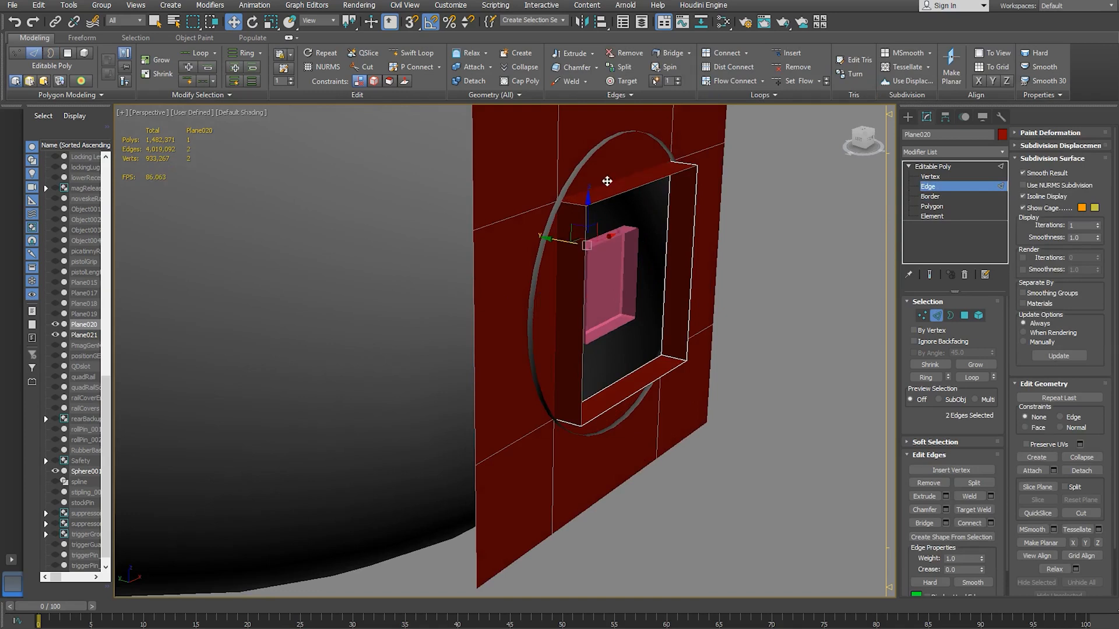
{"action": "left_click", "coordinate": [512, 446]}
{"action": "left_click", "coordinate": [569, 427], "text": "ctrl"}
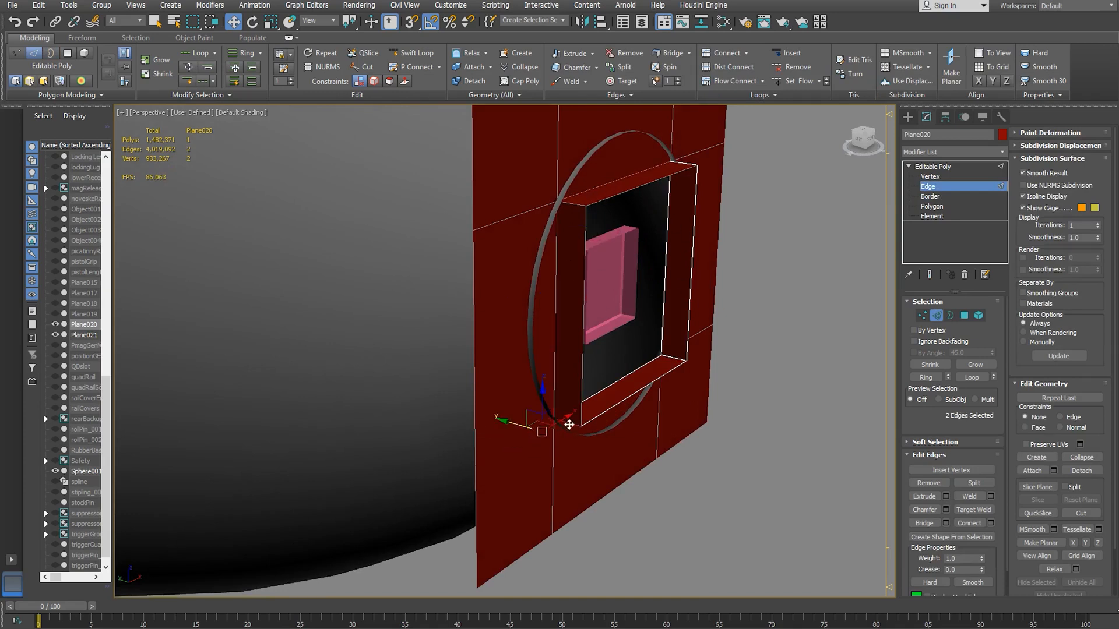
{"action": "left_click", "coordinate": [555, 384], "text": "ctrl"}
{"action": "left_click", "coordinate": [542, 203], "text": "ctrl"}
{"action": "left_click", "coordinate": [556, 174], "text": "ctrl"}
{"action": "left_click", "coordinate": [575, 194], "text": "ctrl"}
{"action": "left_click", "coordinate": [583, 211], "text": "ctrl"}
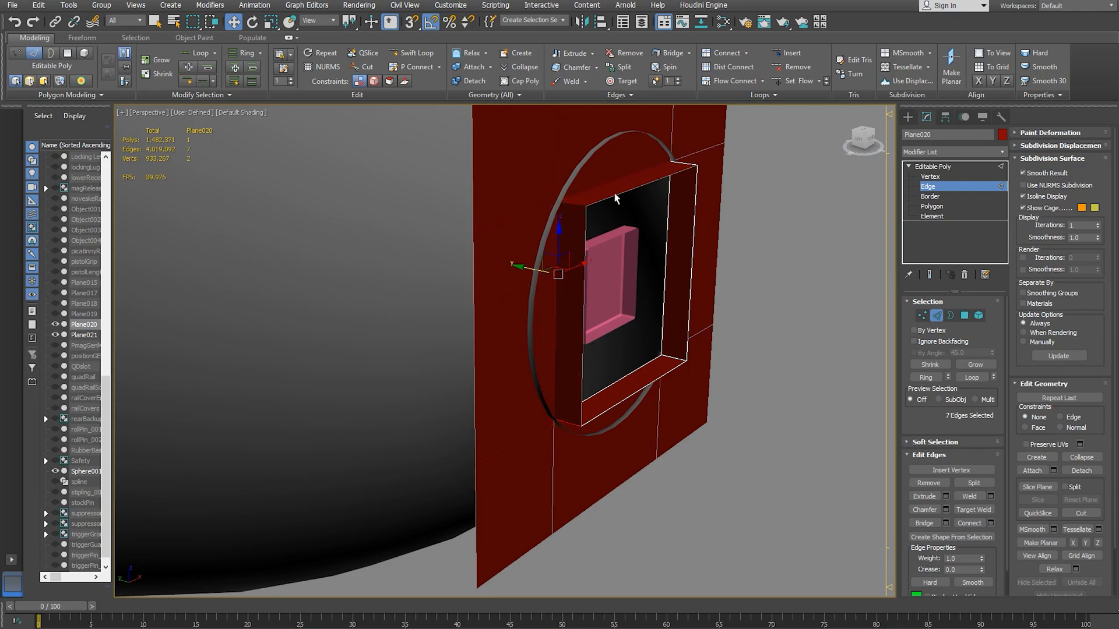
{"action": "left_click", "coordinate": [679, 162], "text": "ctrl"}
{"action": "left_click", "coordinate": [675, 146], "text": "ctrl"}
{"action": "left_click", "coordinate": [683, 150], "text": "ctrl"}
{"action": "middle_click_drag", "start_coordinate": [740, 327], "coordinate": [597, 305], "text": "alt"}
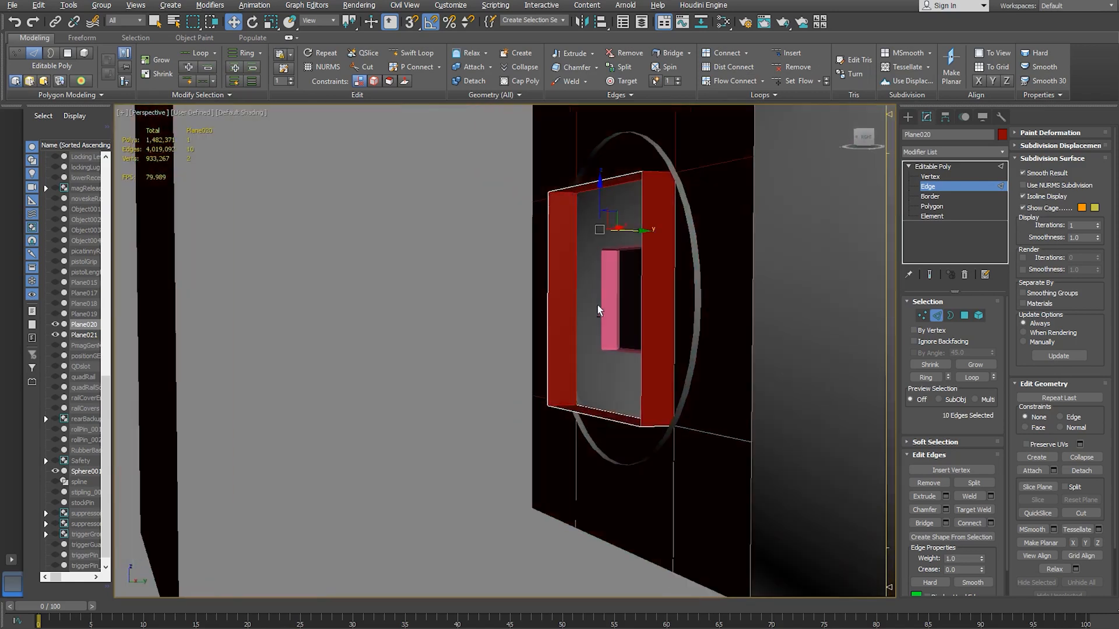
{"action": "left_click", "coordinate": [676, 373], "text": "ctrl"}
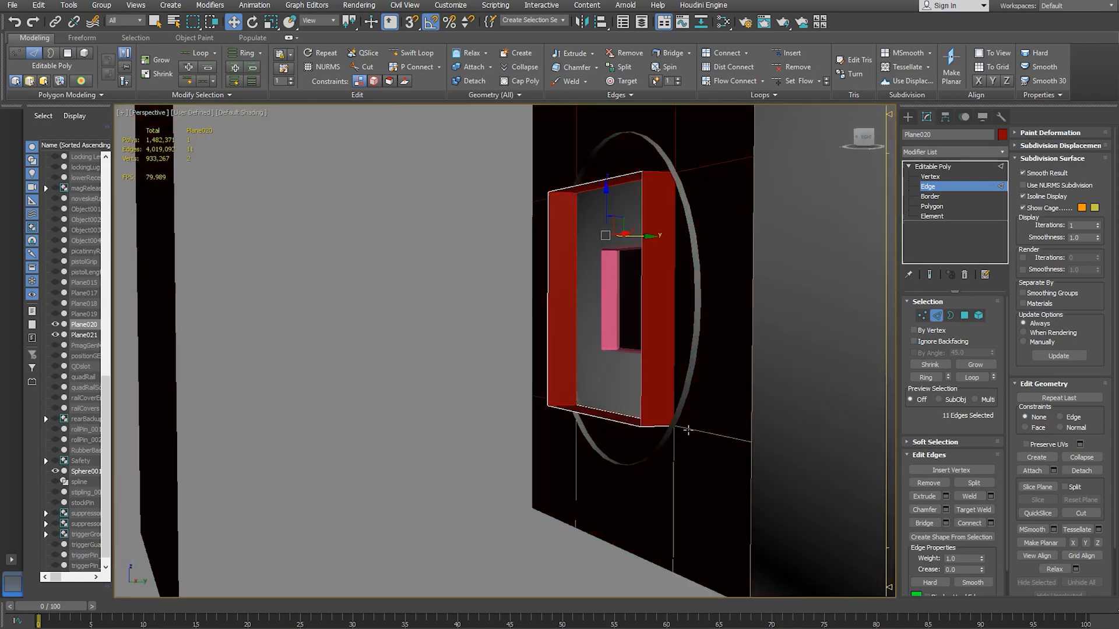
{"action": "left_click", "coordinate": [688, 430], "text": "ctrl"}
{"action": "left_click", "coordinate": [659, 427], "text": "ctrl"}
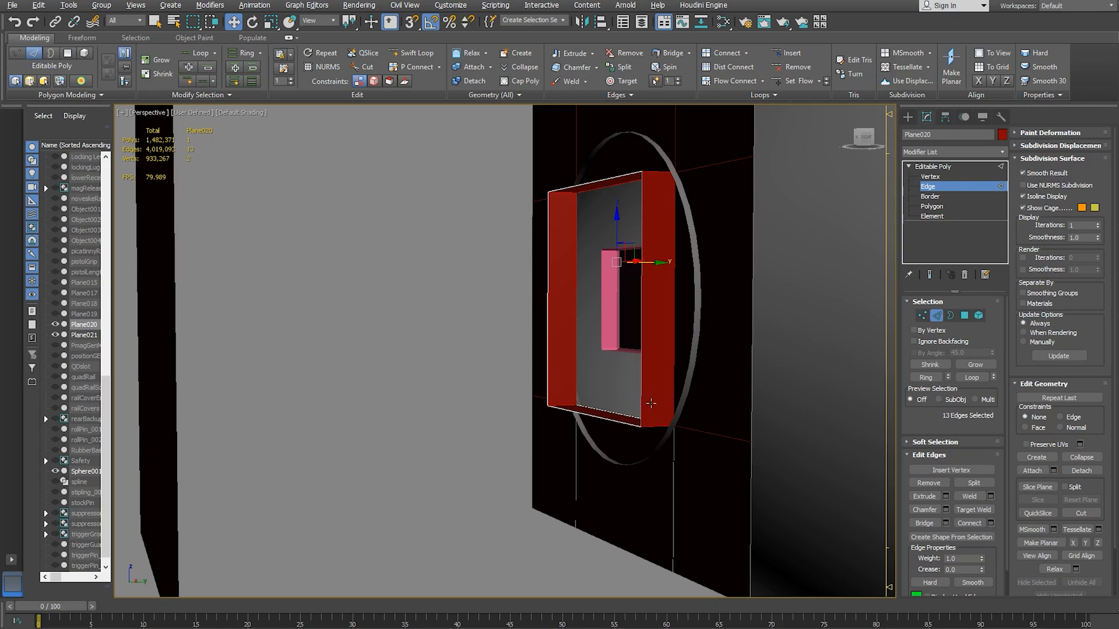
{"action": "middle_click_drag", "start_coordinate": [644, 413], "coordinate": [675, 387], "text": "alt"}
{"action": "left_click", "coordinate": [737, 352], "text": "ctrl"}
{"action": "left_click", "coordinate": [655, 372], "text": "ctrl"}
{"action": "left_click", "coordinate": [537, 475], "text": "ctrl"}
{"action": "middle_click_drag", "start_coordinate": [537, 474], "coordinate": [801, 457], "text": "alt"}
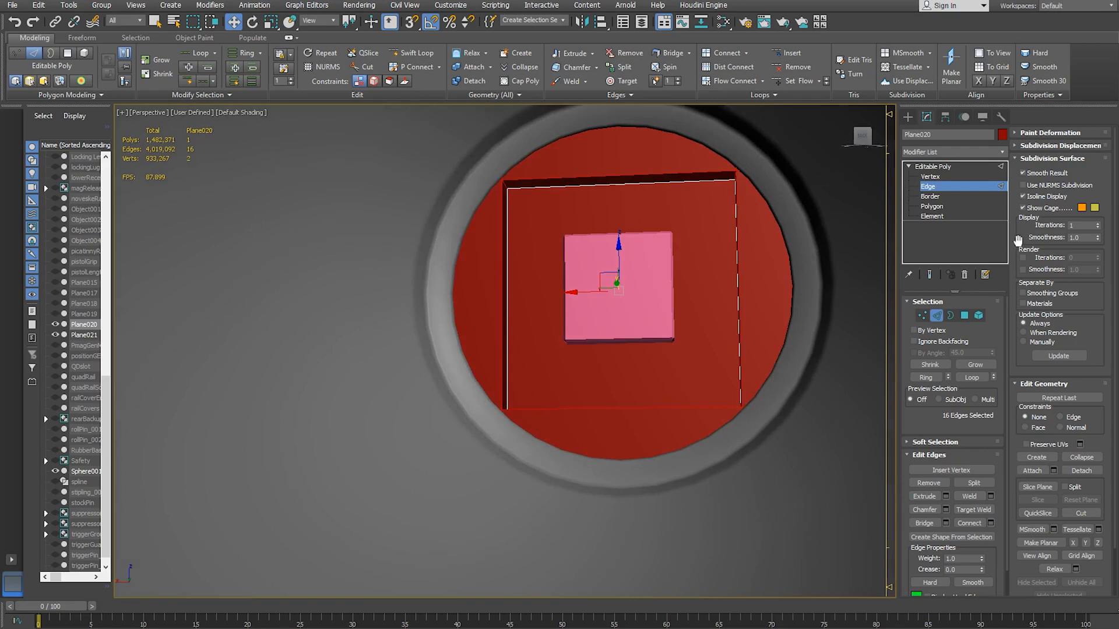
- Chamfer the selected edges around the square opening by 0.156" with 1 segment
{"action": "left_click", "coordinate": [946, 509]}
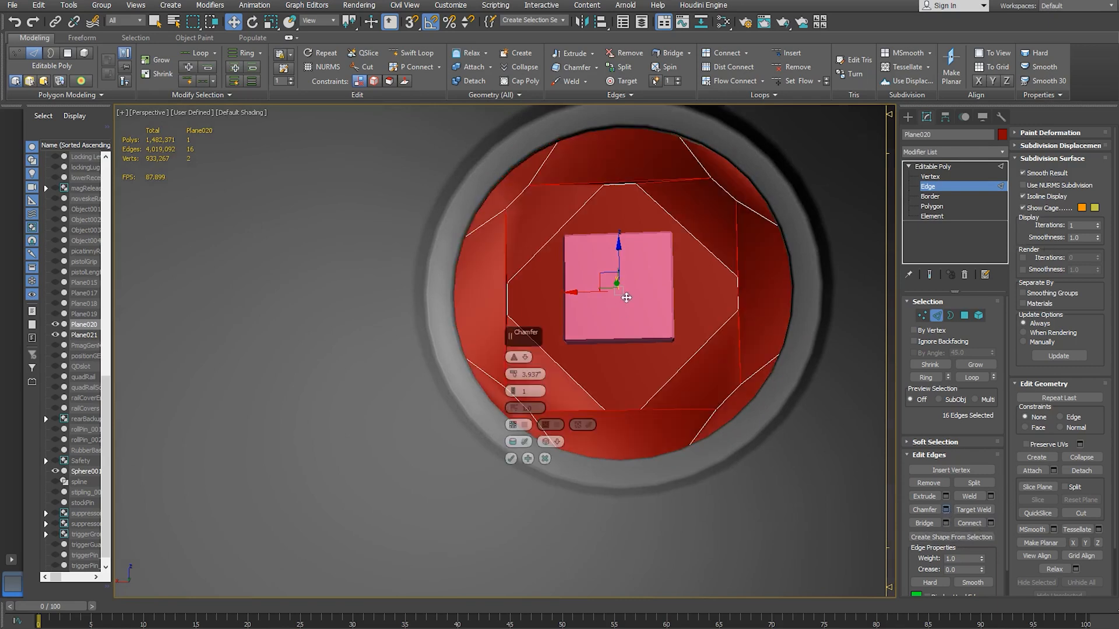
{"action": "right_click", "coordinate": [511, 377]}
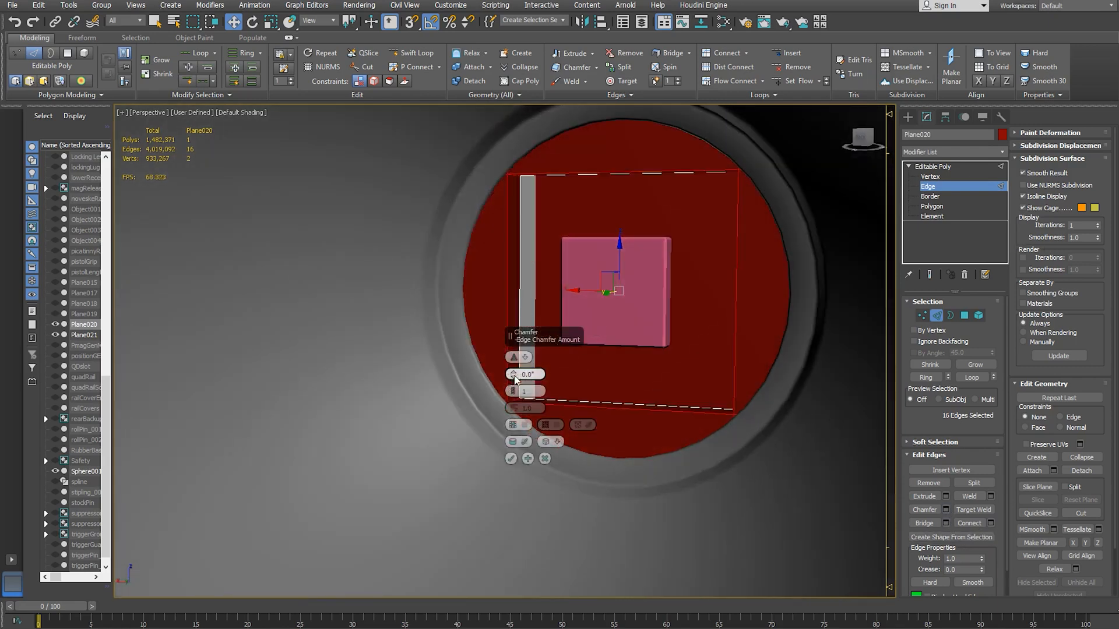
{"action": "left_click_drag", "start_coordinate": [513, 373], "coordinate": [512, 373]}
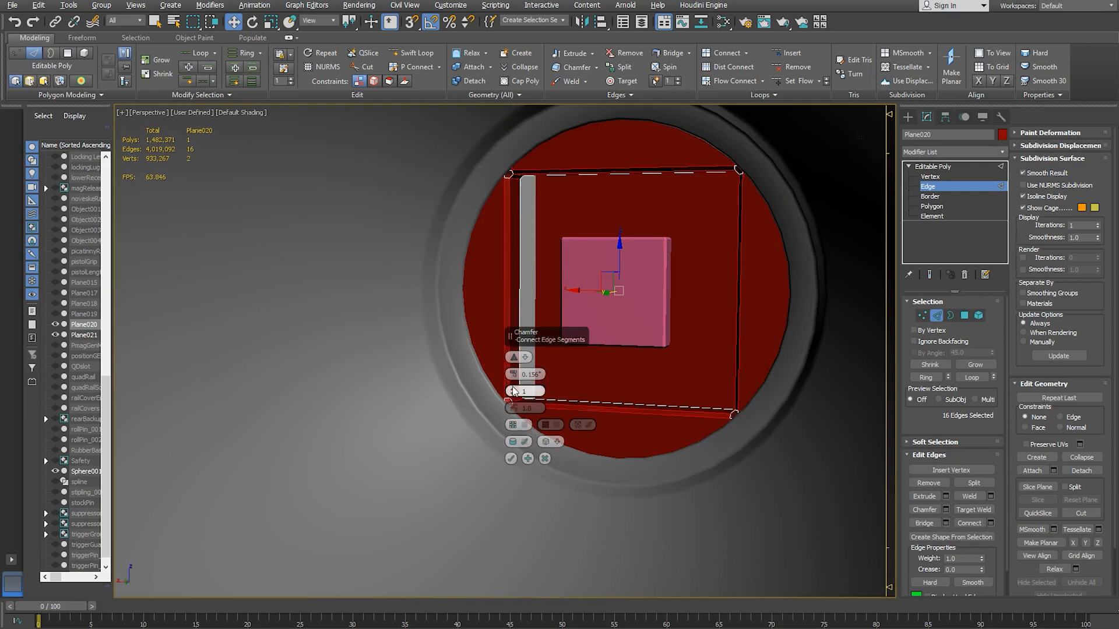
{"action": "left_click", "coordinate": [513, 391]}
{"action": "left_click", "coordinate": [514, 396]}
{"action": "scroll", "coordinate": [585, 298], "scroll_direction": "up", "scroll_amount": 5}
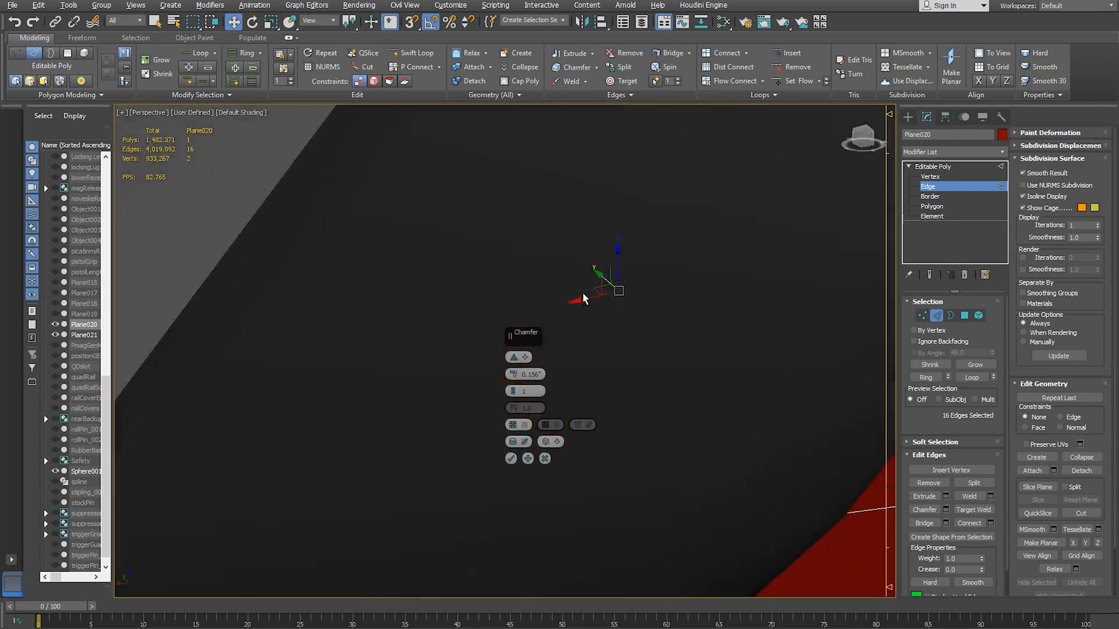
{"action": "scroll", "coordinate": [584, 298], "scroll_direction": "down", "scroll_amount": 5}
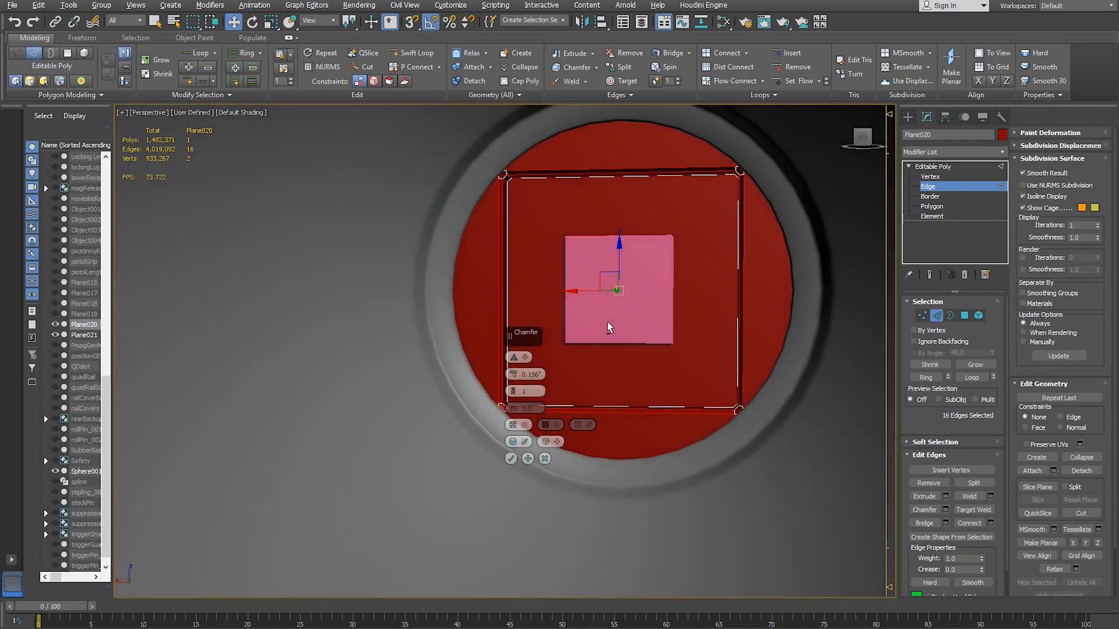
{"action": "left_click", "coordinate": [510, 460]}
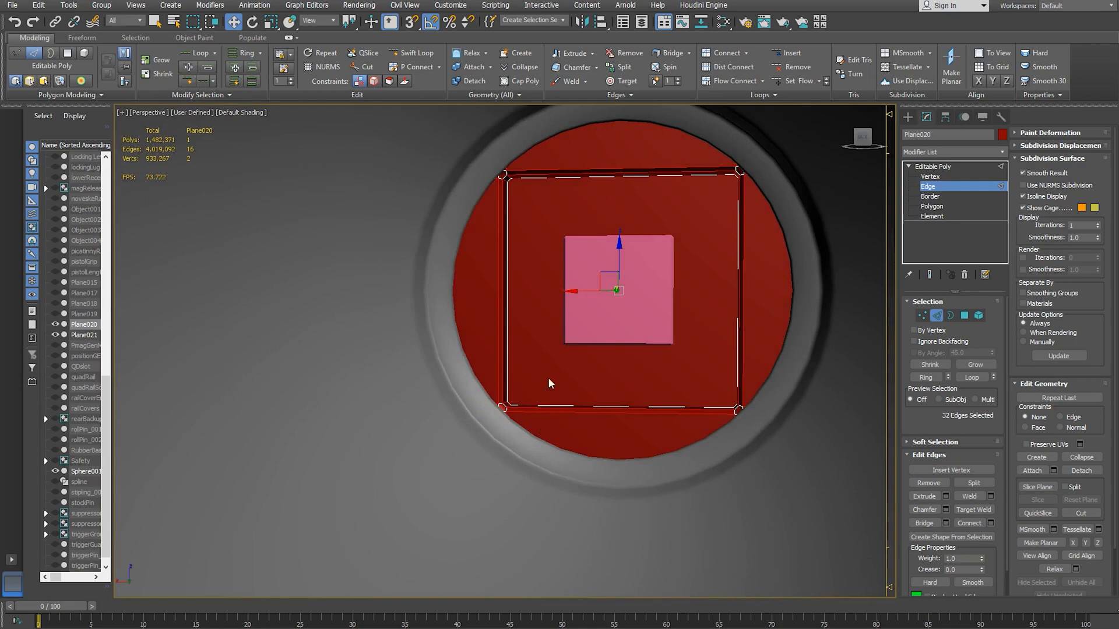
{"action": "key", "text": "e"}
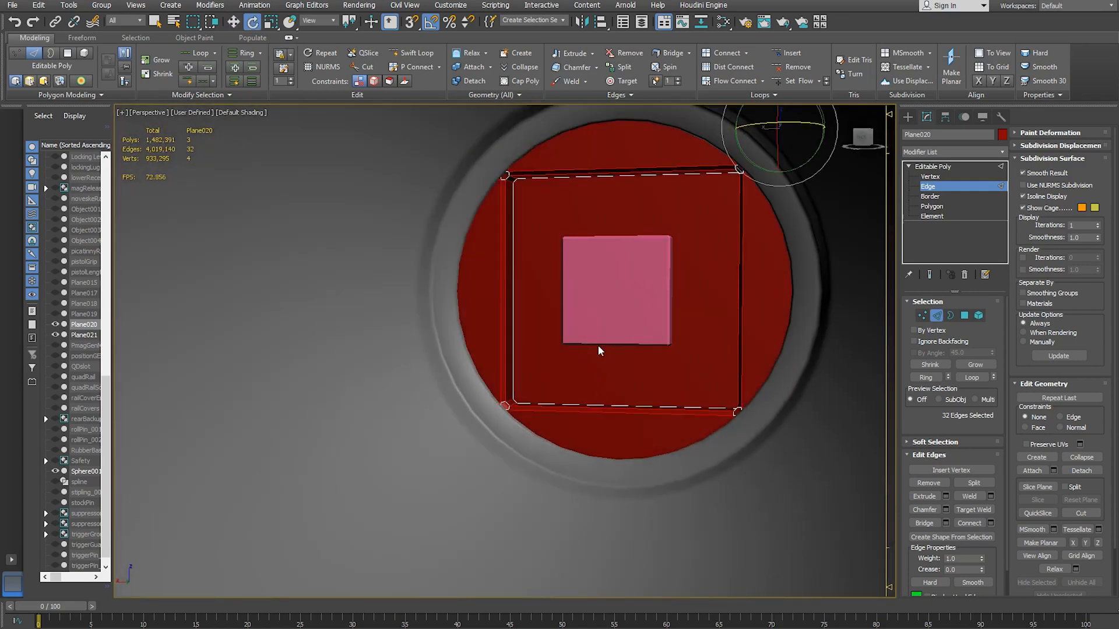
{"action": "key", "text": "2"}
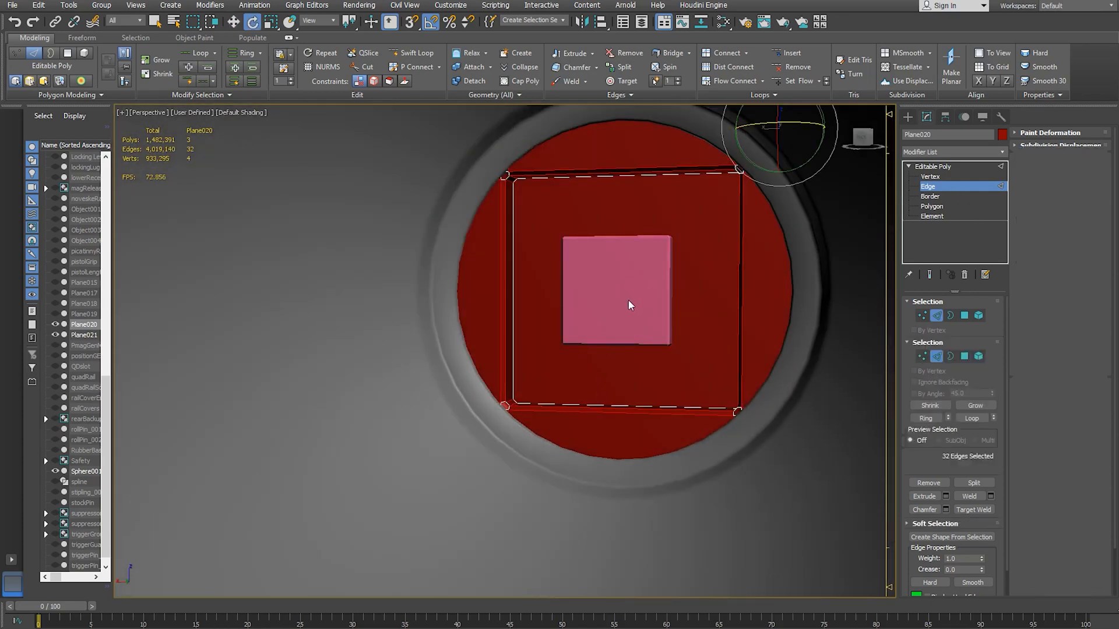
{"action": "key", "text": "r"}
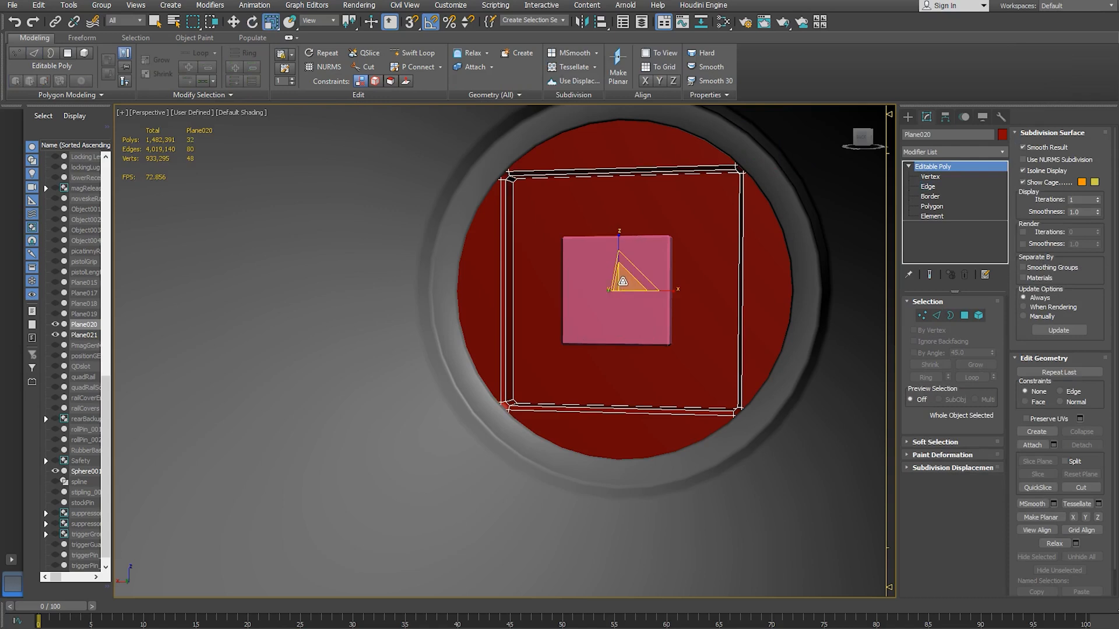
{"action": "middle_click_drag", "start_coordinate": [620, 281], "coordinate": [682, 363], "text": "alt"}
{"action": "key", "text": "2"}
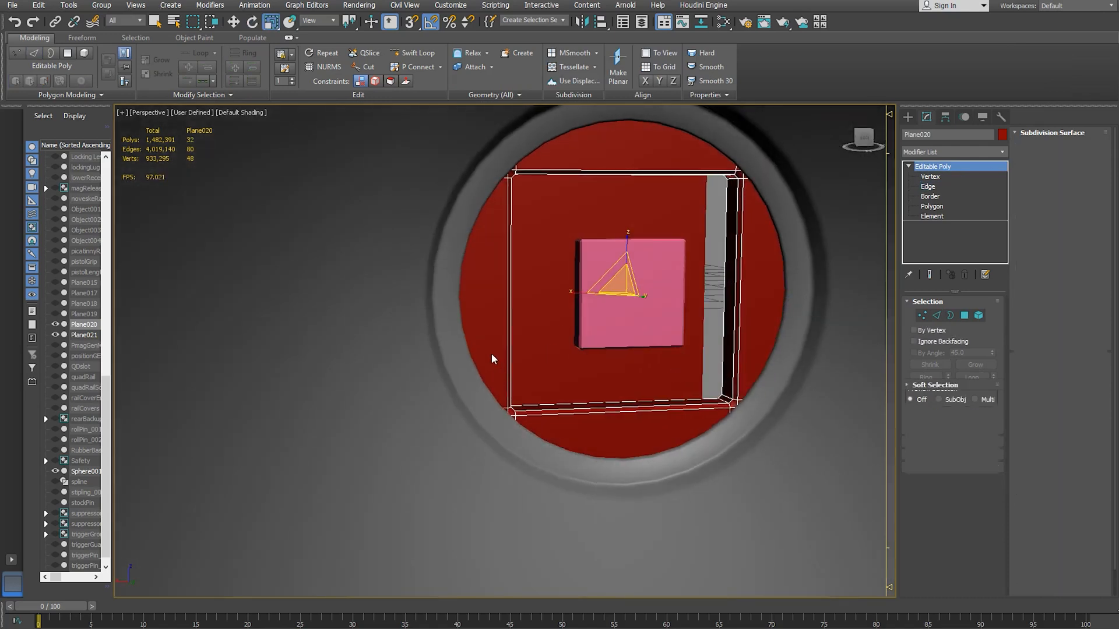
{"action": "left_click", "coordinate": [510, 365]}
{"action": "middle_click_drag", "start_coordinate": [553, 375], "coordinate": [489, 347], "text": "alt"}
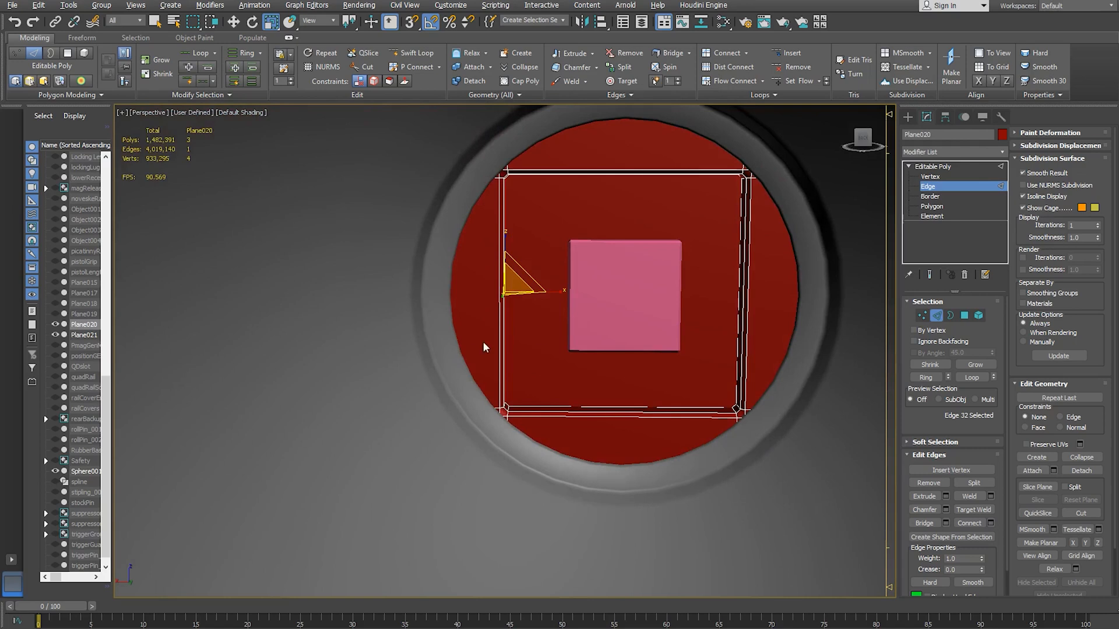
{"action": "left_click", "coordinate": [482, 332]}
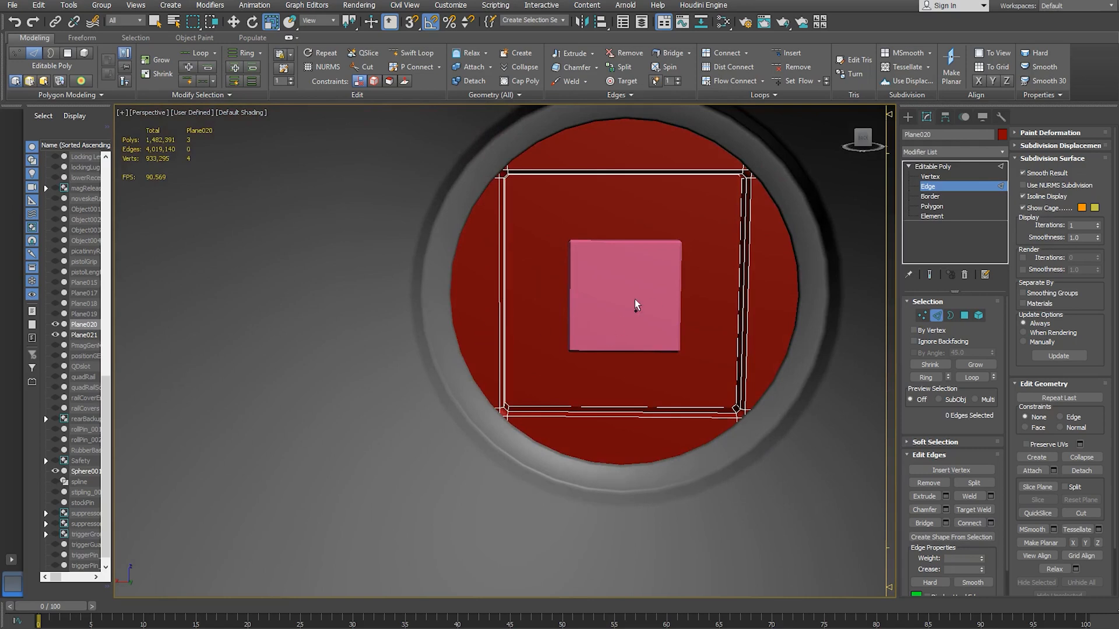
- Rotate the recessed square plane and the pink emitter box together into a diamond orientation inside the reflector
{"action": "key", "text": "2"}
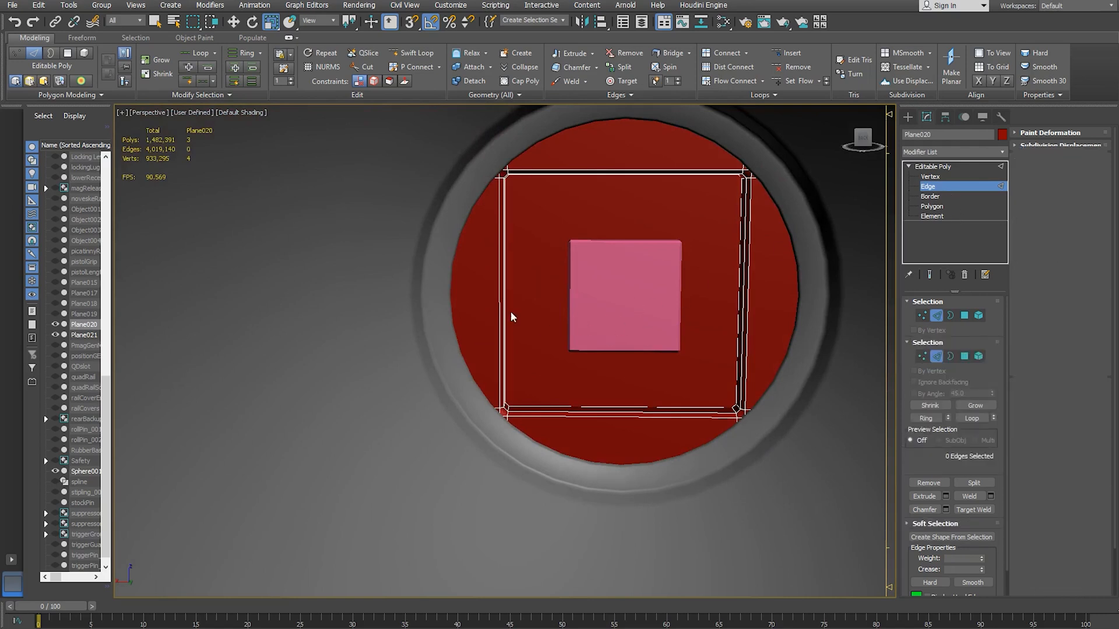
{"action": "left_click", "coordinate": [626, 316], "text": "ctrl"}
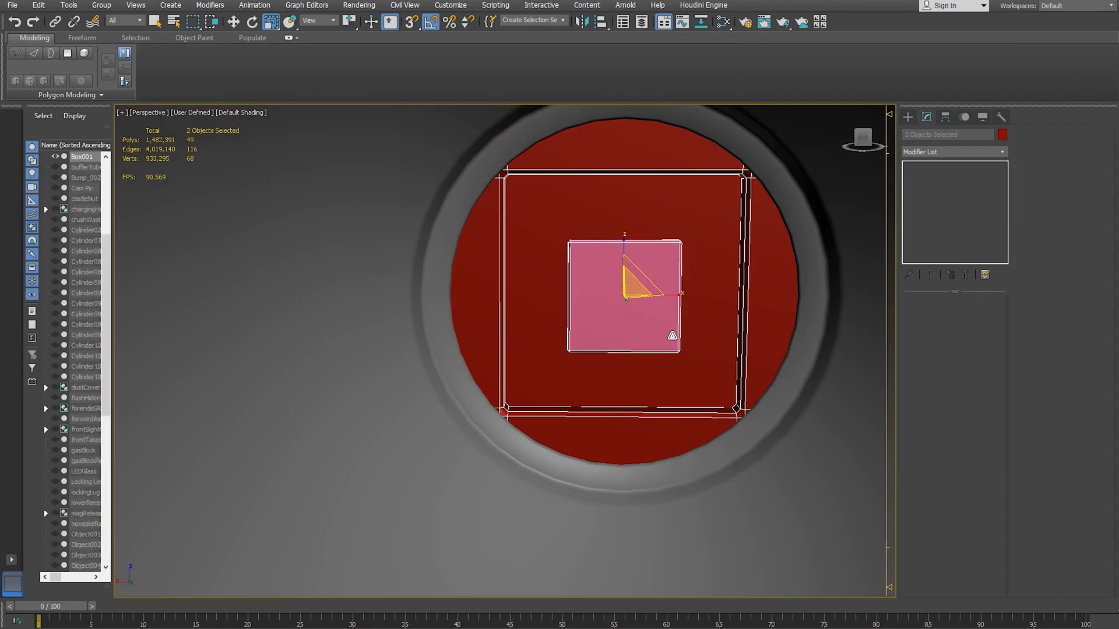
{"action": "key", "text": "e"}
{"action": "left_click_drag", "start_coordinate": [653, 267], "coordinate": [666, 292]}
{"action": "scroll", "coordinate": [663, 334], "scroll_direction": "down", "scroll_amount": 2}
{"action": "scroll", "coordinate": [663, 334], "scroll_direction": "down", "scroll_amount": 2}
{"action": "mouse_move", "coordinate": [647, 337]}
{"action": "middle_mouse_down", "text": "alt"}
{"action": "mouse_move", "coordinate": [654, 327]}
{"action": "mouse_move", "coordinate": [674, 350]}
{"action": "mouse_move", "coordinate": [638, 336]}
{"action": "middle_mouse_up", "text": "alt"}
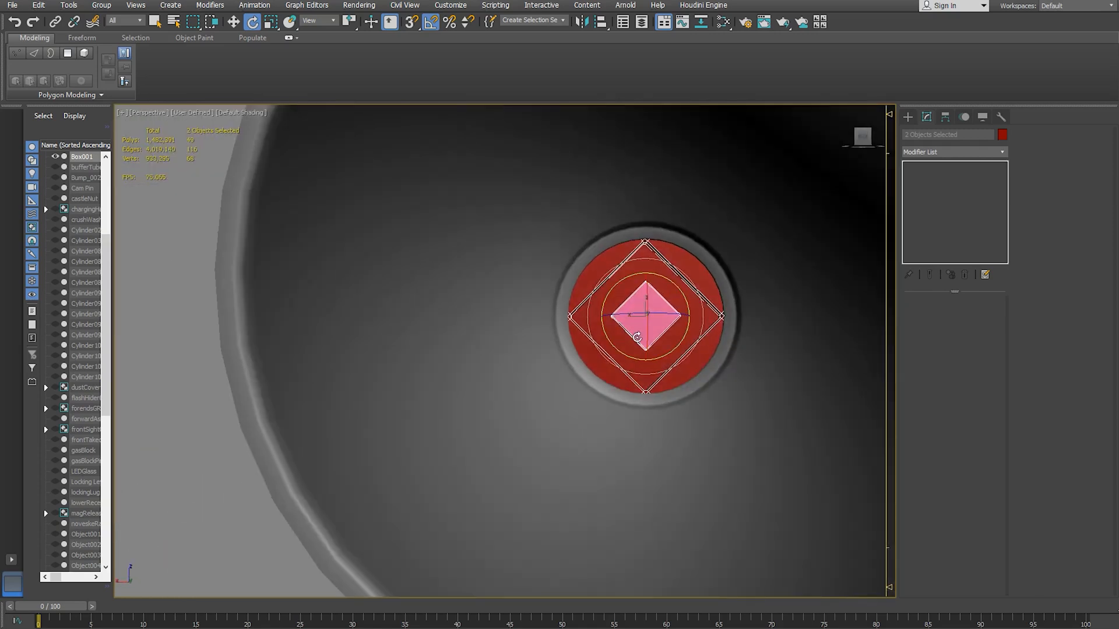
- Check the reference photo and rotate the separate rear plane into the same diamond orientation as the recessed plane
{"action": "middle_click_drag", "start_coordinate": [389, 419], "coordinate": [481, 442], "text": "alt"}
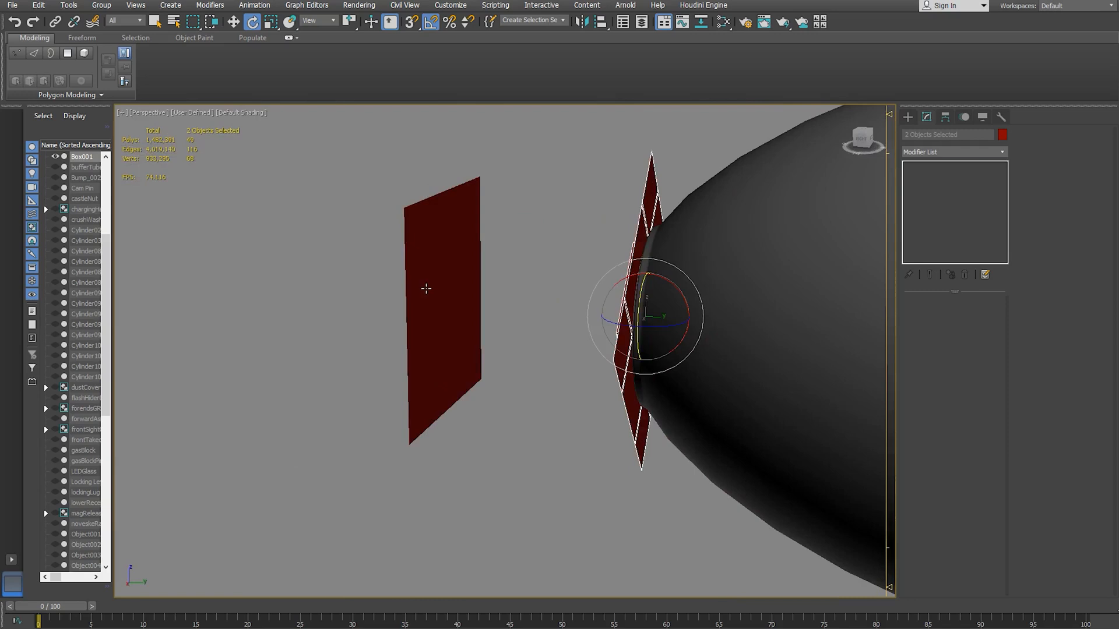
{"action": "left_click", "coordinate": [427, 289]}
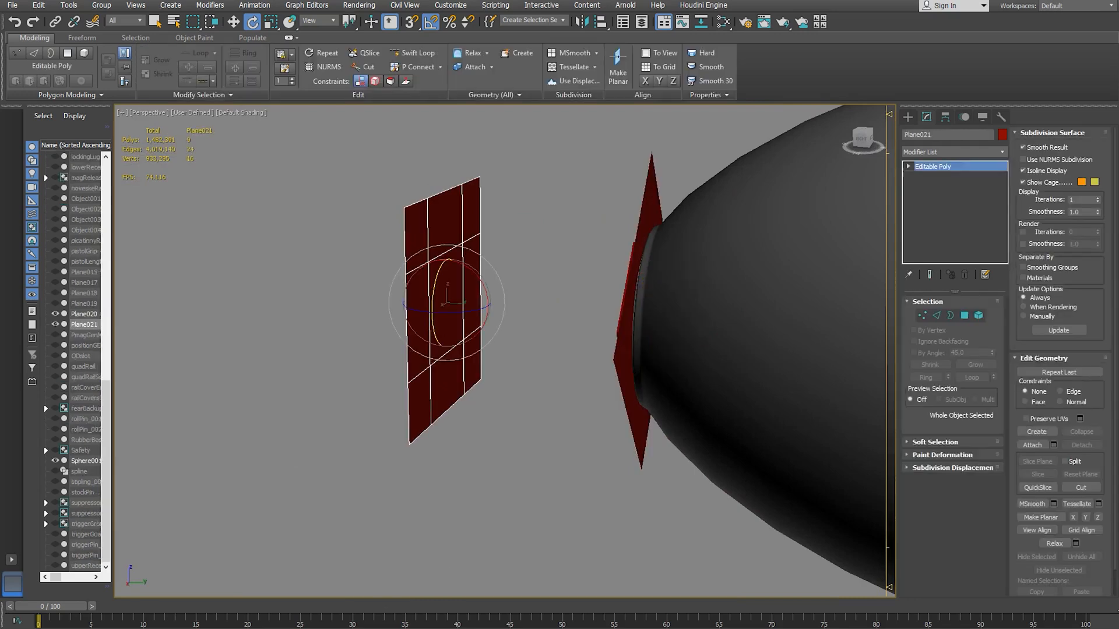
{"action": "left_click", "coordinate": [396, 614]}
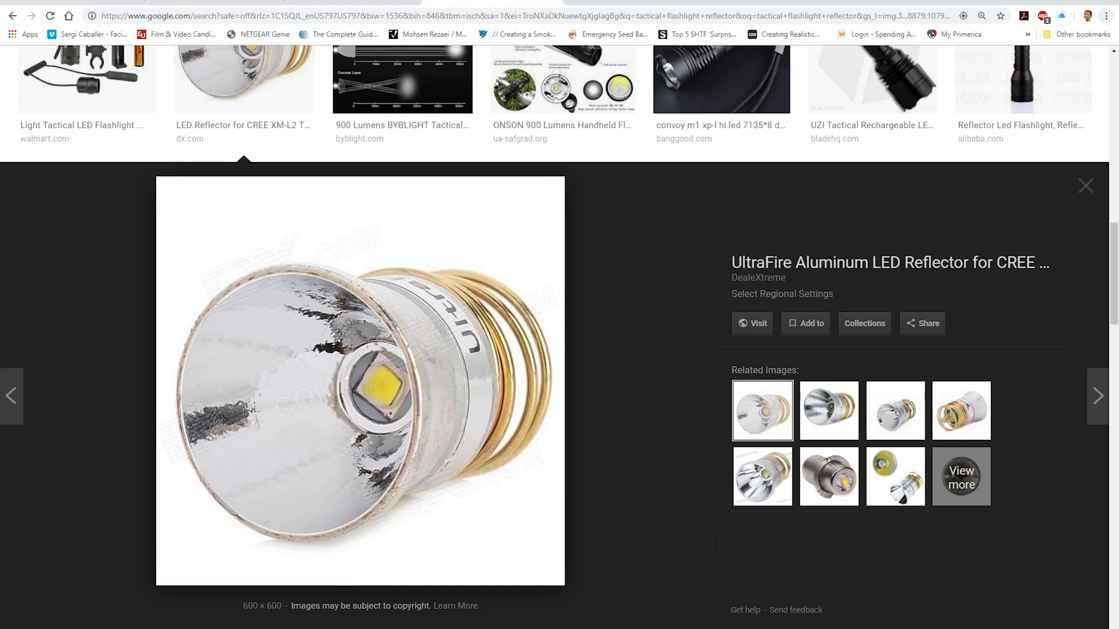
{"action": "left_click", "coordinate": [415, 622]}
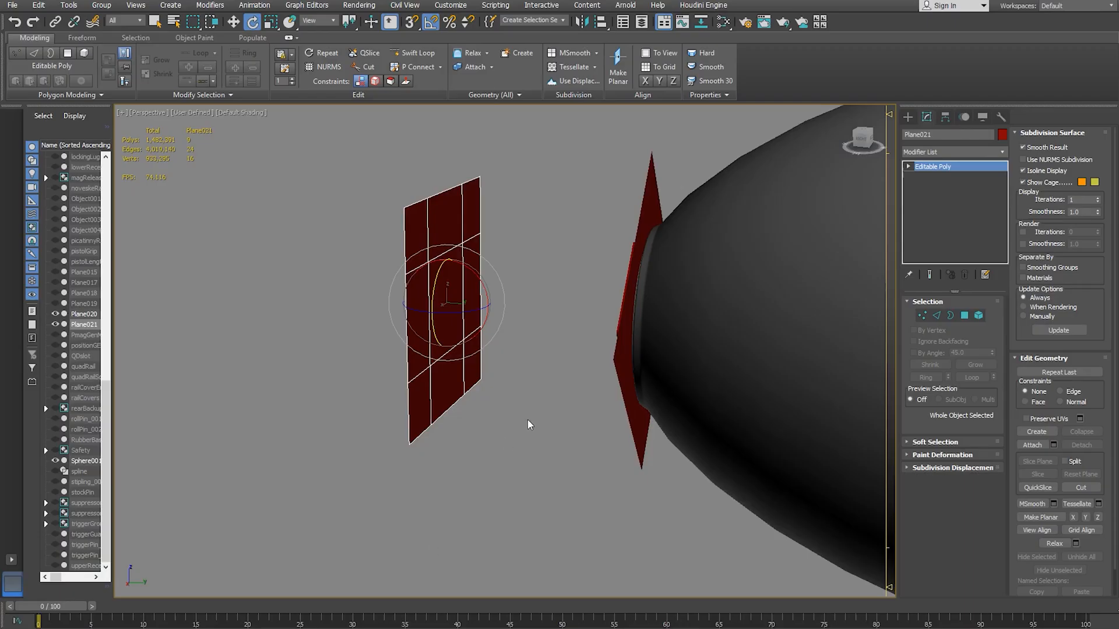
{"action": "middle_click_drag", "start_coordinate": [527, 416], "coordinate": [532, 419], "text": "alt"}
{"action": "left_click_drag", "start_coordinate": [437, 297], "coordinate": [442, 274]}
{"action": "middle_click_drag", "start_coordinate": [477, 347], "coordinate": [484, 327], "text": "alt"}
- Move the rear plane along the depth axis toward the reflector until it closes the back of the square recess
{"action": "key", "text": "w"}
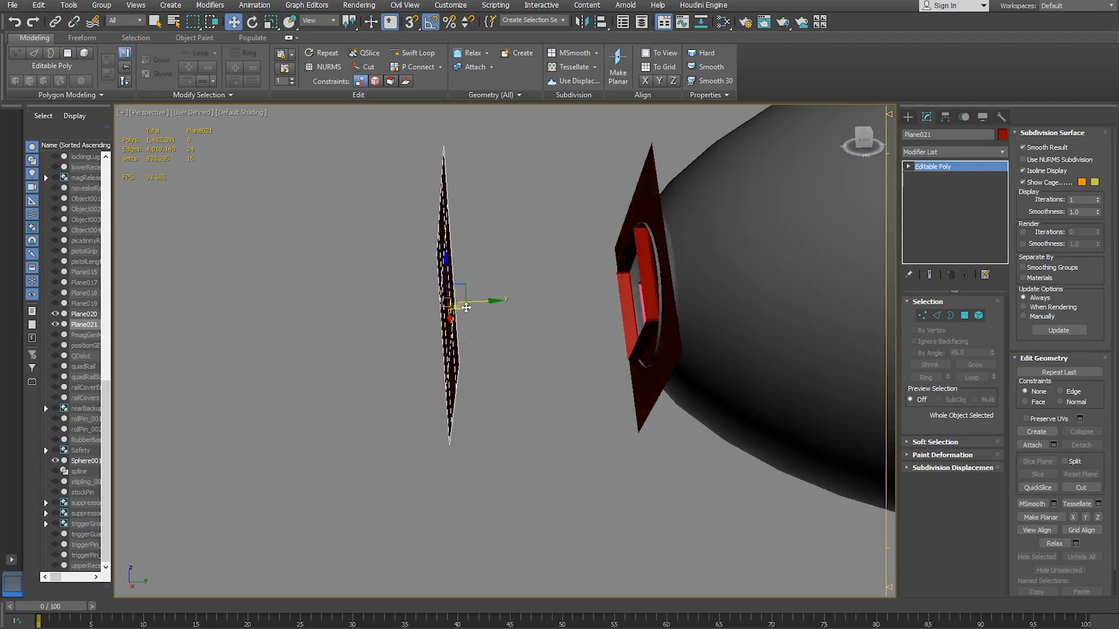
{"action": "left_click_drag", "start_coordinate": [475, 303], "coordinate": [680, 297]}
{"action": "middle_click_drag", "start_coordinate": [681, 297], "coordinate": [552, 327], "text": "alt"}
{"action": "scroll", "coordinate": [608, 317], "scroll_direction": "up", "scroll_amount": 3}
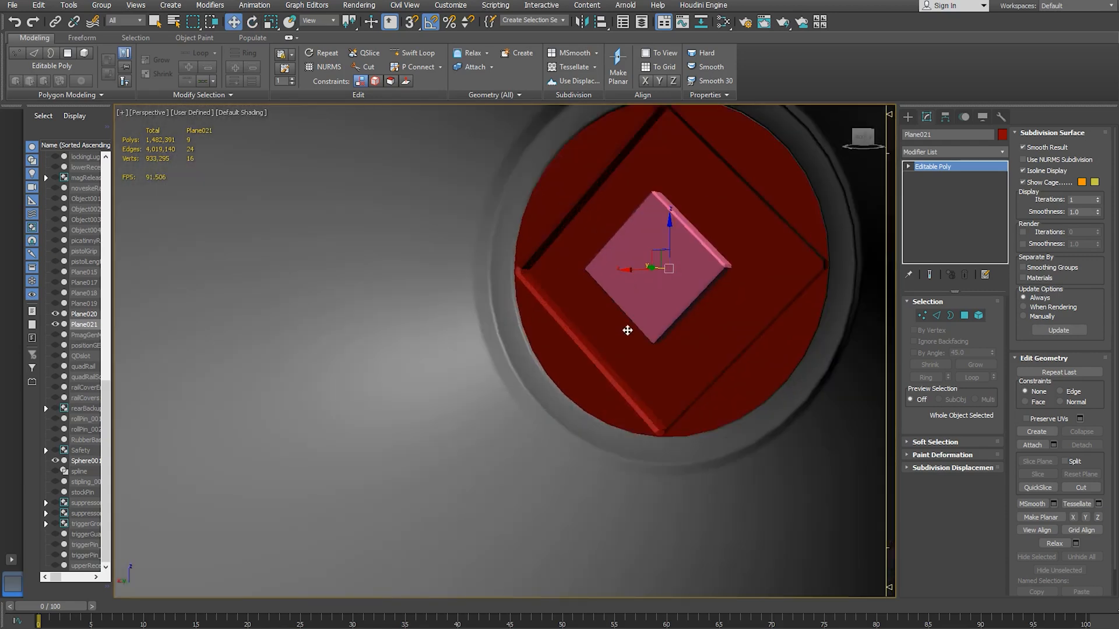
{"action": "left_click_drag", "start_coordinate": [646, 272], "coordinate": [645, 273]}
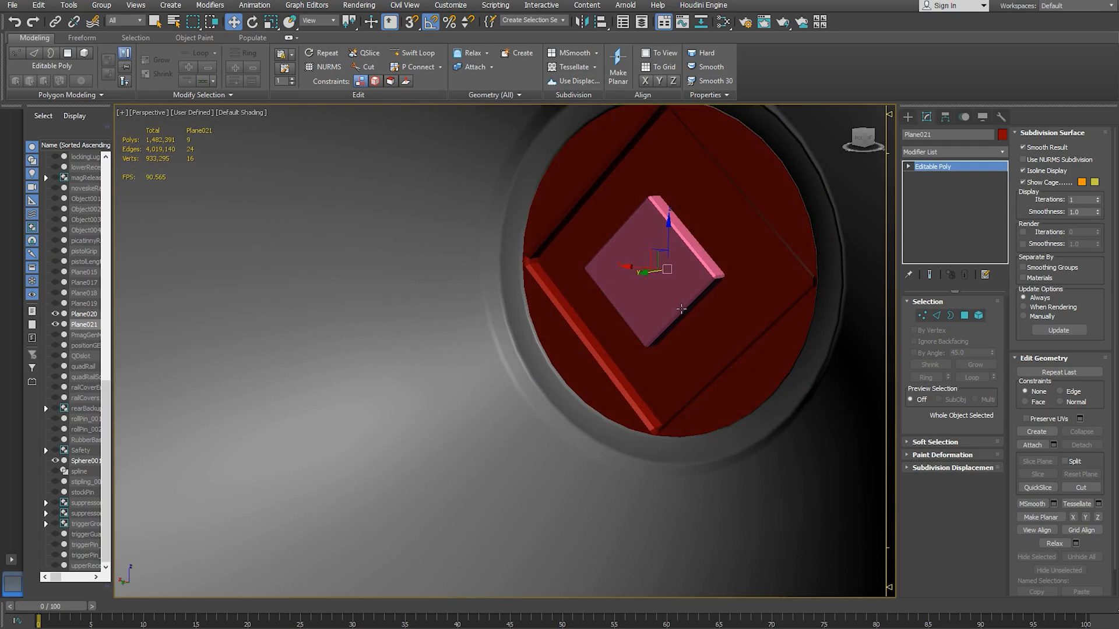
- Push the pink emitter box slightly deeper along the depth axis toward the rear plane
{"action": "left_click", "coordinate": [645, 274]}
{"action": "mouse_move", "coordinate": [636, 275]}
{"action": "left_mouse_down"}
{"action": "mouse_move", "coordinate": [662, 277]}
{"action": "mouse_move", "coordinate": [643, 279]}
{"action": "left_mouse_up"}
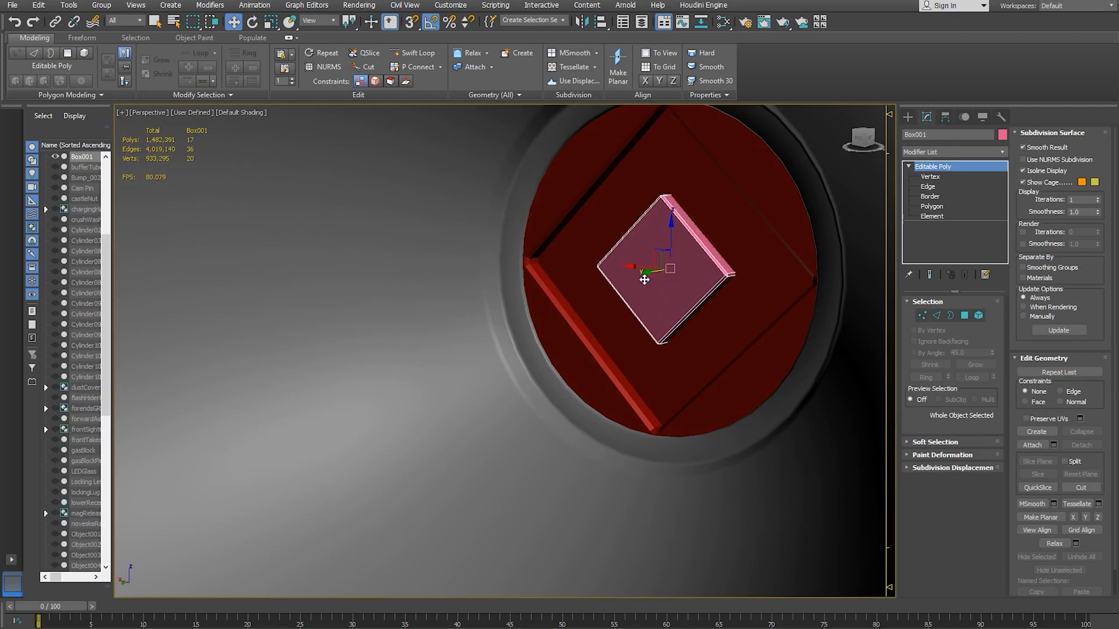
{"action": "middle_click_drag", "start_coordinate": [664, 356], "coordinate": [676, 377], "text": "alt"}
{"action": "scroll", "coordinate": [695, 359], "scroll_direction": "down", "scroll_amount": 3}
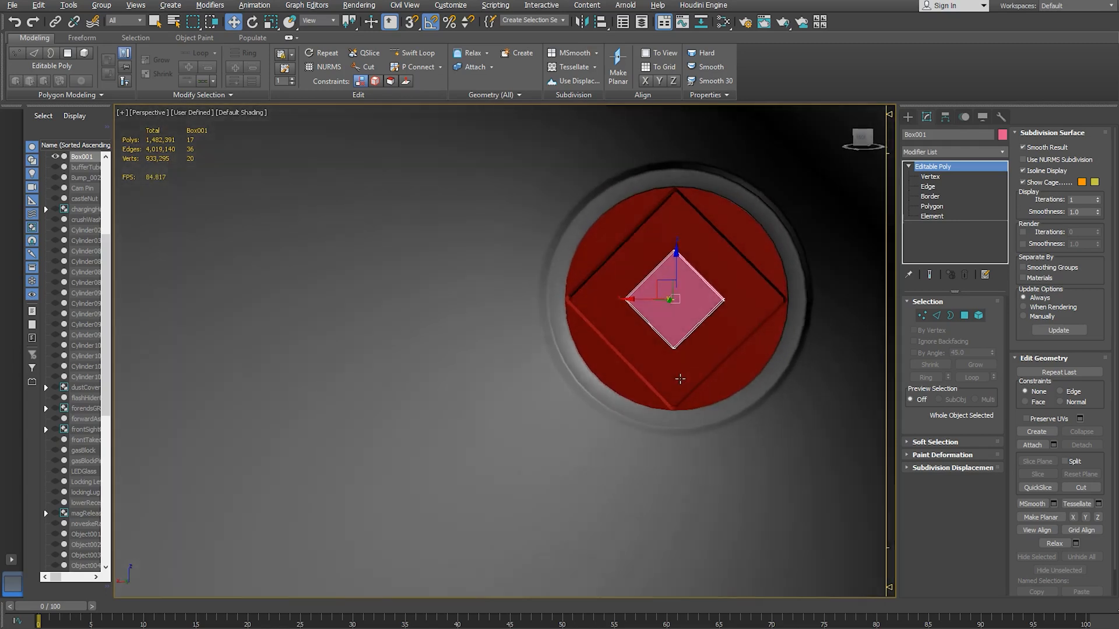
- Assign the gunMetal material to the red plane with the square recess
{"action": "left_click", "coordinate": [743, 369]}
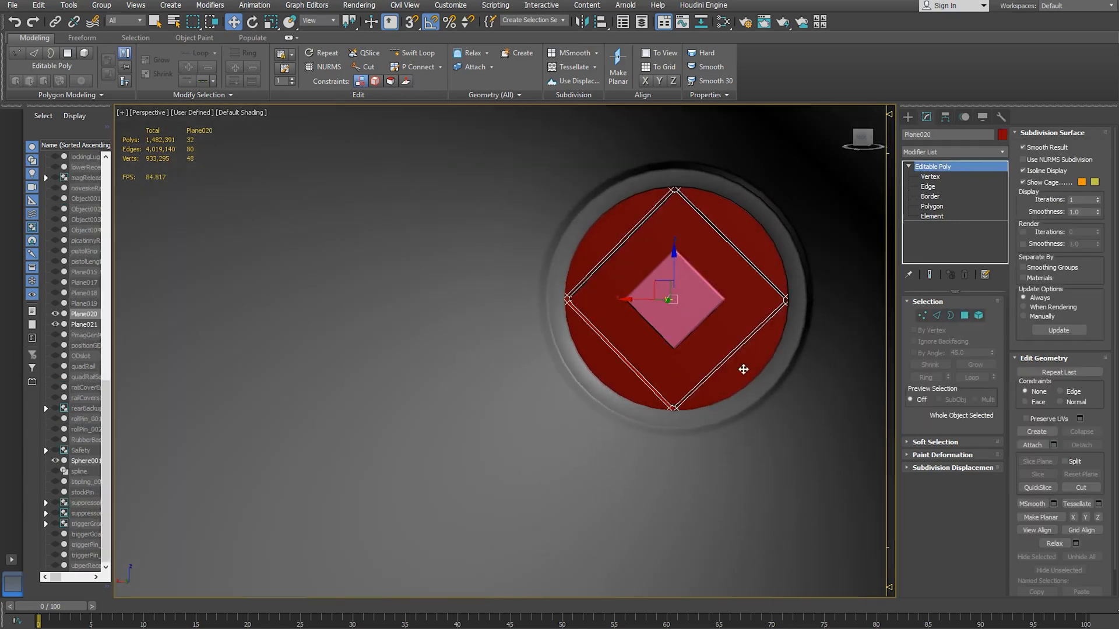
{"action": "key", "text": "m"}
{"action": "right_click", "coordinate": [478, 287]}
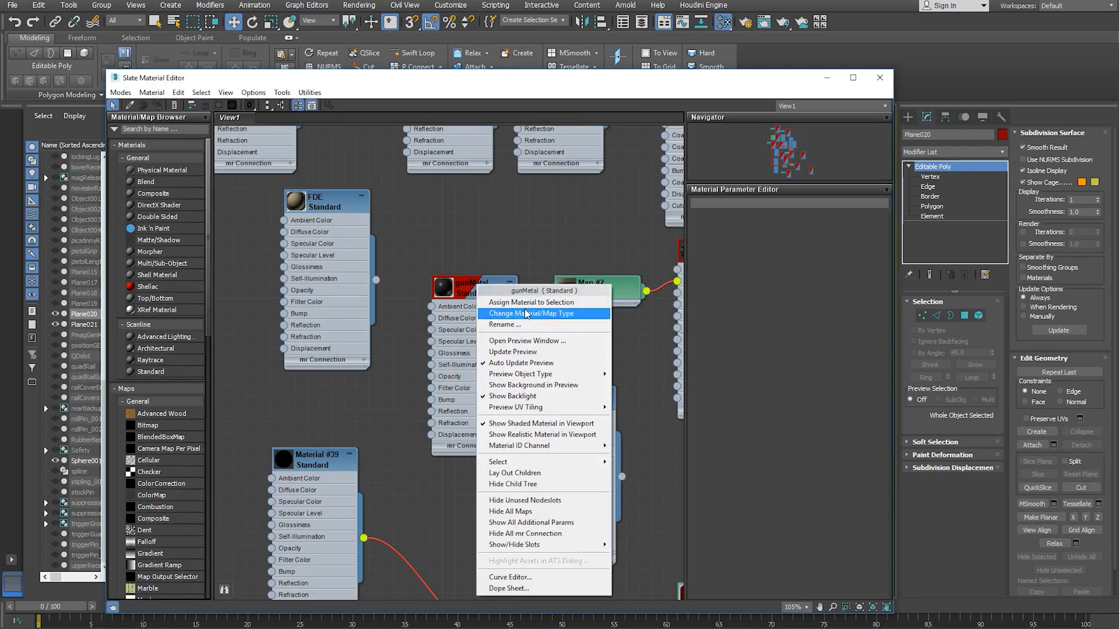
{"action": "left_click", "coordinate": [576, 308]}
- Assign the steel material to the rear plane behind the emitter box and close the material editor
{"action": "left_click_drag", "start_coordinate": [723, 88], "coordinate": [602, 351]}
{"action": "left_click", "coordinate": [655, 242]}
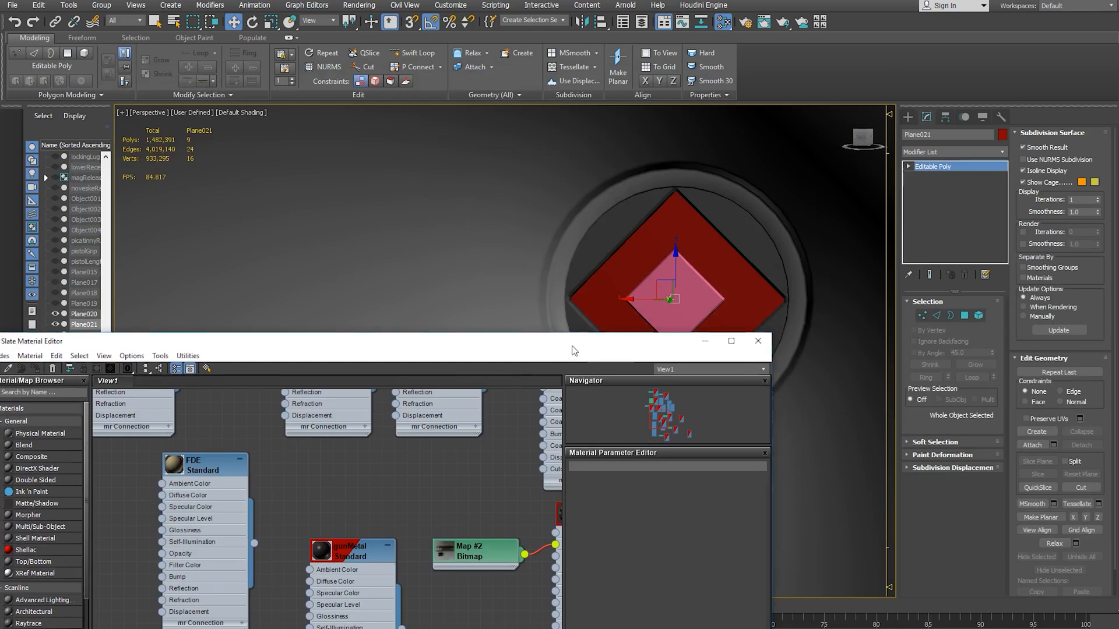
{"action": "left_click_drag", "start_coordinate": [572, 339], "coordinate": [638, 105]}
{"action": "right_click", "coordinate": [520, 427]}
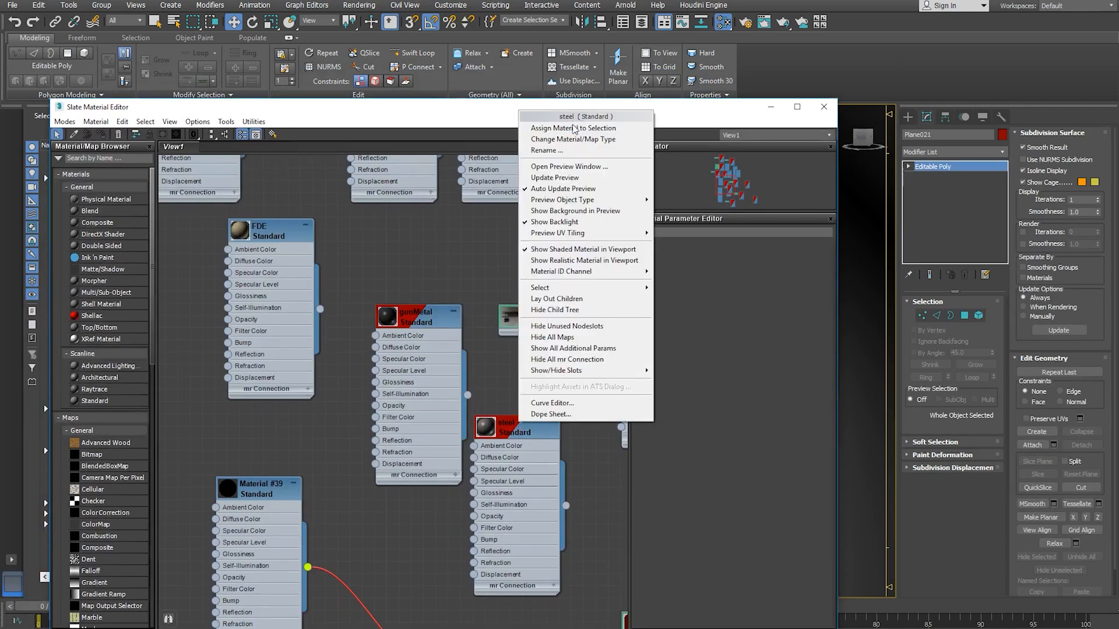
{"action": "left_click", "coordinate": [575, 129]}
{"action": "left_click_drag", "start_coordinate": [689, 117], "coordinate": [593, 351]}
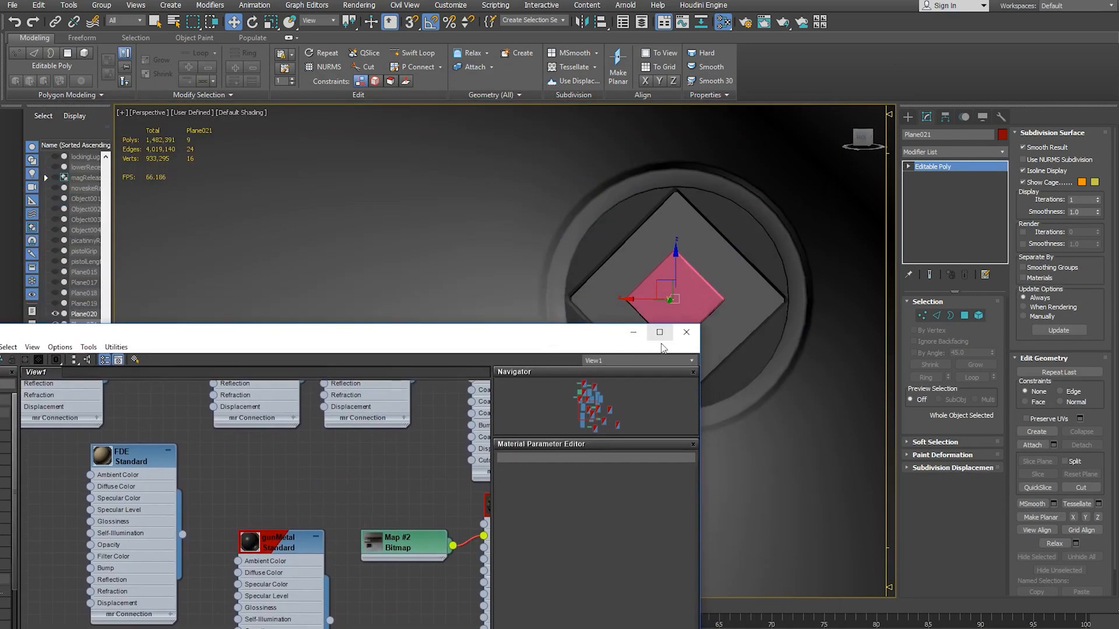
{"action": "scroll", "coordinate": [603, 291], "scroll_direction": "down", "scroll_amount": 3}
{"action": "left_click", "coordinate": [687, 333]}
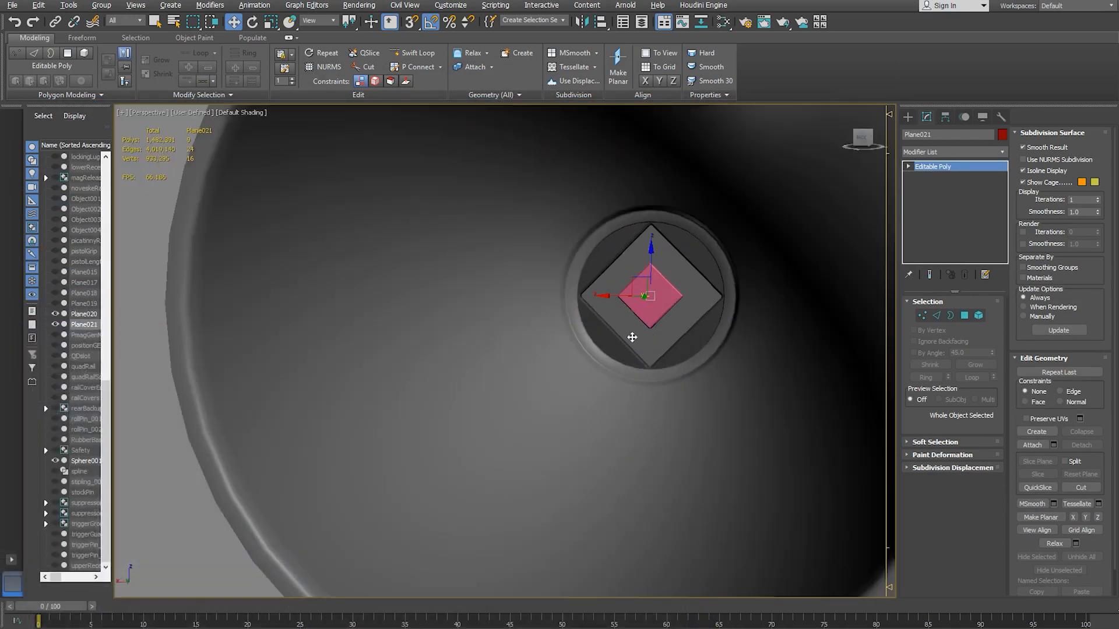
- Widen the scene object list, find the hidden LEDGlass object and make it visible
{"action": "scroll", "coordinate": [625, 340], "scroll_direction": "down", "scroll_amount": 5}
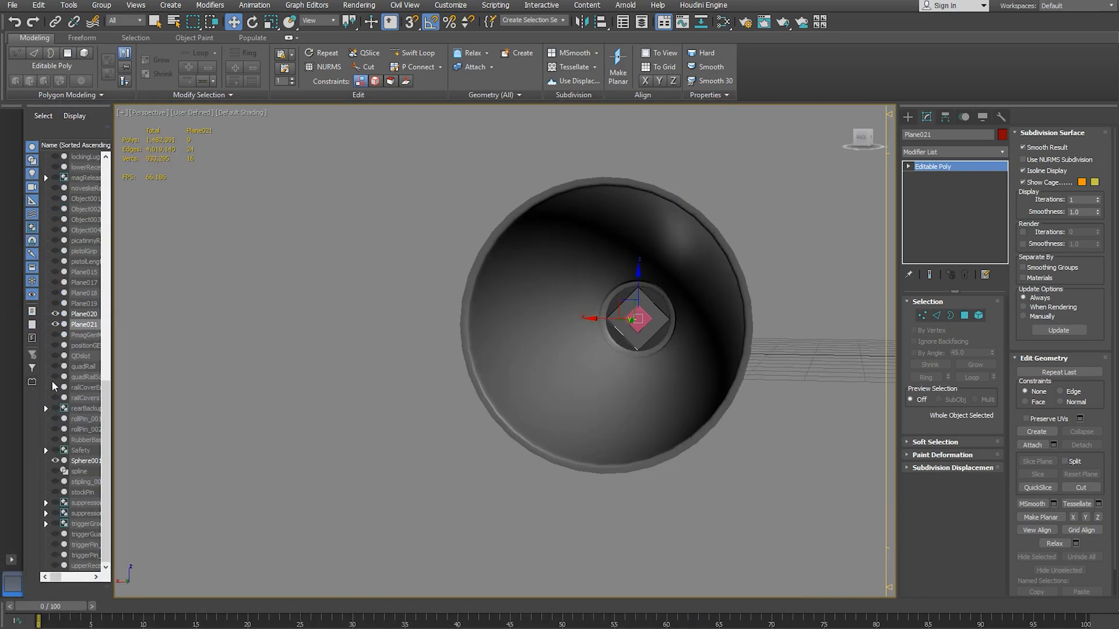
{"action": "left_click_drag", "start_coordinate": [111, 445], "coordinate": [153, 445]}
{"action": "scroll", "coordinate": [94, 362], "scroll_direction": "up", "scroll_amount": 5}
{"action": "scroll", "coordinate": [93, 362], "scroll_direction": "up", "scroll_amount": 10}
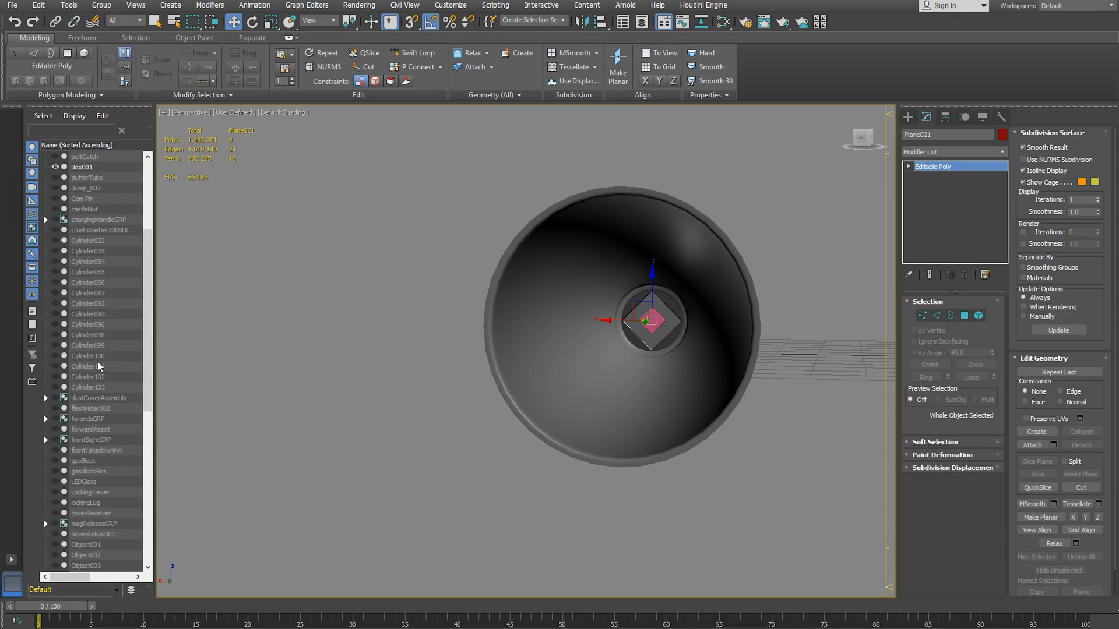
{"action": "scroll", "coordinate": [95, 379], "scroll_direction": "down", "scroll_amount": 15}
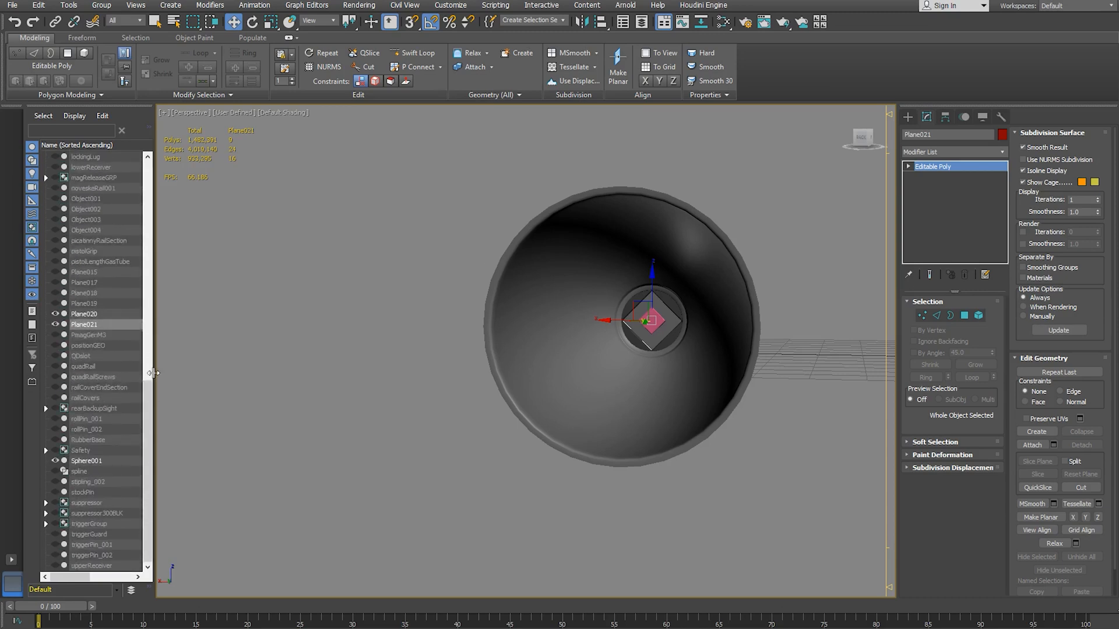
{"action": "left_click_drag", "start_coordinate": [145, 525], "coordinate": [145, 386]}
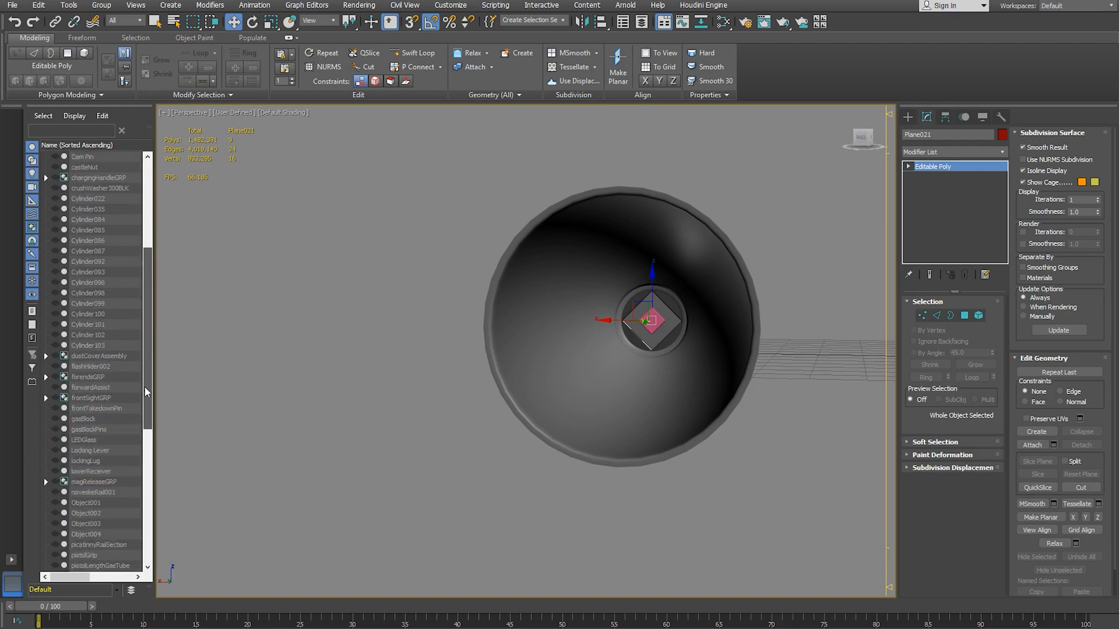
{"action": "left_click", "coordinate": [55, 440]}
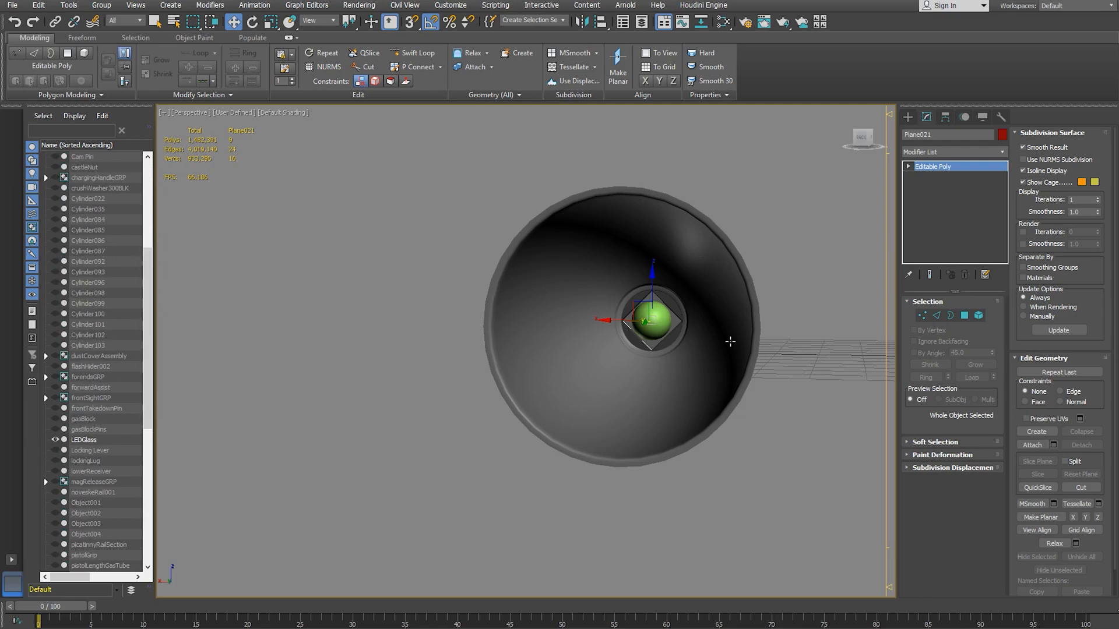
- Examine the LEDGlass dome over the emitter in wireframe and compare it with the LED in the reference photo
{"action": "scroll", "coordinate": [661, 334], "scroll_direction": "up", "scroll_amount": 8}
{"action": "key", "text": "6"}
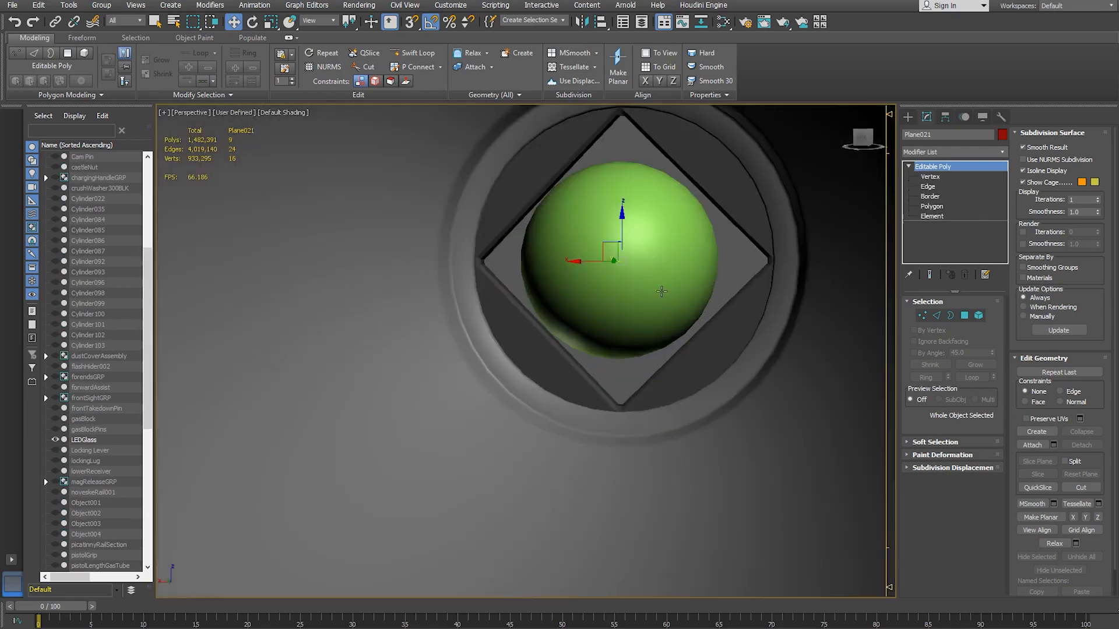
{"action": "left_click", "coordinate": [675, 303]}
{"action": "key", "text": "F3"}
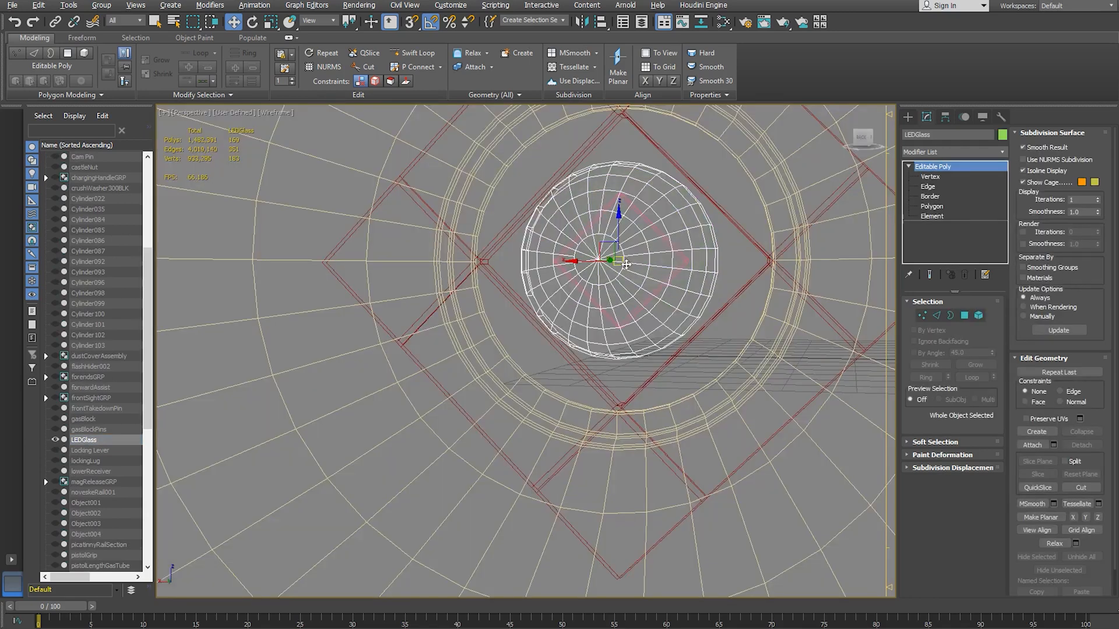
{"action": "mouse_move", "coordinate": [301, 628]}
{"action": "left_click", "coordinate": [363, 603]}
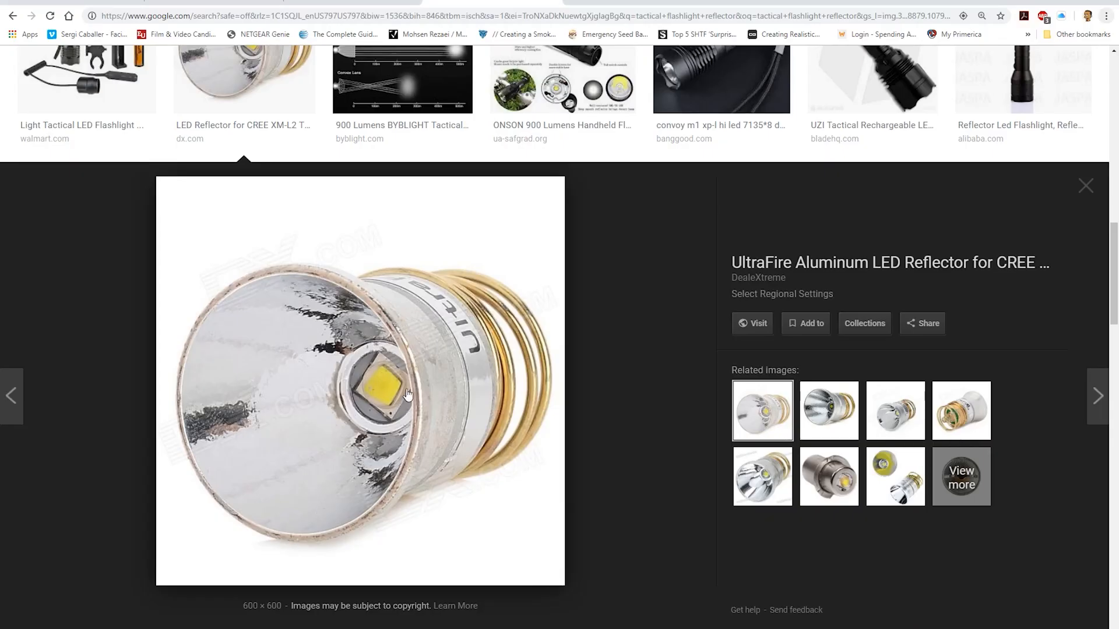
{"action": "left_click_drag", "start_coordinate": [357, 394], "coordinate": [388, 420]}
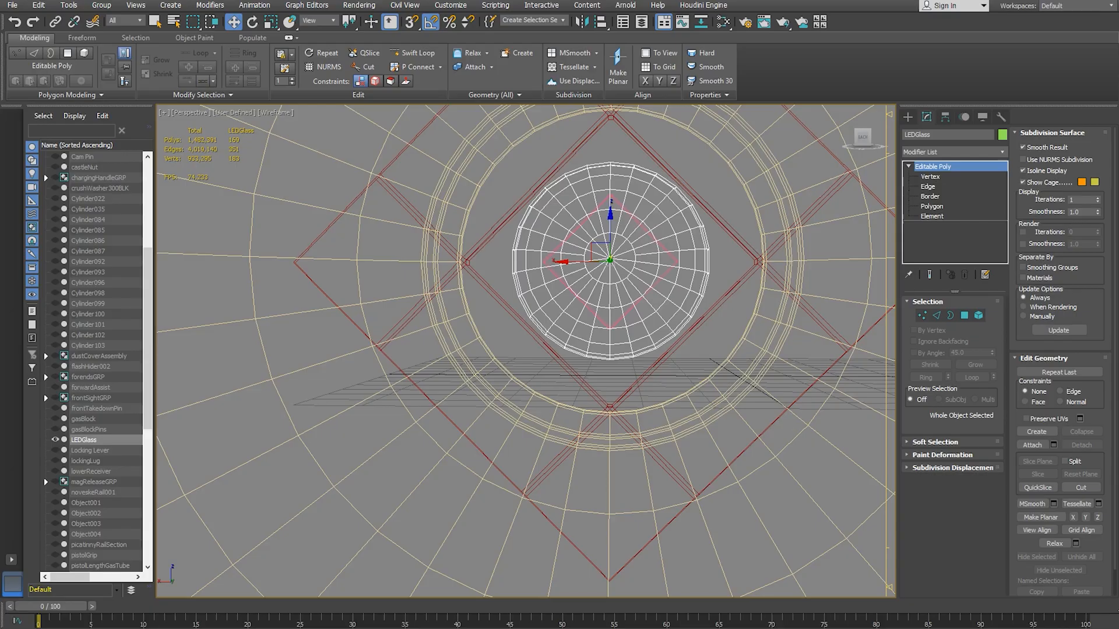
- Return to the shaded display and nudge the LEDGlass dome slightly along the depth axis over the emitter
{"action": "mouse_move", "coordinate": [637, 368]}
{"action": "middle_mouse_down", "text": "alt"}
{"action": "mouse_move", "coordinate": [661, 373]}
{"action": "mouse_move", "coordinate": [650, 374]}
{"action": "middle_mouse_up", "text": "alt"}
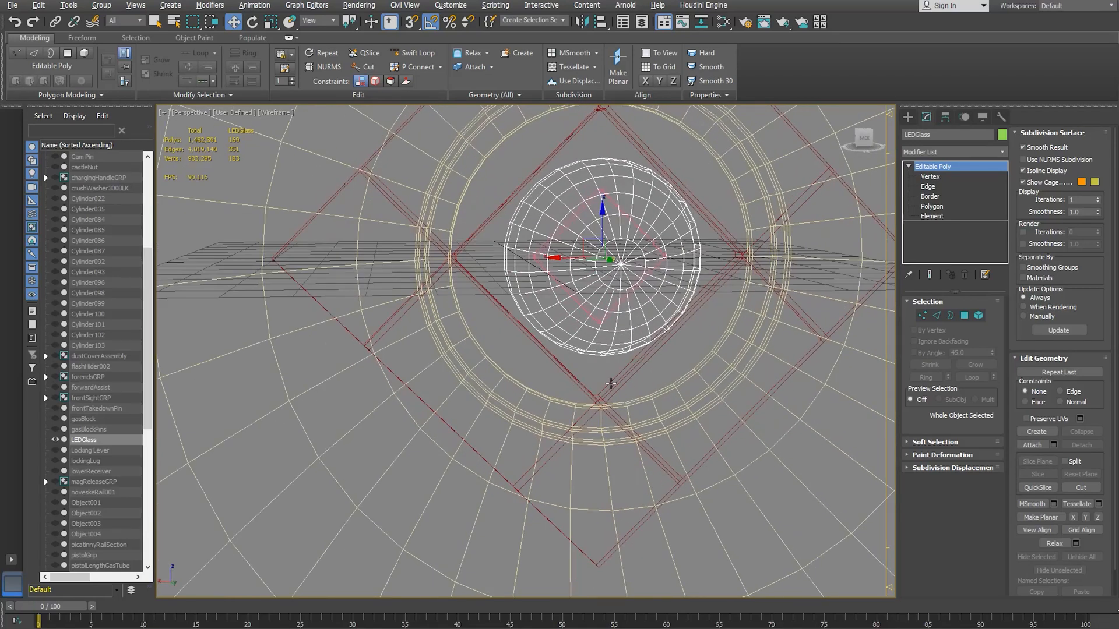
{"action": "key", "text": "F3"}
{"action": "middle_click_drag", "start_coordinate": [578, 282], "coordinate": [608, 269], "text": "alt"}
{"action": "left_click_drag", "start_coordinate": [611, 261], "coordinate": [610, 266]}
{"action": "middle_click_drag", "start_coordinate": [610, 266], "coordinate": [623, 338], "text": "alt"}
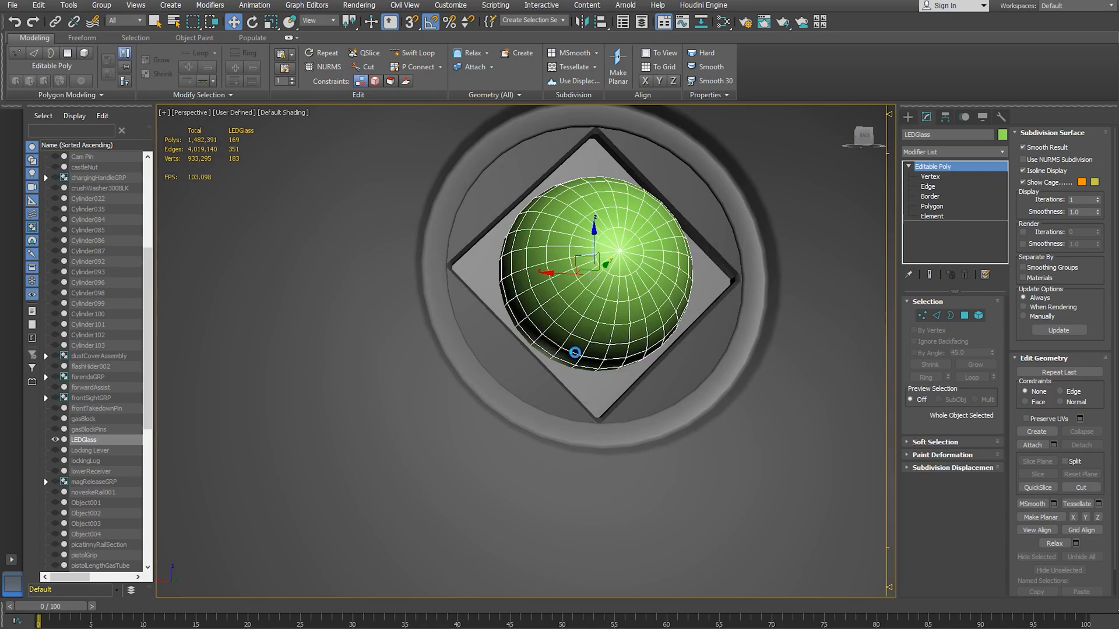
- Create a new Standard material in an empty area of the Slate Material Editor's node view
{"action": "key", "text": "m"}
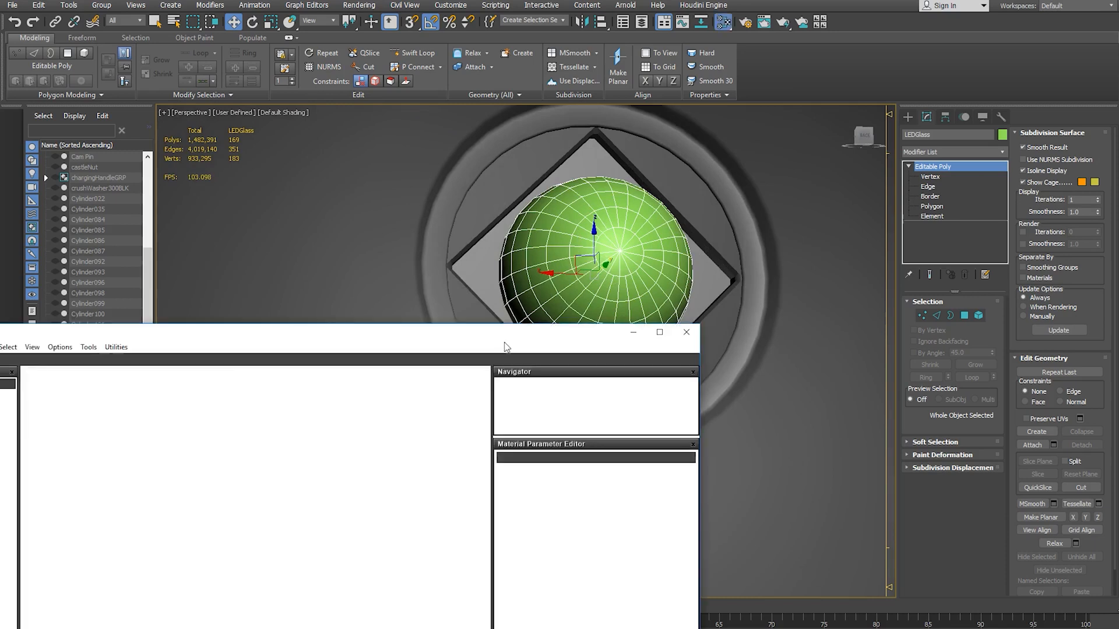
{"action": "scroll", "coordinate": [300, 502], "scroll_direction": "down", "scroll_amount": 2}
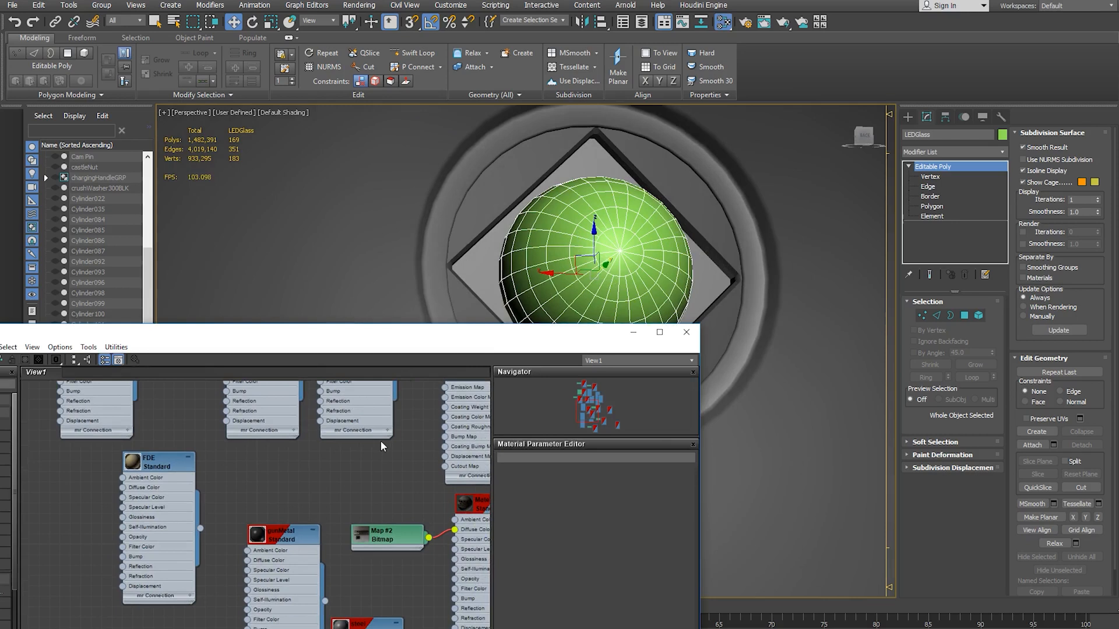
{"action": "middle_click_drag", "start_coordinate": [199, 446], "coordinate": [218, 579]}
{"action": "middle_click_drag", "start_coordinate": [246, 396], "coordinate": [140, 381]}
{"action": "middle_click_drag", "start_coordinate": [362, 603], "coordinate": [349, 464]}
{"action": "middle_click_drag", "start_coordinate": [421, 594], "coordinate": [310, 325]}
{"action": "middle_click_drag", "start_coordinate": [192, 480], "coordinate": [504, 481]}
{"action": "middle_click_drag", "start_coordinate": [412, 480], "coordinate": [242, 375]}
{"action": "middle_click_drag", "start_coordinate": [360, 555], "coordinate": [229, 527]}
{"action": "left_click_drag", "start_coordinate": [175, 337], "coordinate": [378, 88]}
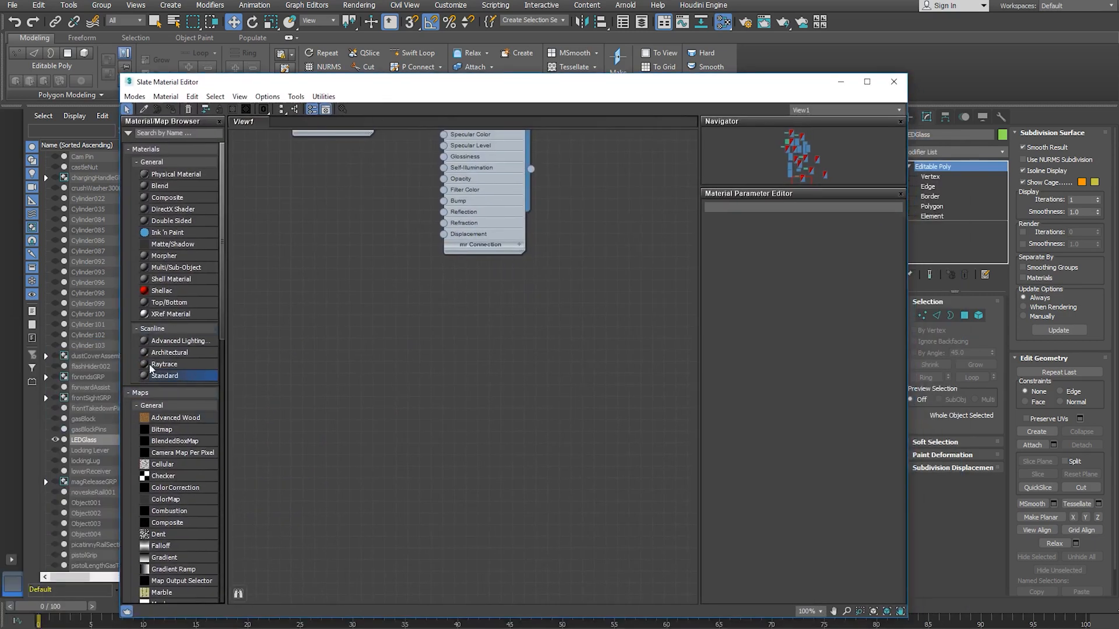
{"action": "left_click_drag", "start_coordinate": [447, 386], "coordinate": [448, 387]}
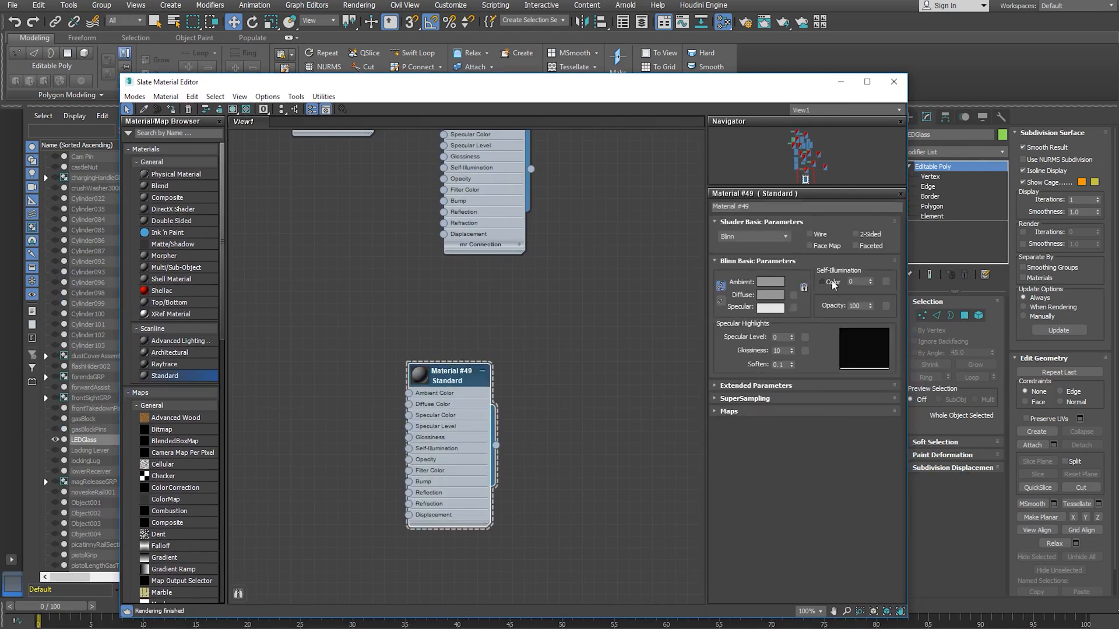
- Set the new Standard material's opacity to 10, specular level to 100 and glossiness to 53 for a glass look
{"action": "left_click_drag", "start_coordinate": [871, 308], "coordinate": [869, 339]}
{"action": "mouse_move", "coordinate": [792, 340]}
{"action": "left_mouse_down"}
{"action": "mouse_move", "coordinate": [800, 278]}
{"action": "mouse_move", "coordinate": [796, 343]}
{"action": "mouse_move", "coordinate": [792, 330]}
{"action": "left_mouse_up"}
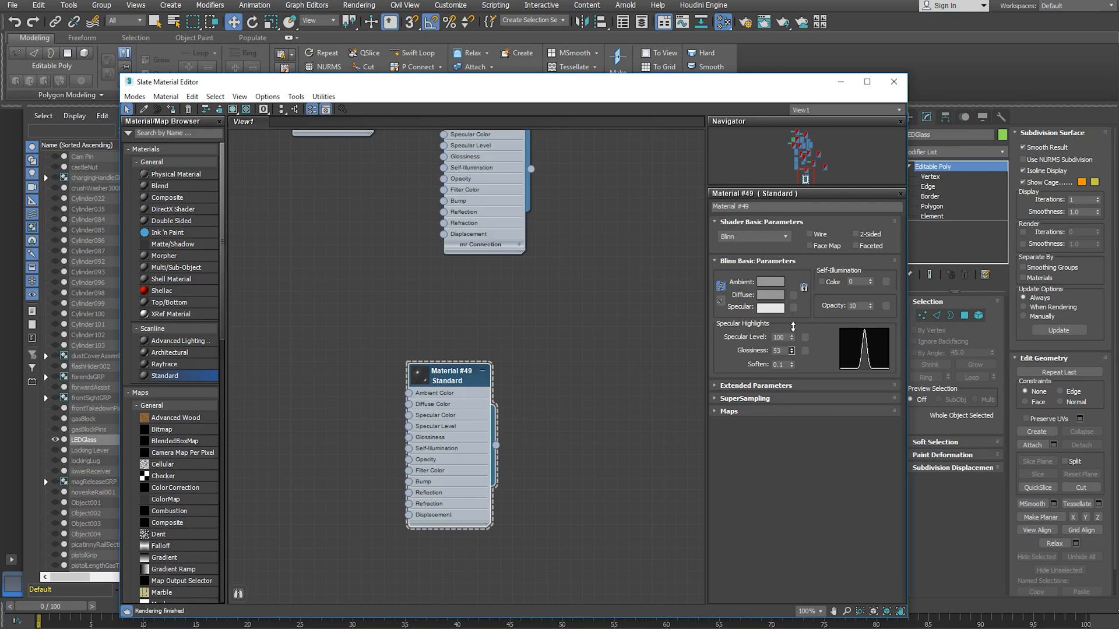
{"action": "left_click_drag", "start_coordinate": [511, 92], "coordinate": [514, 148]}
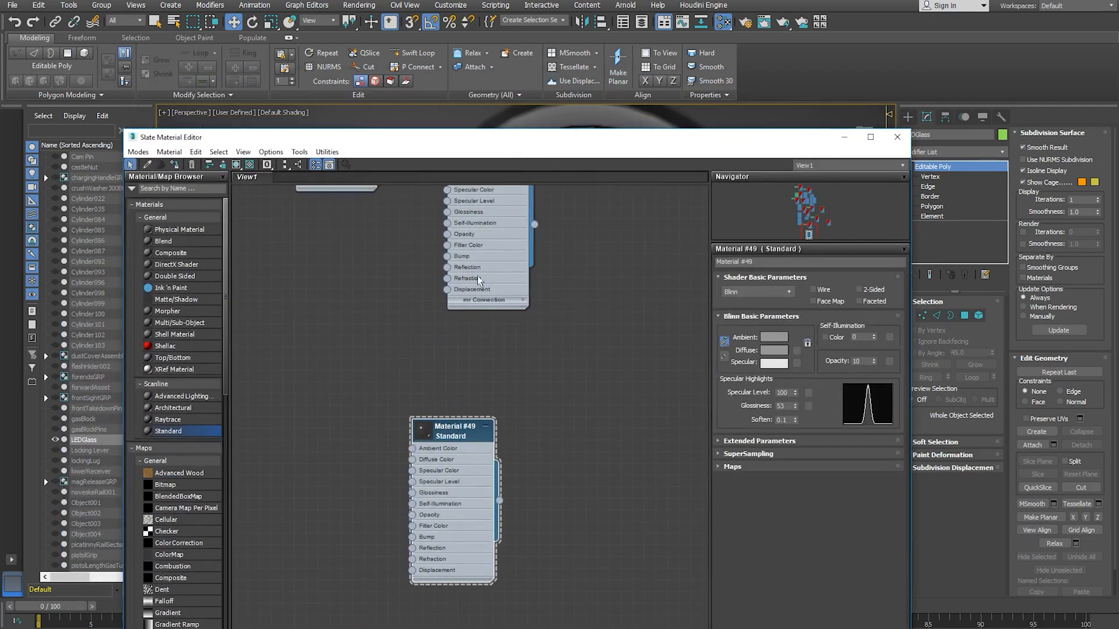
- Assign the glass-look Standard material to the LEDGlass dome and enable its shaded display in the viewport
{"action": "right_click", "coordinate": [460, 431]}
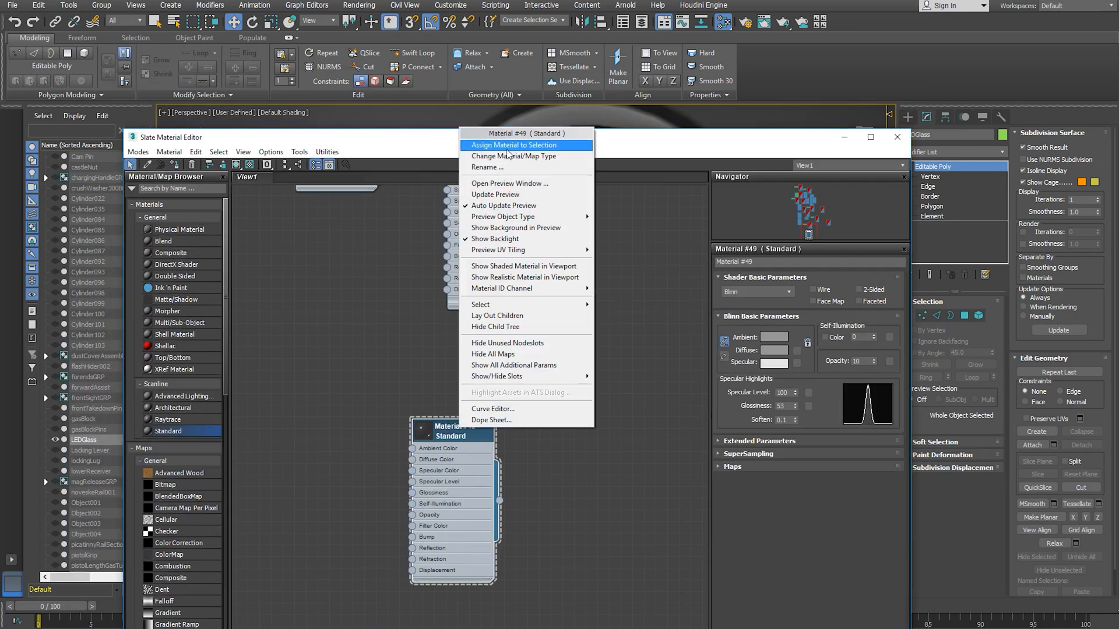
{"action": "left_click", "coordinate": [518, 269]}
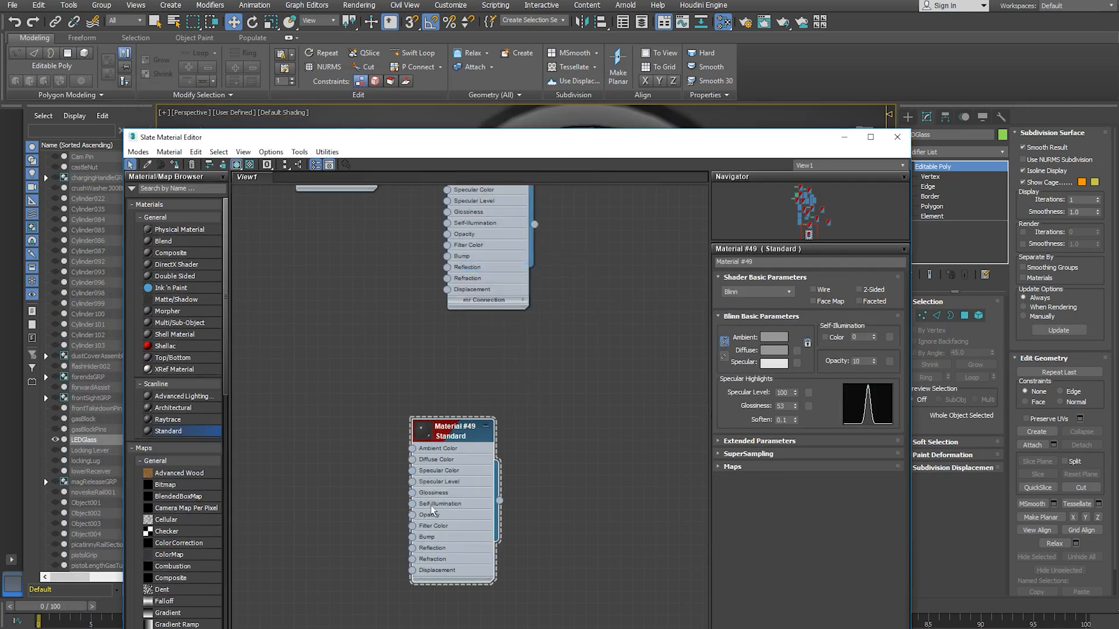
{"action": "left_click_drag", "start_coordinate": [608, 147], "coordinate": [595, 259]}
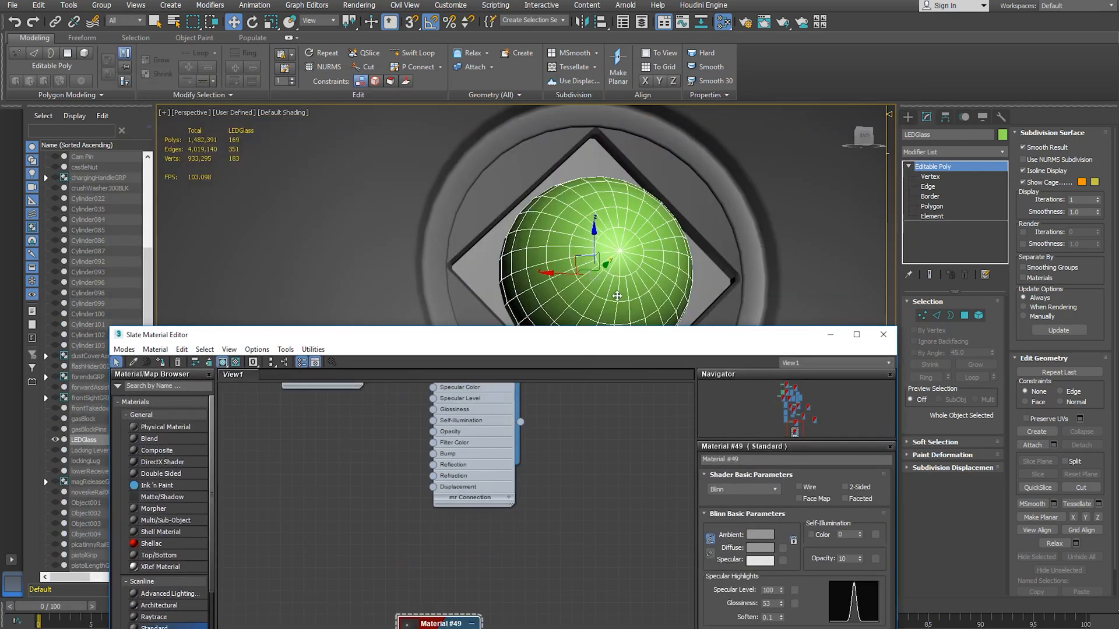
{"action": "left_click_drag", "start_coordinate": [524, 343], "coordinate": [541, 265]}
{"action": "right_click", "coordinate": [463, 545]}
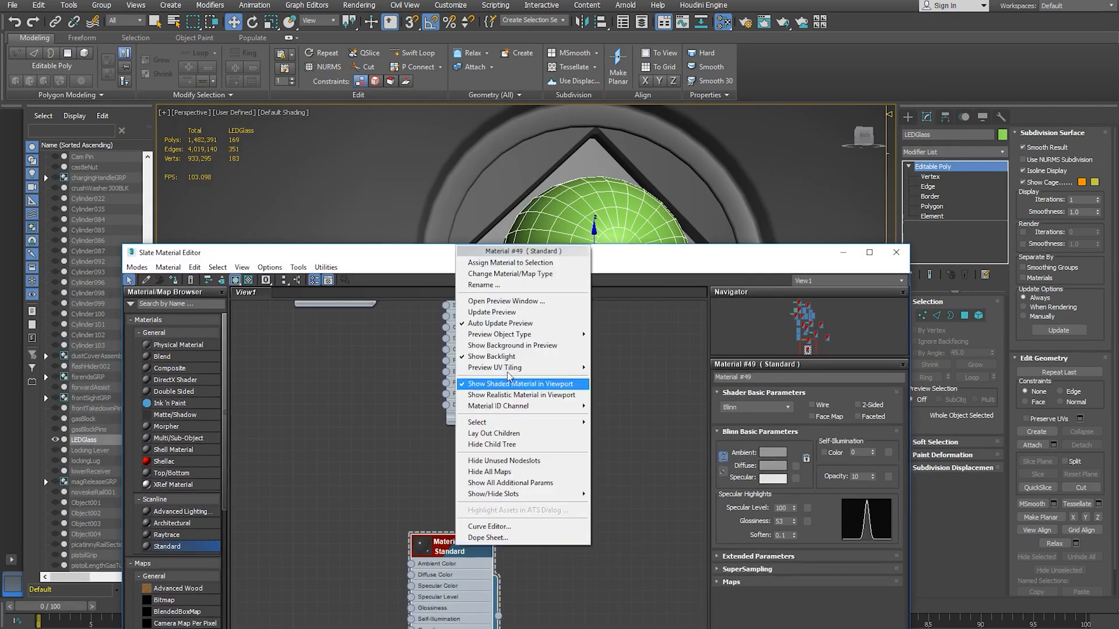
{"action": "left_click", "coordinate": [516, 265]}
{"action": "left_click_drag", "start_coordinate": [604, 255], "coordinate": [520, 491]}
{"action": "left_click", "coordinate": [792, 484]}
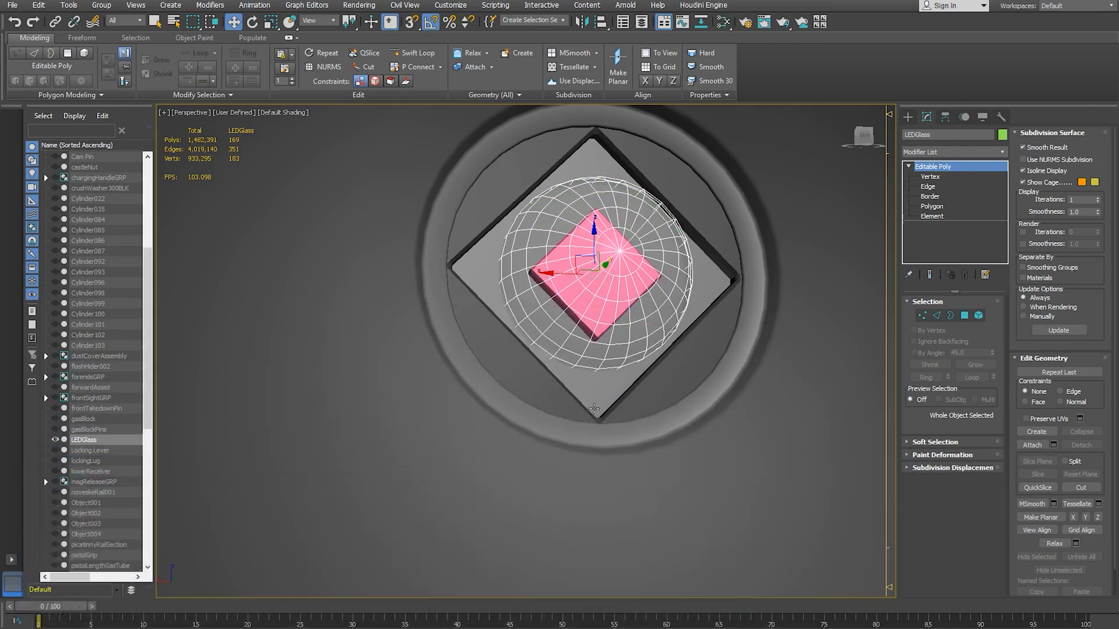
- Reopen the Slate Material Editor and rename the dome's transparent Standard material as Glass
{"action": "left_click", "coordinate": [566, 436]}
{"action": "mouse_move", "coordinate": [565, 436]}
{"action": "middle_mouse_down", "text": "alt"}
{"action": "mouse_move", "coordinate": [594, 450]}
{"action": "mouse_move", "coordinate": [535, 458]}
{"action": "mouse_move", "coordinate": [586, 459]}
{"action": "mouse_move", "coordinate": [562, 456]}
{"action": "middle_mouse_up", "text": "alt"}
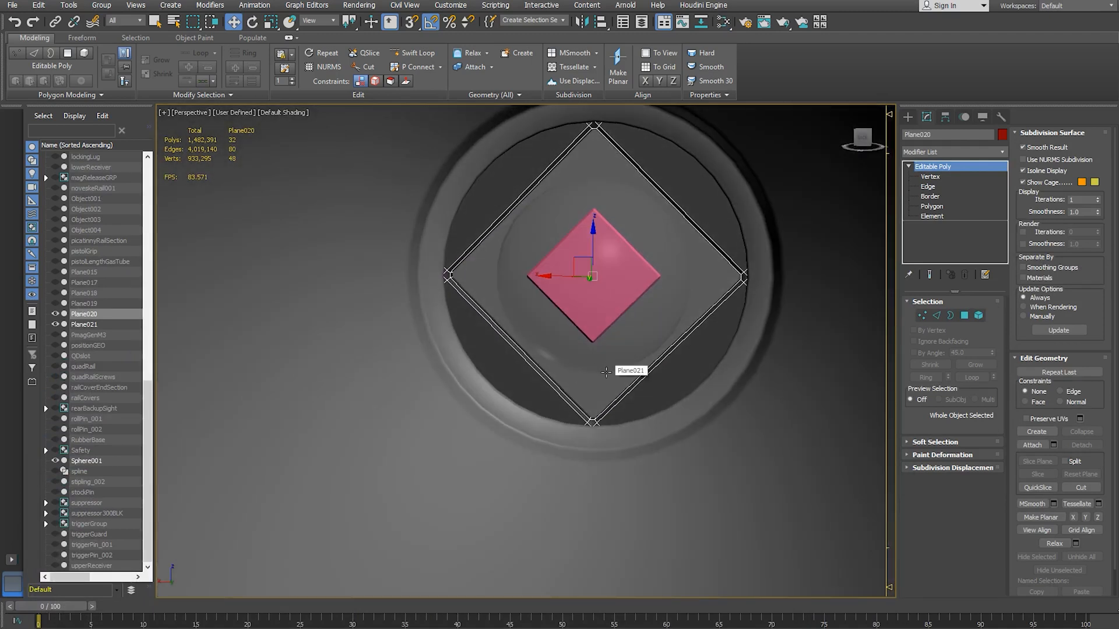
{"action": "mouse_move", "coordinate": [572, 358]}
{"action": "middle_mouse_down", "text": "alt"}
{"action": "mouse_move", "coordinate": [608, 369]}
{"action": "mouse_move", "coordinate": [582, 362]}
{"action": "middle_mouse_up", "text": "alt"}
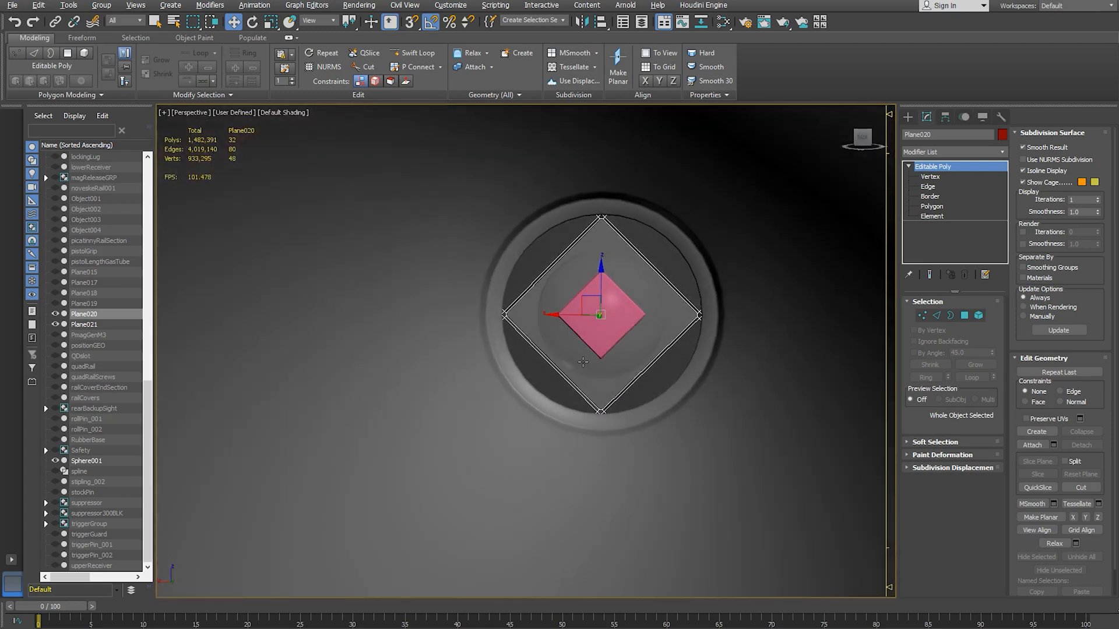
{"action": "key", "text": "m"}
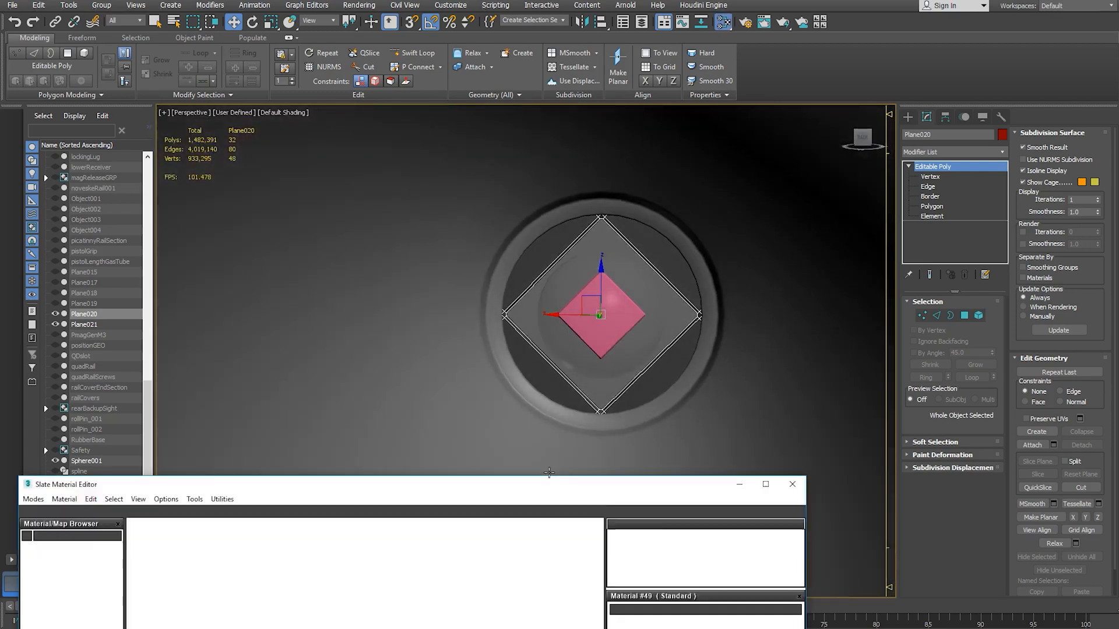
{"action": "left_click_drag", "start_coordinate": [539, 392], "coordinate": [549, 116]}
{"action": "left_click_drag", "start_coordinate": [749, 241], "coordinate": [646, 228]}
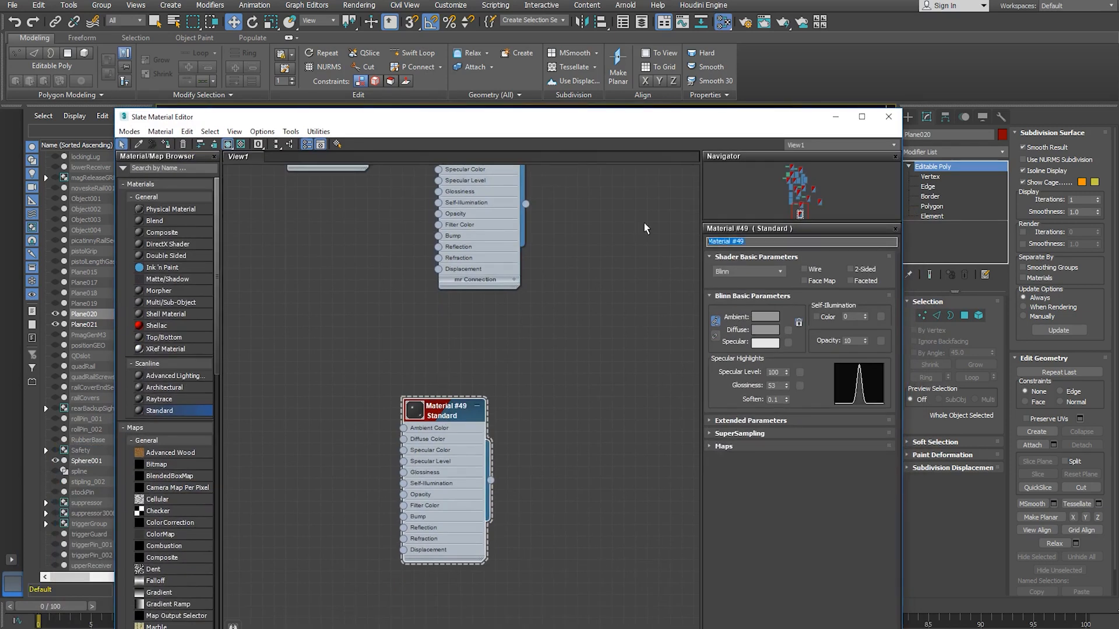
{"action": "type", "text": "Glass"}
- Create another Standard material beside the Glass node and name it CREE
{"action": "left_click_drag", "start_coordinate": [165, 414], "coordinate": [559, 415]}
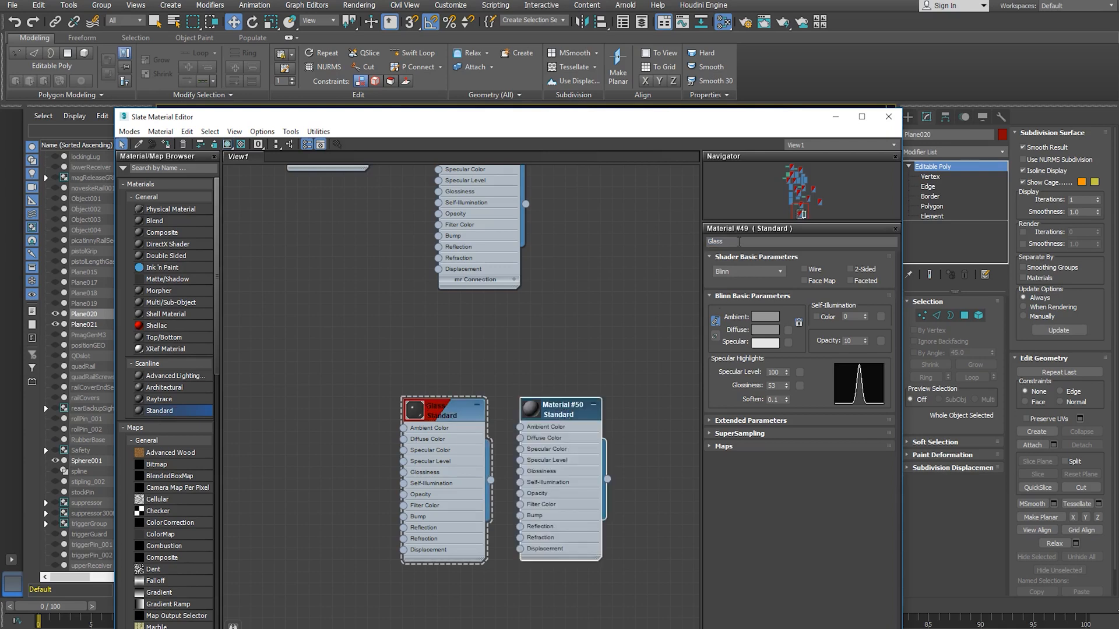
{"action": "double_click", "coordinate": [564, 408]}
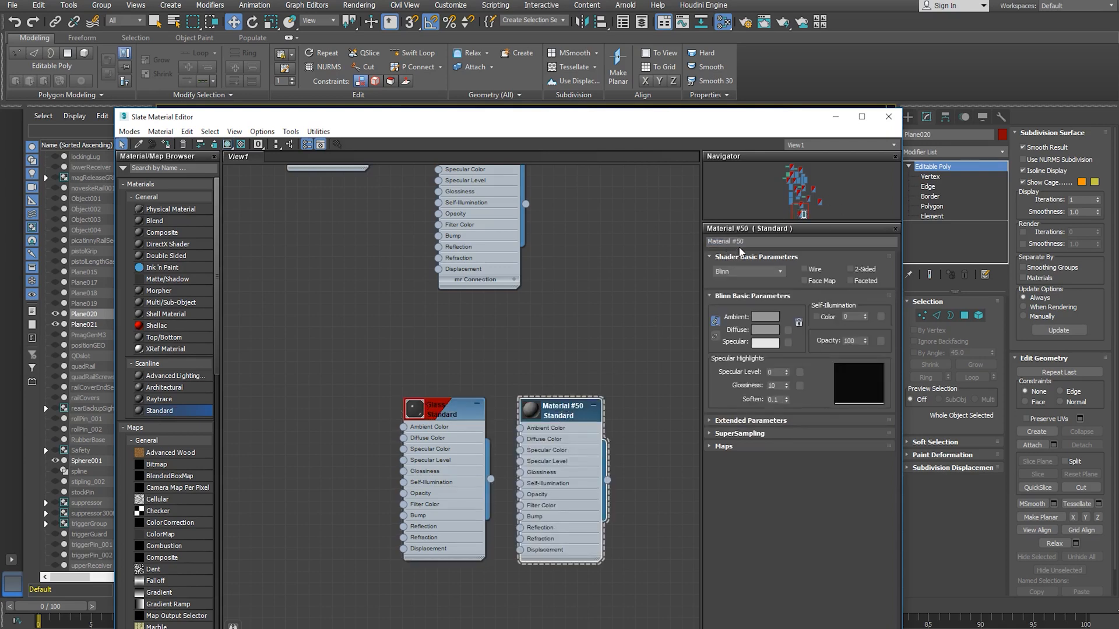
{"action": "type", "text": "CREE"}
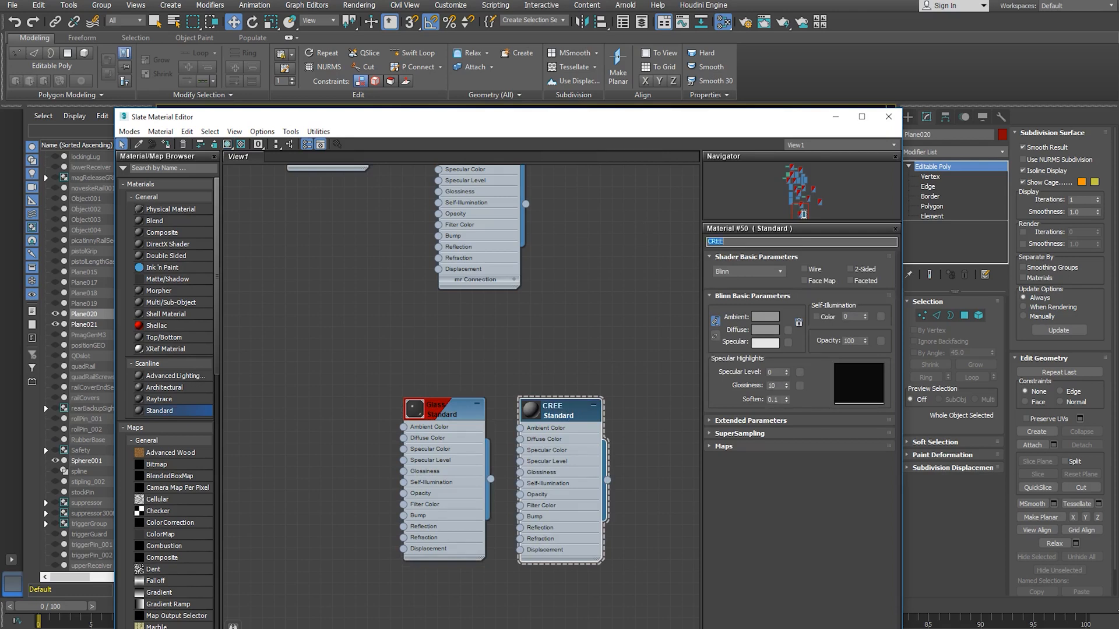
- Set the CREE material's diffuse color to bright yellow, about hue 43, saturation 255 and value 252
{"action": "left_click", "coordinate": [765, 330]}
{"action": "left_click_drag", "start_coordinate": [258, 85], "coordinate": [252, 62]}
{"action": "left_click", "coordinate": [333, 69]}
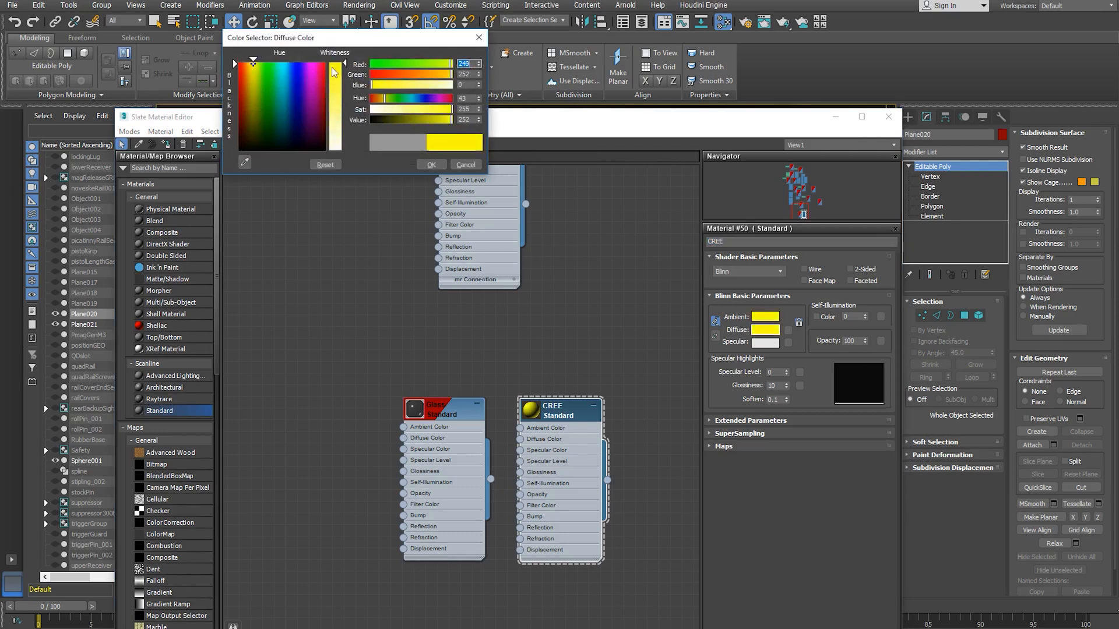
{"action": "left_click", "coordinate": [431, 165]}
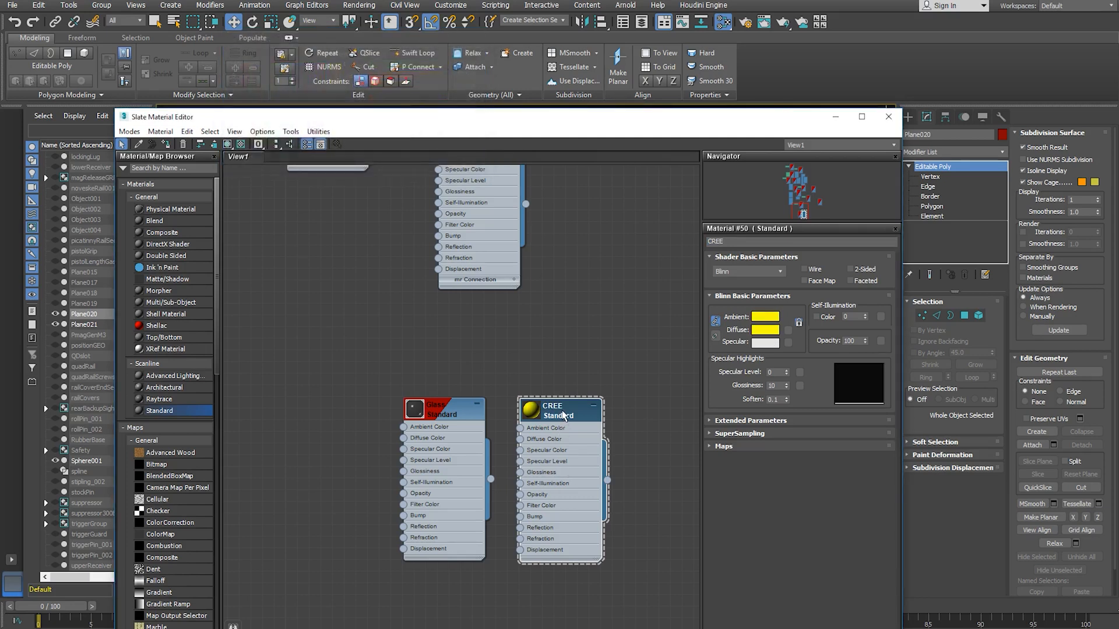
- Assign the CREE material to the emitter box Box001 behind the dome and enable its shaded display in the viewport
{"action": "left_click_drag", "start_coordinate": [551, 124], "coordinate": [512, 424]}
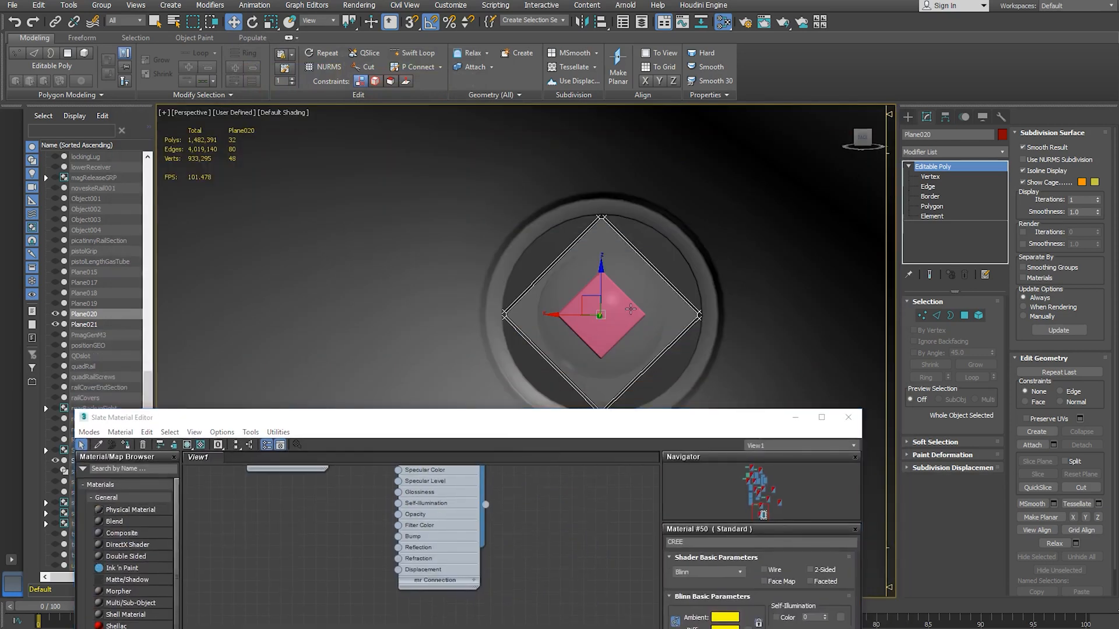
{"action": "left_click", "coordinate": [628, 313]}
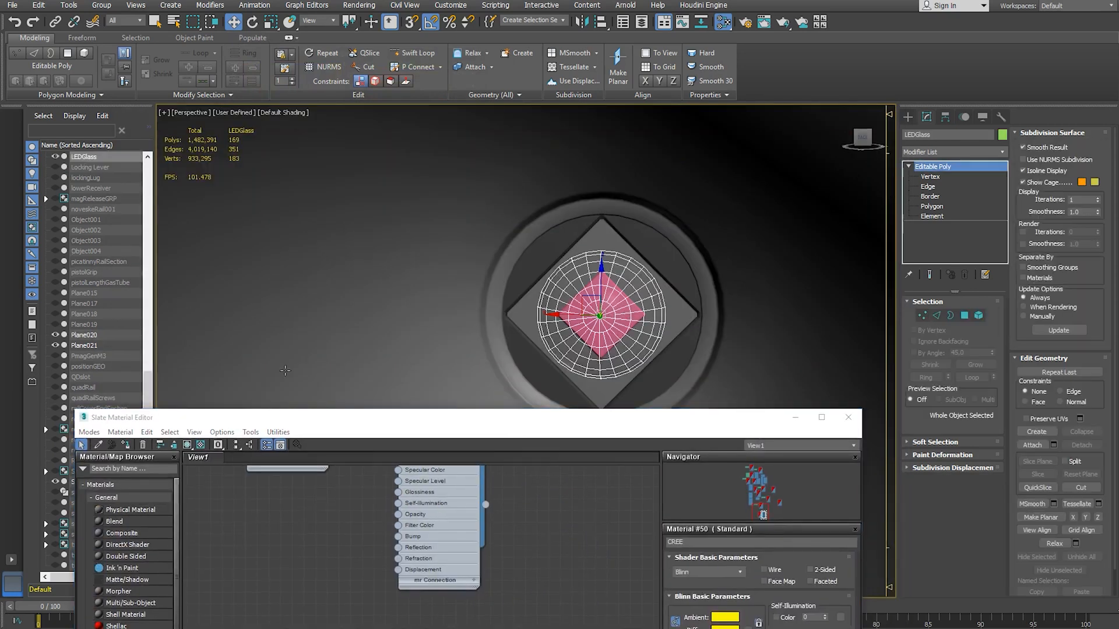
{"action": "middle_click_drag", "start_coordinate": [541, 300], "coordinate": [619, 359], "text": "alt"}
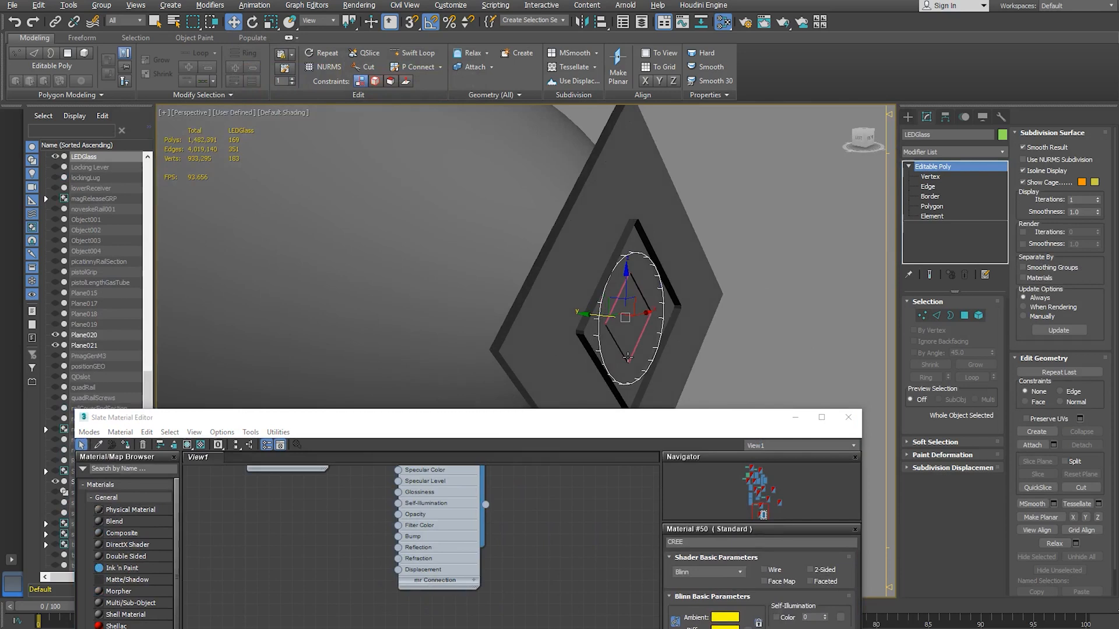
{"action": "left_click", "coordinate": [627, 360]}
{"action": "middle_click_drag", "start_coordinate": [396, 294], "coordinate": [531, 287], "text": "alt"}
{"action": "left_click_drag", "start_coordinate": [465, 418], "coordinate": [453, 235]}
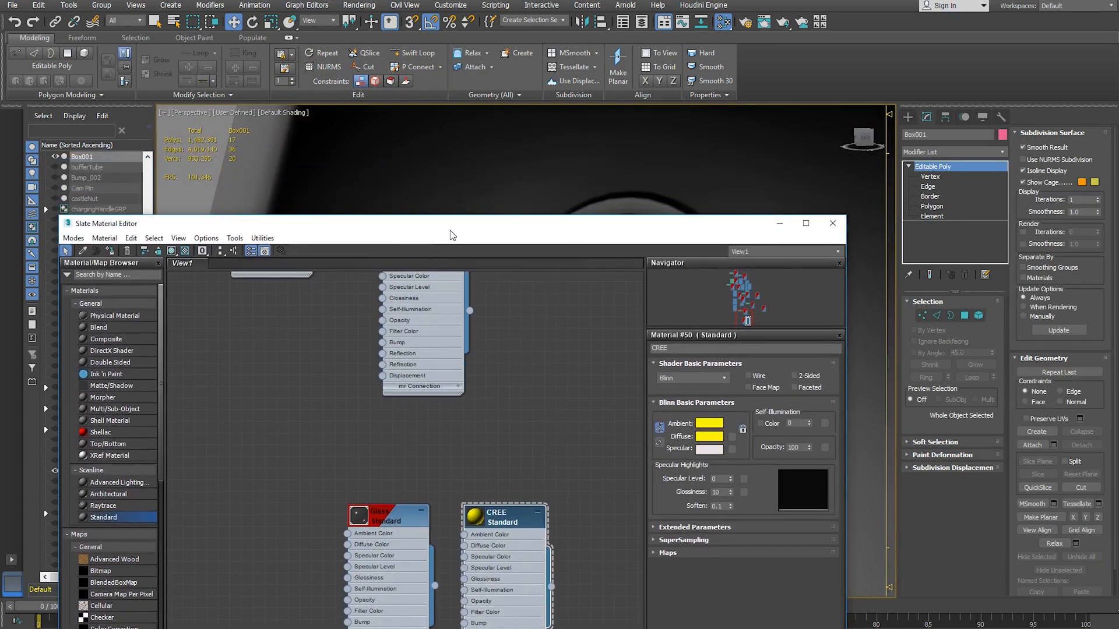
{"action": "right_click", "coordinate": [505, 529]}
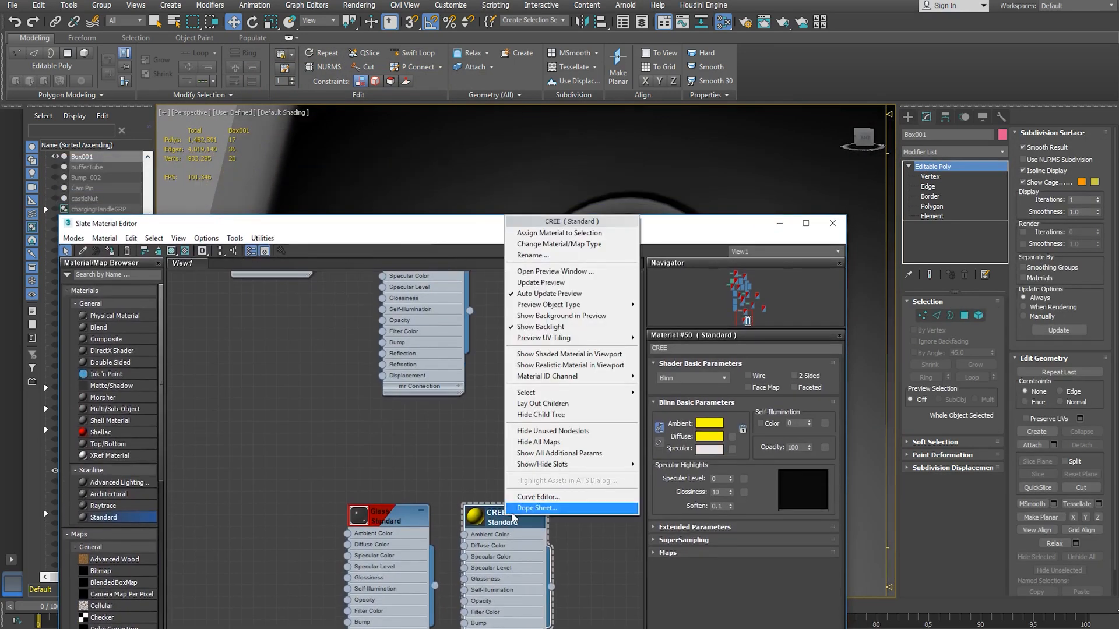
{"action": "left_click", "coordinate": [542, 233]}
{"action": "right_click", "coordinate": [508, 529]}
{"action": "left_click", "coordinate": [580, 355]}
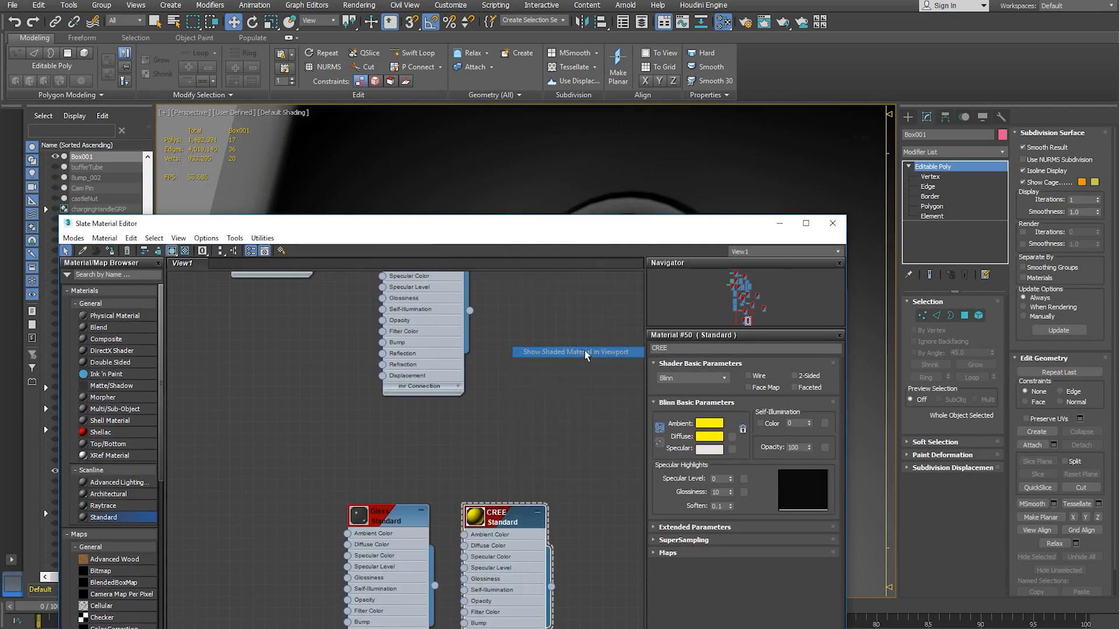
{"action": "left_click", "coordinate": [839, 229]}
- Scale down the Plane021 backing plate uniformly so it extends only slightly past the recess behind the emitter
{"action": "scroll", "coordinate": [574, 381], "scroll_direction": "down", "scroll_amount": 6}
{"action": "middle_click_drag", "start_coordinate": [574, 382], "coordinate": [287, 398], "text": "alt"}
{"action": "left_click", "coordinate": [395, 390]}
{"action": "left_click", "coordinate": [494, 372]}
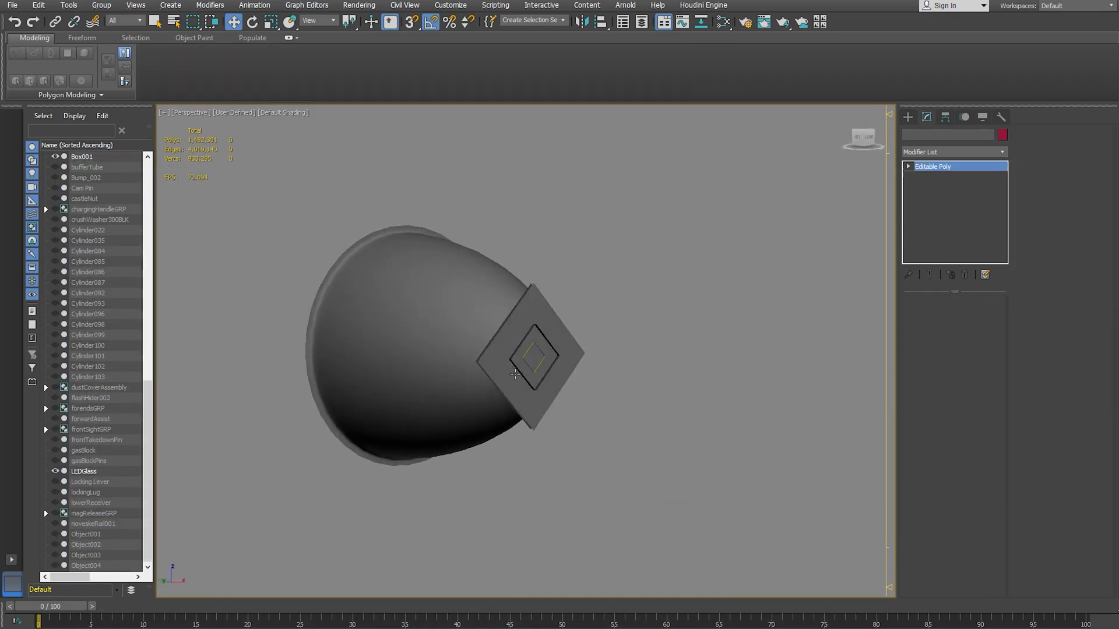
{"action": "scroll", "coordinate": [515, 375], "scroll_direction": "up", "scroll_amount": 5}
{"action": "mouse_move", "coordinate": [515, 377]}
{"action": "middle_mouse_down", "text": "alt"}
{"action": "mouse_move", "coordinate": [459, 380]}
{"action": "mouse_move", "coordinate": [458, 370]}
{"action": "mouse_move", "coordinate": [616, 382]}
{"action": "mouse_move", "coordinate": [515, 372]}
{"action": "middle_mouse_up", "text": "alt"}
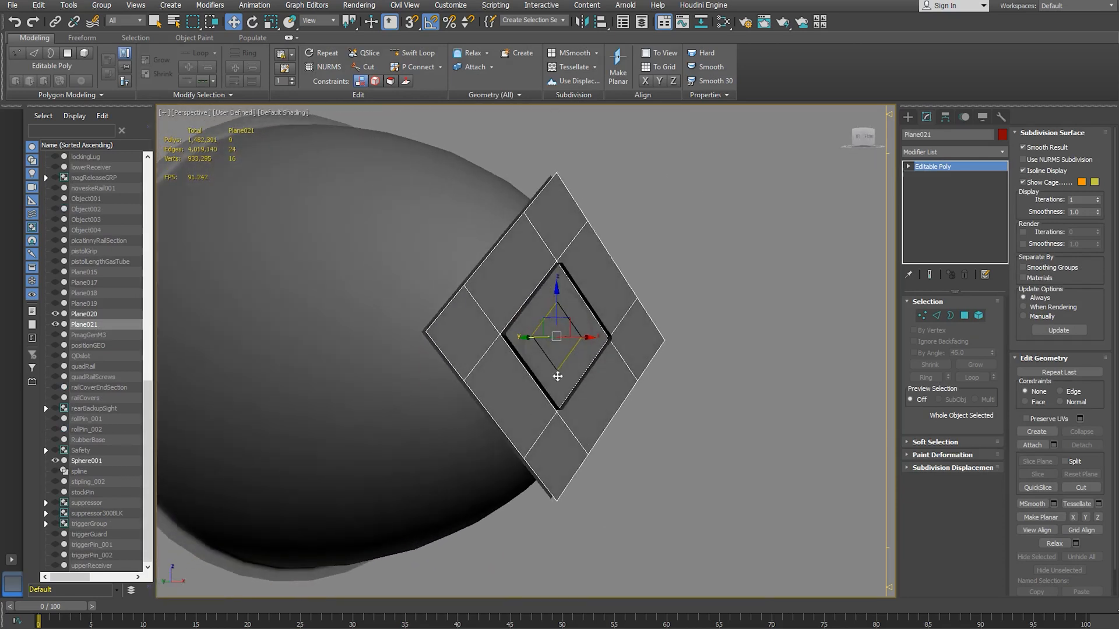
{"action": "key", "text": "r"}
{"action": "left_click_drag", "start_coordinate": [558, 338], "coordinate": [464, 390]}
{"action": "middle_click_drag", "start_coordinate": [464, 389], "coordinate": [501, 347], "text": "alt"}
{"action": "scroll", "coordinate": [501, 346], "scroll_direction": "up", "scroll_amount": 3}
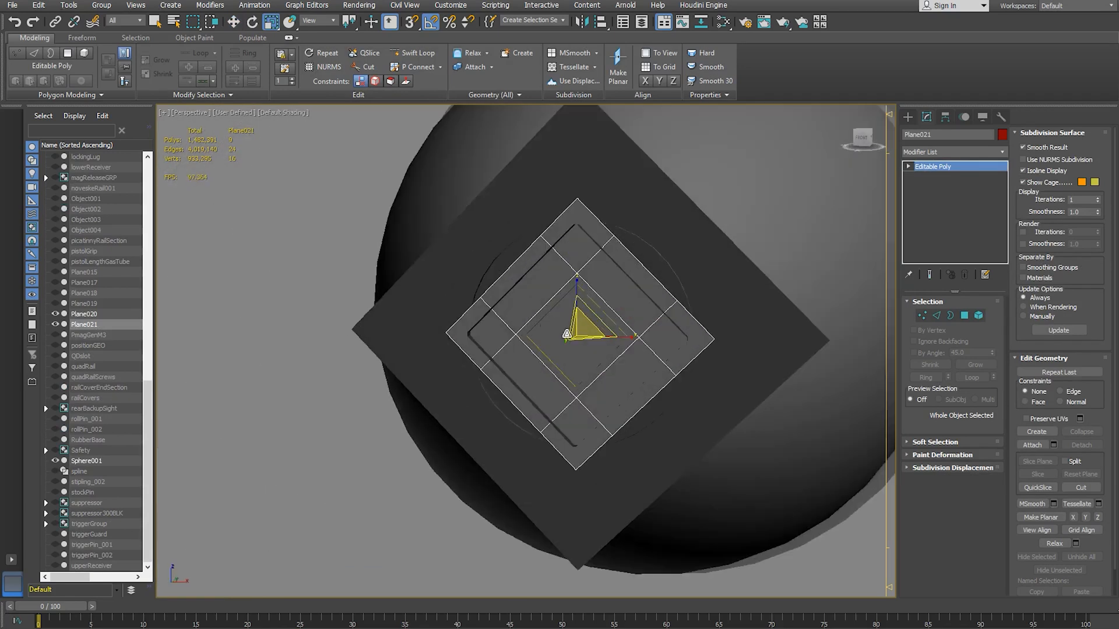
- Remove the four inner edge loops from Plane021, including their vertices, leaving a single plain face
{"action": "left_click", "coordinate": [909, 166]}
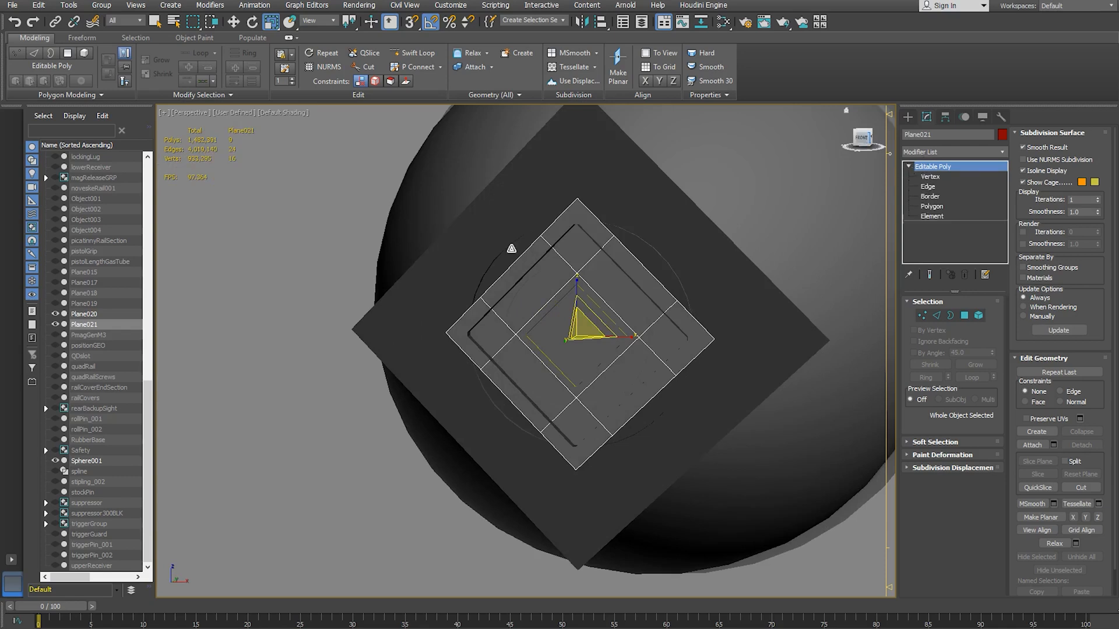
{"action": "left_click", "coordinate": [931, 188]}
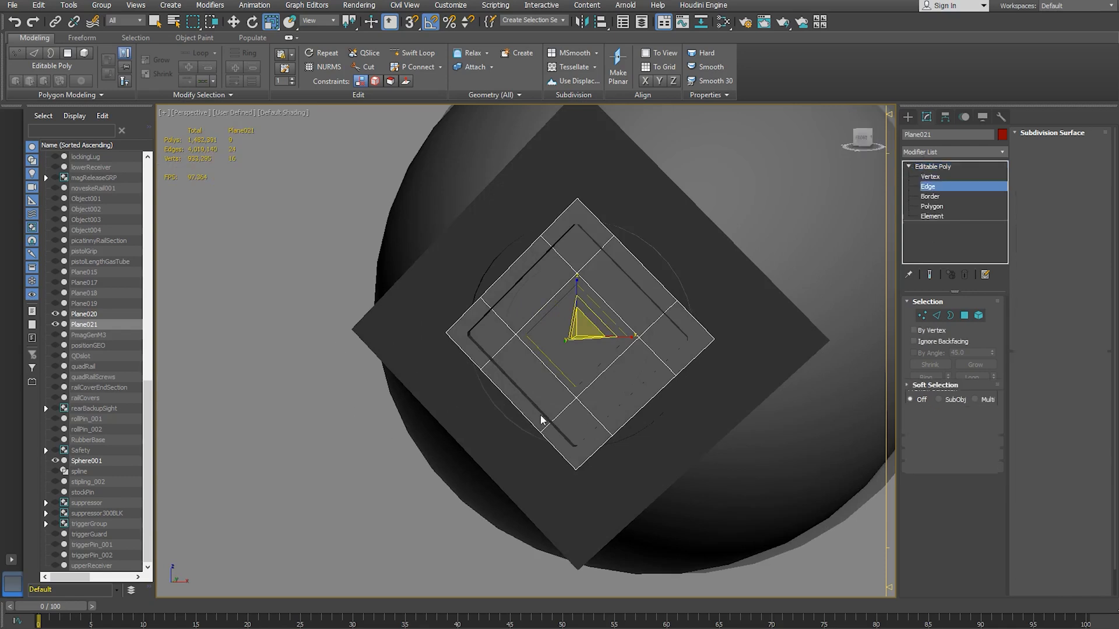
{"action": "double_click", "coordinate": [585, 408]}
{"action": "double_click", "coordinate": [558, 416], "text": "ctrl"}
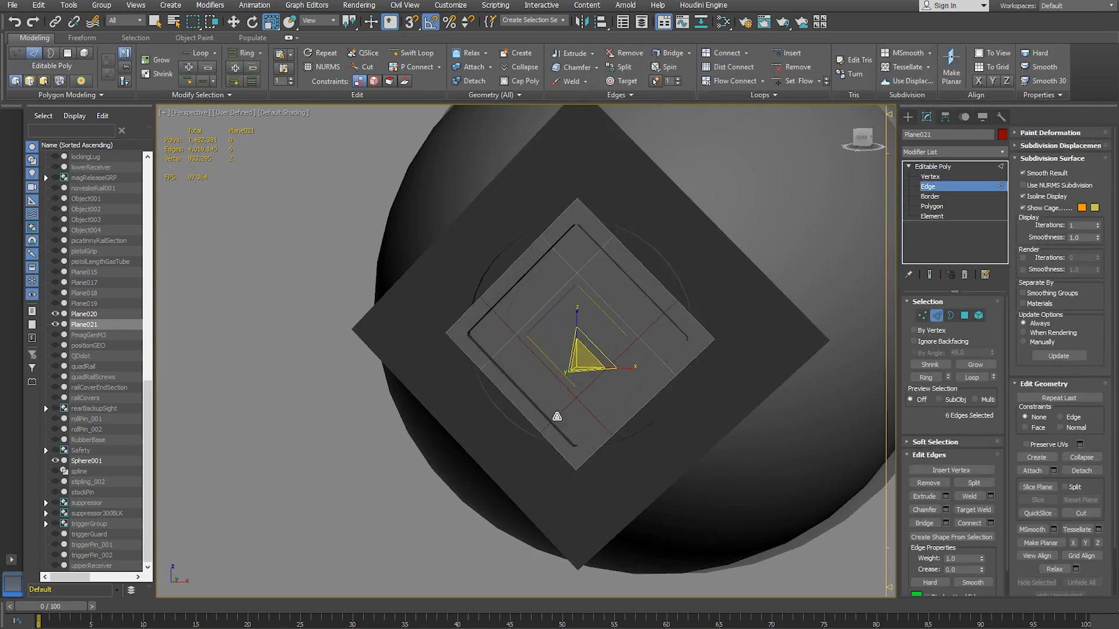
{"action": "double_click", "coordinate": [506, 345], "text": "ctrl"}
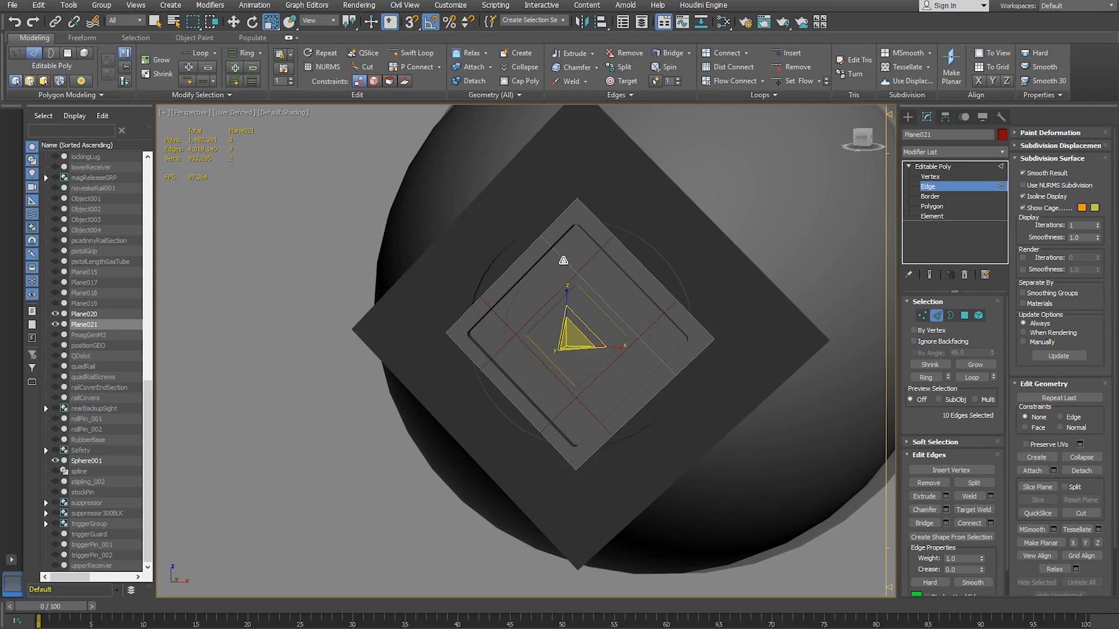
{"action": "key", "text": "ctrl+BackSpace"}
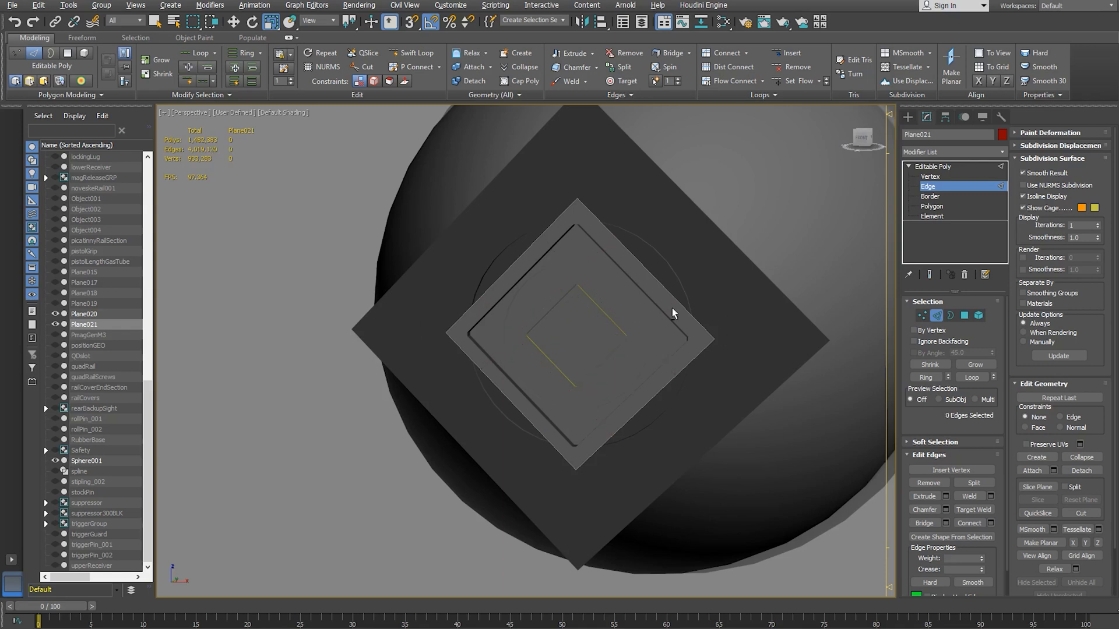
{"action": "left_click", "coordinate": [939, 190]}
- Deselect the backing plate and end isolation to bring back the rest of the rifle around the reflector
{"action": "middle_click_drag", "start_coordinate": [527, 324], "coordinate": [649, 339], "text": "alt"}
{"action": "scroll", "coordinate": [648, 342], "scroll_direction": "down", "scroll_amount": 4}
{"action": "middle_click_drag", "start_coordinate": [568, 349], "coordinate": [623, 345], "text": "alt"}
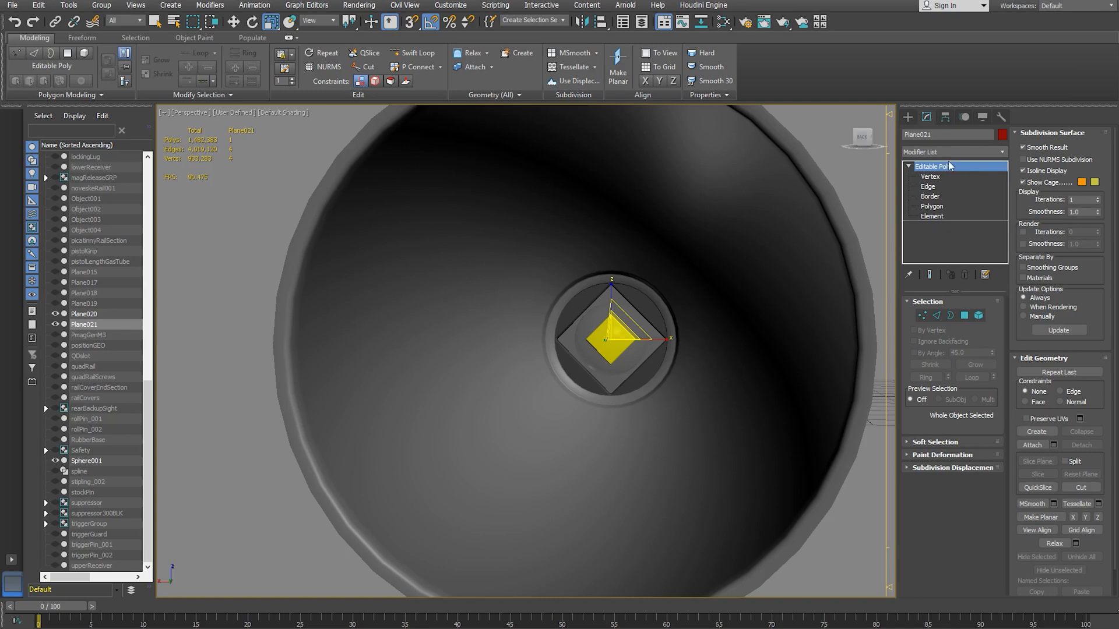
{"action": "left_click", "coordinate": [860, 570]}
{"action": "scroll", "coordinate": [744, 472], "scroll_direction": "down", "scroll_amount": 5}
{"action": "right_click", "coordinate": [440, 298]}
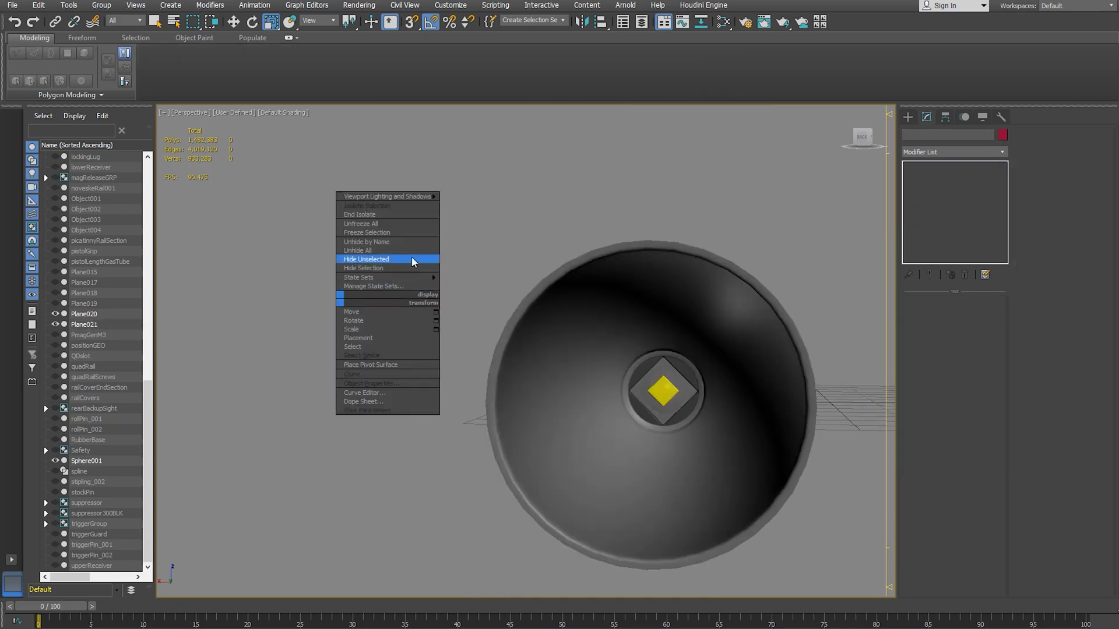
{"action": "left_click", "coordinate": [359, 215]}
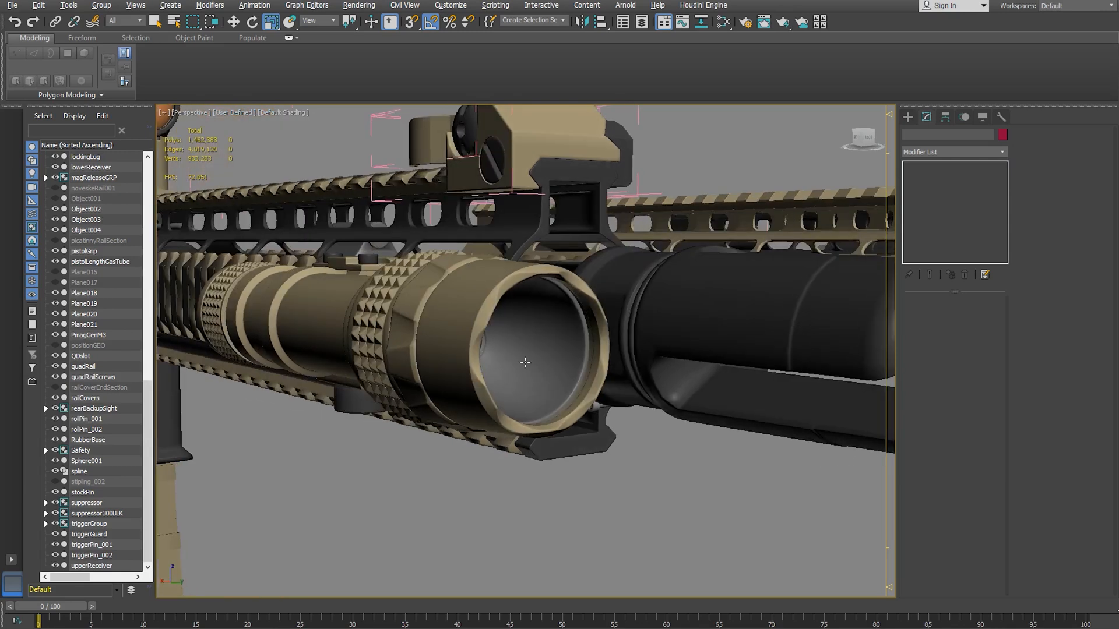
- Frame the flashlight head, then switch to Chrome and compare the reflector with the UltraFire LED reflector reference photo
{"action": "middle_click_drag", "start_coordinate": [580, 401], "coordinate": [582, 409]}
{"action": "scroll", "coordinate": [586, 394], "scroll_direction": "up", "scroll_amount": 3}
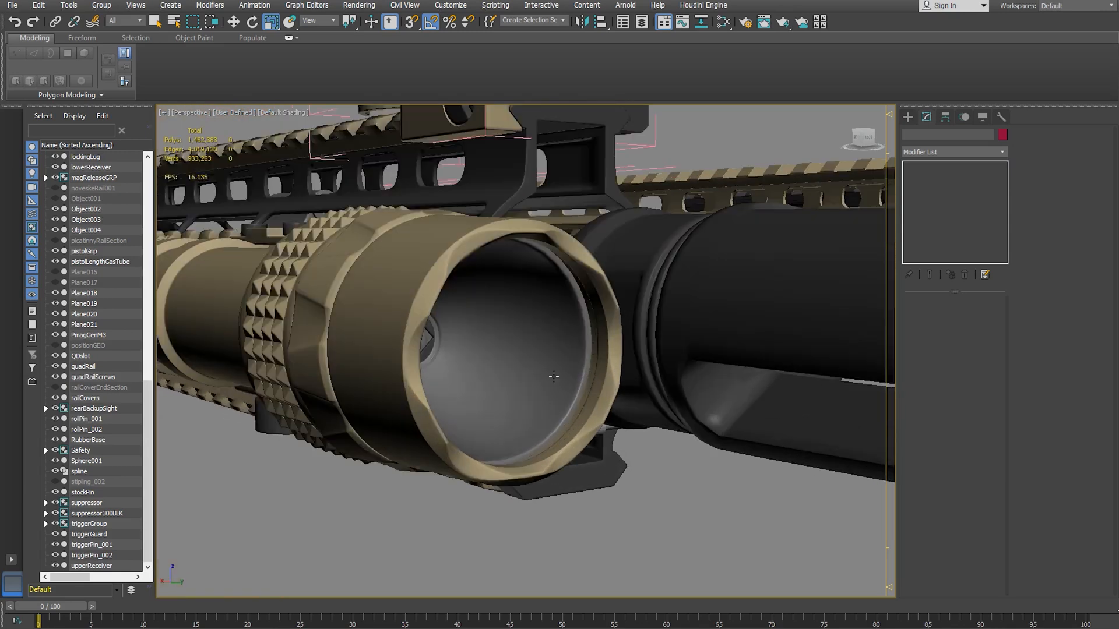
{"action": "middle_click_drag", "start_coordinate": [554, 377], "coordinate": [573, 354]}
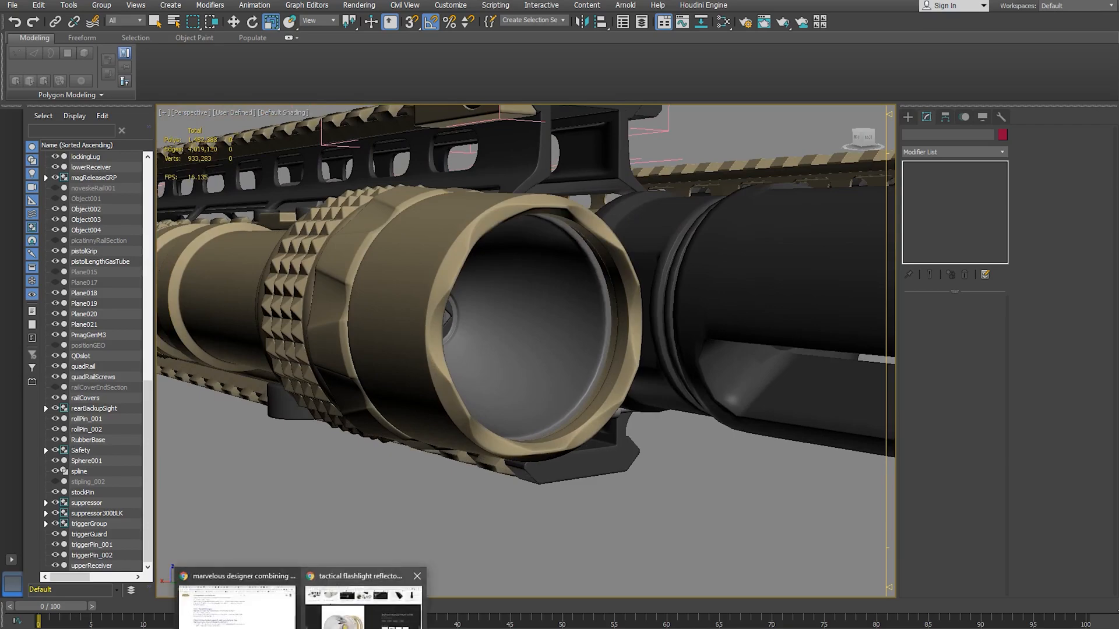
{"action": "left_click", "coordinate": [387, 594]}
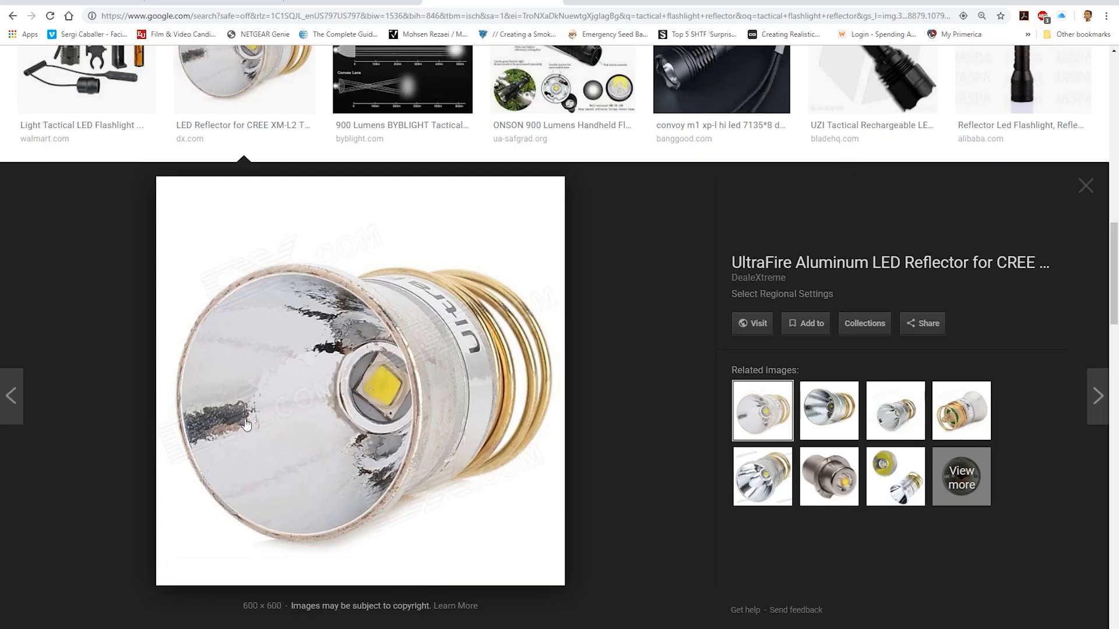
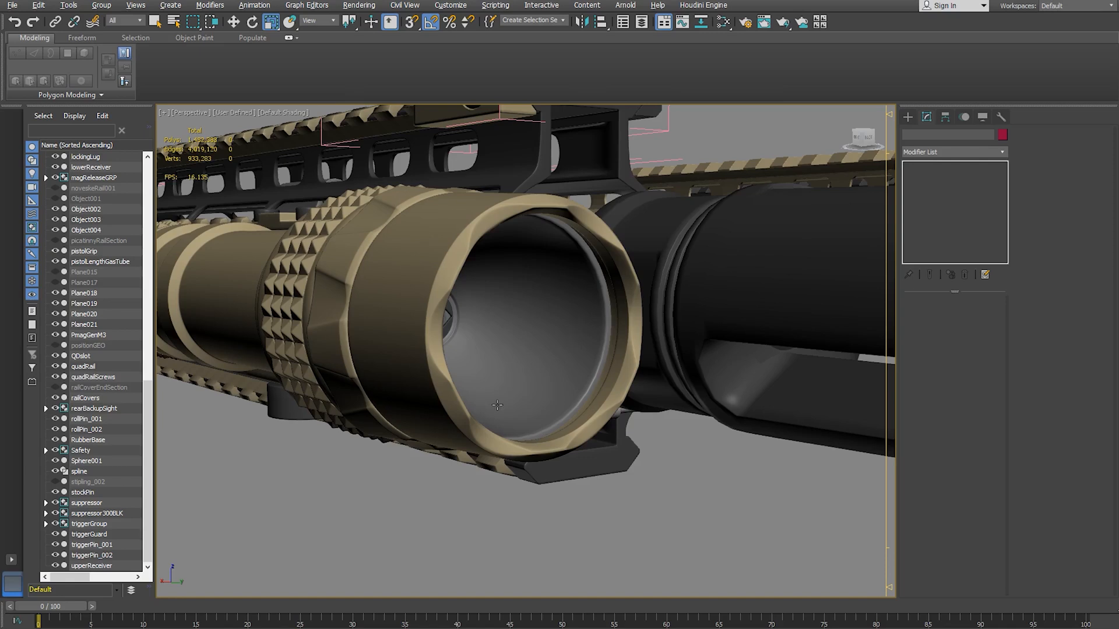
- Examine the flashlight head, its LED emitter and the whole rifle from several angles and distances
{"action": "middle_click_drag", "start_coordinate": [497, 405], "coordinate": [653, 501], "text": "alt"}
{"action": "scroll", "coordinate": [631, 402], "scroll_direction": "down", "scroll_amount": 12}
{"action": "middle_click_drag", "start_coordinate": [466, 397], "coordinate": [605, 479], "text": "alt"}
{"action": "right_click", "coordinate": [605, 477]}
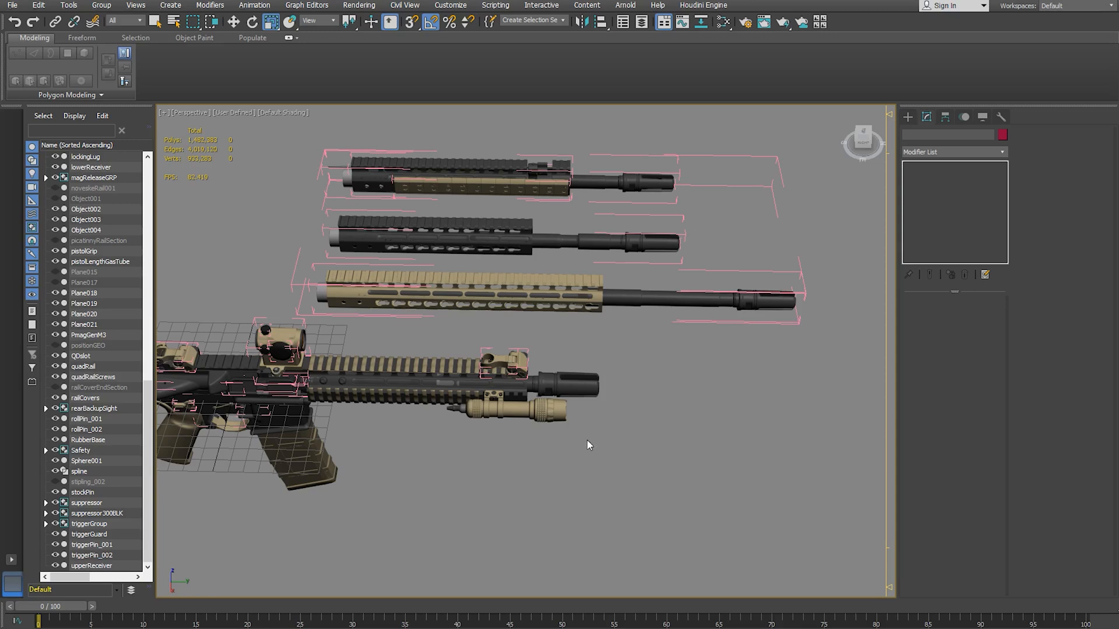
{"action": "middle_click_drag", "start_coordinate": [587, 440], "coordinate": [568, 437]}
{"action": "scroll", "coordinate": [569, 435], "scroll_direction": "up", "scroll_amount": 6}
{"action": "middle_click_drag", "start_coordinate": [471, 382], "coordinate": [491, 342], "text": "alt"}
{"action": "scroll", "coordinate": [456, 323], "scroll_direction": "up", "scroll_amount": 6}
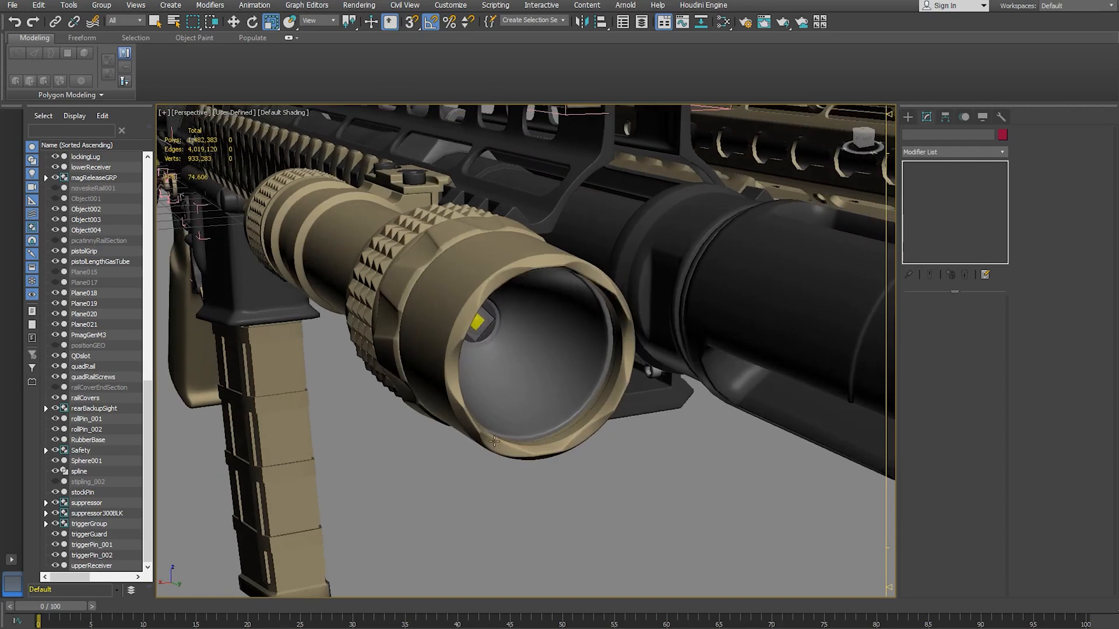
{"action": "middle_click_drag", "start_coordinate": [485, 341], "coordinate": [726, 497], "text": "alt"}
{"action": "middle_click_drag", "start_coordinate": [478, 229], "coordinate": [539, 301]}
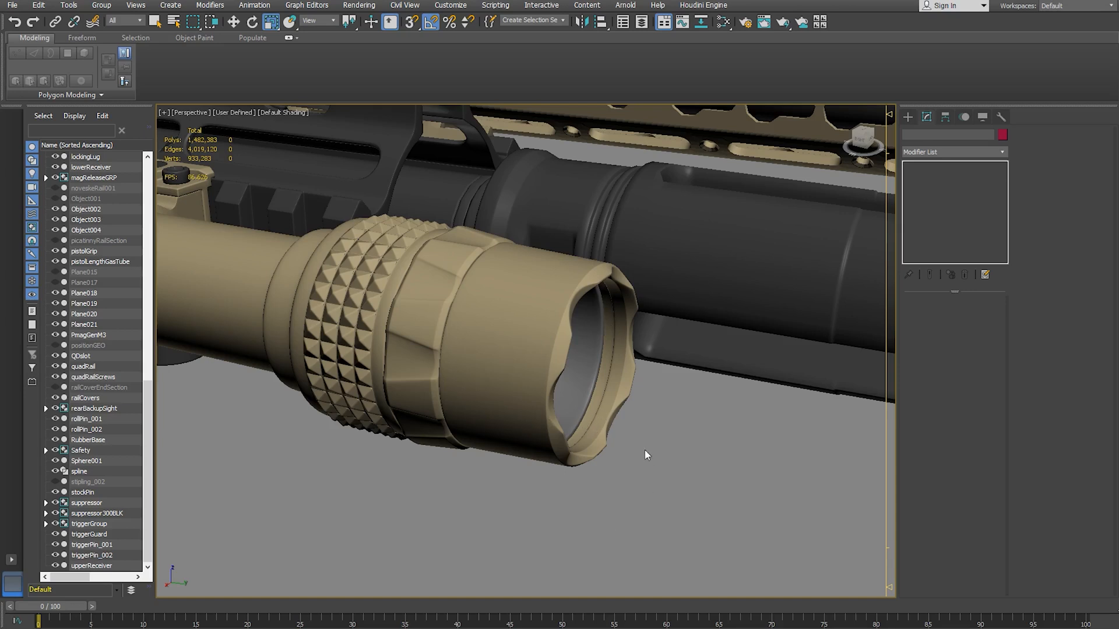
- Create a 36-sided cylinder with a radius of about 91.3" and a height of about 9" below the flashlight
{"action": "scroll", "coordinate": [658, 458], "scroll_direction": "down", "scroll_amount": 5}
{"action": "scroll", "coordinate": [599, 394], "scroll_direction": "up", "scroll_amount": 4}
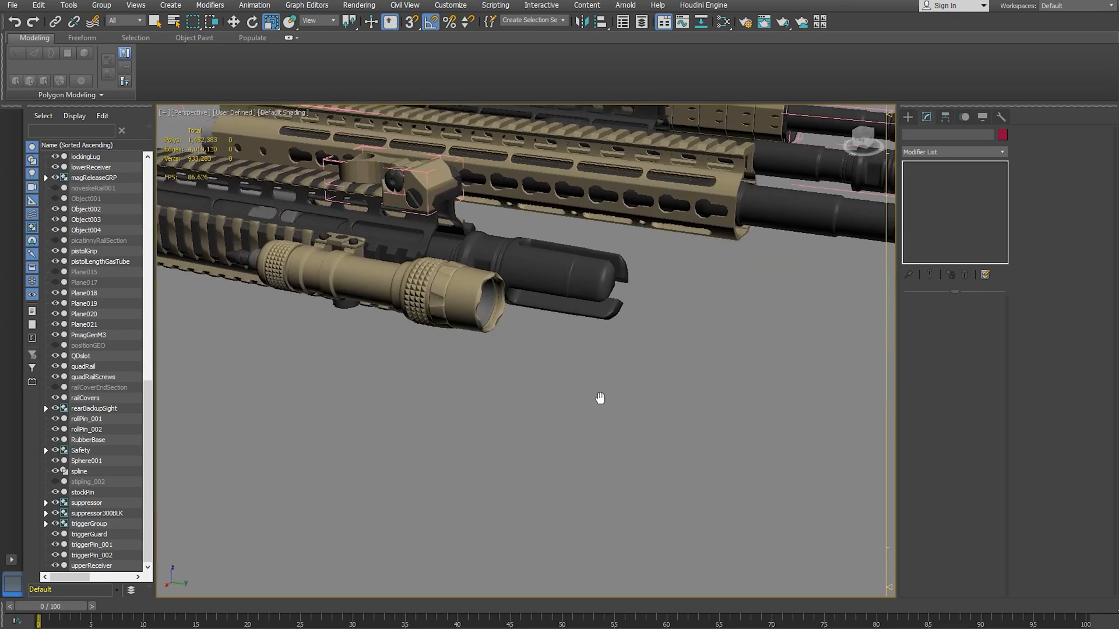
{"action": "left_click", "coordinate": [908, 117]}
{"action": "left_click", "coordinate": [925, 213]}
{"action": "left_click_drag", "start_coordinate": [543, 460], "coordinate": [600, 508]}
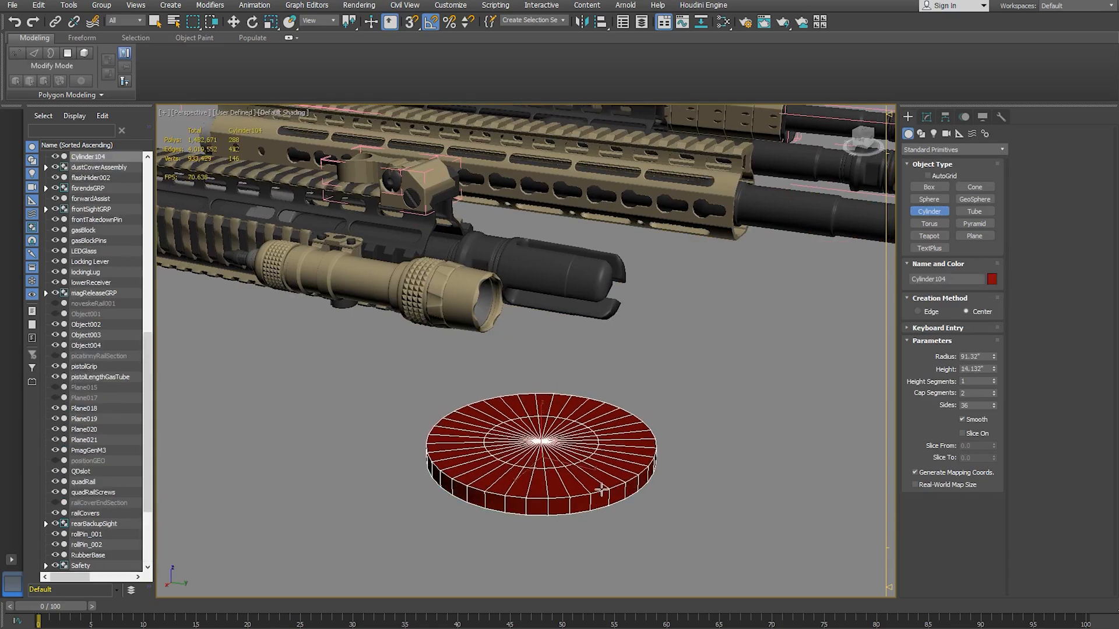
{"action": "left_click", "coordinate": [605, 496]}
{"action": "middle_click_drag", "start_coordinate": [619, 500], "coordinate": [587, 479], "text": "alt"}
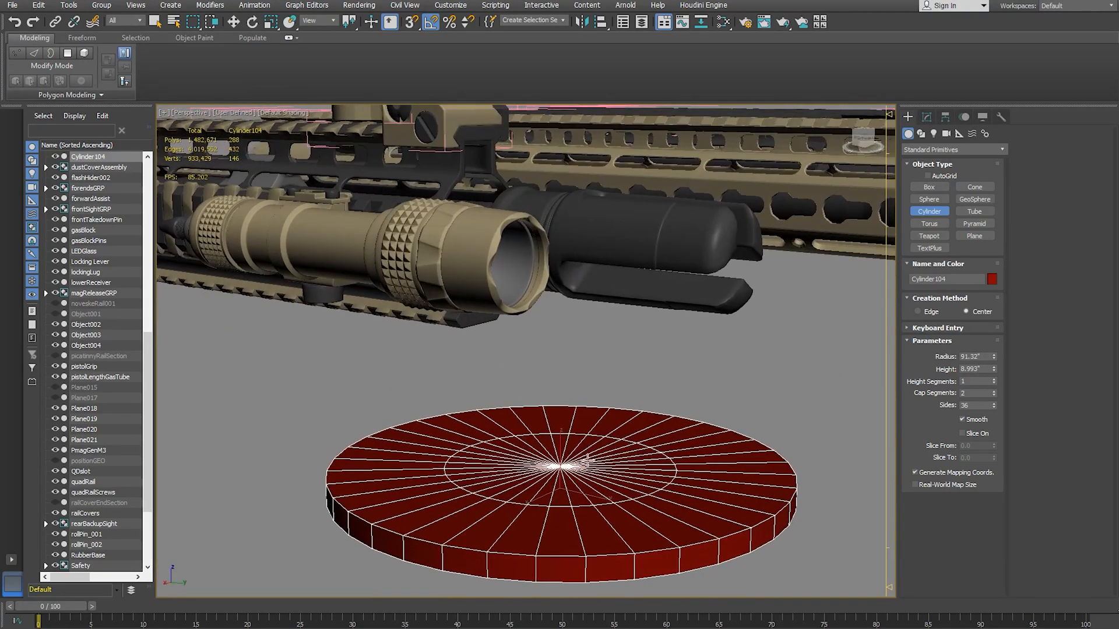
- Rotate the cylinder upright to face along the barrel and align its pivot with Sphere001's pivot in X, Y and Z
{"action": "key", "text": "e"}
{"action": "left_click_drag", "start_coordinate": [581, 458], "coordinate": [597, 518]}
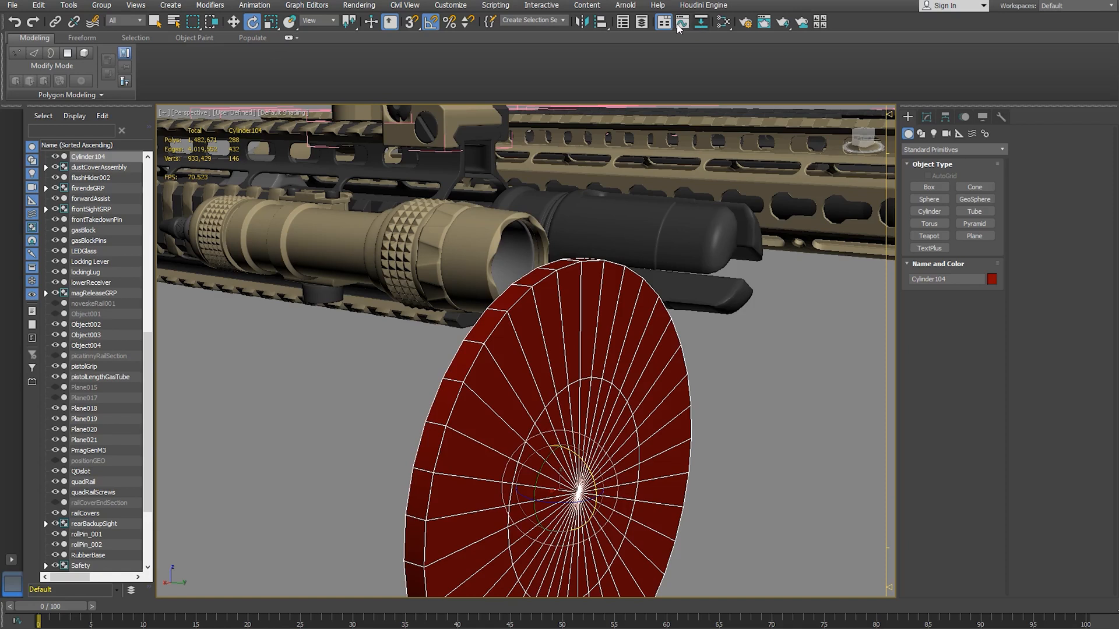
{"action": "left_click", "coordinate": [601, 22]}
{"action": "left_click", "coordinate": [524, 268]}
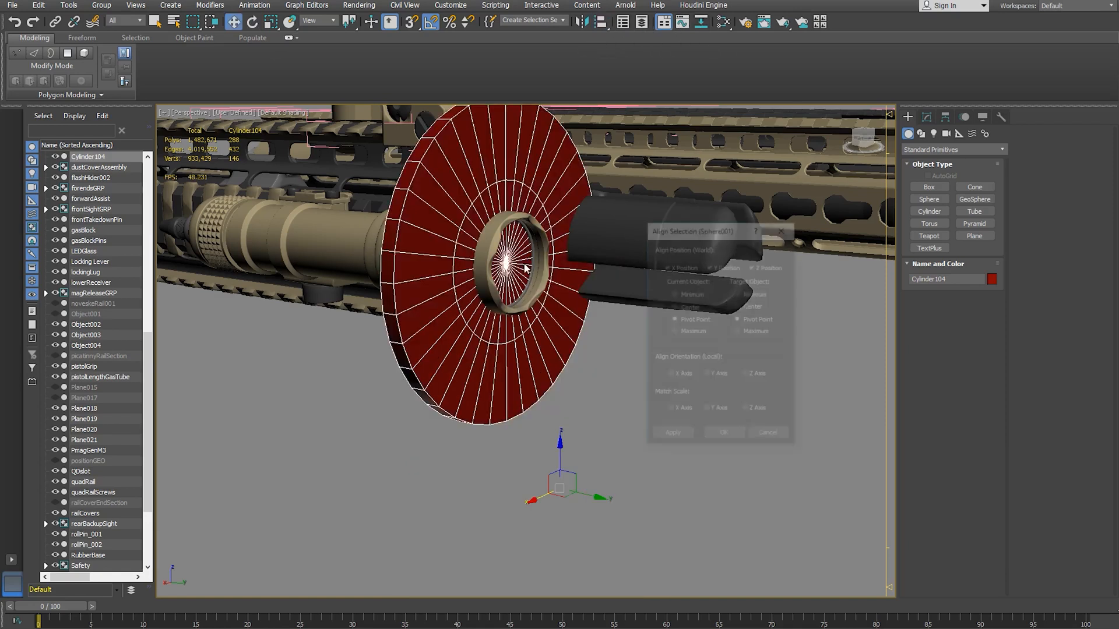
{"action": "left_click", "coordinate": [723, 433]}
- Scale the cylinder down uniformly to lens size and move it forward into the flashlight's front opening
{"action": "middle_click_drag", "start_coordinate": [513, 302], "coordinate": [501, 348]}
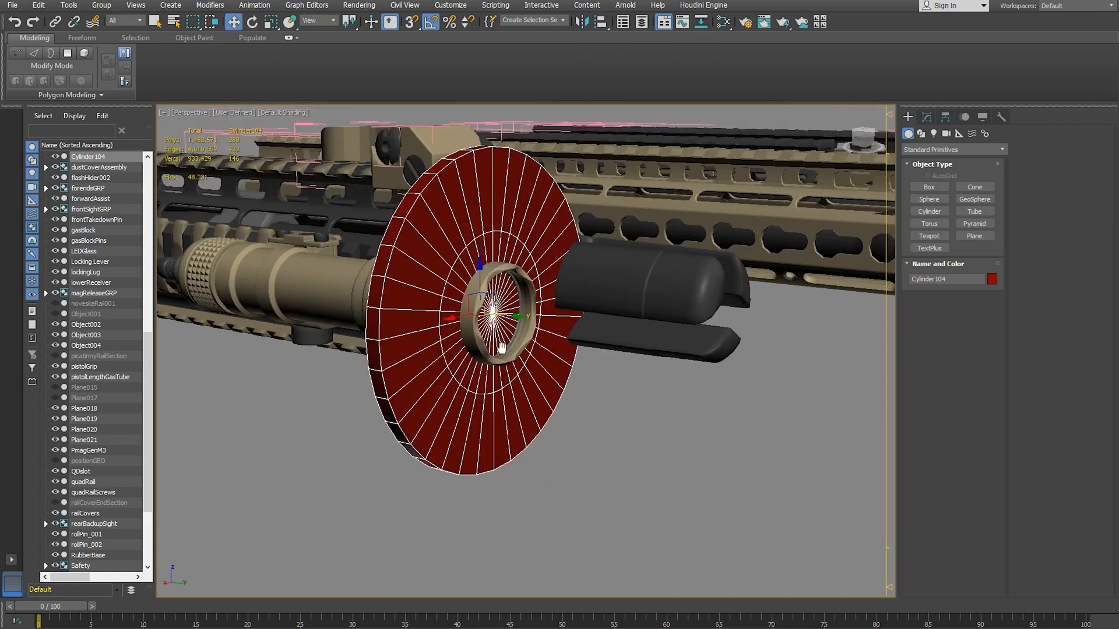
{"action": "scroll", "coordinate": [501, 348], "scroll_direction": "up", "scroll_amount": 5}
{"action": "key", "text": "r"}
{"action": "left_click_drag", "start_coordinate": [462, 270], "coordinate": [277, 430]}
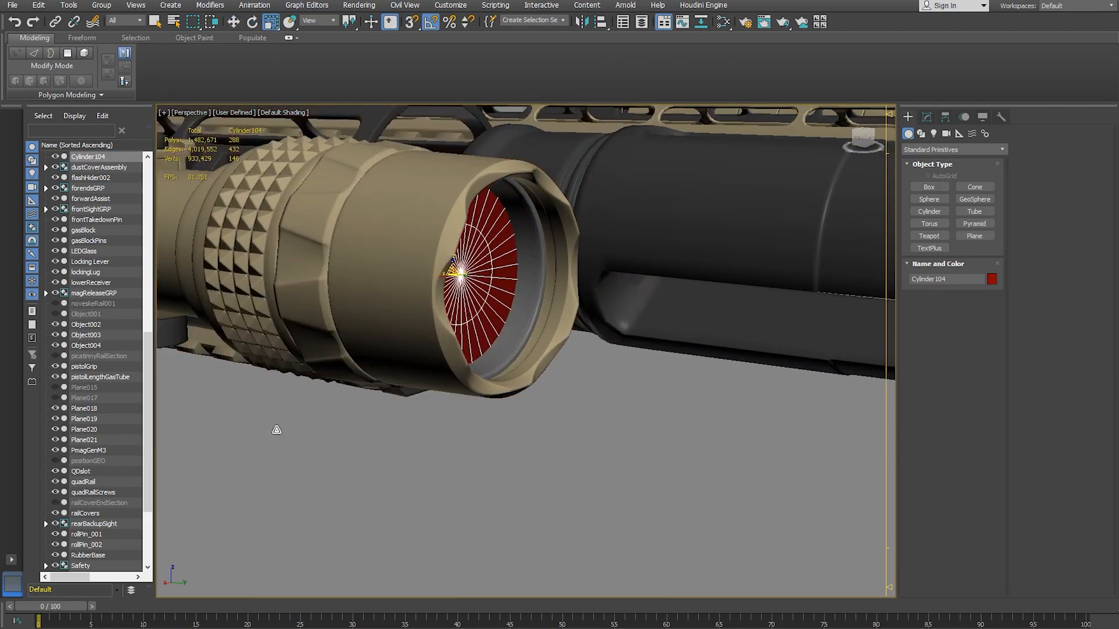
{"action": "key", "text": "w"}
{"action": "left_click_drag", "start_coordinate": [485, 278], "coordinate": [519, 285]}
{"action": "key", "text": "z"}
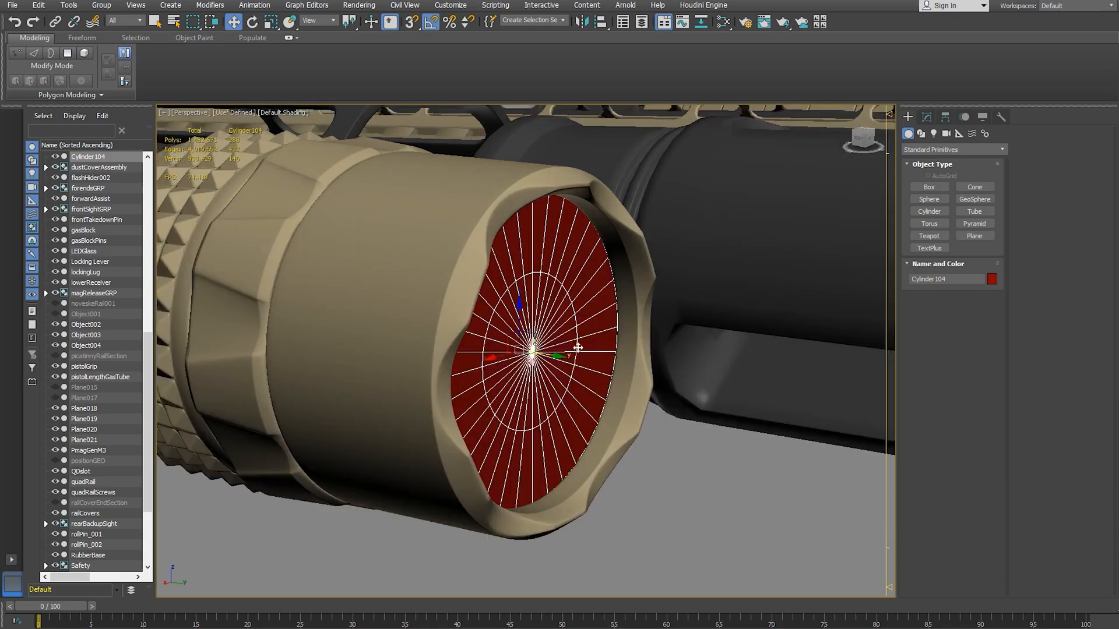
- In wireframe display, nudge the lens disc along the flashlight's axis and fine-tune its uniform scale to fit the inside of the bezel
{"action": "left_click_drag", "start_coordinate": [591, 347], "coordinate": [558, 346], "text": "alt"}
{"action": "scroll", "coordinate": [555, 345], "scroll_direction": "up", "scroll_amount": 3}
{"action": "middle_click_drag", "start_coordinate": [575, 318], "coordinate": [573, 317], "text": "alt"}
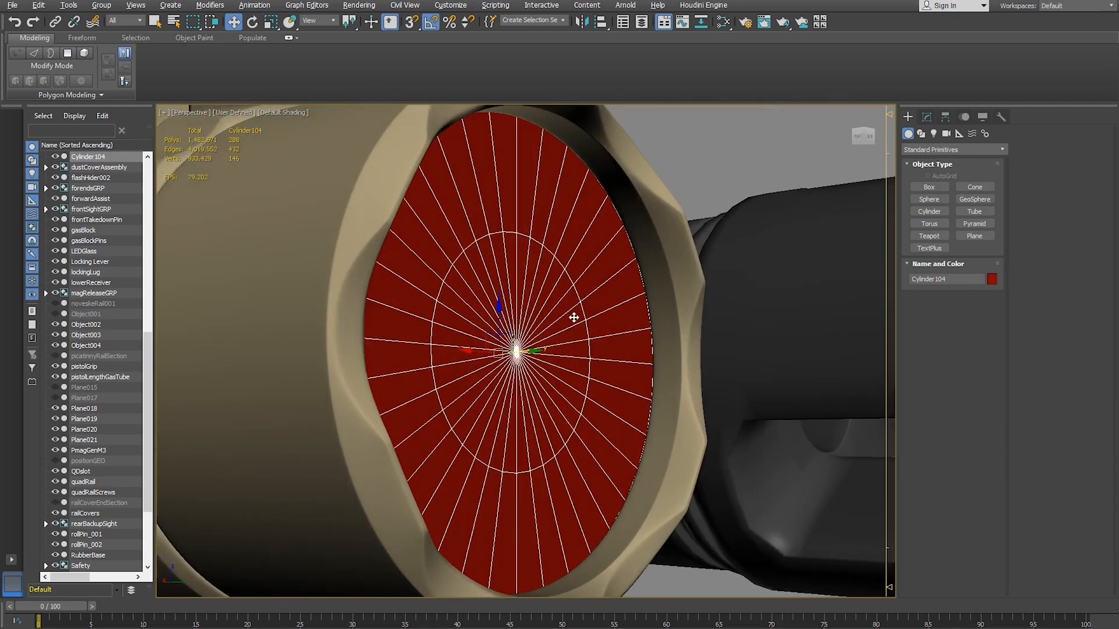
{"action": "key", "text": "r"}
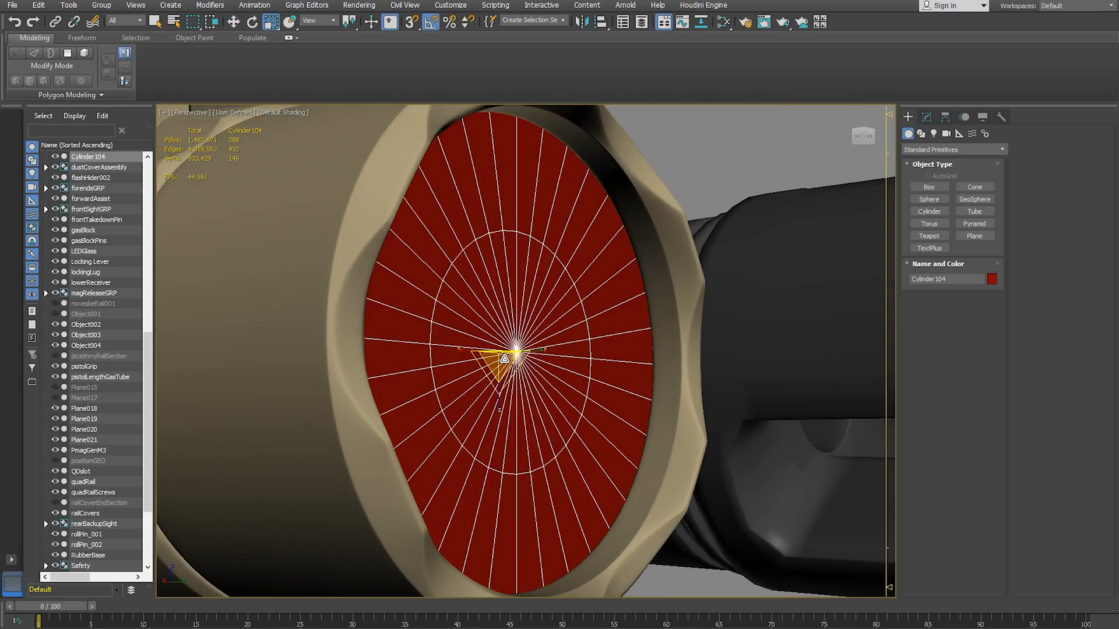
{"action": "middle_click_drag", "start_coordinate": [527, 355], "coordinate": [392, 395], "text": "alt"}
{"action": "key", "text": "F3"}
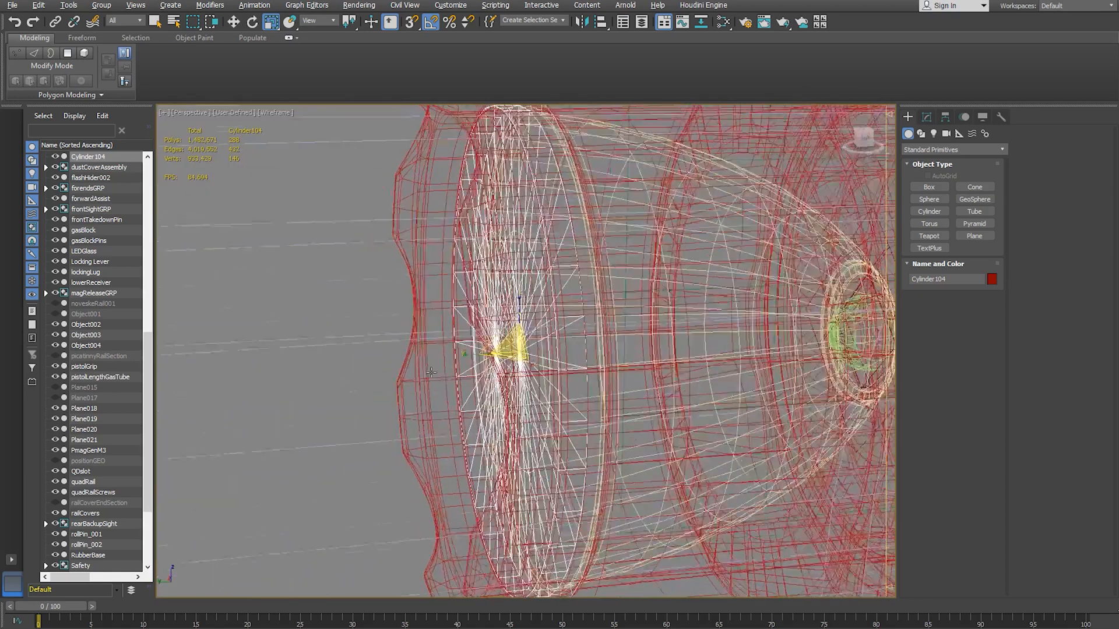
{"action": "middle_click_drag", "start_coordinate": [427, 379], "coordinate": [544, 312], "text": "alt"}
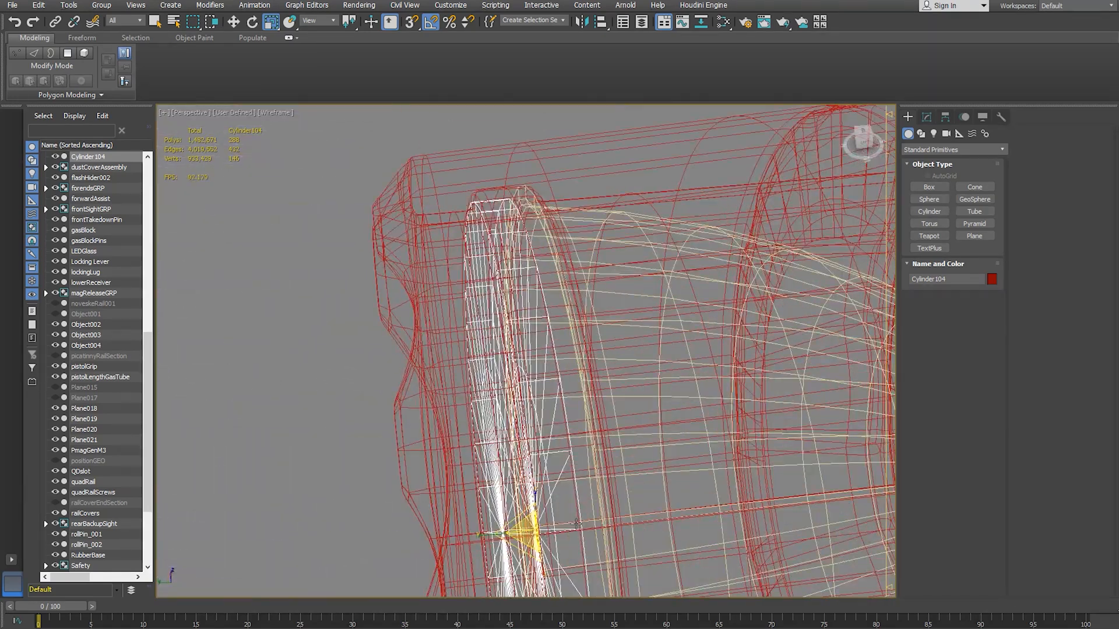
{"action": "key", "text": "w"}
{"action": "left_click_drag", "start_coordinate": [492, 535], "coordinate": [496, 535]}
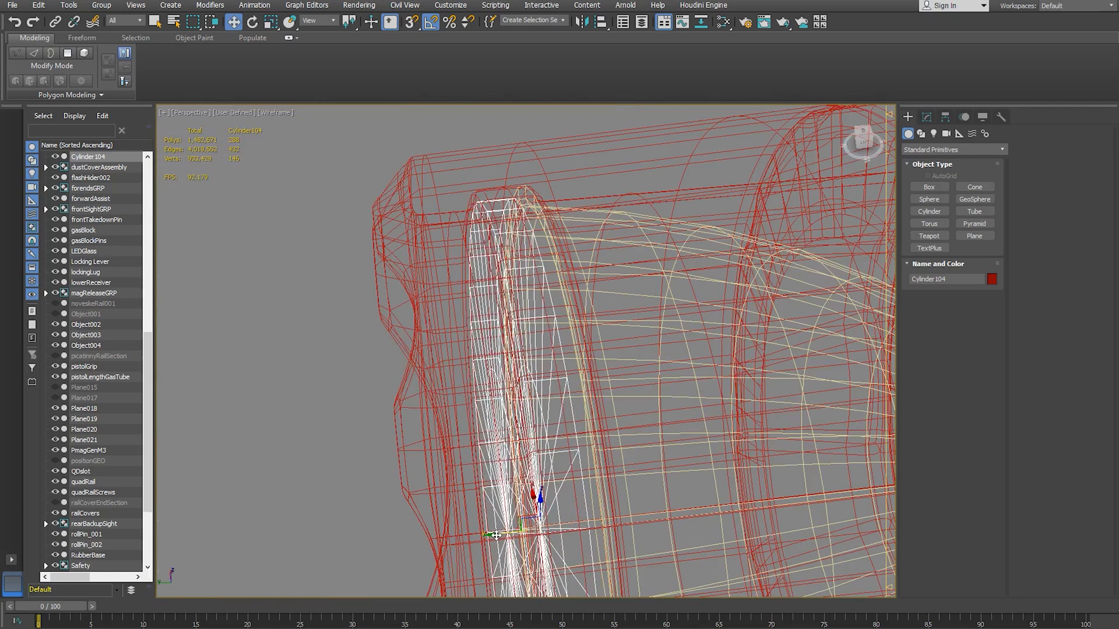
{"action": "key", "text": "r"}
{"action": "left_click_drag", "start_coordinate": [534, 533], "coordinate": [536, 532]}
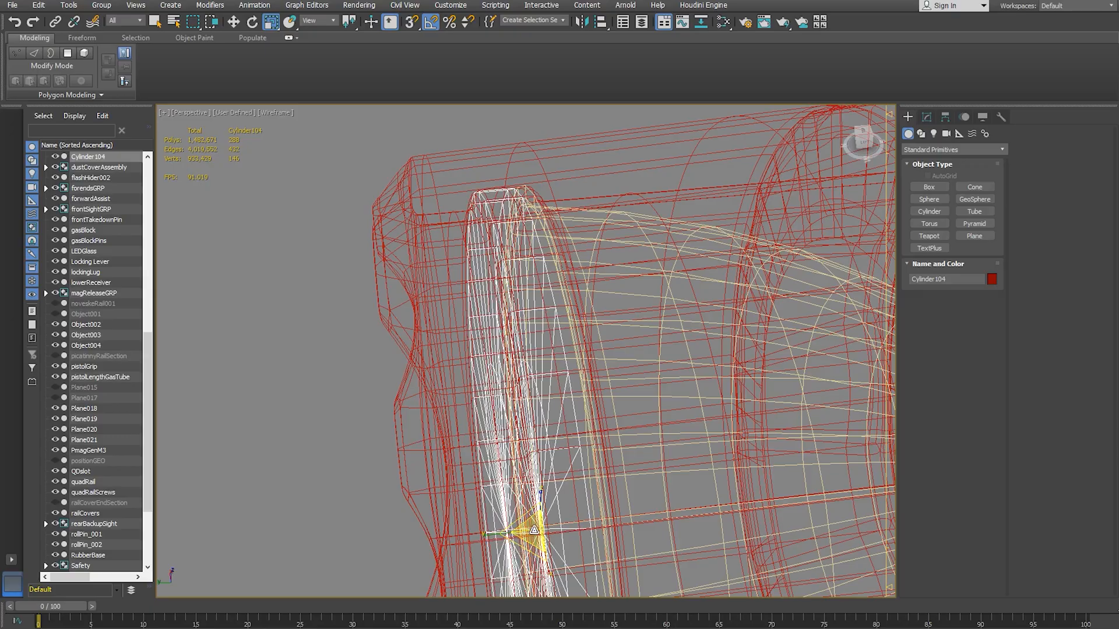
{"action": "left_click_drag", "start_coordinate": [531, 531], "coordinate": [530, 531]}
- Scale the lens disc down along the flashlight's axis to make it thinner
{"action": "middle_click_drag", "start_coordinate": [530, 530], "coordinate": [608, 555], "text": "alt"}
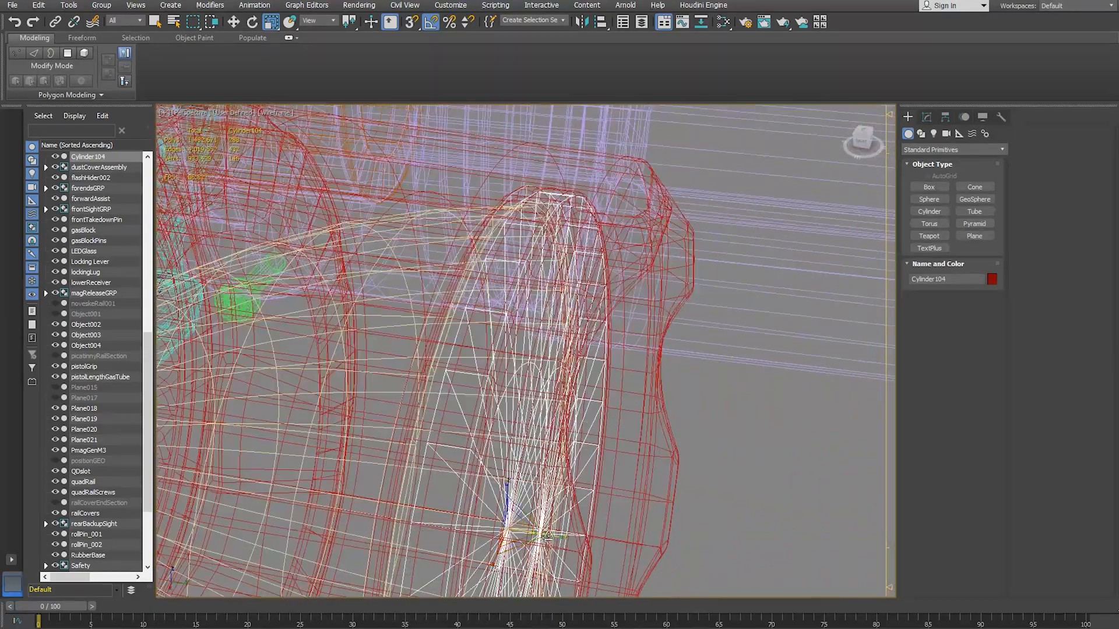
{"action": "left_click_drag", "start_coordinate": [561, 536], "coordinate": [553, 534]}
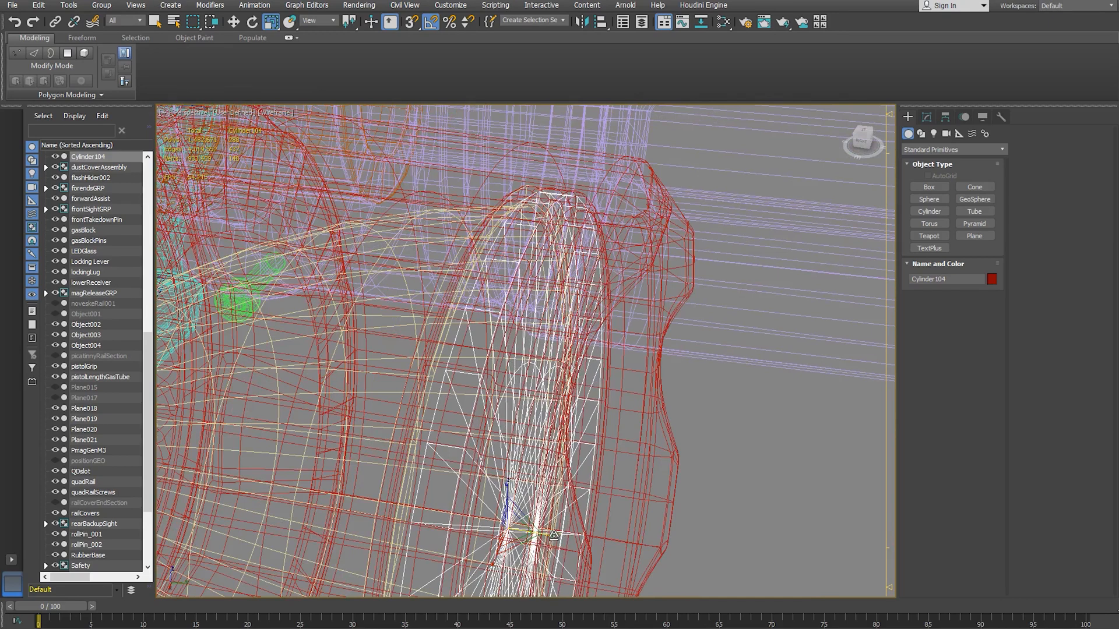
{"action": "middle_click_drag", "start_coordinate": [508, 496], "coordinate": [538, 513], "text": "alt"}
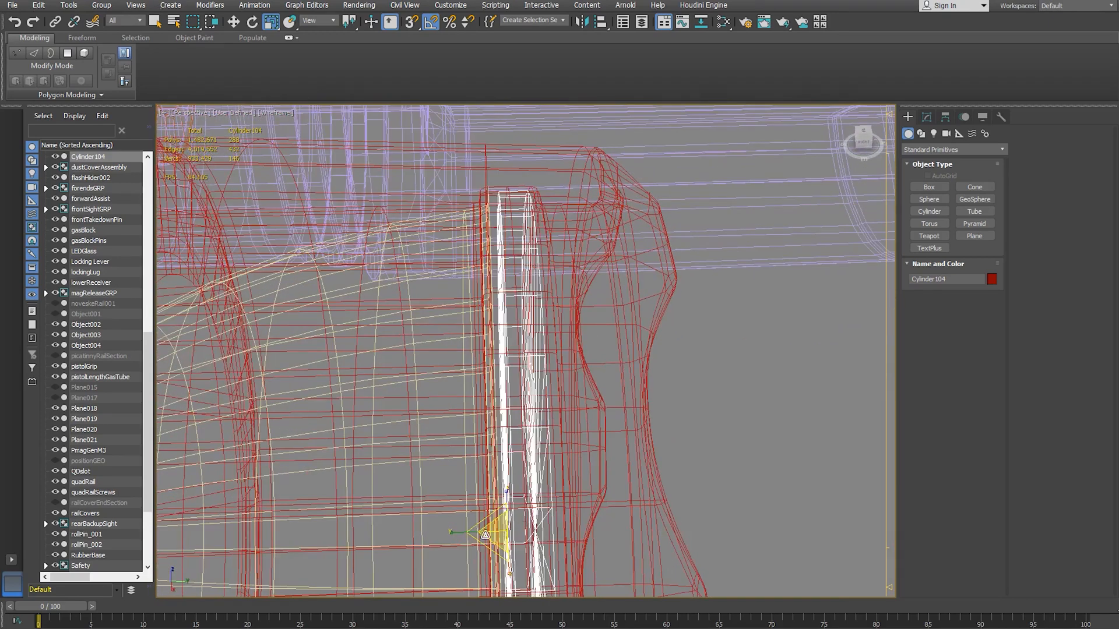
{"action": "left_click_drag", "start_coordinate": [455, 534], "coordinate": [461, 533]}
- Move the thinned lens disc along the flashlight's axis to seat it against the reflector's front rim, checking its fit in shaded and wireframe display
{"action": "key", "text": "w"}
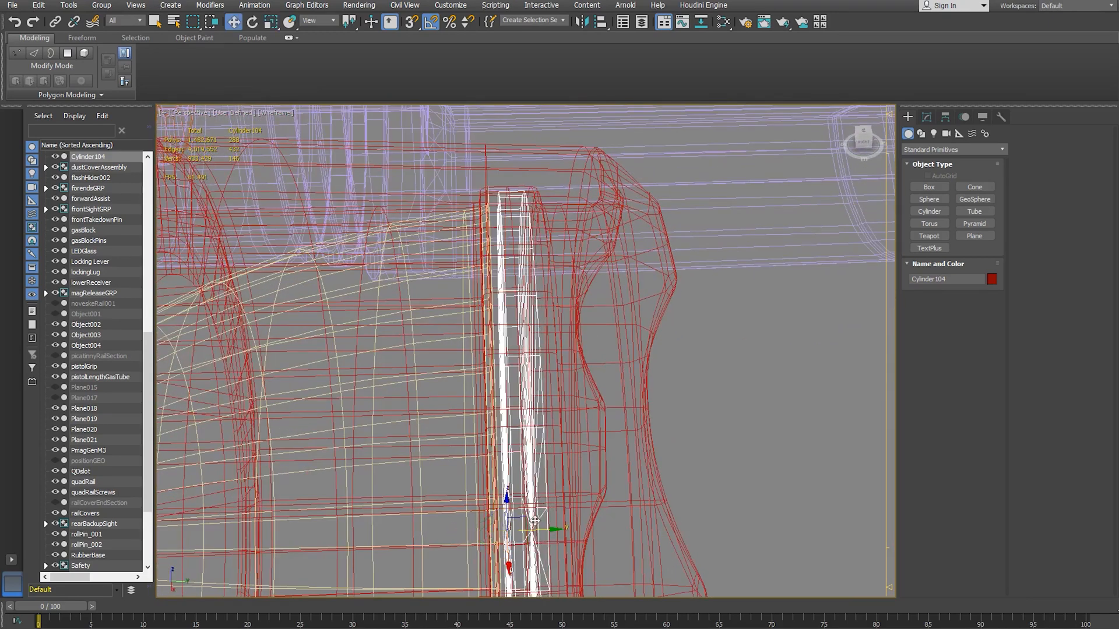
{"action": "left_click_drag", "start_coordinate": [548, 530], "coordinate": [559, 530]}
{"action": "middle_click_drag", "start_coordinate": [558, 530], "coordinate": [507, 468], "text": "alt"}
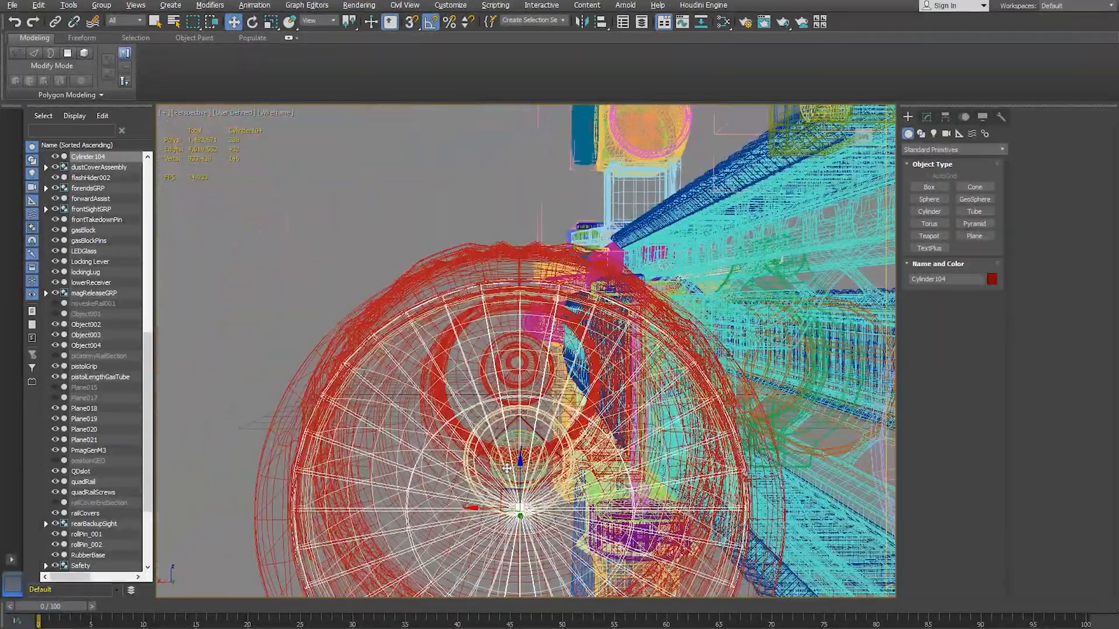
{"action": "middle_click_drag", "start_coordinate": [509, 425], "coordinate": [559, 495], "text": "alt"}
{"action": "key", "text": "F3"}
{"action": "scroll", "coordinate": [550, 425], "scroll_direction": "down", "scroll_amount": 3}
{"action": "left_click_drag", "start_coordinate": [562, 484], "coordinate": [557, 483]}
{"action": "middle_click_drag", "start_coordinate": [620, 422], "coordinate": [465, 433], "text": "alt"}
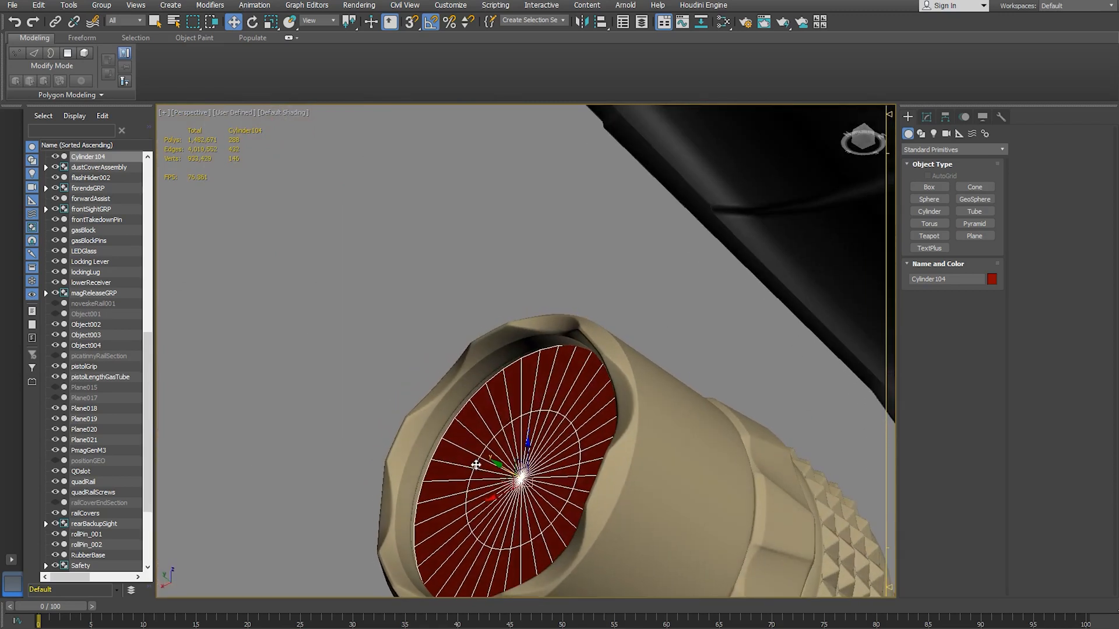
{"action": "left_click_drag", "start_coordinate": [496, 464], "coordinate": [497, 461]}
{"action": "key", "text": "F3"}
{"action": "mouse_move", "coordinate": [495, 461]}
{"action": "middle_mouse_down", "text": "alt"}
{"action": "mouse_move", "coordinate": [443, 510]}
{"action": "mouse_move", "coordinate": [466, 433]}
{"action": "mouse_move", "coordinate": [488, 437]}
{"action": "mouse_move", "coordinate": [517, 471]}
{"action": "middle_mouse_up", "text": "alt"}
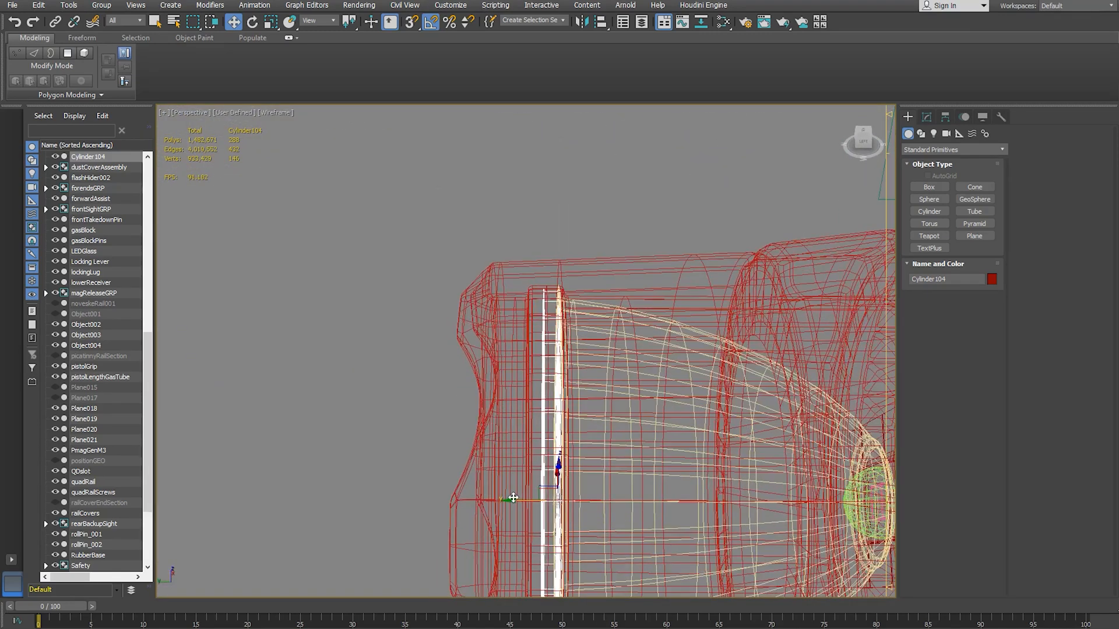
{"action": "middle_click_drag", "start_coordinate": [513, 499], "coordinate": [620, 434], "text": "alt"}
- Isolate the lens disc from the rest of the rifle and return the viewport to shaded display
{"action": "right_click", "coordinate": [620, 434]}
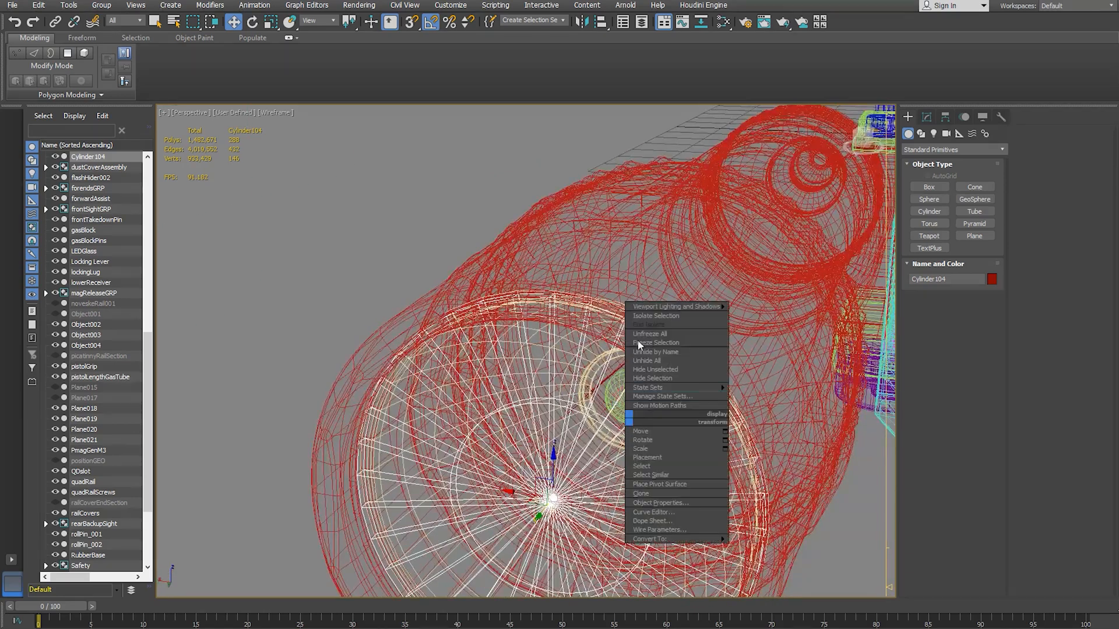
{"action": "left_click", "coordinate": [651, 315]}
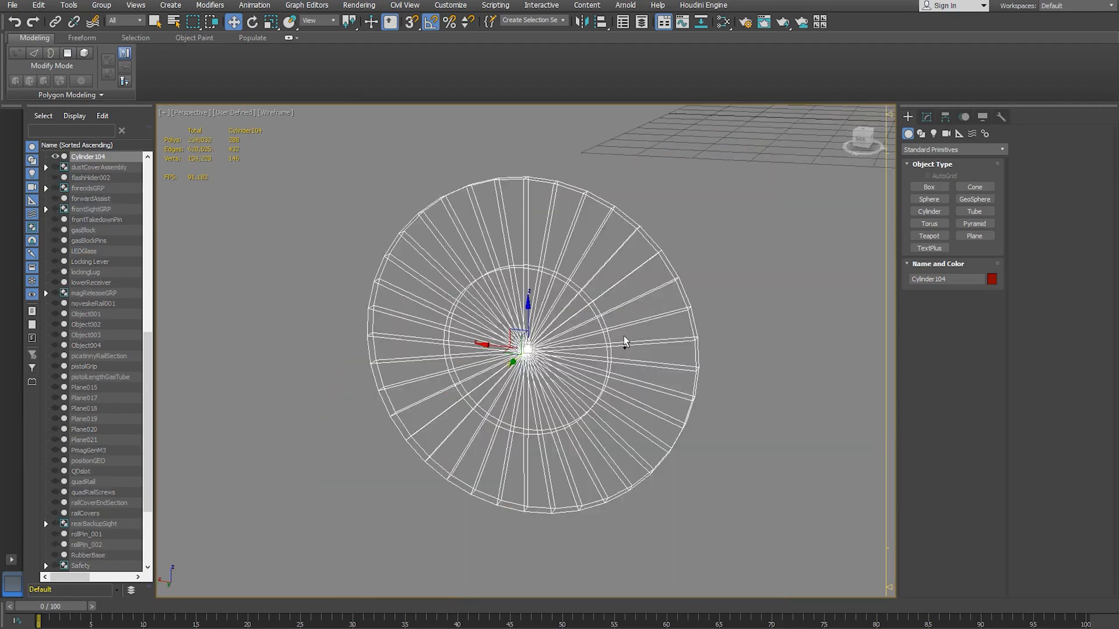
{"action": "mouse_move", "coordinate": [577, 386]}
{"action": "middle_mouse_down"}
{"action": "mouse_move", "coordinate": [599, 393]}
{"action": "mouse_move", "coordinate": [604, 380]}
{"action": "mouse_move", "coordinate": [563, 372]}
{"action": "mouse_move", "coordinate": [519, 395]}
{"action": "mouse_move", "coordinate": [577, 393]}
{"action": "mouse_move", "coordinate": [479, 393]}
{"action": "mouse_move", "coordinate": [522, 401]}
{"action": "middle_mouse_up"}
{"action": "key", "text": "F3"}
{"action": "scroll", "coordinate": [477, 326], "scroll_direction": "up", "scroll_amount": 3}
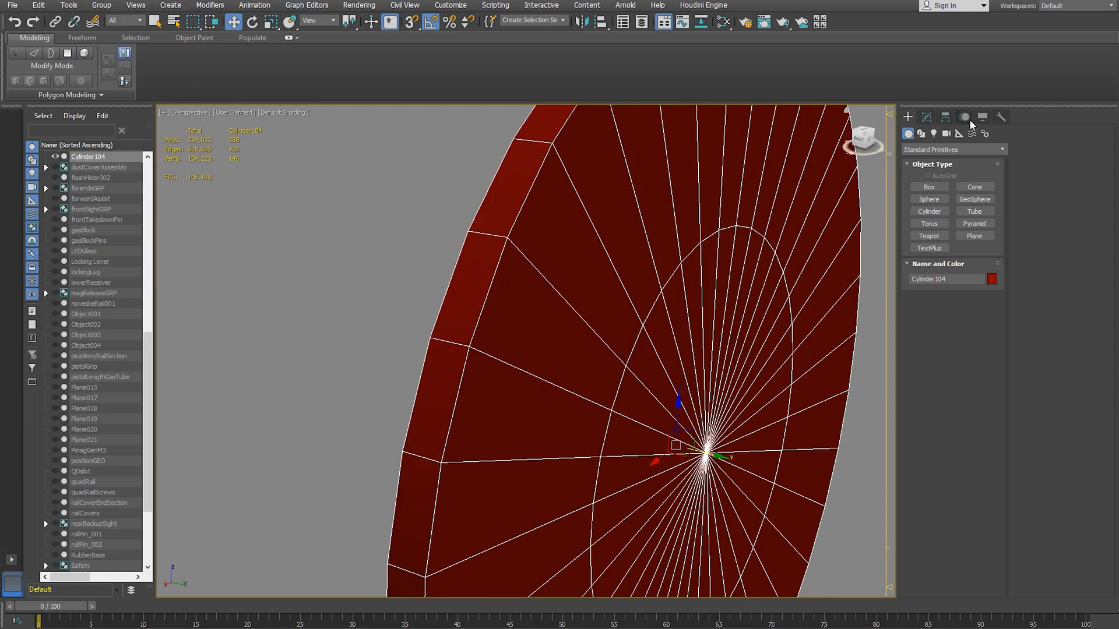
- Convert the lens disc Cylinder104 to an Editable Poly
{"action": "left_click", "coordinate": [926, 117]}
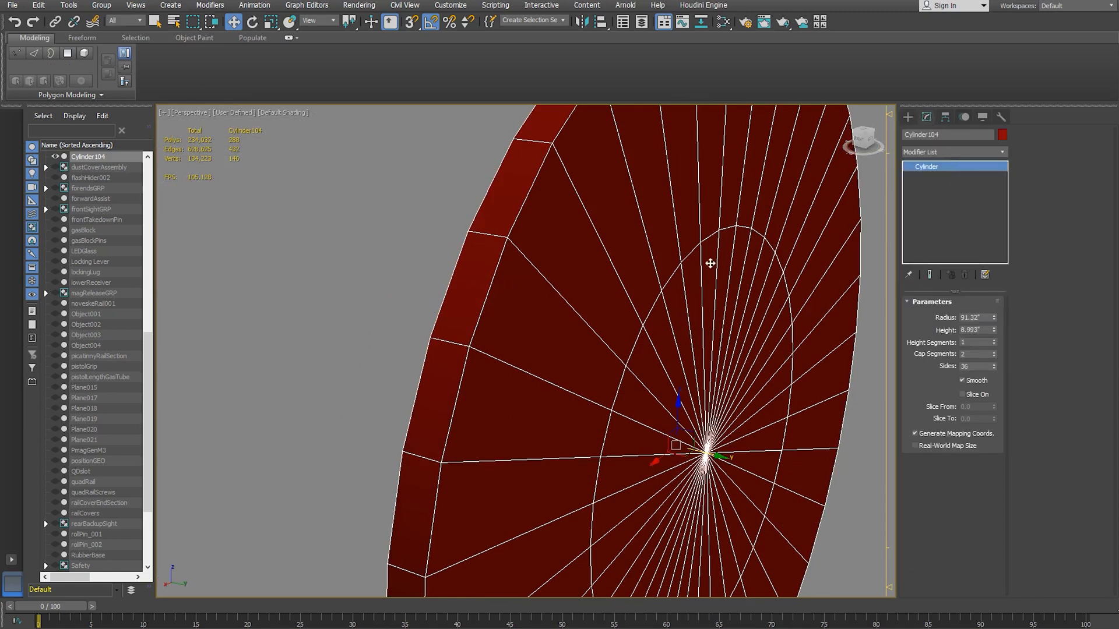
{"action": "right_click", "coordinate": [976, 172]}
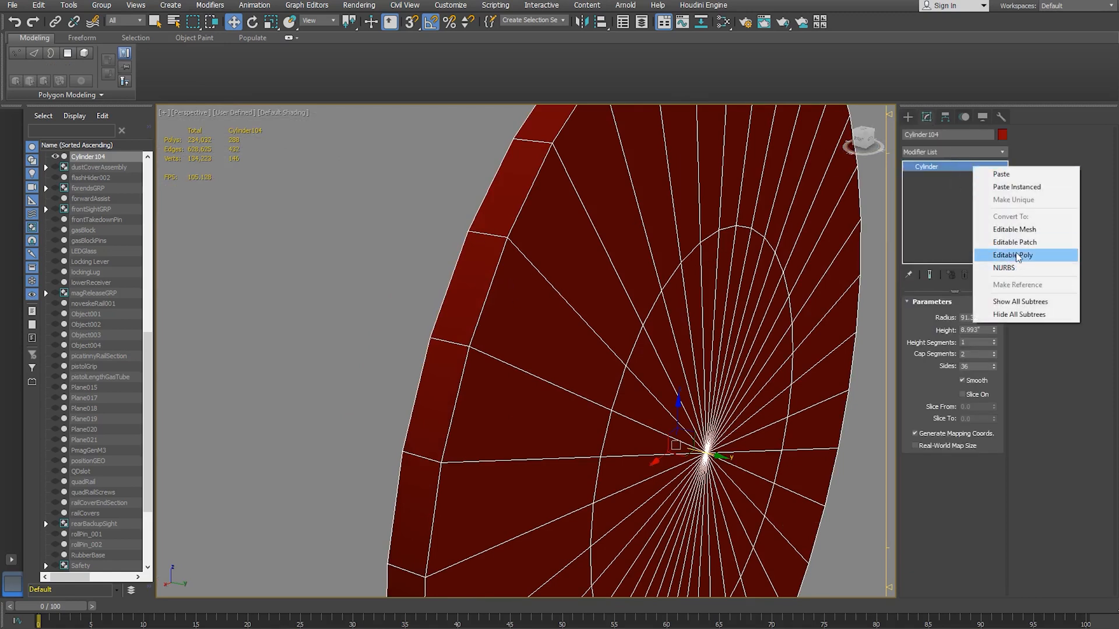
{"action": "left_click", "coordinate": [991, 252]}
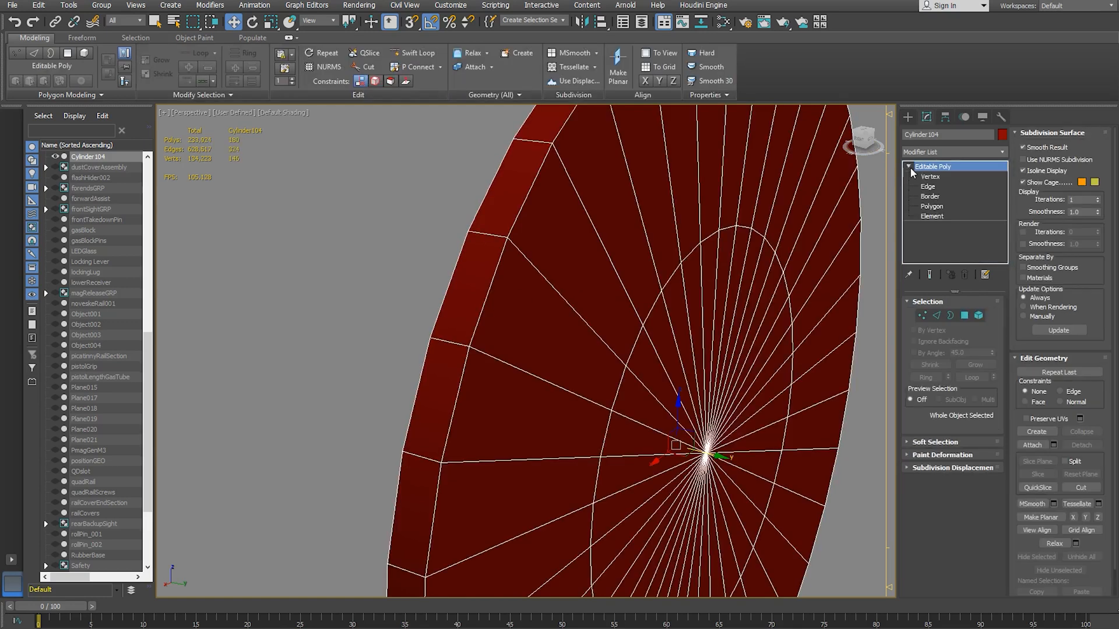
- Chamfer the lens disc's two outer rim edge loops by 0.468 inches
{"action": "left_click", "coordinate": [928, 186]}
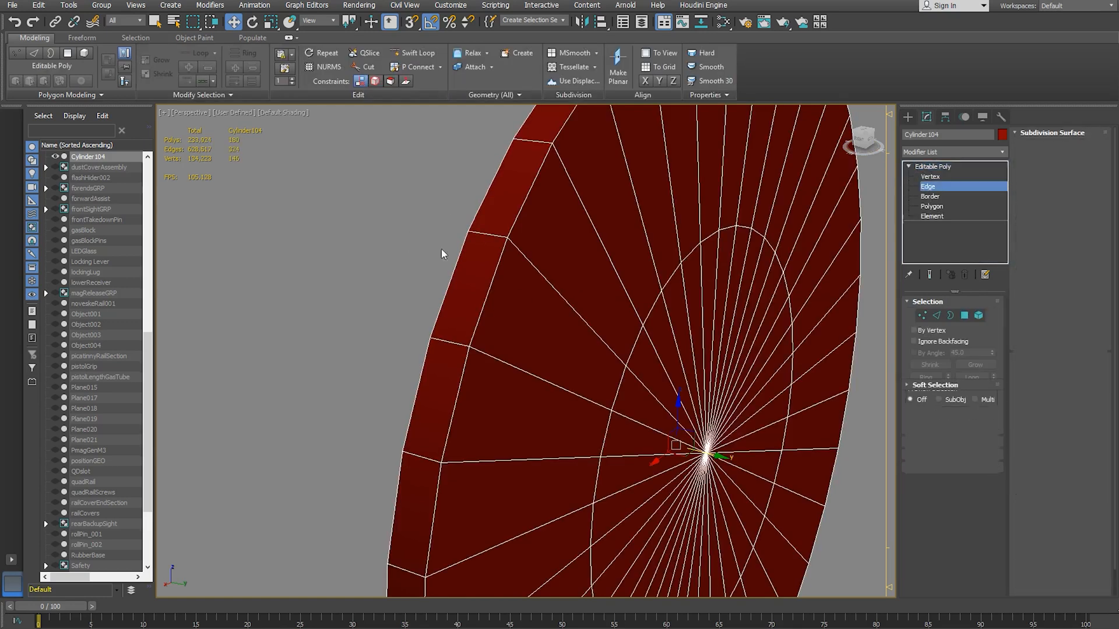
{"action": "double_click", "coordinate": [472, 284]}
{"action": "double_click", "coordinate": [457, 268], "text": "ctrl"}
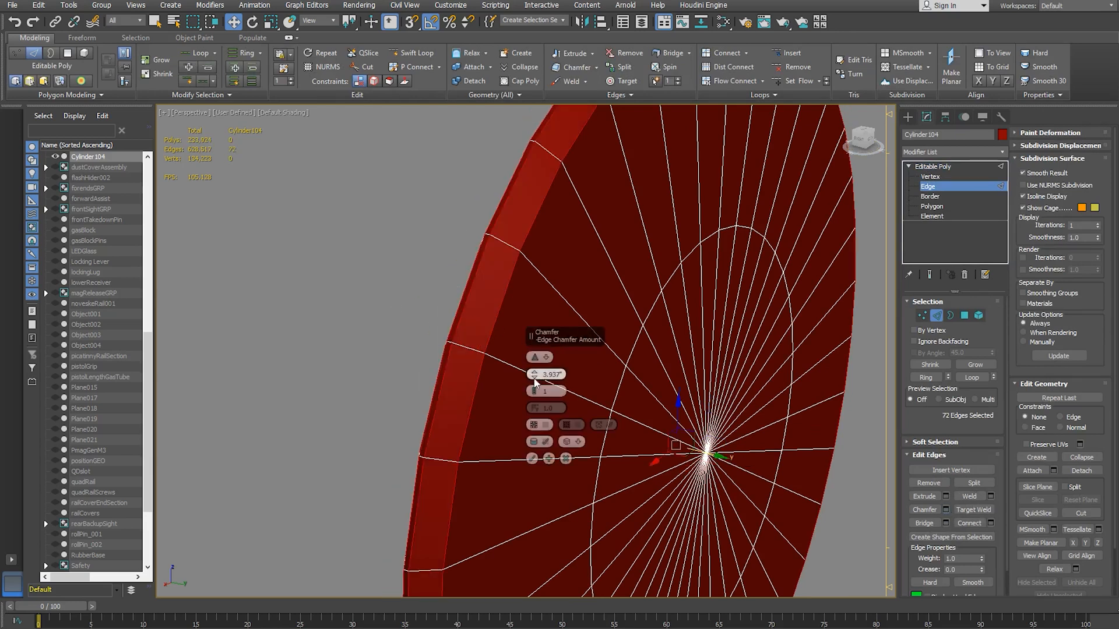
{"action": "right_click", "coordinate": [535, 378]}
{"action": "left_click", "coordinate": [534, 372]}
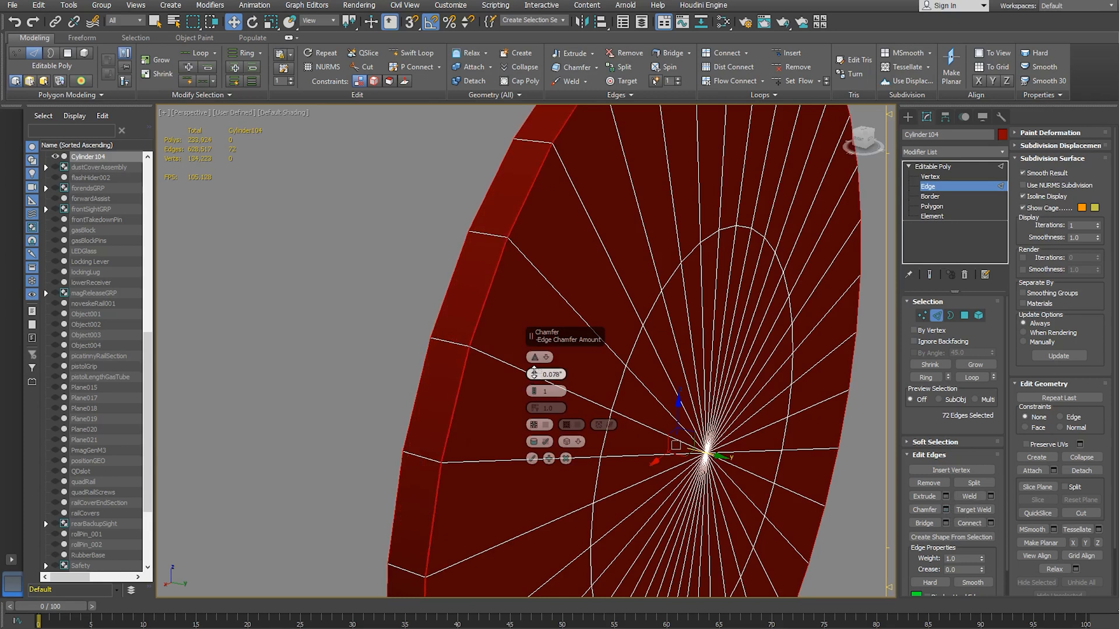
{"action": "left_click", "coordinate": [534, 374]}
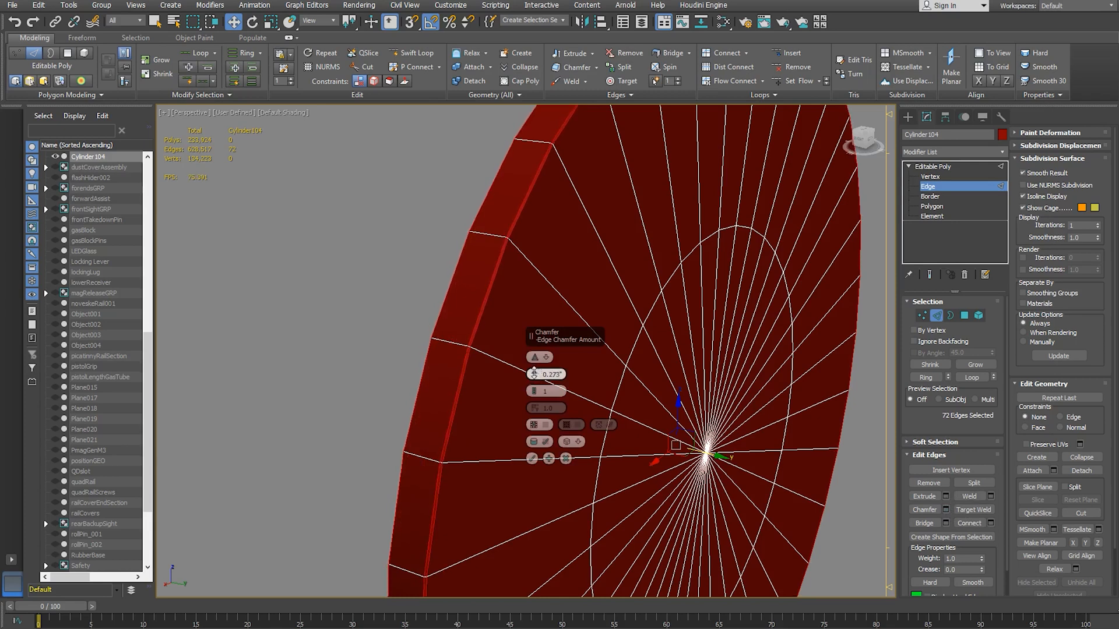
{"action": "left_click", "coordinate": [534, 373]}
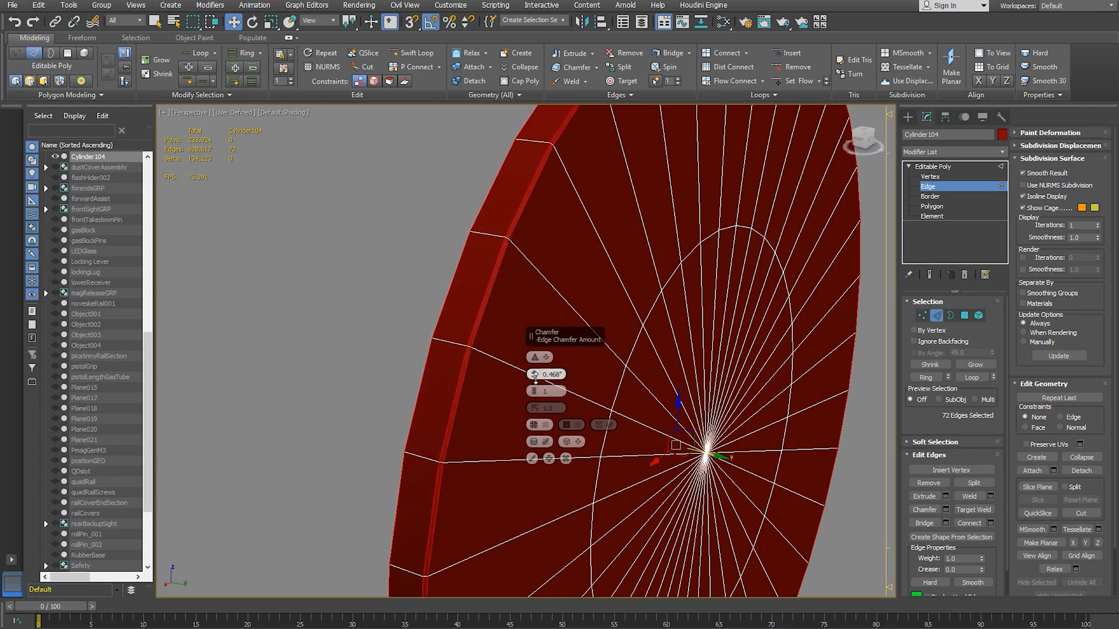
{"action": "left_click", "coordinate": [532, 459]}
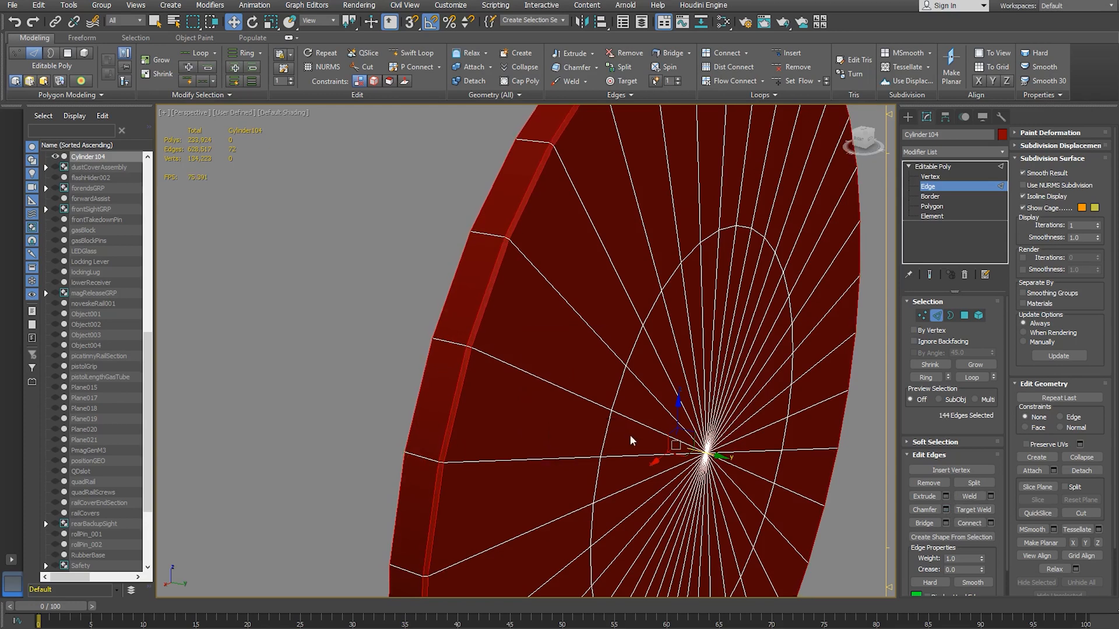
{"action": "scroll", "coordinate": [604, 361], "scroll_direction": "down", "scroll_amount": 5}
{"action": "middle_click_drag", "start_coordinate": [605, 359], "coordinate": [593, 385], "text": "alt"}
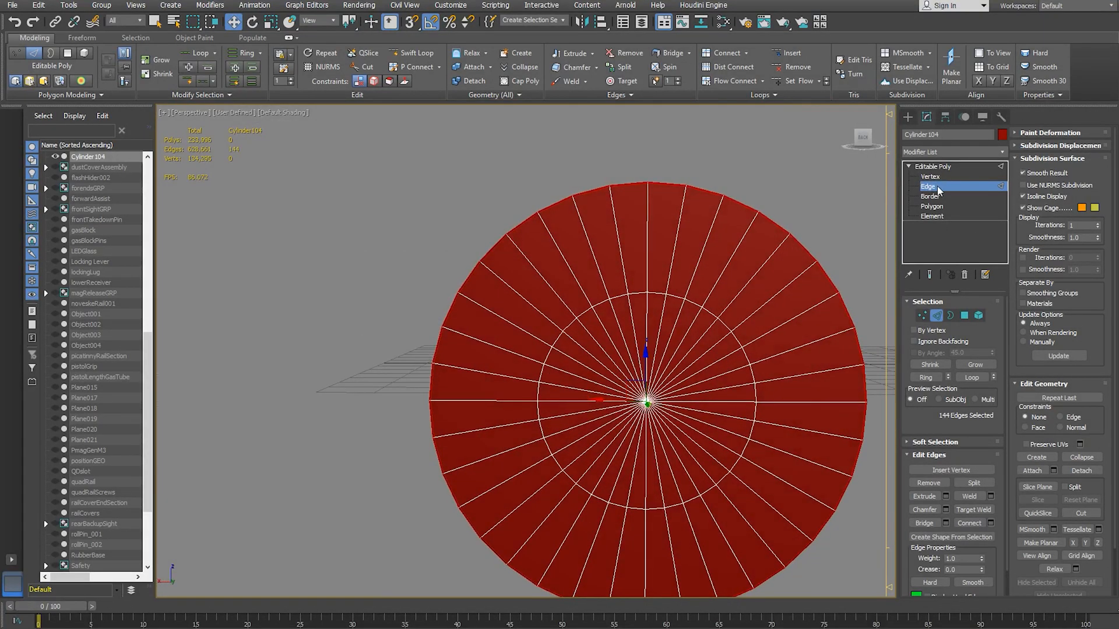
{"action": "left_click", "coordinate": [956, 167]}
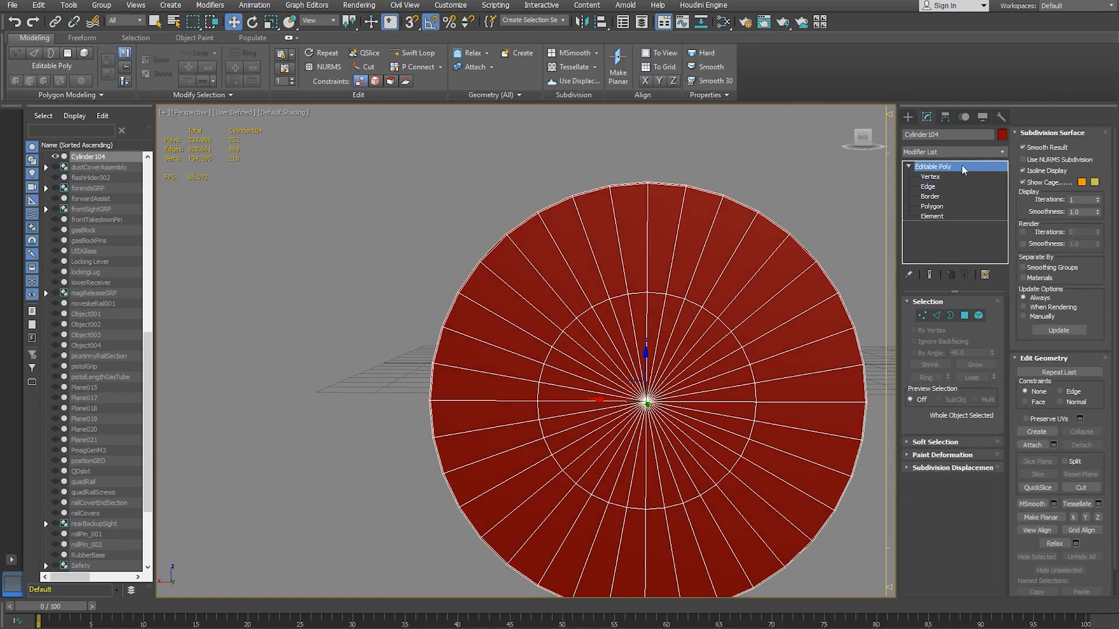
- Rename the lens disc as flashlightGlass
{"action": "middle_click_drag", "start_coordinate": [558, 275], "coordinate": [637, 270], "text": "alt"}
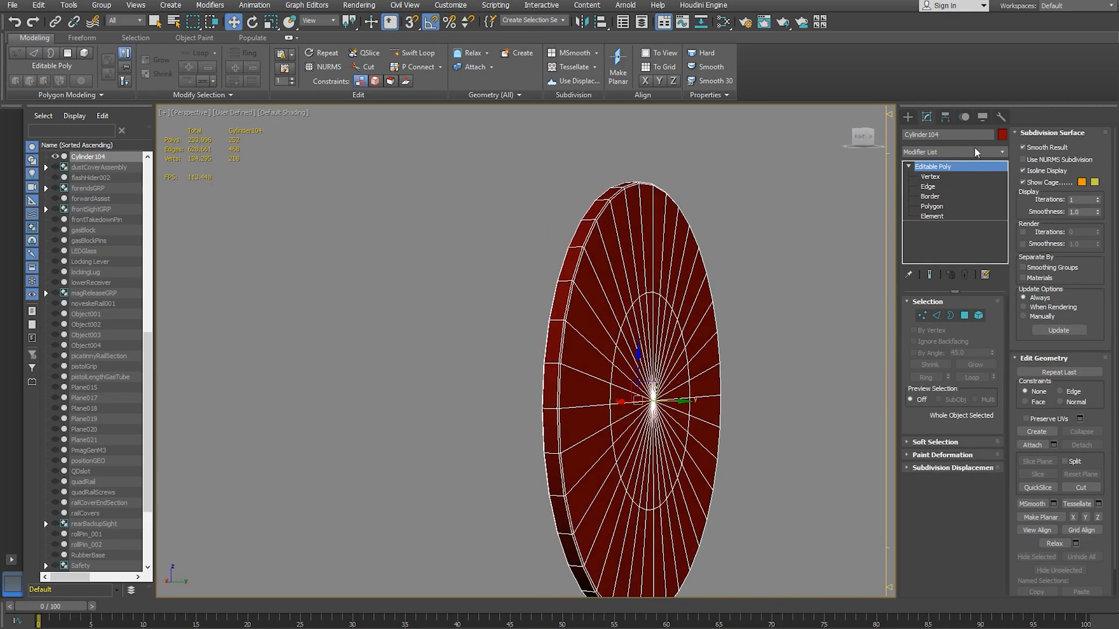
{"action": "left_click", "coordinate": [933, 135]}
{"action": "type", "text": "flashlightGlass"}
{"action": "key", "text": "Return"}
- Connect the ring of outer radial edges on one face of the disc with one segment and a slide of 82
{"action": "middle_click_drag", "start_coordinate": [601, 353], "coordinate": [592, 387], "text": "alt"}
{"action": "scroll", "coordinate": [617, 385], "scroll_direction": "up", "scroll_amount": 6}
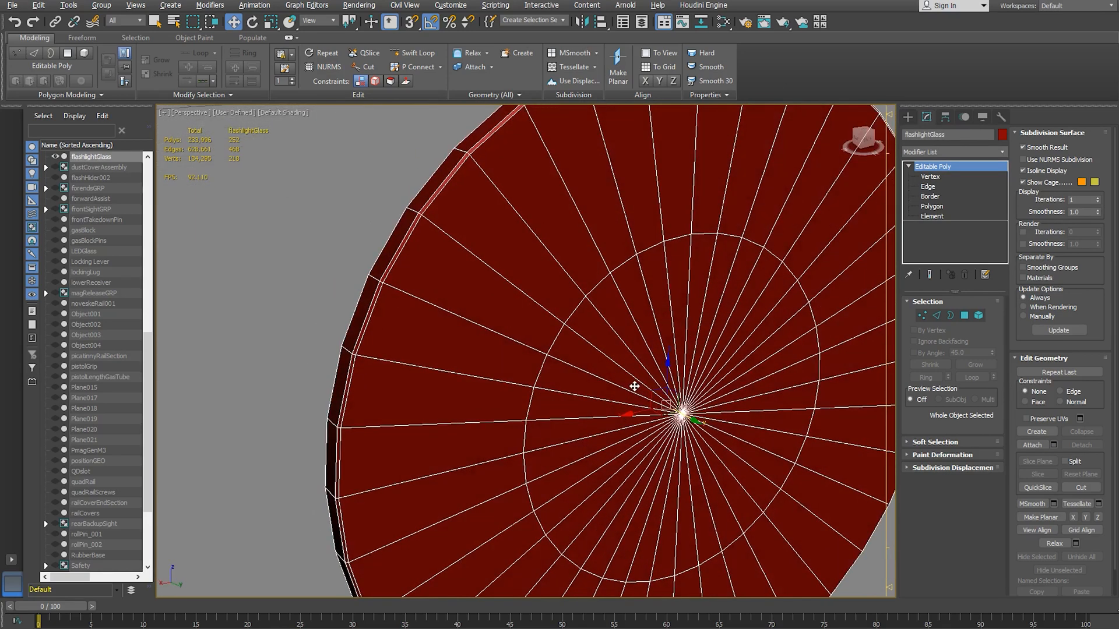
{"action": "middle_click_drag", "start_coordinate": [637, 350], "coordinate": [584, 318], "text": "alt"}
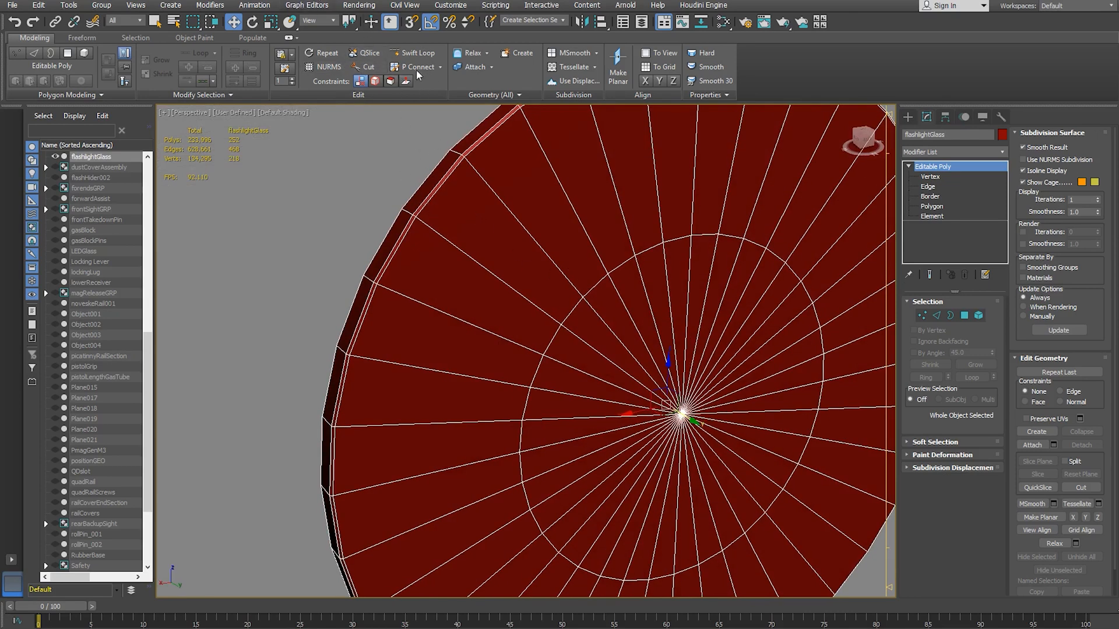
{"action": "left_click", "coordinate": [917, 187]}
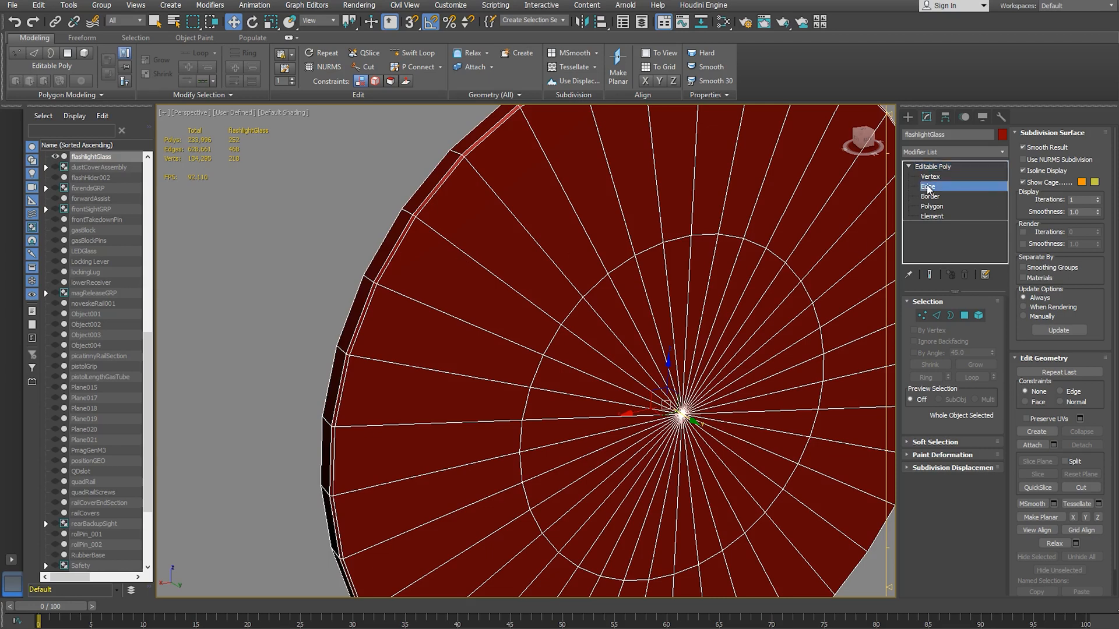
{"action": "left_click", "coordinate": [445, 238]}
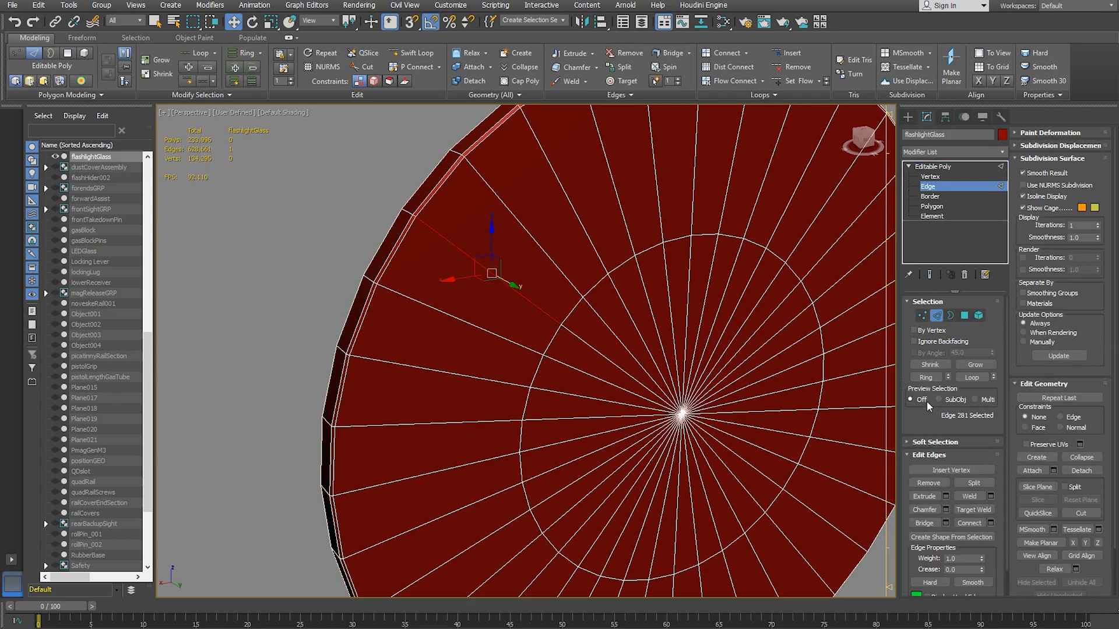
{"action": "left_click", "coordinate": [926, 378]}
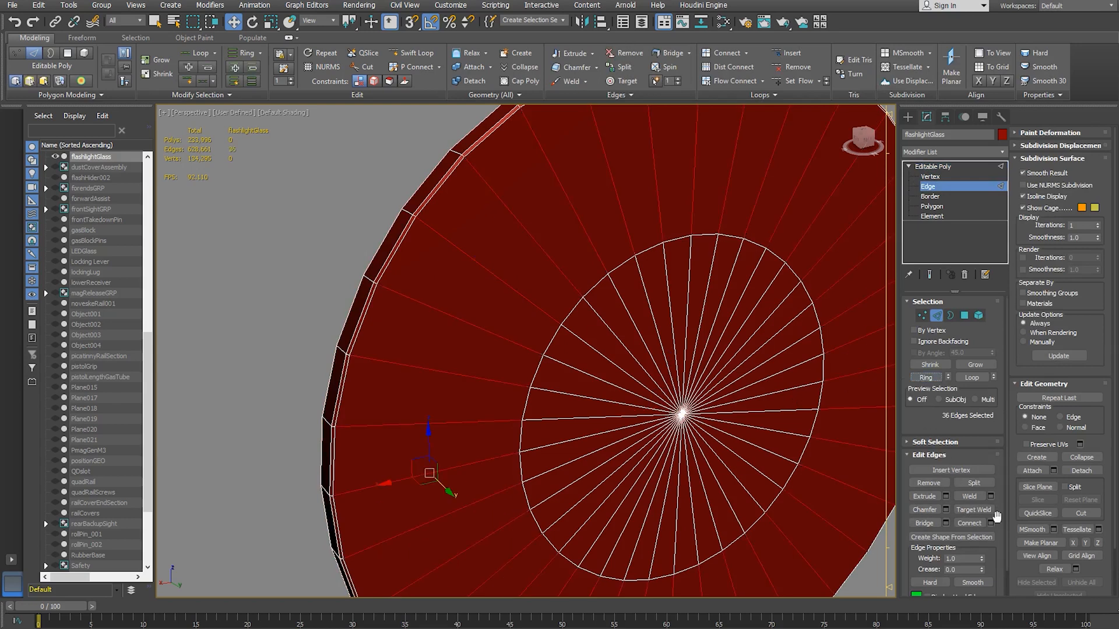
{"action": "left_click", "coordinate": [990, 523]}
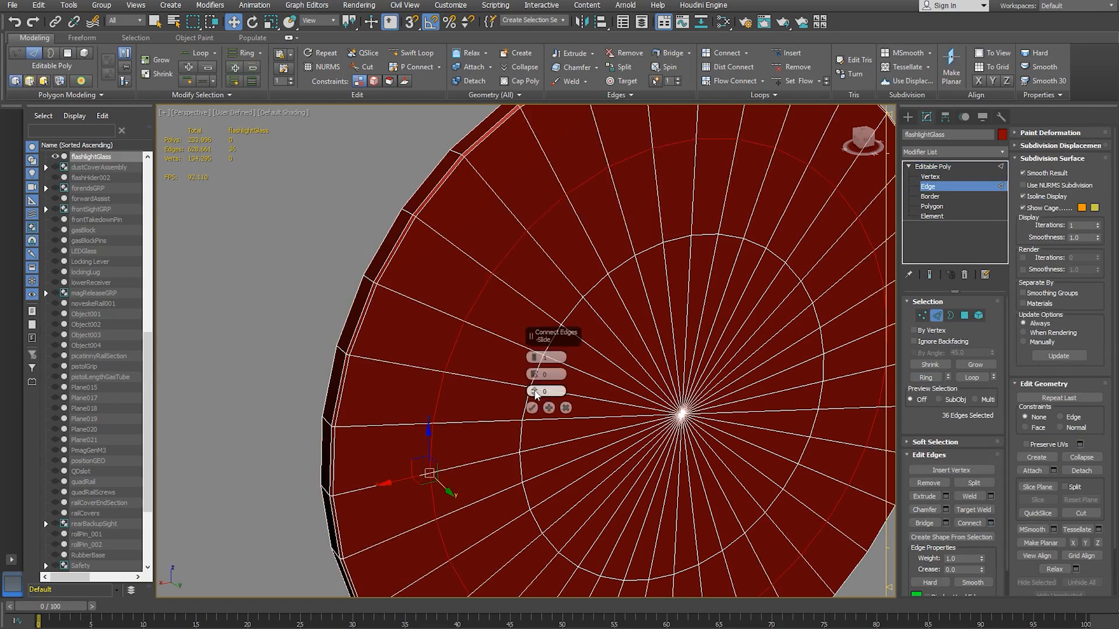
{"action": "left_click_drag", "start_coordinate": [534, 392], "coordinate": [592, 202]}
{"action": "middle_click_drag", "start_coordinate": [465, 286], "coordinate": [708, 330], "text": "alt"}
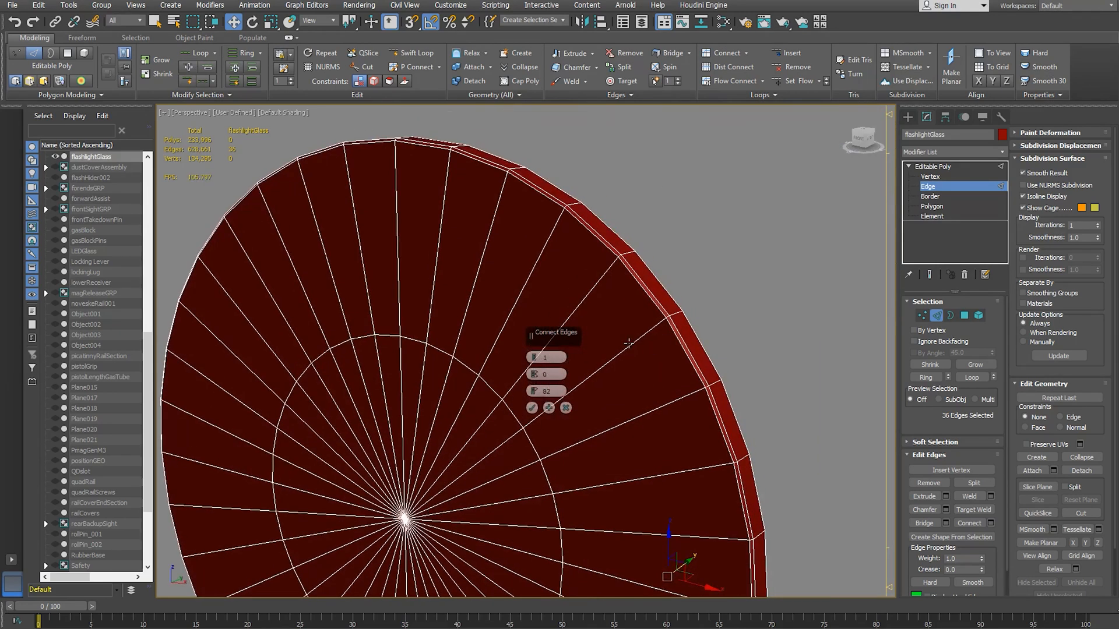
{"action": "left_click", "coordinate": [926, 378]}
{"action": "key", "text": "ctrl+z"}
{"action": "middle_click_drag", "start_coordinate": [648, 439], "coordinate": [504, 423], "text": "alt"}
{"action": "left_click", "coordinate": [548, 407]}
- Connect the ring of outer radial edges on the disc's opposite face with one segment and a slide of -82
{"action": "middle_click_drag", "start_coordinate": [428, 406], "coordinate": [568, 396], "text": "alt"}
{"action": "left_click", "coordinate": [597, 315]}
{"action": "left_click", "coordinate": [926, 377]}
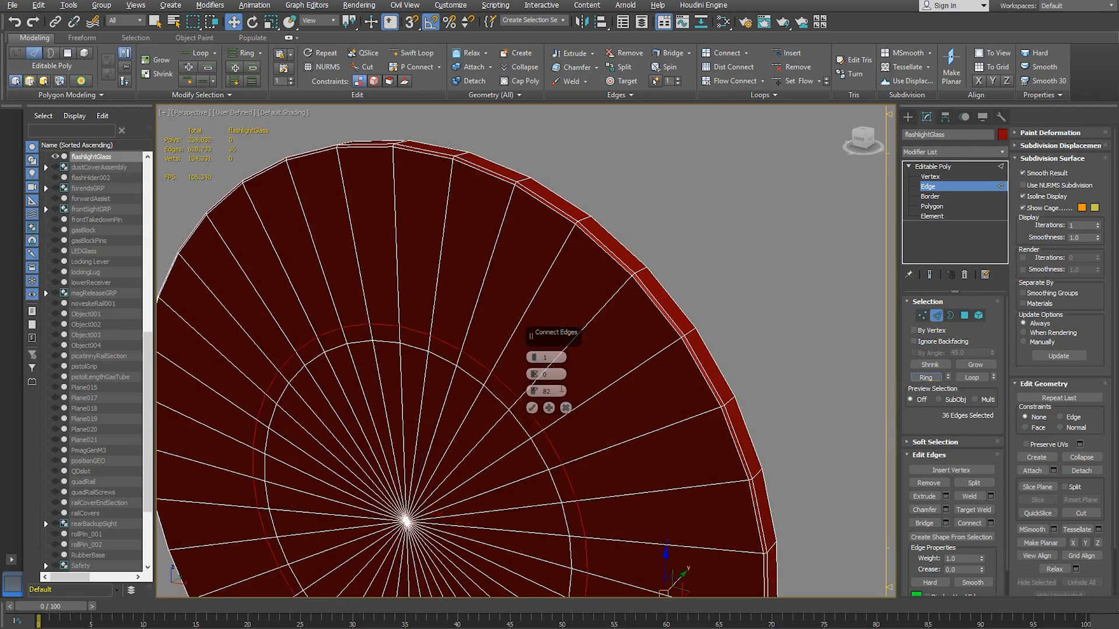
{"action": "type", "text": "-"}
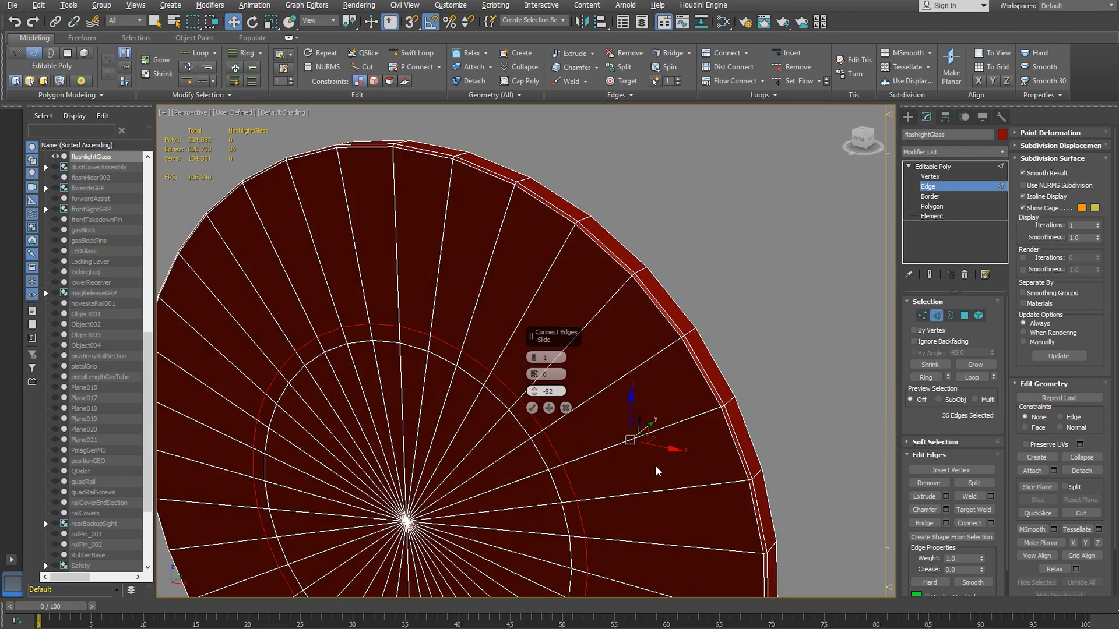
{"action": "key", "text": "Return"}
{"action": "left_click", "coordinate": [532, 407]}
- Scale the inner circular edge loops on both faces of the disc down to a small circle around the centre
{"action": "middle_click_drag", "start_coordinate": [534, 407], "coordinate": [430, 425], "text": "alt"}
{"action": "middle_click_drag", "start_coordinate": [580, 414], "coordinate": [624, 302]}
{"action": "middle_click_drag", "start_coordinate": [450, 372], "coordinate": [563, 447], "text": "alt"}
{"action": "scroll", "coordinate": [474, 392], "scroll_direction": "down", "scroll_amount": 4}
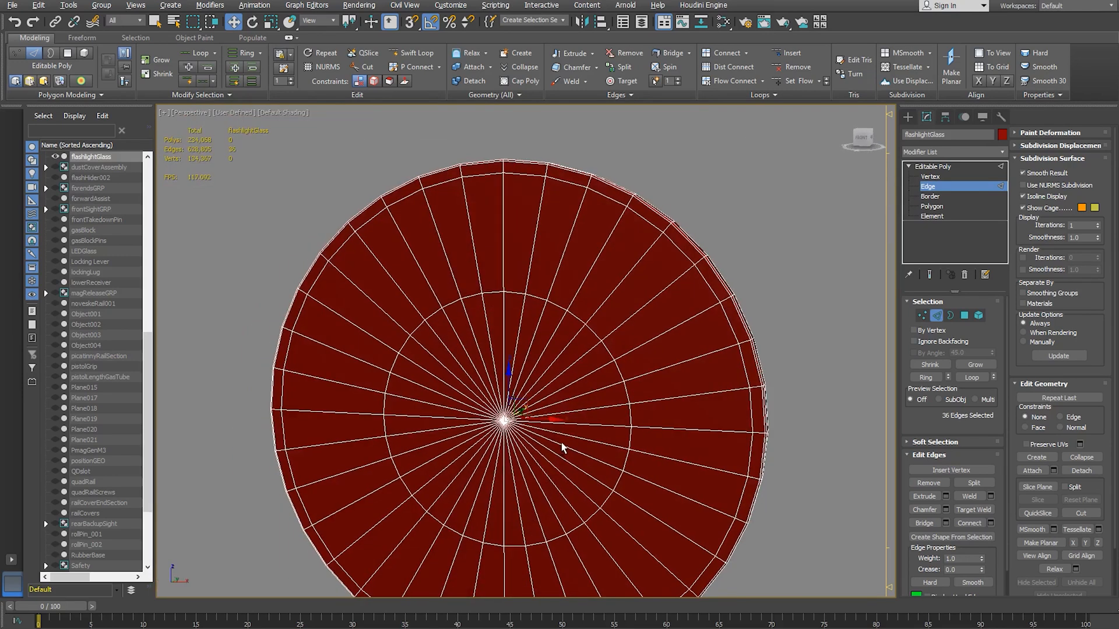
{"action": "double_click", "coordinate": [631, 416], "text": "ctrl"}
{"action": "middle_click_drag", "start_coordinate": [568, 433], "coordinate": [517, 412], "text": "alt"}
{"action": "key", "text": "r"}
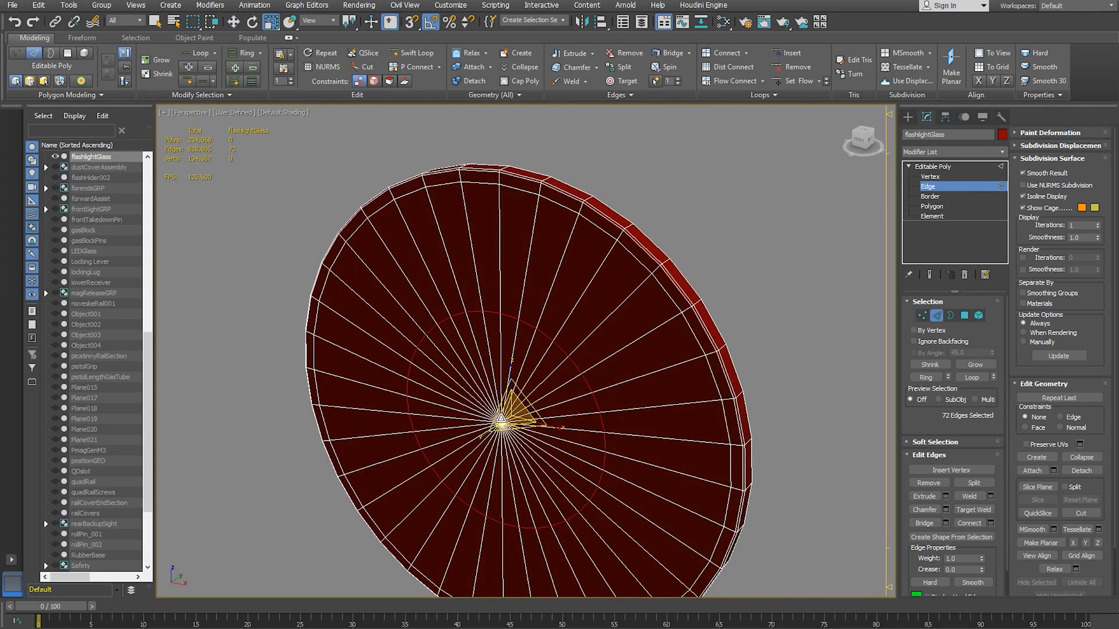
{"action": "middle_click_drag", "start_coordinate": [382, 462], "coordinate": [501, 420], "text": "alt"}
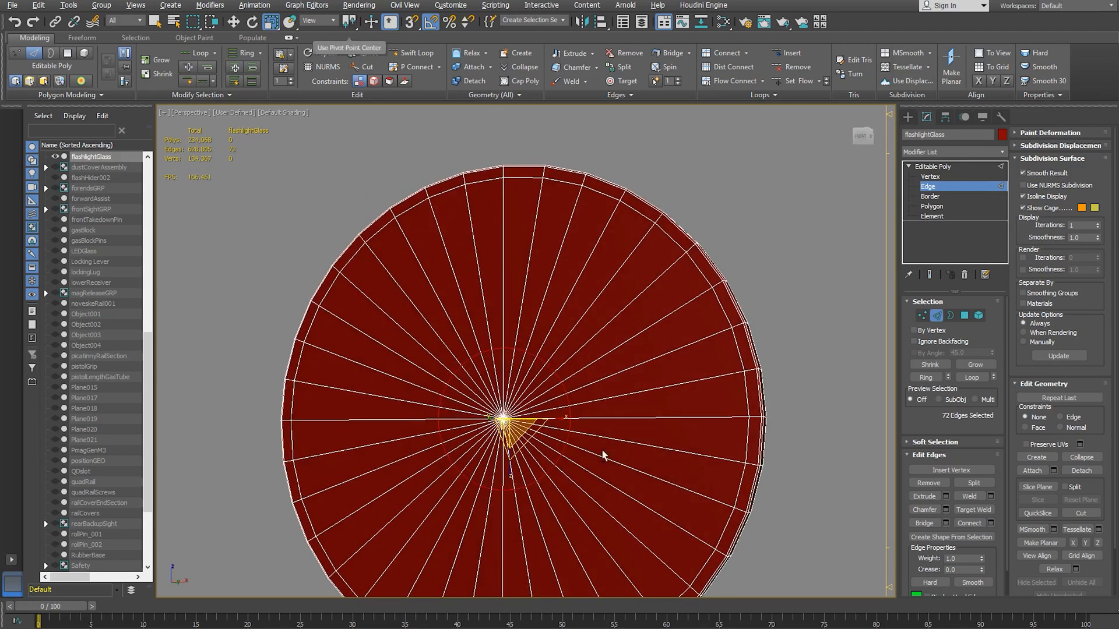
{"action": "scroll", "coordinate": [500, 404], "scroll_direction": "up", "scroll_amount": 4}
{"action": "scroll", "coordinate": [499, 404], "scroll_direction": "down", "scroll_amount": 2}
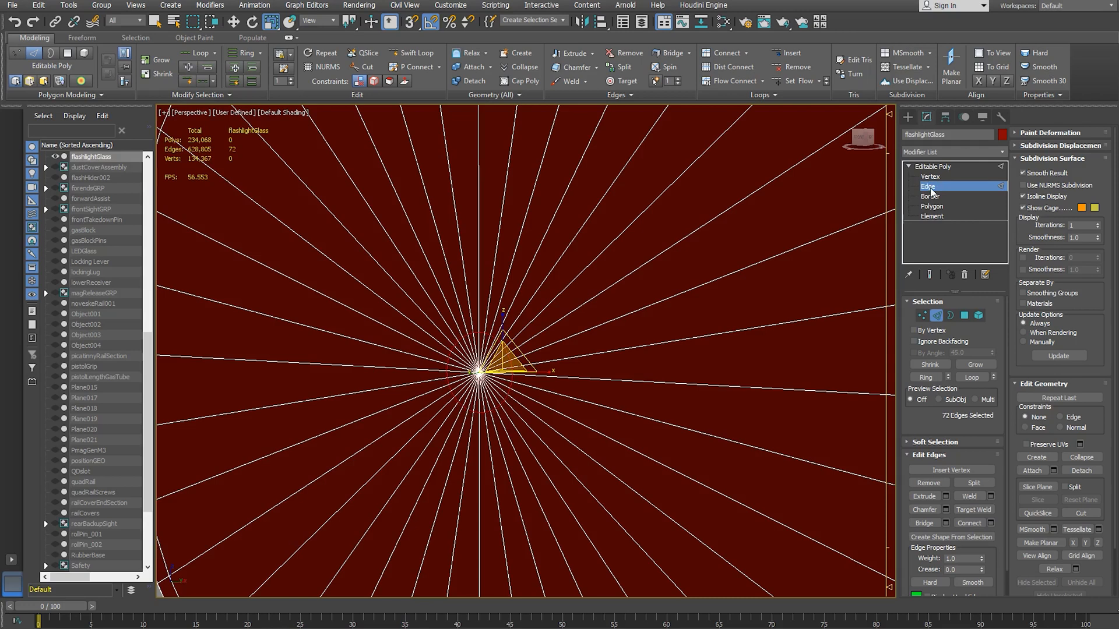
- Remove every second radial edge inside the small centre circle on one face of the glass disc
{"action": "middle_click_drag", "start_coordinate": [460, 344], "coordinate": [499, 357], "text": "alt"}
{"action": "scroll", "coordinate": [499, 357], "scroll_direction": "up", "scroll_amount": 4}
{"action": "left_click", "coordinate": [456, 295]}
{"action": "key", "text": "F3"}
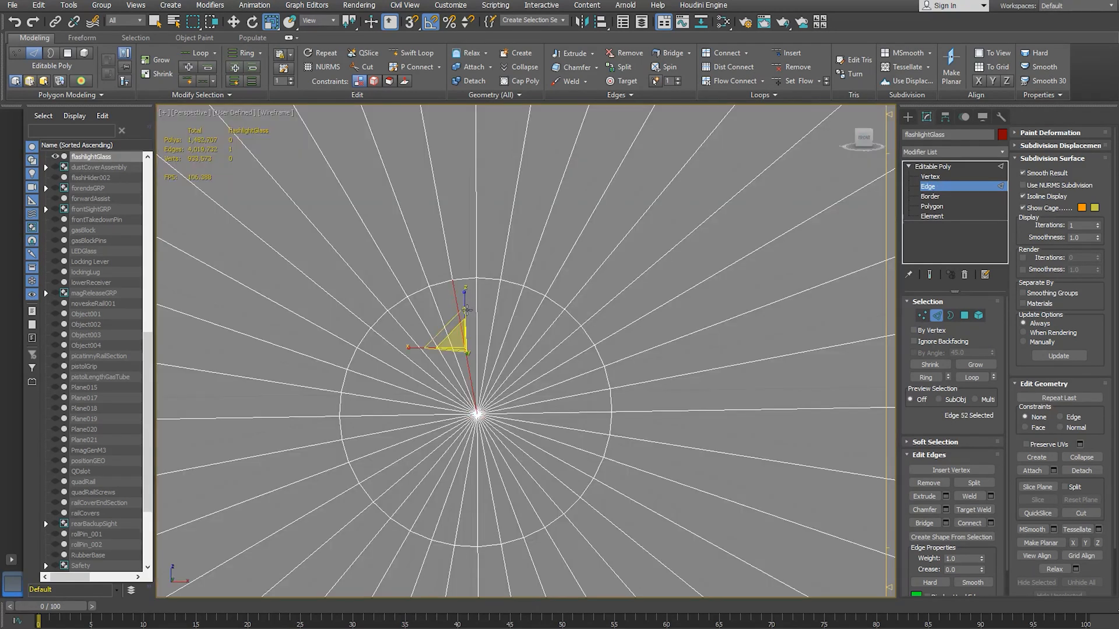
{"action": "left_click", "coordinate": [460, 306]}
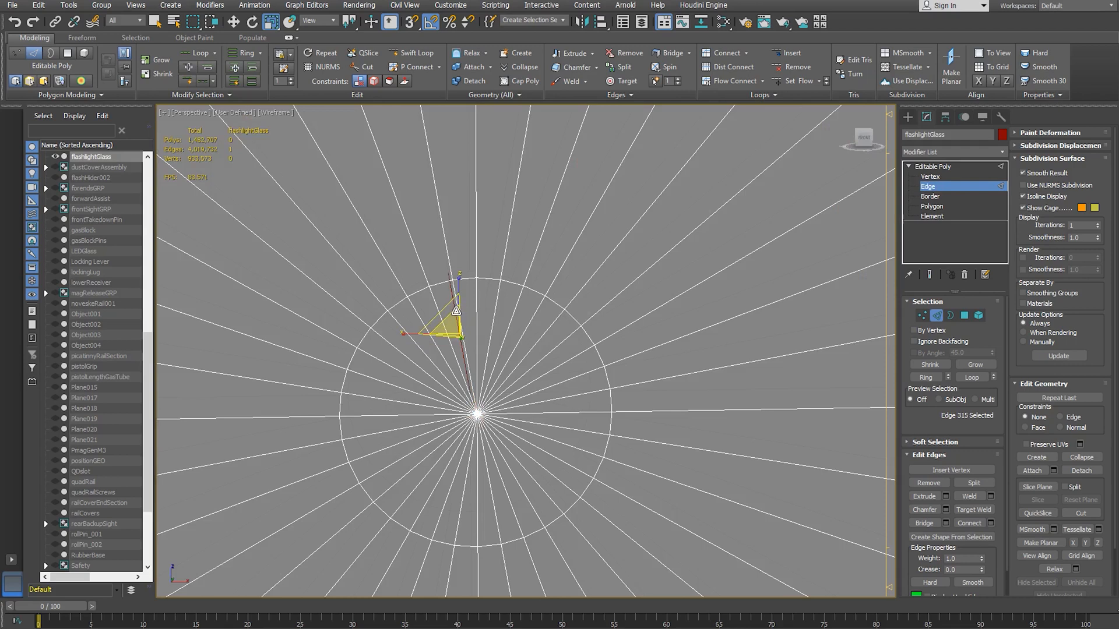
{"action": "key", "text": "q"}
{"action": "left_click", "coordinate": [451, 301], "text": "ctrl"}
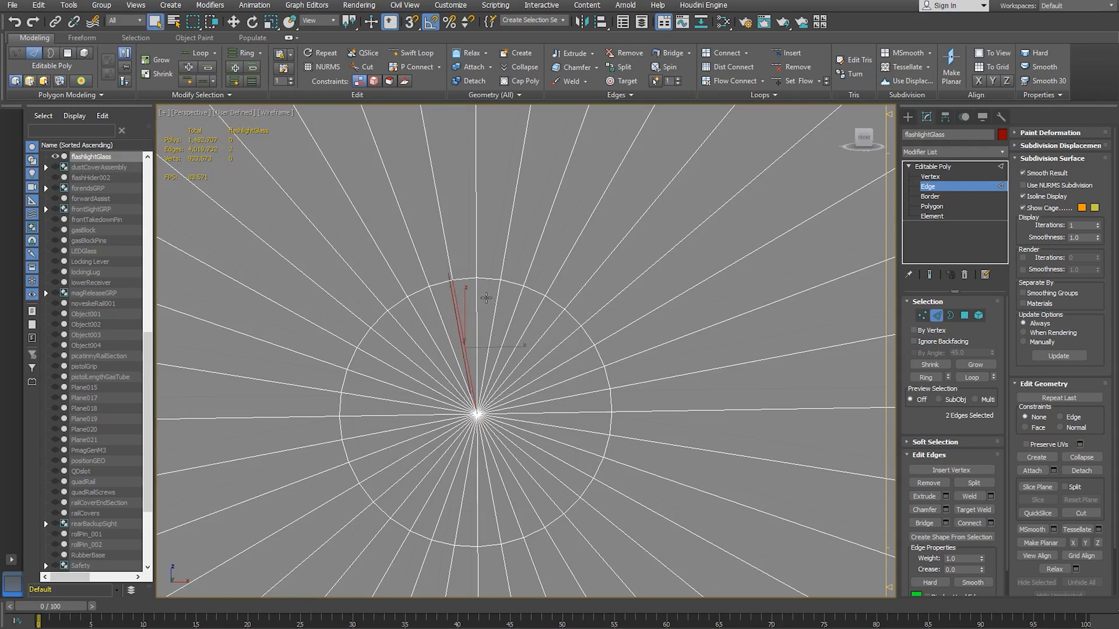
{"action": "key", "text": "F3"}
{"action": "left_click", "coordinate": [493, 308], "text": "ctrl"}
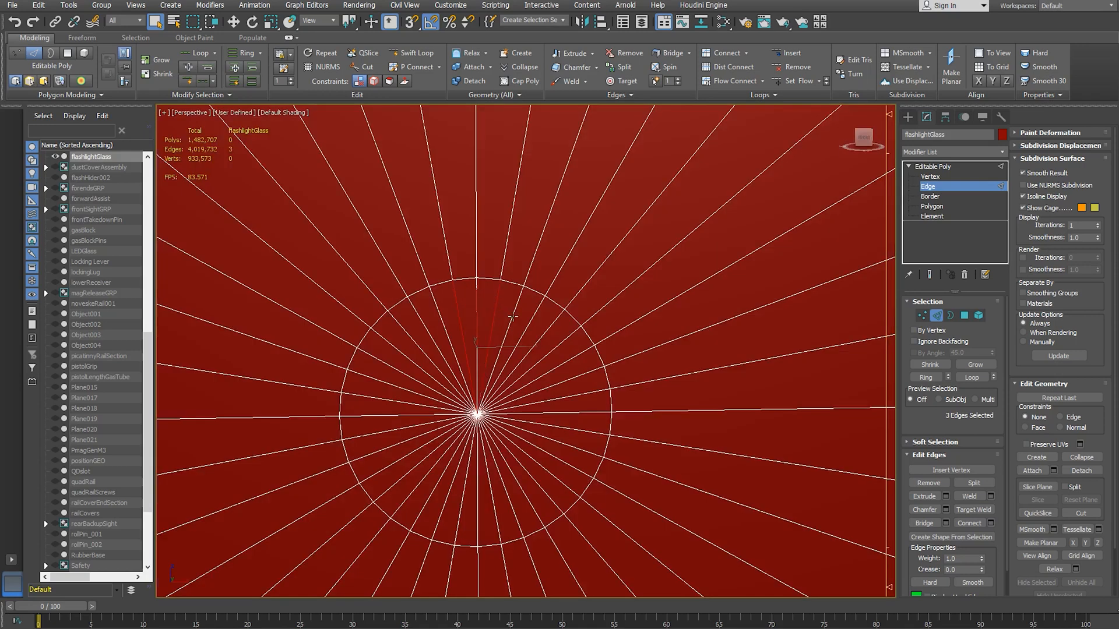
{"action": "left_click", "coordinate": [525, 323], "text": "ctrl"}
{"action": "left_click", "coordinate": [545, 351], "text": "ctrl"}
{"action": "left_click", "coordinate": [574, 379], "text": "ctrl"}
{"action": "left_click", "coordinate": [582, 417], "text": "ctrl"}
{"action": "left_click", "coordinate": [568, 445], "text": "ctrl"}
{"action": "left_click", "coordinate": [554, 474], "text": "ctrl"}
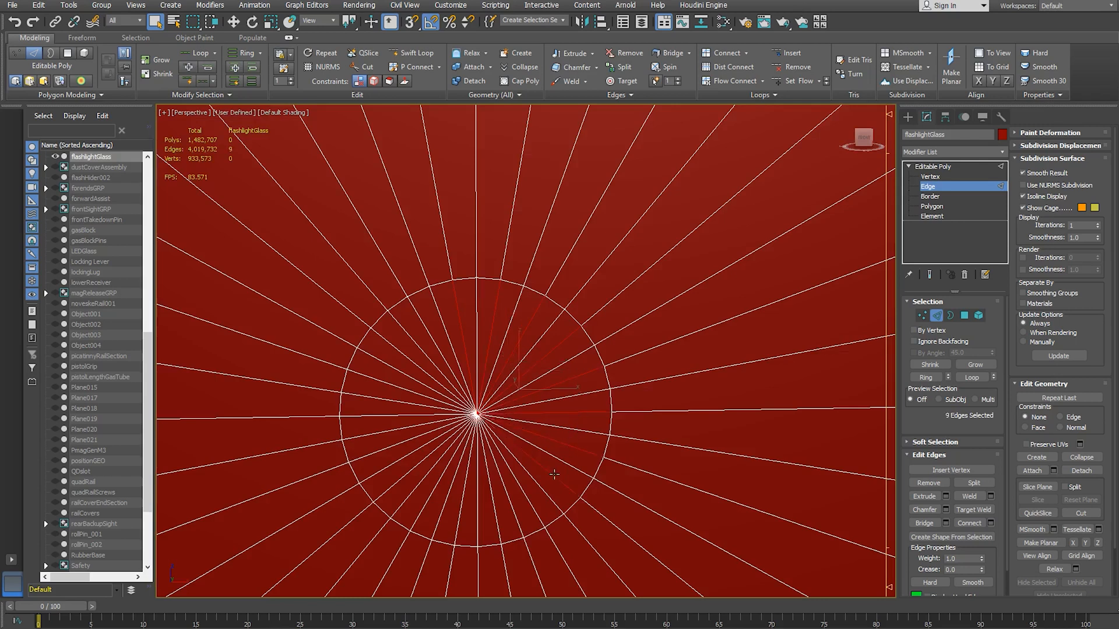
{"action": "left_click", "coordinate": [526, 499], "text": "ctrl"}
{"action": "left_click", "coordinate": [496, 515], "text": "ctrl"}
{"action": "left_click", "coordinate": [458, 513], "text": "ctrl"}
{"action": "left_click", "coordinate": [421, 508], "text": "ctrl"}
{"action": "left_click", "coordinate": [393, 483], "text": "ctrl"}
{"action": "left_click", "coordinate": [370, 452], "text": "ctrl"}
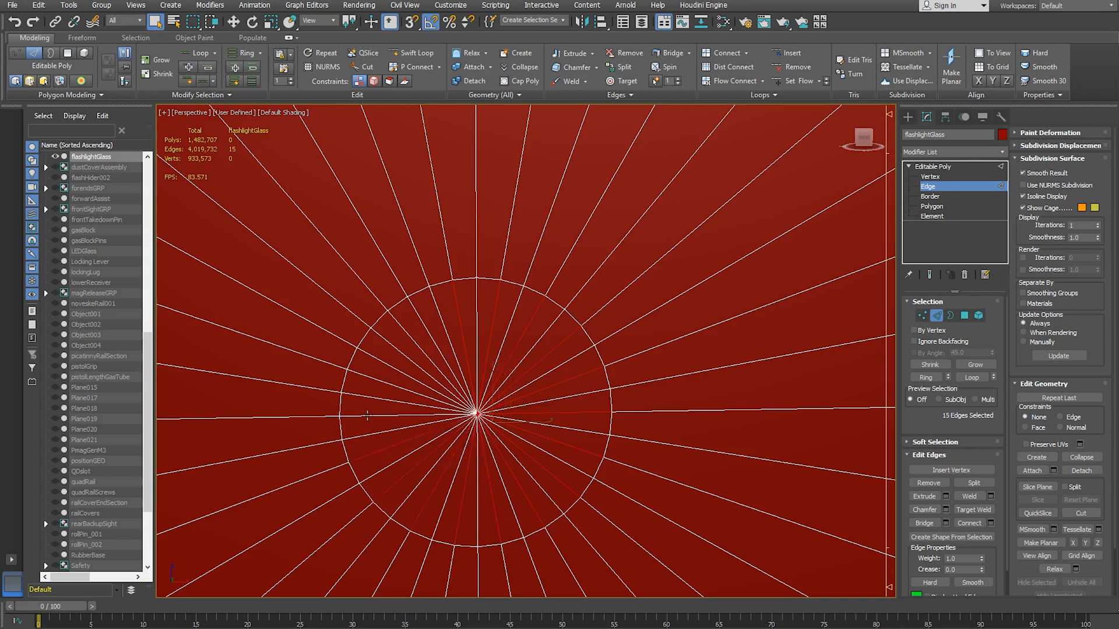
{"action": "left_click", "coordinate": [368, 415], "text": "ctrl"}
{"action": "left_click", "coordinate": [380, 382], "text": "ctrl"}
{"action": "left_click", "coordinate": [402, 352], "text": "ctrl"}
{"action": "left_click", "coordinate": [425, 331], "text": "ctrl"}
{"action": "key", "text": "BackSpace"}
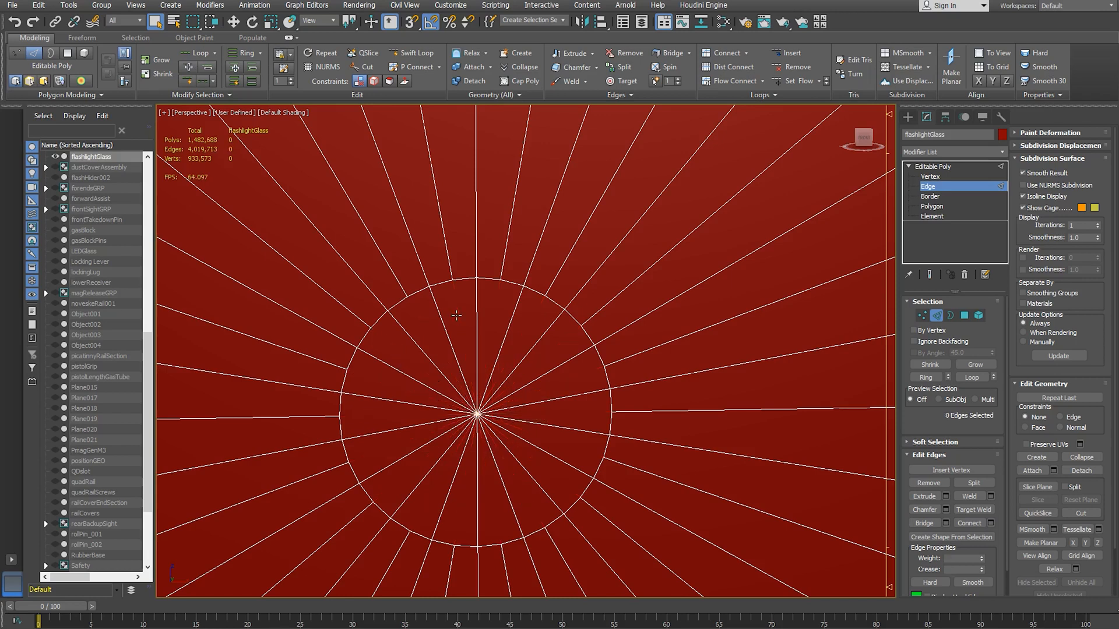
- Remove every second radial edge inside the centre circle on the disc's opposite face and leave edge editing
{"action": "middle_click_drag", "start_coordinate": [474, 332], "coordinate": [441, 303], "text": "alt"}
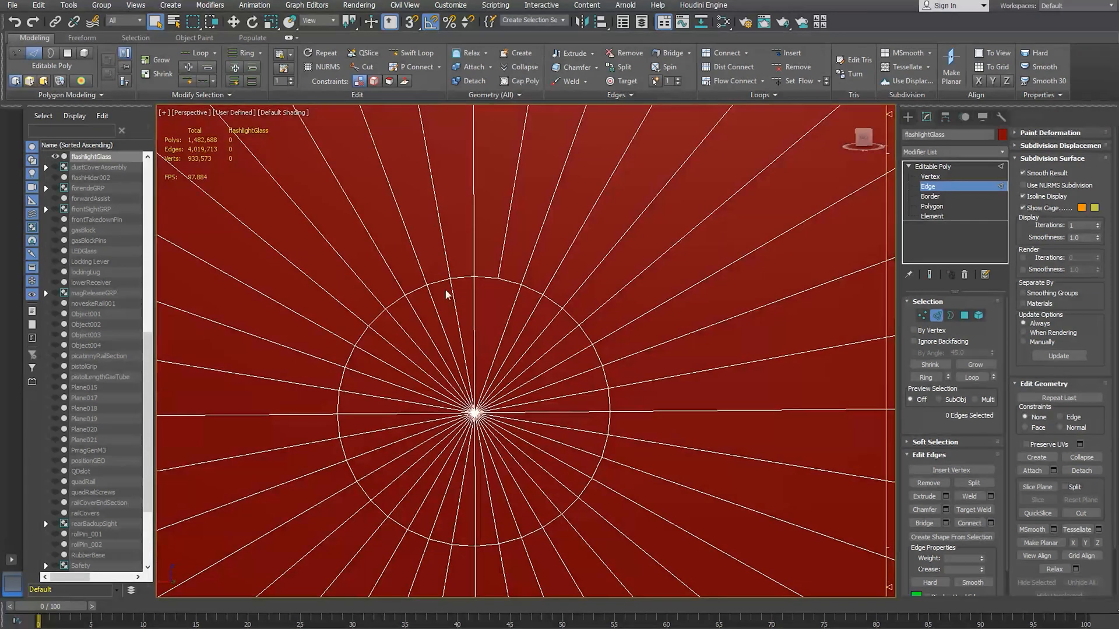
{"action": "left_click", "coordinate": [455, 300]}
{"action": "left_click", "coordinate": [423, 325], "text": "ctrl"}
{"action": "left_click", "coordinate": [400, 354], "text": "ctrl"}
{"action": "left_click", "coordinate": [386, 381], "text": "ctrl"}
{"action": "left_click", "coordinate": [371, 414], "text": "ctrl"}
{"action": "left_click", "coordinate": [372, 450], "text": "ctrl"}
{"action": "left_click", "coordinate": [398, 476], "text": "ctrl"}
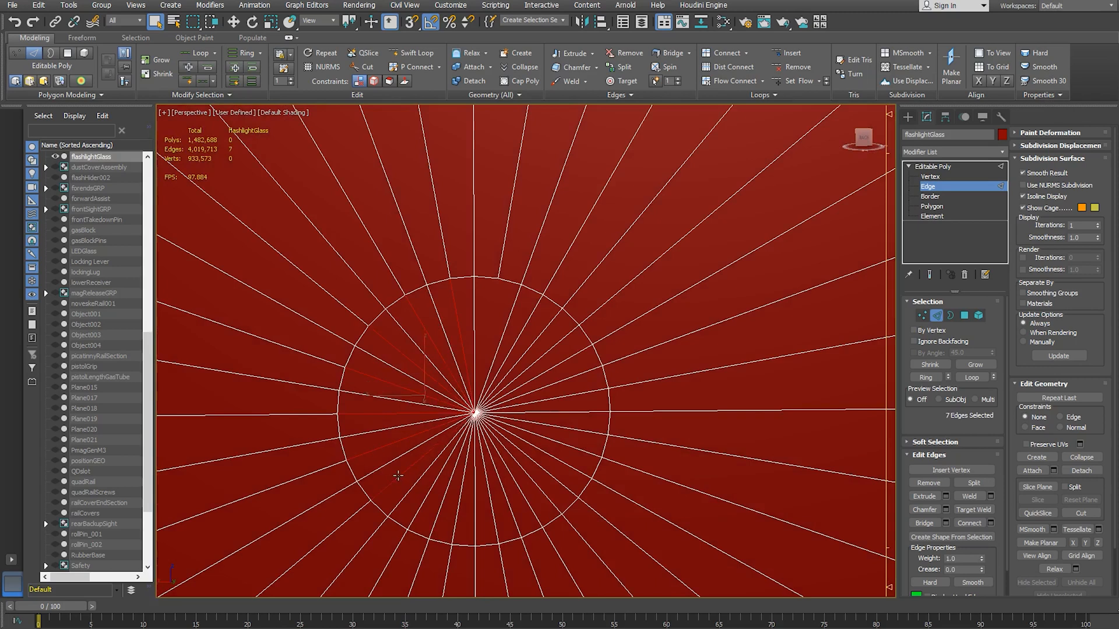
{"action": "left_click", "coordinate": [428, 496], "text": "ctrl"}
{"action": "left_click", "coordinate": [459, 500], "text": "ctrl"}
{"action": "left_click", "coordinate": [491, 497], "text": "ctrl"}
{"action": "left_click", "coordinate": [517, 495], "text": "ctrl"}
{"action": "left_click", "coordinate": [555, 472], "text": "ctrl"}
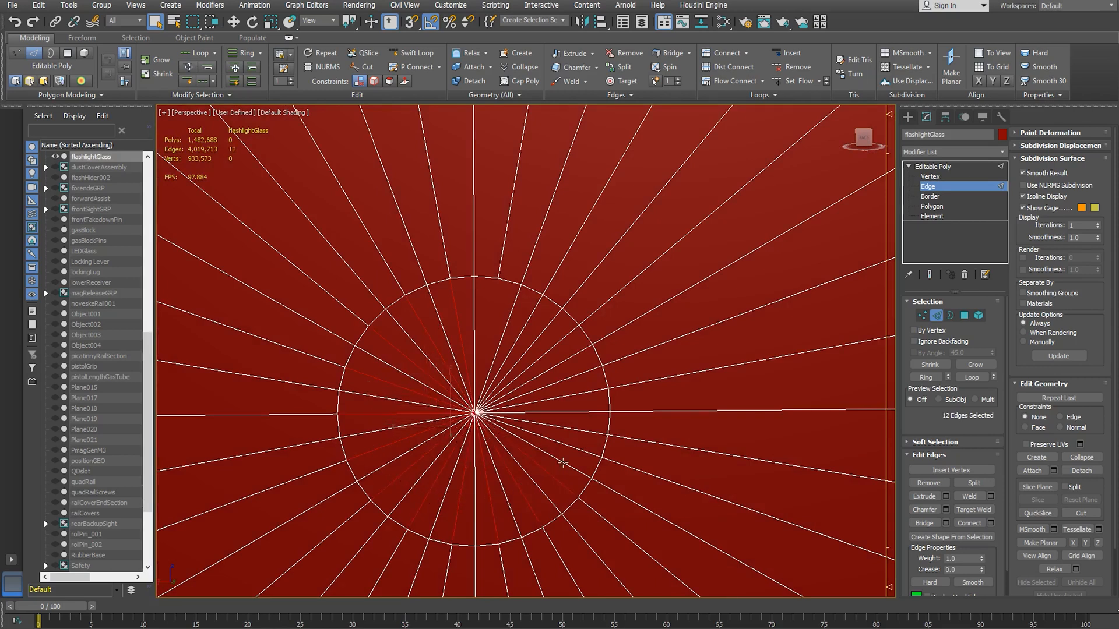
{"action": "left_click", "coordinate": [565, 447], "text": "ctrl"}
{"action": "left_click", "coordinate": [576, 417], "text": "ctrl"}
{"action": "left_click", "coordinate": [574, 375], "text": "ctrl"}
{"action": "left_click", "coordinate": [562, 343], "text": "ctrl"}
{"action": "left_click", "coordinate": [532, 319], "text": "ctrl"}
{"action": "left_click", "coordinate": [540, 330]}
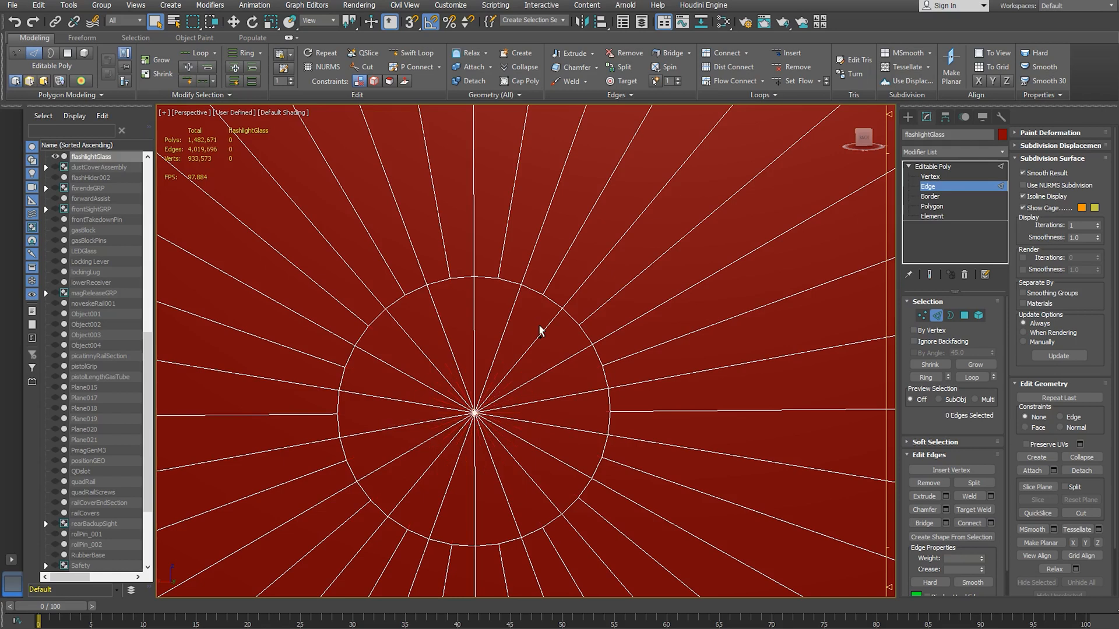
{"action": "scroll", "coordinate": [517, 327], "scroll_direction": "down", "scroll_amount": 10}
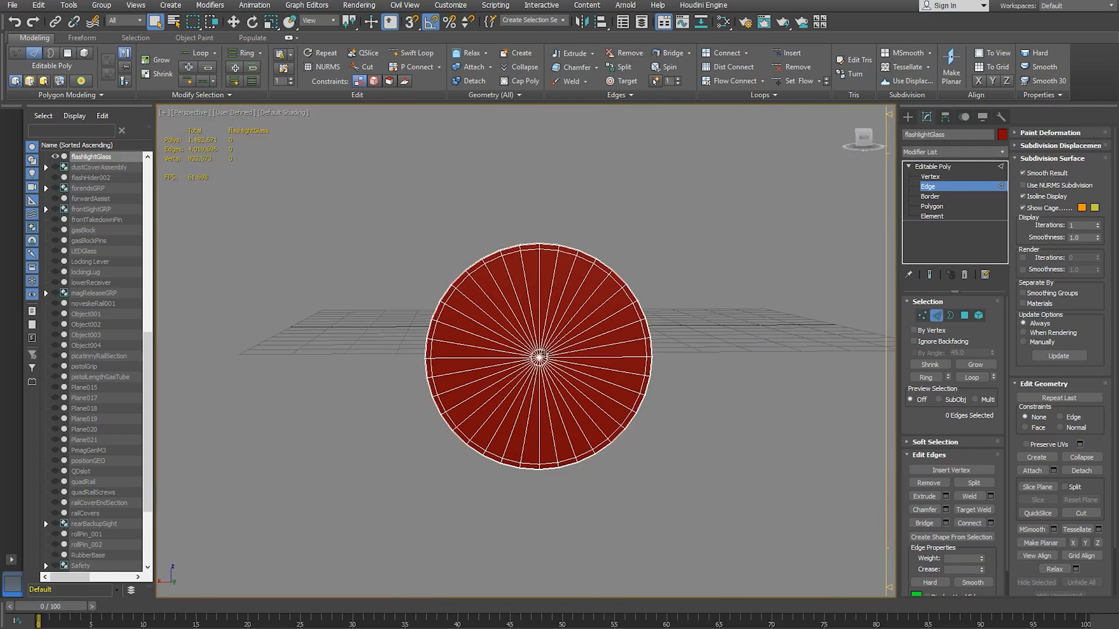
{"action": "left_click", "coordinate": [941, 186]}
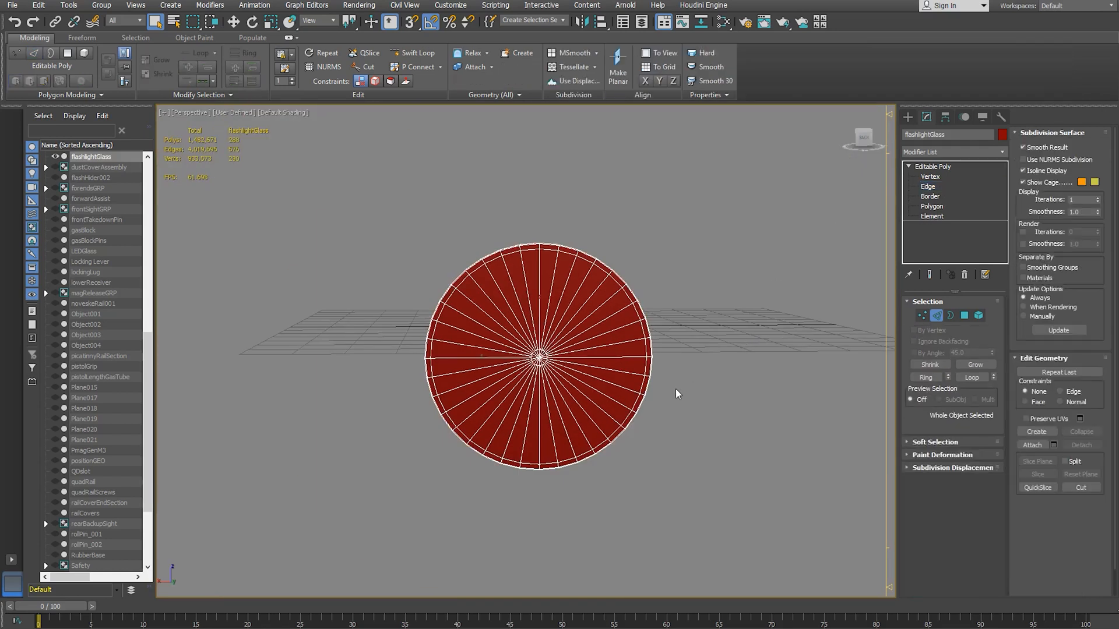
- Clear the smoothing groups of the whole glass disc element and assign it to smoothing group 1
{"action": "middle_click_drag", "start_coordinate": [692, 394], "coordinate": [724, 391], "text": "alt"}
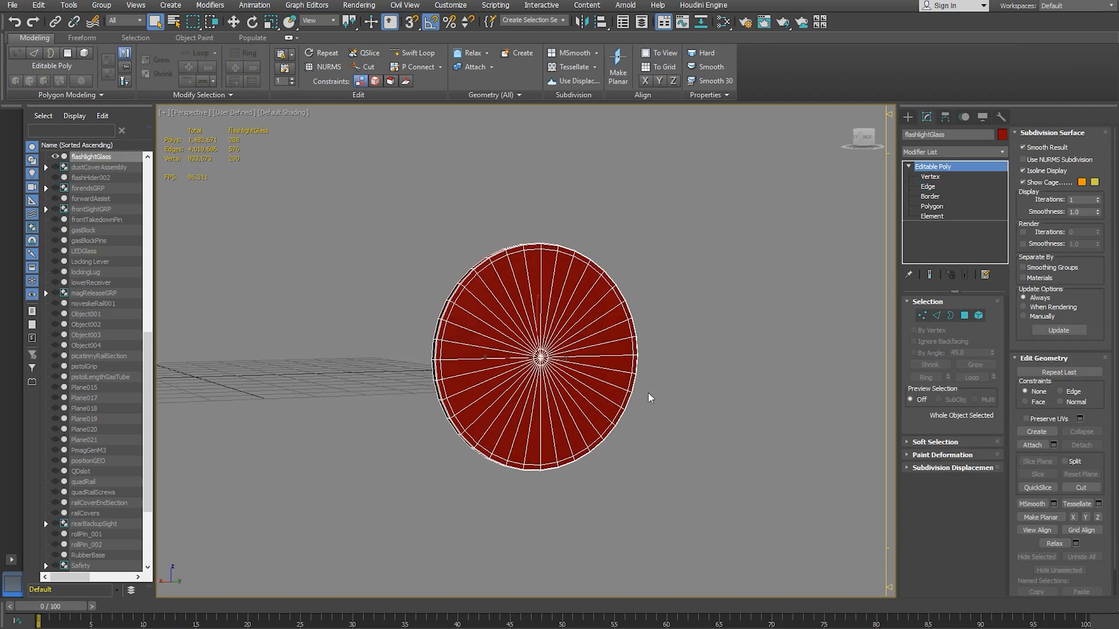
{"action": "left_click", "coordinate": [934, 215]}
{"action": "left_click", "coordinate": [559, 309]}
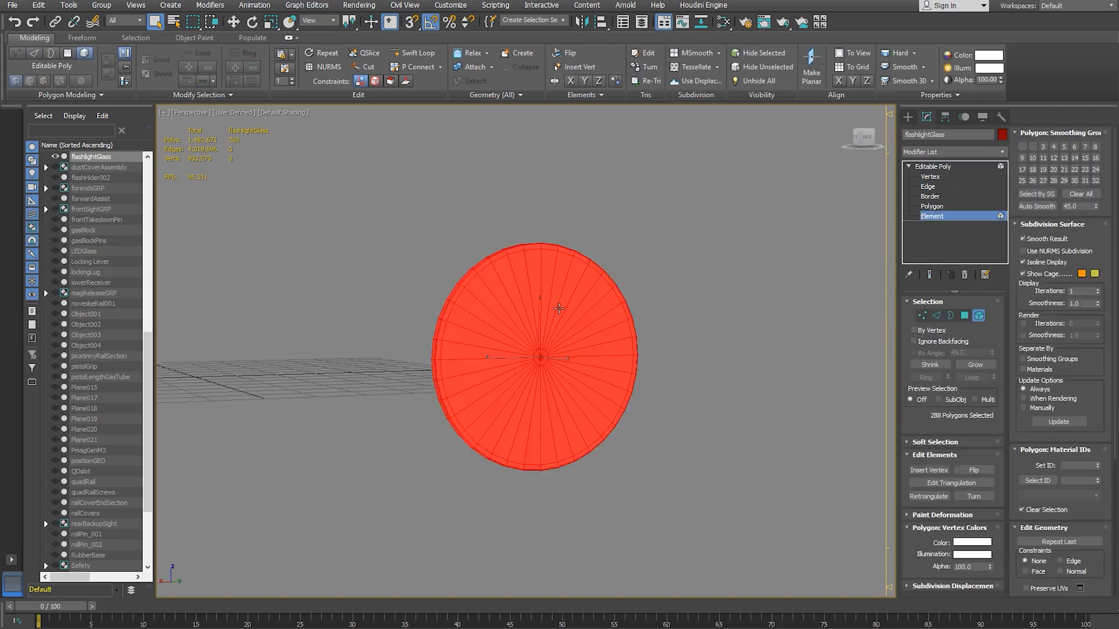
{"action": "left_click", "coordinate": [1081, 194]}
{"action": "left_click", "coordinate": [1024, 147]}
{"action": "left_click", "coordinate": [937, 221]}
{"action": "left_click", "coordinate": [720, 270]}
{"action": "mouse_move", "coordinate": [565, 382]}
{"action": "middle_mouse_down", "text": "alt"}
{"action": "mouse_move", "coordinate": [544, 394]}
{"action": "mouse_move", "coordinate": [579, 387]}
{"action": "middle_mouse_up", "text": "alt"}
{"action": "left_click", "coordinate": [674, 340]}
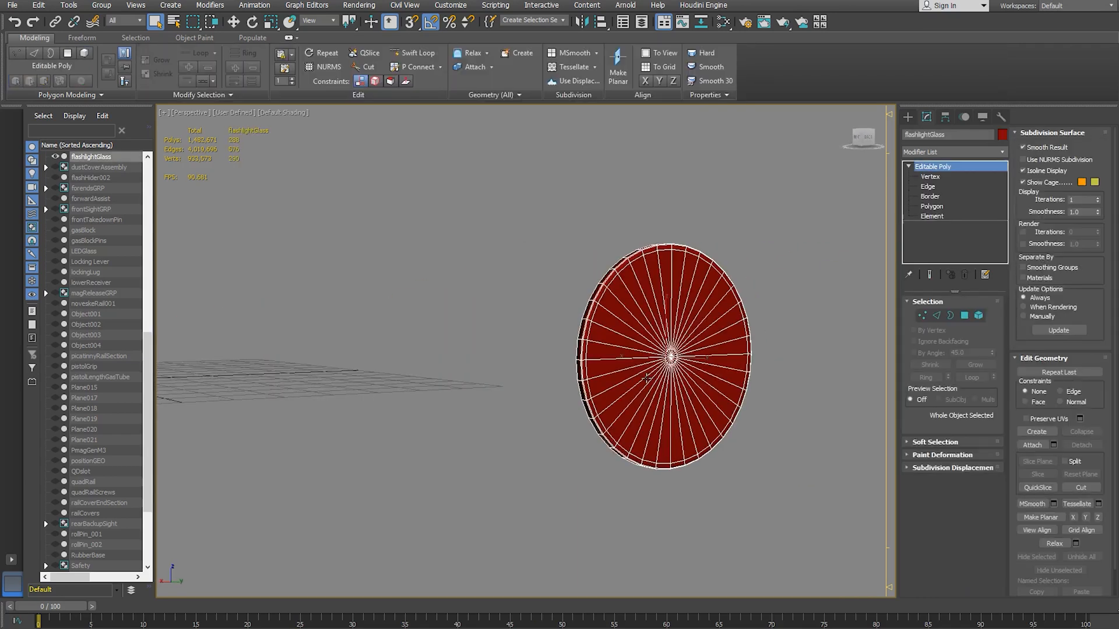
- End the isolation of the glass disc to bring back the rest of the rifle and flashlight
{"action": "right_click", "coordinate": [471, 327]}
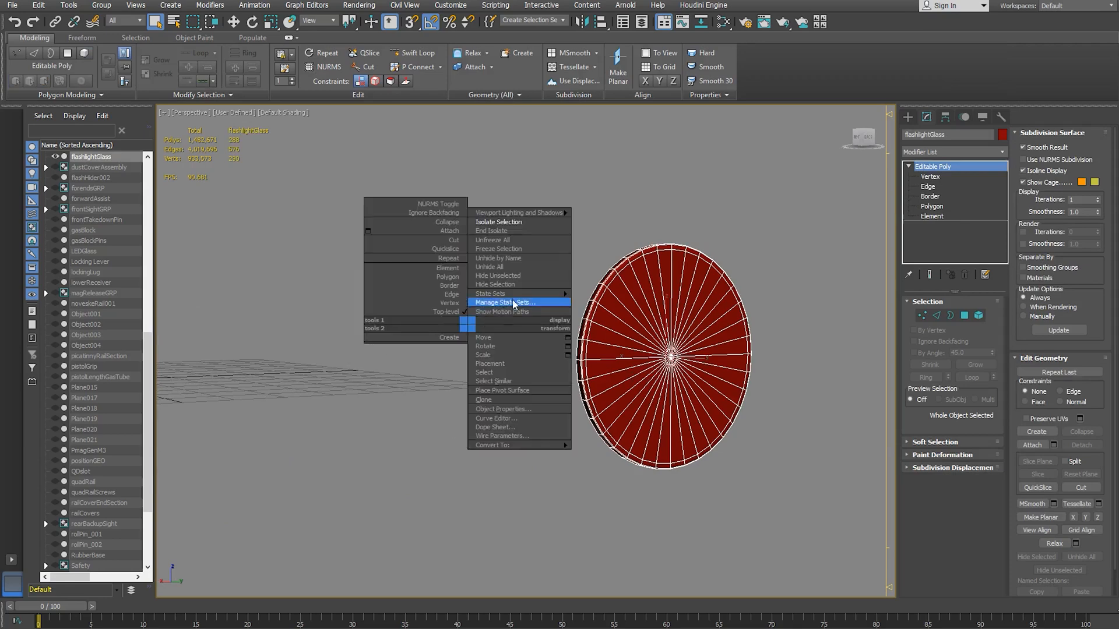
{"action": "left_click", "coordinate": [511, 234]}
{"action": "middle_click_drag", "start_coordinate": [606, 407], "coordinate": [616, 353], "text": "alt"}
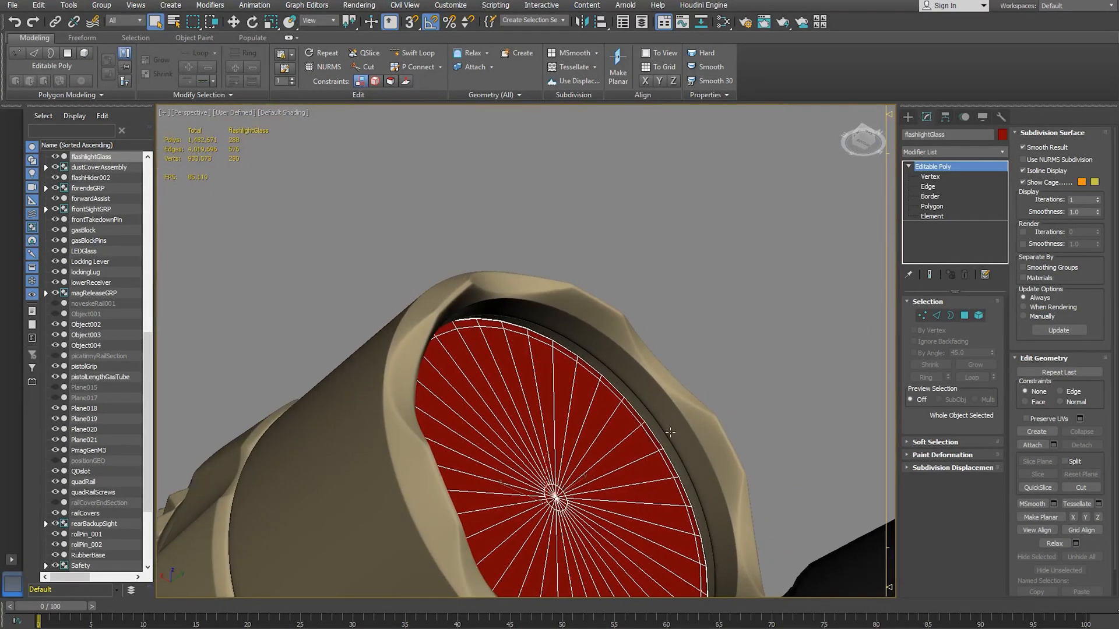
{"action": "middle_click_drag", "start_coordinate": [666, 397], "coordinate": [615, 420], "text": "alt"}
- Scale the glass disc slightly and uniformly to fit inside the flashlight's front opening
{"action": "middle_click_drag", "start_coordinate": [508, 417], "coordinate": [524, 513], "text": "alt"}
{"action": "key", "text": "r"}
{"action": "left_click_drag", "start_coordinate": [558, 500], "coordinate": [556, 499]}
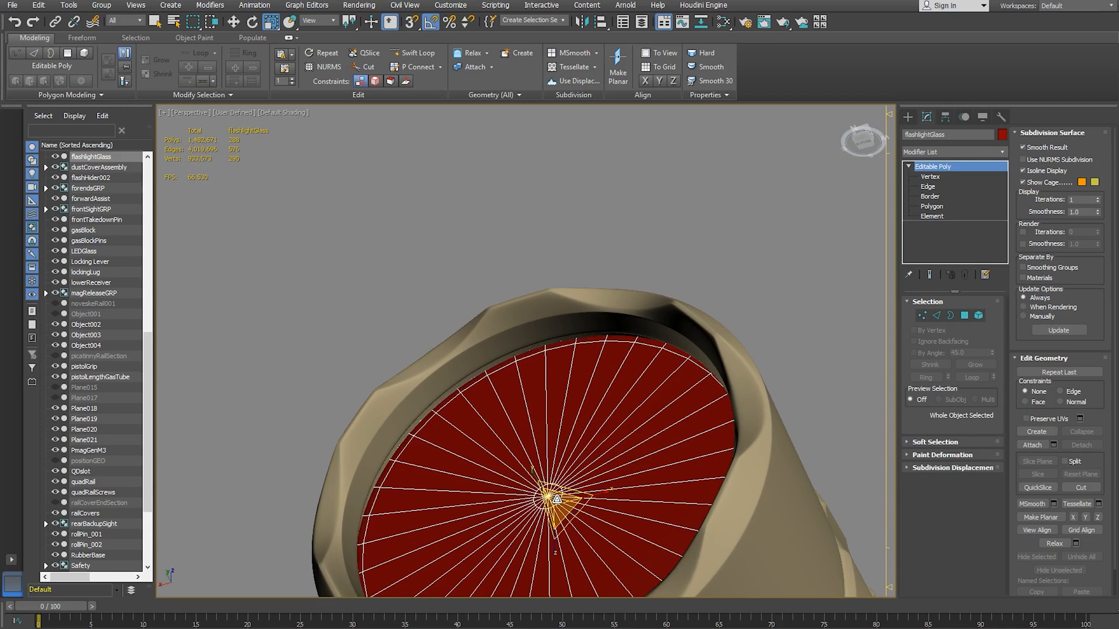
{"action": "left_click_drag", "start_coordinate": [556, 500], "coordinate": [556, 499]}
{"action": "middle_click_drag", "start_coordinate": [443, 286], "coordinate": [390, 336], "text": "alt"}
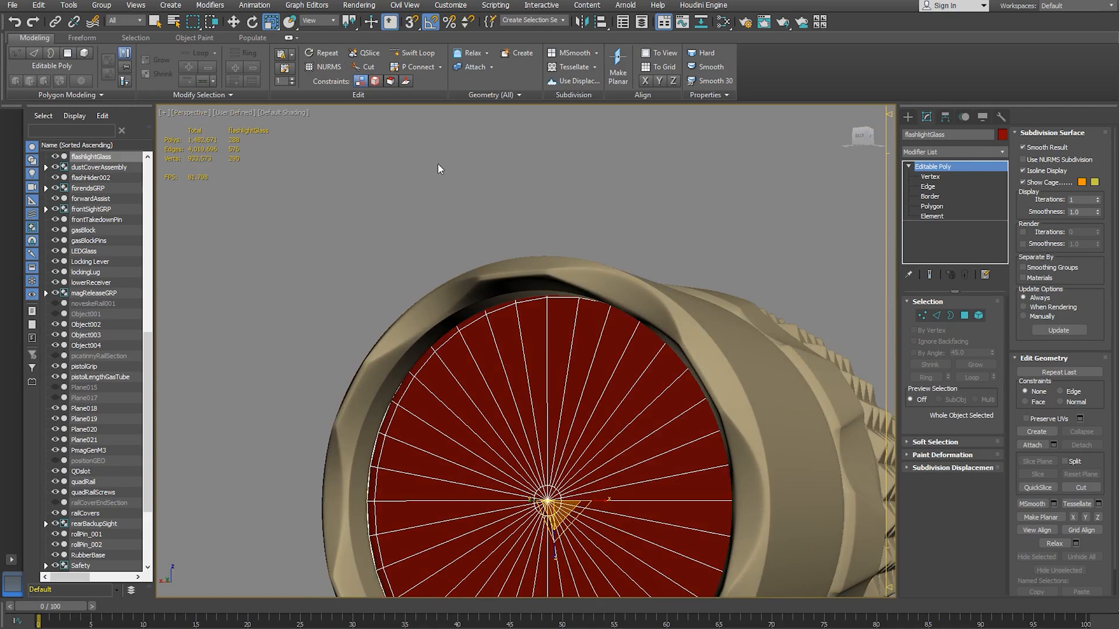
{"action": "scroll", "coordinate": [440, 175], "scroll_direction": "down", "scroll_amount": 7}
{"action": "middle_click_drag", "start_coordinate": [309, 177], "coordinate": [415, 217], "text": "alt"}
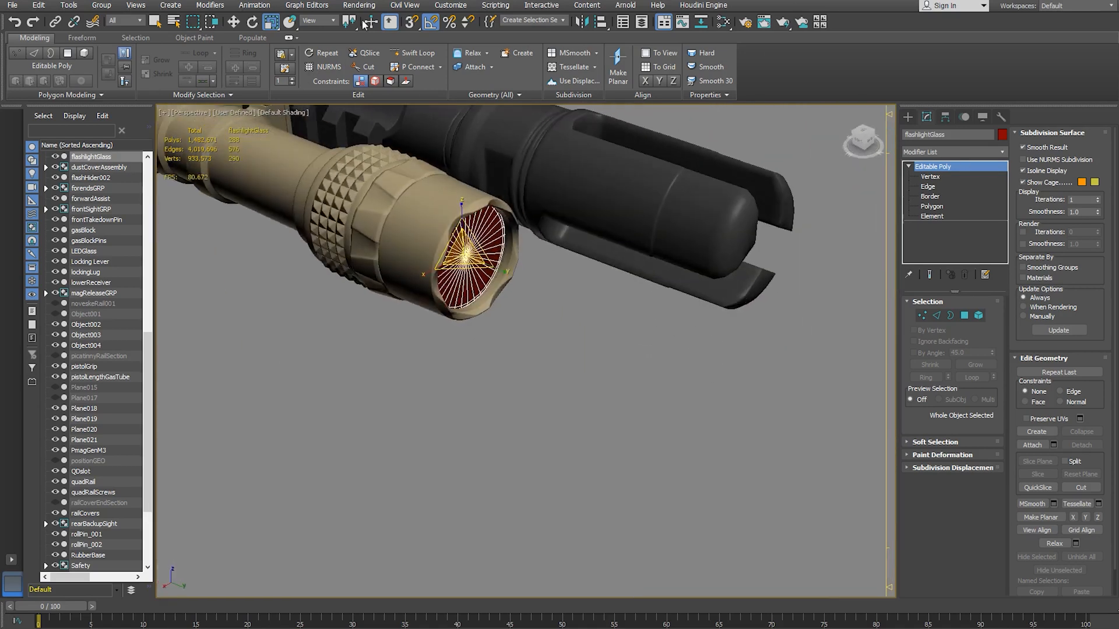
- Assign the Glass material to the flashlight's front lens and close the material editor
{"action": "left_click", "coordinate": [907, 117]}
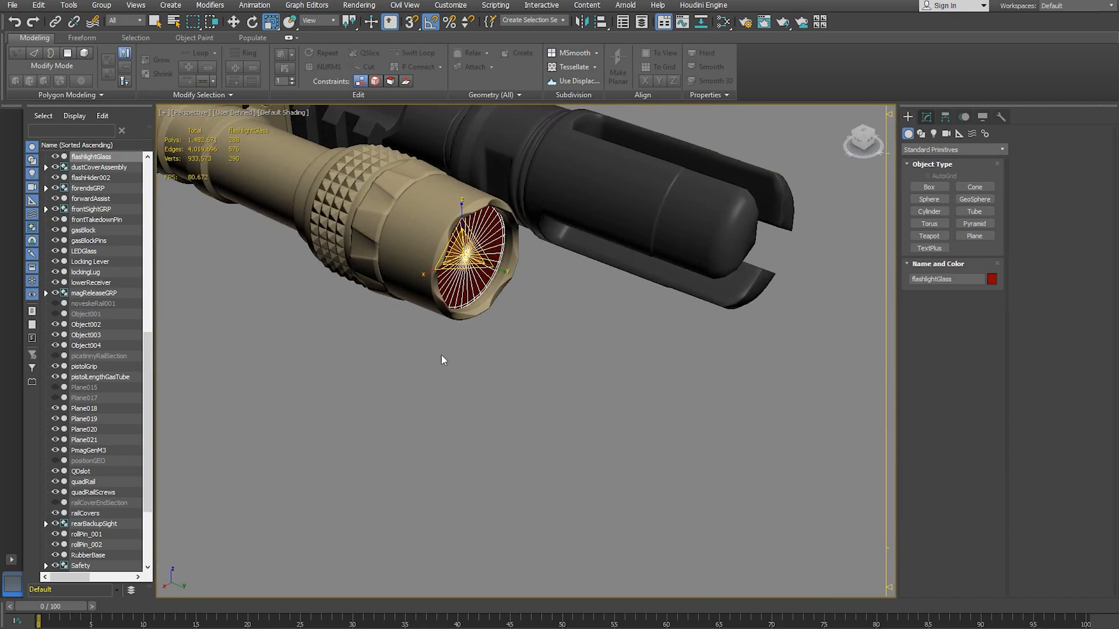
{"action": "key", "text": "m"}
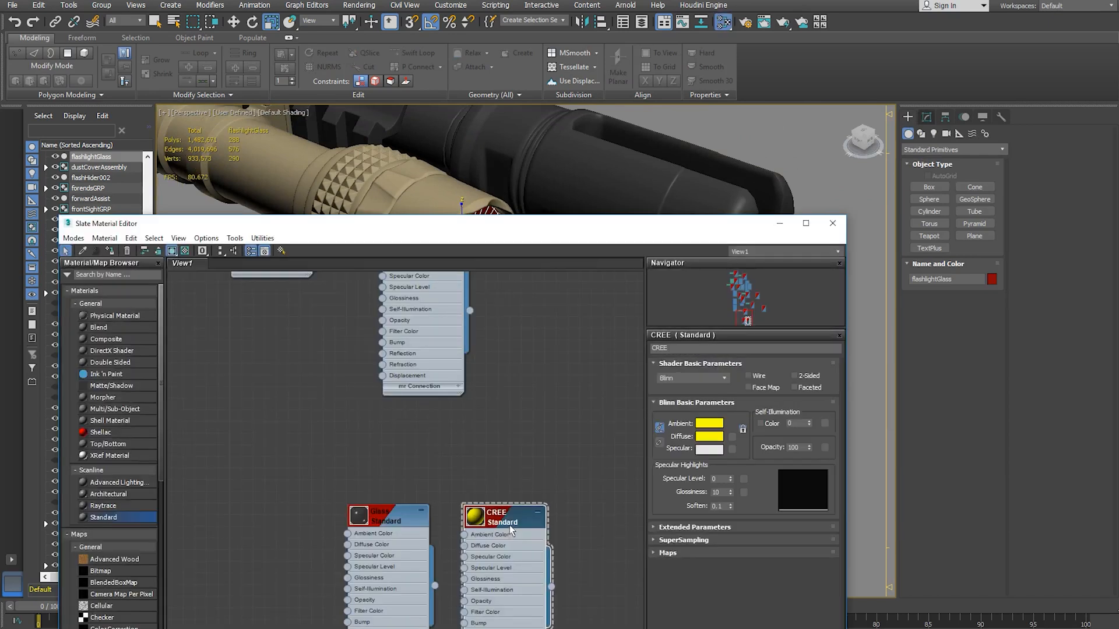
{"action": "right_click", "coordinate": [383, 515]}
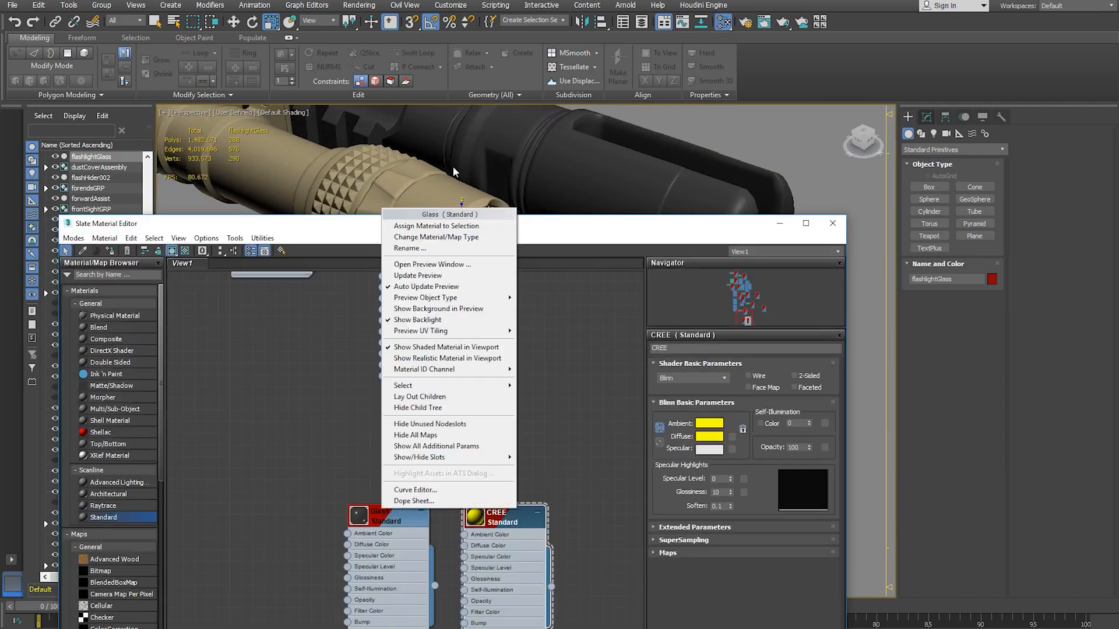
{"action": "left_click", "coordinate": [439, 229]}
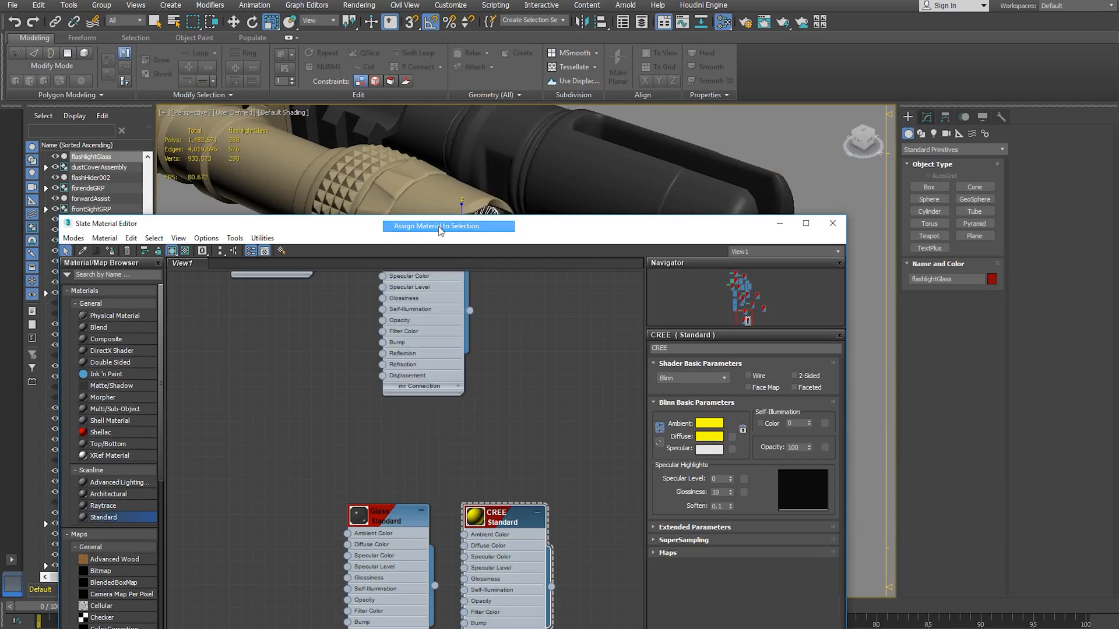
{"action": "left_click", "coordinate": [832, 223]}
{"action": "middle_click_drag", "start_coordinate": [694, 449], "coordinate": [507, 303], "text": "alt"}
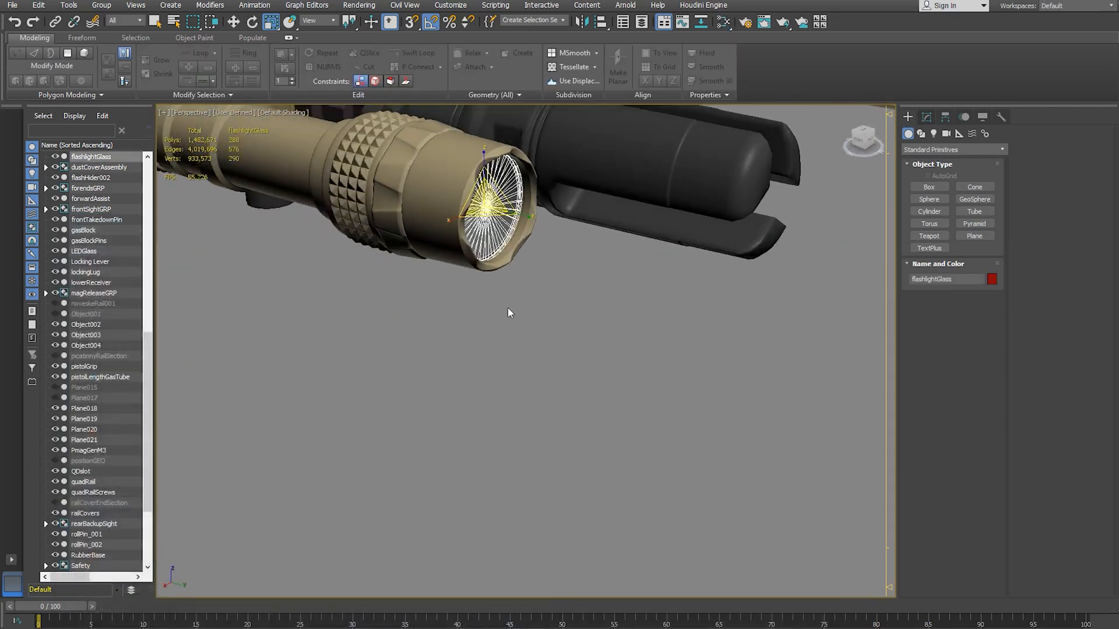
- Examine the Glass material's opacity and shading settings and how the lens looks on the flashlight
{"action": "key", "text": "m"}
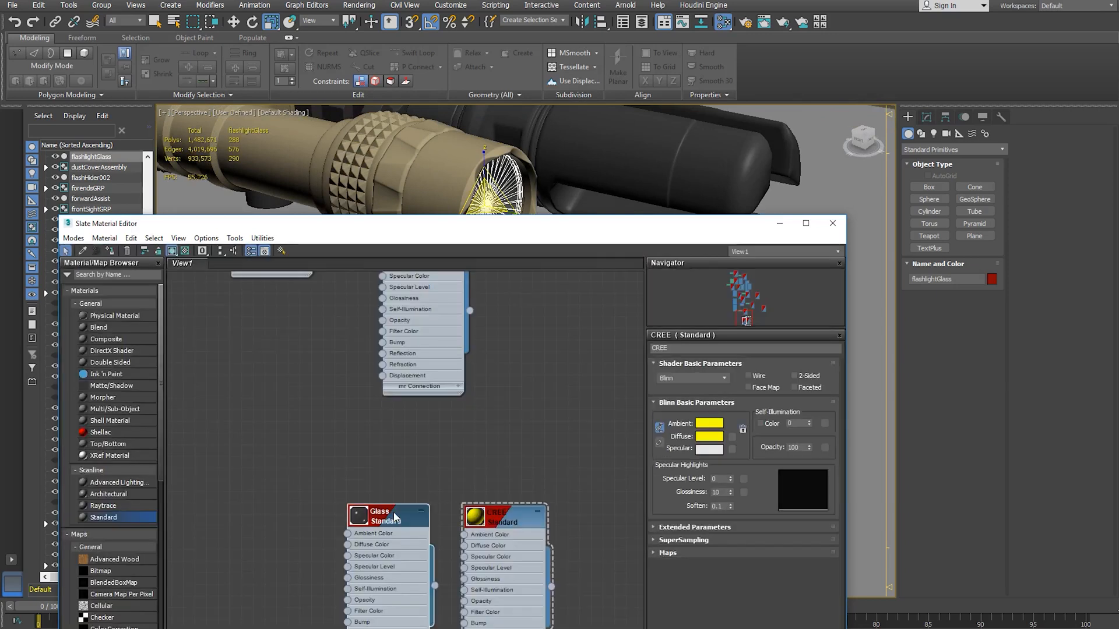
{"action": "double_click", "coordinate": [395, 517]}
{"action": "double_click", "coordinate": [793, 447]}
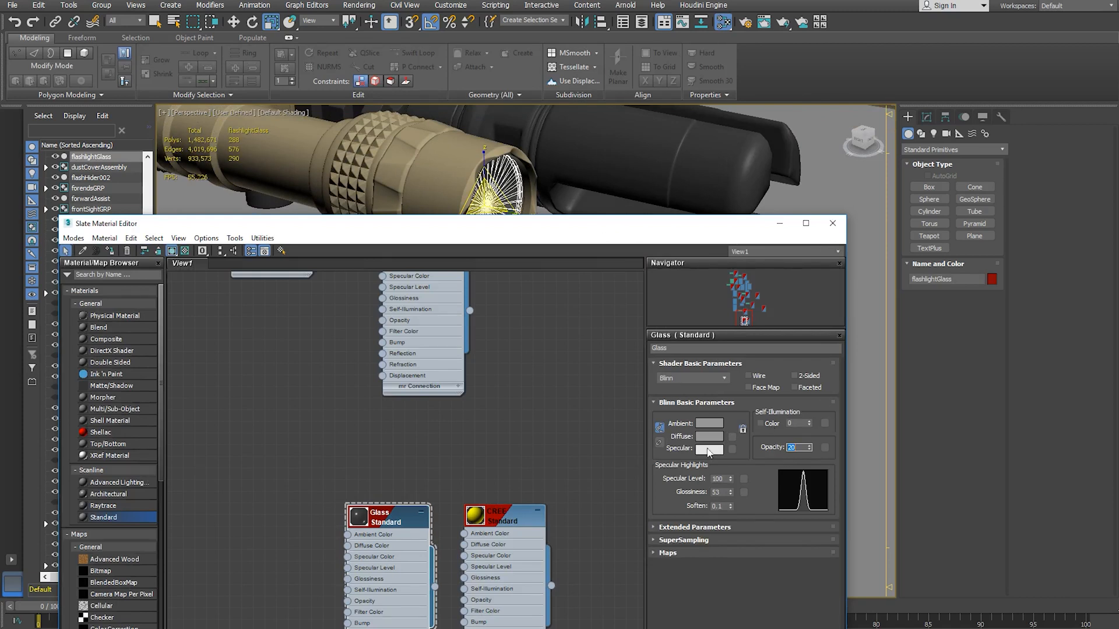
{"action": "left_click", "coordinate": [832, 224]}
{"action": "left_click", "coordinate": [803, 389]}
{"action": "middle_click_drag", "start_coordinate": [658, 434], "coordinate": [630, 454], "text": "alt"}
{"action": "left_click", "coordinate": [462, 218]}
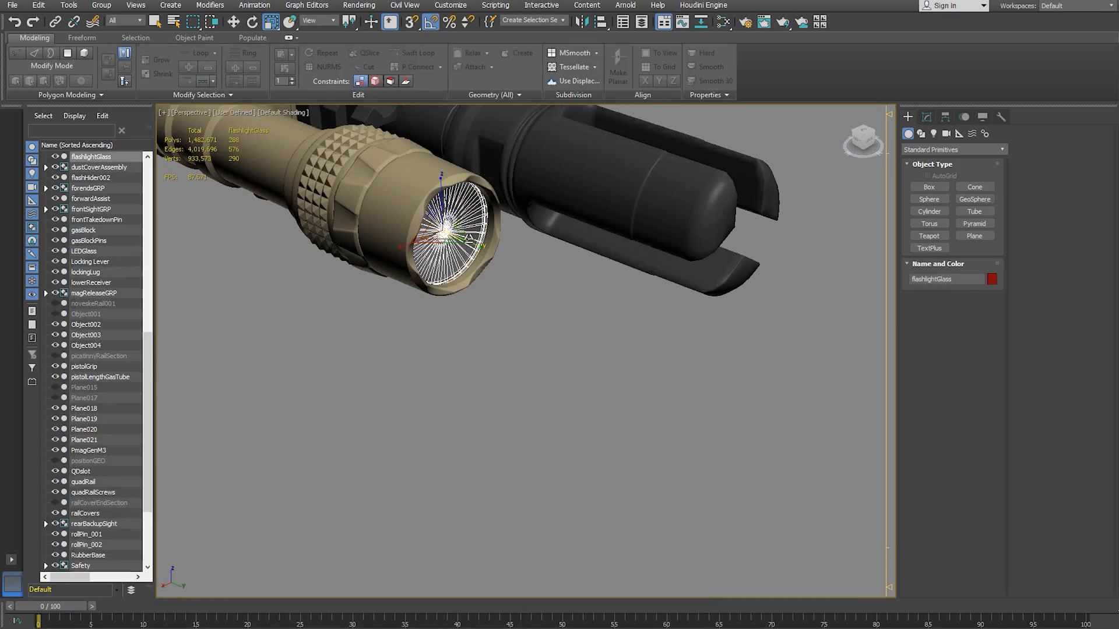
{"action": "left_click", "coordinate": [681, 359]}
- Set the Glass material's diffuse colour to a dark green of about red 13, green 109, blue 24
{"action": "key", "text": "m"}
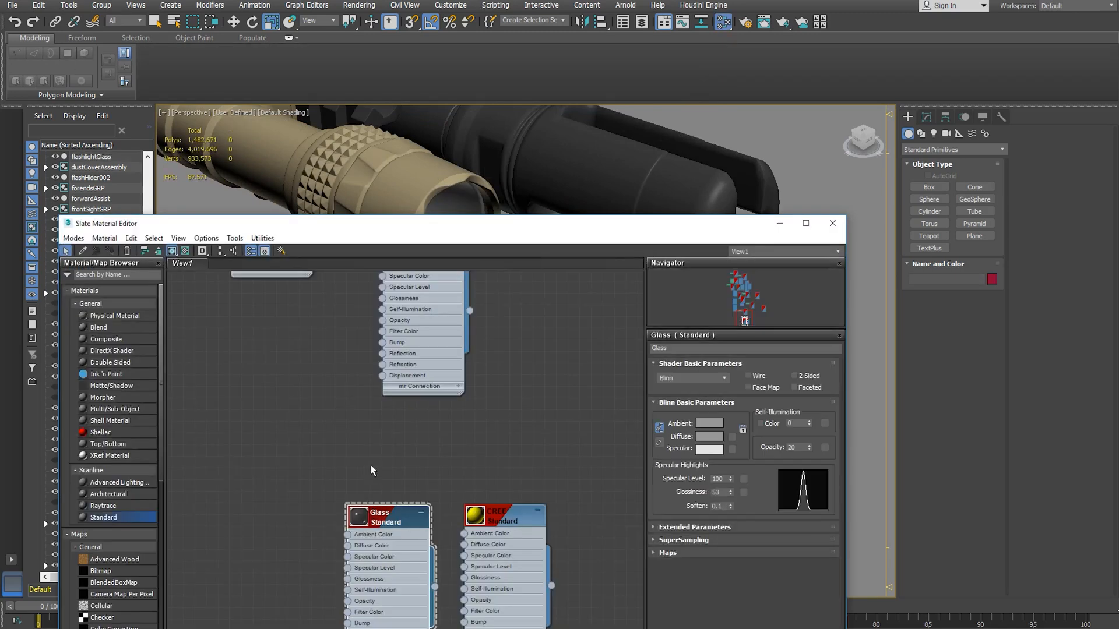
{"action": "left_click", "coordinate": [717, 437]}
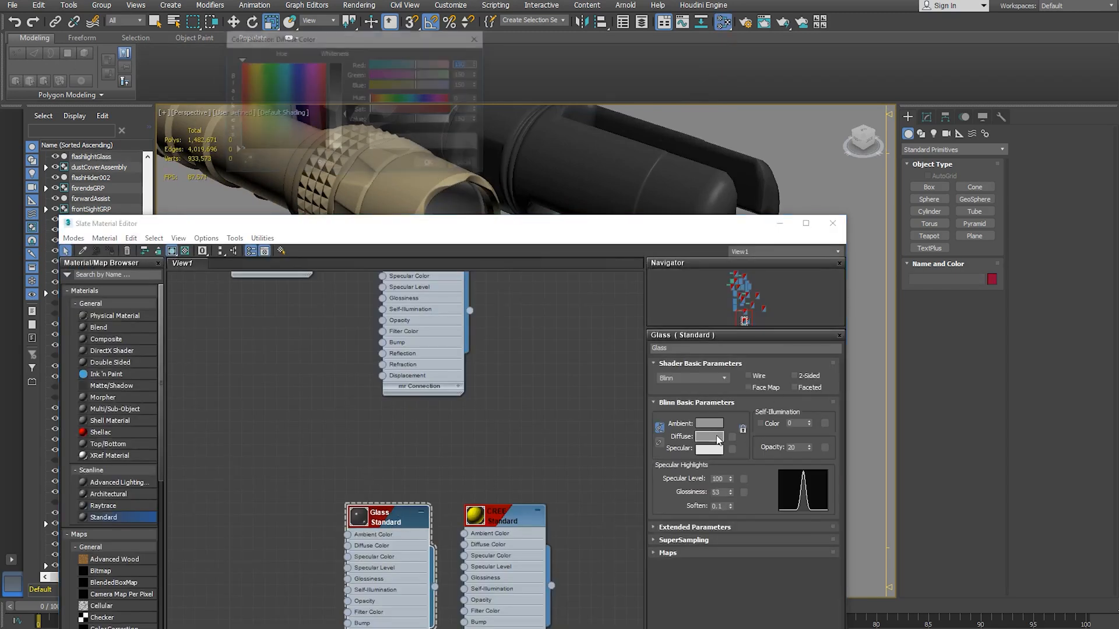
{"action": "left_click", "coordinate": [270, 117]}
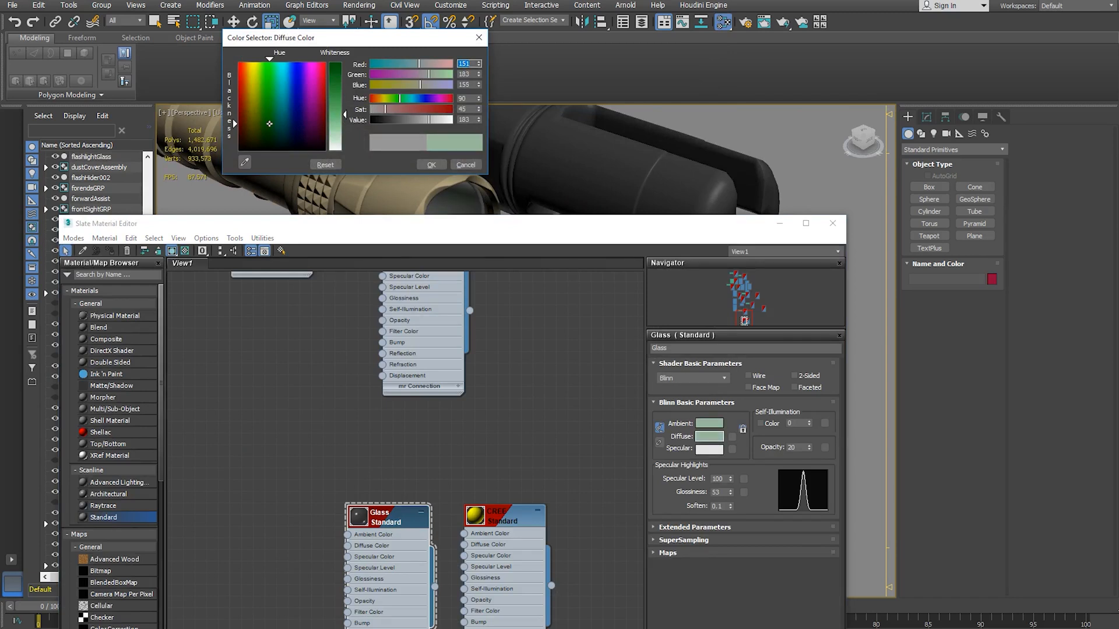
{"action": "left_click_drag", "start_coordinate": [345, 114], "coordinate": [345, 67]}
{"action": "left_click_drag", "start_coordinate": [537, 227], "coordinate": [508, 289]}
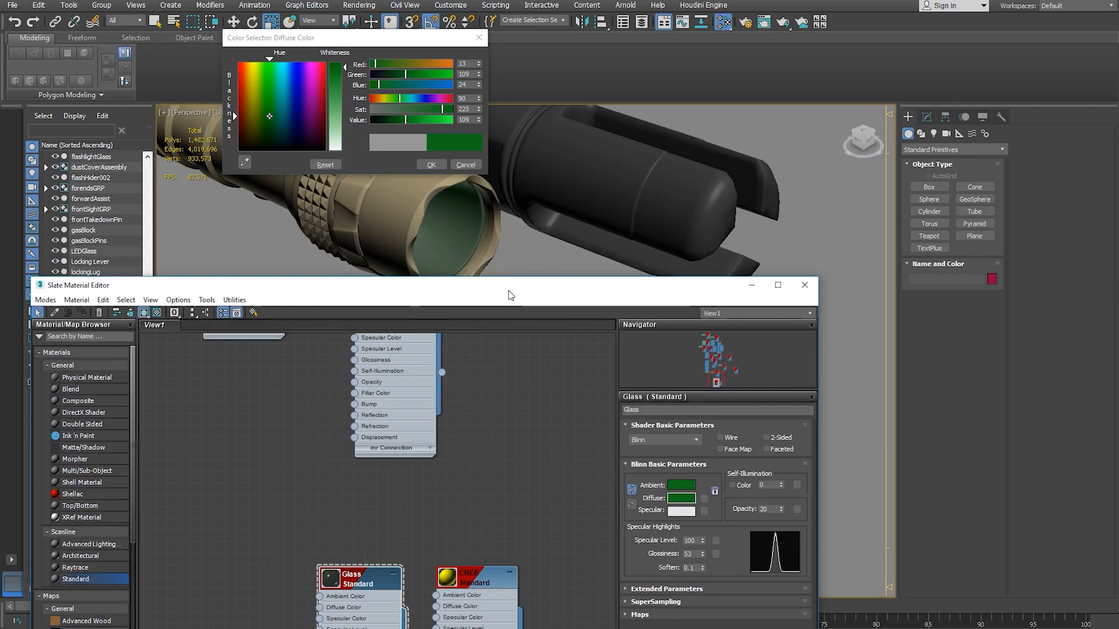
{"action": "double_click", "coordinate": [766, 509]}
{"action": "left_click", "coordinate": [431, 165]}
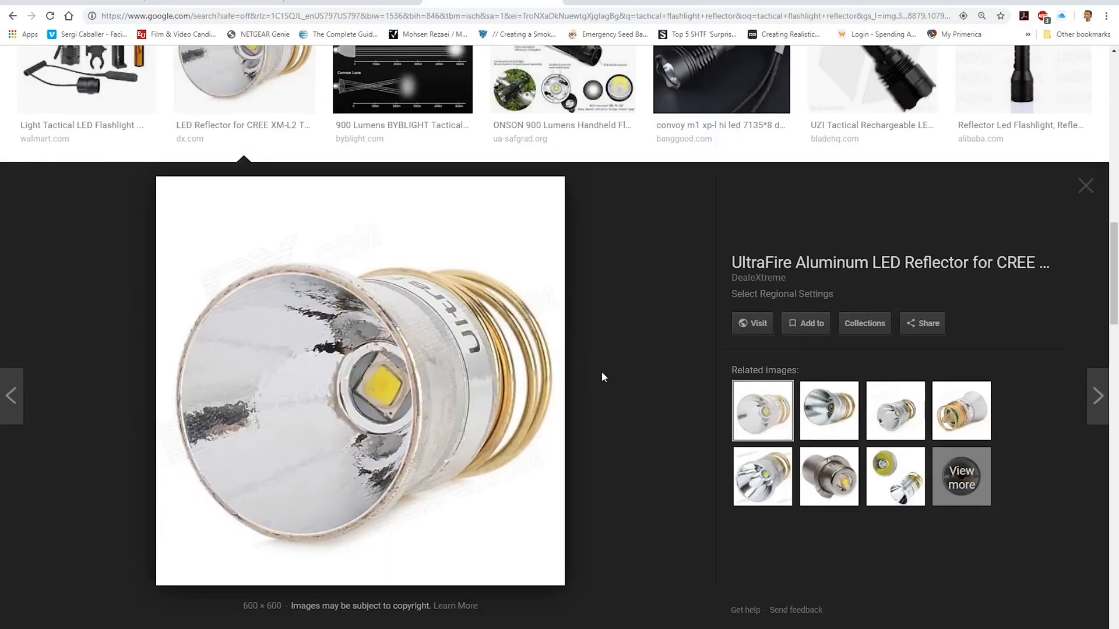
- Check the LED reflector reference photo in the browser, switch back to 3ds Max and examine the tinted lens
{"action": "left_click", "coordinate": [602, 374]}
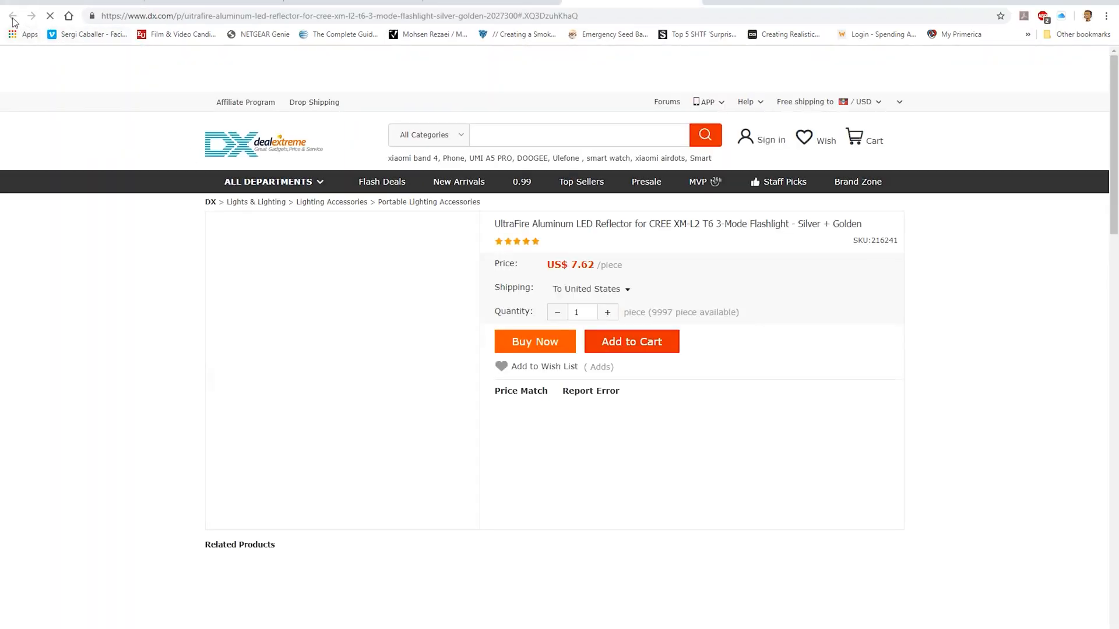
{"action": "left_click", "coordinate": [694, 4]}
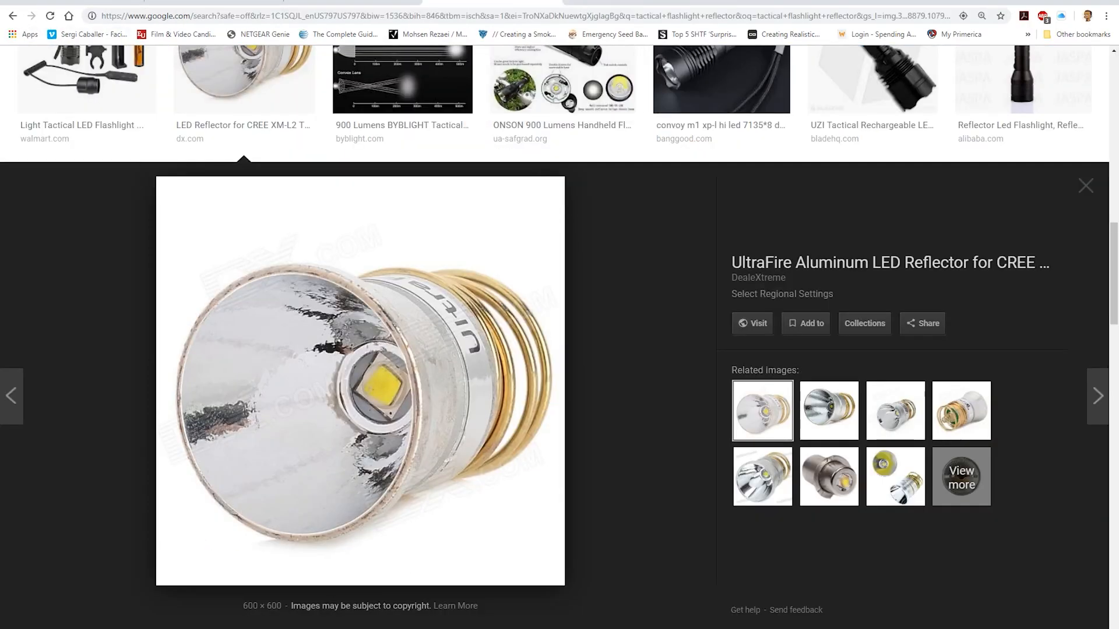
{"action": "key", "text": "alt+Tab"}
{"action": "middle_click_drag", "start_coordinate": [477, 305], "coordinate": [520, 409], "text": "alt"}
{"action": "middle_click_drag", "start_coordinate": [520, 408], "coordinate": [498, 298], "text": "alt"}
{"action": "left_click", "coordinate": [568, 417]}
{"action": "left_click", "coordinate": [622, 511]}
{"action": "middle_click_drag", "start_coordinate": [624, 454], "coordinate": [514, 457], "text": "alt"}
{"action": "scroll", "coordinate": [663, 479], "scroll_direction": "down", "scroll_amount": 5}
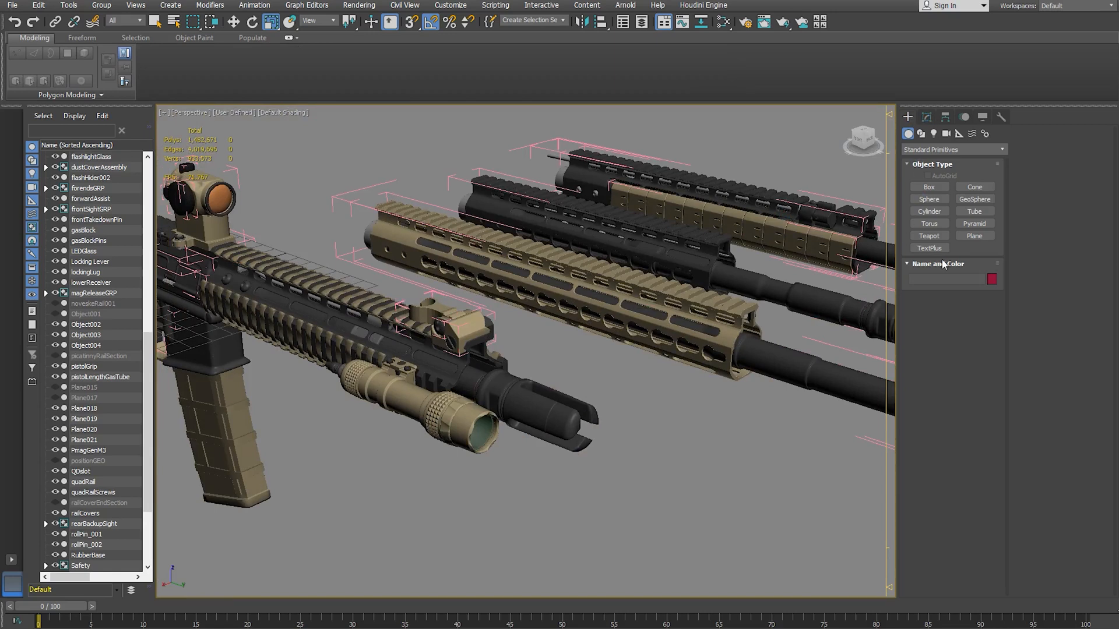
- Create a torus beside the flashlight with radius 1 about 114" and radius 2 about 23.5"
{"action": "left_click", "coordinate": [930, 224]}
{"action": "middle_click_drag", "start_coordinate": [571, 465], "coordinate": [708, 423], "text": "alt"}
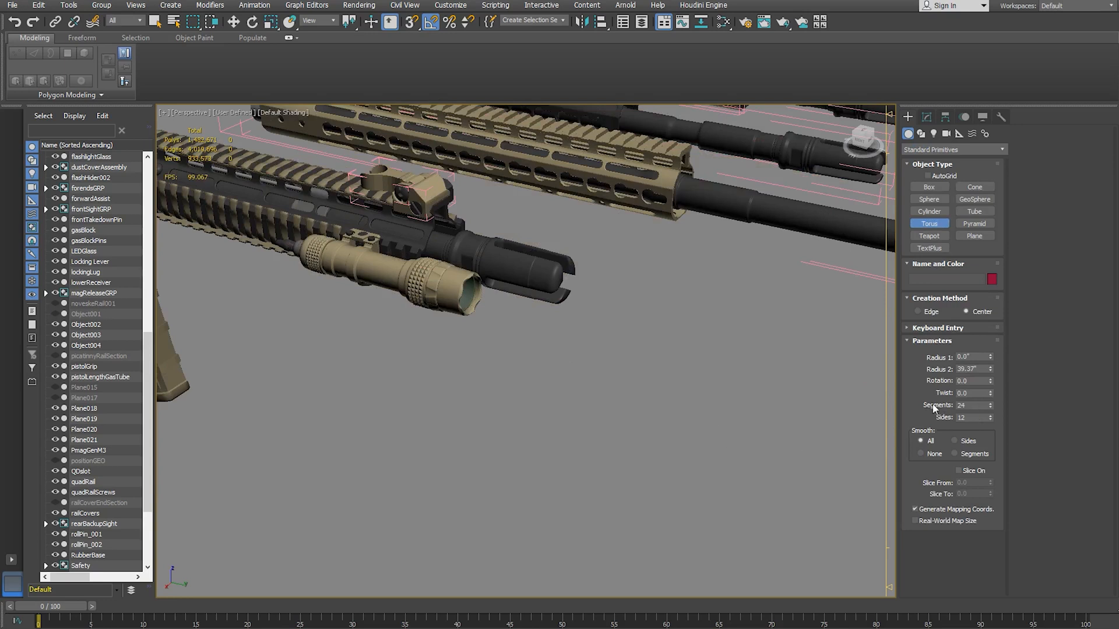
{"action": "left_click_drag", "start_coordinate": [491, 377], "coordinate": [532, 409]}
{"action": "left_click", "coordinate": [609, 378]}
{"action": "middle_click_drag", "start_coordinate": [618, 387], "coordinate": [624, 398]}
{"action": "left_click", "coordinate": [604, 395]}
{"action": "middle_click_drag", "start_coordinate": [601, 336], "coordinate": [652, 340]}
{"action": "scroll", "coordinate": [652, 339], "scroll_direction": "up", "scroll_amount": 4}
- Set the torus to 36 segments and 4 sides
{"action": "left_click_drag", "start_coordinate": [976, 405], "coordinate": [885, 388]}
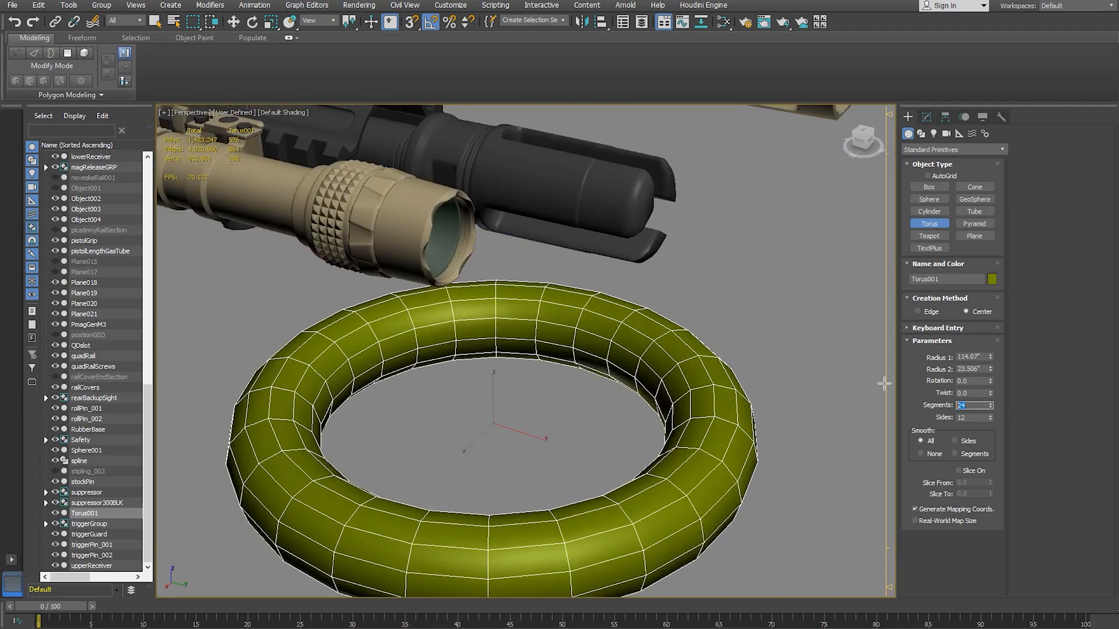
{"action": "type", "text": "36"}
{"action": "key", "text": "Return"}
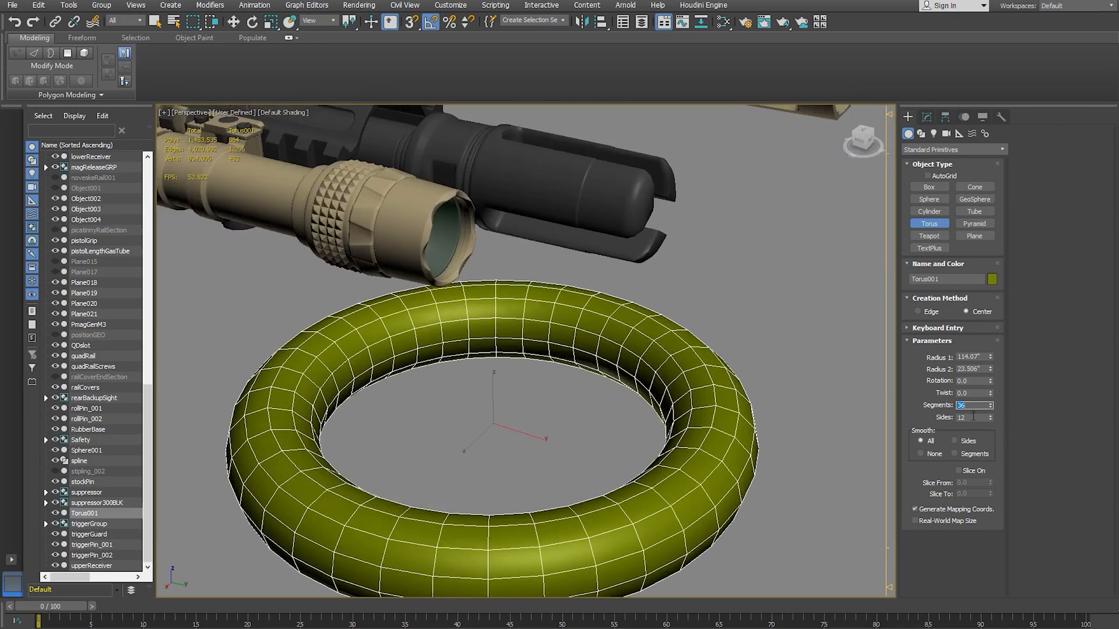
{"action": "left_click_drag", "start_coordinate": [990, 419], "coordinate": [993, 436]}
{"action": "middle_click_drag", "start_coordinate": [647, 407], "coordinate": [711, 404], "text": "alt"}
{"action": "left_click", "coordinate": [990, 414]}
- Set the torus's rotation to 45 so that its square cross-section has flat faces
{"action": "left_click_drag", "start_coordinate": [992, 394], "coordinate": [995, 324]}
{"action": "right_click", "coordinate": [990, 374]}
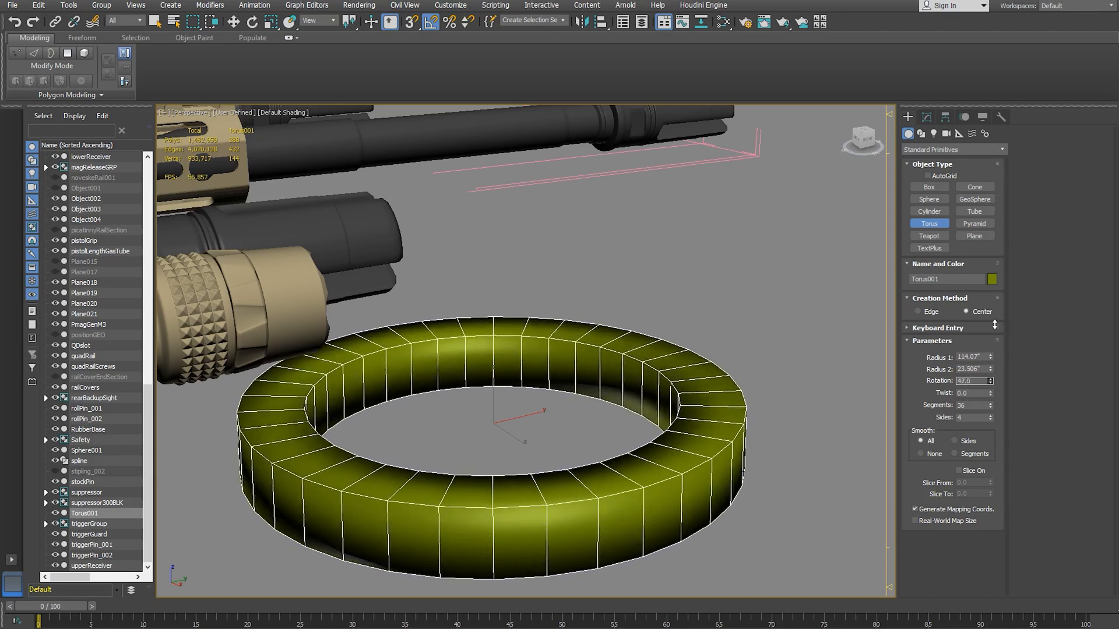
{"action": "middle_click_drag", "start_coordinate": [395, 501], "coordinate": [436, 471], "text": "alt"}
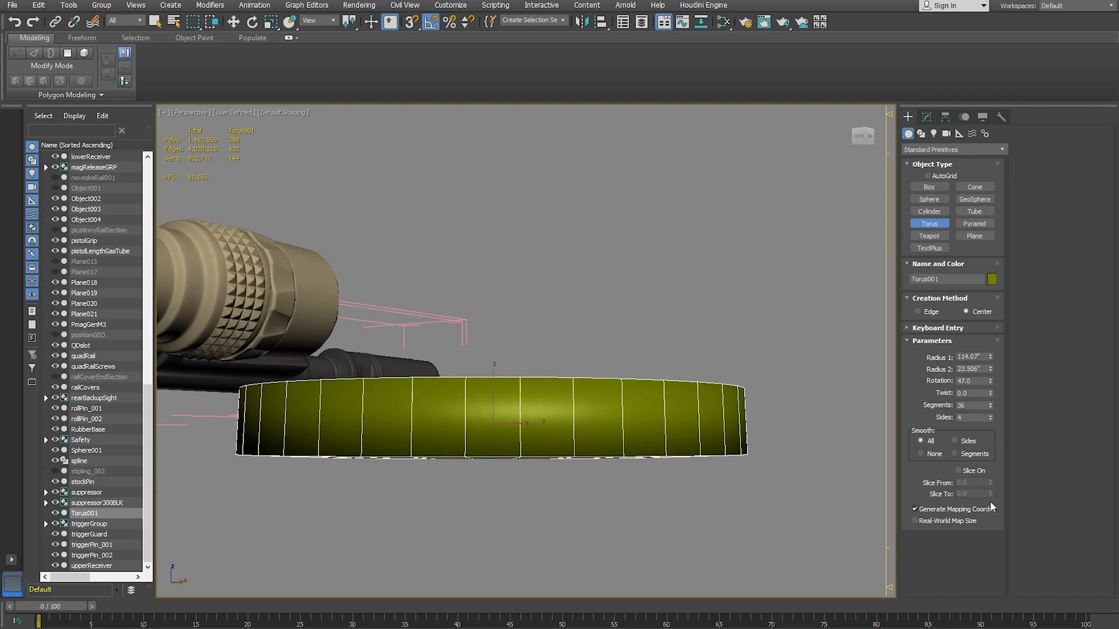
{"action": "double_click", "coordinate": [979, 382]}
{"action": "type", "text": "45"}
{"action": "key", "text": "Return"}
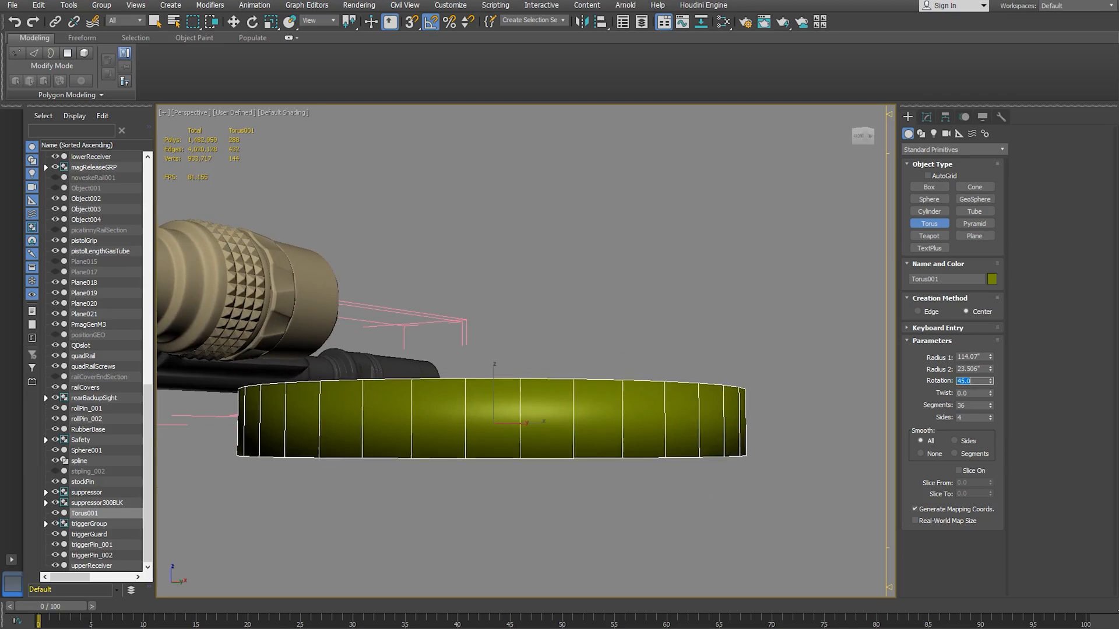
{"action": "middle_click_drag", "start_coordinate": [482, 429], "coordinate": [356, 493], "text": "alt"}
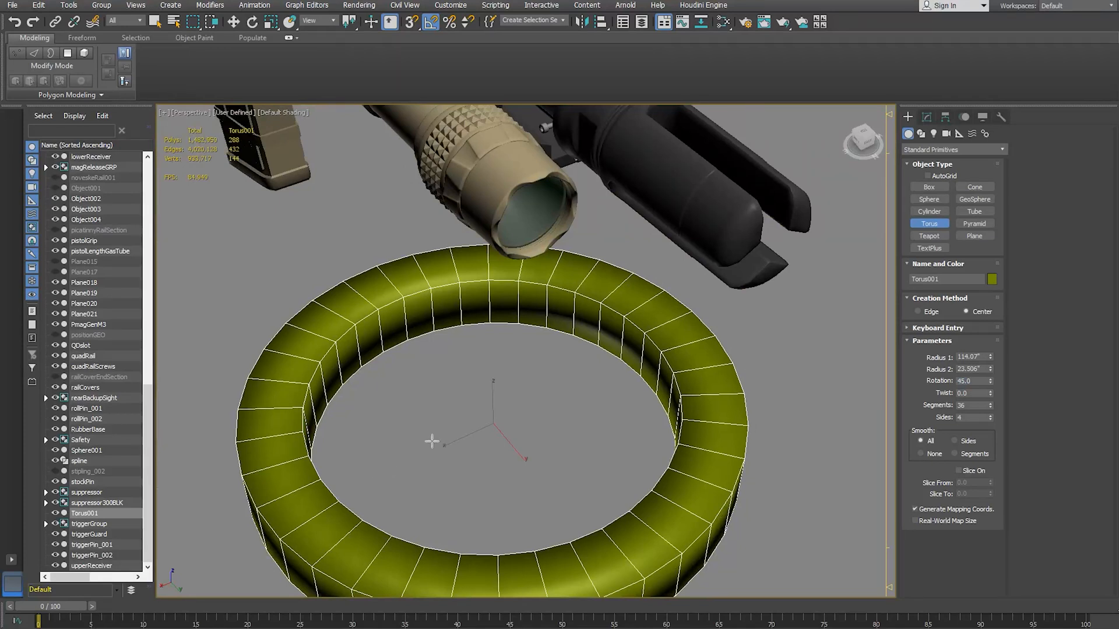
- Rotate the torus upright so that its axis runs along the flashlight's length
{"action": "middle_click_drag", "start_coordinate": [474, 427], "coordinate": [556, 457], "text": "alt"}
{"action": "scroll", "coordinate": [554, 398], "scroll_direction": "down", "scroll_amount": 4}
{"action": "middle_click_drag", "start_coordinate": [554, 397], "coordinate": [497, 345], "text": "alt"}
{"action": "key", "text": "e"}
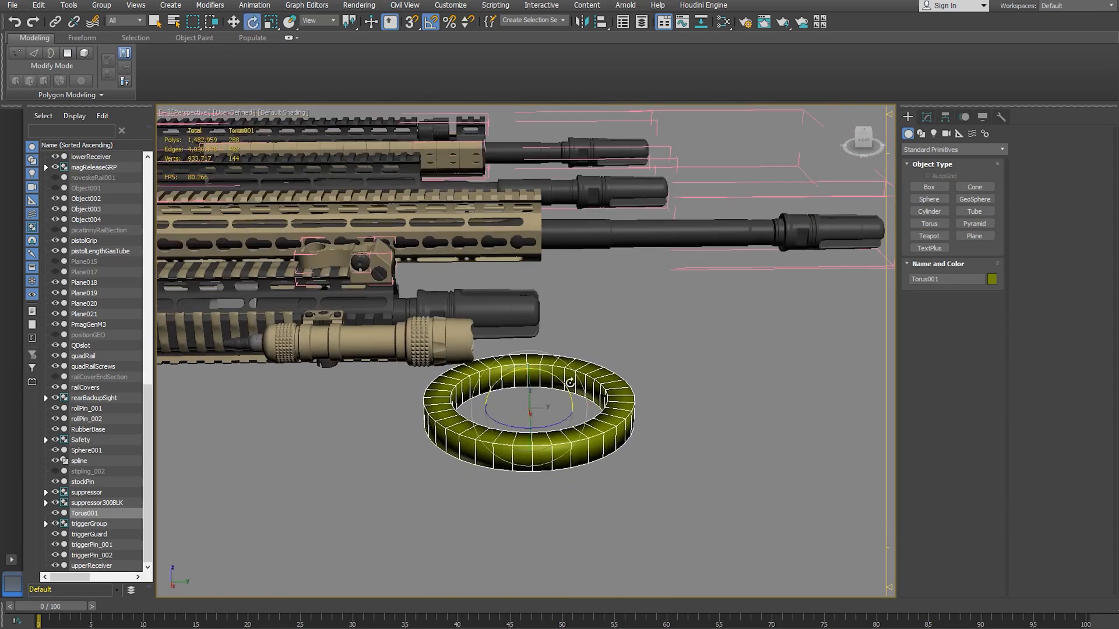
{"action": "left_click_drag", "start_coordinate": [544, 371], "coordinate": [567, 419]}
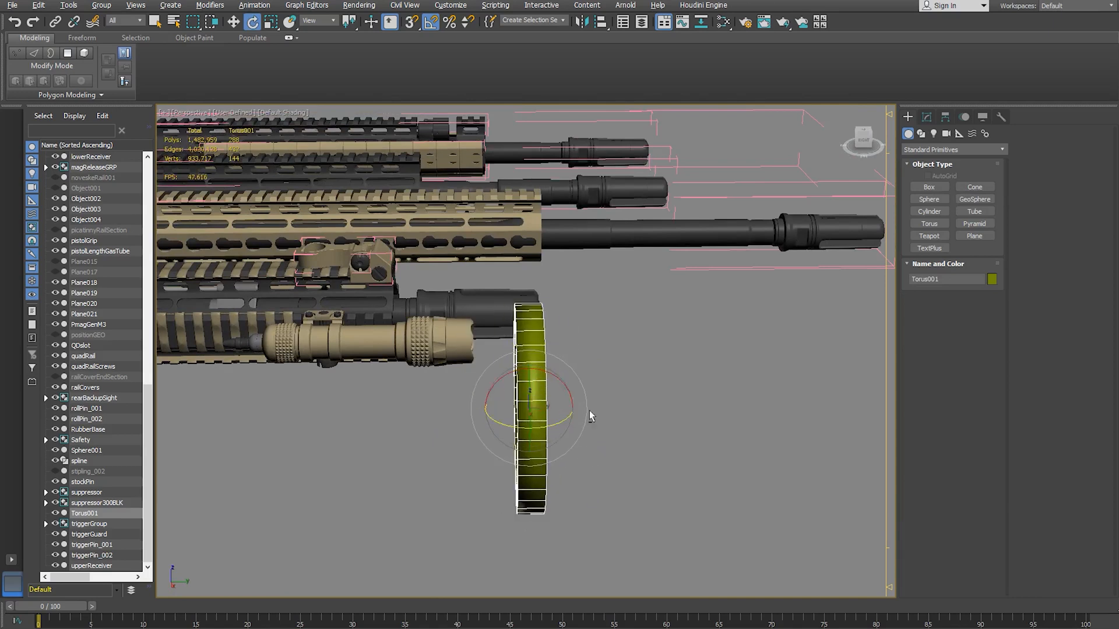
- Align the torus to the flashlight's front glass
{"action": "middle_click_drag", "start_coordinate": [567, 419], "coordinate": [514, 433], "text": "alt"}
{"action": "middle_click_drag", "start_coordinate": [549, 315], "coordinate": [474, 321], "text": "alt"}
{"action": "middle_click_drag", "start_coordinate": [646, 151], "coordinate": [549, 225], "text": "alt"}
{"action": "left_click", "coordinate": [602, 23]}
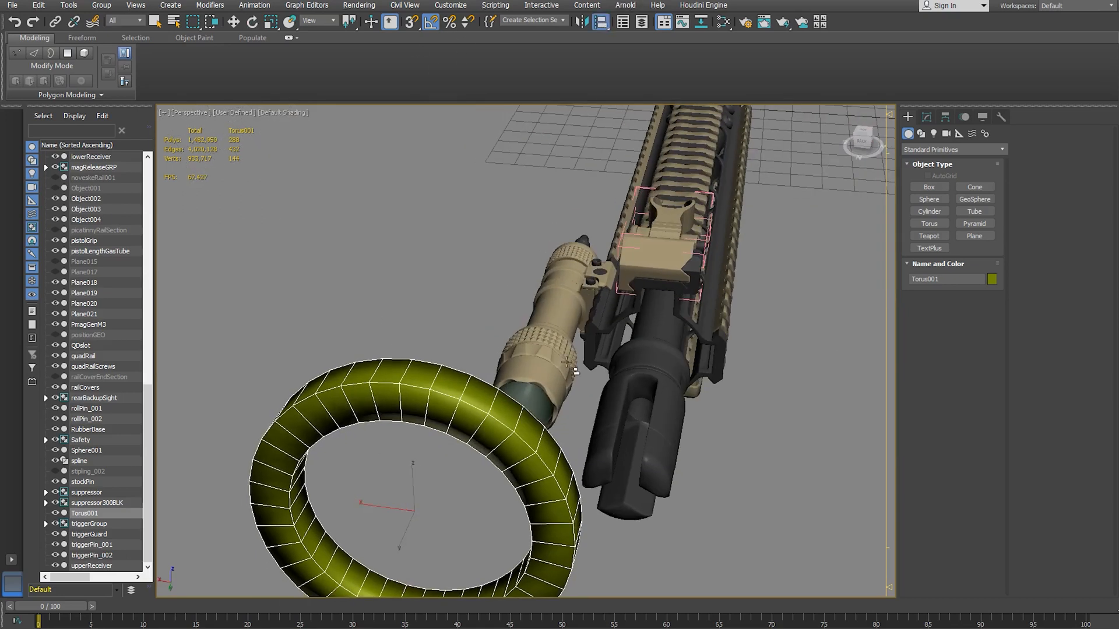
{"action": "left_click", "coordinate": [532, 398]}
{"action": "left_click", "coordinate": [728, 437]}
- Scale the torus down uniformly until it fits inside the flashlight's front opening
{"action": "middle_click_drag", "start_coordinate": [729, 437], "coordinate": [641, 408], "text": "alt"}
{"action": "key", "text": "r"}
{"action": "left_click_drag", "start_coordinate": [522, 402], "coordinate": [349, 550]}
{"action": "left_click_drag", "start_coordinate": [518, 404], "coordinate": [508, 449]}
{"action": "key", "text": "z"}
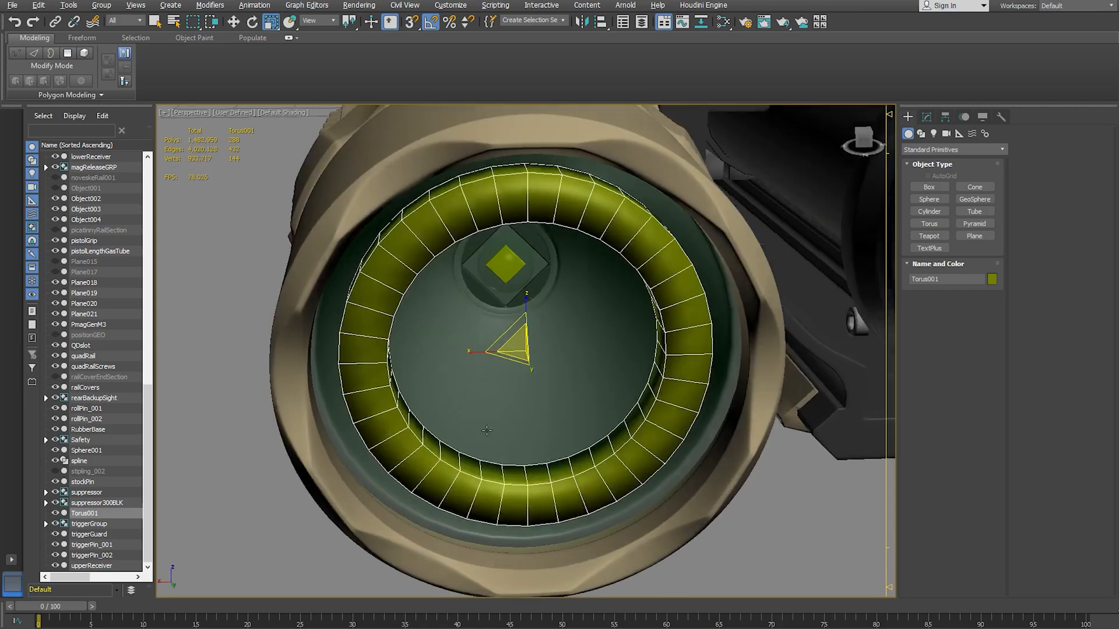
{"action": "left_click_drag", "start_coordinate": [530, 347], "coordinate": [539, 344]}
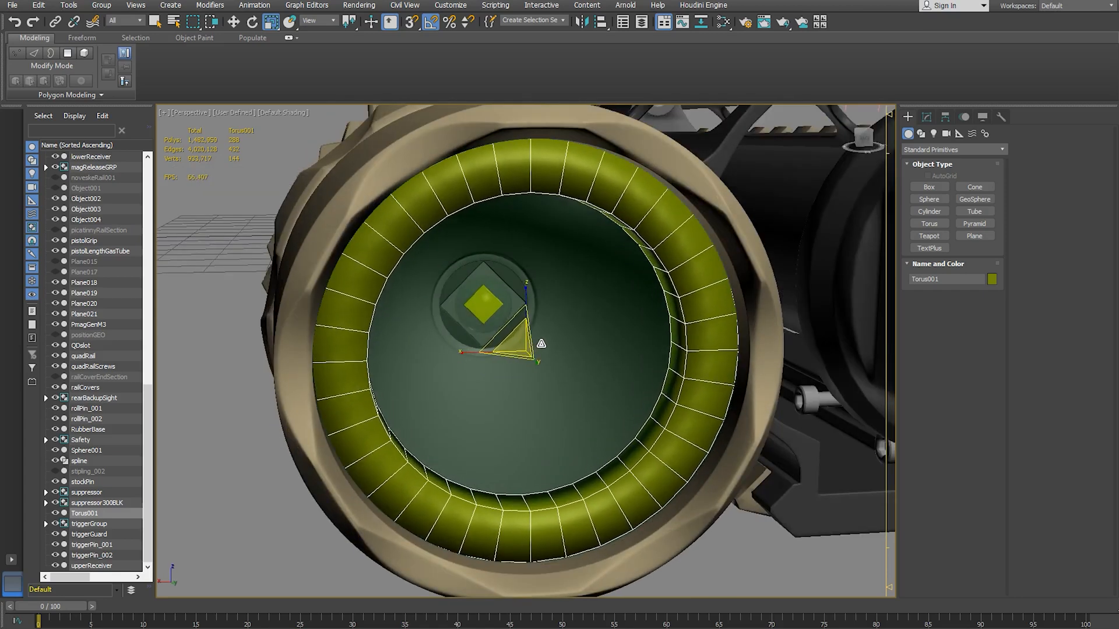
- Flatten the torus along the flashlight's axis and move it forward so that it sits against the front of the glass
{"action": "mouse_move", "coordinate": [542, 343]}
{"action": "middle_mouse_down", "text": "alt"}
{"action": "mouse_move", "coordinate": [610, 403]}
{"action": "mouse_move", "coordinate": [589, 354]}
{"action": "middle_mouse_up", "text": "alt"}
{"action": "key", "text": "F3"}
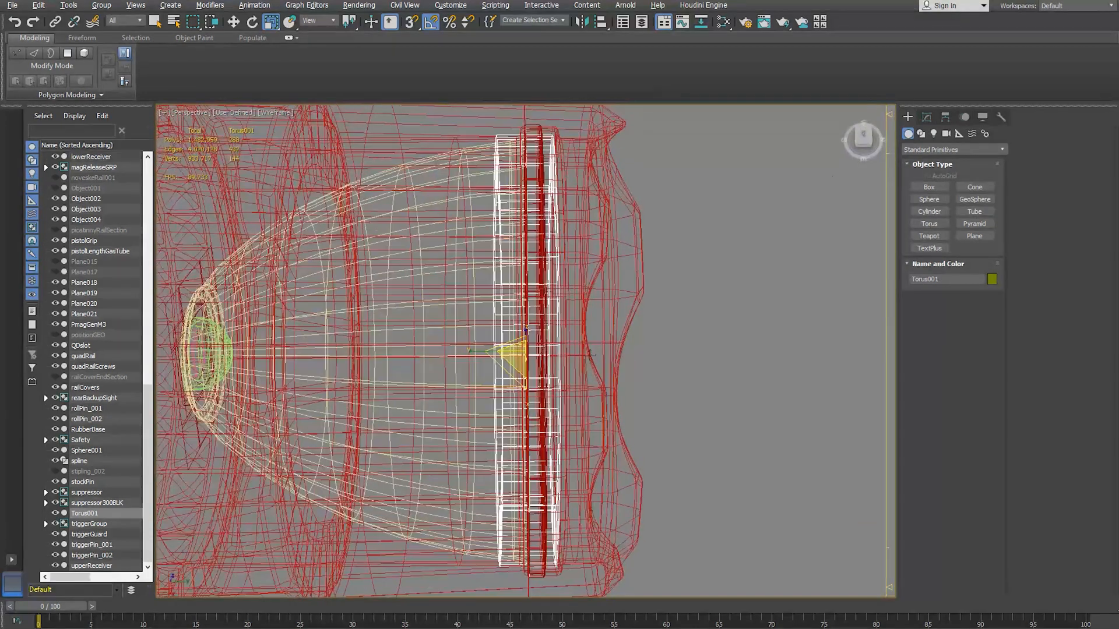
{"action": "left_click", "coordinate": [931, 116]}
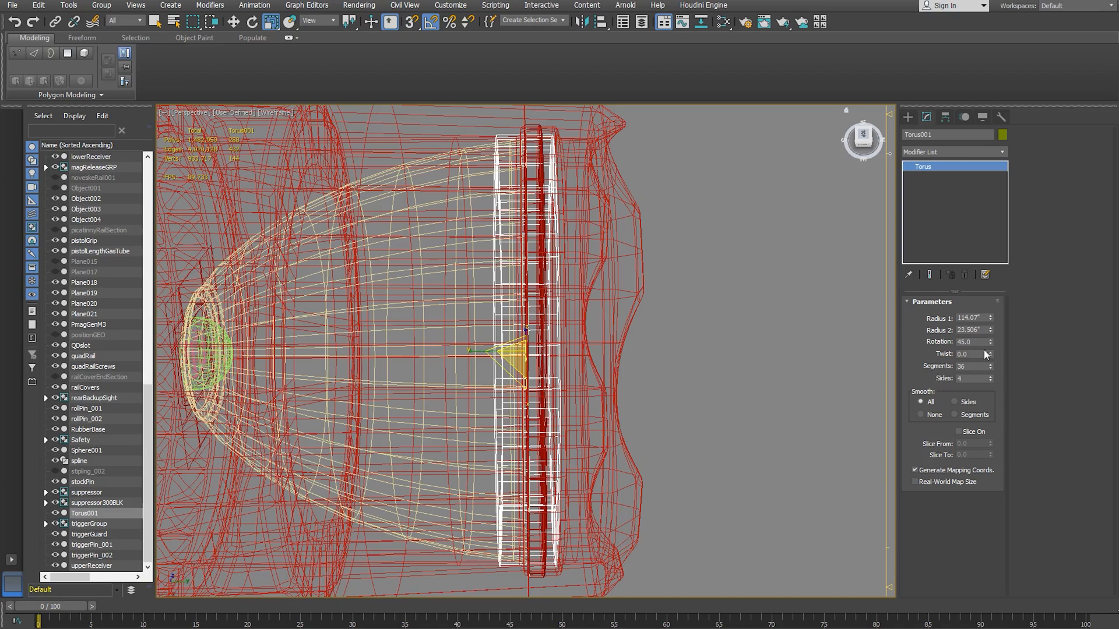
{"action": "middle_click_drag", "start_coordinate": [562, 302], "coordinate": [579, 350], "text": "alt"}
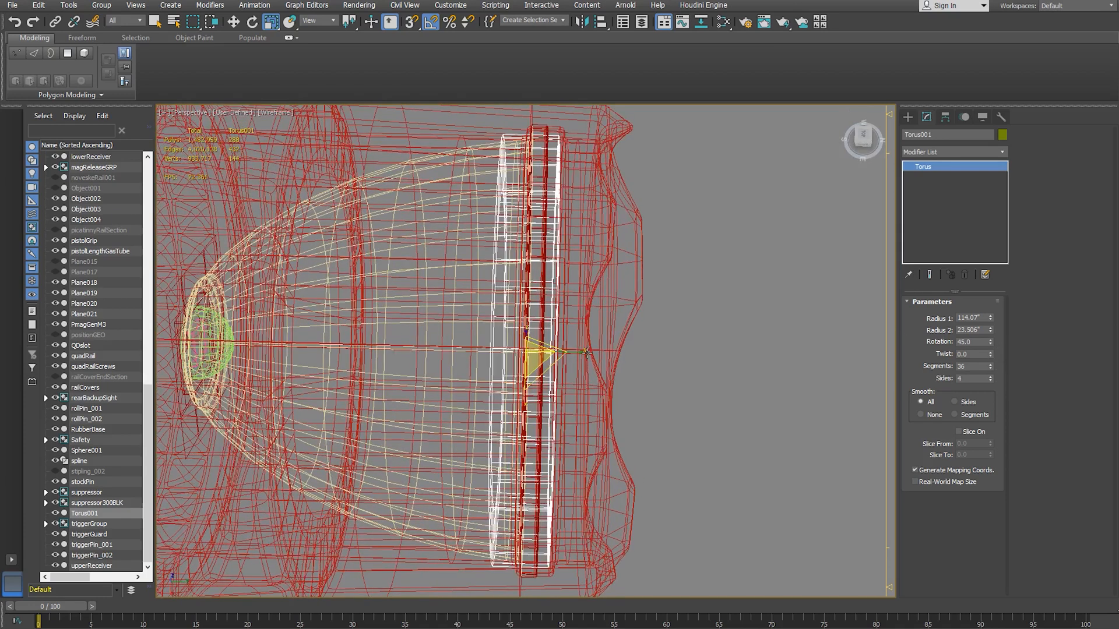
{"action": "mouse_move", "coordinate": [582, 352]}
{"action": "left_mouse_down"}
{"action": "mouse_move", "coordinate": [511, 348]}
{"action": "mouse_move", "coordinate": [592, 351]}
{"action": "left_mouse_up"}
{"action": "key", "text": "w"}
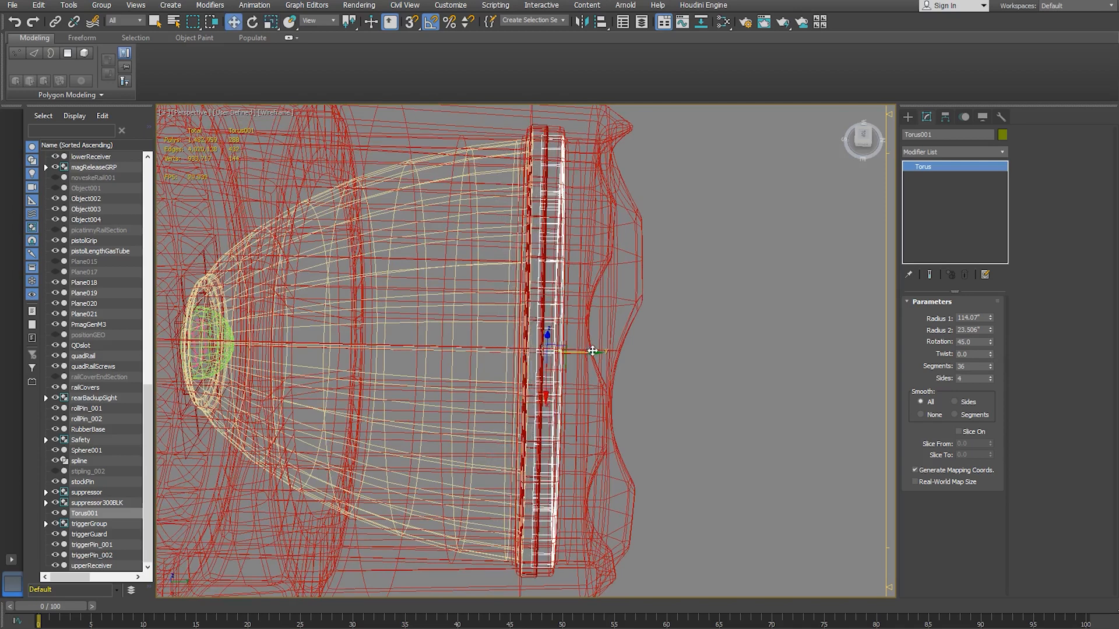
{"action": "key", "text": "r"}
{"action": "mouse_move", "coordinate": [588, 352]}
{"action": "left_mouse_down"}
{"action": "mouse_move", "coordinate": [578, 355]}
{"action": "mouse_move", "coordinate": [592, 350]}
{"action": "left_mouse_up"}
{"action": "key", "text": "w"}
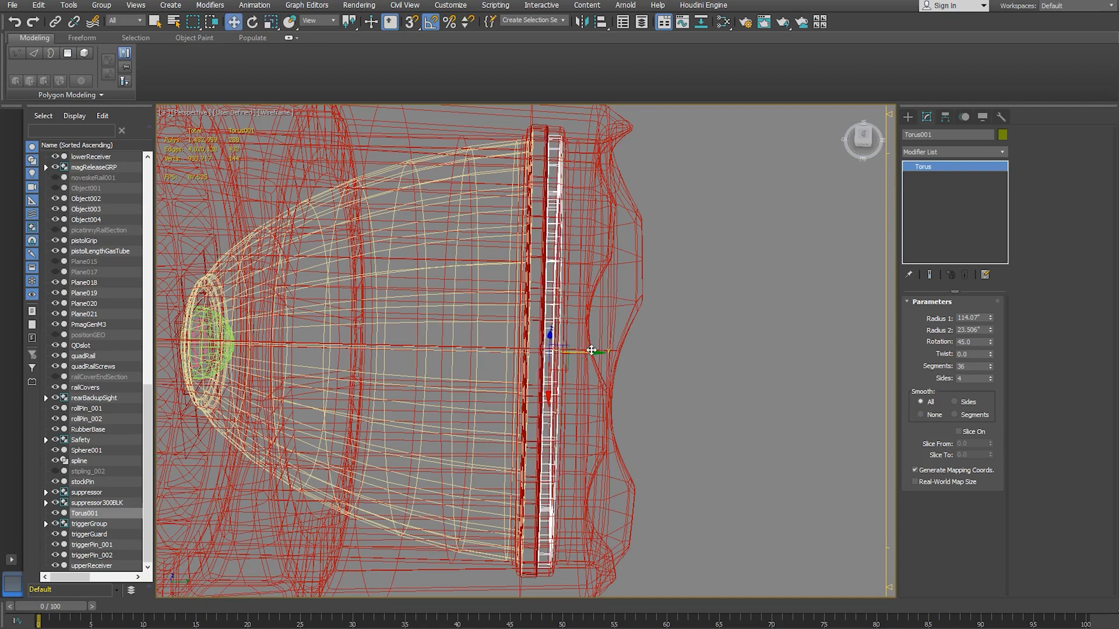
{"action": "key", "text": "r"}
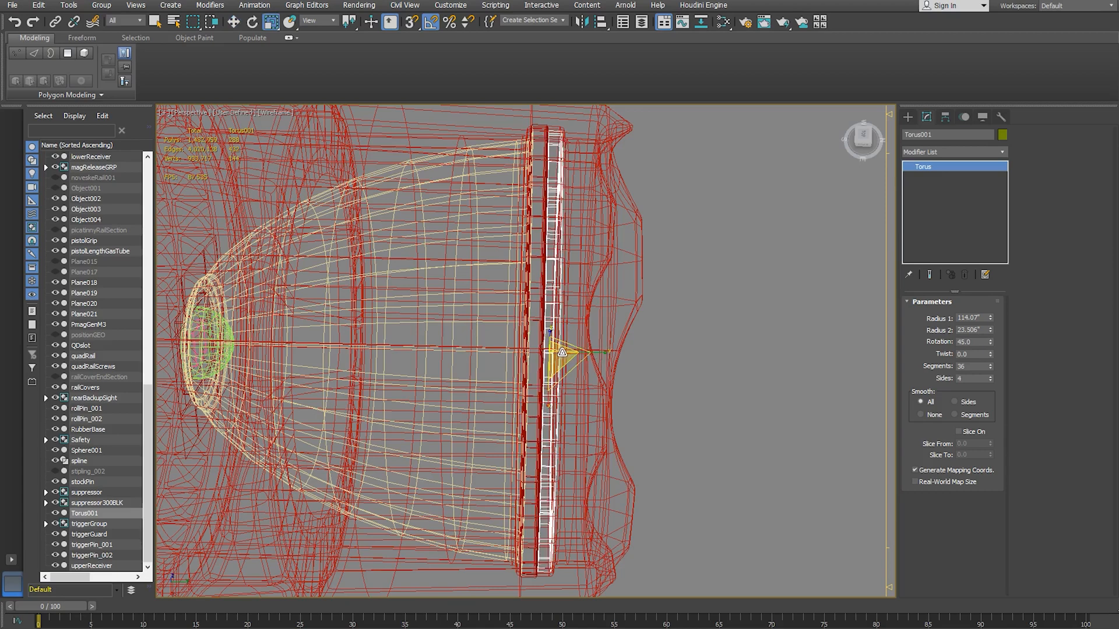
{"action": "middle_click_drag", "start_coordinate": [562, 352], "coordinate": [500, 304], "text": "alt"}
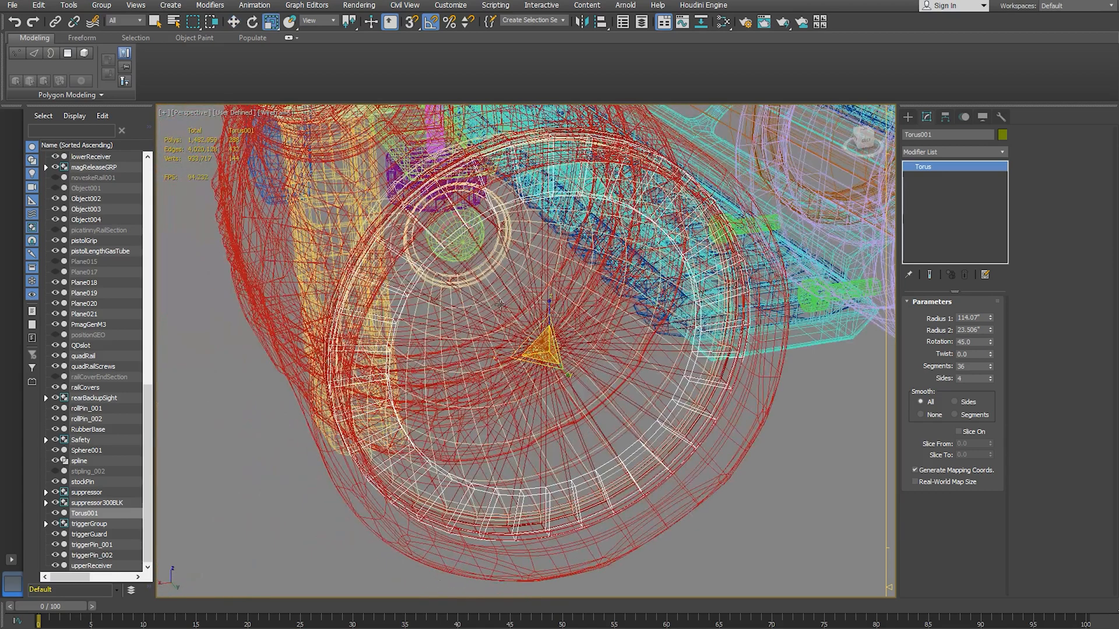
- Set the torus's Radius 2 to 9.167" and scale the ring up to reach the inner wall of the opening
{"action": "key", "text": "F3"}
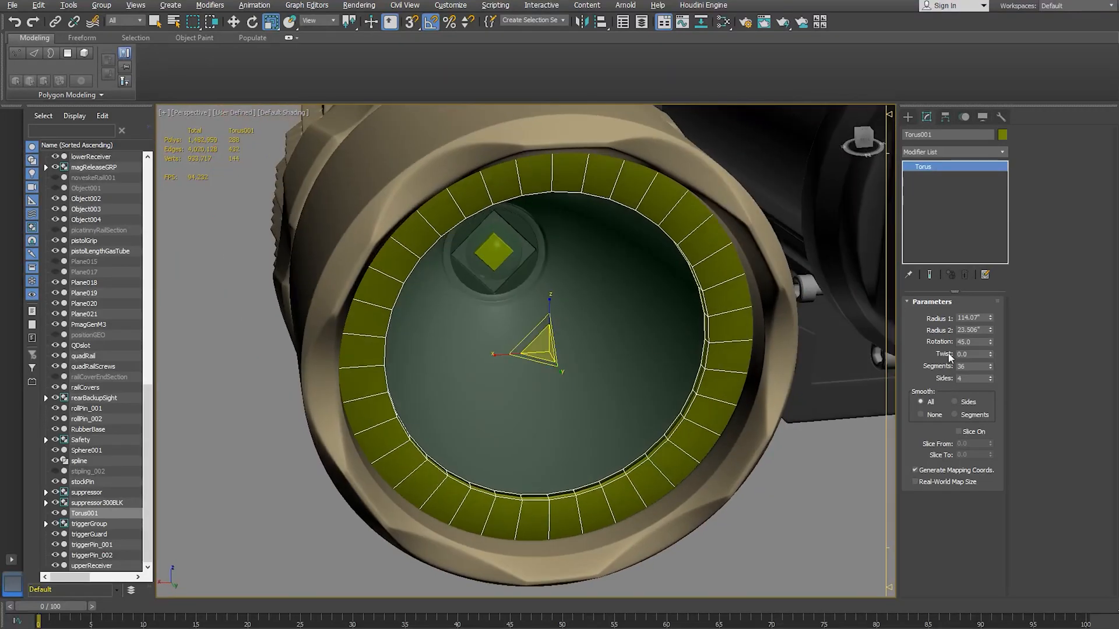
{"action": "left_click_drag", "start_coordinate": [990, 330], "coordinate": [989, 365]}
{"action": "middle_click_drag", "start_coordinate": [496, 375], "coordinate": [558, 378], "text": "alt"}
{"action": "left_click_drag", "start_coordinate": [553, 353], "coordinate": [588, 346]}
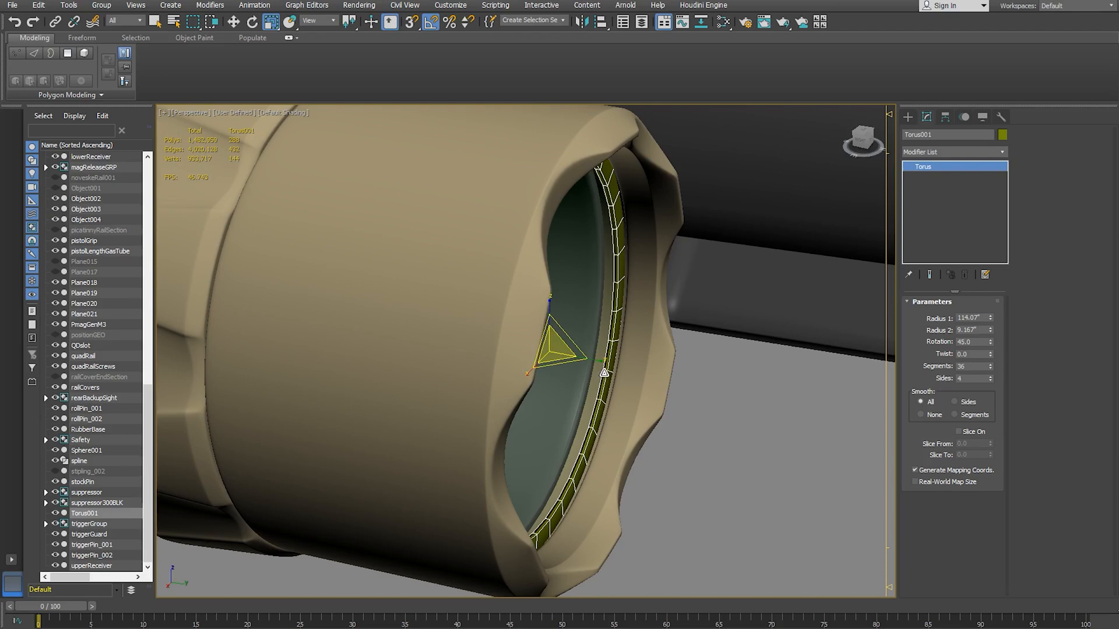
- Thicken the ring slightly along the flashlight's axis and check its fit around the glass
{"action": "mouse_move", "coordinate": [614, 431]}
{"action": "middle_mouse_down", "text": "alt"}
{"action": "mouse_move", "coordinate": [623, 422]}
{"action": "mouse_move", "coordinate": [577, 397]}
{"action": "mouse_move", "coordinate": [594, 410]}
{"action": "middle_mouse_up", "text": "alt"}
{"action": "key", "text": "F3"}
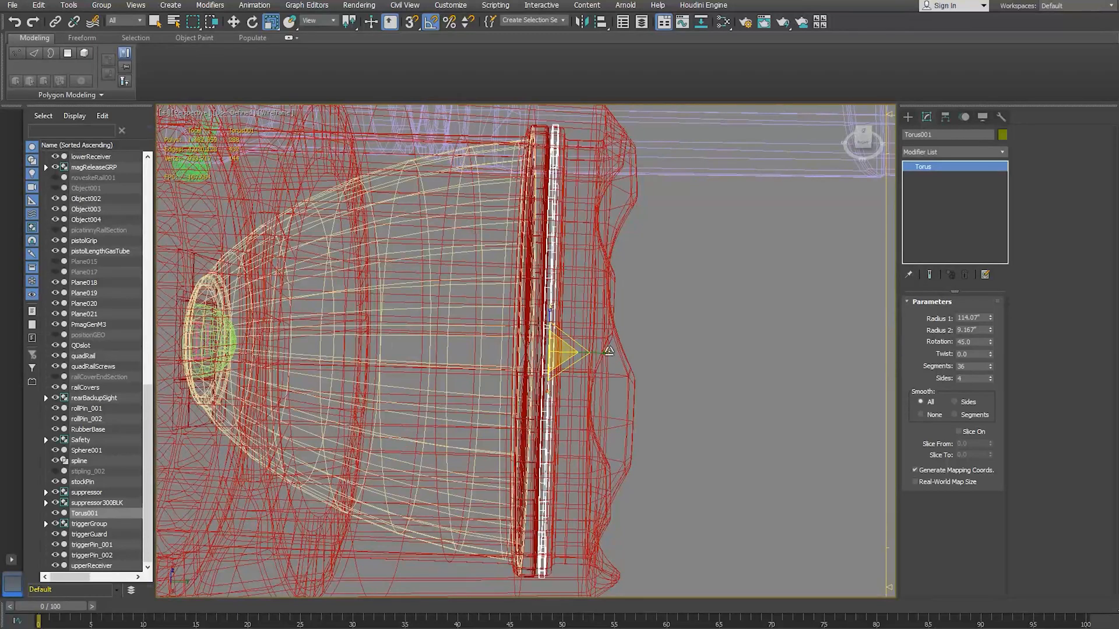
{"action": "left_click_drag", "start_coordinate": [602, 355], "coordinate": [641, 358]}
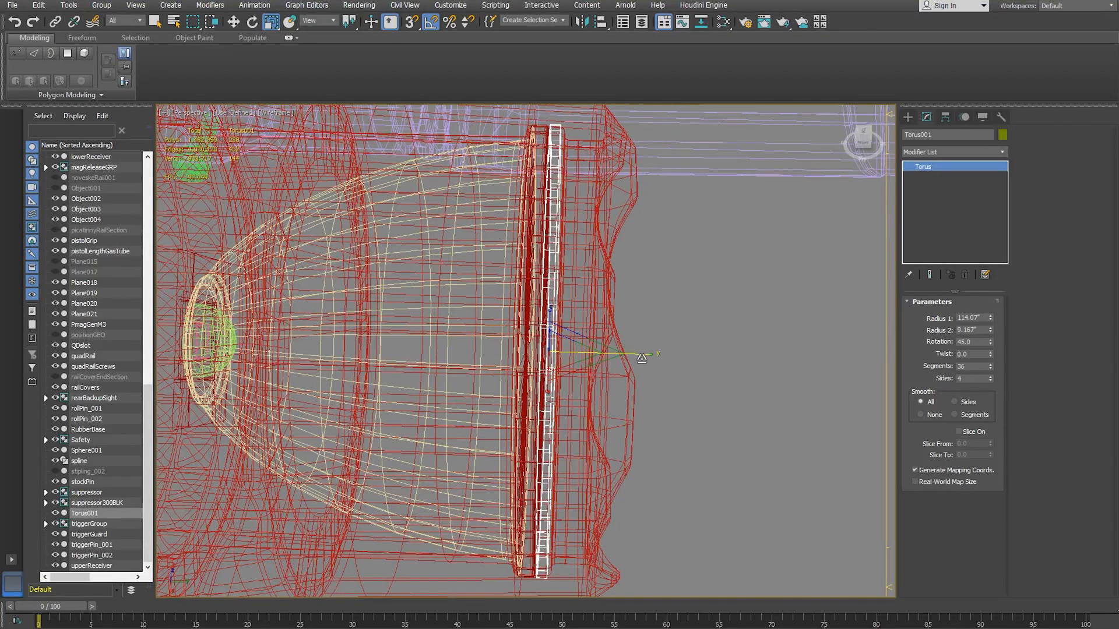
{"action": "mouse_move", "coordinate": [648, 364]}
{"action": "middle_mouse_down", "text": "alt"}
{"action": "mouse_move", "coordinate": [536, 354]}
{"action": "mouse_move", "coordinate": [530, 328]}
{"action": "middle_mouse_up", "text": "alt"}
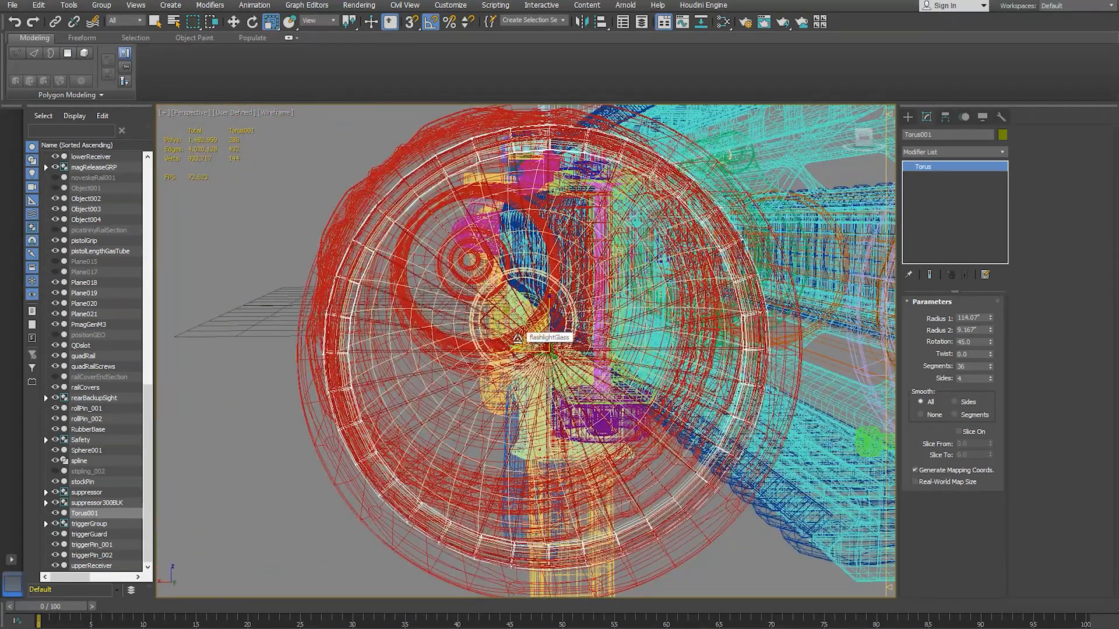
{"action": "key", "text": "F3"}
{"action": "mouse_move", "coordinate": [440, 377]}
{"action": "middle_mouse_down", "text": "alt"}
{"action": "mouse_move", "coordinate": [398, 375]}
{"action": "mouse_move", "coordinate": [433, 368]}
{"action": "middle_mouse_up", "text": "alt"}
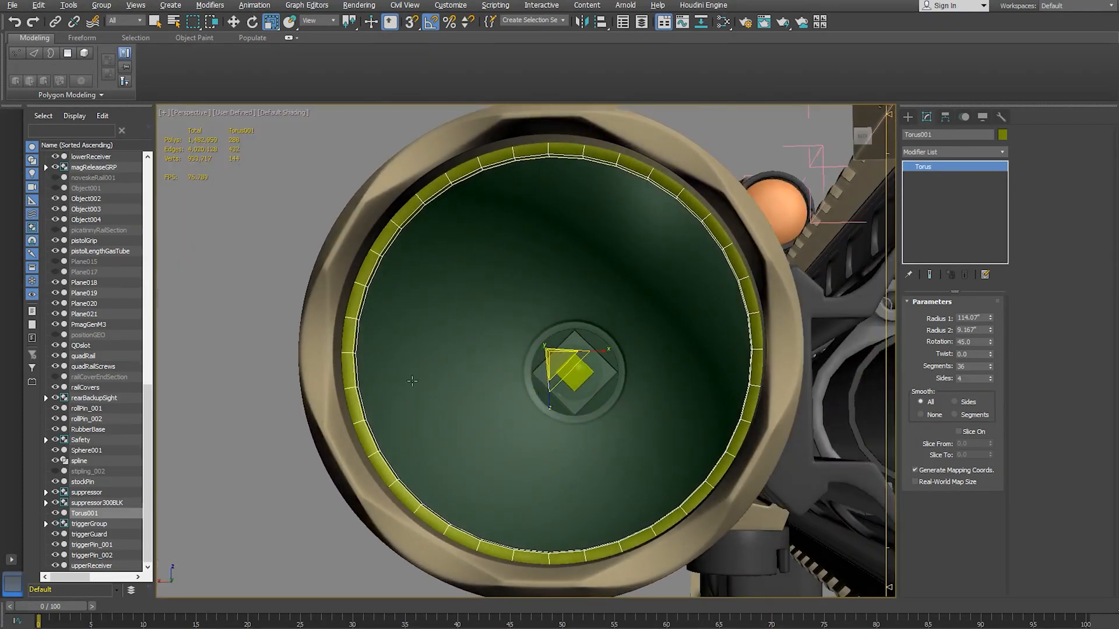
{"action": "middle_click_drag", "start_coordinate": [743, 465], "coordinate": [765, 476], "text": "alt"}
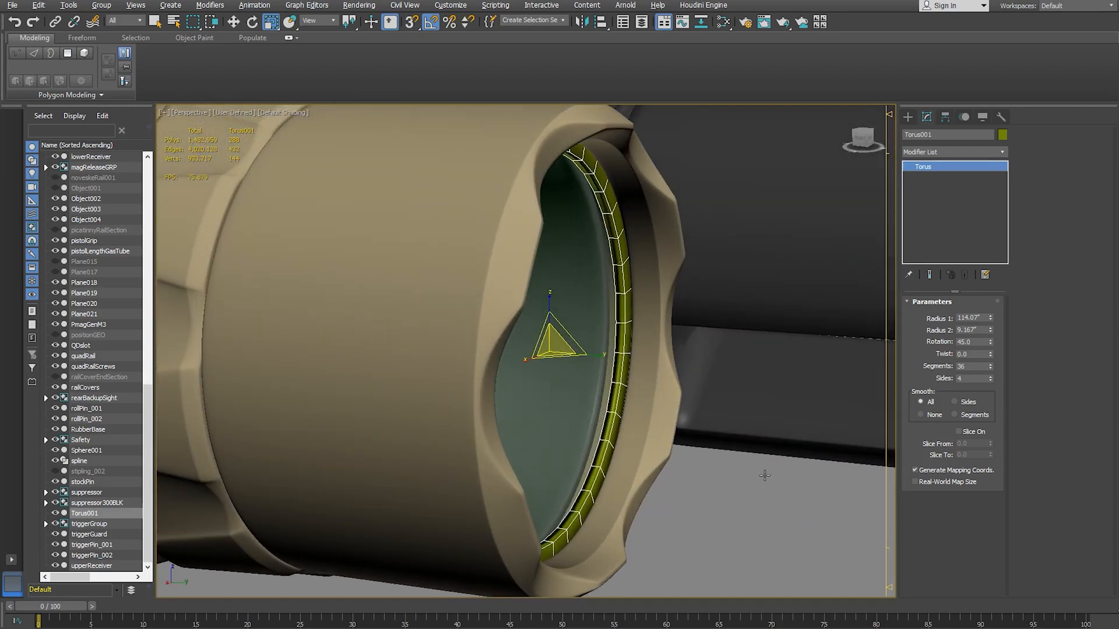
{"action": "left_click_drag", "start_coordinate": [765, 476], "coordinate": [764, 478], "text": "alt"}
{"action": "middle_click_drag", "start_coordinate": [764, 477], "coordinate": [650, 458], "text": "alt"}
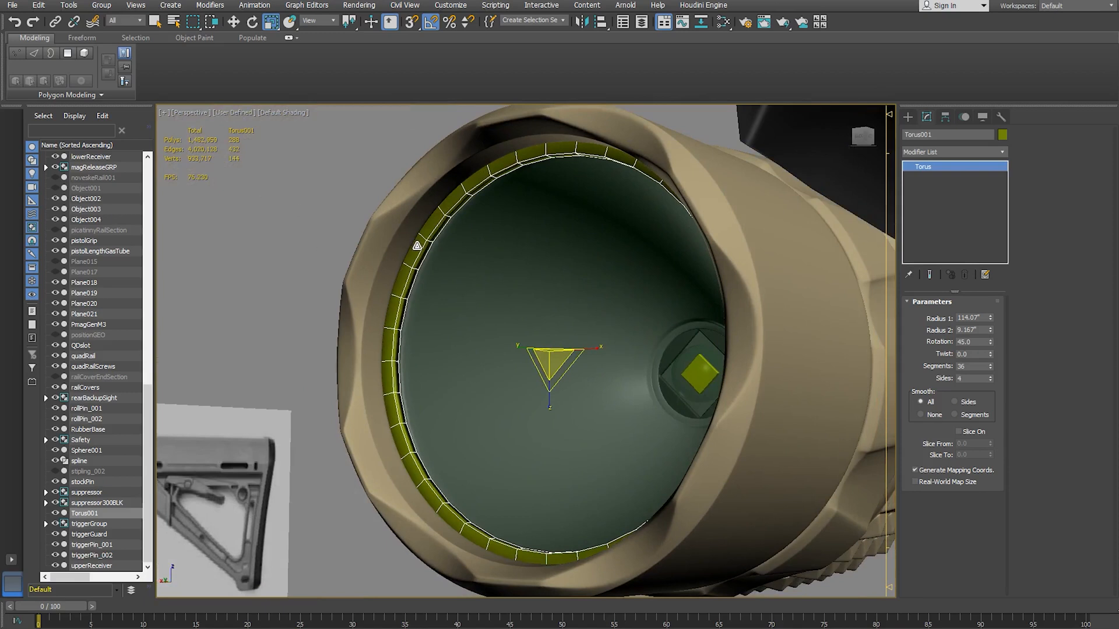
- Isolate the torus and convert it to an Editable Poly
{"action": "right_click", "coordinate": [435, 271]}
{"action": "left_click", "coordinate": [489, 167]}
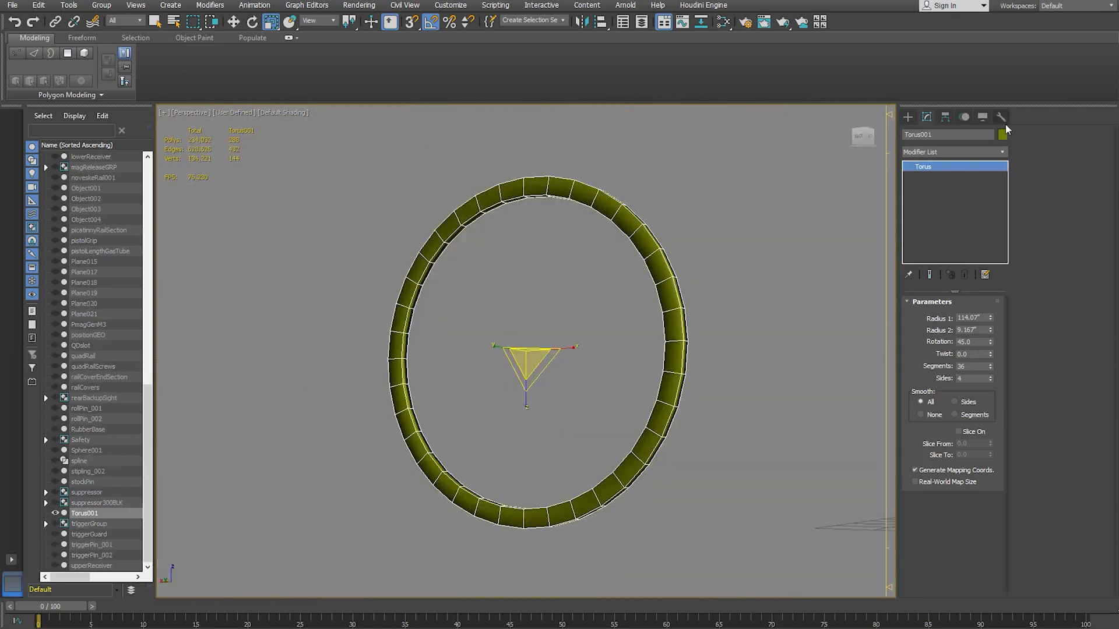
{"action": "right_click", "coordinate": [946, 171]}
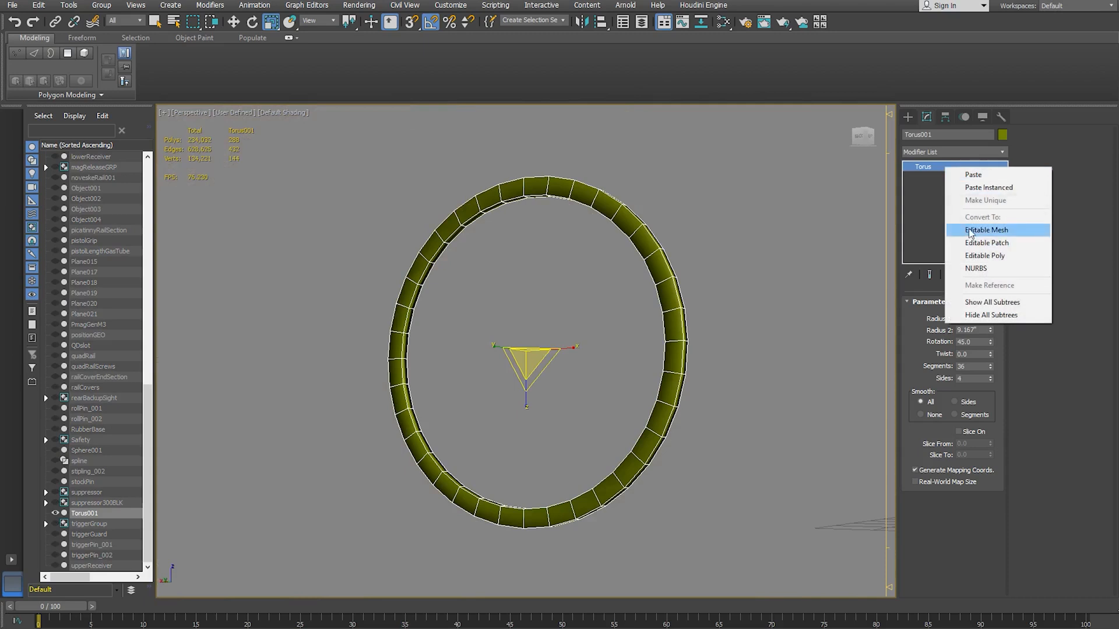
{"action": "left_click", "coordinate": [984, 256]}
- Delete the full loop of polygons on the ring's outer rim
{"action": "middle_click_drag", "start_coordinate": [639, 262], "coordinate": [650, 271], "text": "alt"}
{"action": "scroll", "coordinate": [536, 263], "scroll_direction": "up", "scroll_amount": 6}
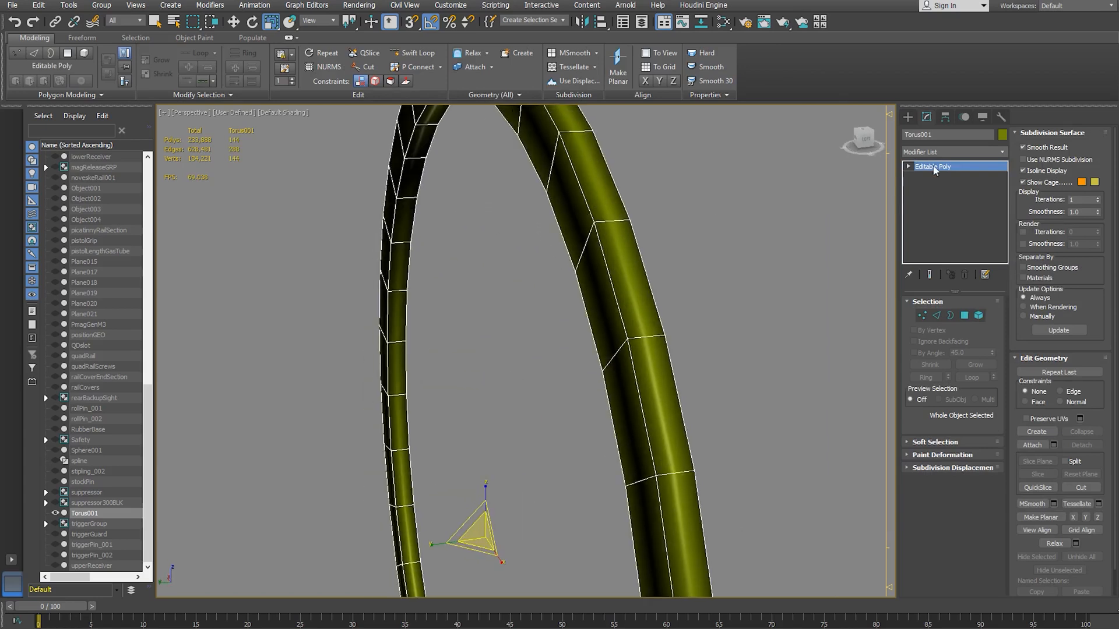
{"action": "left_click", "coordinate": [908, 166]}
{"action": "left_click", "coordinate": [945, 207]}
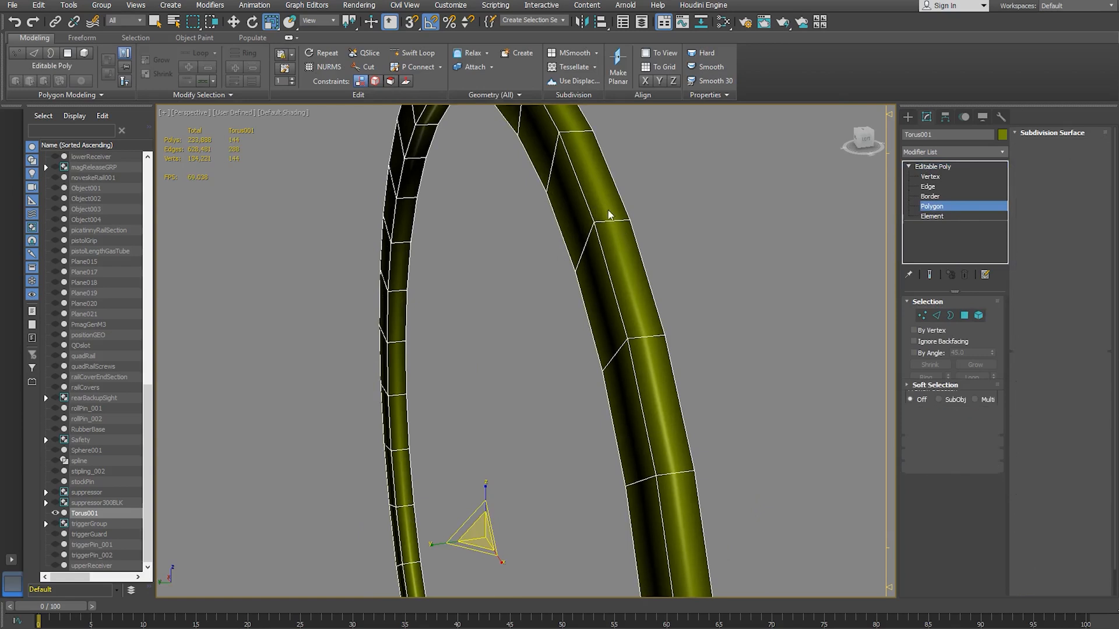
{"action": "left_click", "coordinate": [606, 187]}
{"action": "left_click", "coordinate": [632, 289], "text": "shift"}
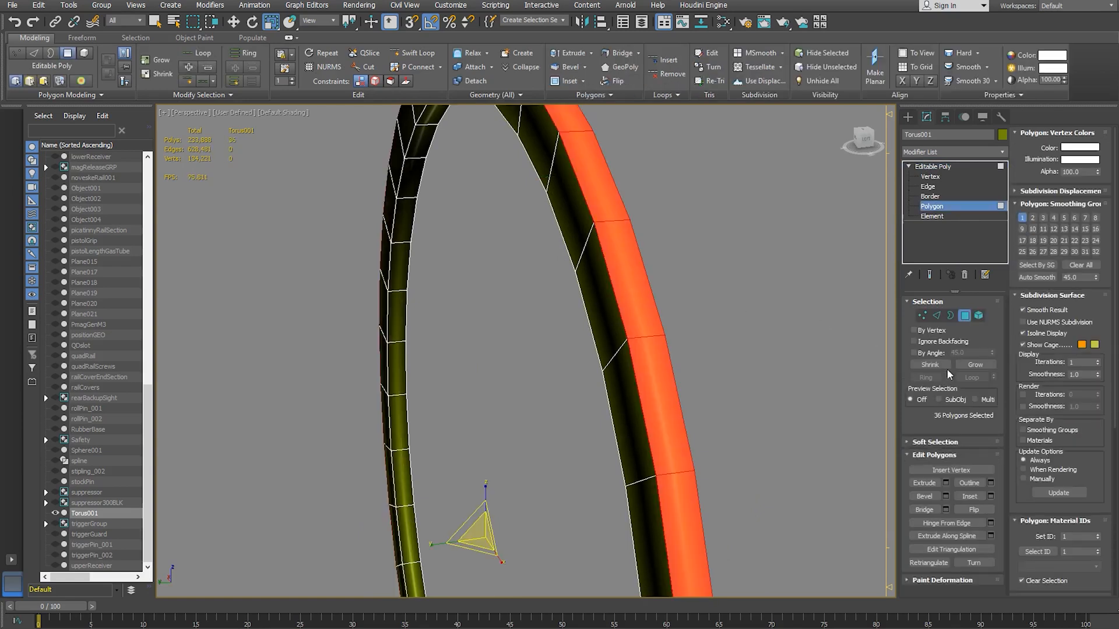
{"action": "left_click", "coordinate": [946, 367]}
{"action": "middle_click_drag", "start_coordinate": [644, 291], "coordinate": [638, 369], "text": "alt"}
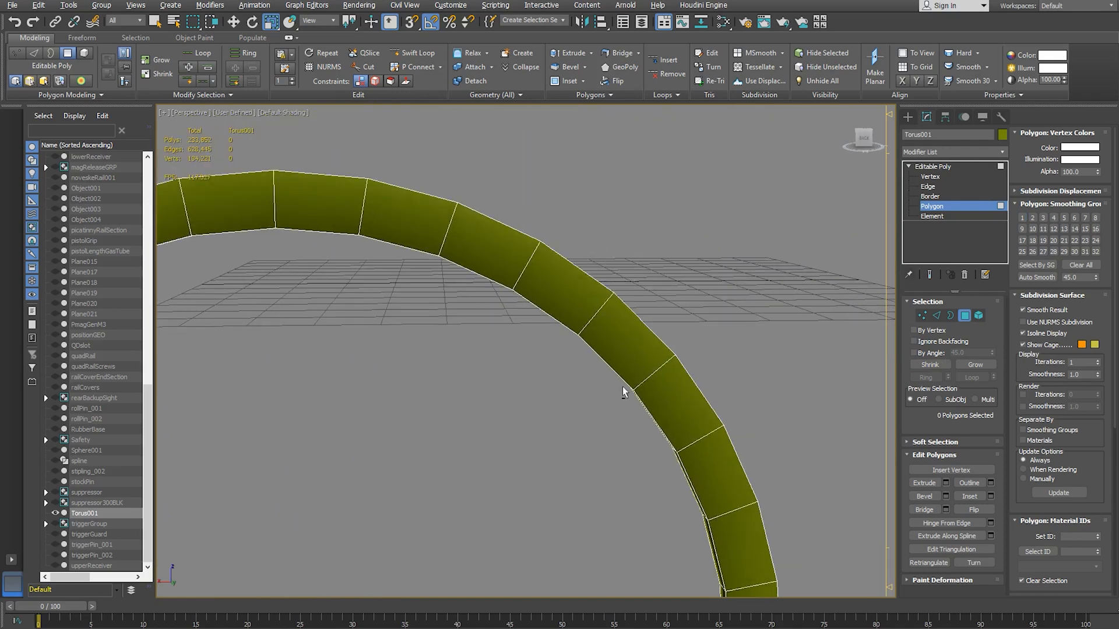
- Try to chamfer both inner edge loops of the ring by 3.147"
{"action": "middle_click_drag", "start_coordinate": [608, 313], "coordinate": [617, 286], "text": "alt"}
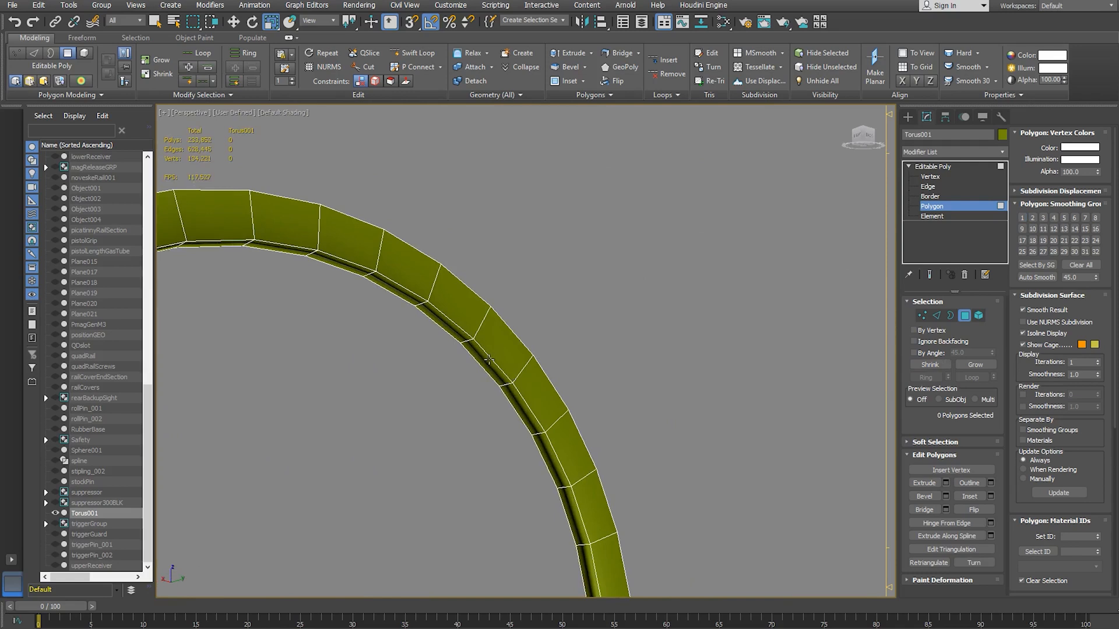
{"action": "middle_click_drag", "start_coordinate": [490, 361], "coordinate": [548, 365], "text": "alt"}
{"action": "left_click", "coordinate": [551, 359]}
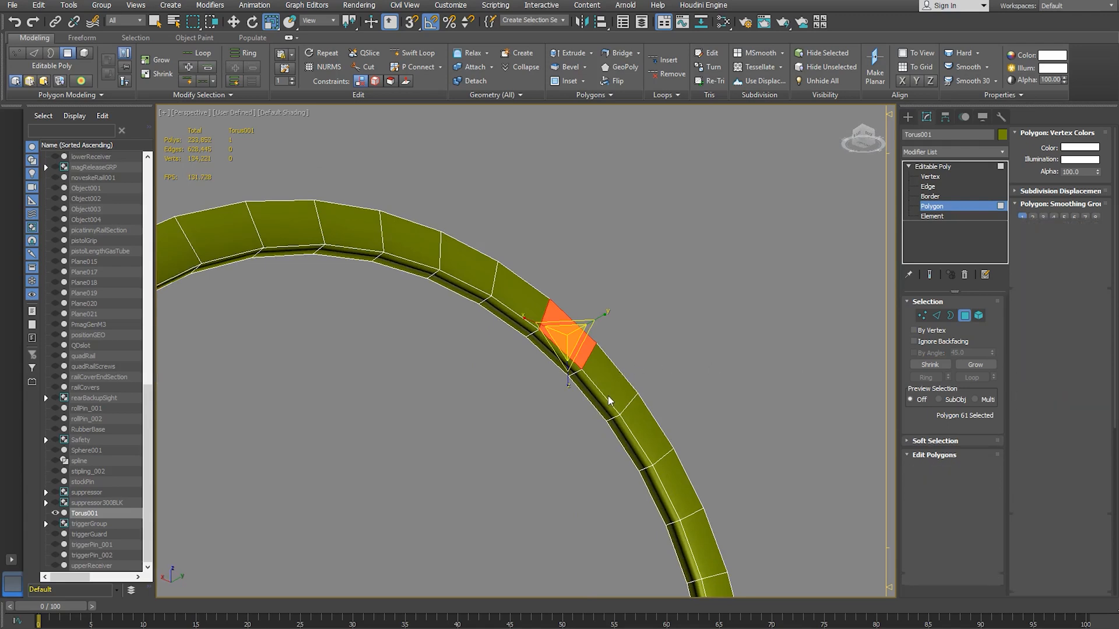
{"action": "key", "text": "2"}
{"action": "double_click", "coordinate": [563, 367]}
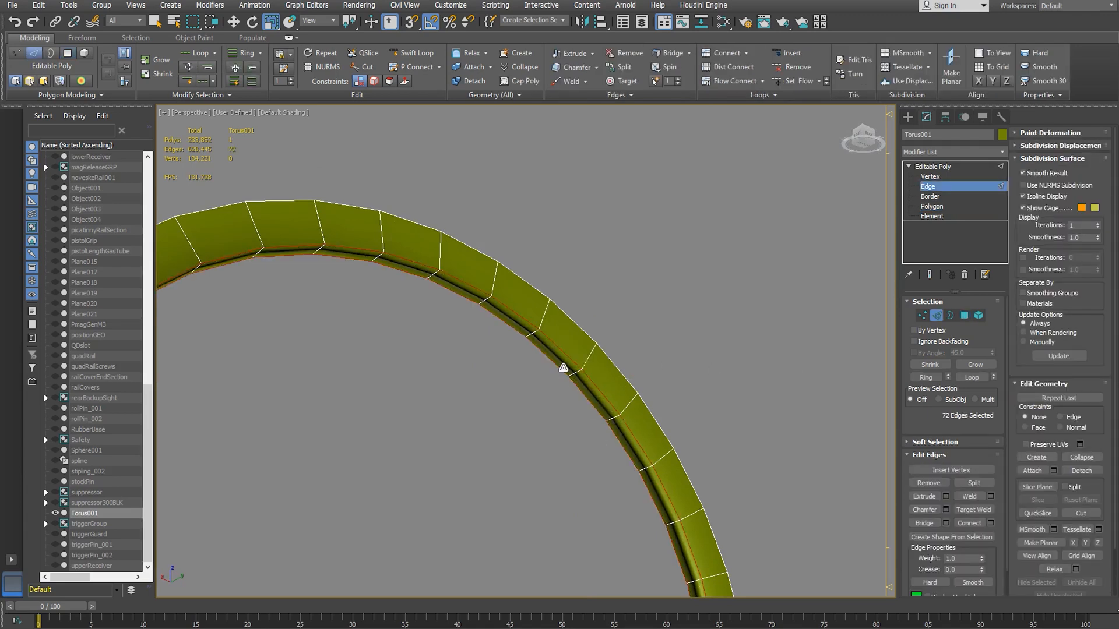
{"action": "left_click", "coordinate": [945, 511]}
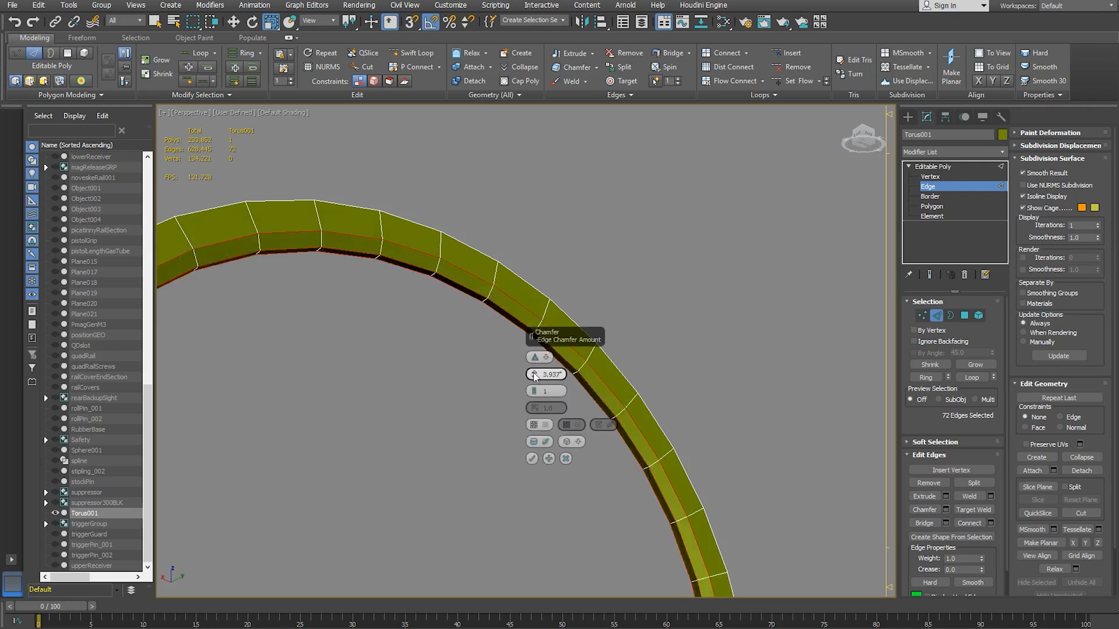
{"action": "left_click_drag", "start_coordinate": [533, 374], "coordinate": [534, 374]}
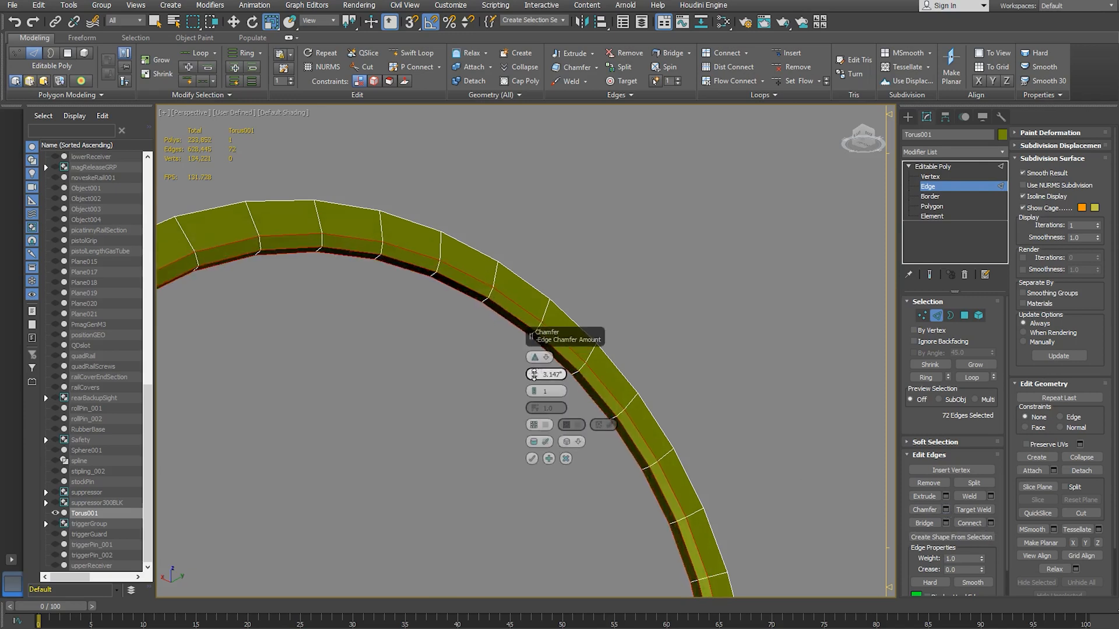
{"action": "left_click", "coordinate": [549, 459]}
{"action": "left_click", "coordinate": [567, 459]}
{"action": "key", "text": "ctrl+z"}
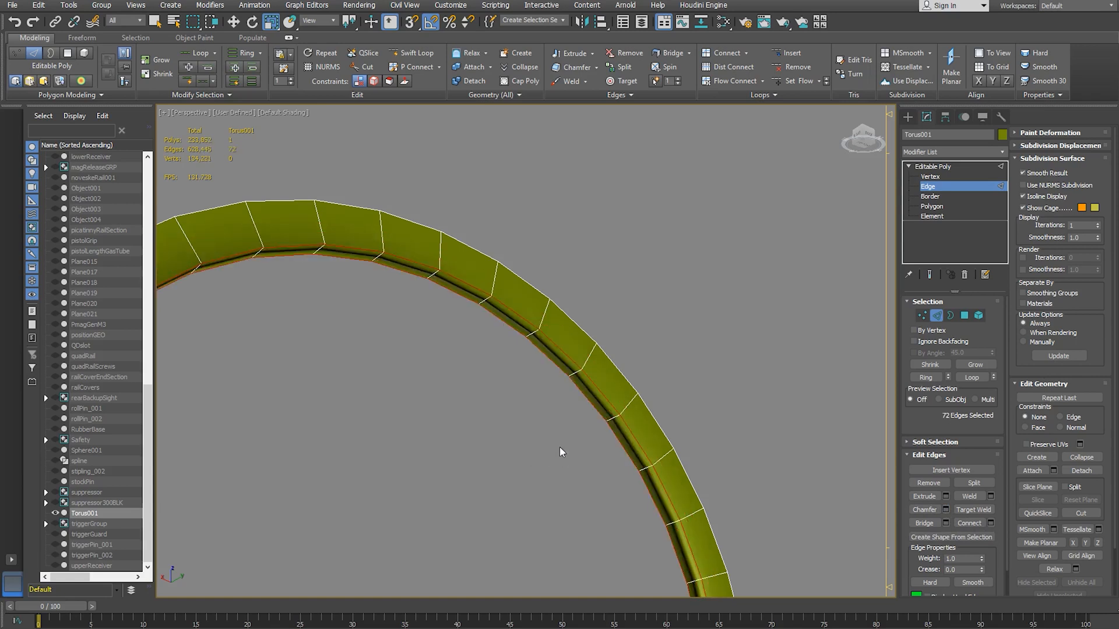
- Chamfer one inner edge loop of the ring by 2.0" with two connect edge segments
{"action": "middle_click_drag", "start_coordinate": [569, 456], "coordinate": [540, 372], "text": "alt"}
{"action": "double_click", "coordinate": [440, 387]}
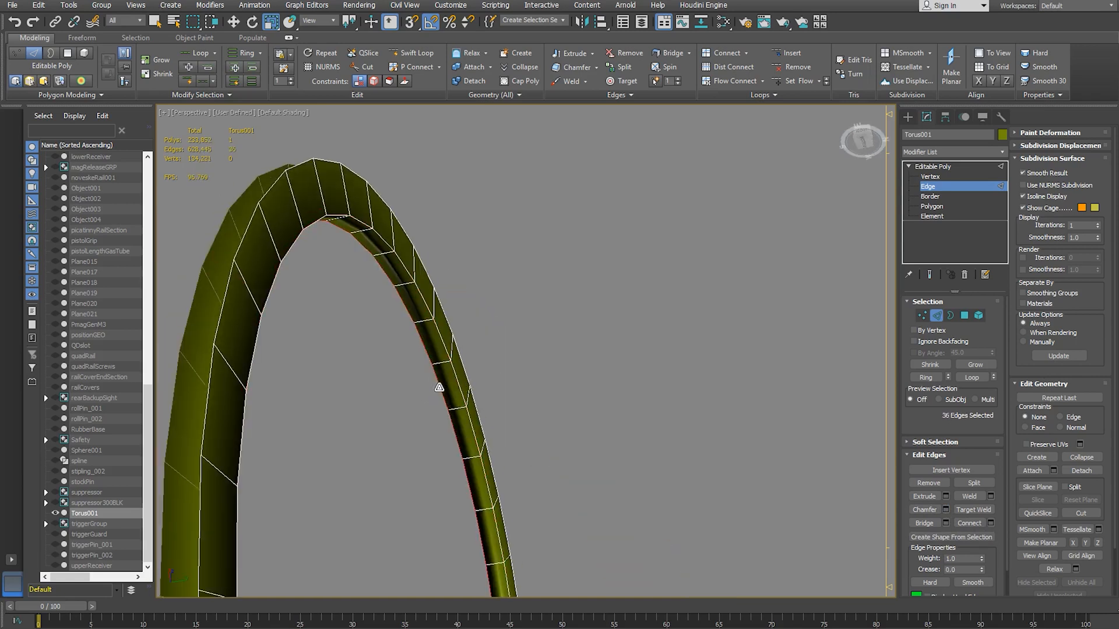
{"action": "left_click", "coordinate": [946, 510]}
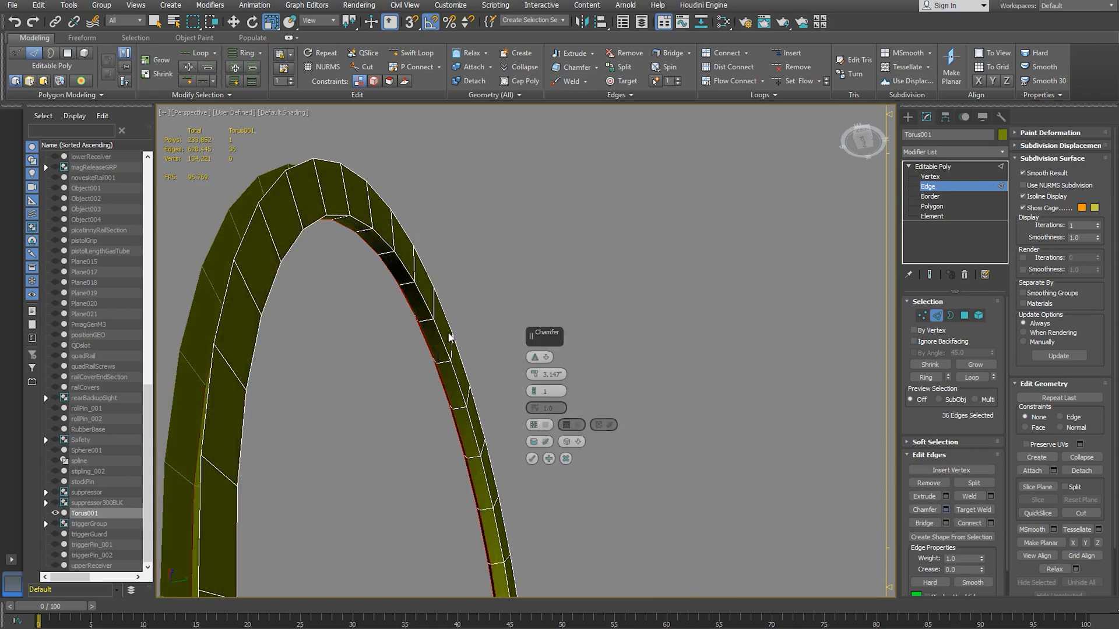
{"action": "left_click", "coordinate": [535, 390]}
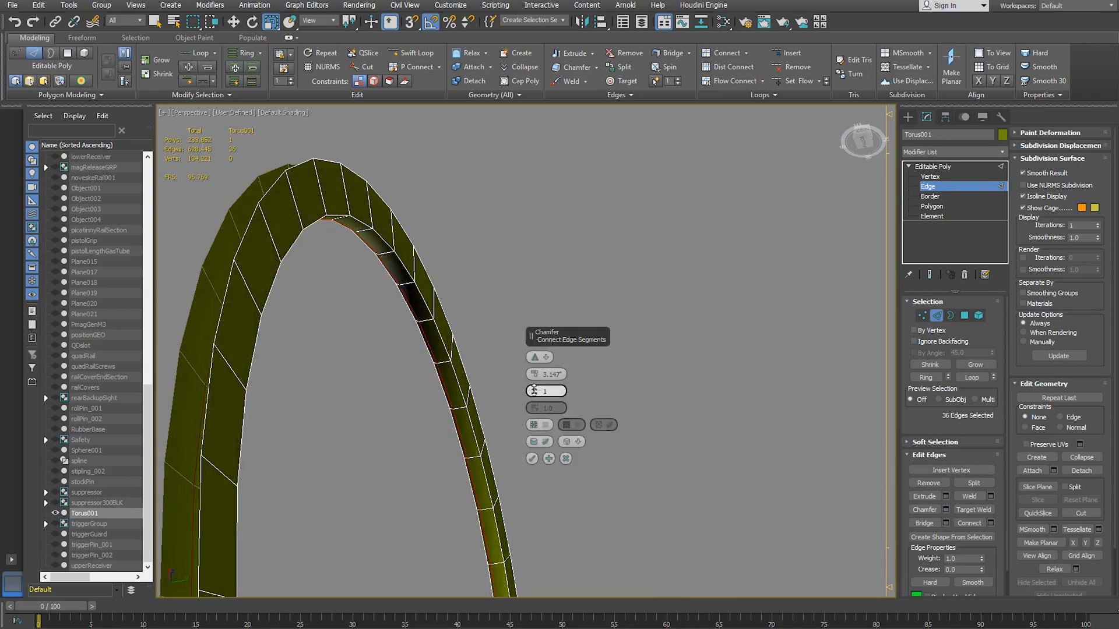
{"action": "left_click_drag", "start_coordinate": [535, 377], "coordinate": [402, 331]}
{"action": "middle_click_drag", "start_coordinate": [402, 331], "coordinate": [449, 334], "text": "alt"}
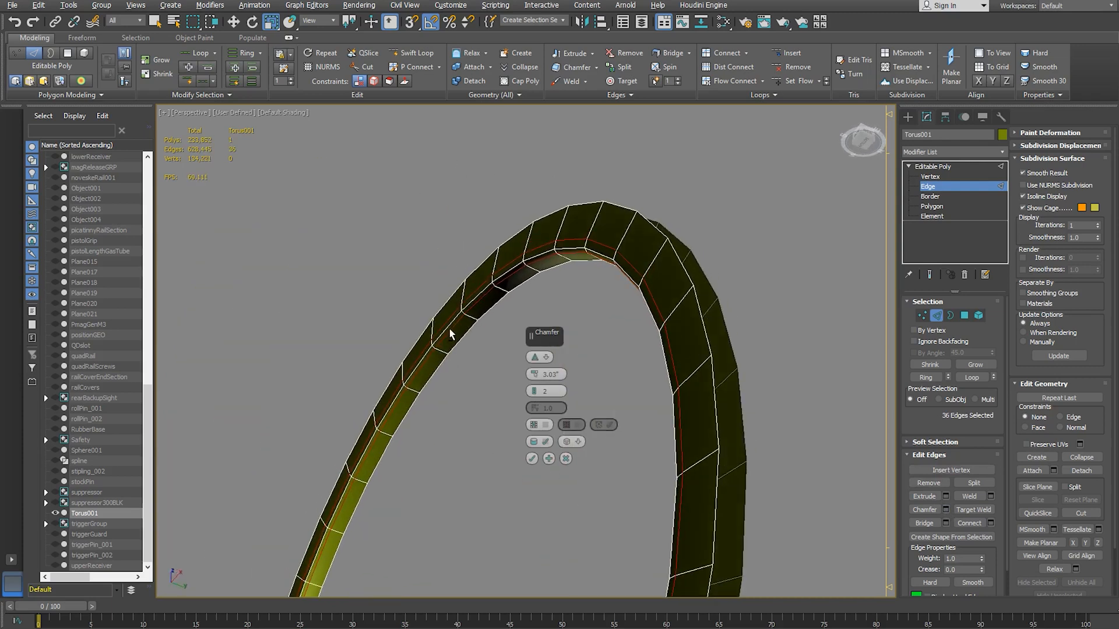
{"action": "left_click", "coordinate": [536, 377]}
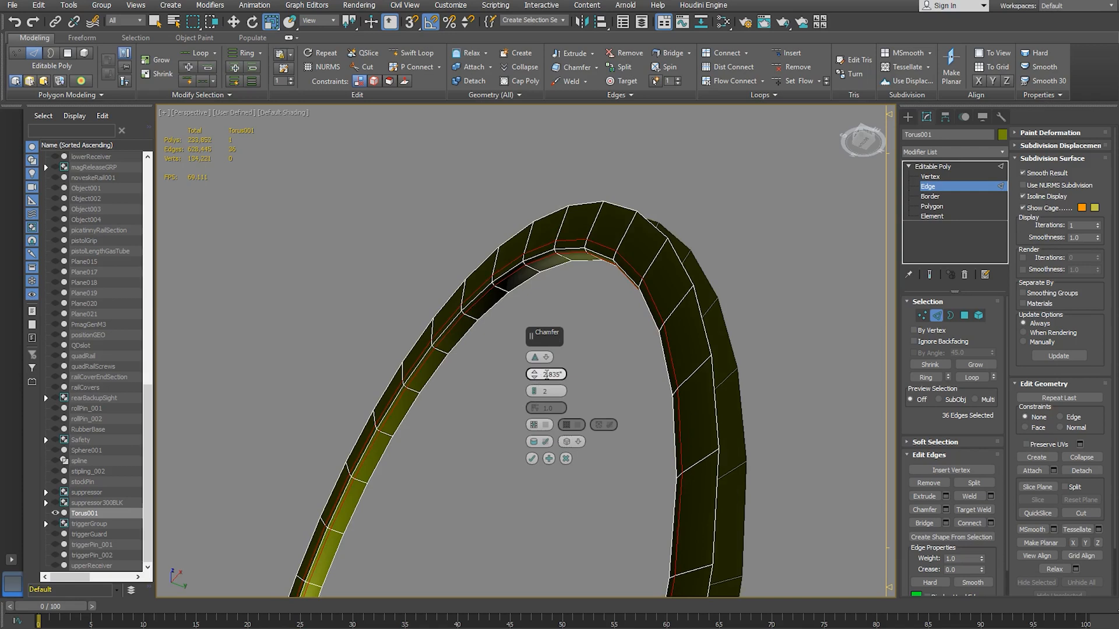
{"action": "key", "text": "Delete"}
{"action": "key", "text": "Delete"}
{"action": "key", "text": "Return"}
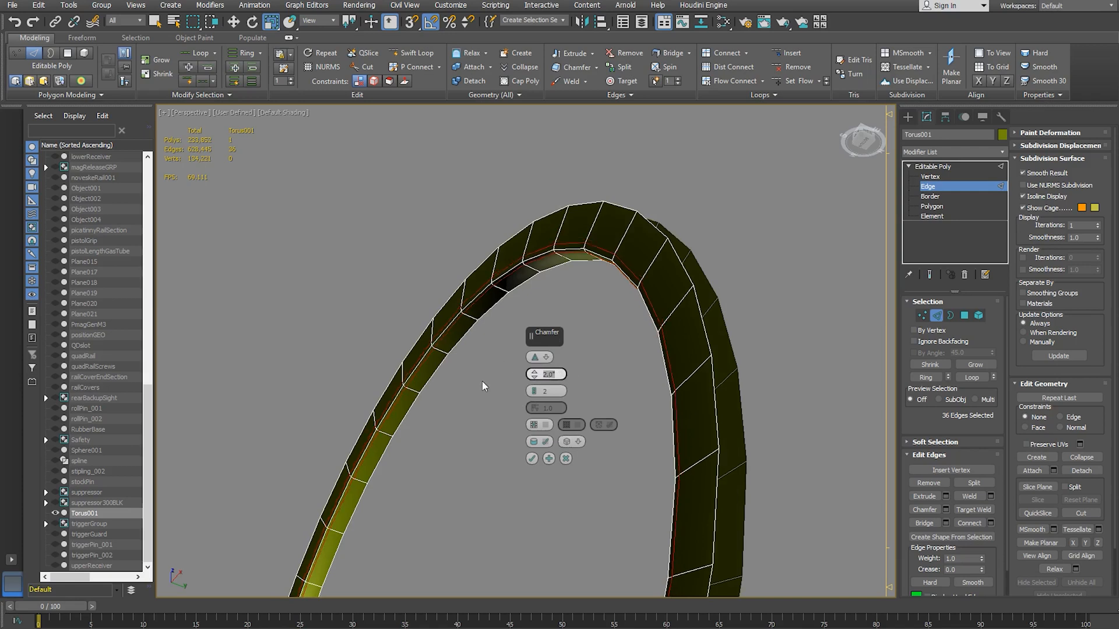
{"action": "left_click", "coordinate": [532, 459]}
- Chamfer the other inner edge loop of the ring by 5.0" with one segment
{"action": "scroll", "coordinate": [549, 367], "scroll_direction": "up", "scroll_amount": 5}
{"action": "double_click", "coordinate": [450, 349]}
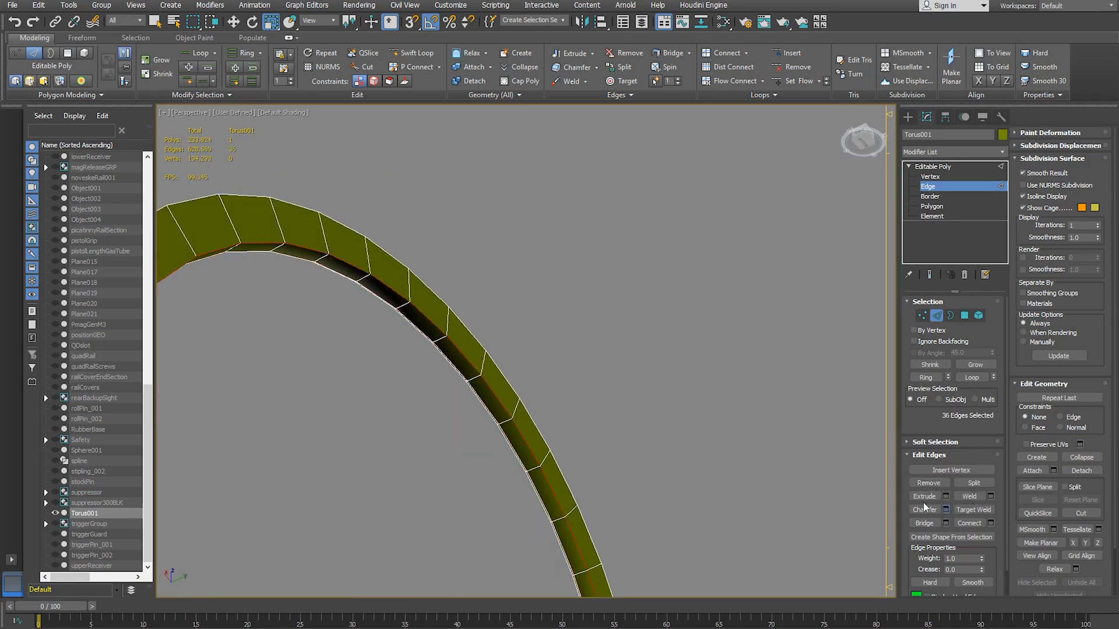
{"action": "left_click", "coordinate": [944, 510]}
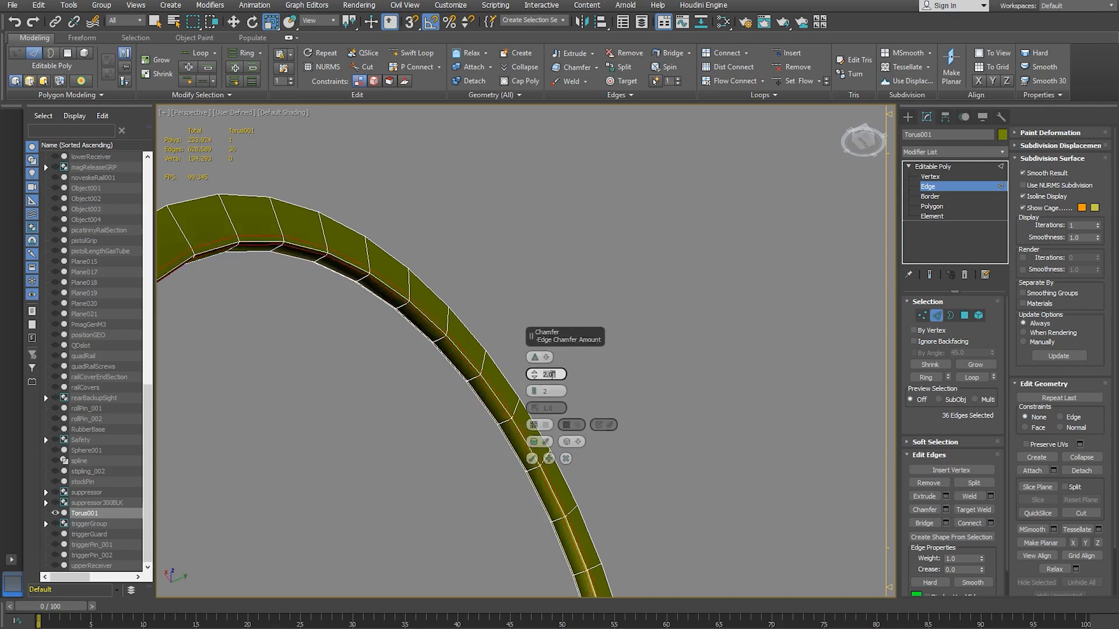
{"action": "type", "text": "4"}
{"action": "key", "text": "Return"}
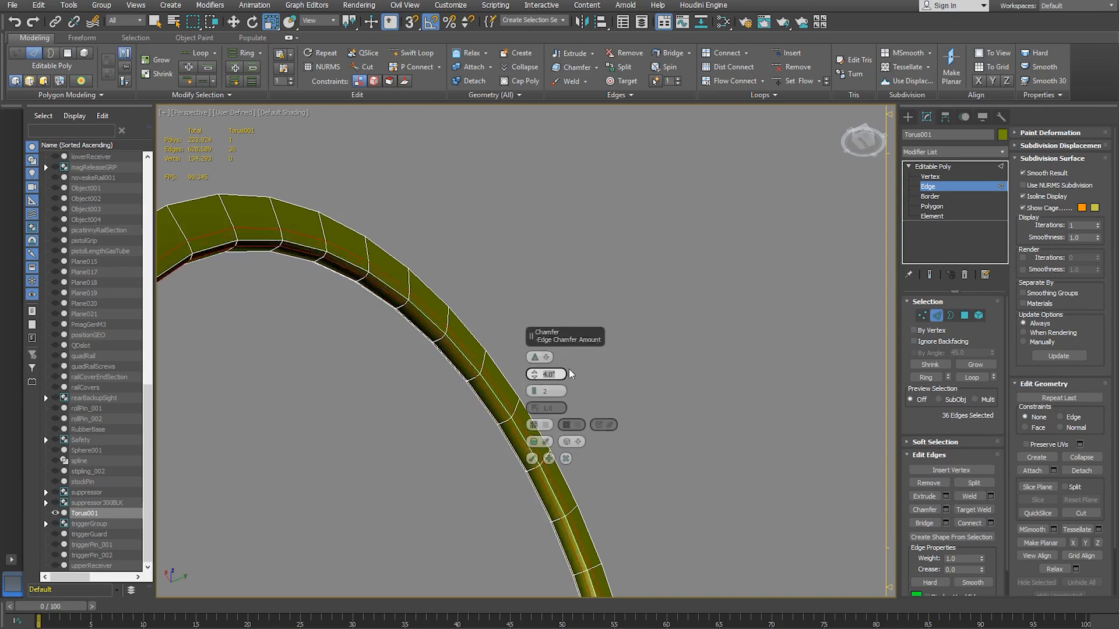
{"action": "left_click", "coordinate": [532, 394]}
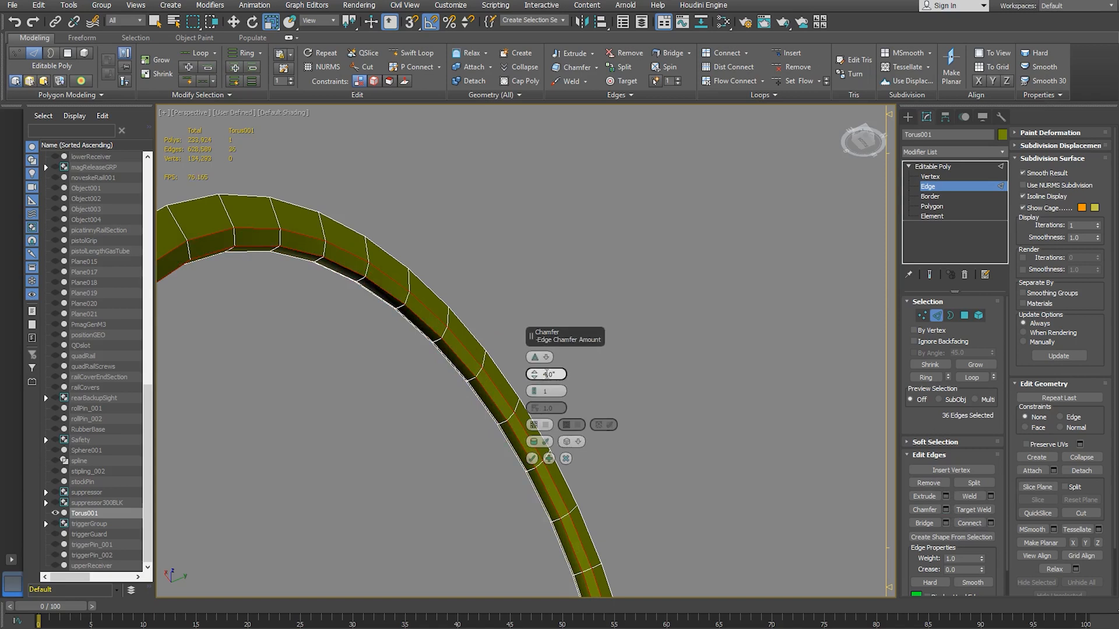
{"action": "type", "text": "5"}
{"action": "key", "text": "Return"}
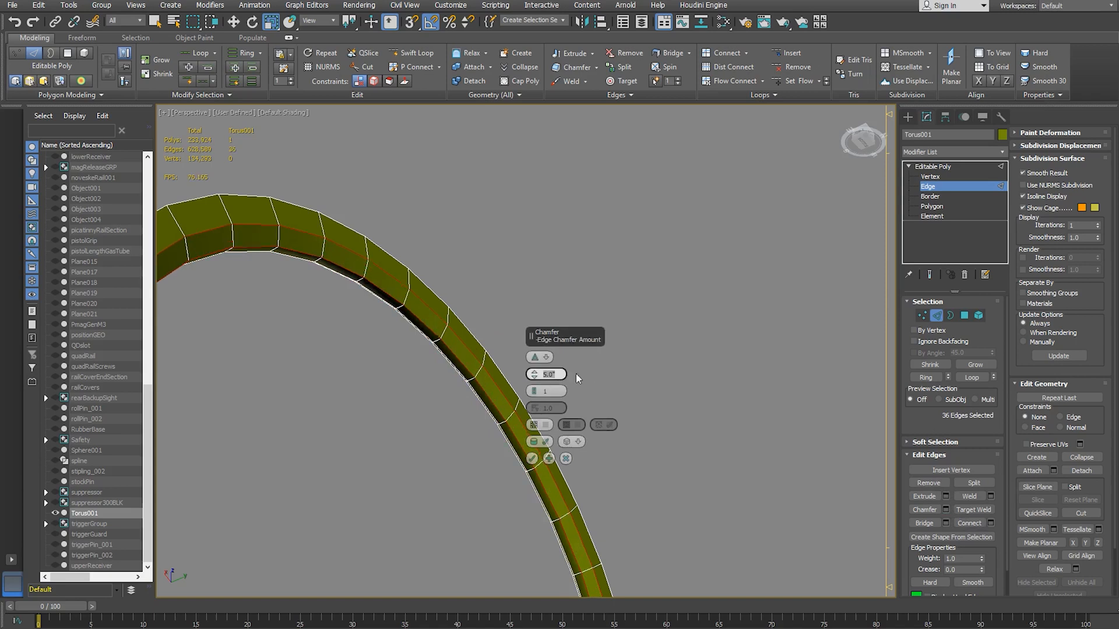
{"action": "left_click", "coordinate": [532, 459]}
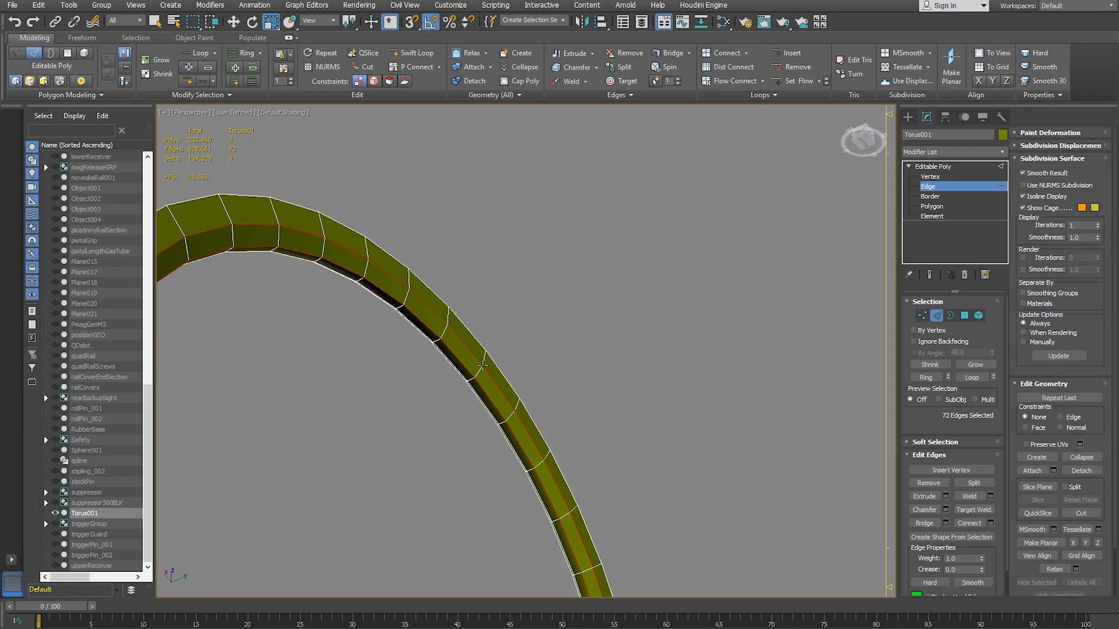
- Chamfer the two edge loops bordering the new bevel by 0.5" with one segment
{"action": "left_click", "coordinate": [946, 510]}
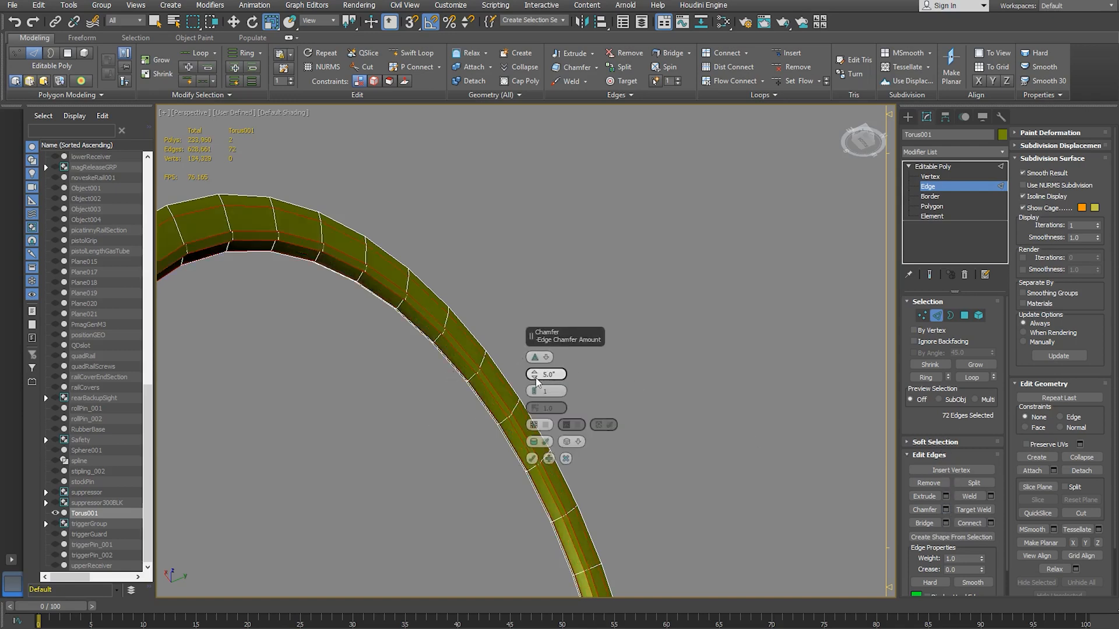
{"action": "right_click", "coordinate": [536, 379]}
{"action": "left_click_drag", "start_coordinate": [537, 377], "coordinate": [534, 371]}
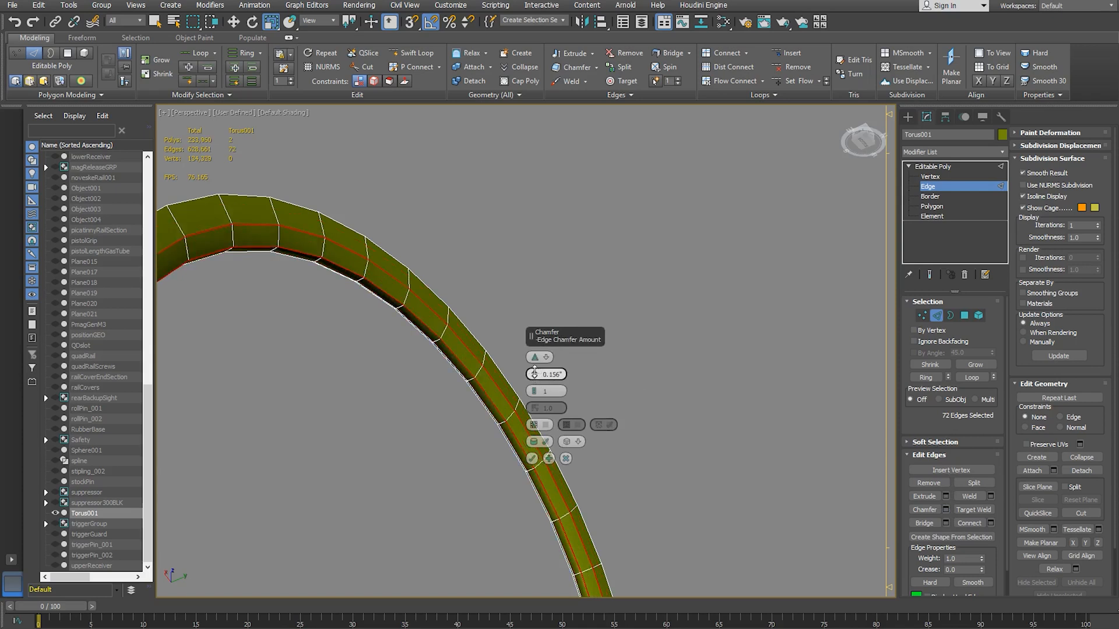
{"action": "double_click", "coordinate": [547, 373]}
{"action": "type", "text": "0.5"}
{"action": "key", "text": "Return"}
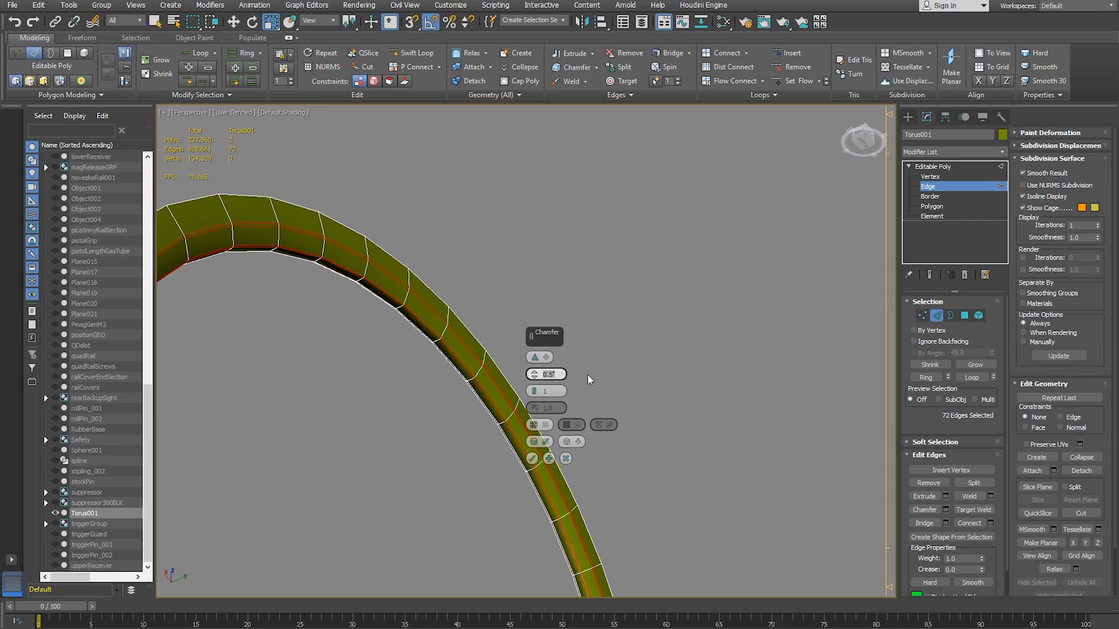
{"action": "key", "text": "Return"}
{"action": "left_click", "coordinate": [532, 460]}
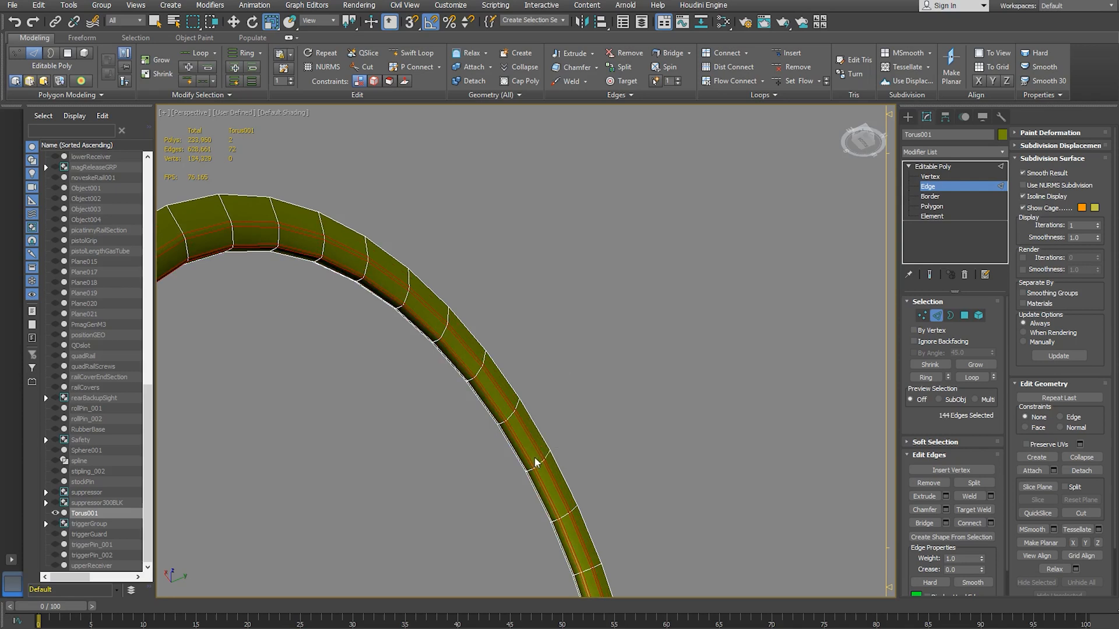
- Apply TurboSmooth to the ring with isoline display and 2 iterations, and check the smoothed result
{"action": "middle_click_drag", "start_coordinate": [576, 414], "coordinate": [497, 452], "text": "alt"}
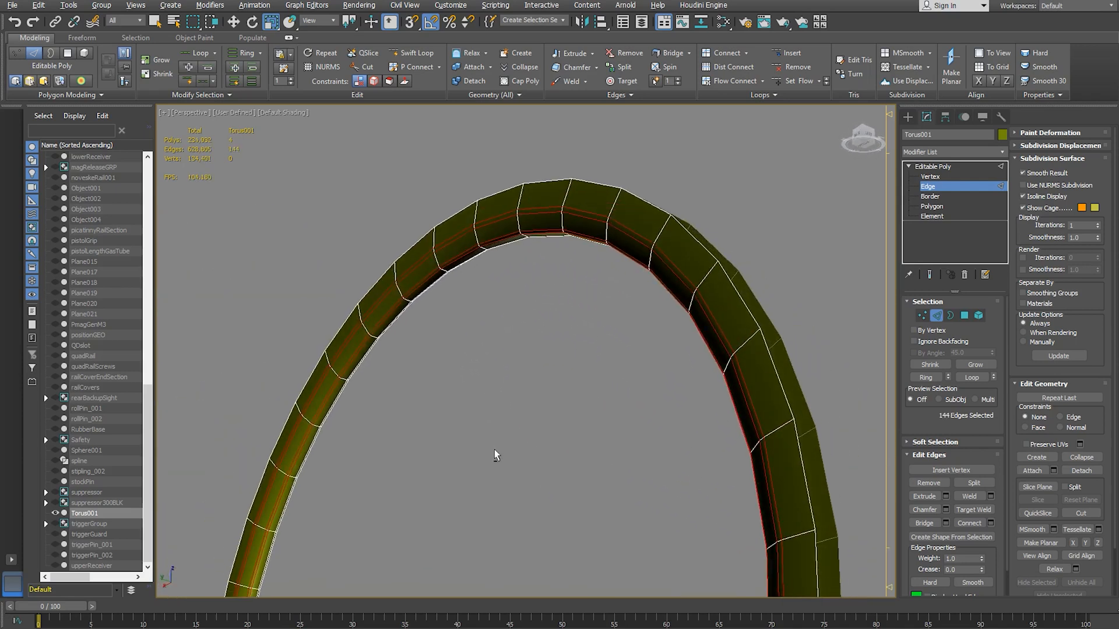
{"action": "left_click", "coordinate": [944, 187]}
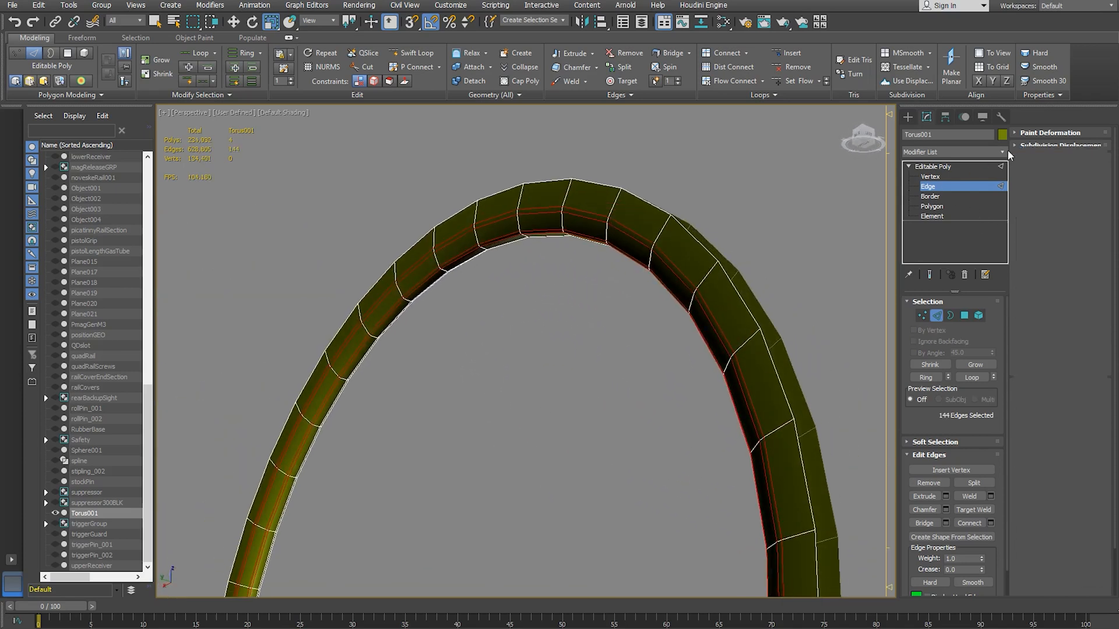
{"action": "left_click", "coordinate": [1003, 152]}
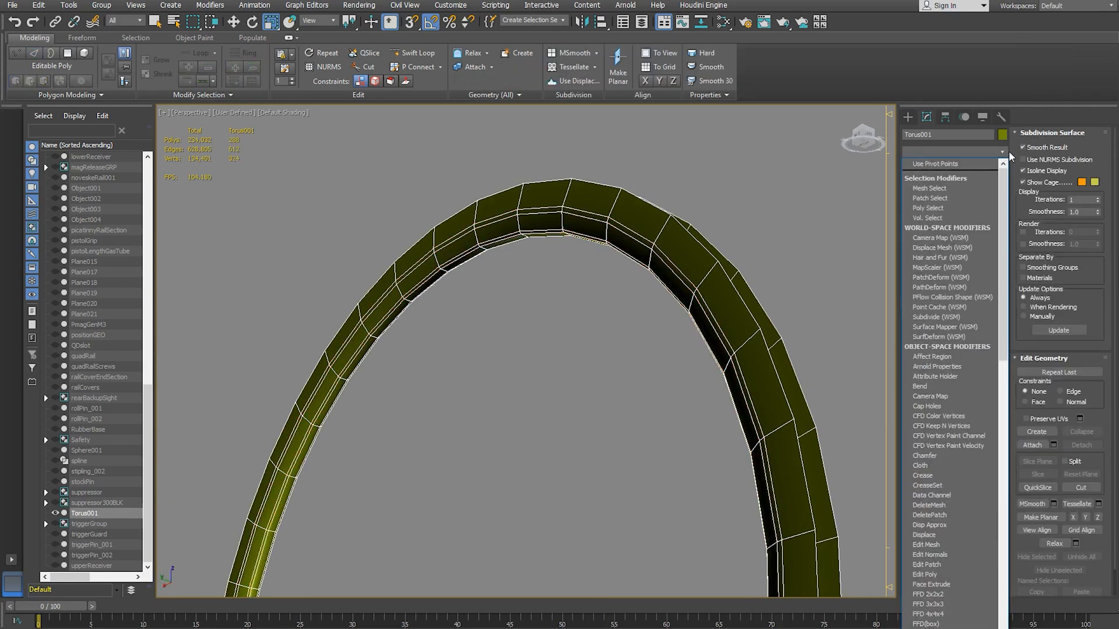
{"action": "type", "text": "tu"}
{"action": "key", "text": "Return"}
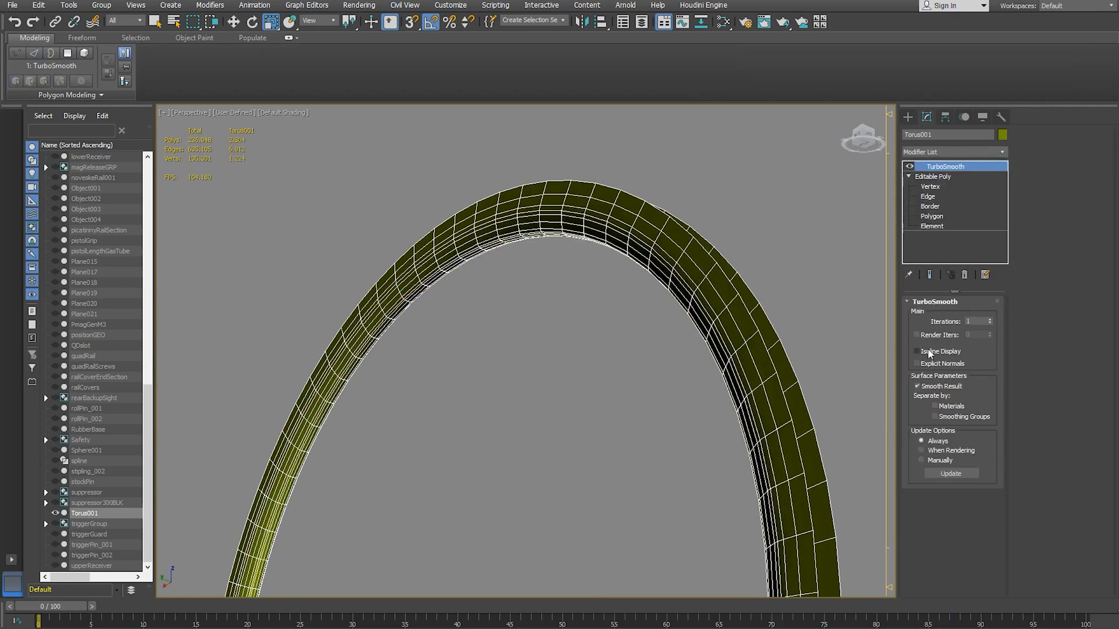
{"action": "left_click", "coordinate": [917, 351]}
{"action": "left_click", "coordinate": [990, 319]}
{"action": "left_click", "coordinate": [665, 405]}
{"action": "middle_click_drag", "start_coordinate": [558, 436], "coordinate": [600, 450], "text": "alt"}
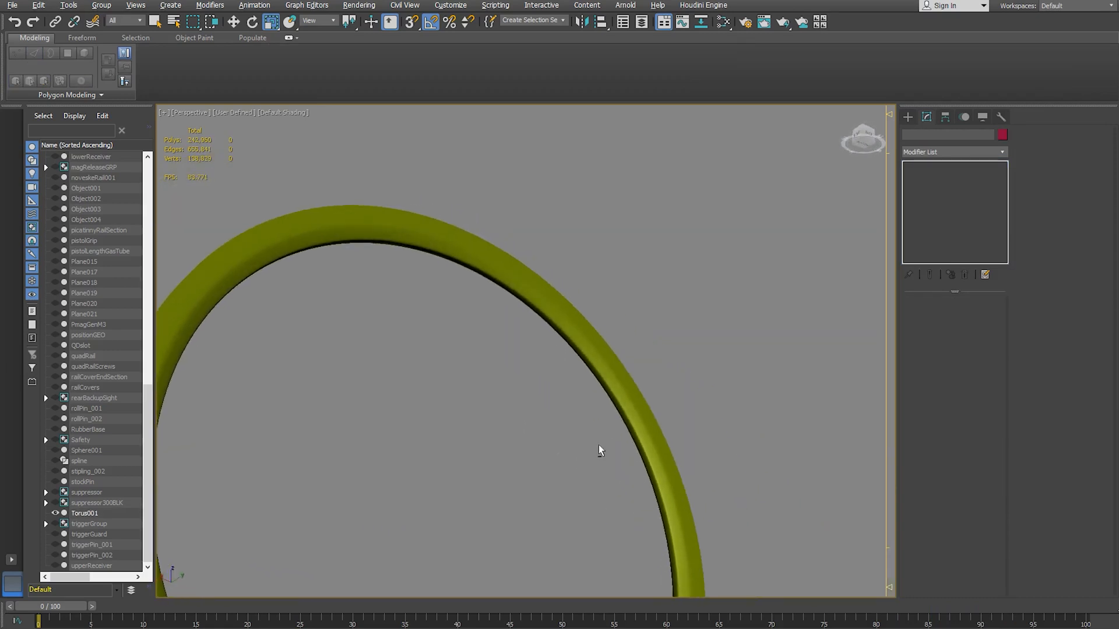
{"action": "middle_click_drag", "start_coordinate": [609, 386], "coordinate": [539, 452], "text": "alt"}
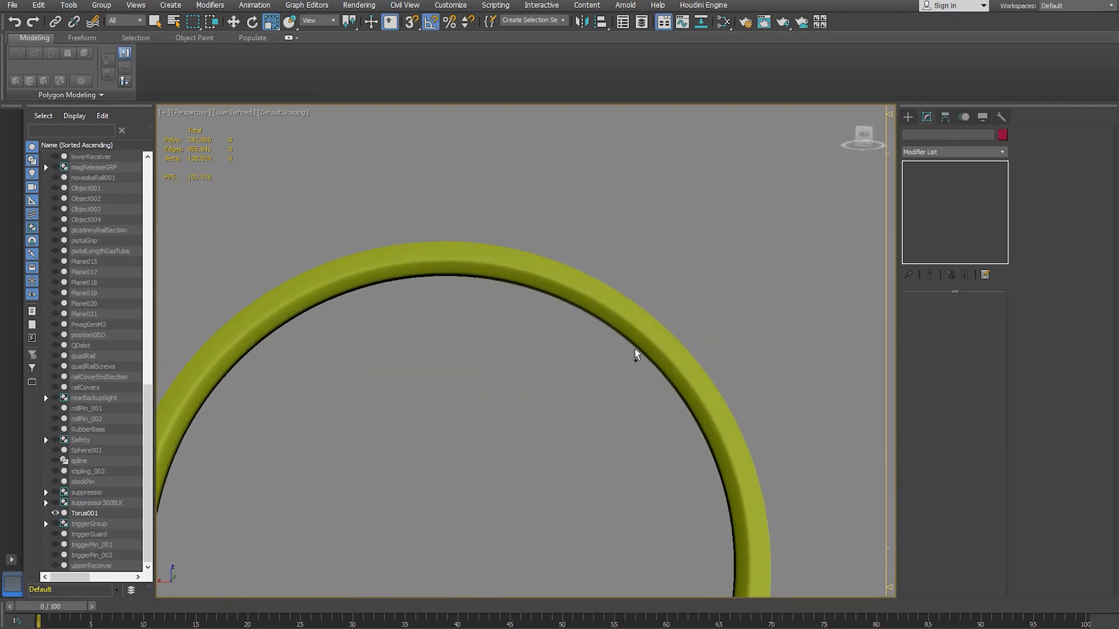
- End the isolation and inspect how the ring sits inside the flashlight head
{"action": "right_click", "coordinate": [606, 344]}
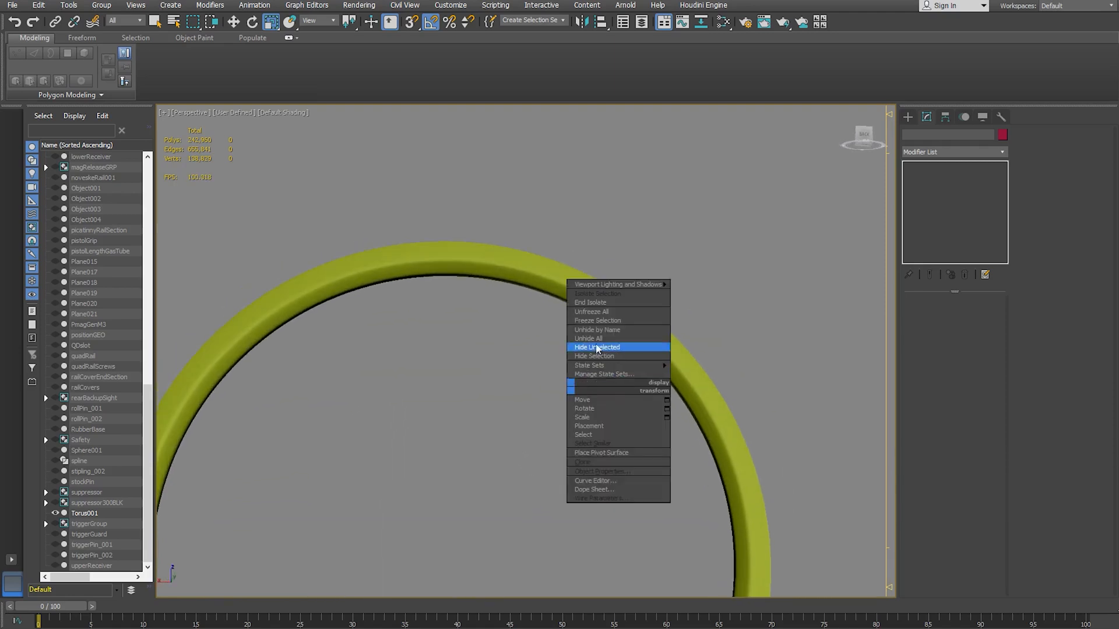
{"action": "left_click", "coordinate": [597, 307]}
{"action": "scroll", "coordinate": [546, 364], "scroll_direction": "down", "scroll_amount": 6}
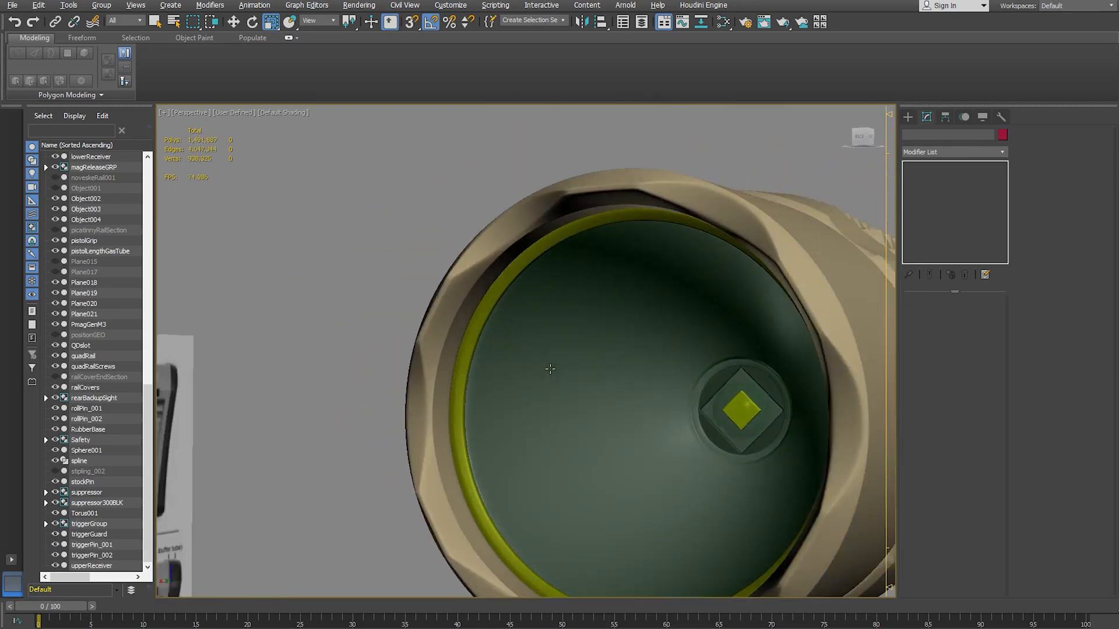
{"action": "middle_click_drag", "start_coordinate": [555, 375], "coordinate": [469, 354], "text": "alt"}
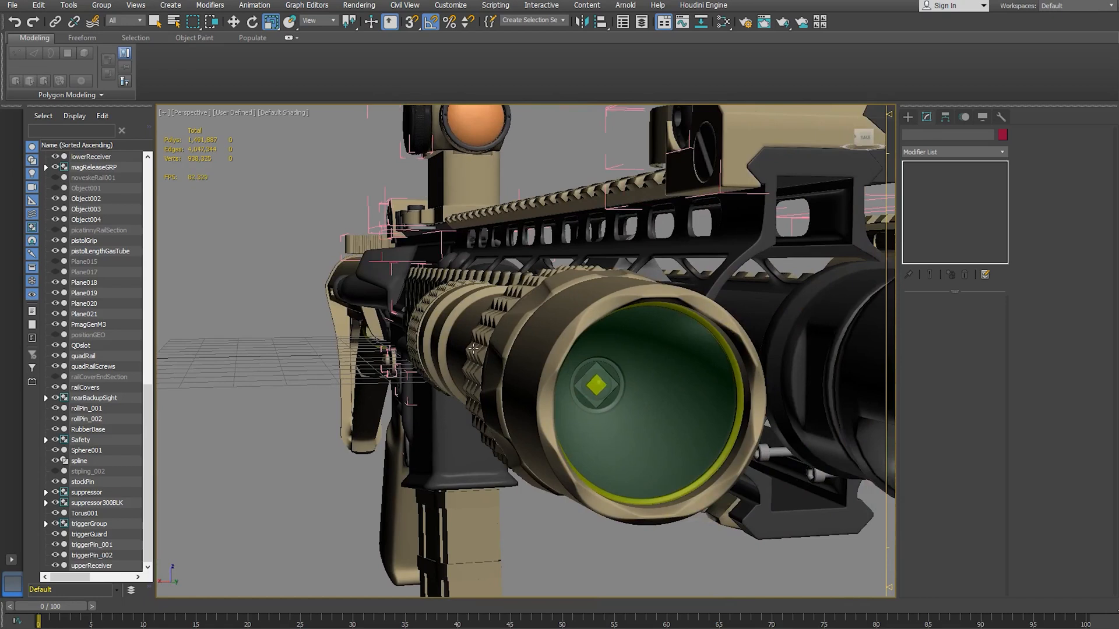
{"action": "middle_click_drag", "start_coordinate": [598, 365], "coordinate": [514, 410], "text": "alt"}
{"action": "middle_click_drag", "start_coordinate": [328, 318], "coordinate": [361, 421]}
{"action": "scroll", "coordinate": [615, 332], "scroll_direction": "down", "scroll_amount": 5}
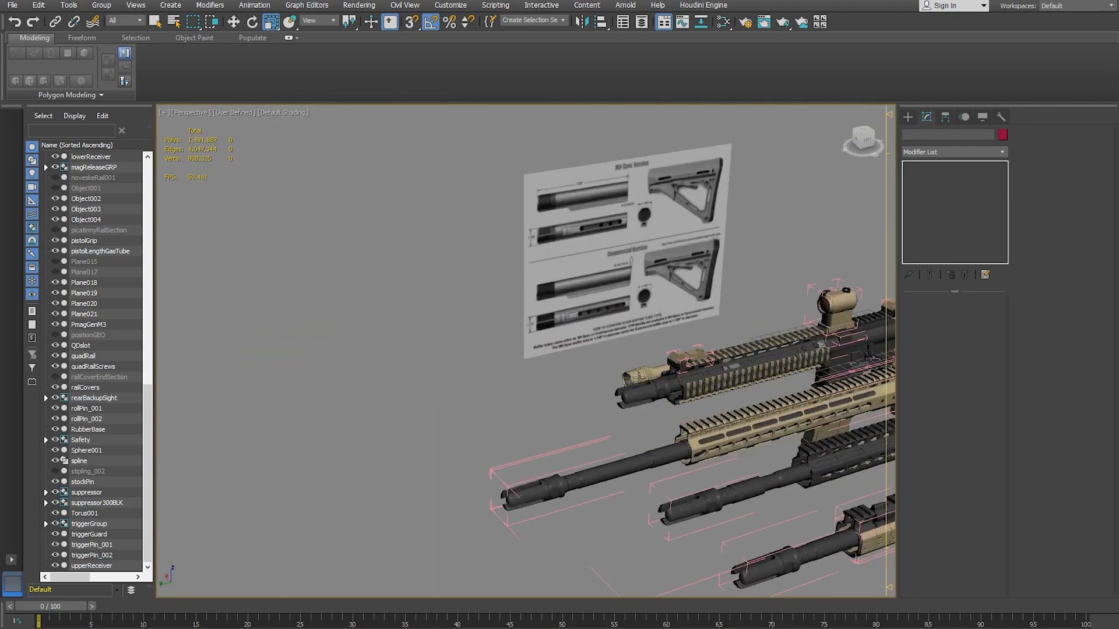
{"action": "scroll", "coordinate": [638, 369], "scroll_direction": "up", "scroll_amount": 8}
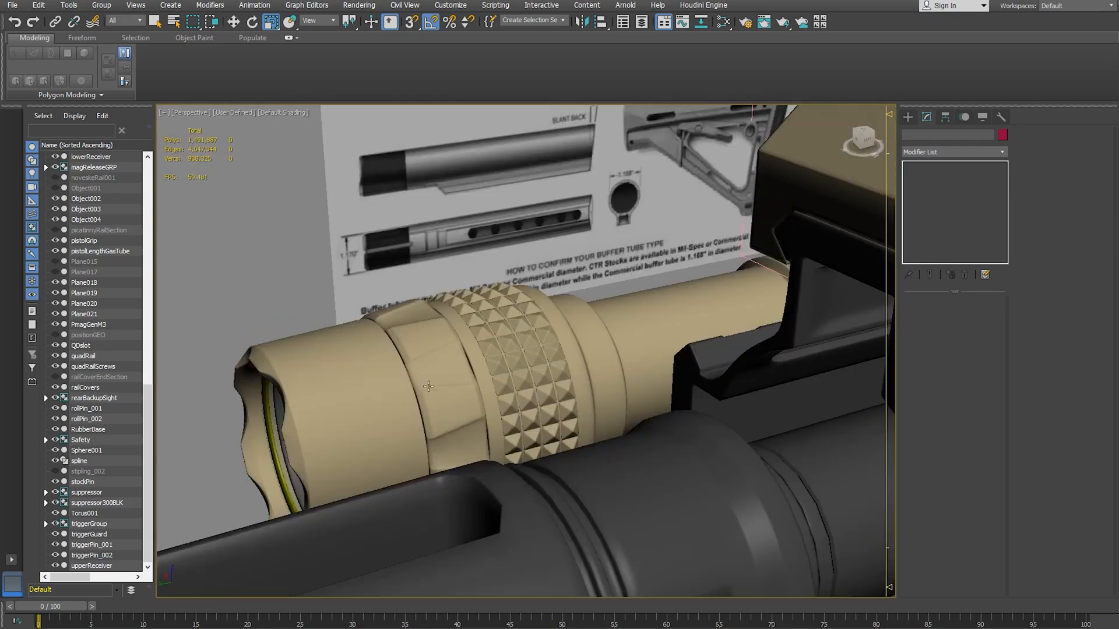
{"action": "middle_click_drag", "start_coordinate": [438, 403], "coordinate": [525, 329], "text": "alt"}
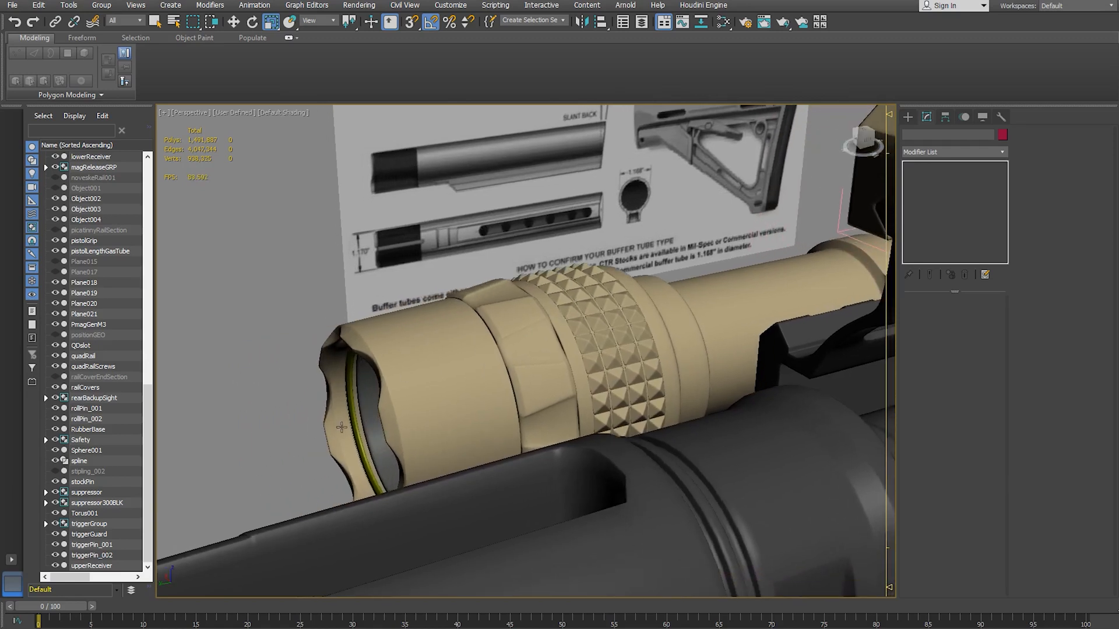
- Select the retaining ring around the glass and remove its TurboSmooth modifier
{"action": "right_click", "coordinate": [320, 374]}
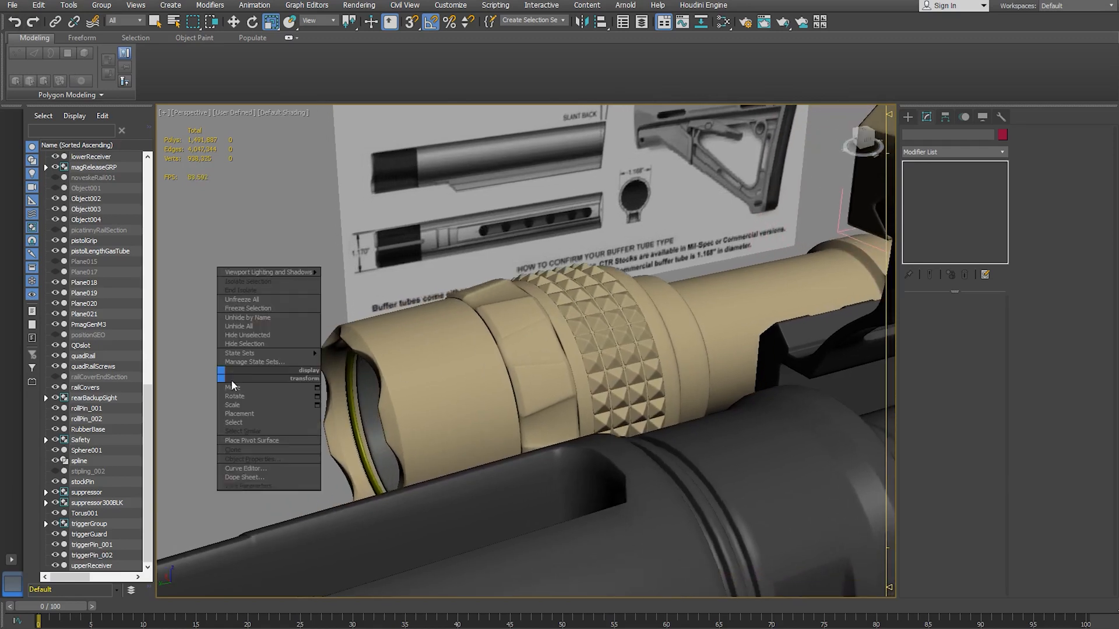
{"action": "left_click", "coordinate": [359, 453]}
{"action": "left_click", "coordinate": [360, 451]}
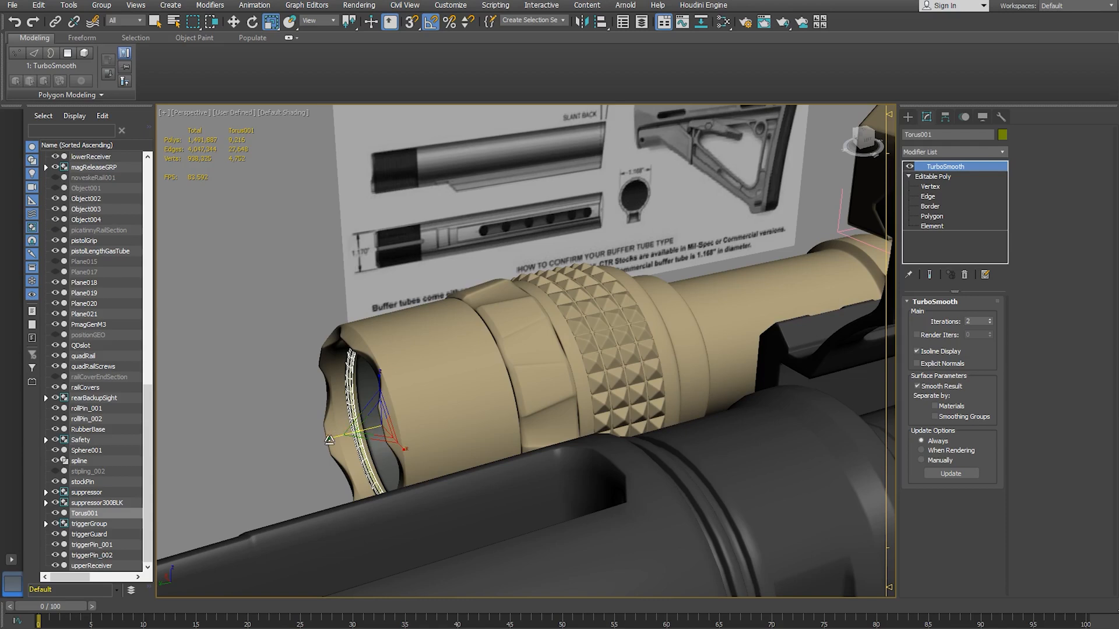
{"action": "left_click", "coordinate": [288, 345]}
{"action": "middle_click_drag", "start_coordinate": [288, 344], "coordinate": [434, 333], "text": "alt"}
{"action": "scroll", "coordinate": [479, 327], "scroll_direction": "up", "scroll_amount": 2}
{"action": "left_click", "coordinate": [442, 335]}
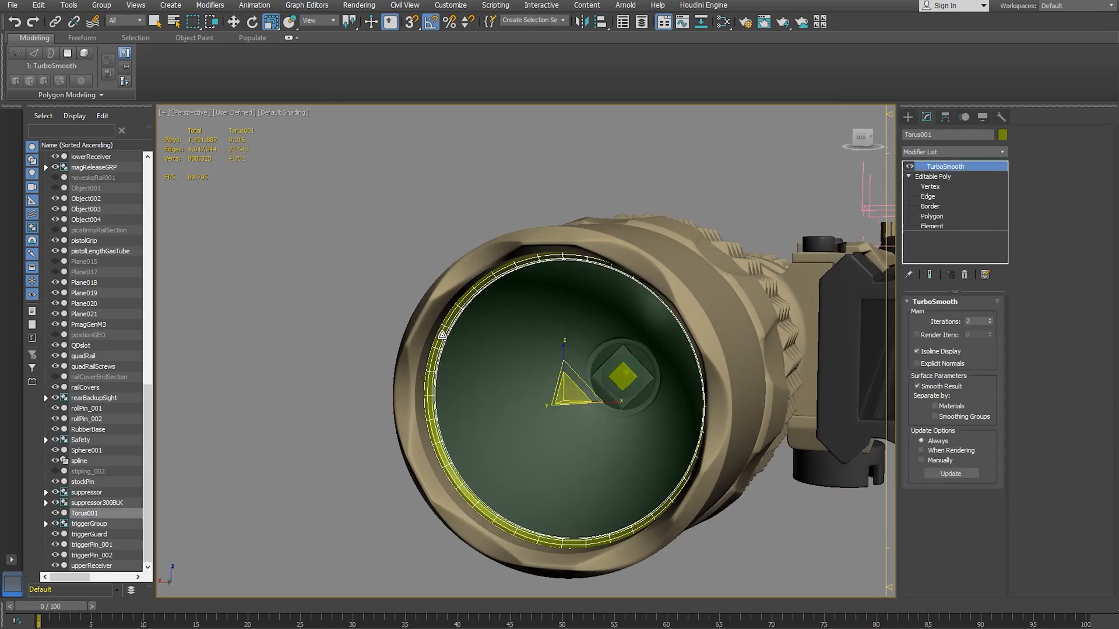
{"action": "right_click", "coordinate": [939, 168]}
{"action": "left_click", "coordinate": [987, 184]}
- Select the ring's whole element and clear all its smoothing groups
{"action": "left_click", "coordinate": [931, 216]}
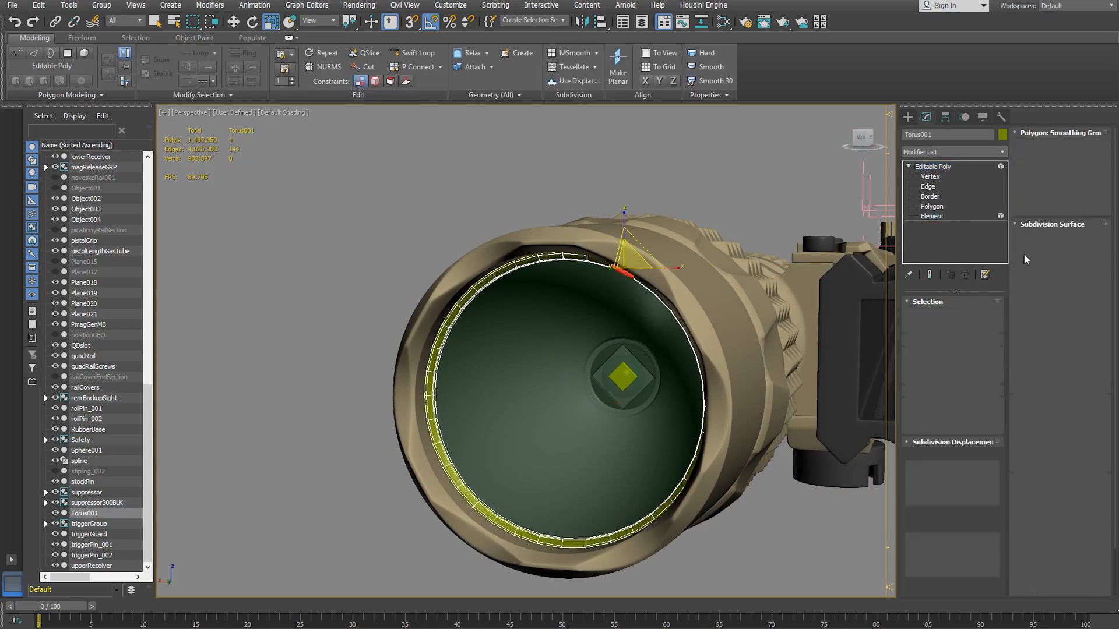
{"action": "left_click", "coordinate": [427, 378]}
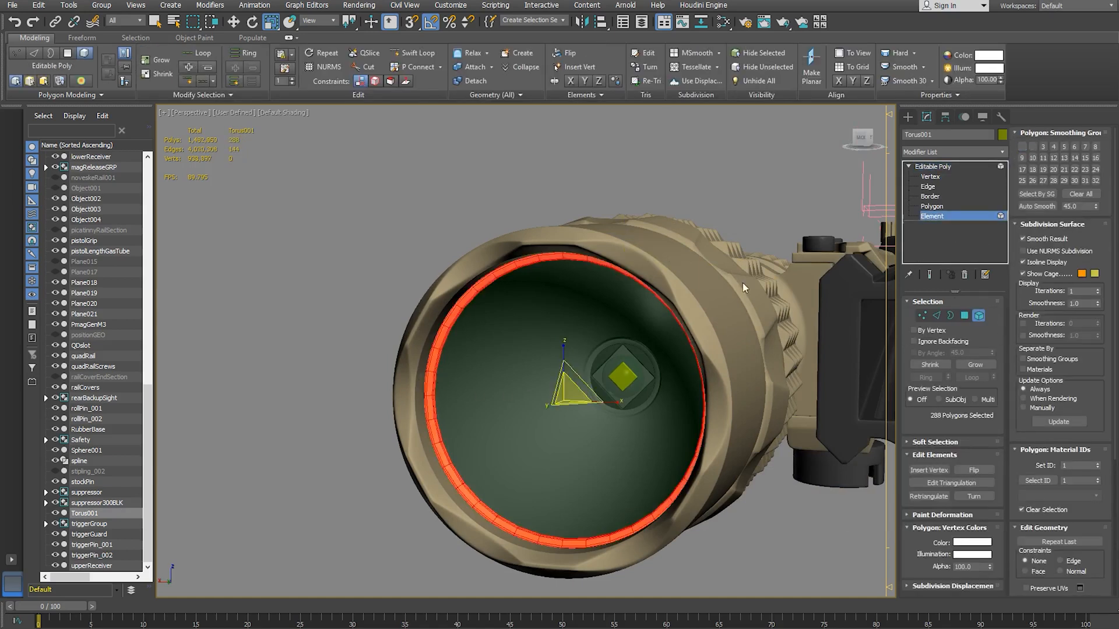
{"action": "left_click", "coordinate": [1084, 195]}
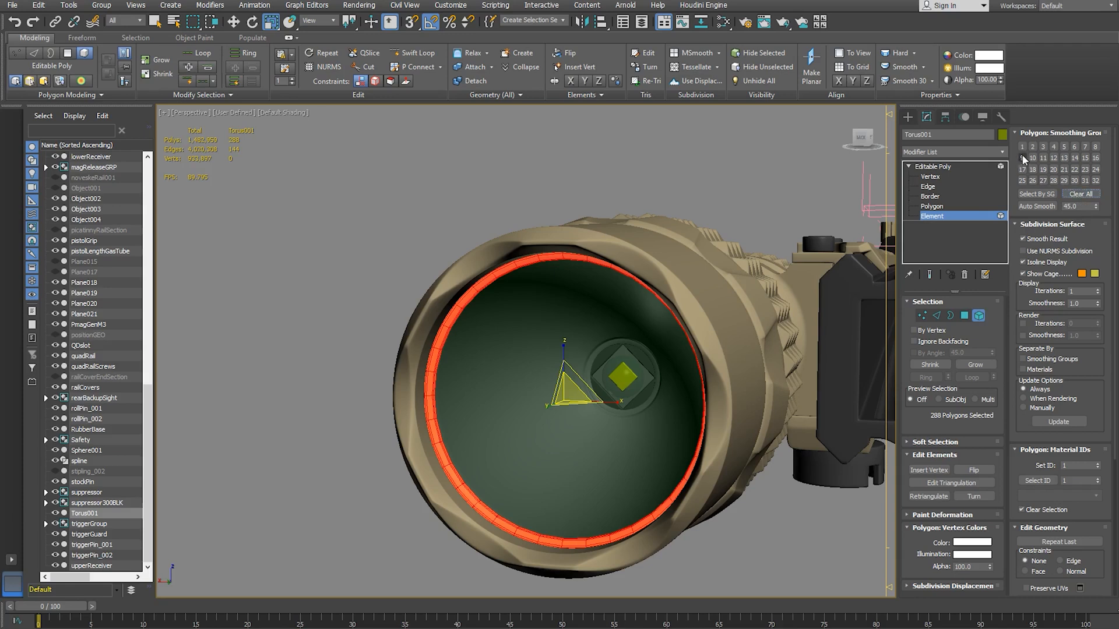
{"action": "left_click", "coordinate": [936, 220]}
{"action": "middle_click_drag", "start_coordinate": [485, 287], "coordinate": [475, 286], "text": "alt"}
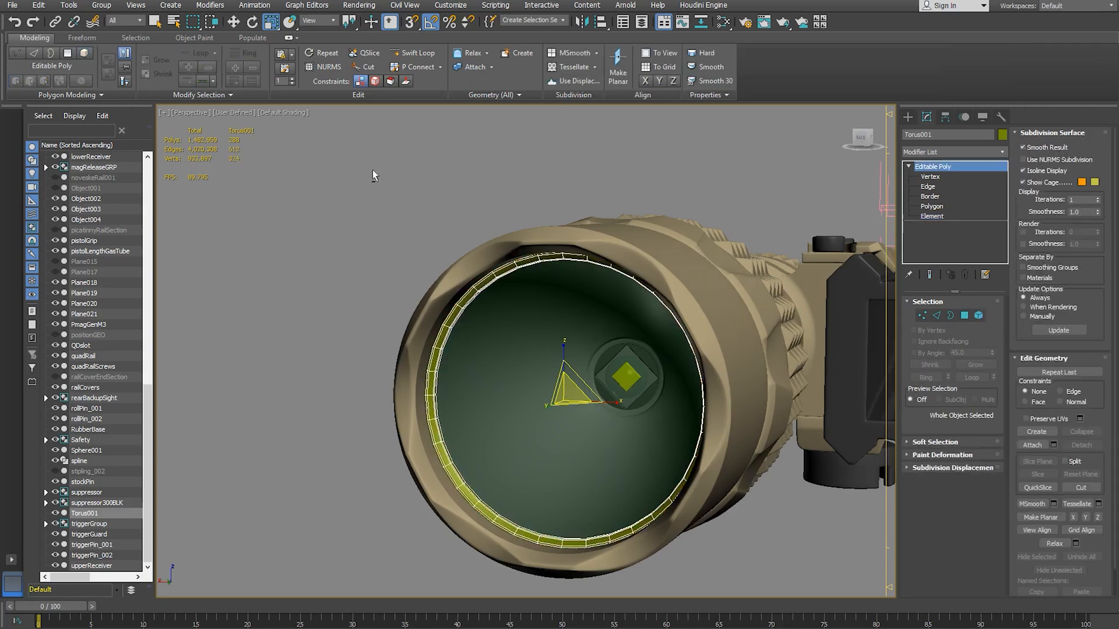
- Reselect the ring's whole element and smooth it as smoothing group 1, returning to object level
{"action": "left_click", "coordinate": [372, 172]}
{"action": "mouse_move", "coordinate": [451, 216]}
{"action": "middle_mouse_down", "text": "alt"}
{"action": "mouse_move", "coordinate": [432, 215]}
{"action": "mouse_move", "coordinate": [446, 216]}
{"action": "middle_mouse_up", "text": "alt"}
{"action": "left_click", "coordinate": [430, 309]}
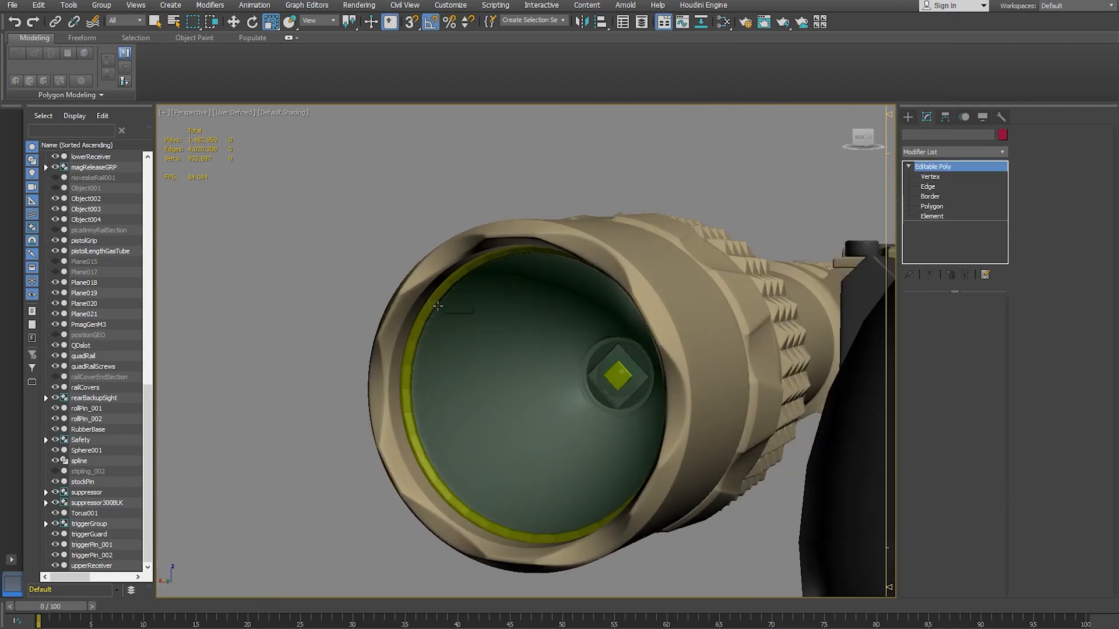
{"action": "left_click", "coordinate": [931, 217]}
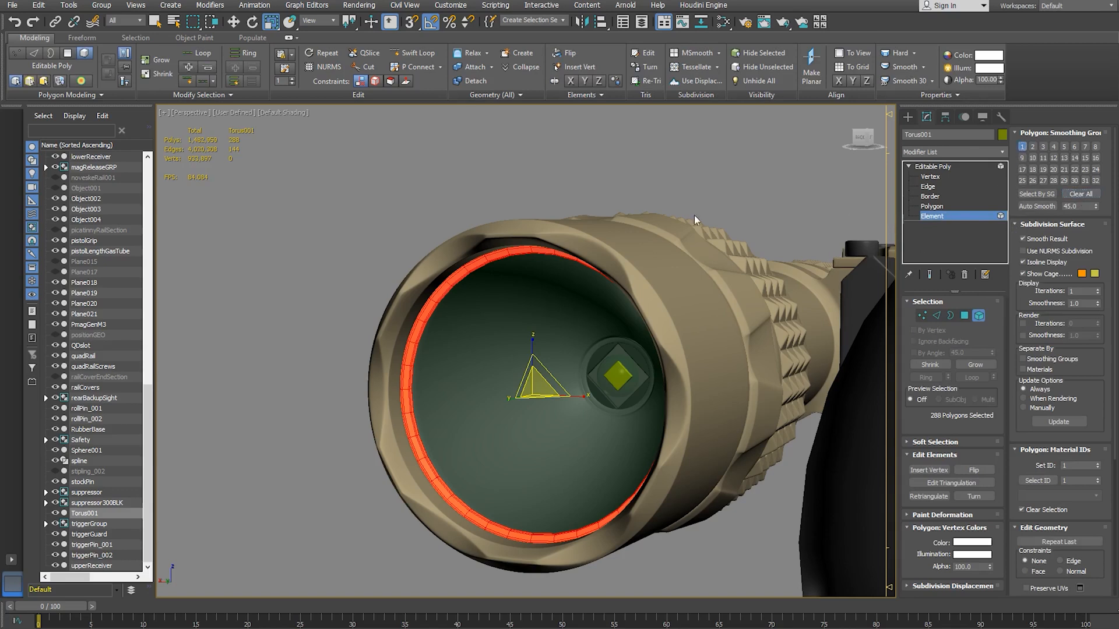
{"action": "left_click", "coordinate": [448, 187]}
{"action": "left_click", "coordinate": [407, 340]}
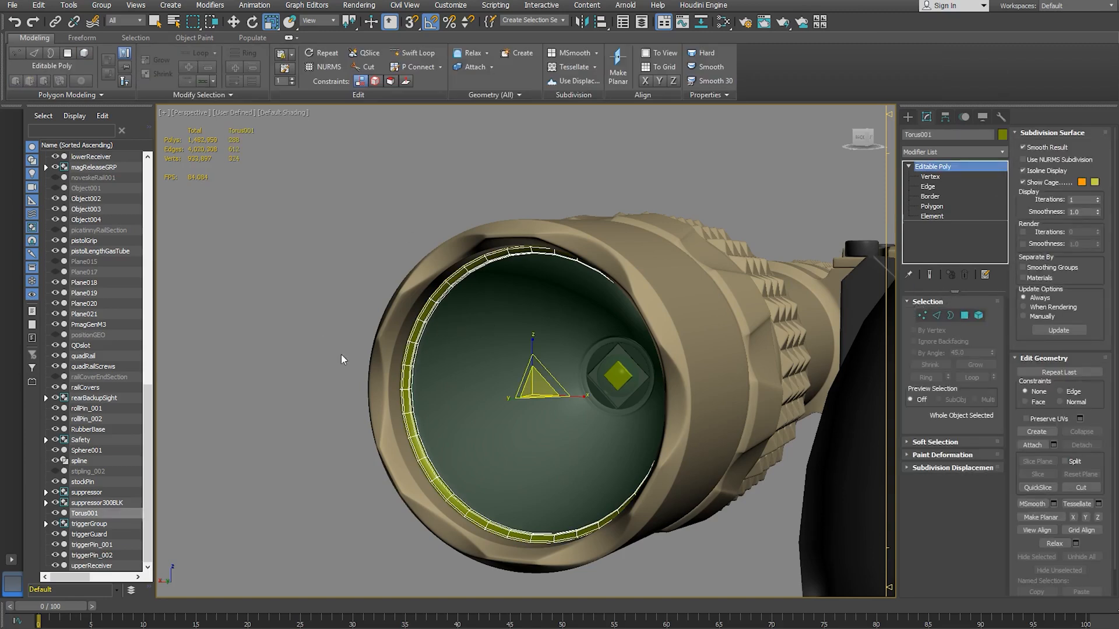
- Open the Slate Material Editor and search its node view for a black material suited to the retaining ring
{"action": "key", "text": "m"}
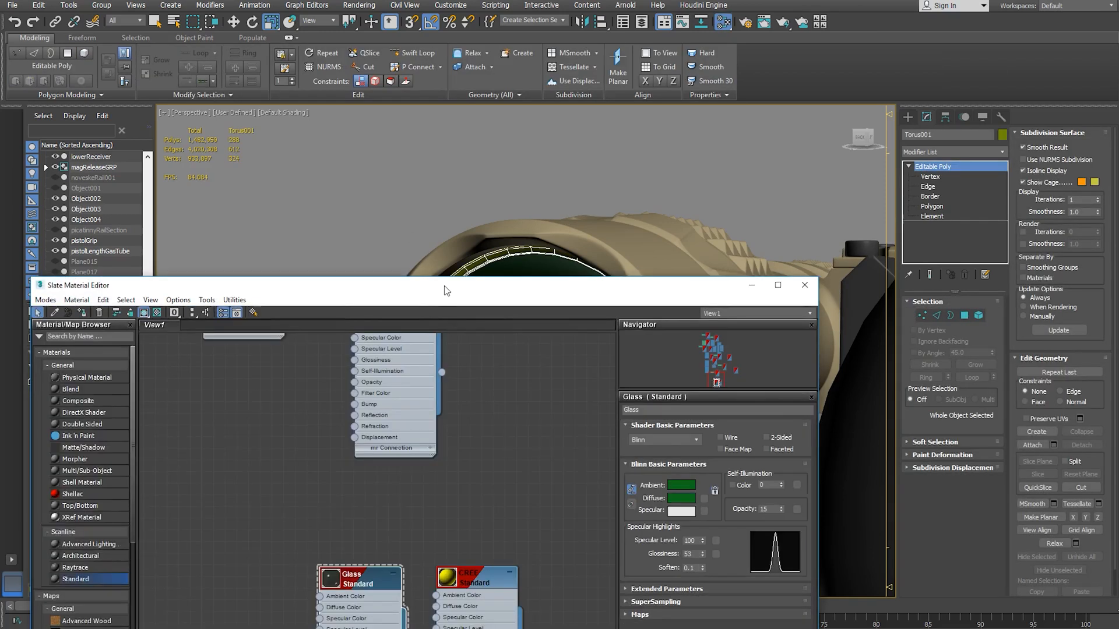
{"action": "left_click_drag", "start_coordinate": [444, 289], "coordinate": [498, 156]}
{"action": "middle_click_drag", "start_coordinate": [319, 330], "coordinate": [491, 466]}
{"action": "middle_click_drag", "start_coordinate": [367, 309], "coordinate": [405, 455]}
{"action": "mouse_move", "coordinate": [420, 374]}
{"action": "middle_mouse_down"}
{"action": "mouse_move", "coordinate": [419, 495]}
{"action": "mouse_move", "coordinate": [424, 432]}
{"action": "mouse_move", "coordinate": [396, 463]}
{"action": "middle_mouse_up"}
{"action": "middle_click_drag", "start_coordinate": [425, 344], "coordinate": [395, 480]}
{"action": "middle_click_drag", "start_coordinate": [413, 312], "coordinate": [364, 461]}
{"action": "middle_click_drag", "start_coordinate": [494, 516], "coordinate": [512, 549]}
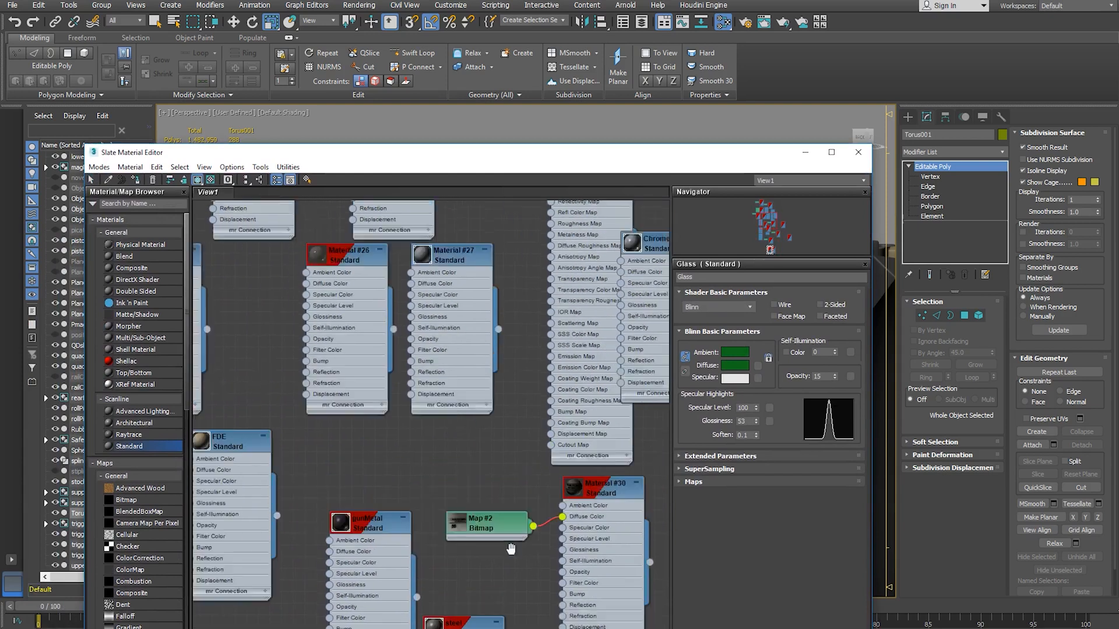
{"action": "middle_click_drag", "start_coordinate": [422, 482], "coordinate": [524, 572]}
{"action": "middle_click_drag", "start_coordinate": [513, 466], "coordinate": [430, 560]}
{"action": "middle_click_drag", "start_coordinate": [431, 414], "coordinate": [383, 411]}
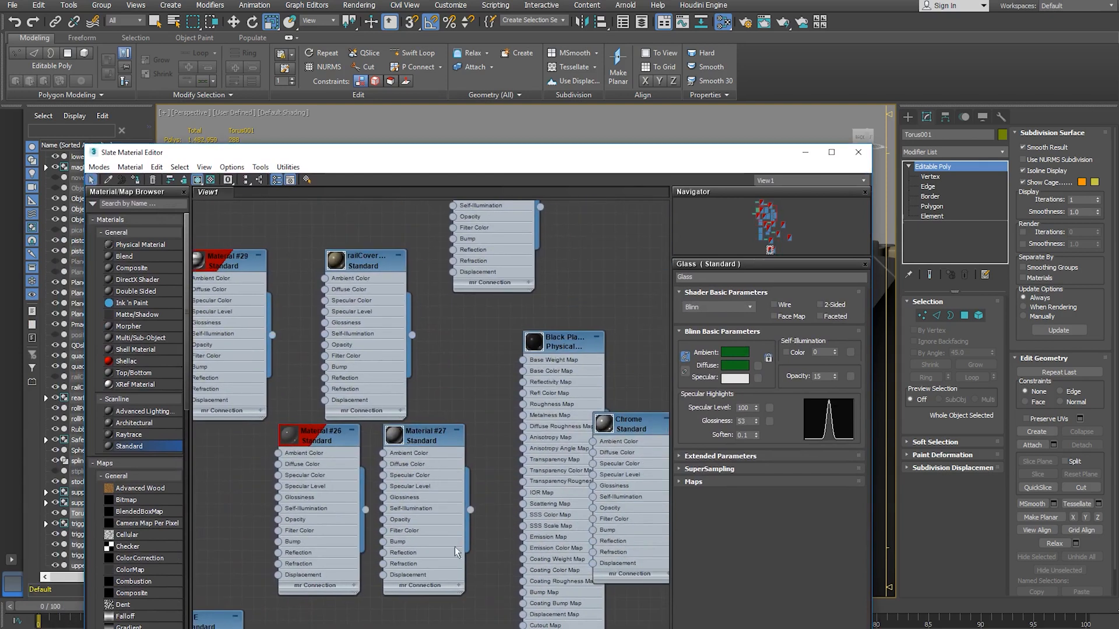
{"action": "middle_click_drag", "start_coordinate": [341, 345], "coordinate": [504, 480]}
{"action": "mouse_move", "coordinate": [426, 462]}
{"action": "middle_mouse_down"}
{"action": "mouse_move", "coordinate": [381, 545]}
{"action": "mouse_move", "coordinate": [248, 608]}
{"action": "mouse_move", "coordinate": [566, 365]}
{"action": "mouse_move", "coordinate": [434, 458]}
{"action": "mouse_move", "coordinate": [387, 227]}
{"action": "middle_mouse_up"}
{"action": "middle_click_drag", "start_coordinate": [565, 598], "coordinate": [385, 397]}
{"action": "middle_click_drag", "start_coordinate": [455, 529], "coordinate": [456, 386]}
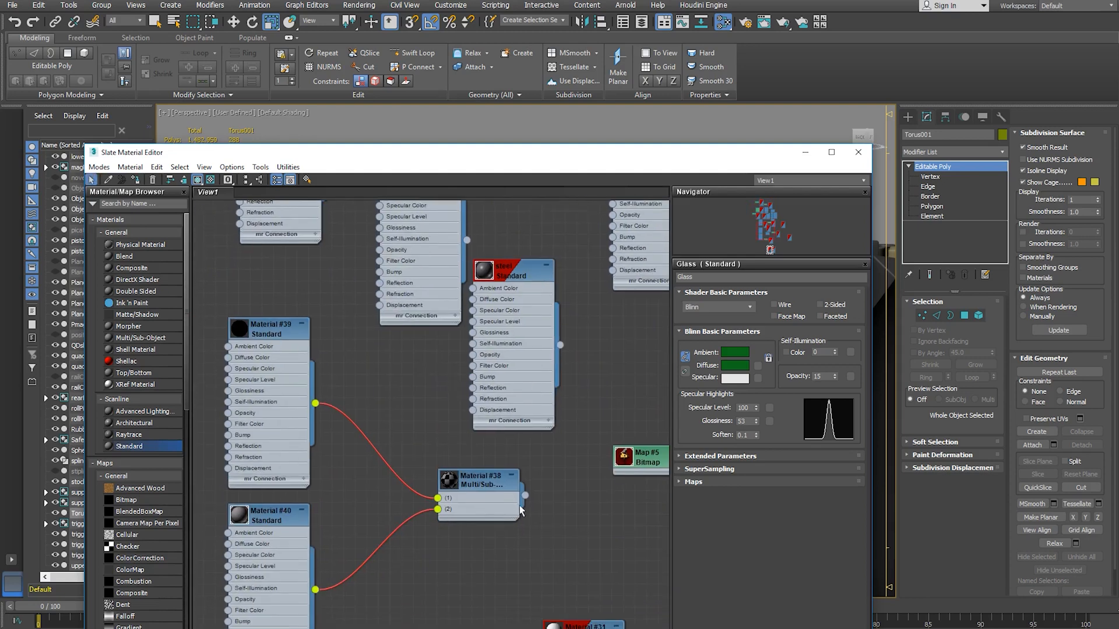
{"action": "middle_click_drag", "start_coordinate": [522, 520], "coordinate": [400, 302]}
{"action": "mouse_move", "coordinate": [500, 412]}
{"action": "middle_mouse_down"}
{"action": "mouse_move", "coordinate": [472, 421]}
{"action": "mouse_move", "coordinate": [420, 370]}
{"action": "mouse_move", "coordinate": [480, 381]}
{"action": "middle_mouse_up"}
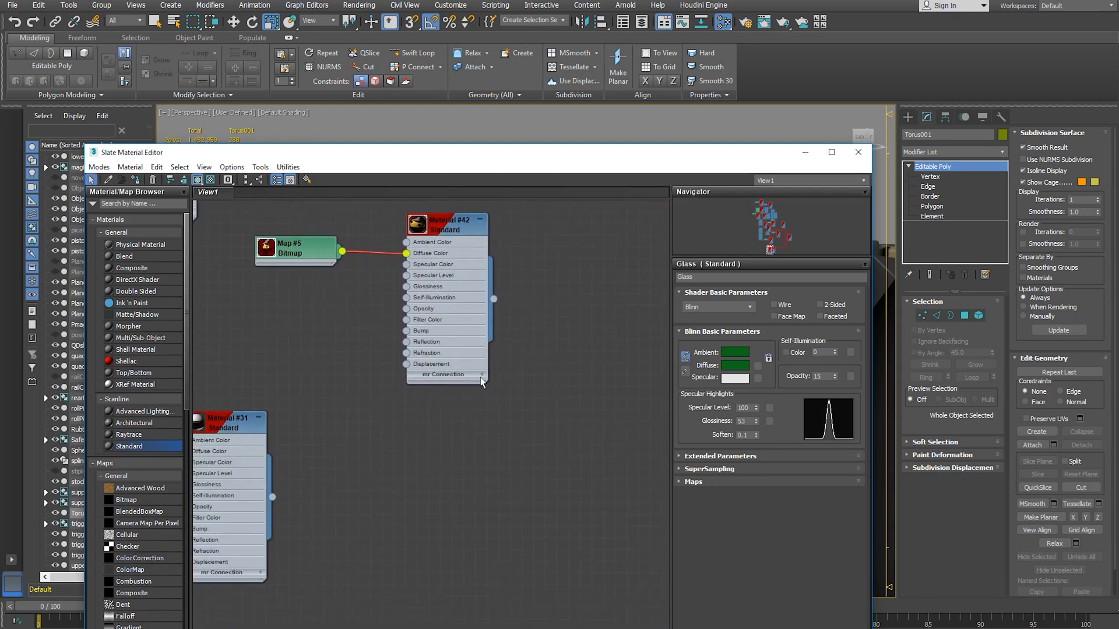
- Assign the existing black plastic Physical material to the selected retaining ring and close the material editor
{"action": "left_click_drag", "start_coordinate": [784, 242], "coordinate": [774, 215]}
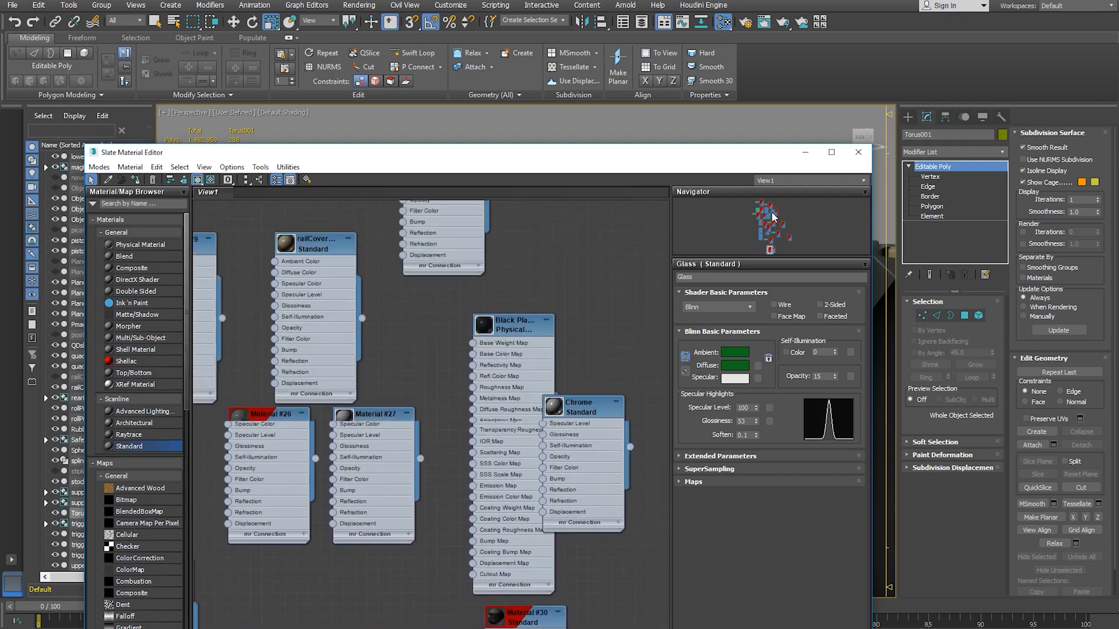
{"action": "right_click", "coordinate": [519, 325]}
{"action": "left_click", "coordinate": [557, 341]}
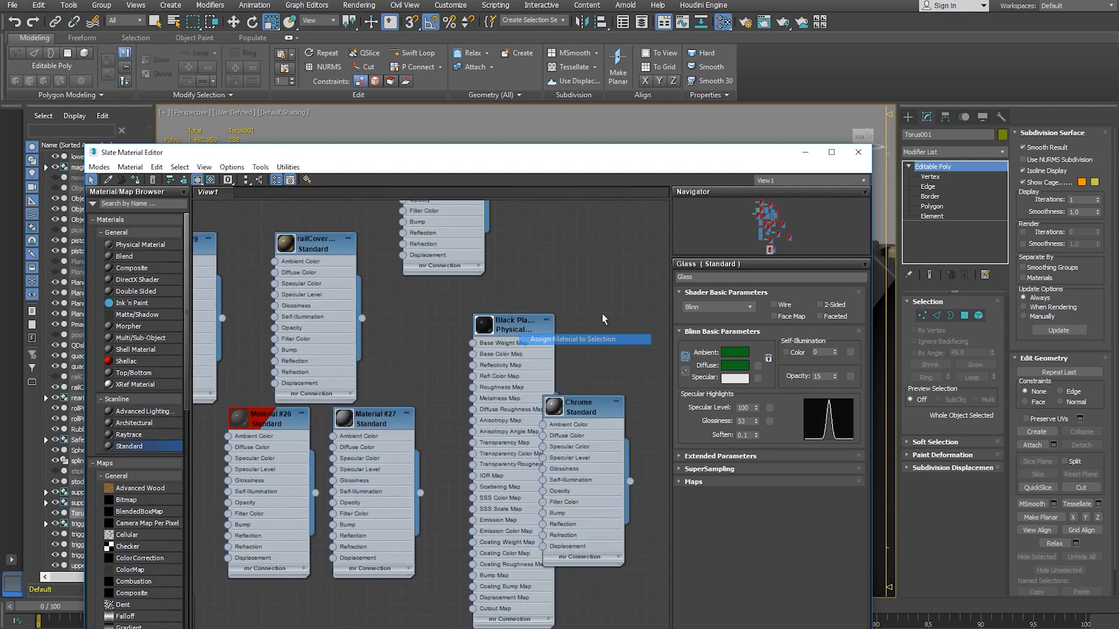
{"action": "left_click", "coordinate": [859, 153]}
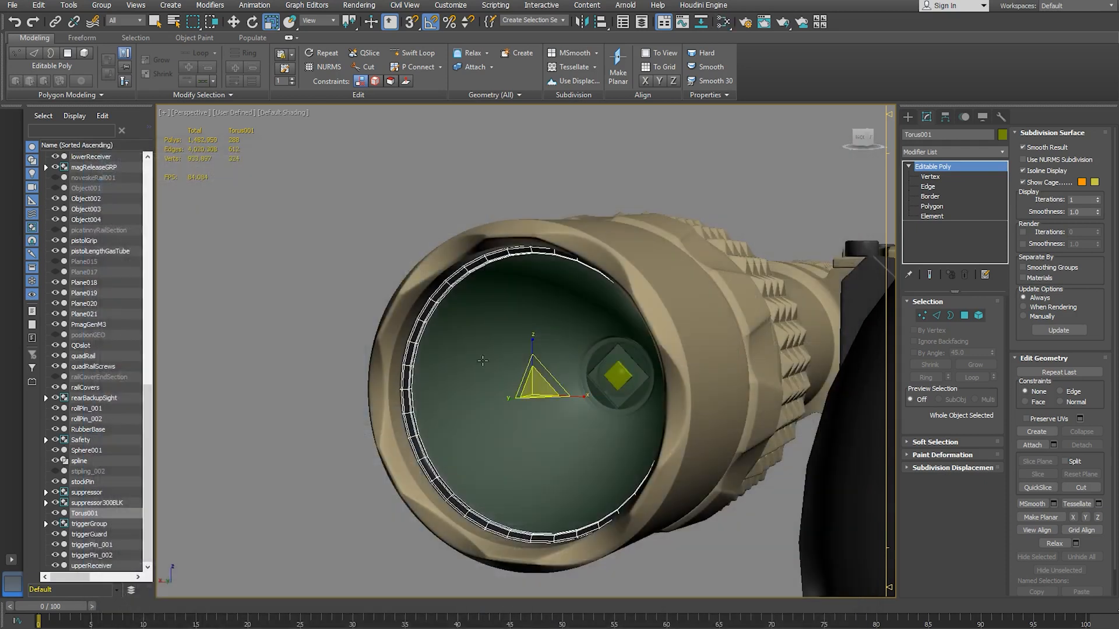
- Deselect the ring and examine the flashlight on the rifle's rail from the front, above and the side
{"action": "left_click", "coordinate": [340, 249]}
{"action": "middle_click_drag", "start_coordinate": [341, 250], "coordinate": [580, 261], "text": "alt"}
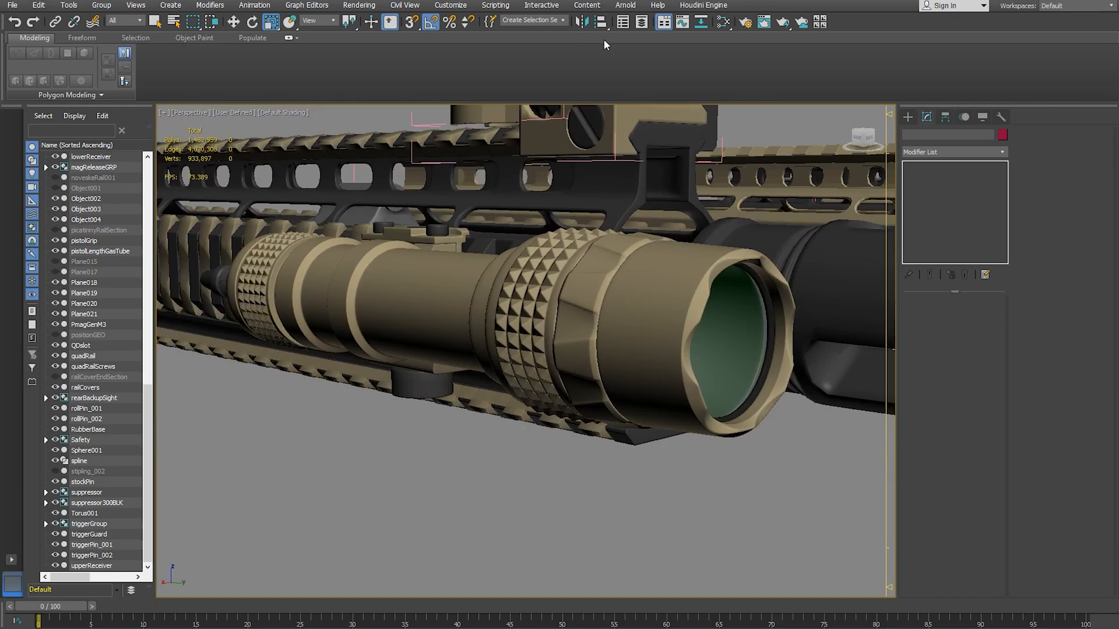
{"action": "middle_click_drag", "start_coordinate": [743, 274], "coordinate": [707, 270], "text": "alt"}
{"action": "scroll", "coordinate": [693, 274], "scroll_direction": "down", "scroll_amount": 5}
{"action": "middle_click_drag", "start_coordinate": [444, 342], "coordinate": [497, 421], "text": "alt"}
{"action": "middle_click_drag", "start_coordinate": [438, 370], "coordinate": [512, 326]}
{"action": "middle_click_drag", "start_coordinate": [513, 327], "coordinate": [550, 390]}
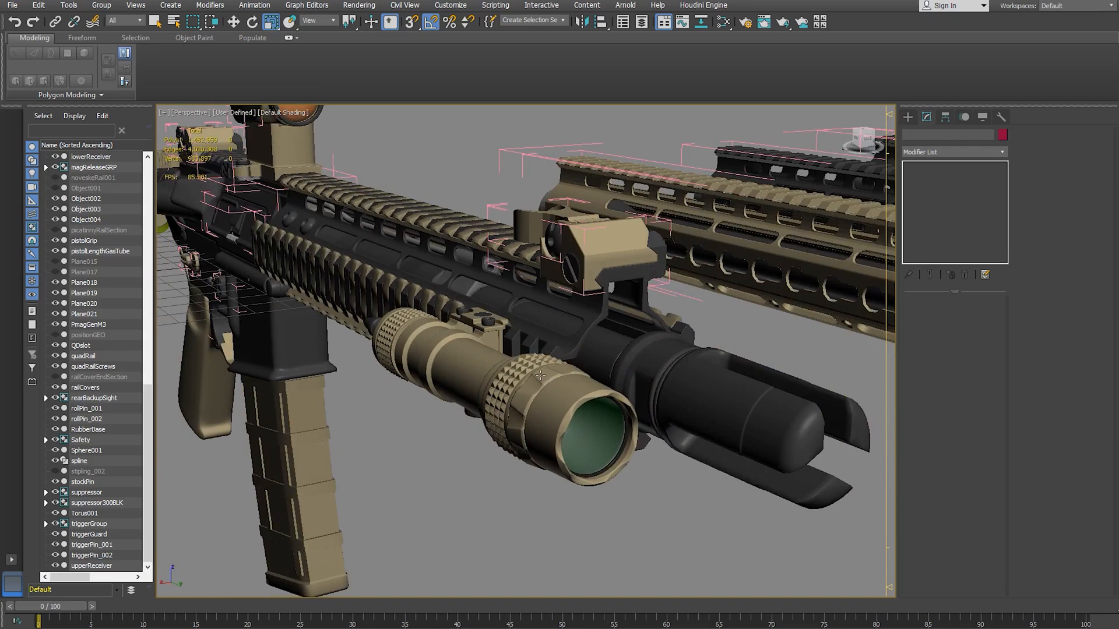
{"action": "middle_click_drag", "start_coordinate": [452, 311], "coordinate": [424, 301], "text": "alt"}
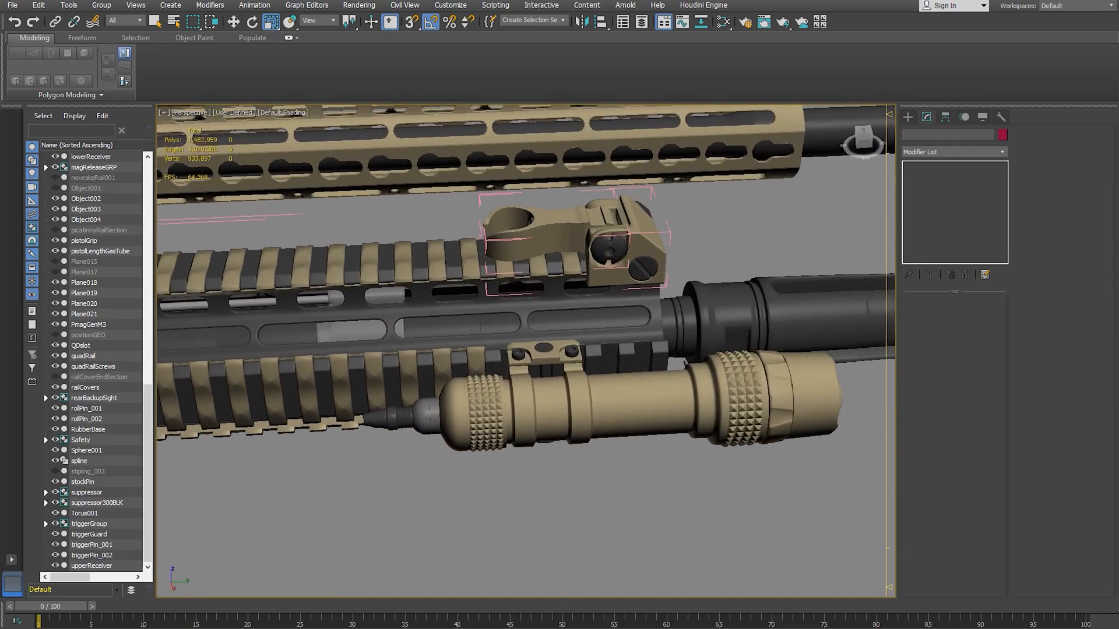
- Switch to the Chrome window and bring up the reference photo of the tan SureFire Scout Light
{"action": "mouse_move", "coordinate": [301, 628]}
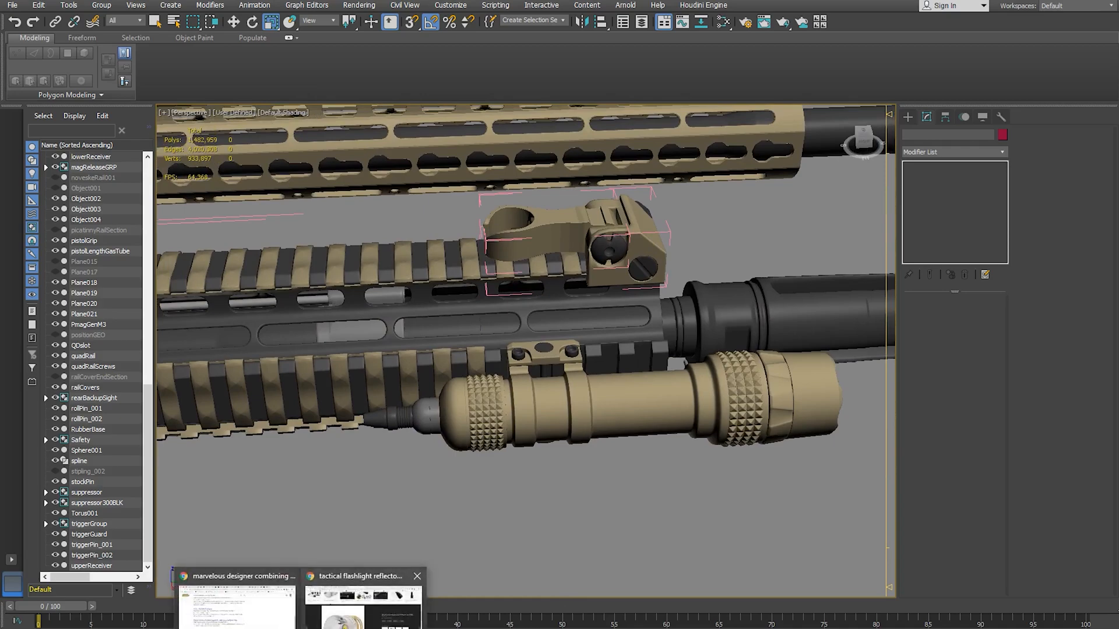
{"action": "left_click", "coordinate": [344, 623]}
{"action": "left_click", "coordinate": [311, 2]}
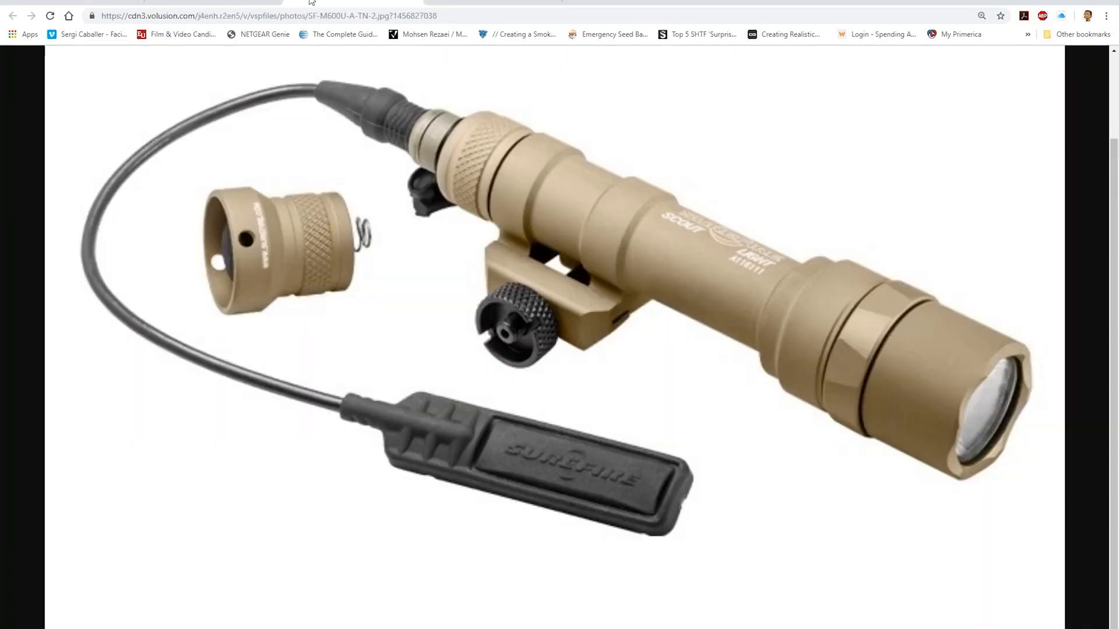